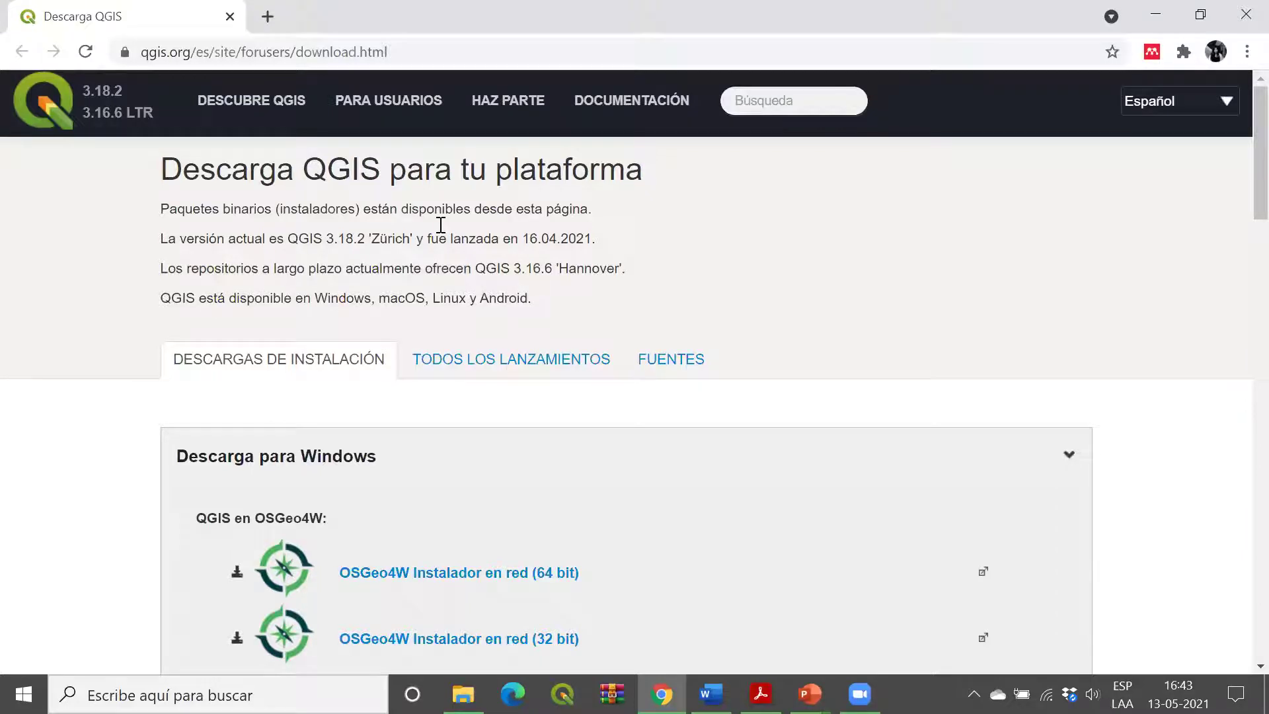
Step: Go to the QGIS home page and open the download page from its Descargar ahora link
scroll(311, 405, "down", 1)
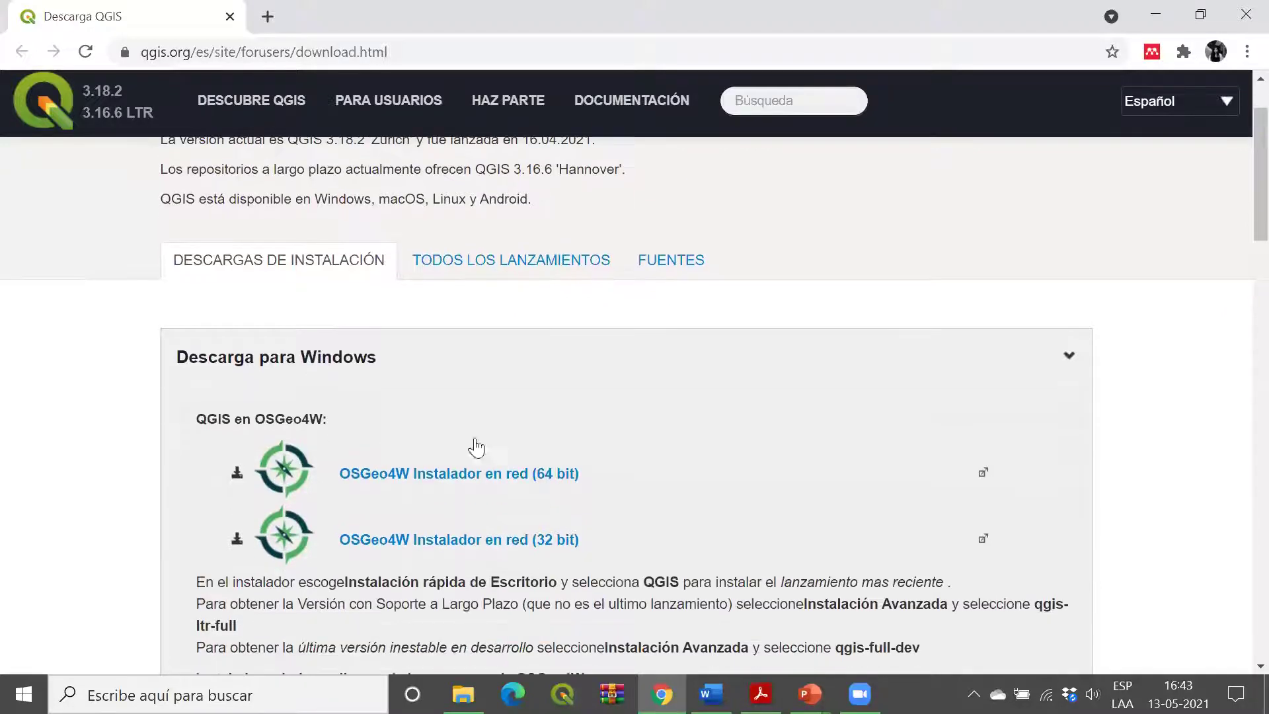
scroll(377, 391, "up", 1)
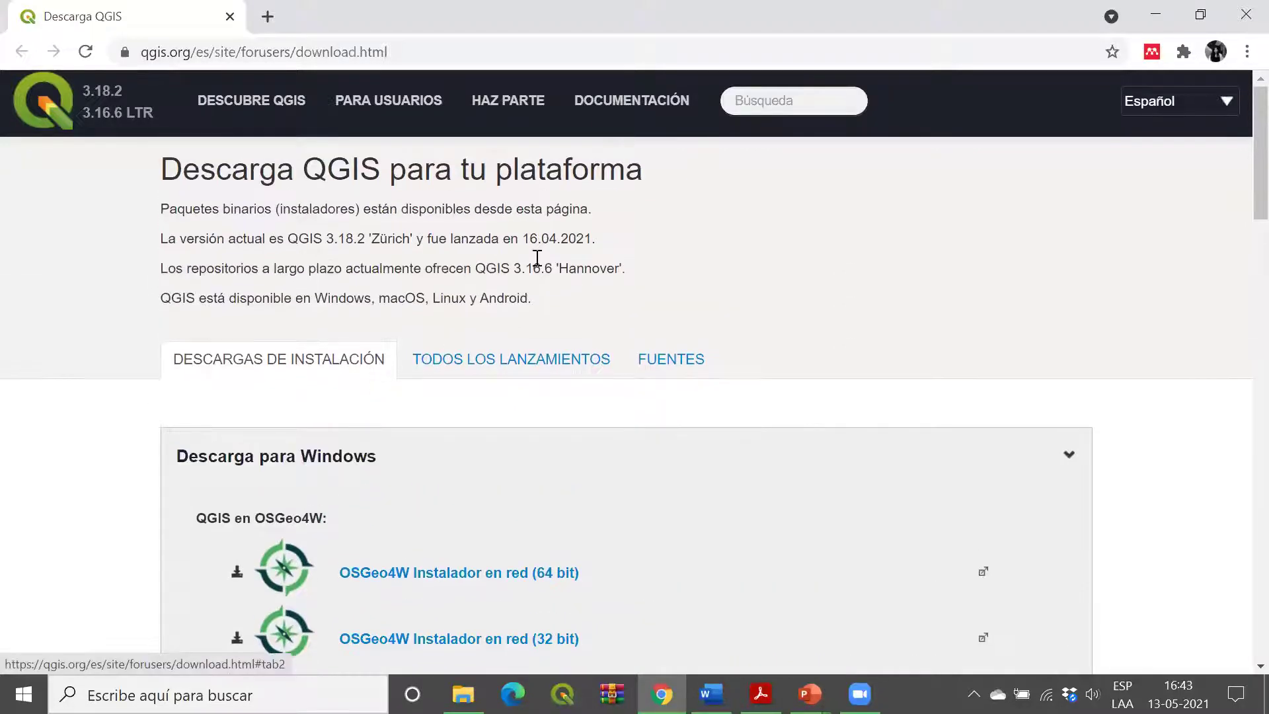
scroll(775, 410, "down", 2)
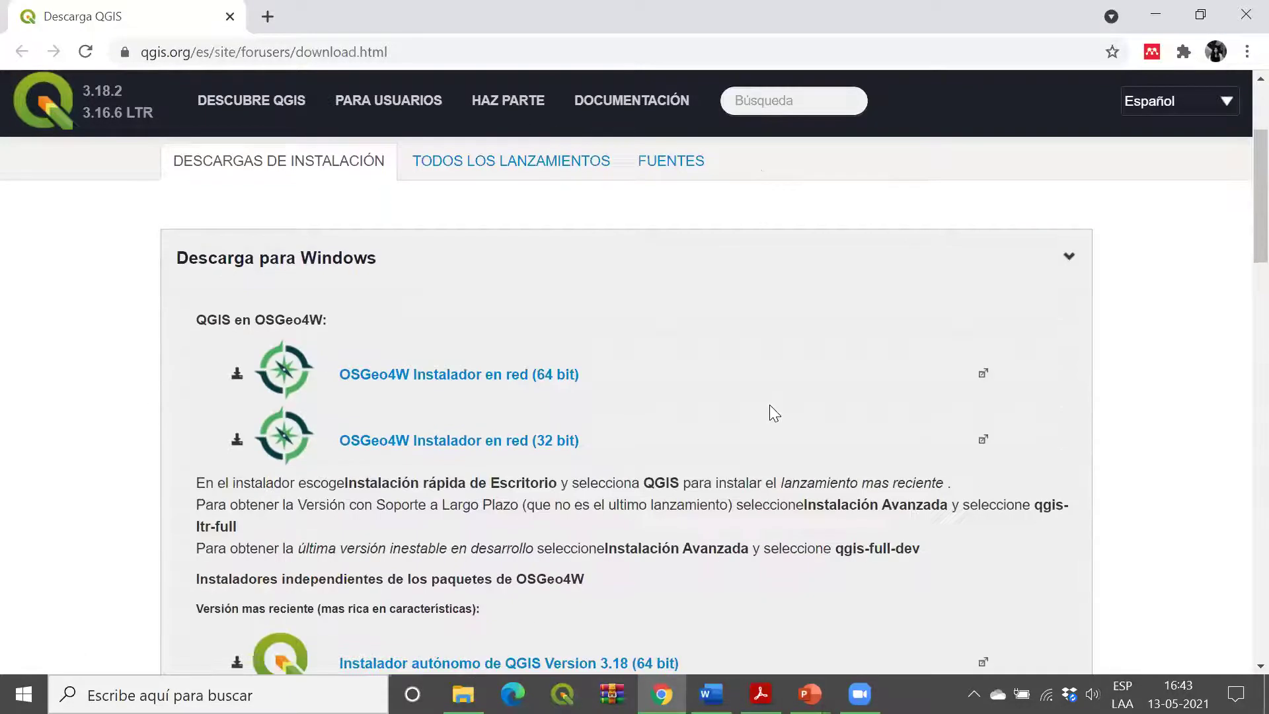
scroll(483, 306, "up", 1)
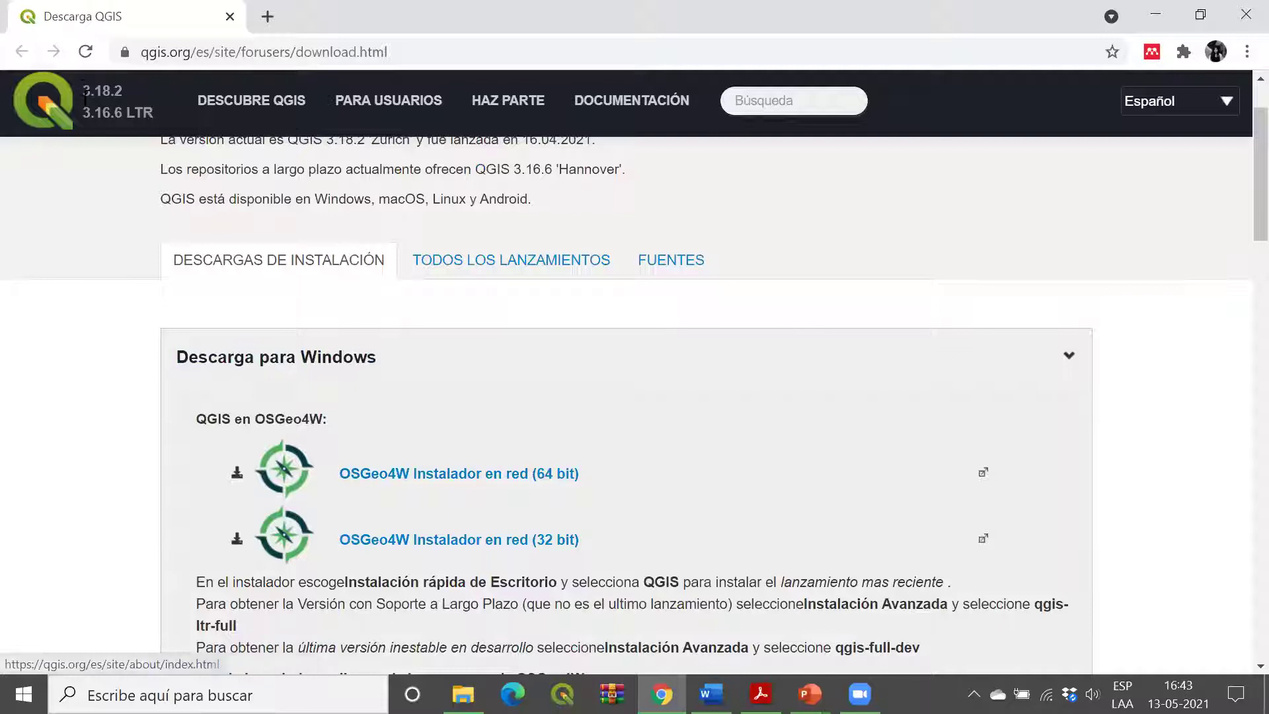
left_click(52, 122)
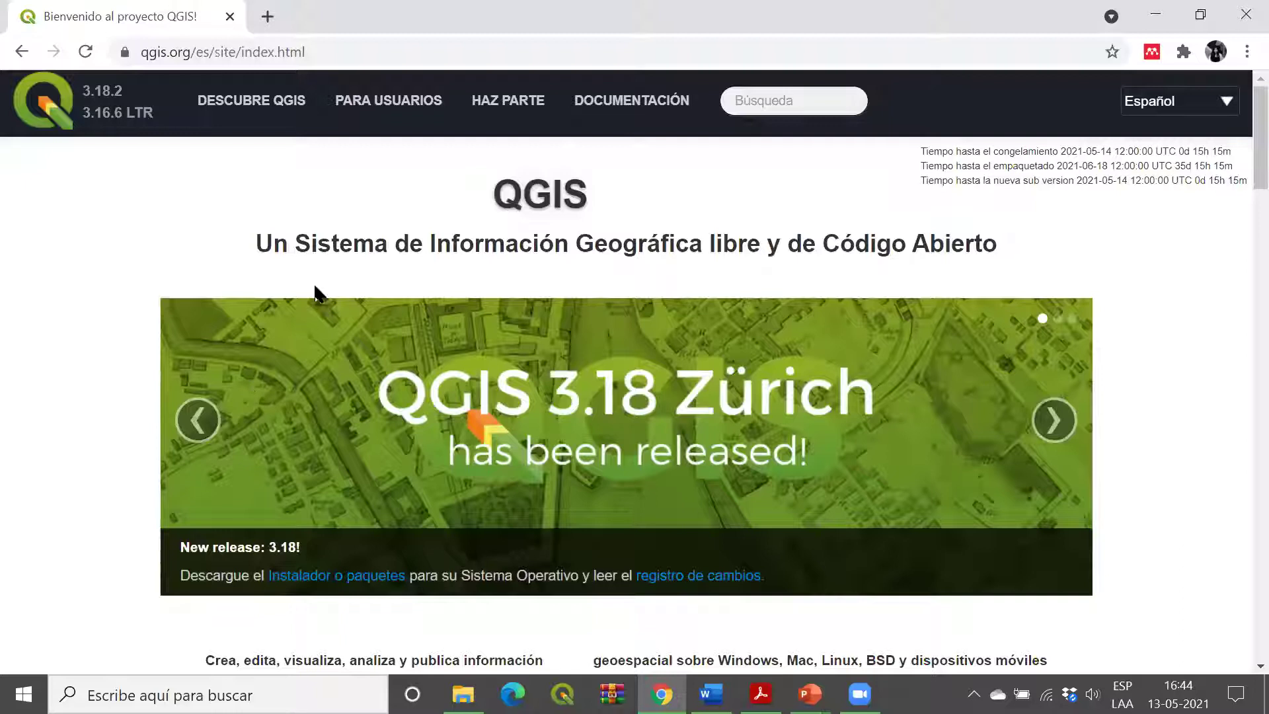
scroll(378, 233, "down", 5)
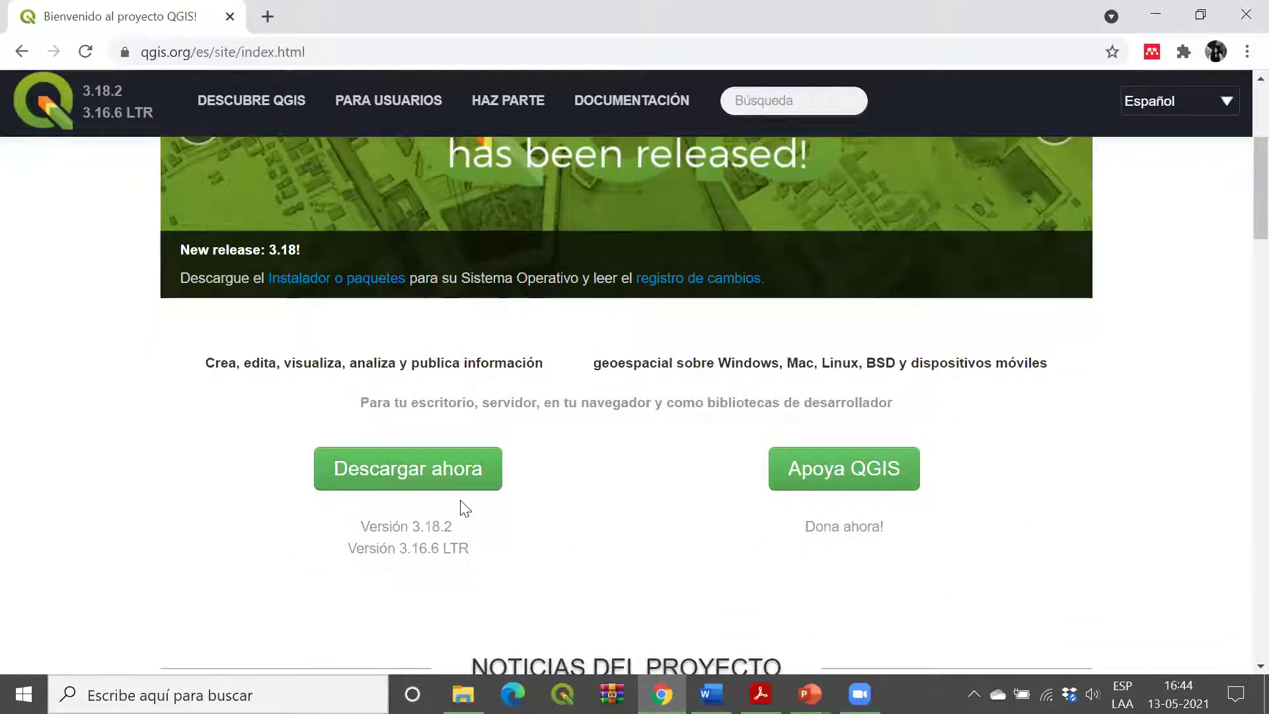
left_click(386, 475)
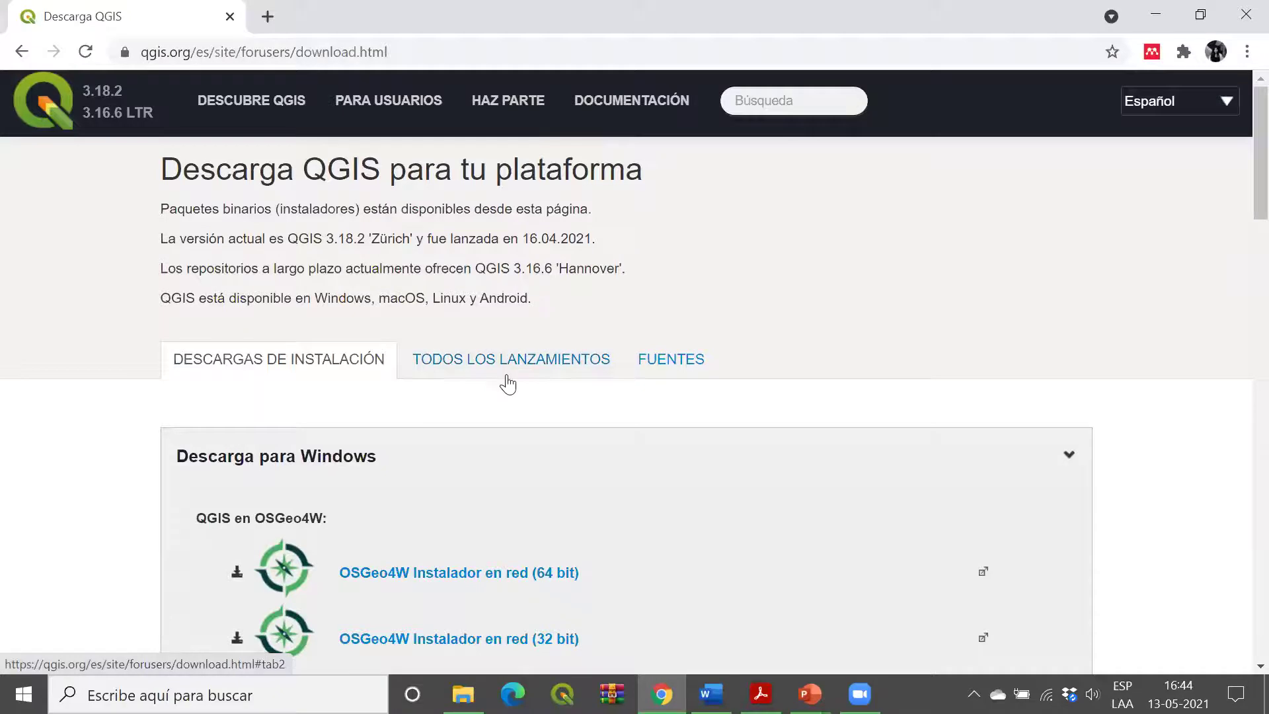
Step: Examine the Windows installer options on the download page, from the OSGeo4W network installers to the standalone 3.18 and 3.16 versions
scroll(508, 383, "down", 3)
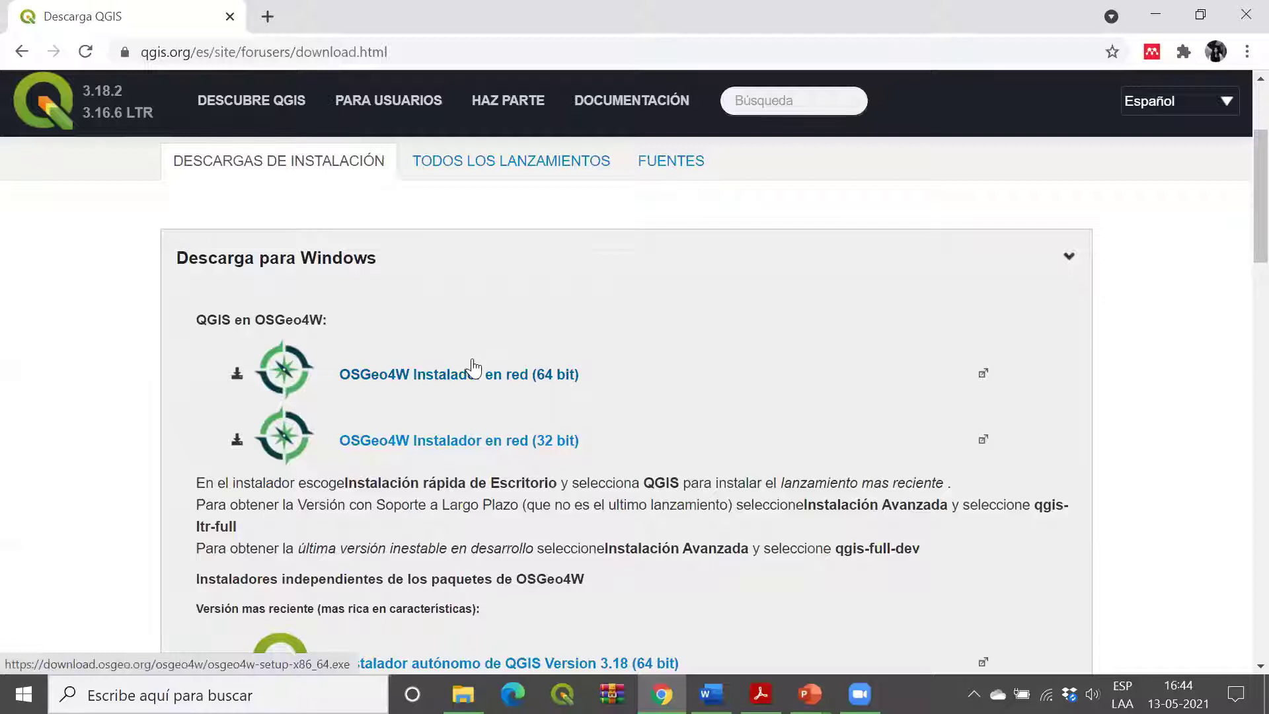
scroll(495, 462, "down", 6)
scroll(396, 380, "down", 3)
scroll(379, 417, "up", 12)
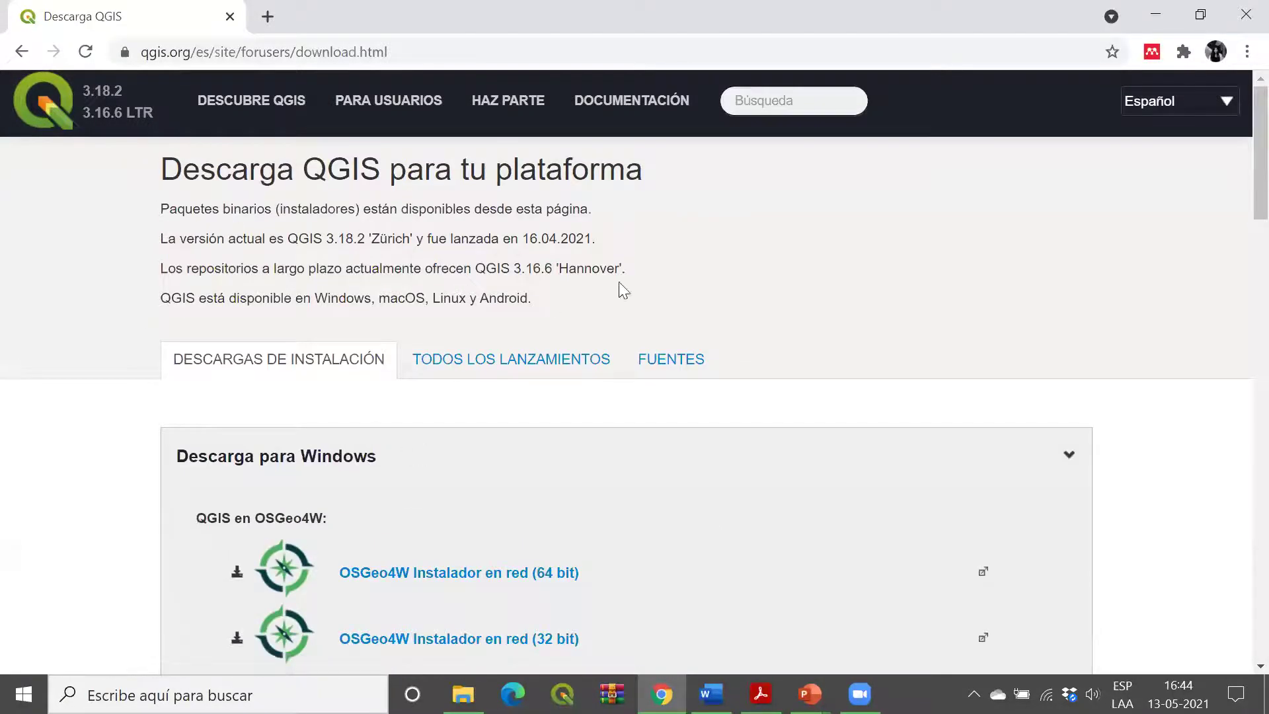
scroll(619, 283, "down", 4)
scroll(370, 310, "down", 4)
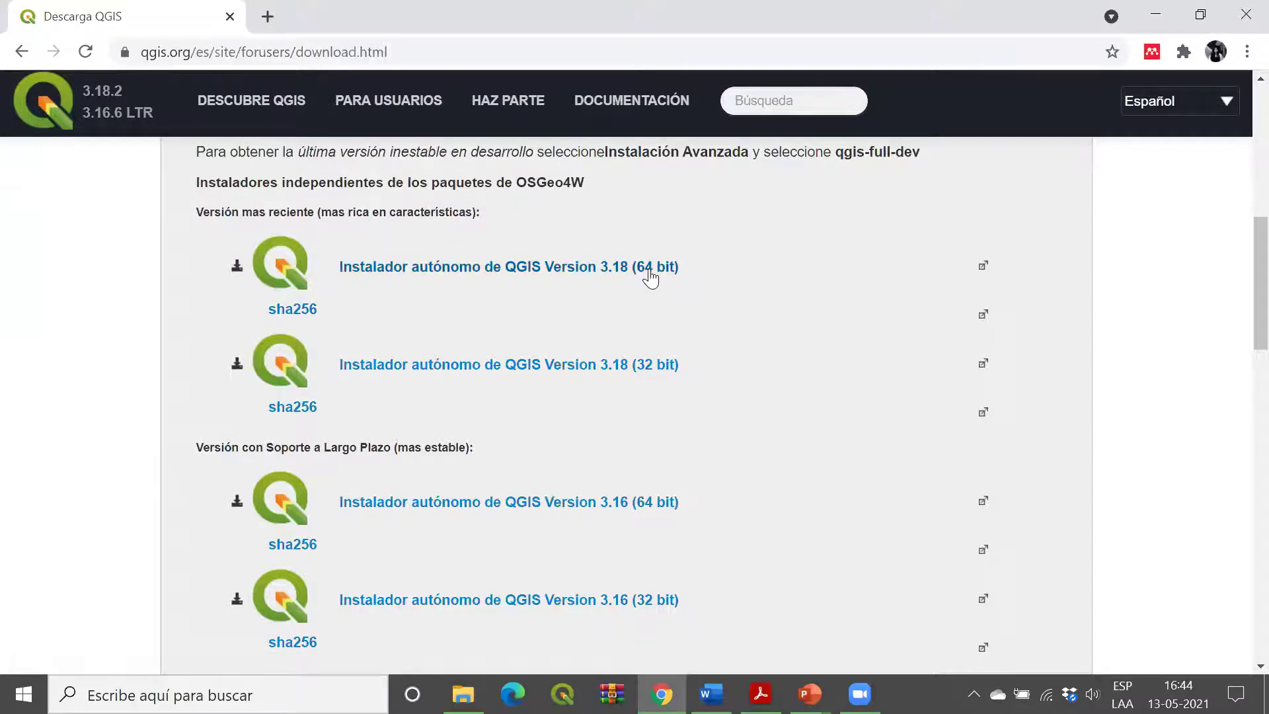
scroll(646, 275, "down", 4)
scroll(428, 331, "up", 2)
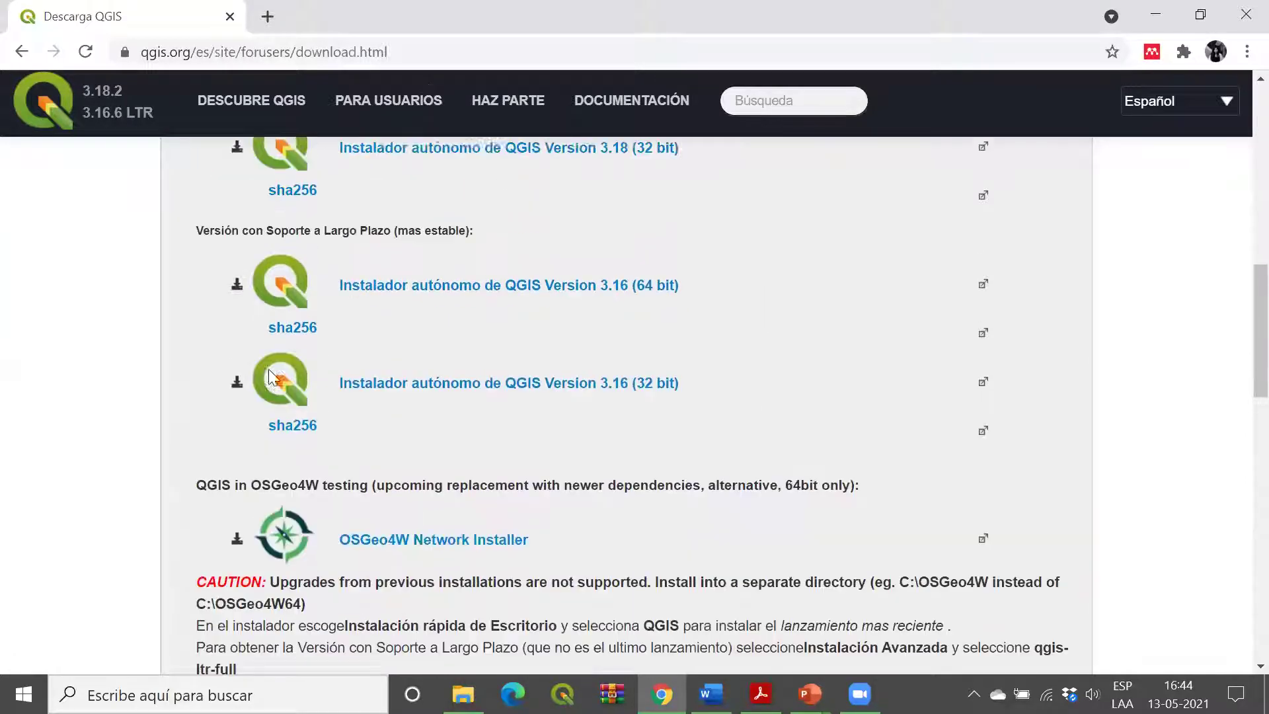
Step: Switch to File Explorer and open the properties of Este equipo to check whether the system is 32 or 64 bit
key("super+t")
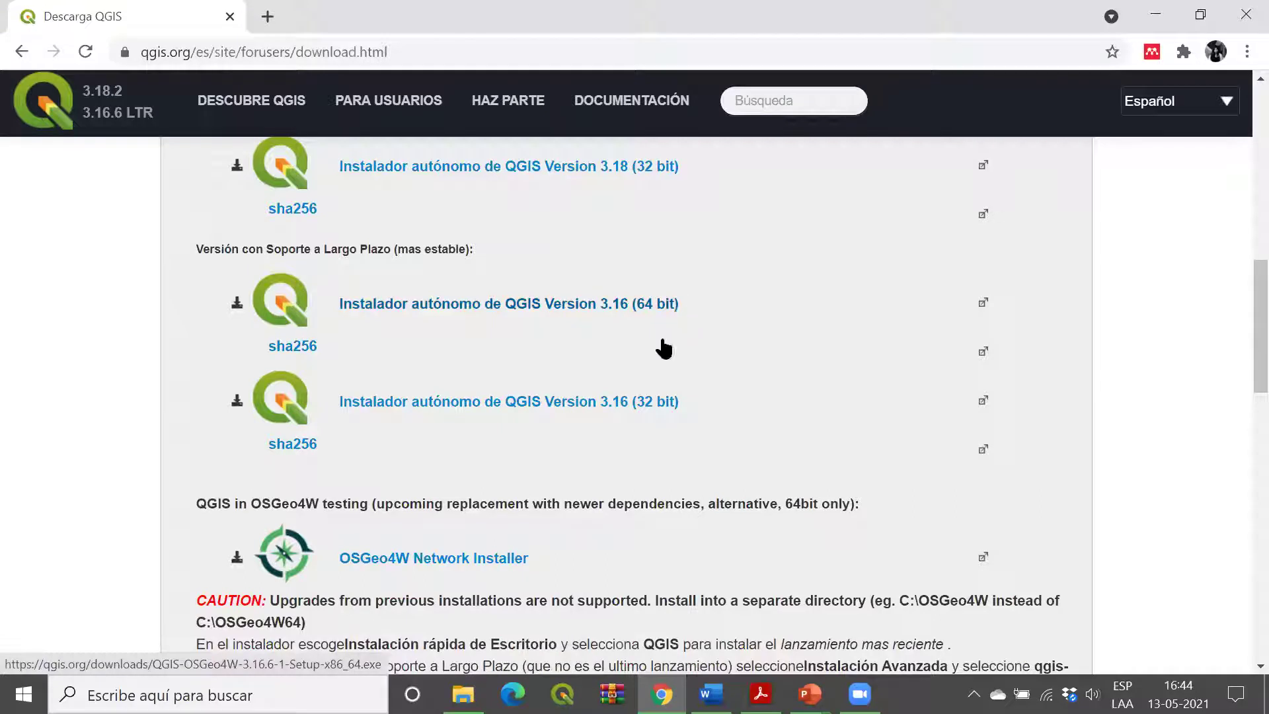
left_click(463, 694)
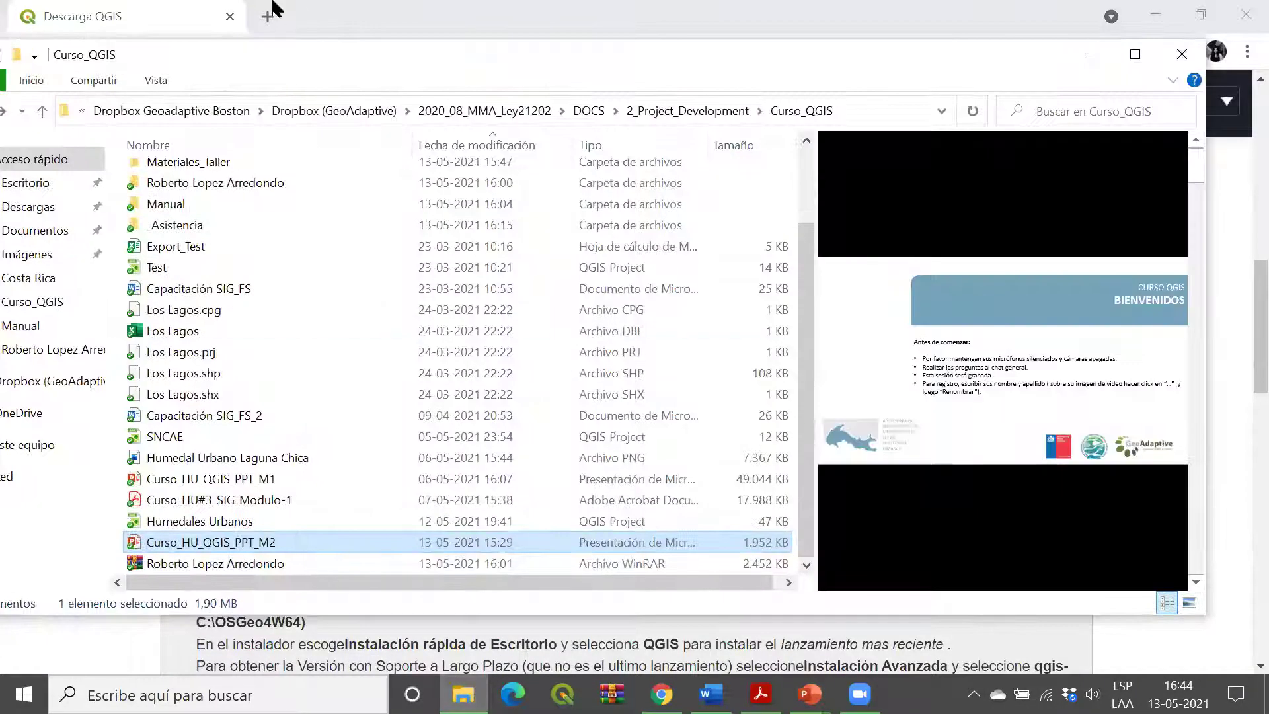
left_click_drag(240, 62, 568, 93)
left_click(352, 213)
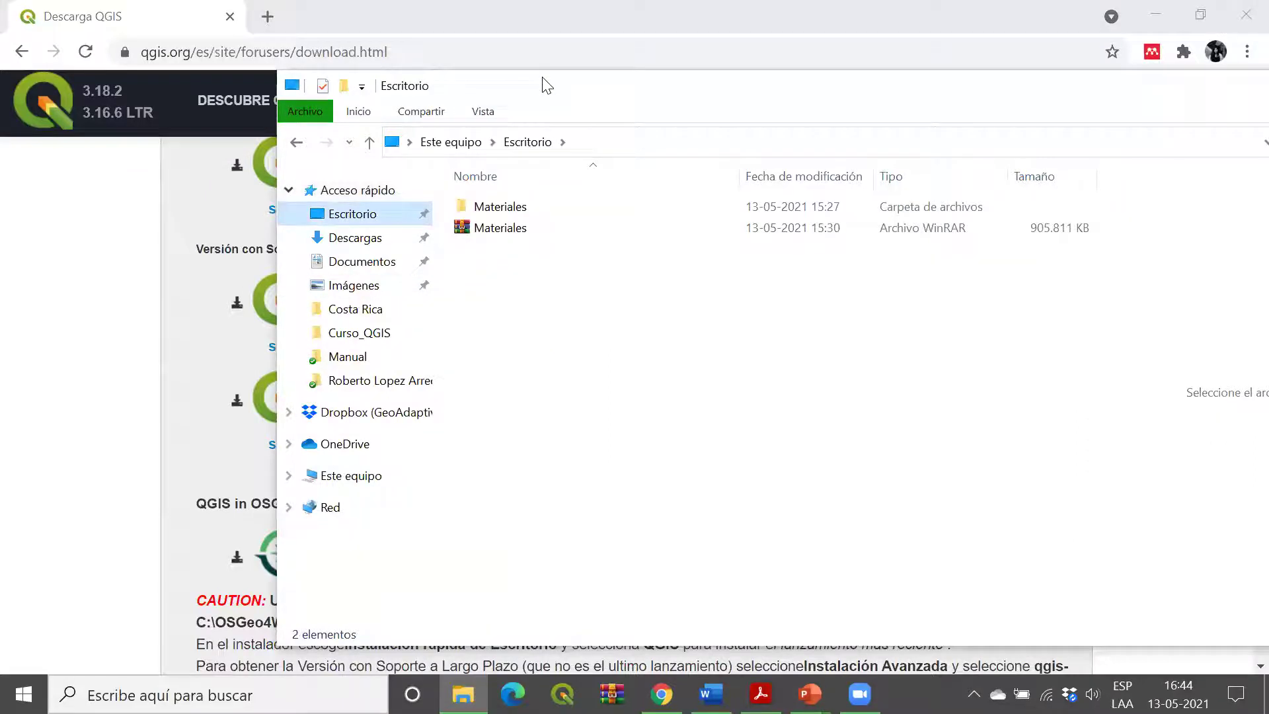
left_click_drag(433, 72, 305, 46)
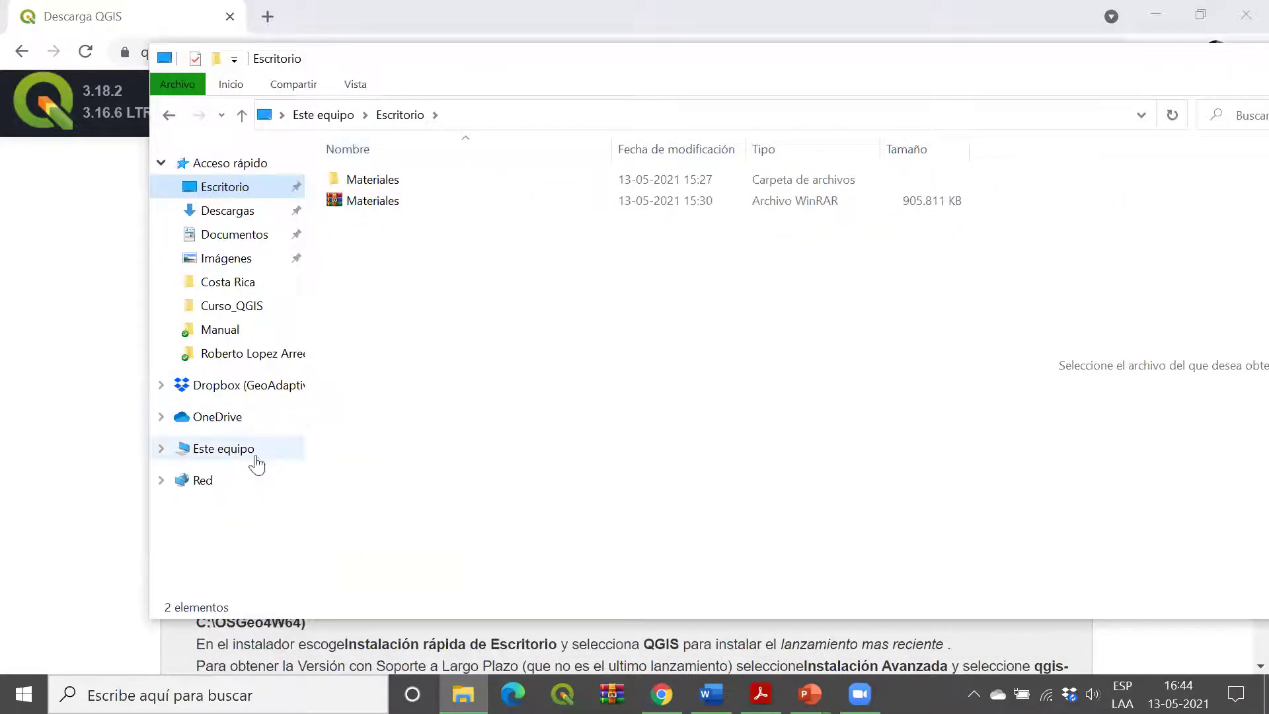
right_click(238, 456)
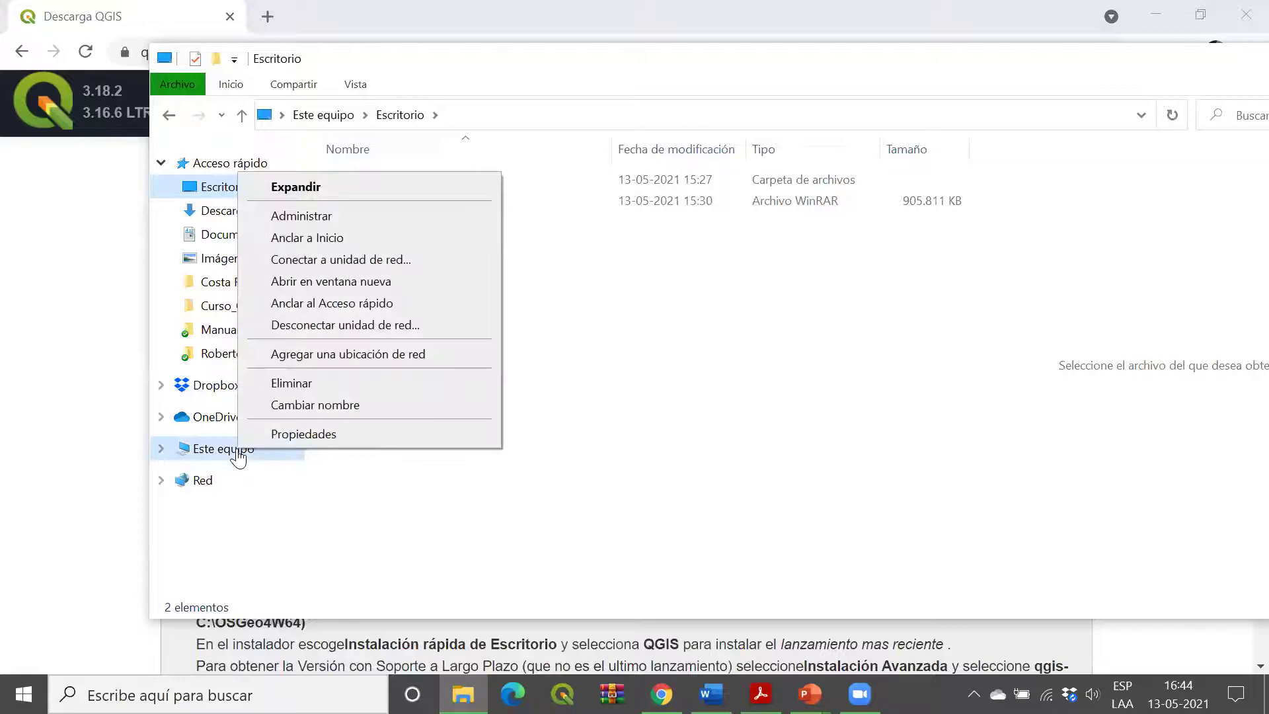
left_click(292, 442)
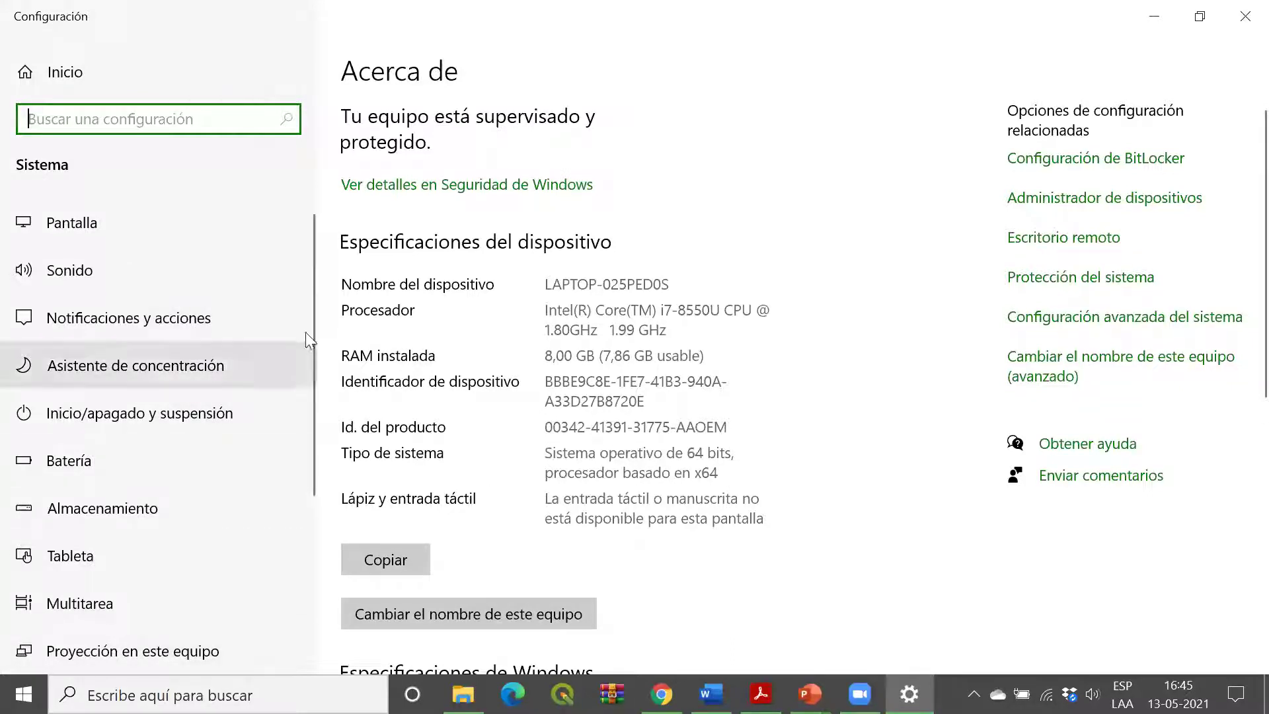
Step: Close the system information and File Explorer windows to return to the QGIS download page in the browser
left_click(1241, 27)
left_click_drag(1130, 46, 859, 220)
left_click(1009, 228)
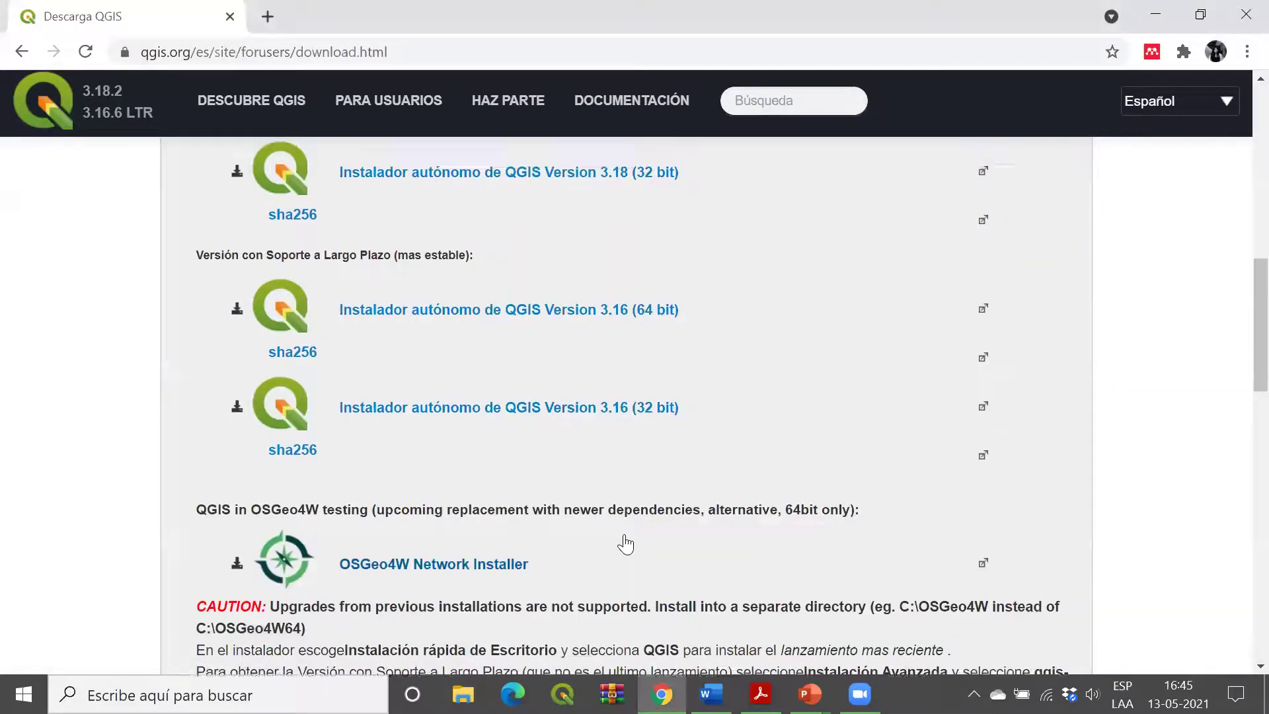
Step: Look through the download page for the macOS, Linux, BSD and mobile sections and the standalone MSI installers
scroll(623, 541, "up", 6)
scroll(281, 437, "up", 6)
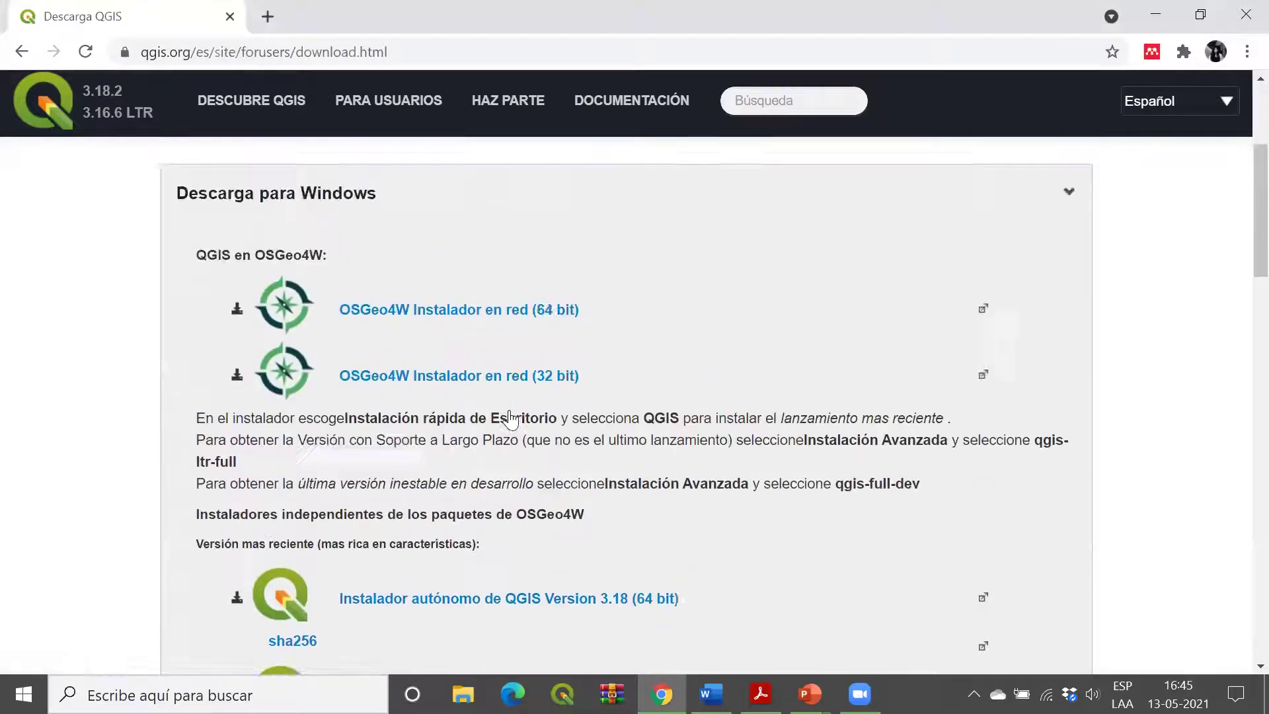
left_click_drag(1237, 211, 1182, 502)
scroll(1176, 547, "down", 7)
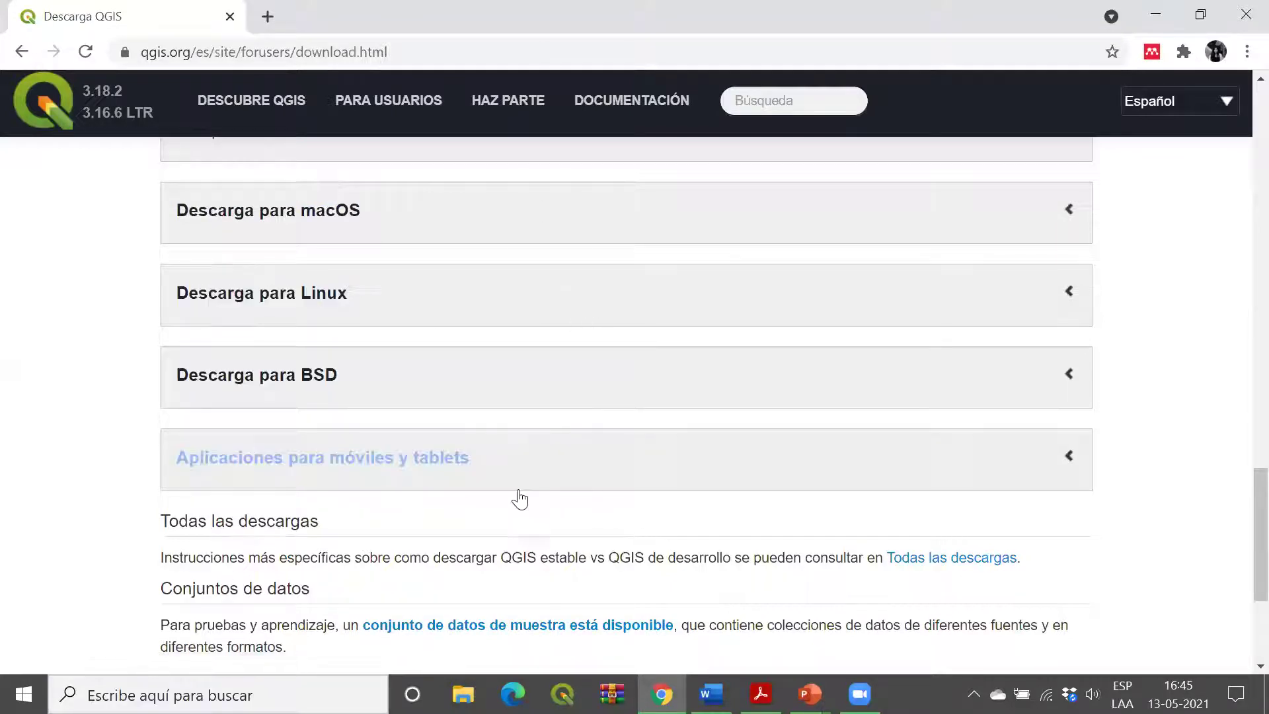
scroll(407, 545, "down", 3)
scroll(415, 553, "up", 9)
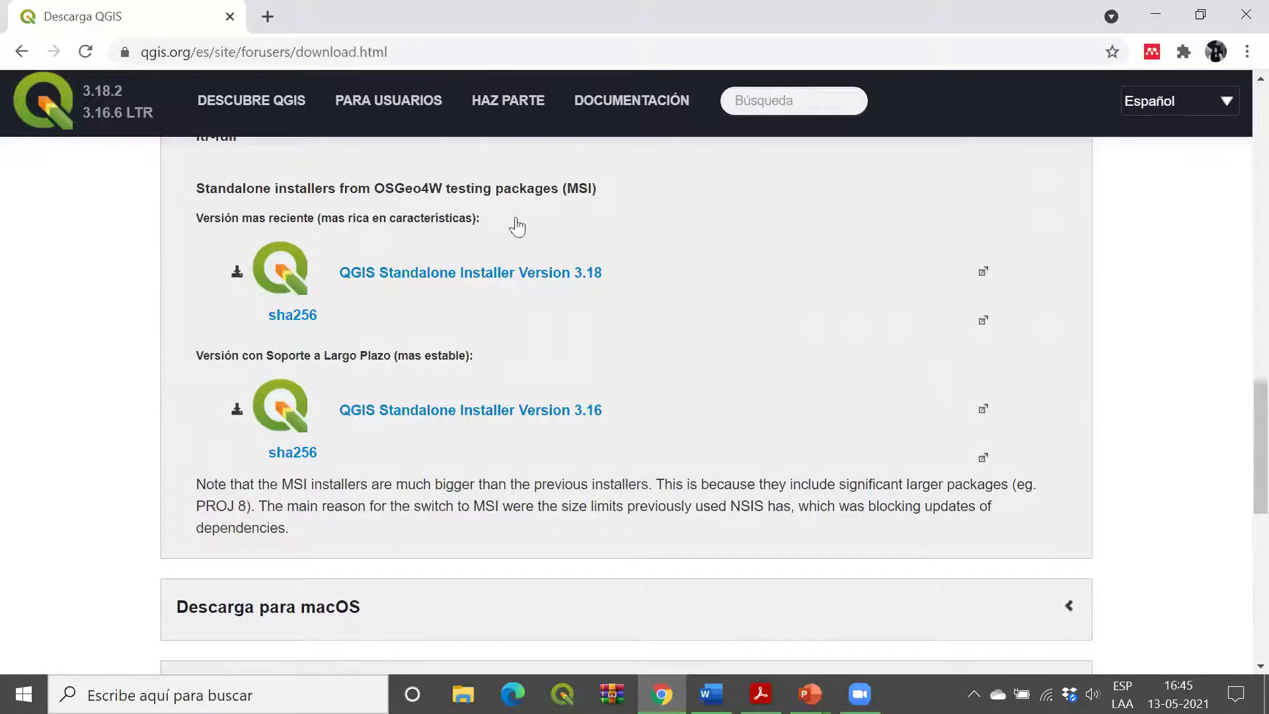
scroll(819, 484, "up", 2)
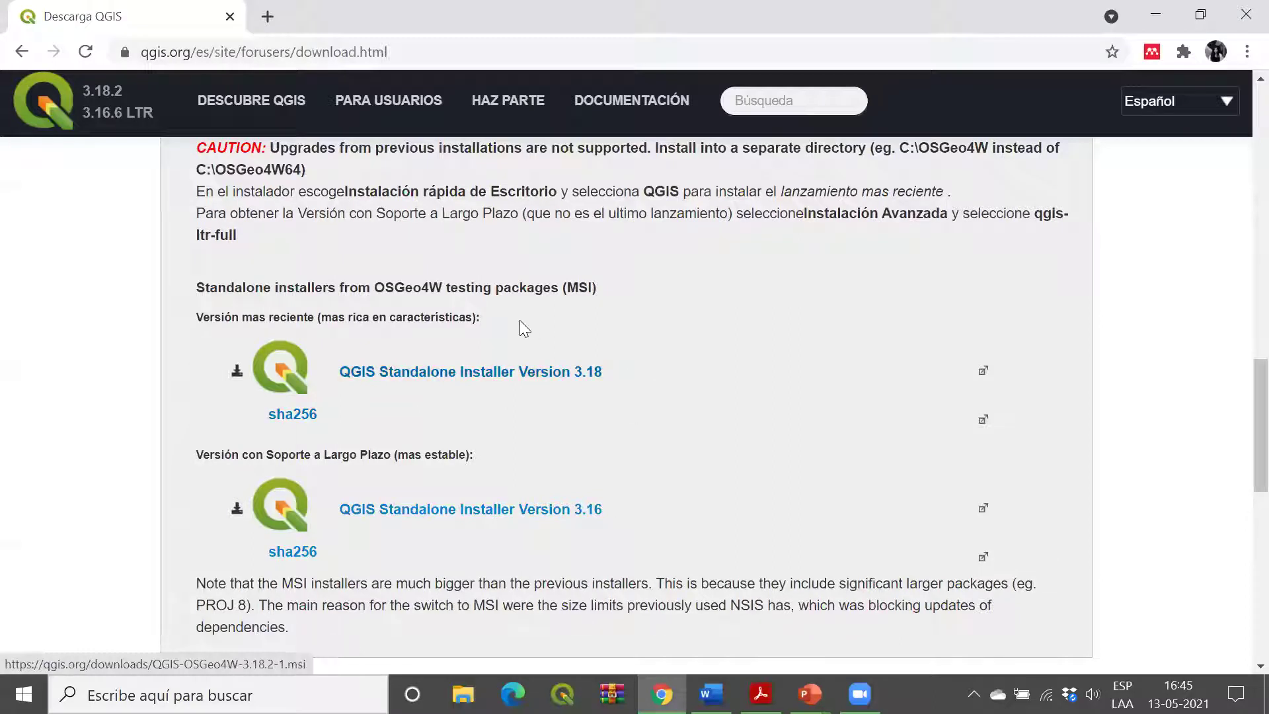
Step: Compare the standalone QGIS 3.18 and long-term 3.16 installers for Windows in their 64-bit and 32-bit editions
scroll(582, 423, "up", 7)
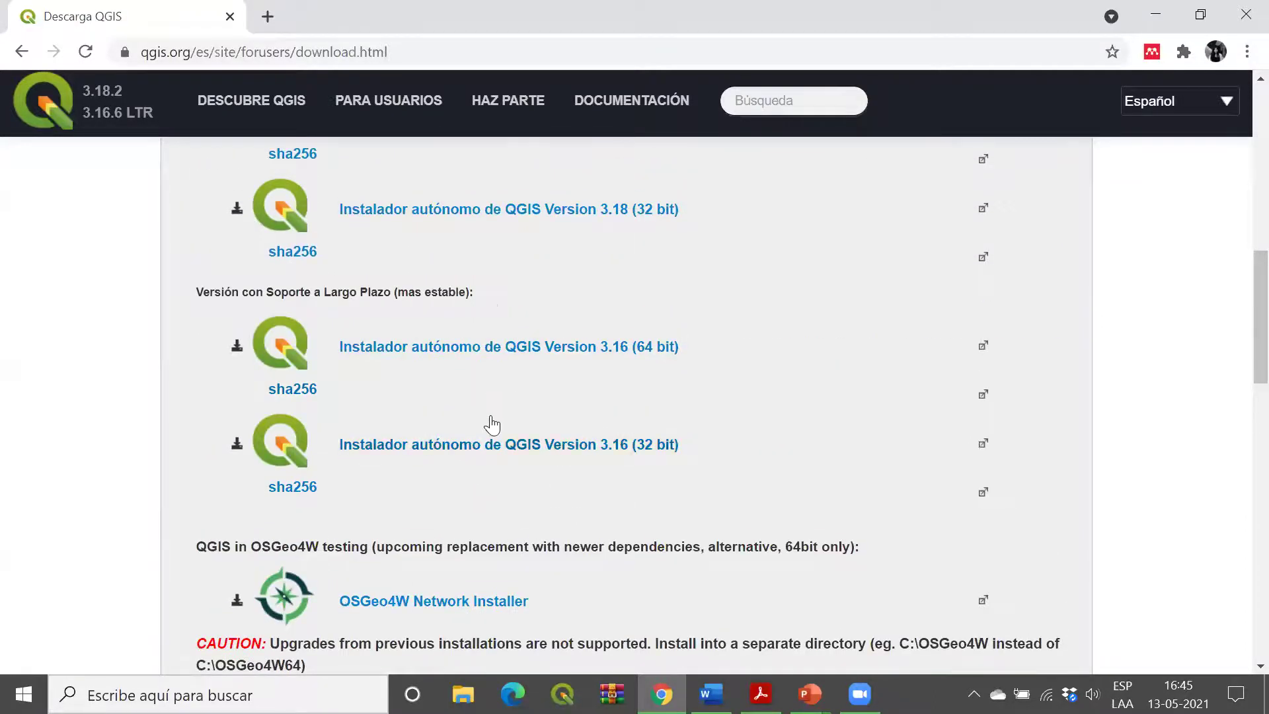
scroll(529, 427, "up", 4)
scroll(727, 404, "down", 4)
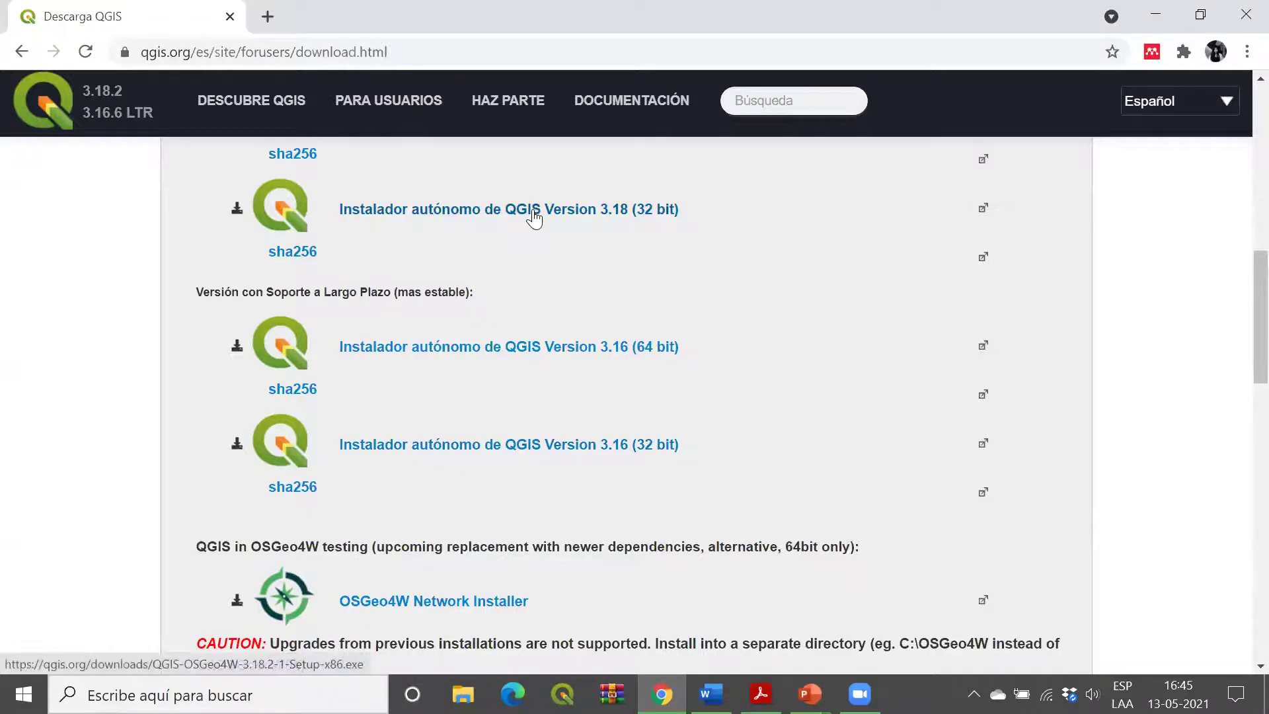
scroll(1237, 337, "up", 3)
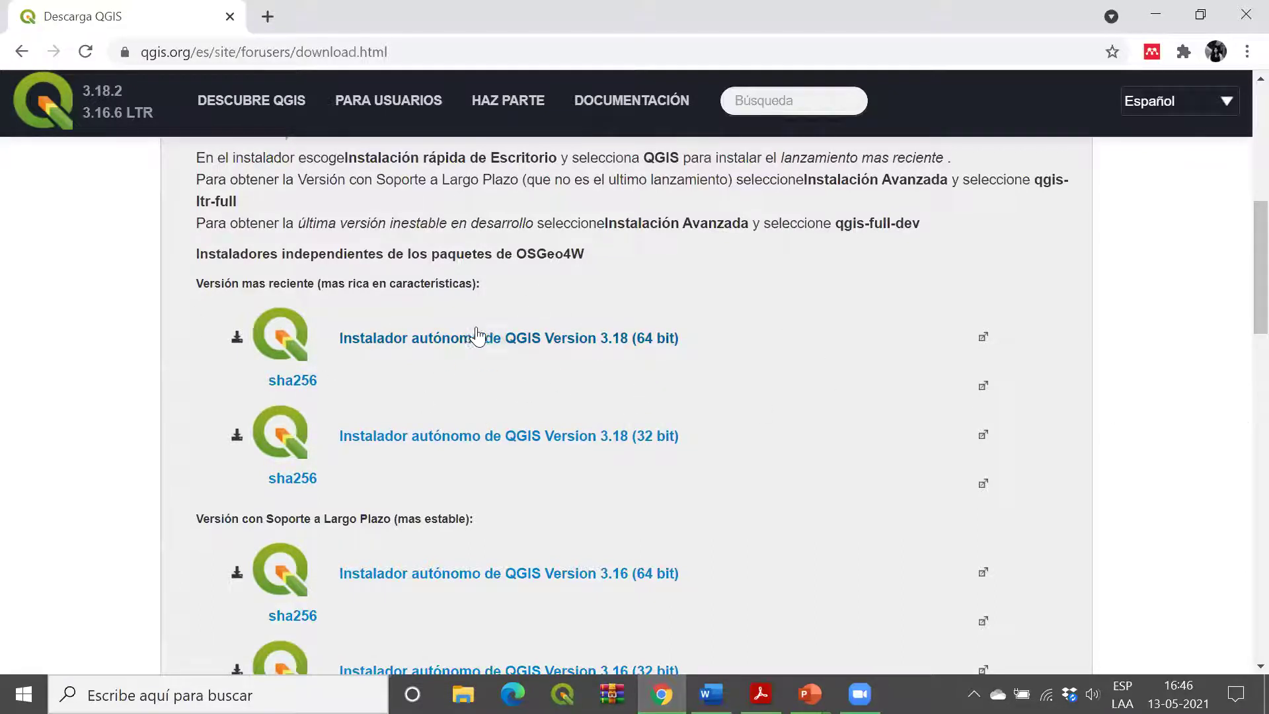
scroll(555, 362, "down", 3)
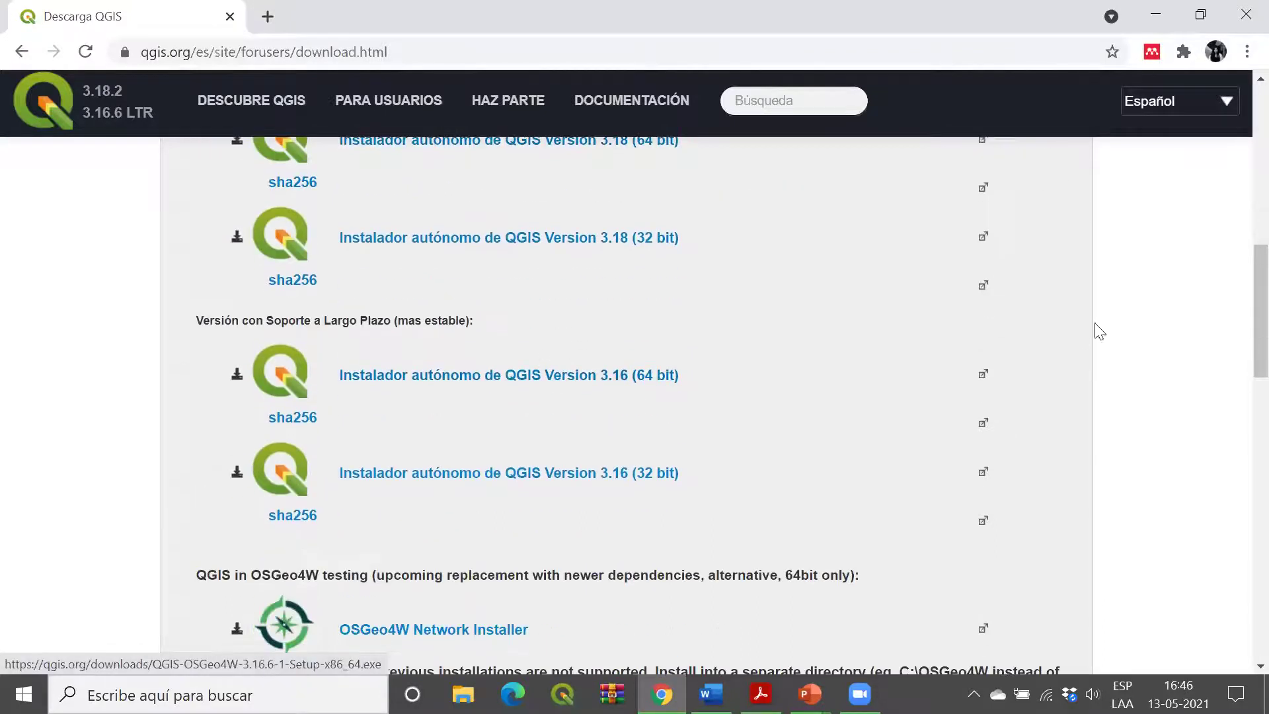
scroll(570, 472, "down", 2)
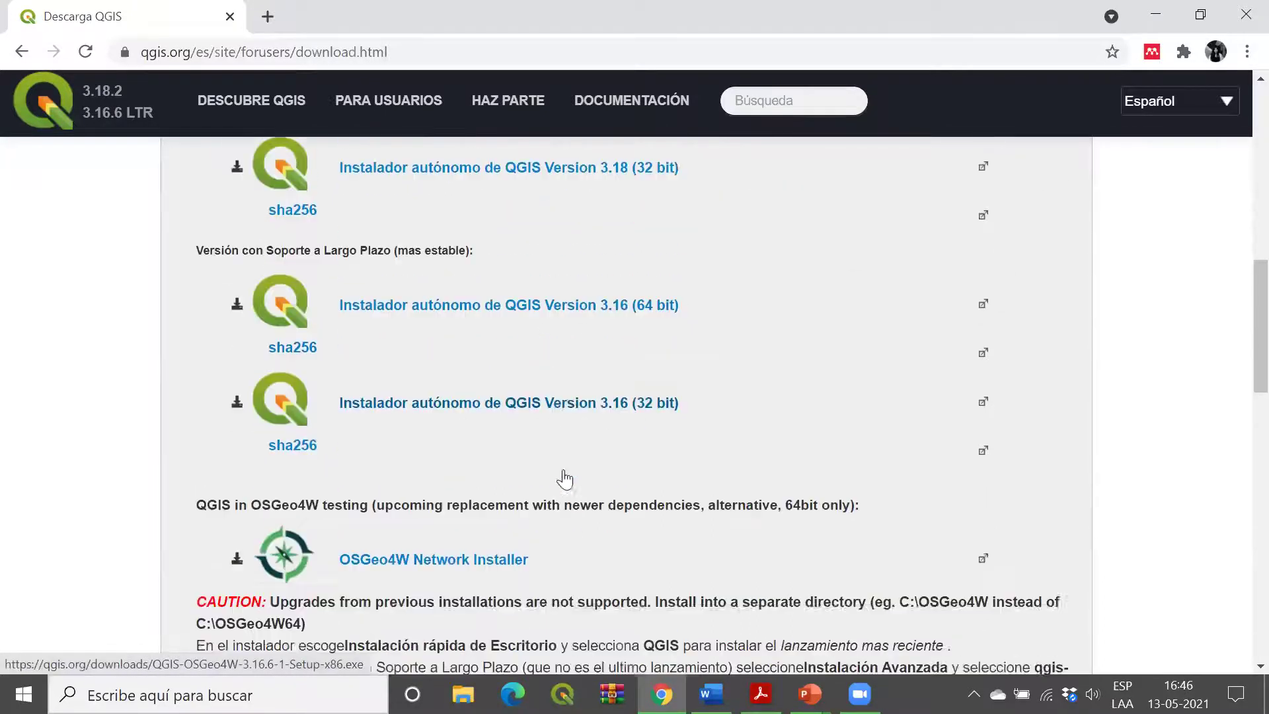
scroll(564, 471, "up", 2)
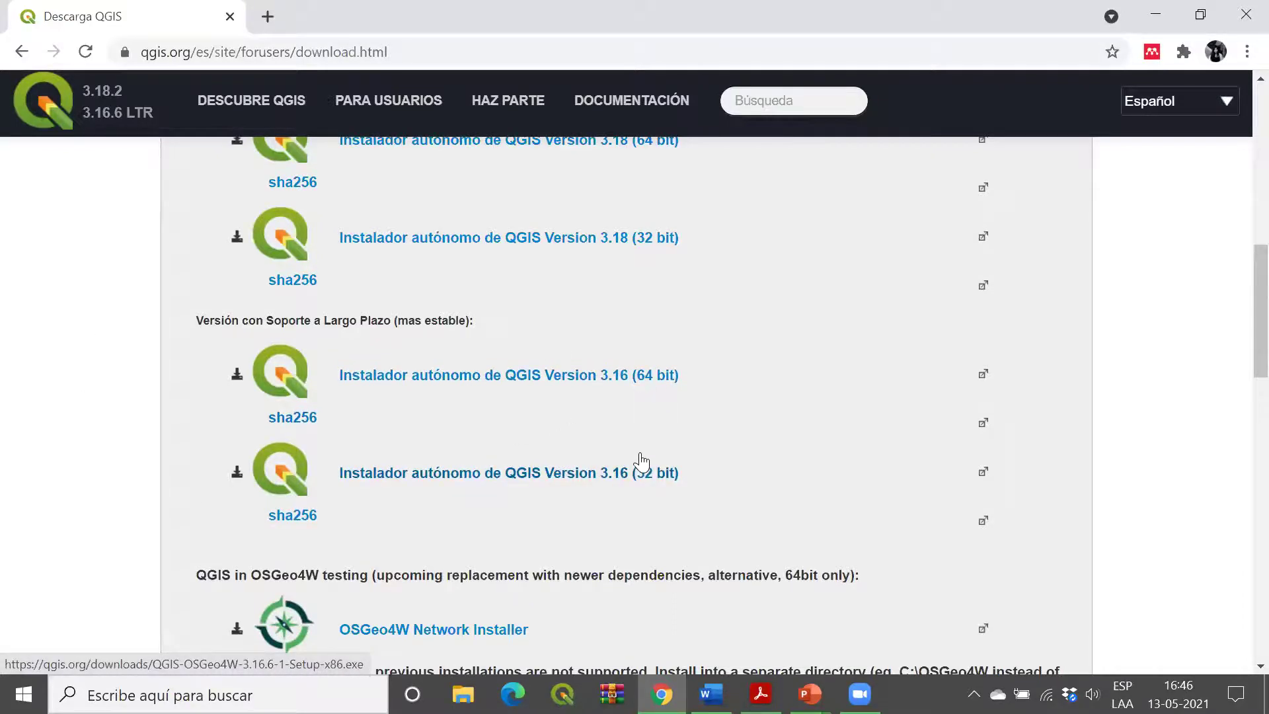
scroll(630, 500, "down", 3)
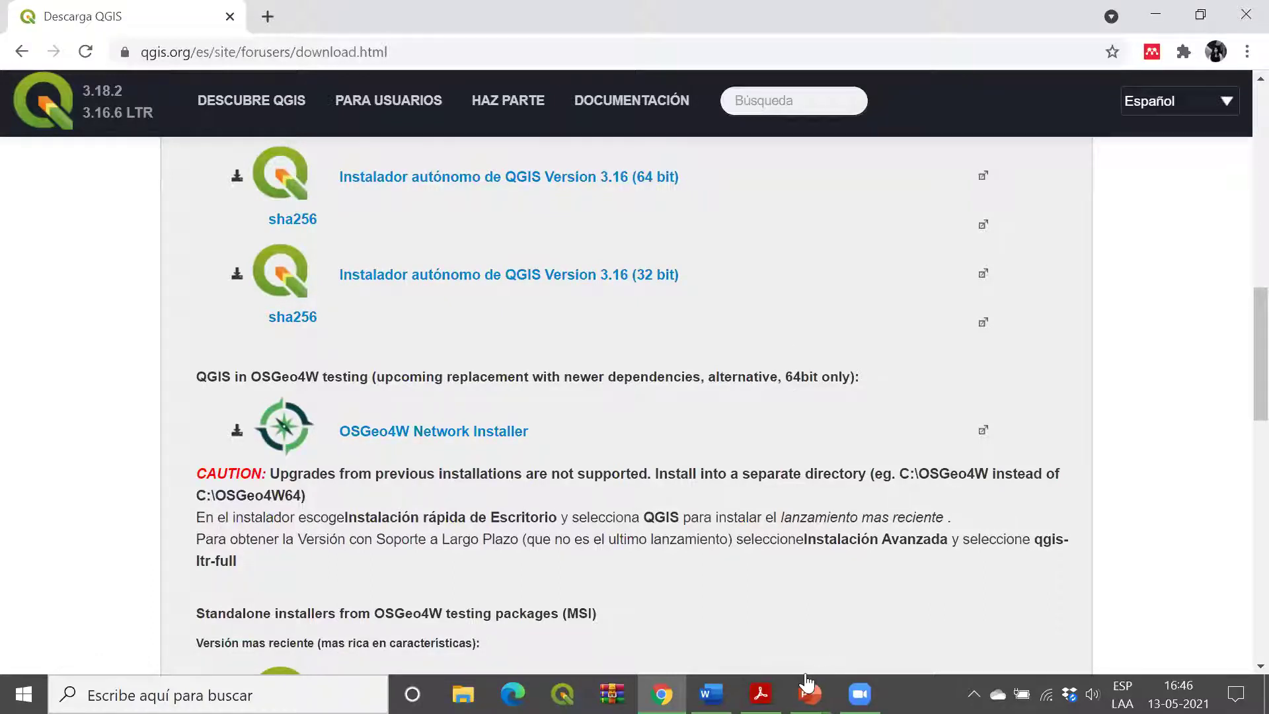
Step: Switch to the Curso_HU_QGIS_PPT_M2 presentation in PowerPoint and select slide 7 with the QGIS 3.16.6 installation welcome screen
left_click(809, 694)
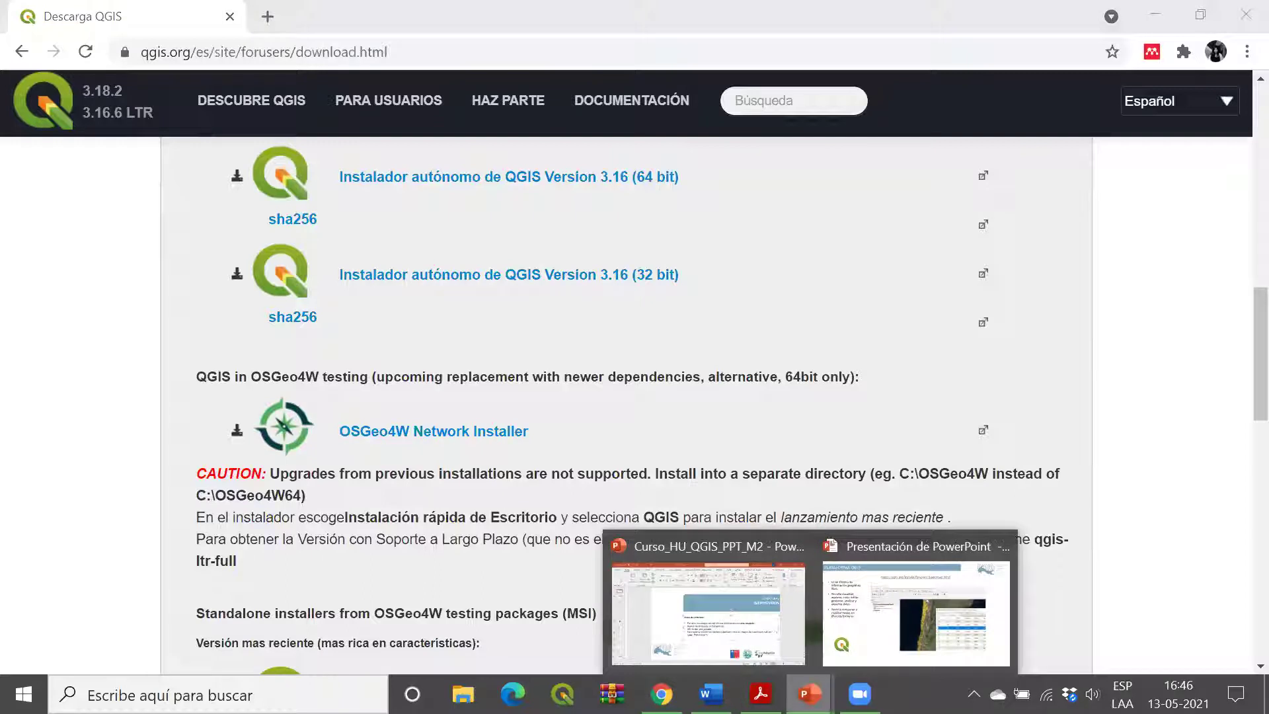
left_click(766, 631)
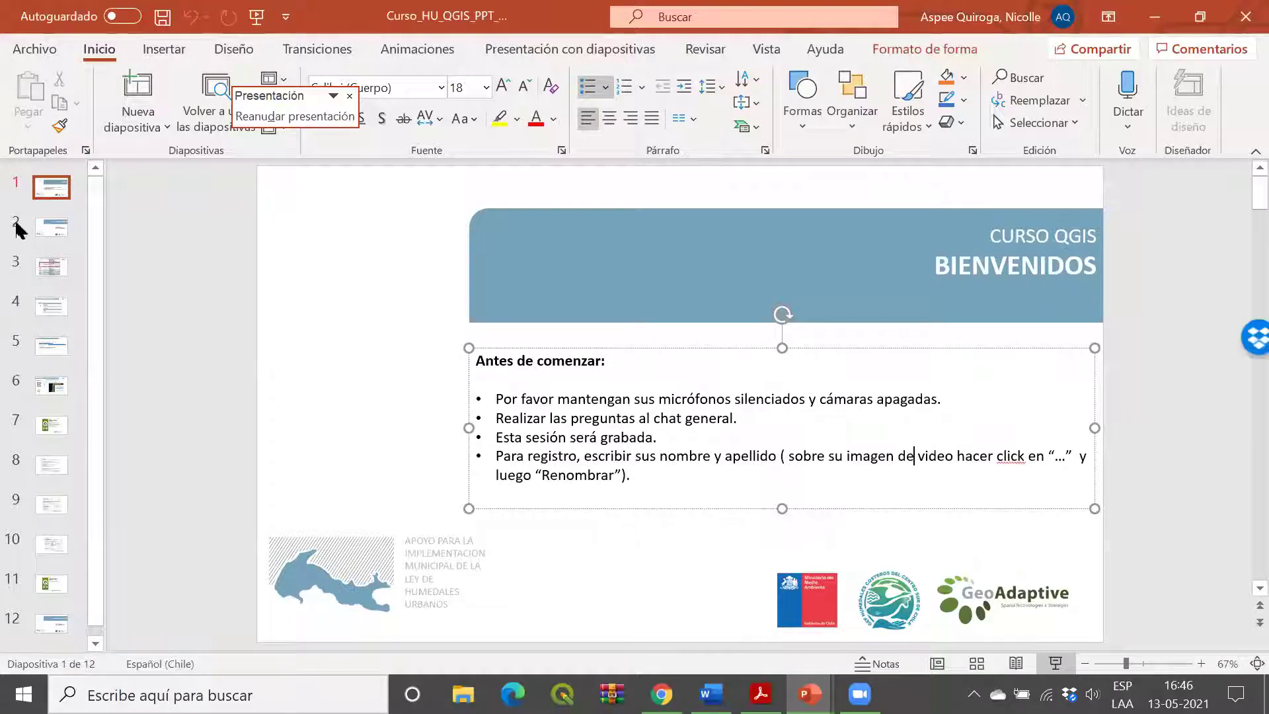
left_click(41, 230)
scroll(63, 397, "down", 1)
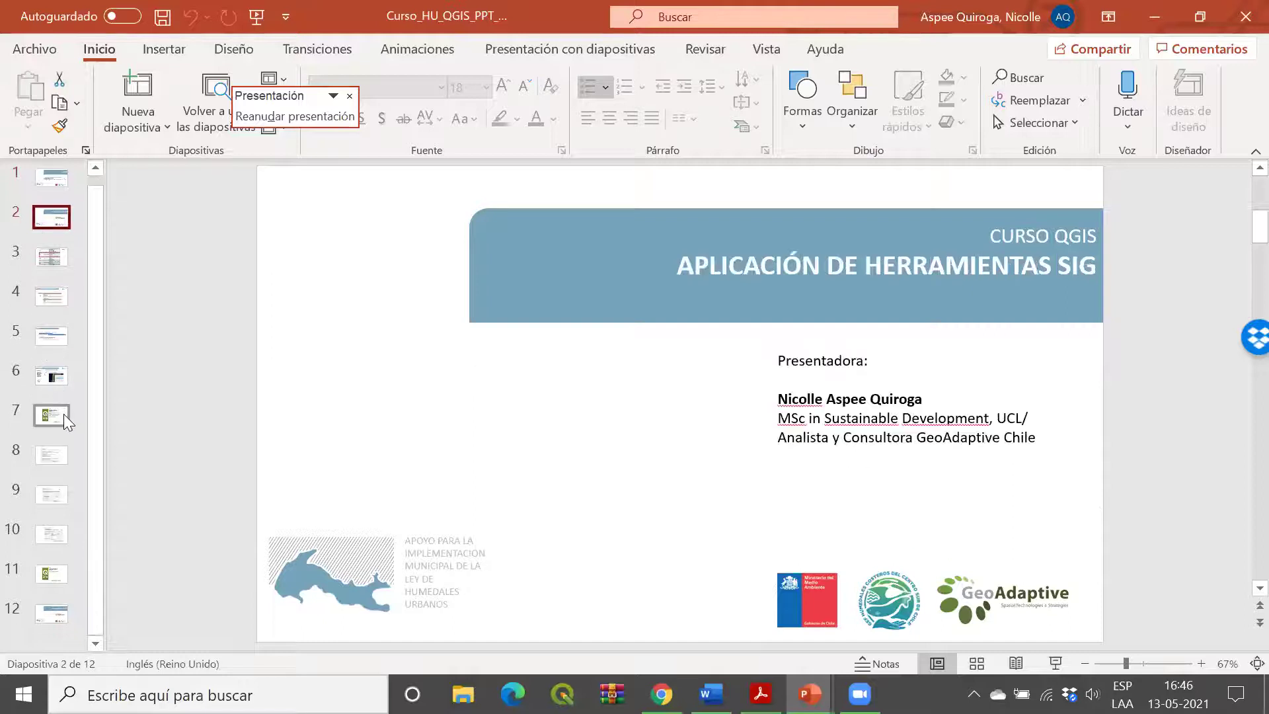
left_click(65, 416)
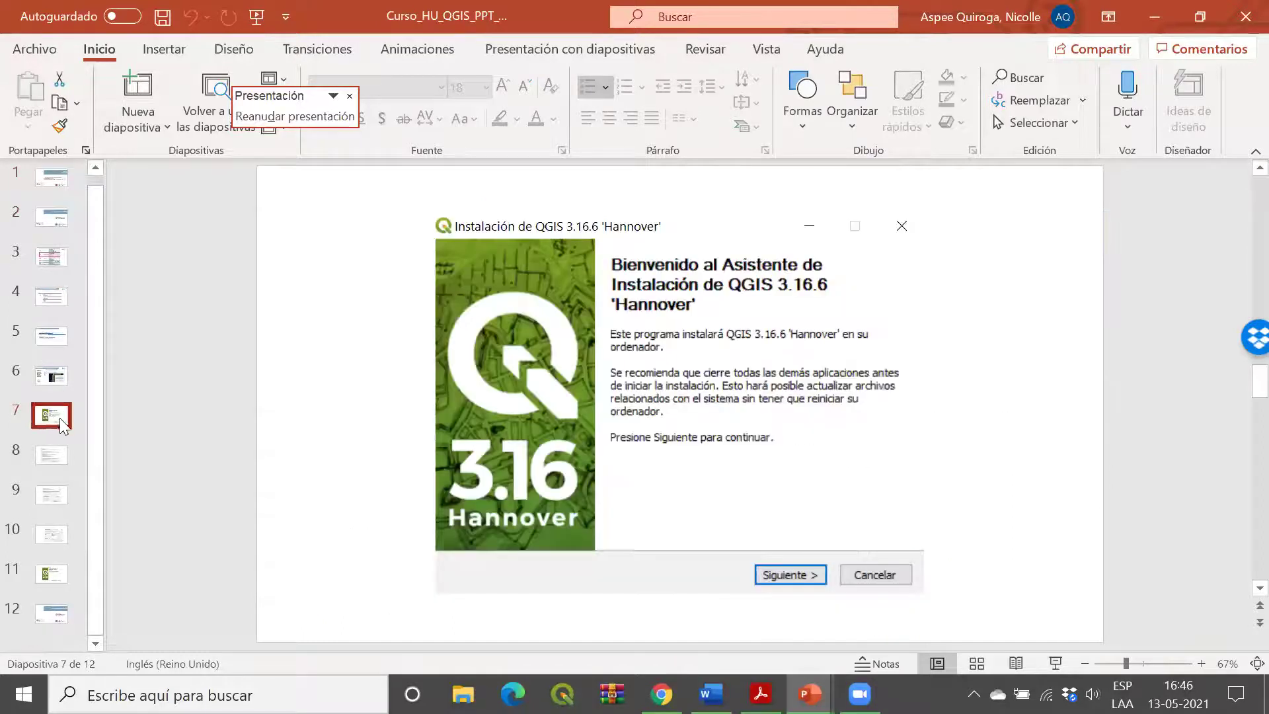
Step: Start the slide show from slide 7 and advance to the Acuerdo de licencia slide
left_click(1056, 664)
left_click(371, 357)
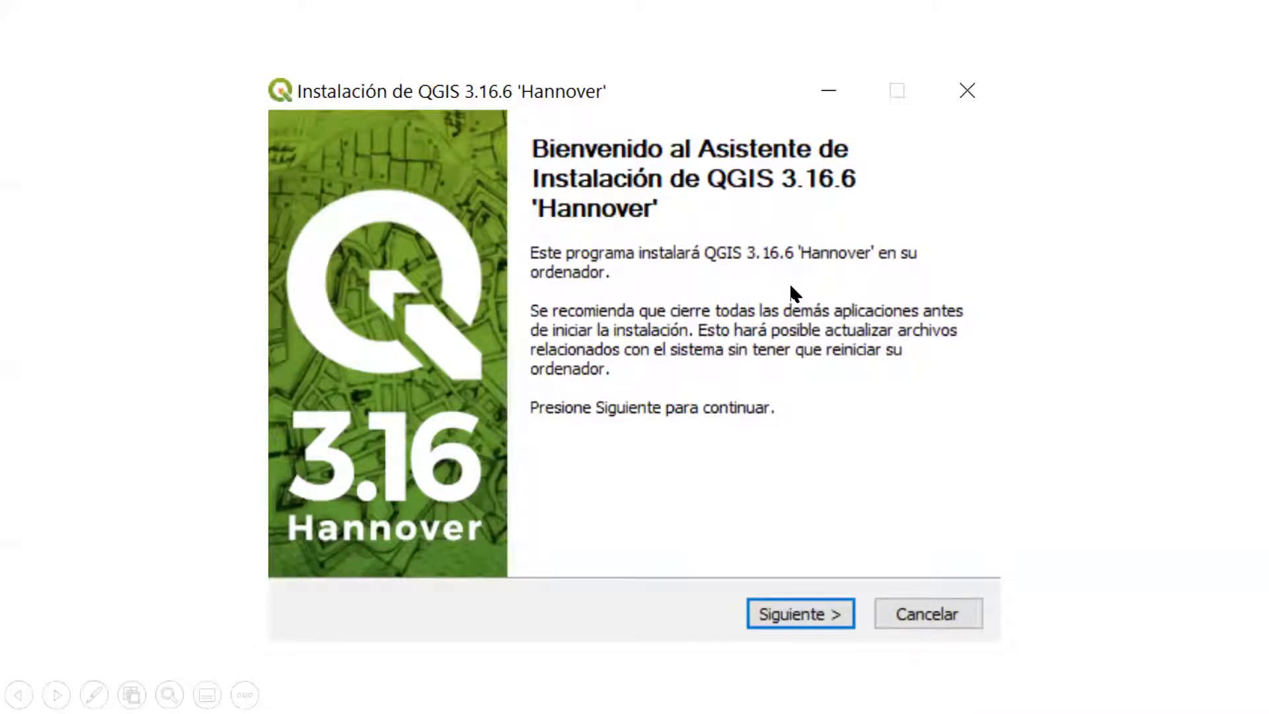
left_click(901, 426)
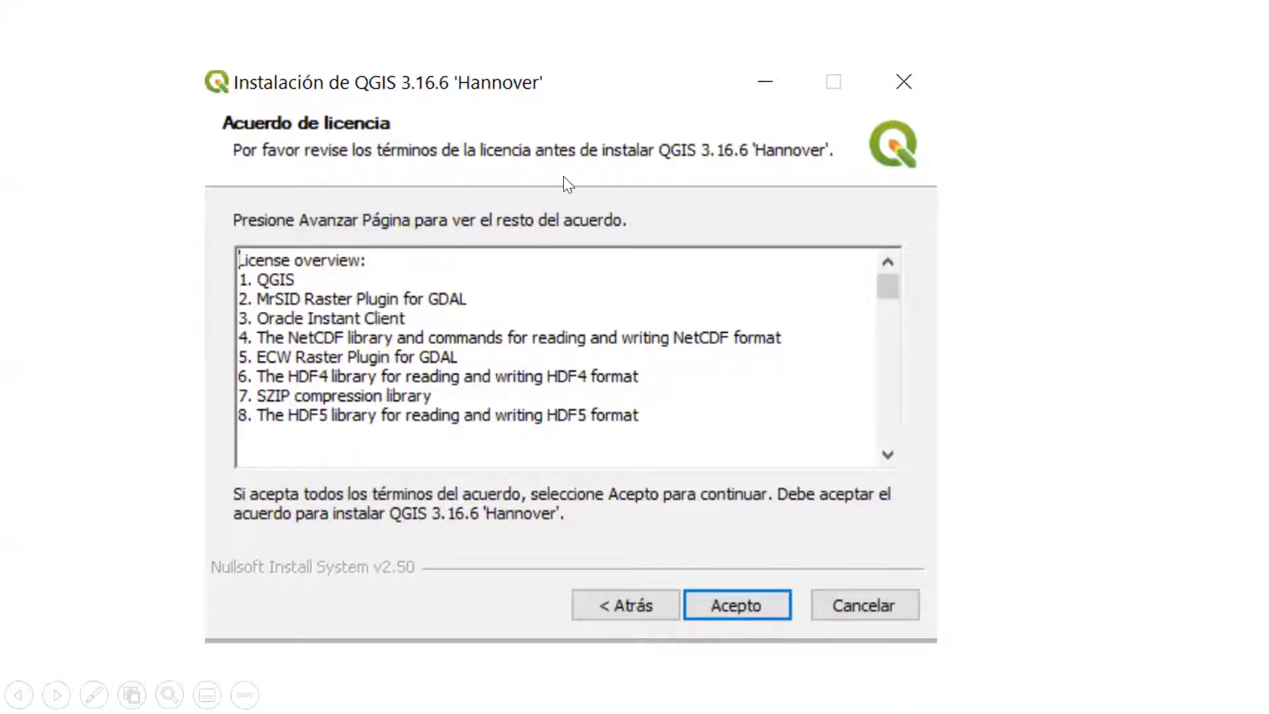
Step: Advance the slide show through the licence agreement and installation directory slides, and leave the presentation
left_click(717, 507)
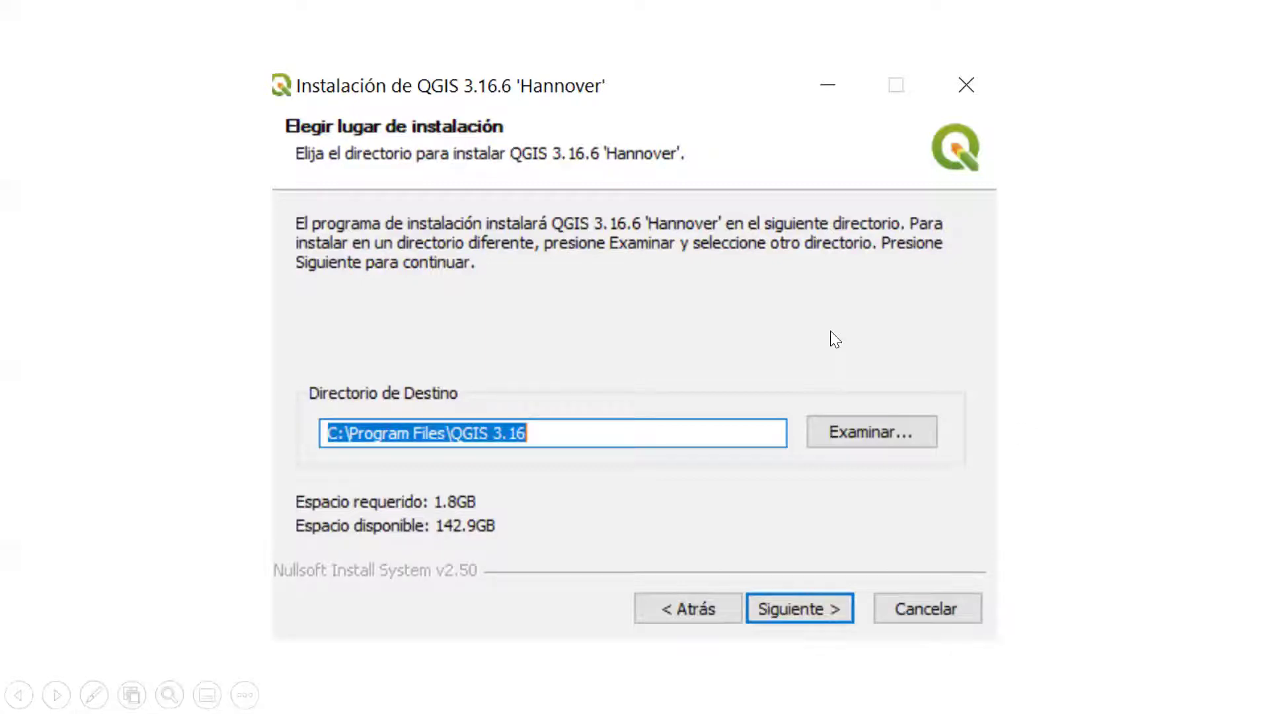
left_click(853, 517)
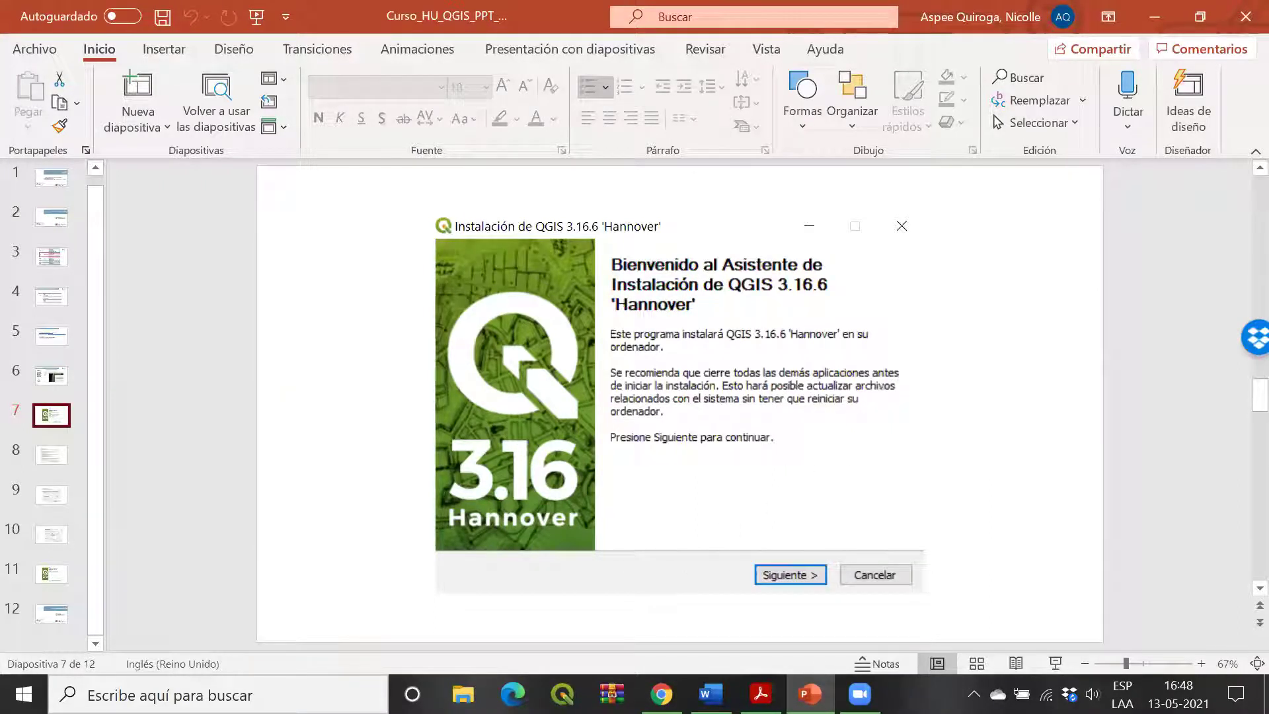
left_click(1265, 694)
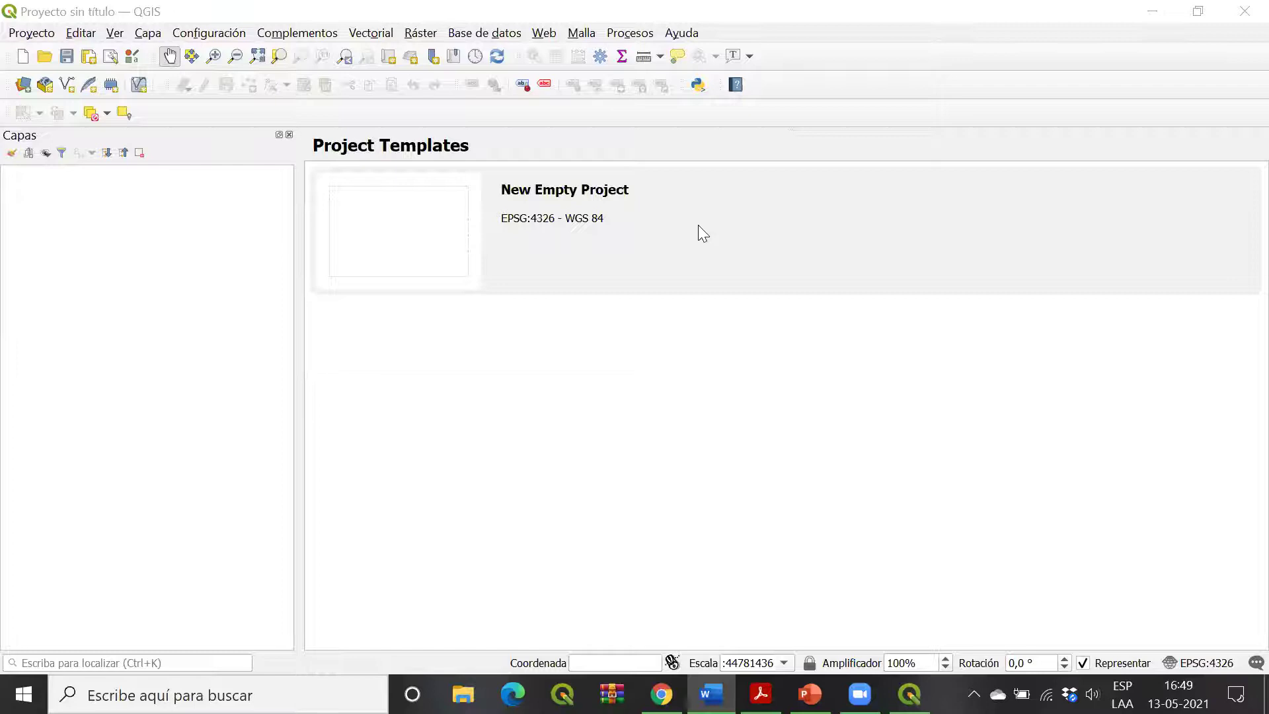
Step: Create a new empty project in QGIS and save it as Humedales Urbanos in the Materiales folder, as a QGZ file
double_click(420, 195)
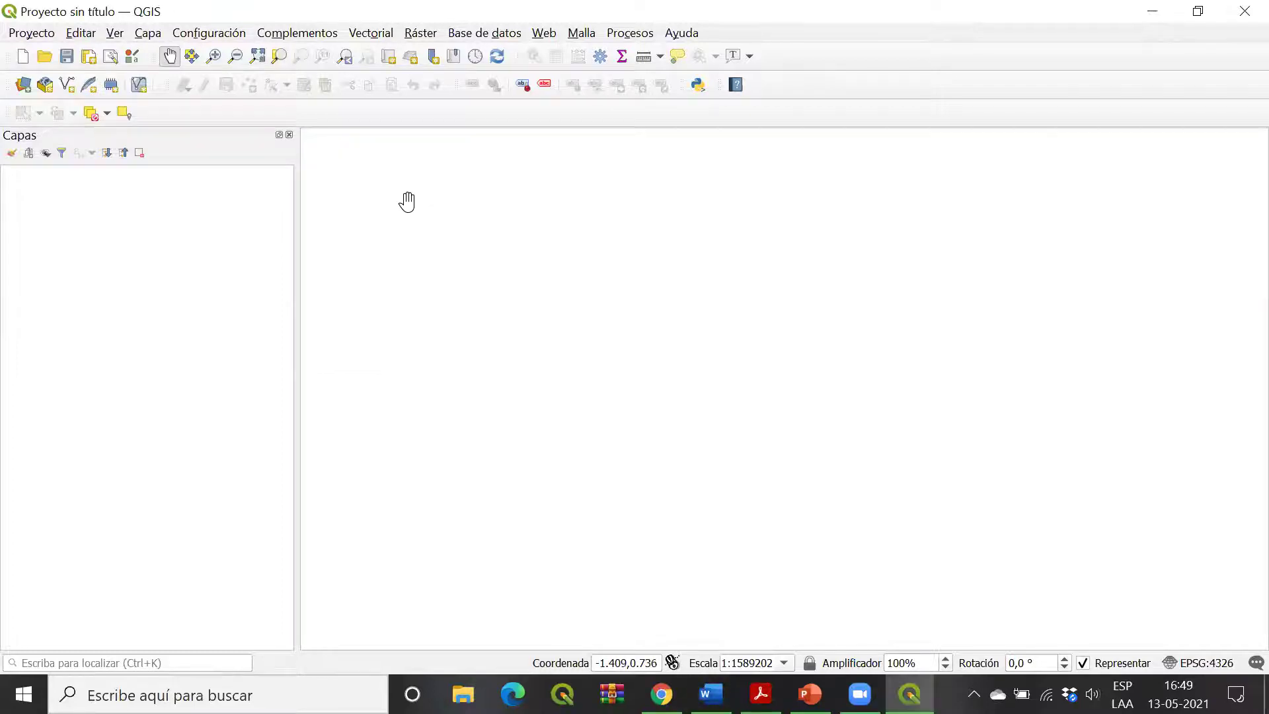
left_click(25, 35)
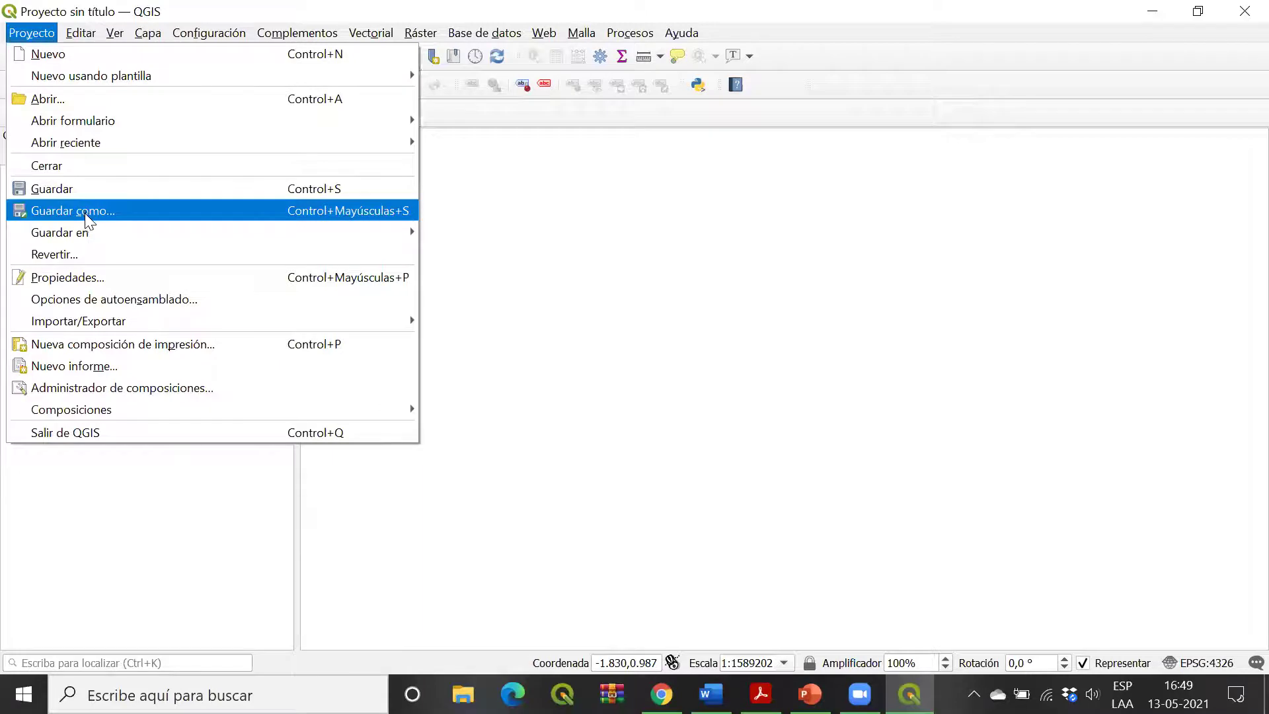
left_click(139, 224)
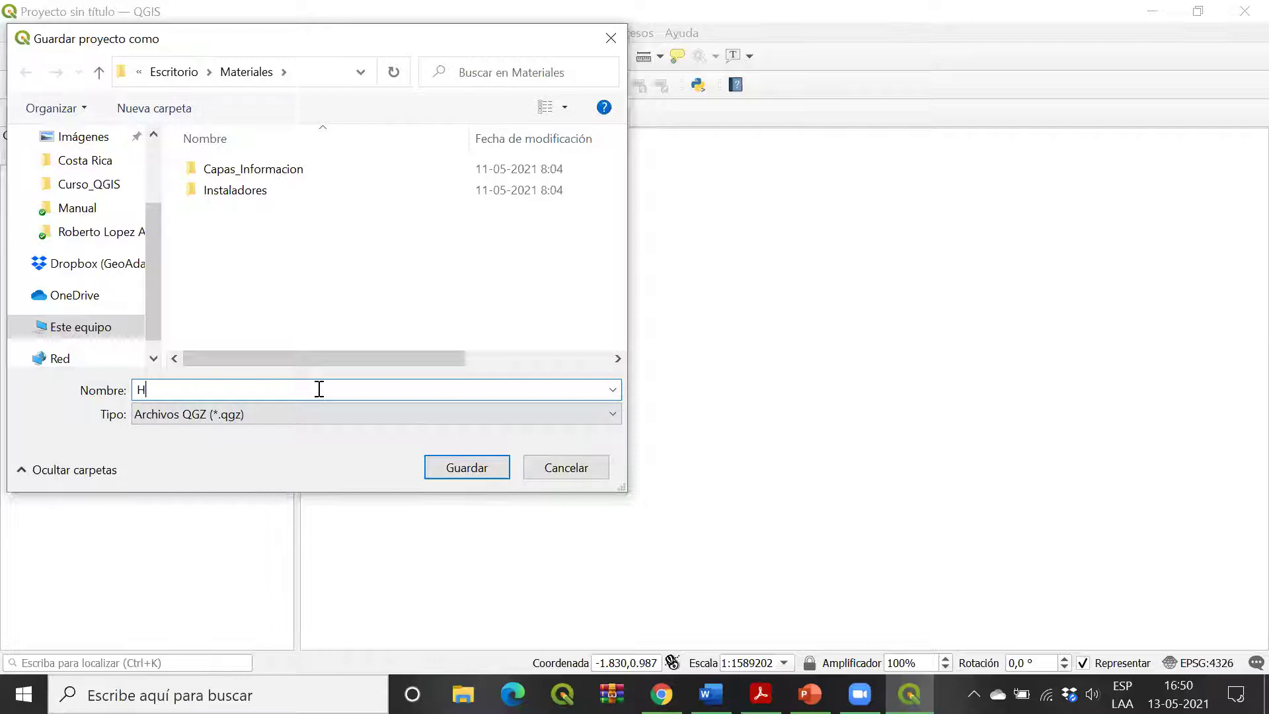
type("u")
type("Urban")
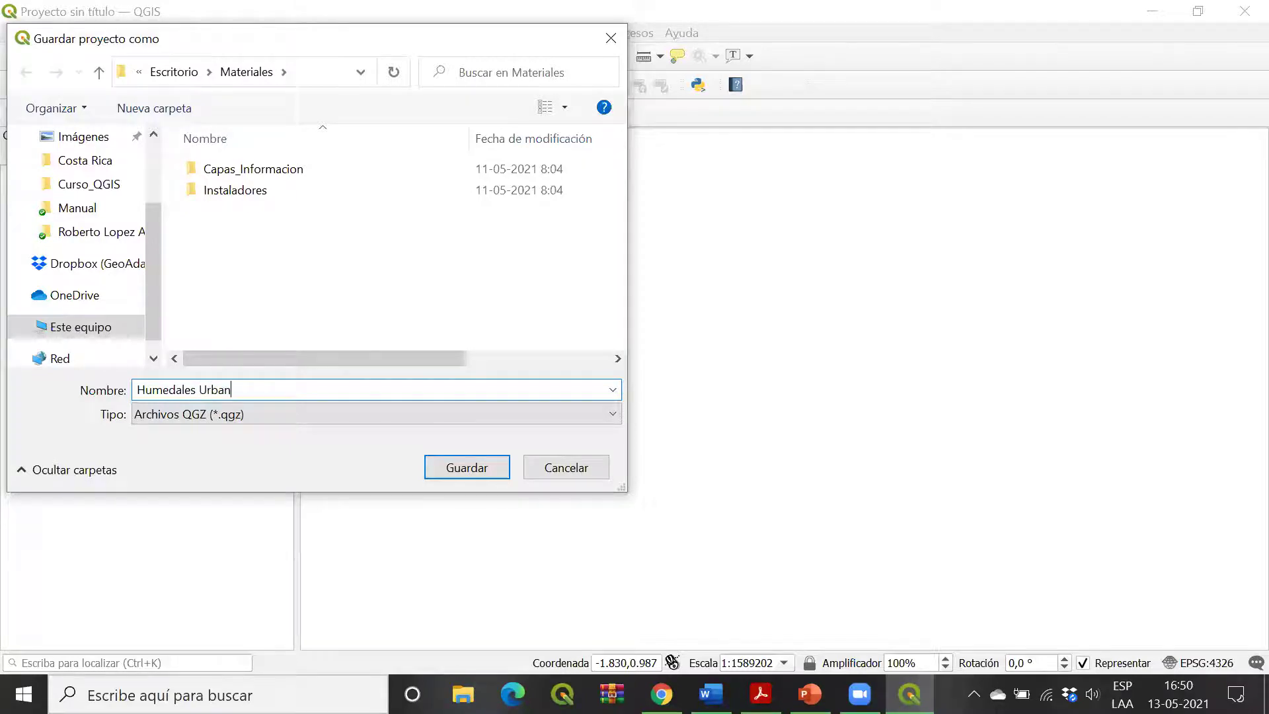
type("os")
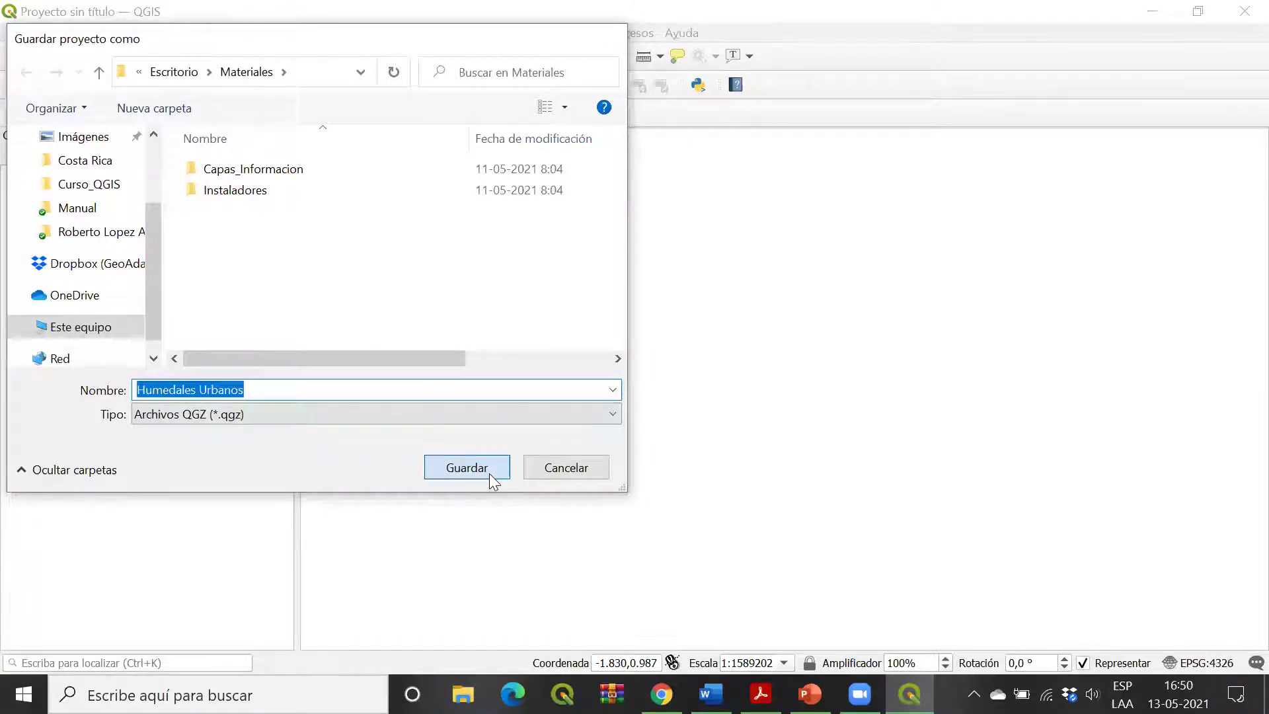
left_click(489, 474)
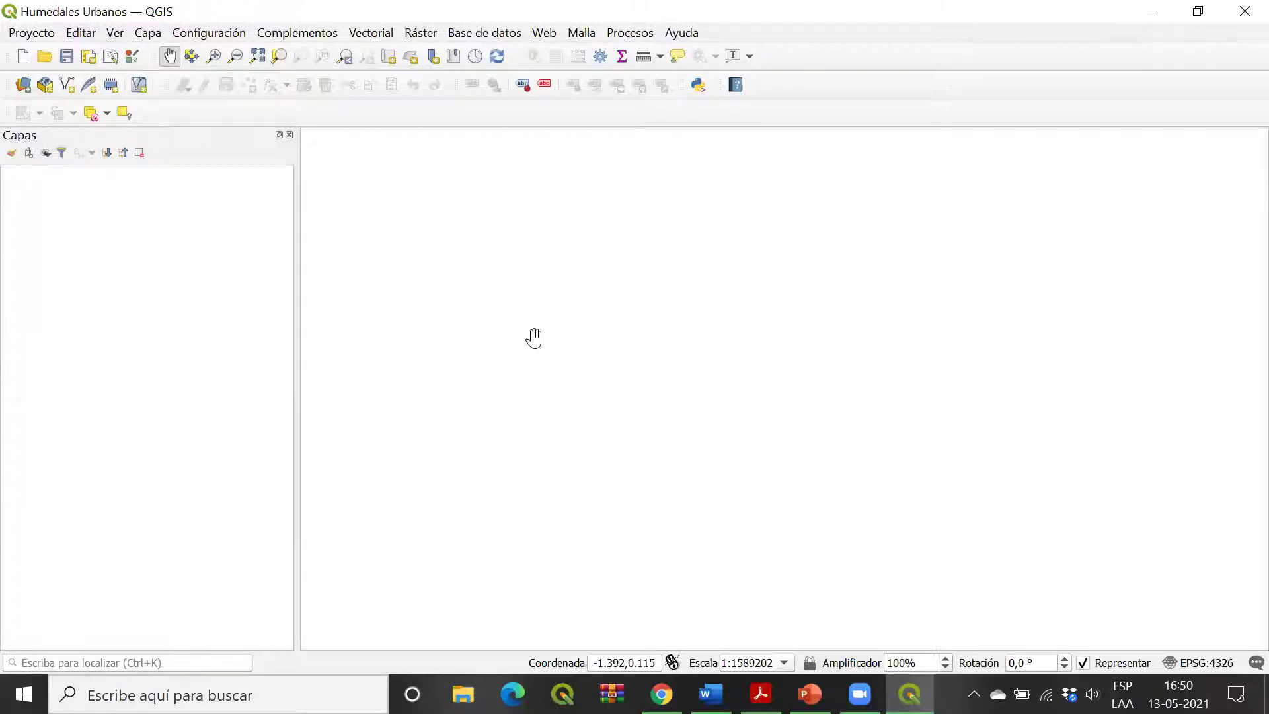
Step: Place the Materiales archive beside the Materiales folder on the desktop and open its Materiales folder in WinRAR
left_click_drag(465, 354, 476, 232)
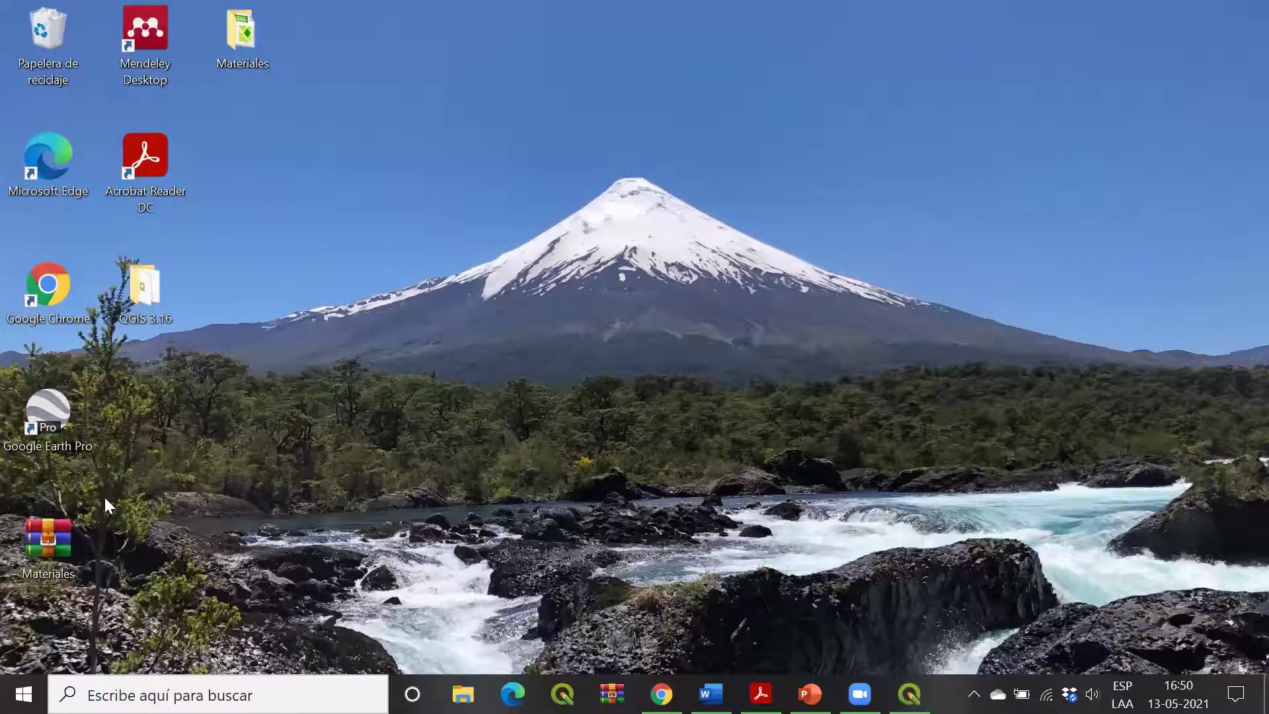
left_click_drag(62, 529, 360, 47)
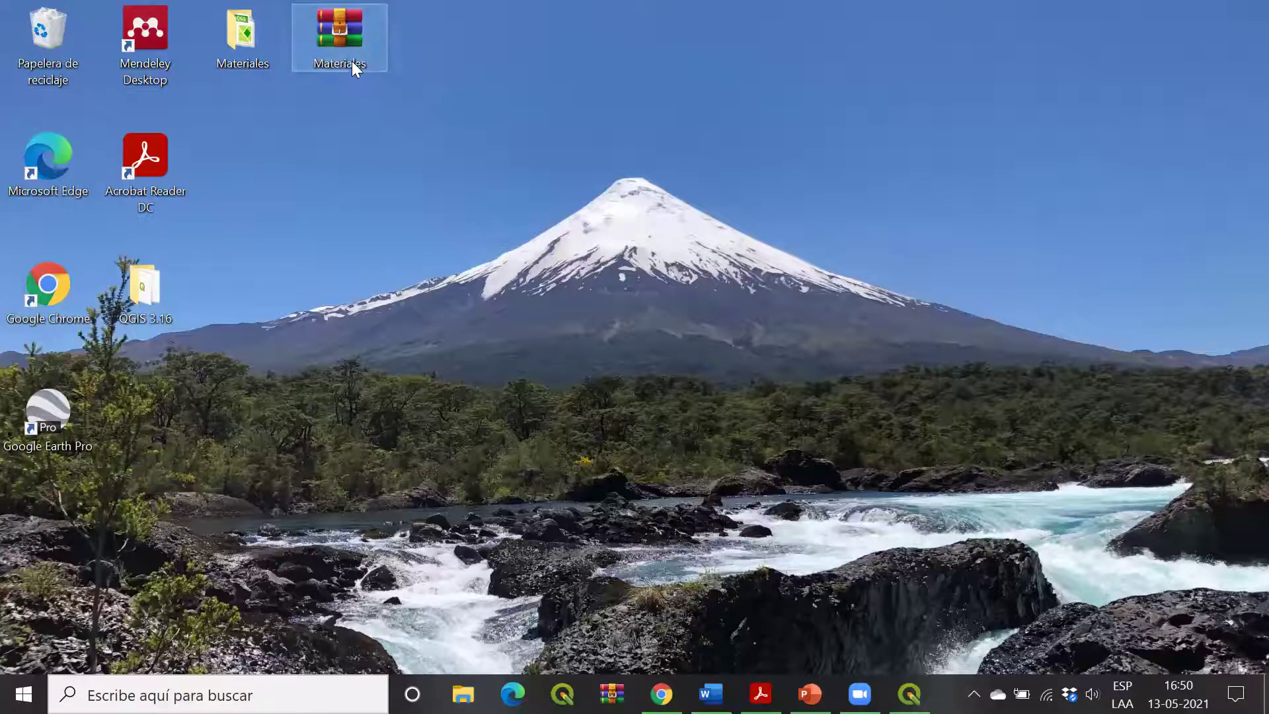
double_click(324, 34)
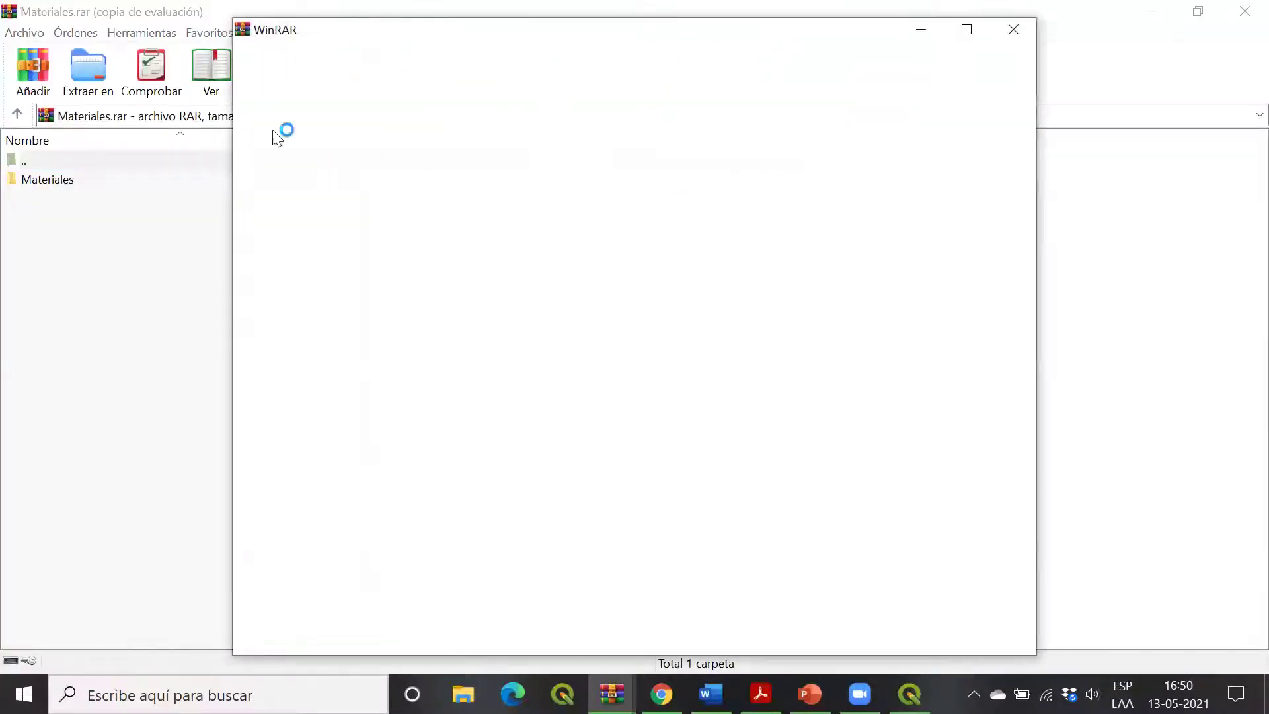
left_click(1013, 29)
double_click(52, 179)
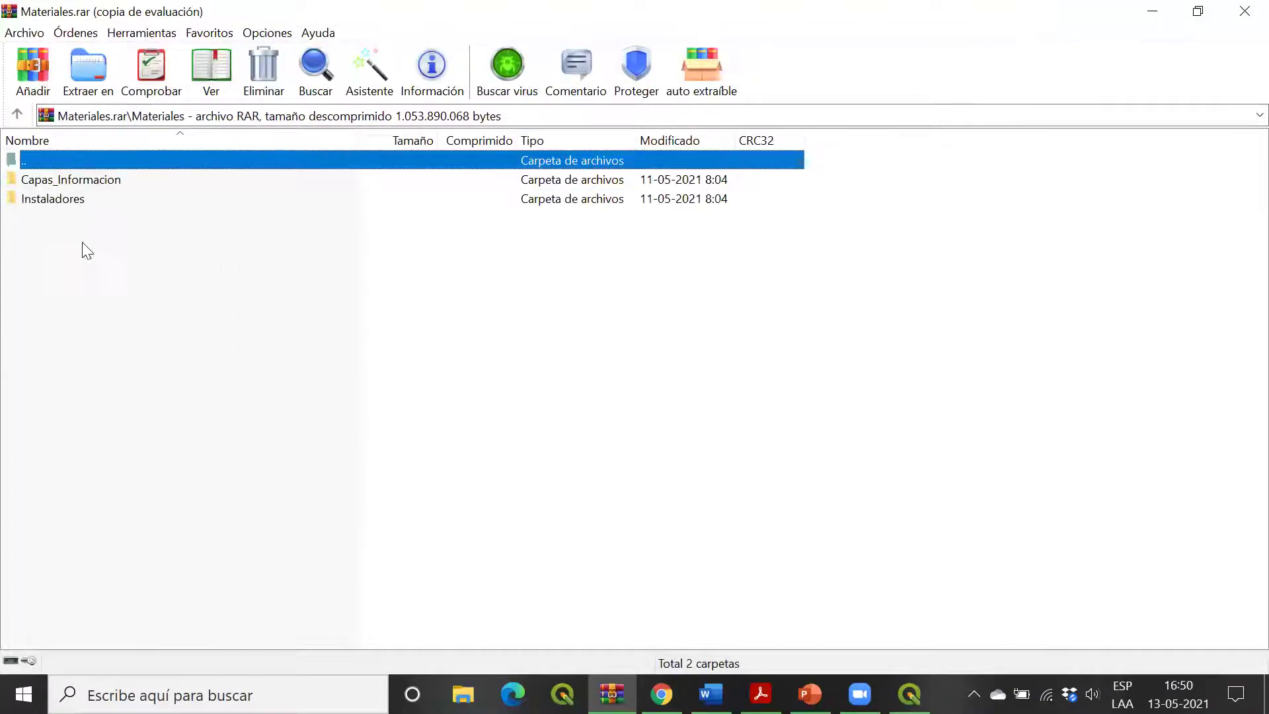
Step: Open the Capas_Informacion folder in the archive and examine the DivisionPoliticaAdministrativa2019 component files
left_click(61, 188)
double_click(61, 187)
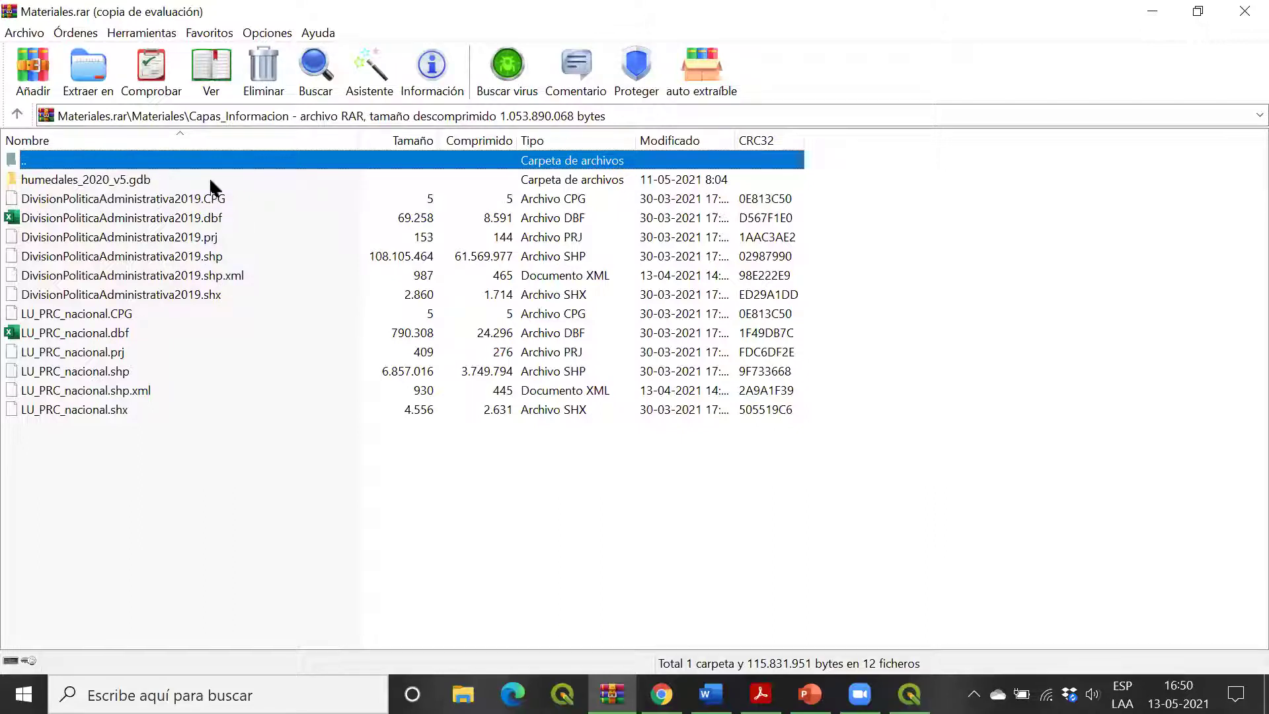
left_click(193, 202)
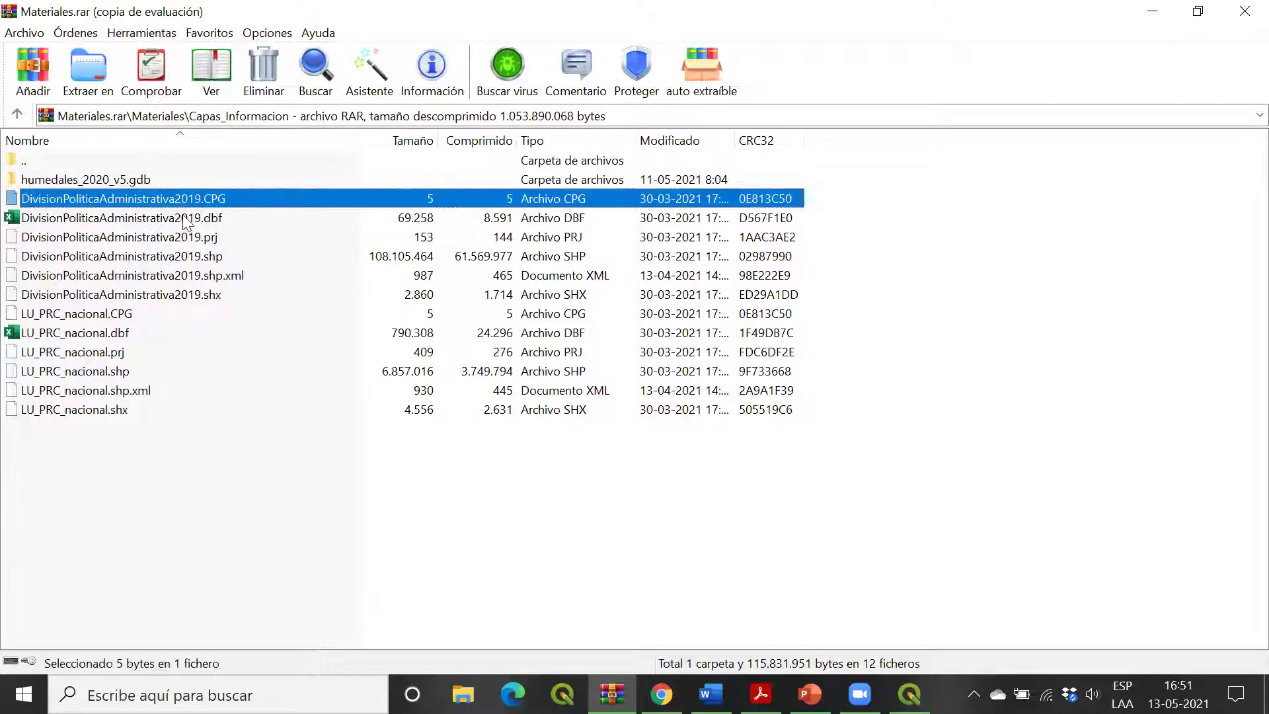
left_click(187, 220)
left_click(185, 239)
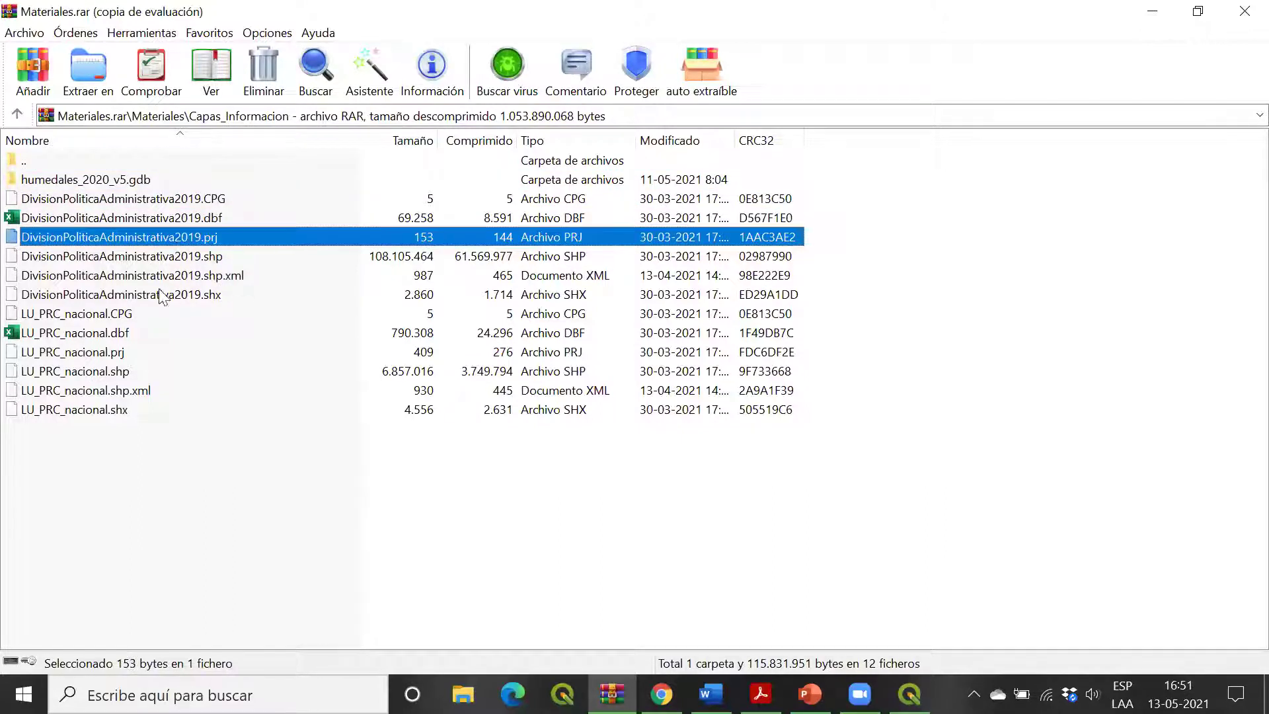
Step: Look through the contents of the humedales_2020_v5.gdb geodatabase and return to the Capas_Informacion folder
double_click(88, 181)
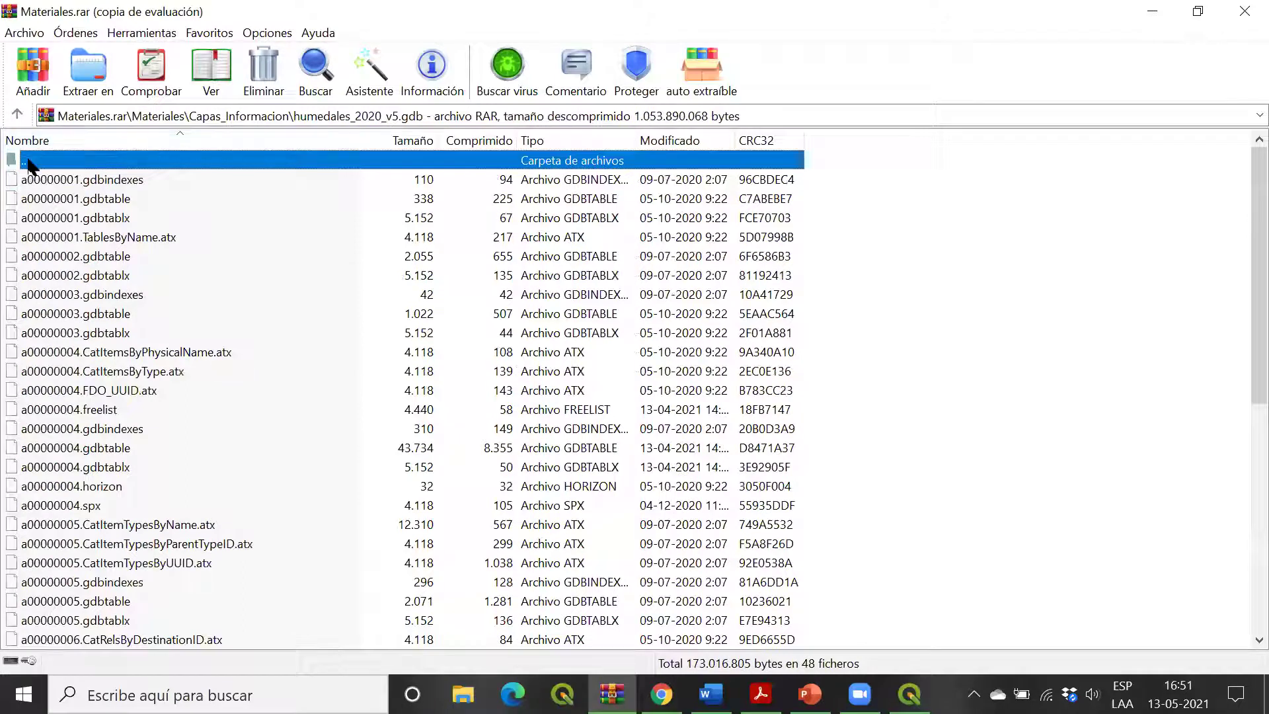
scroll(283, 390, "down", 3)
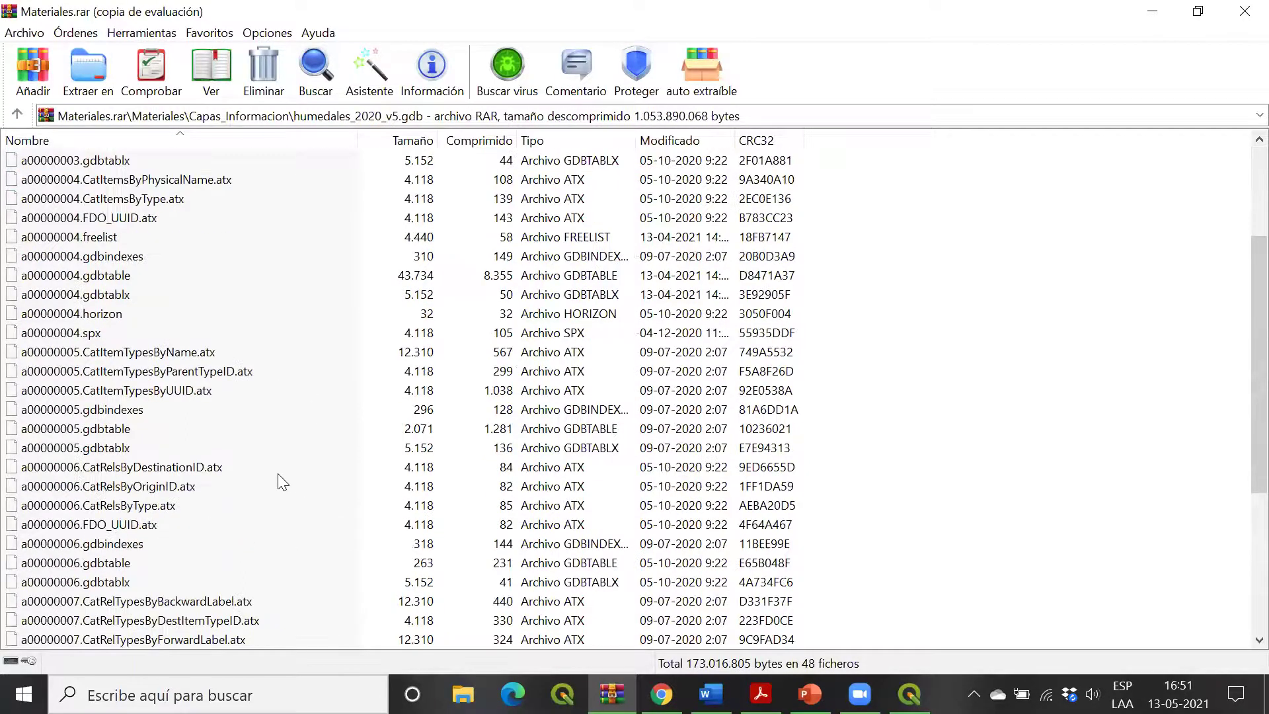
scroll(281, 479, "up", 3)
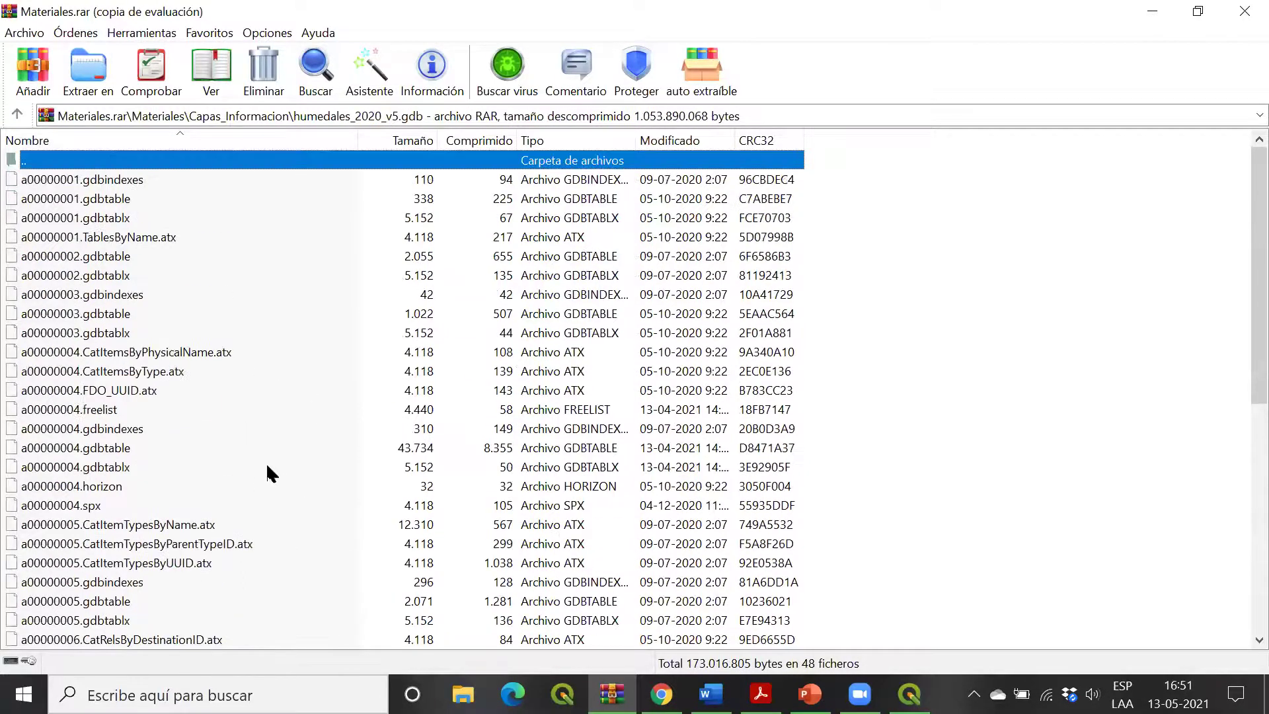
double_click(157, 165)
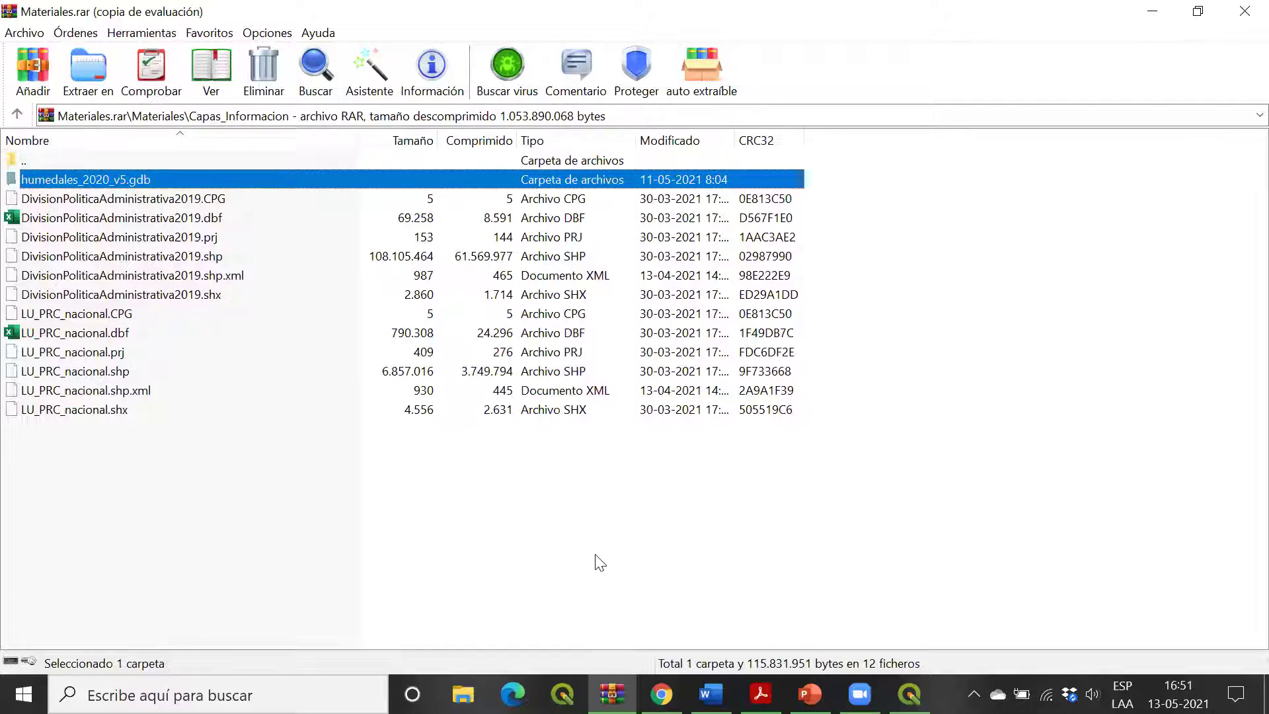
Step: Return to the desktop and examine the extraction options for the Materiales archive without extracting it
left_click(1266, 694)
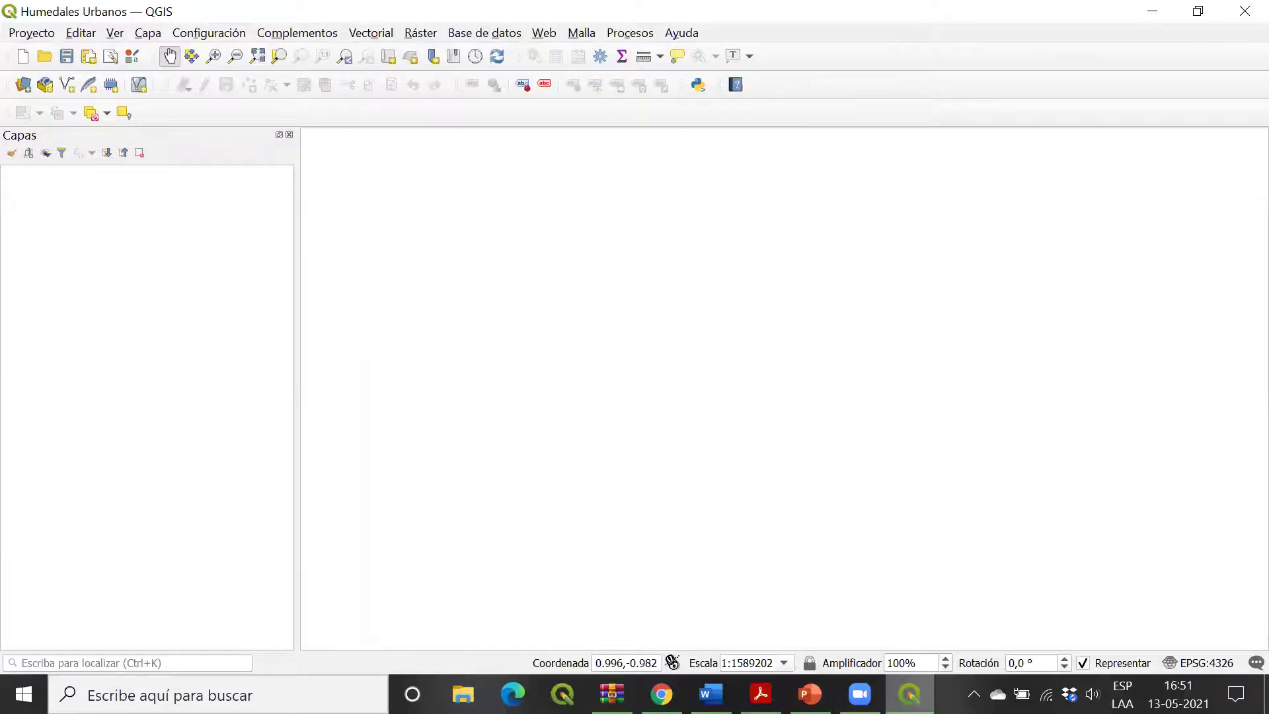
key("super+d")
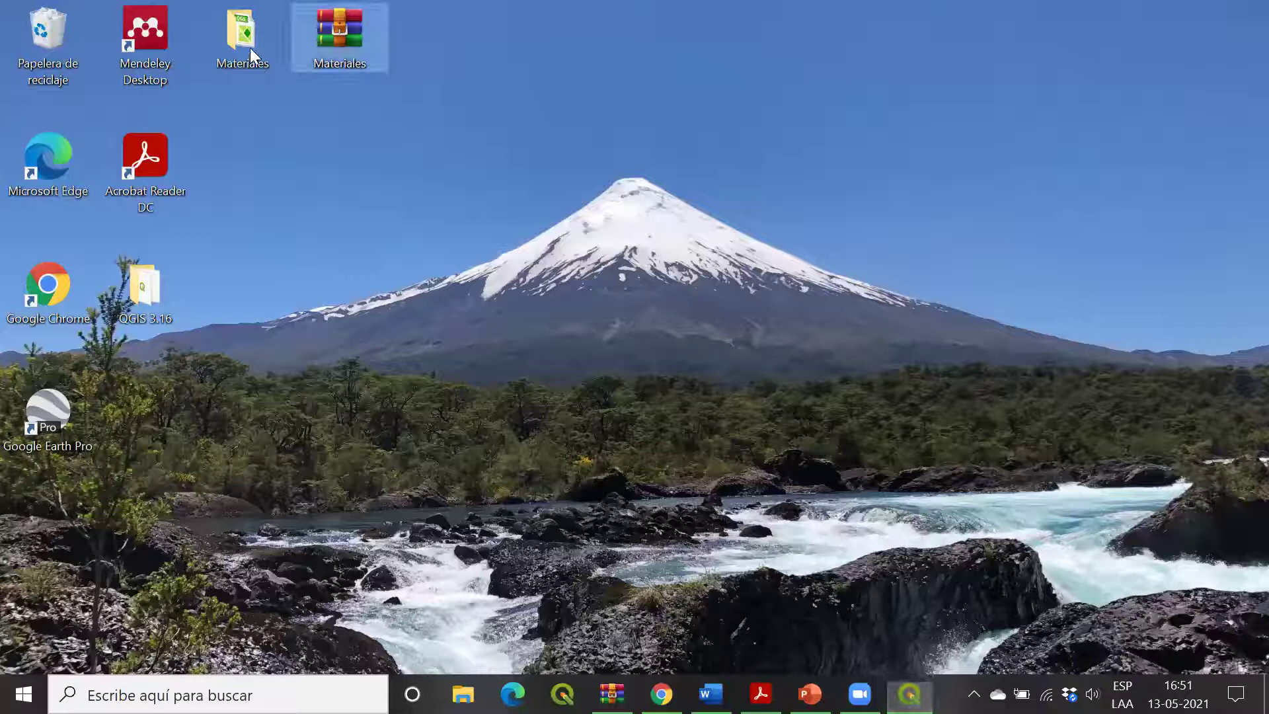
right_click(363, 38)
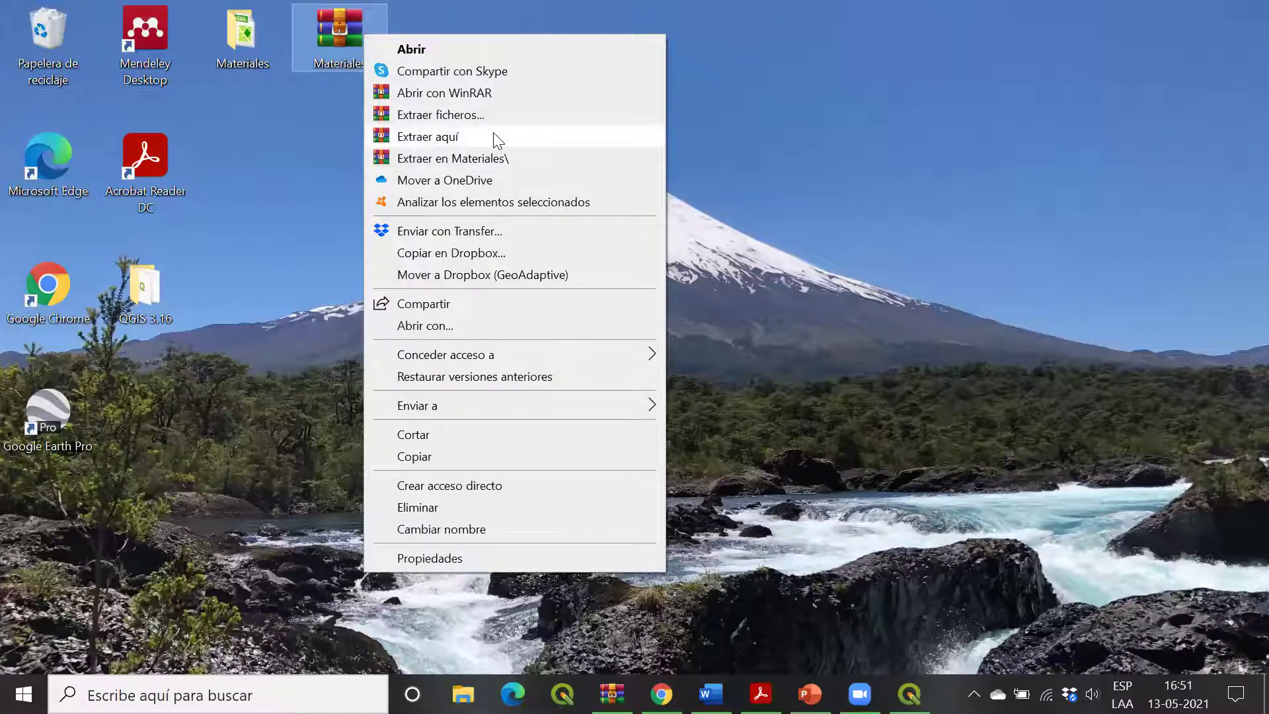
left_click(266, 135)
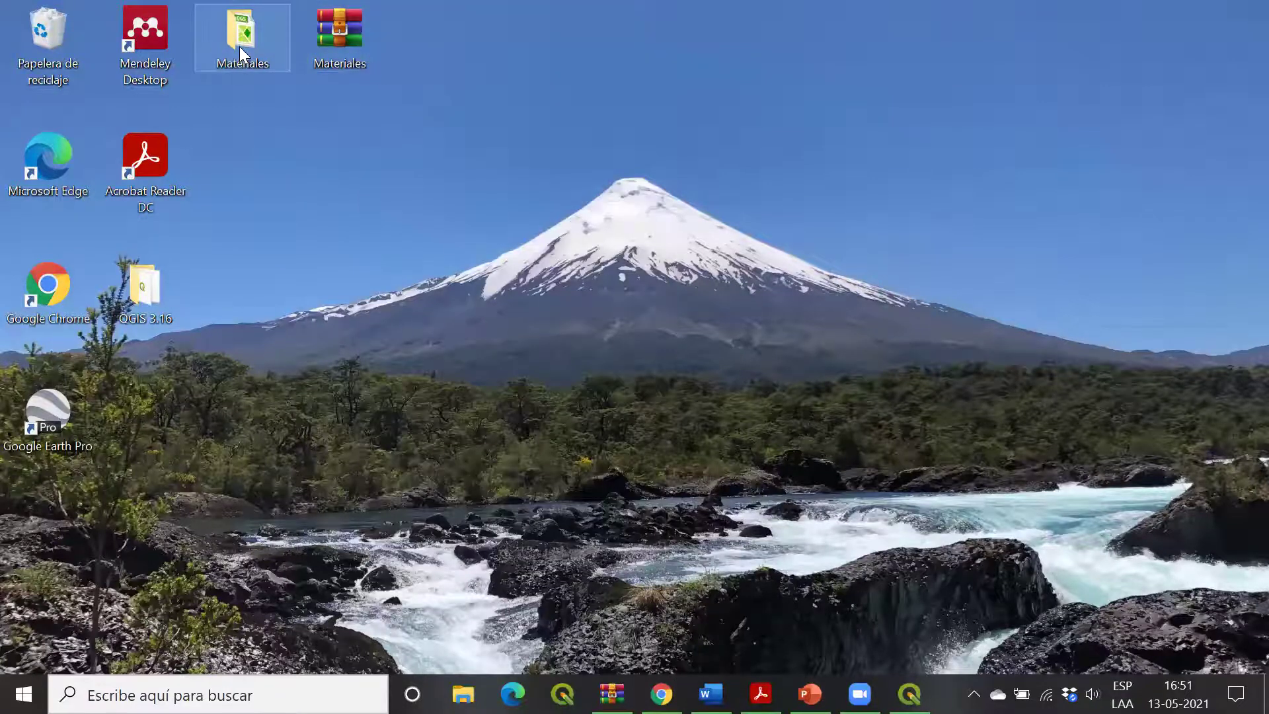
Step: Open the extracted Materiales folder, view the layer files in Capas_Informacion and close the window
mouse_move(241, 48)
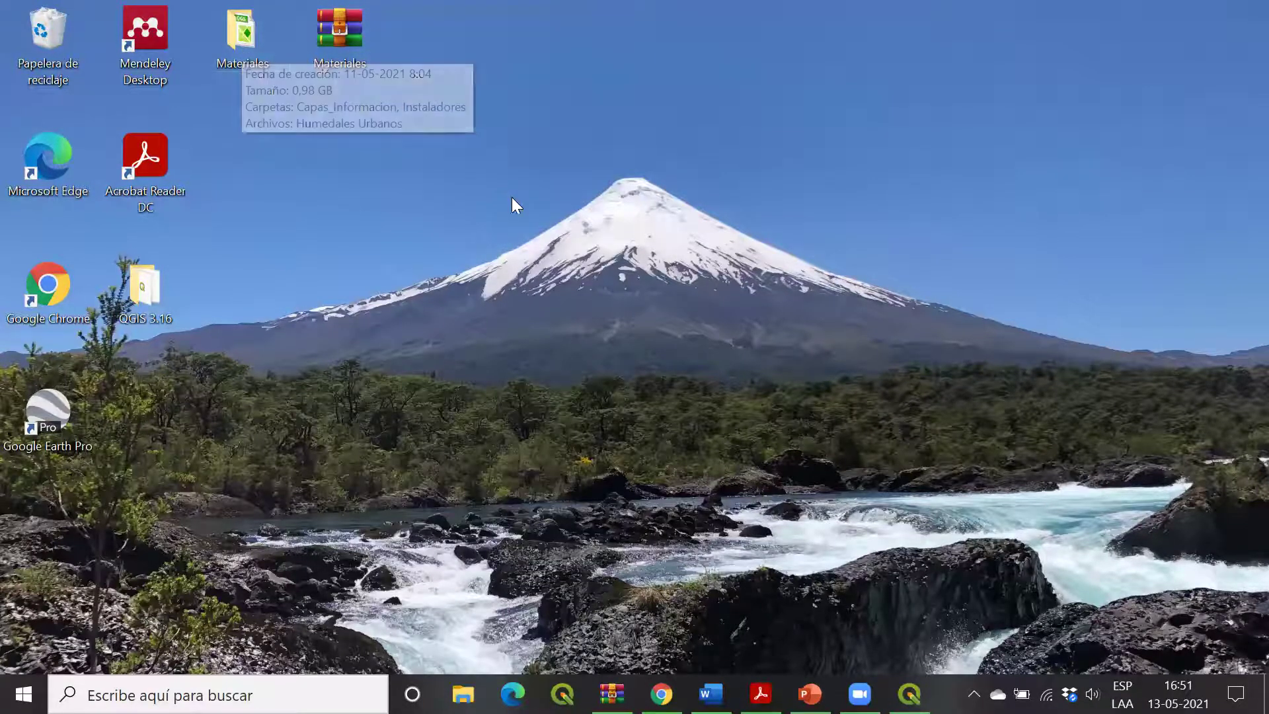
double_click(244, 52)
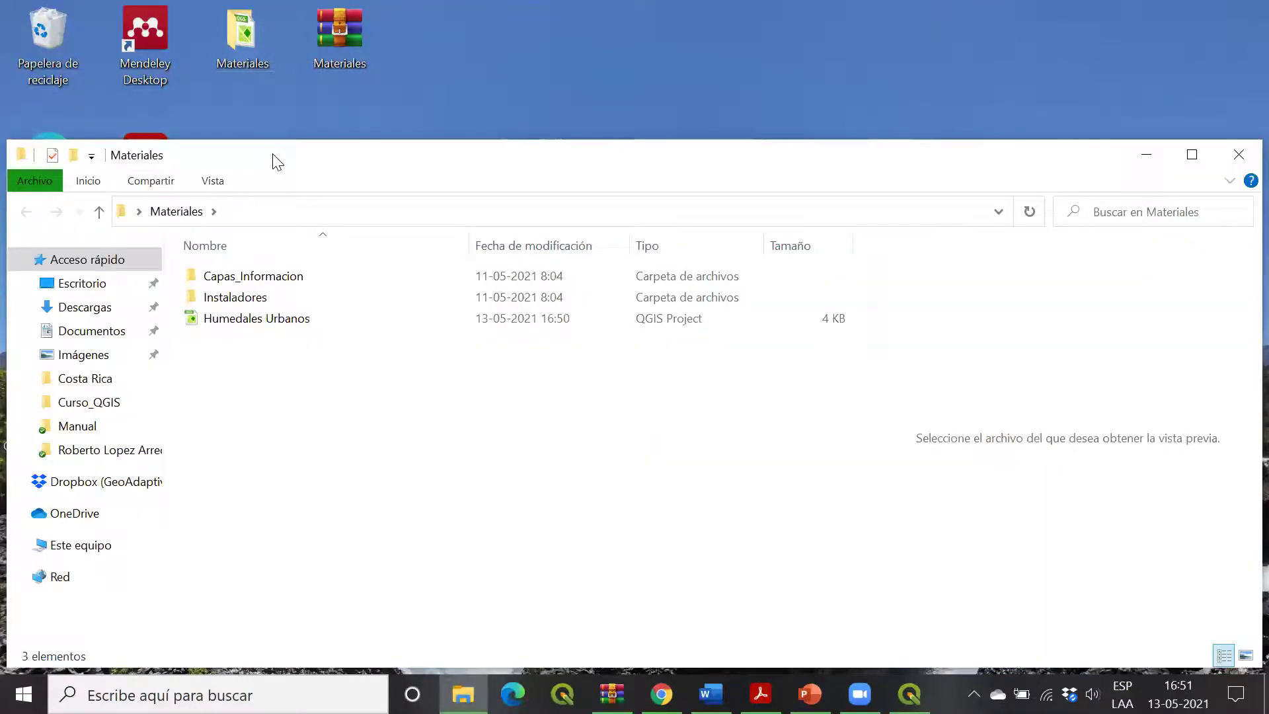
left_click_drag(277, 161, 264, 125)
double_click(286, 236)
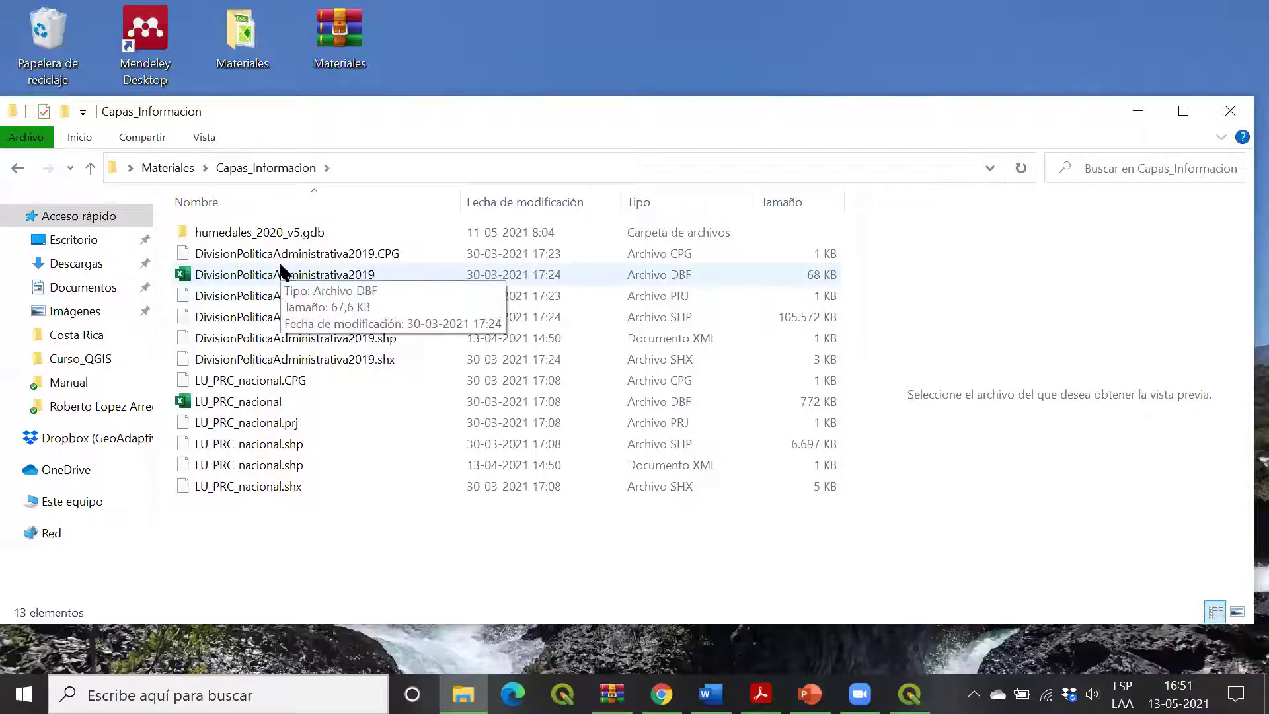
left_click_drag(241, 109, 247, 71)
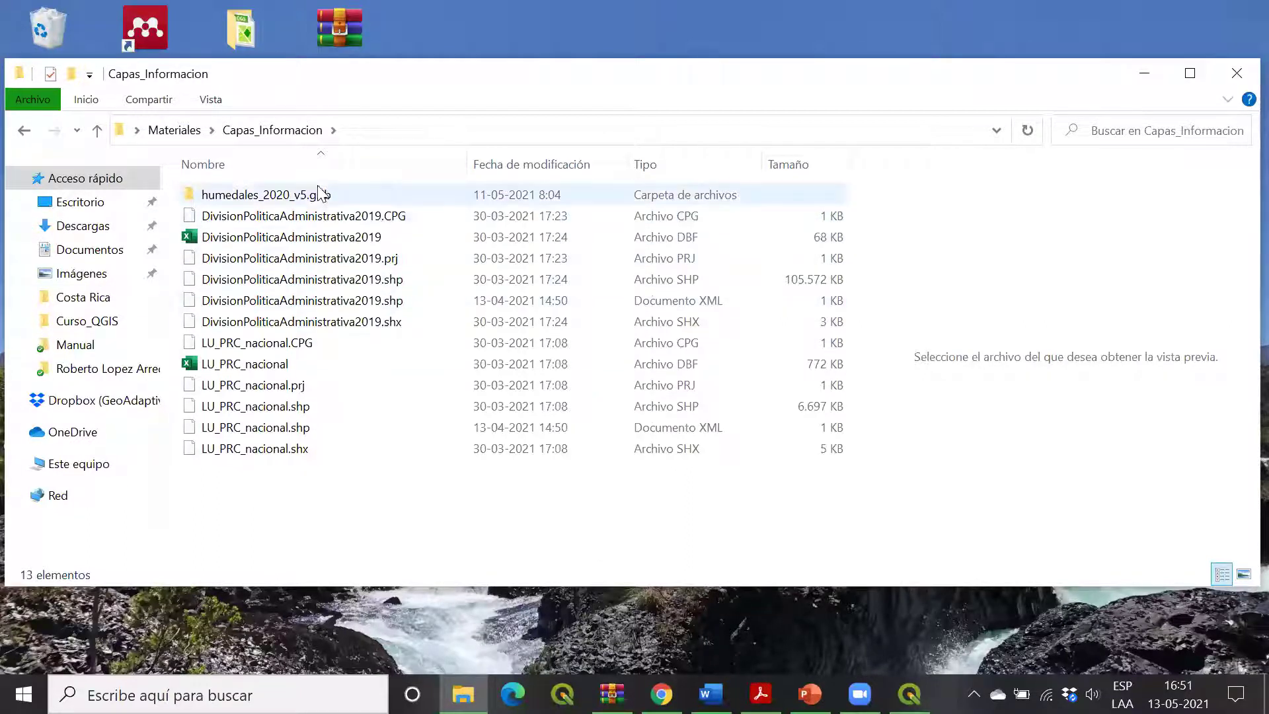
left_click(1236, 74)
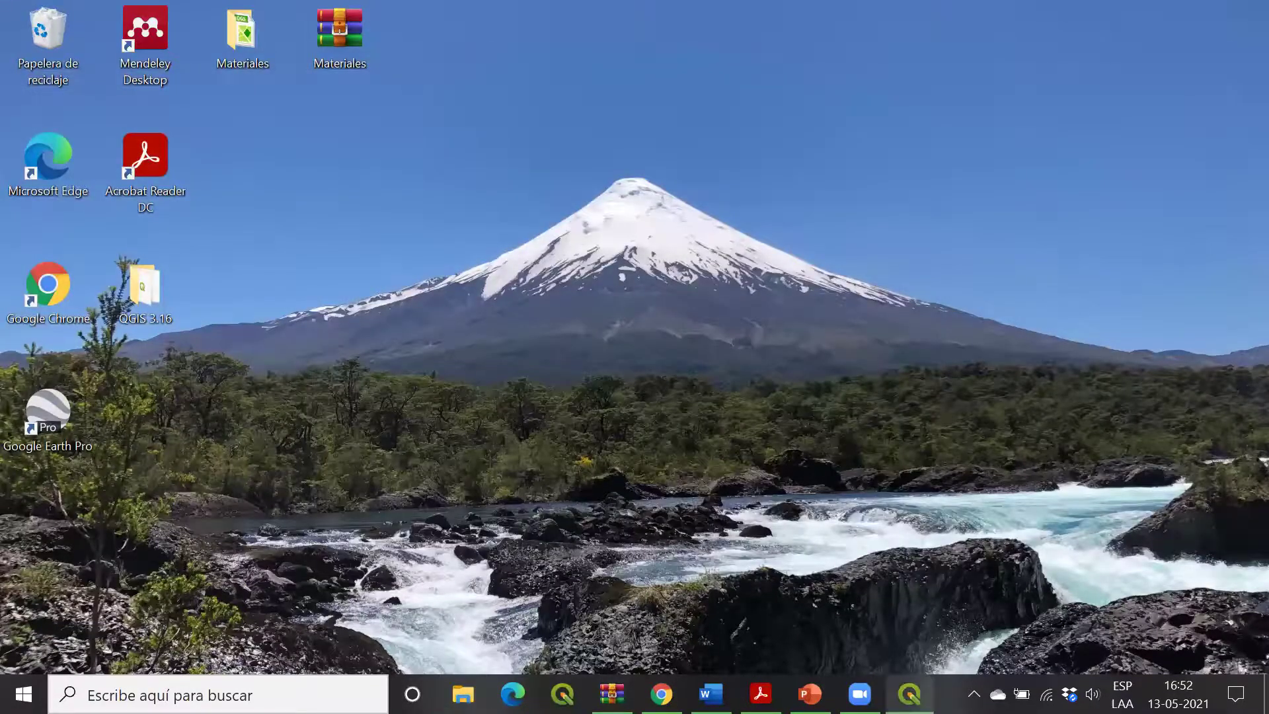
Step: Switch to the Humedales Urbanos project in QGIS and look through its available commands, including the vector and database tools
left_click(910, 694)
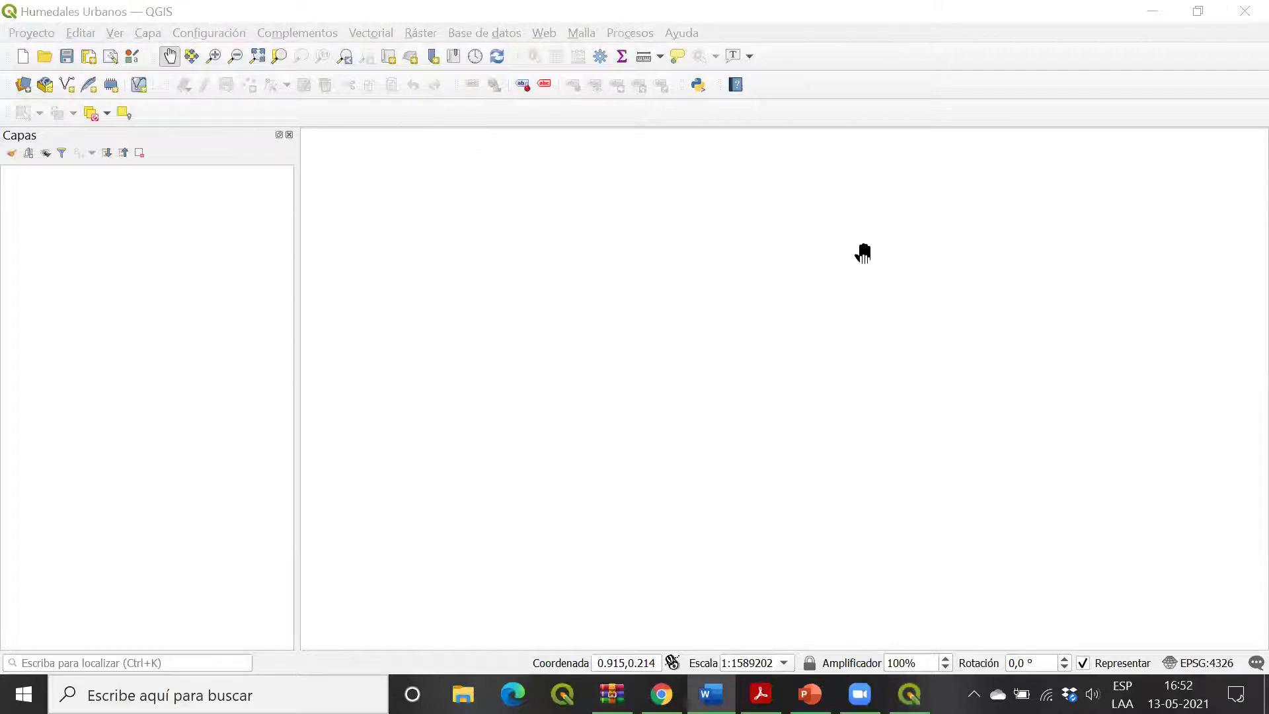
left_click(938, 136)
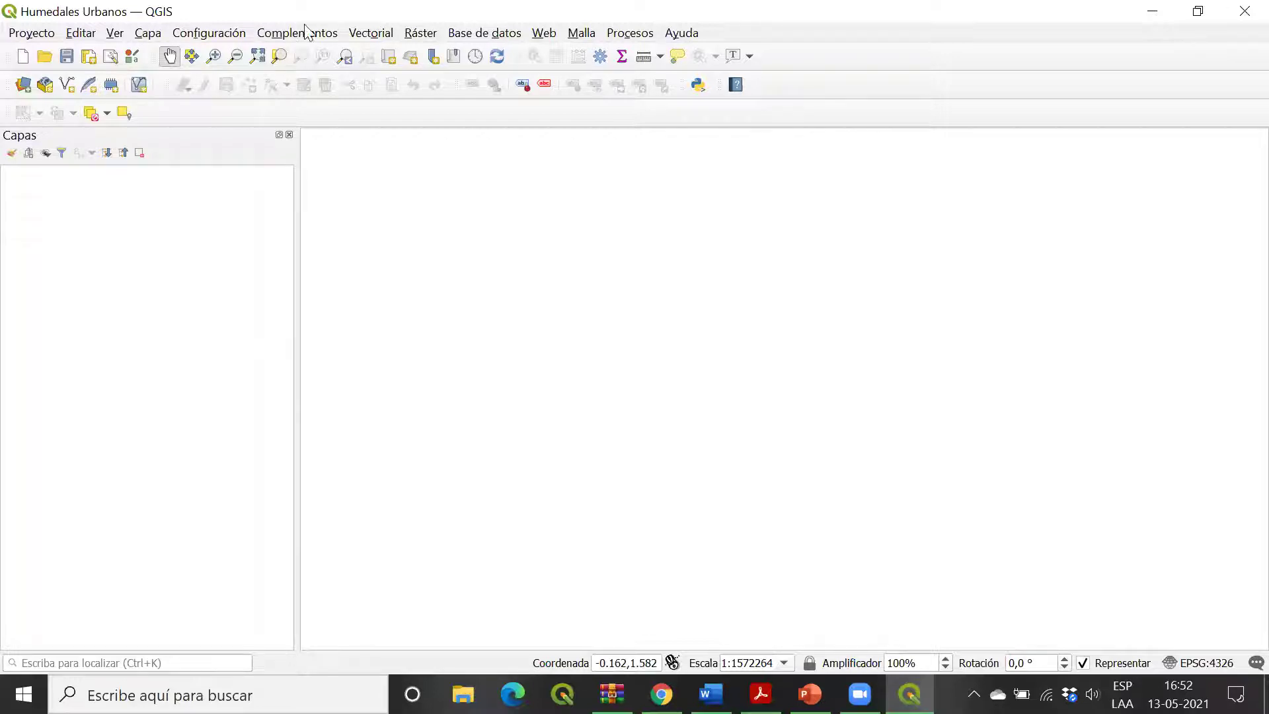
left_click(284, 35)
key("Right")
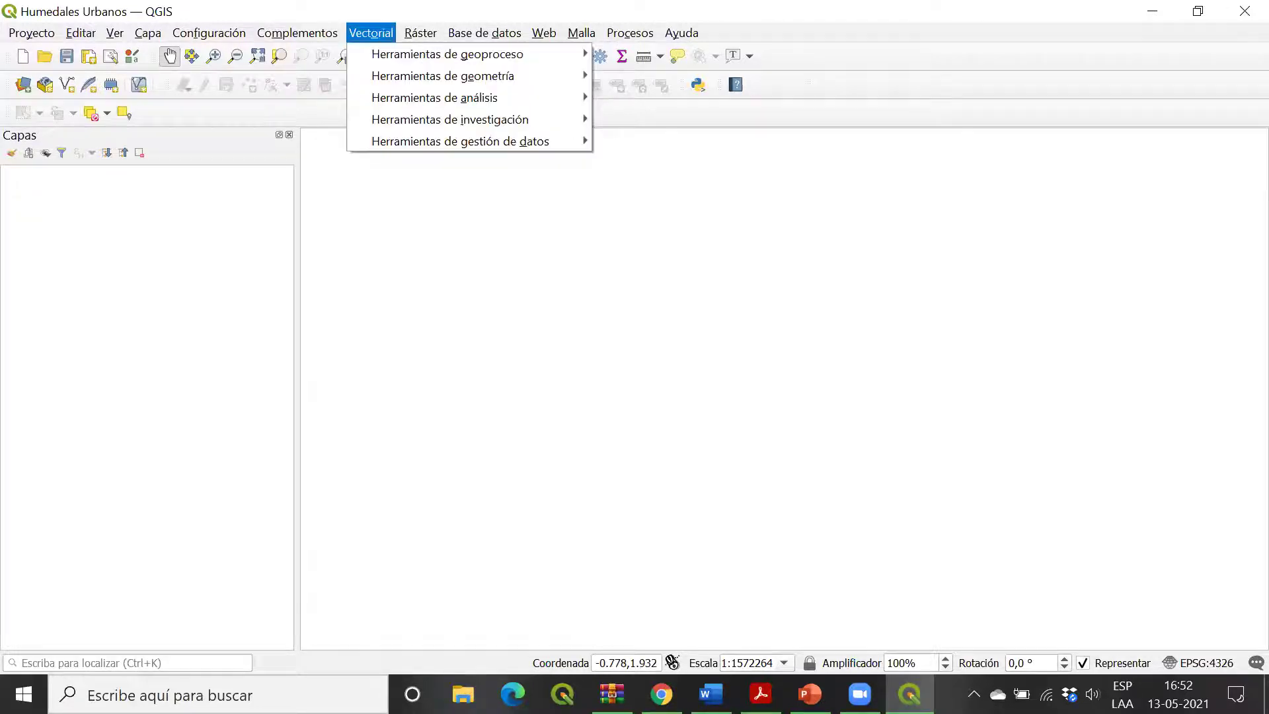
key("Right")
key("Right")
key("Right")
key("Right")
key("Left")
key("Left")
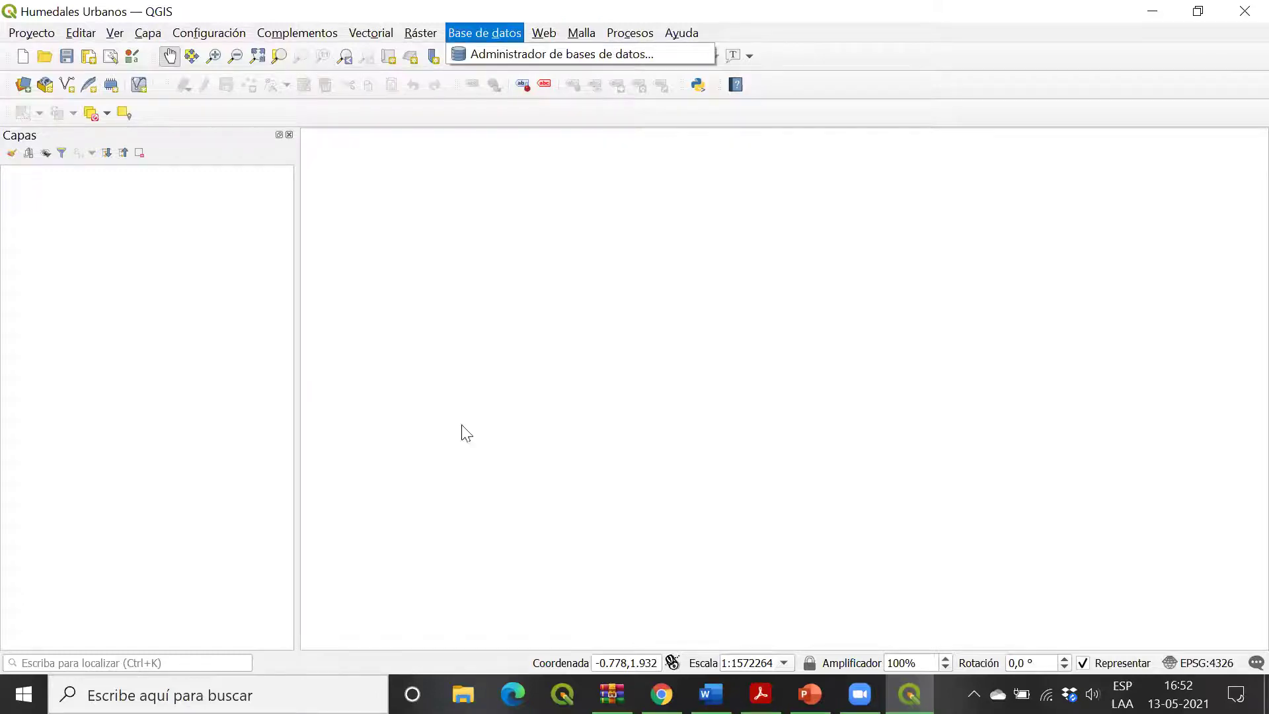
left_click(304, 9)
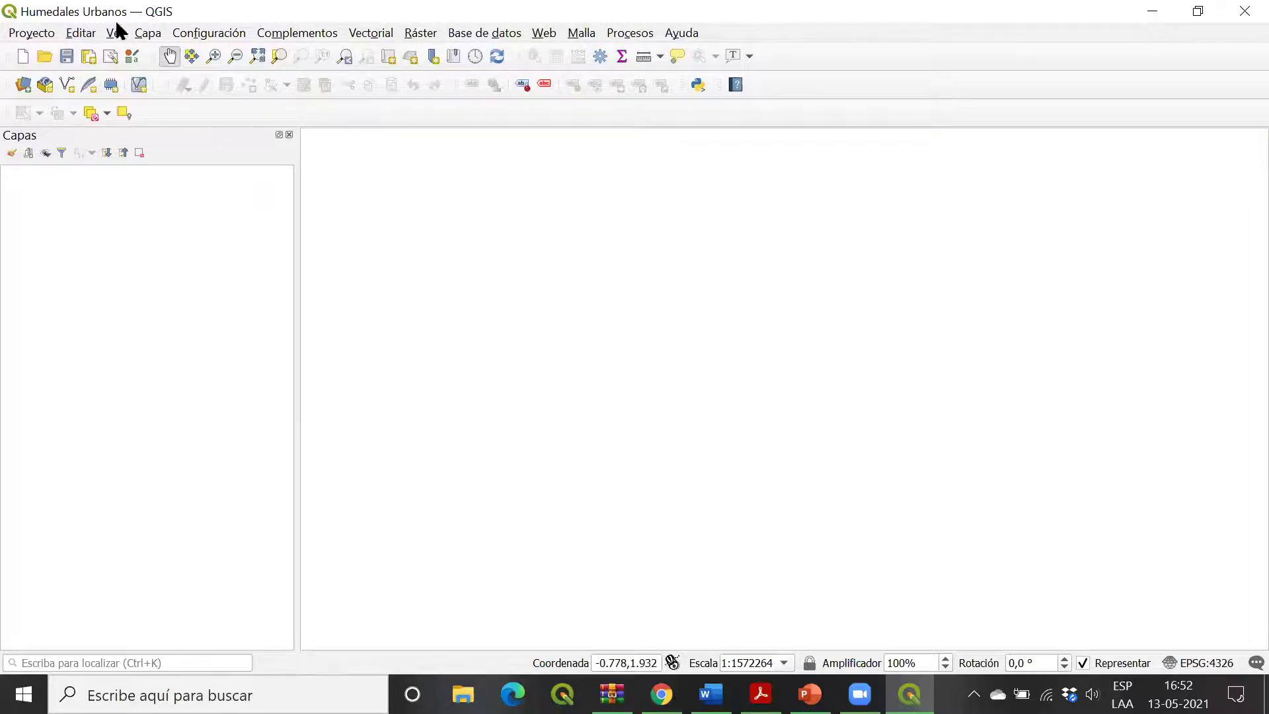
Step: Open the plugin manager and search all available plugins for "quickmap"
left_click(311, 32)
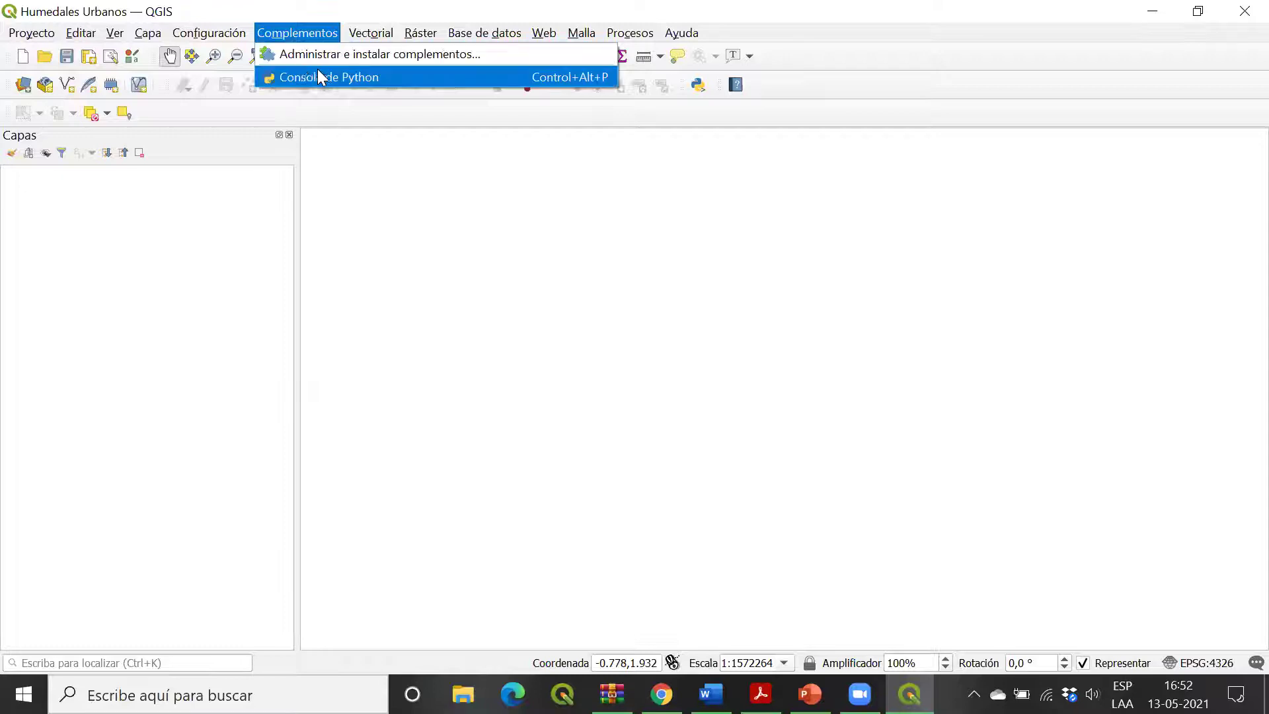
left_click(386, 55)
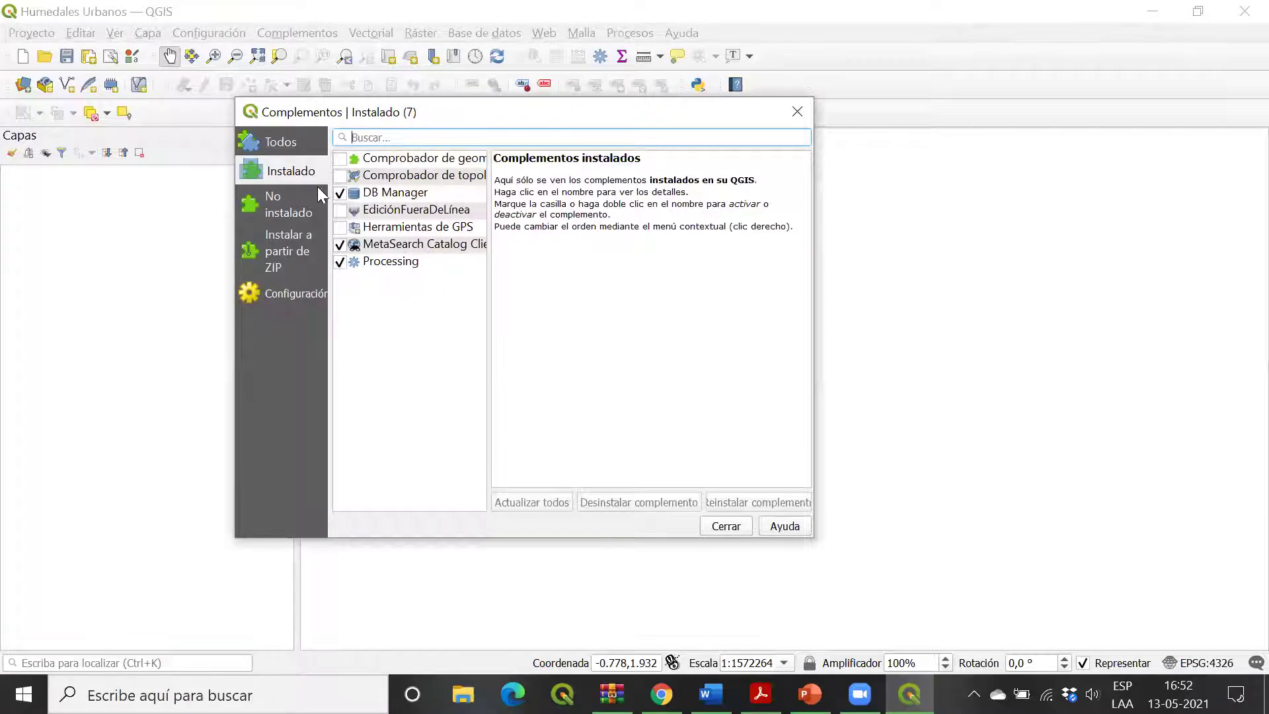
left_click(293, 141)
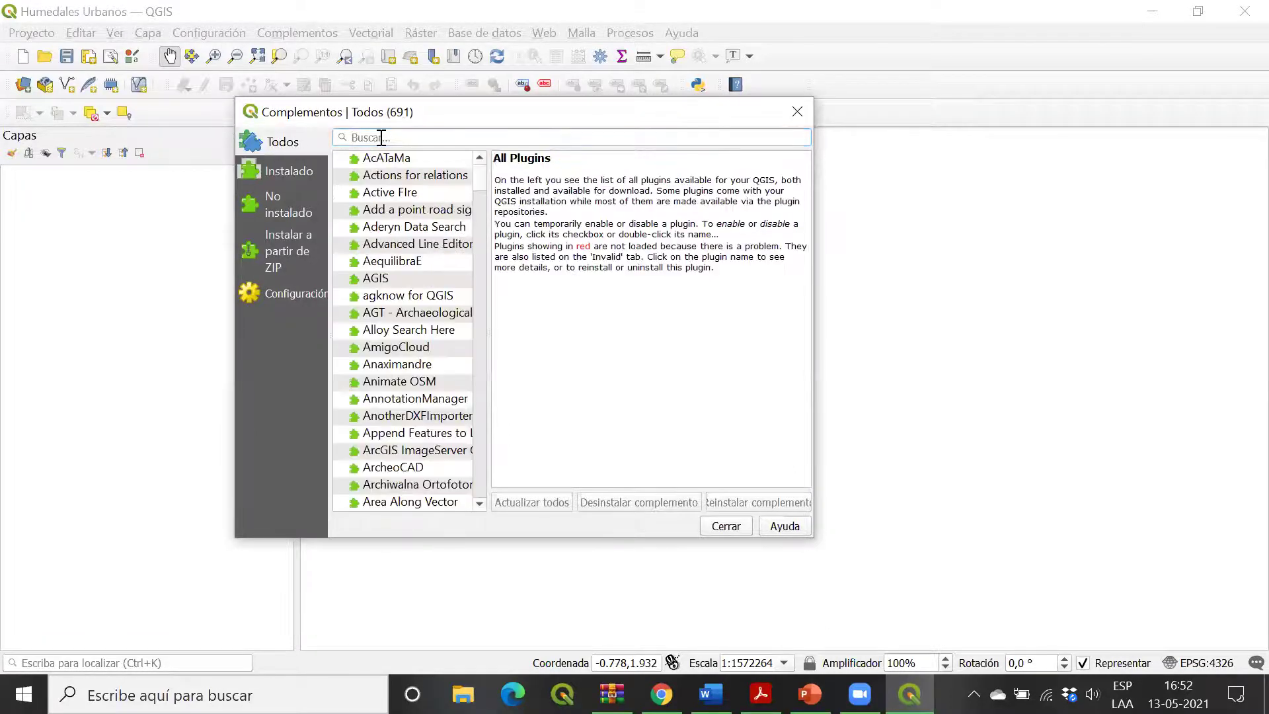
left_click(346, 139)
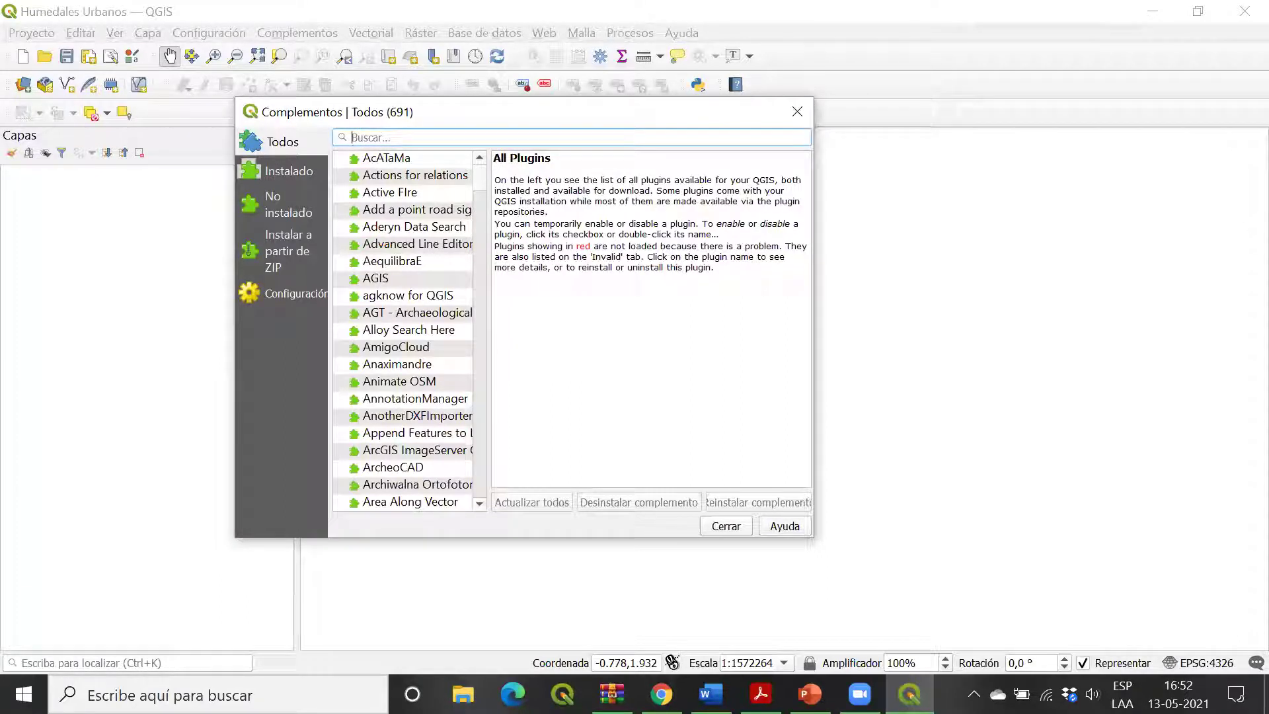
type("qui")
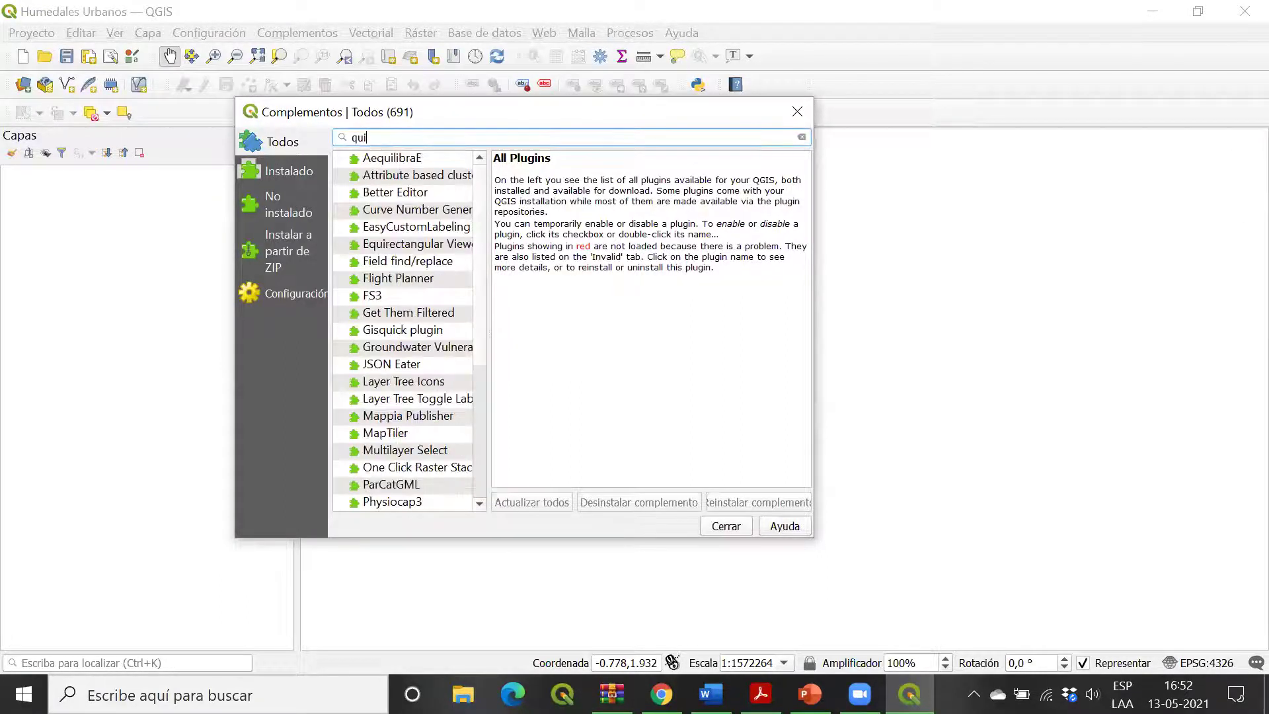
type("ckmap")
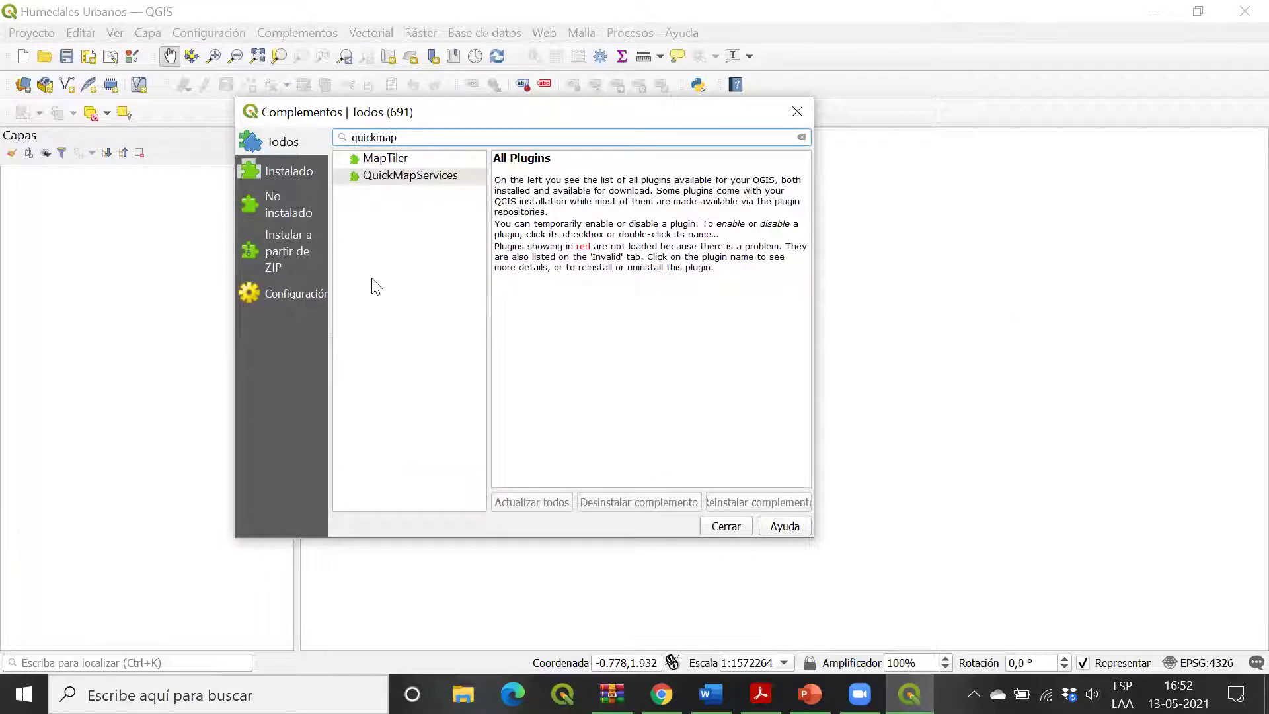
Step: Install the QuickMapServices plugin and close the plugin manager
left_click(408, 176)
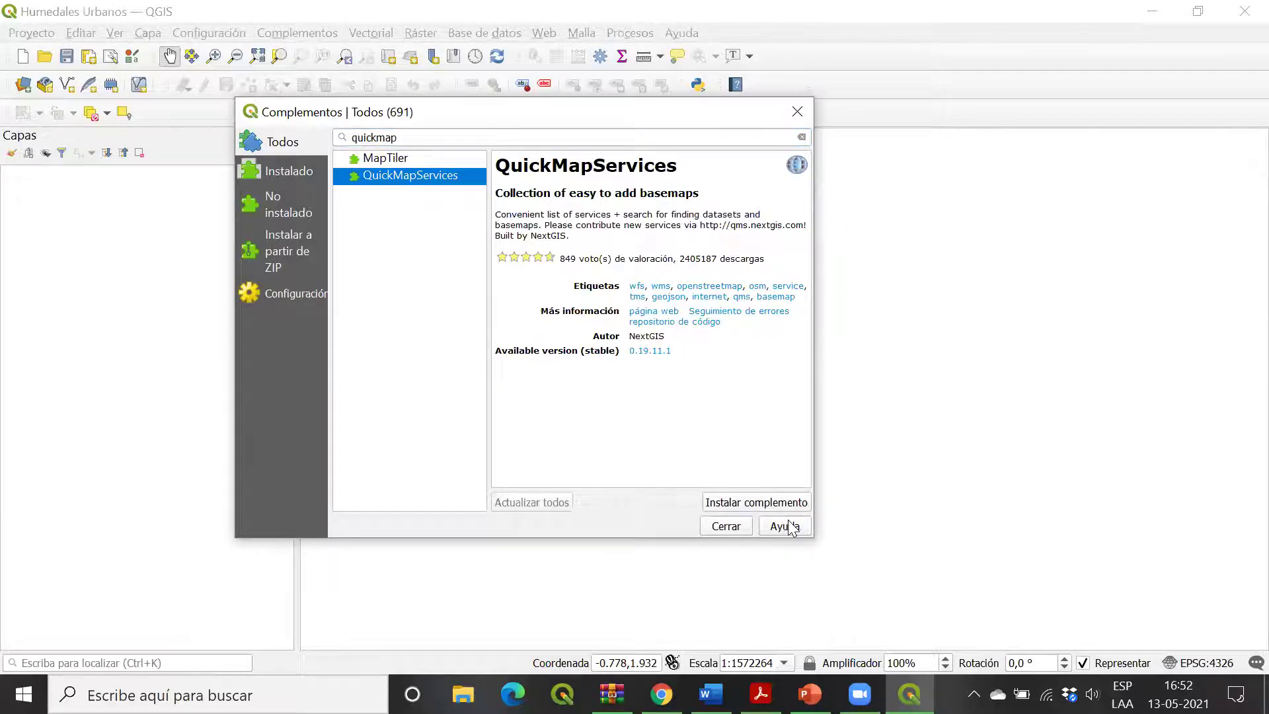
left_click(738, 504)
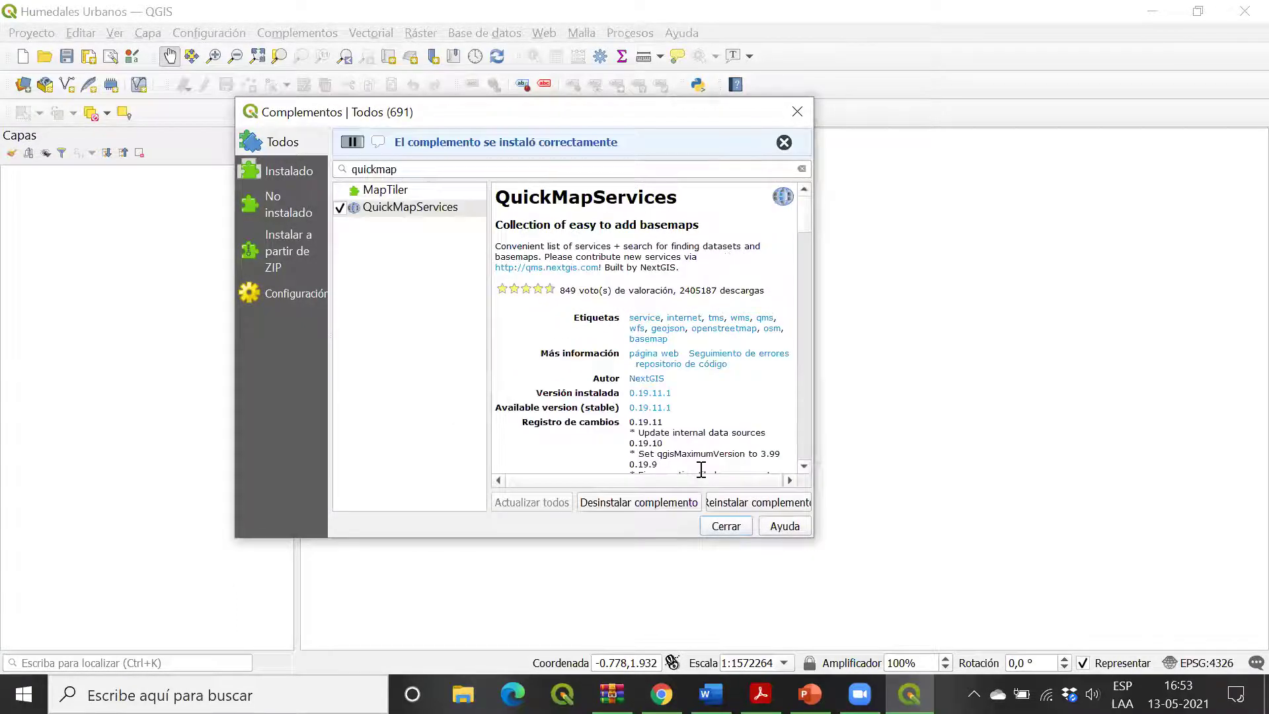
left_click(730, 527)
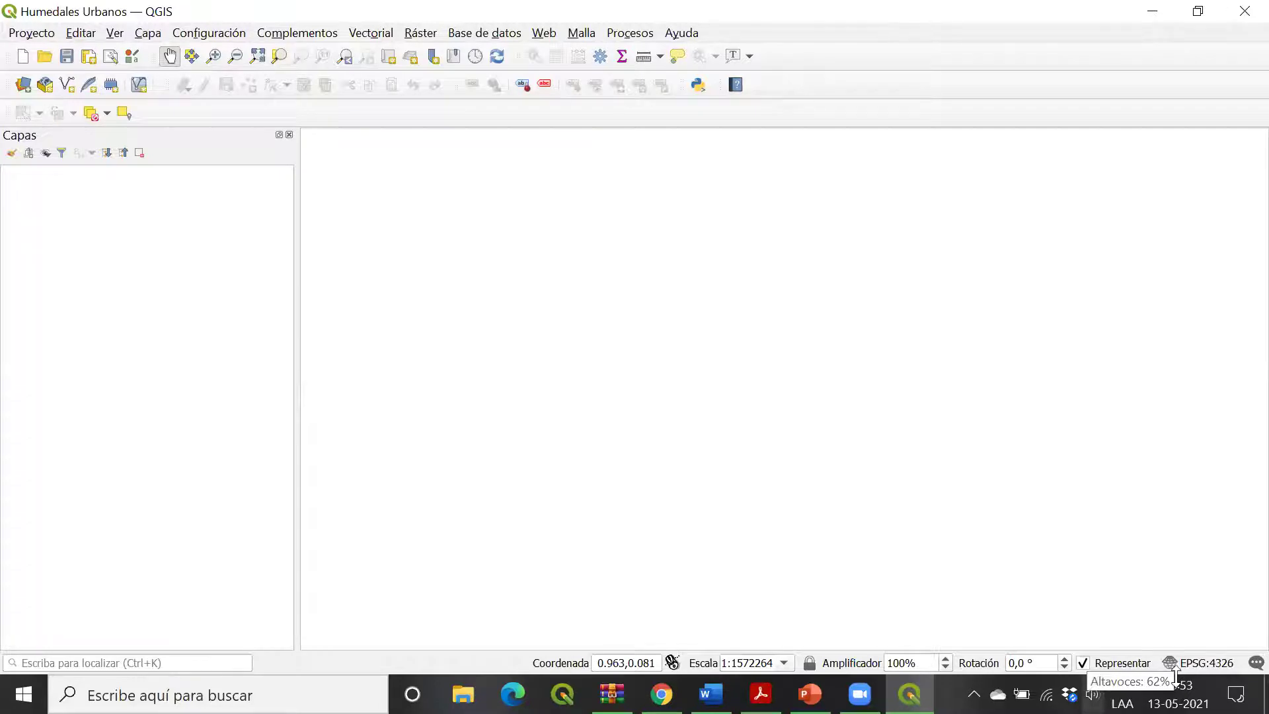
Step: Open the settings of the QuickMapServices plugin
left_click(545, 33)
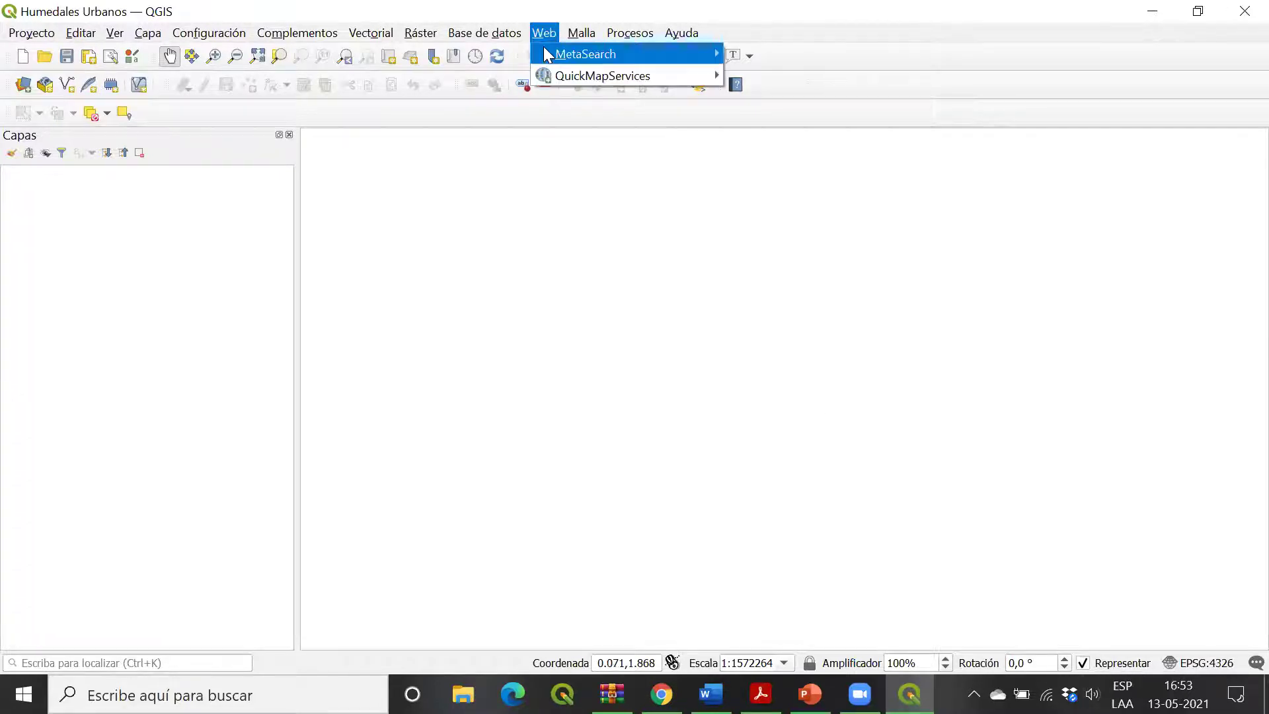
mouse_move(546, 53)
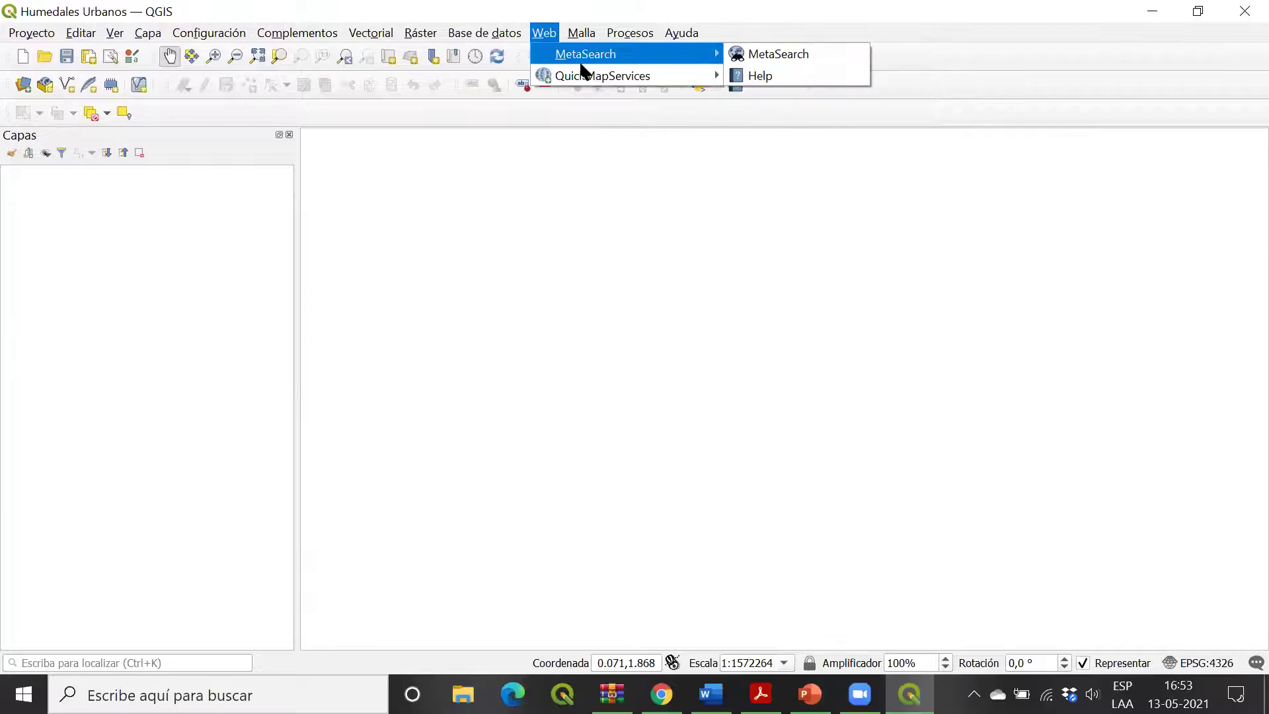
key("Left")
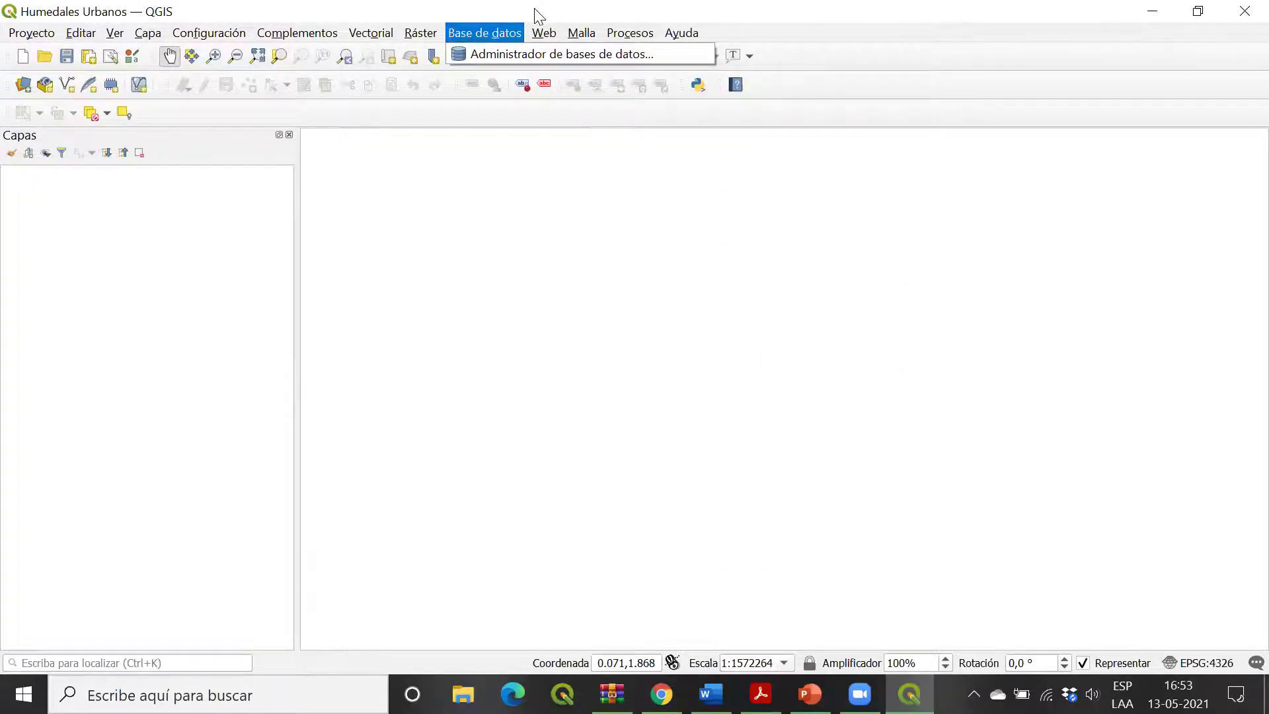
mouse_move(542, 36)
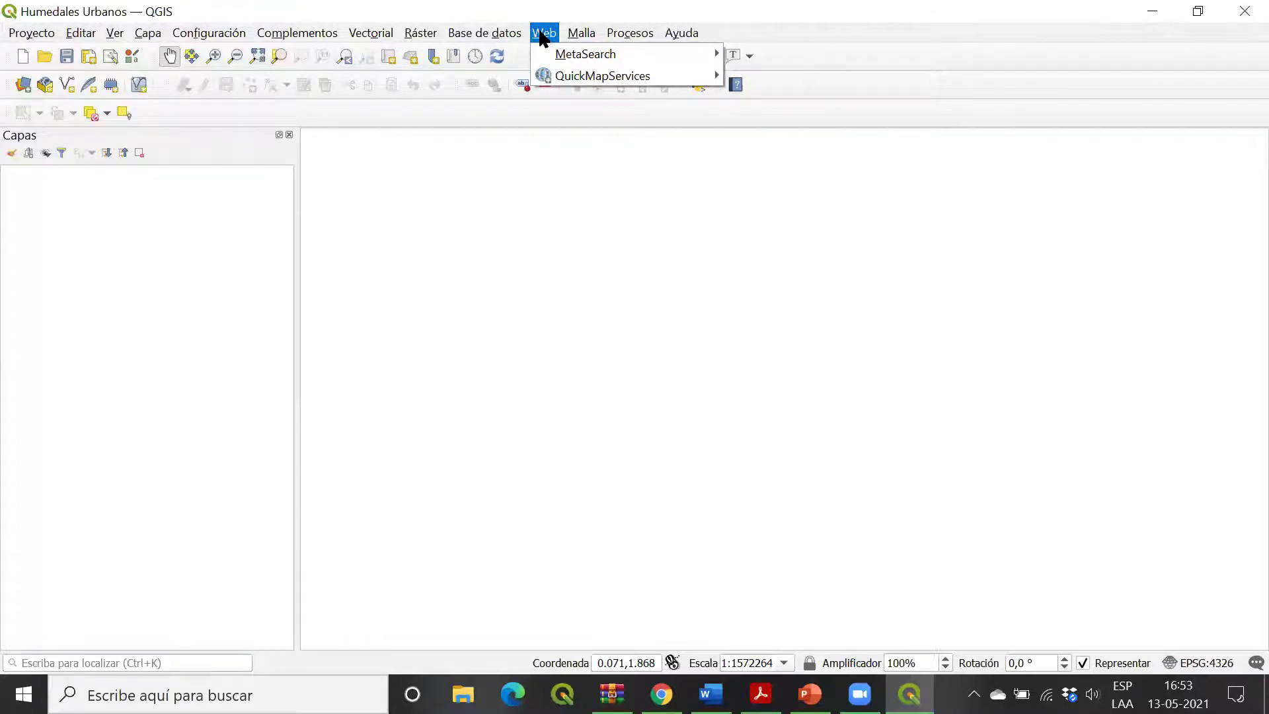
mouse_move(563, 83)
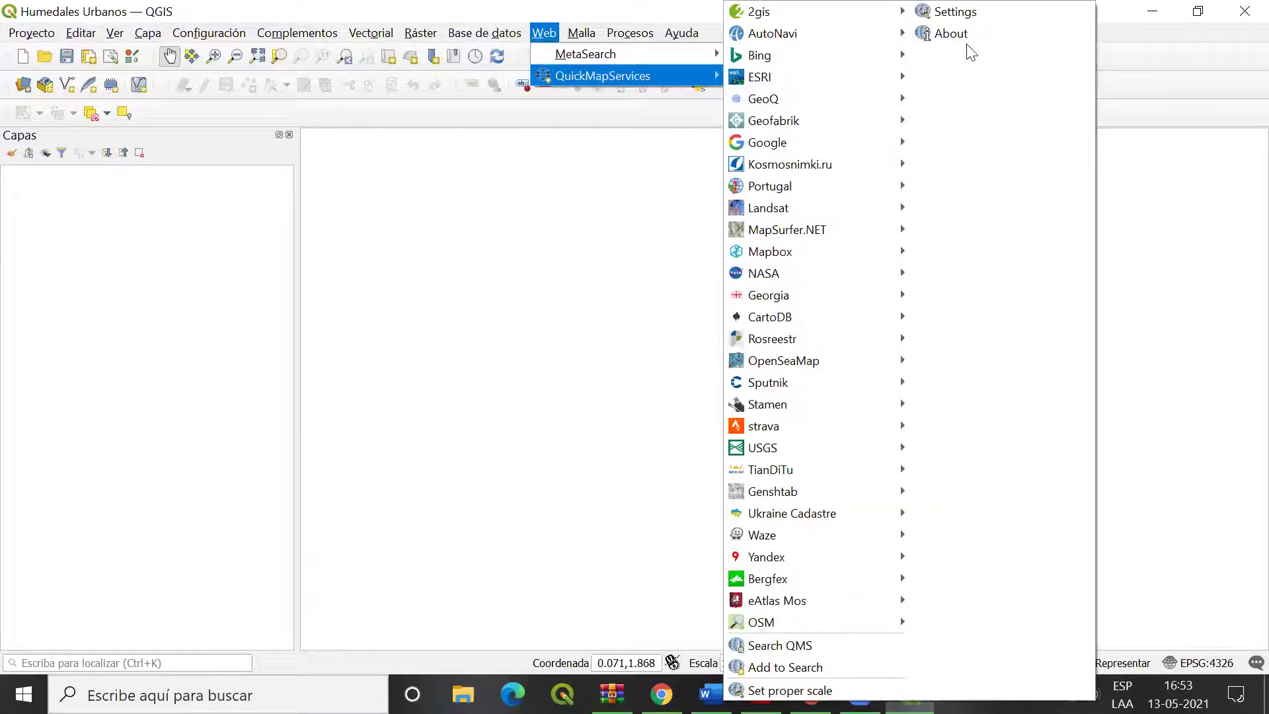
left_click(971, 11)
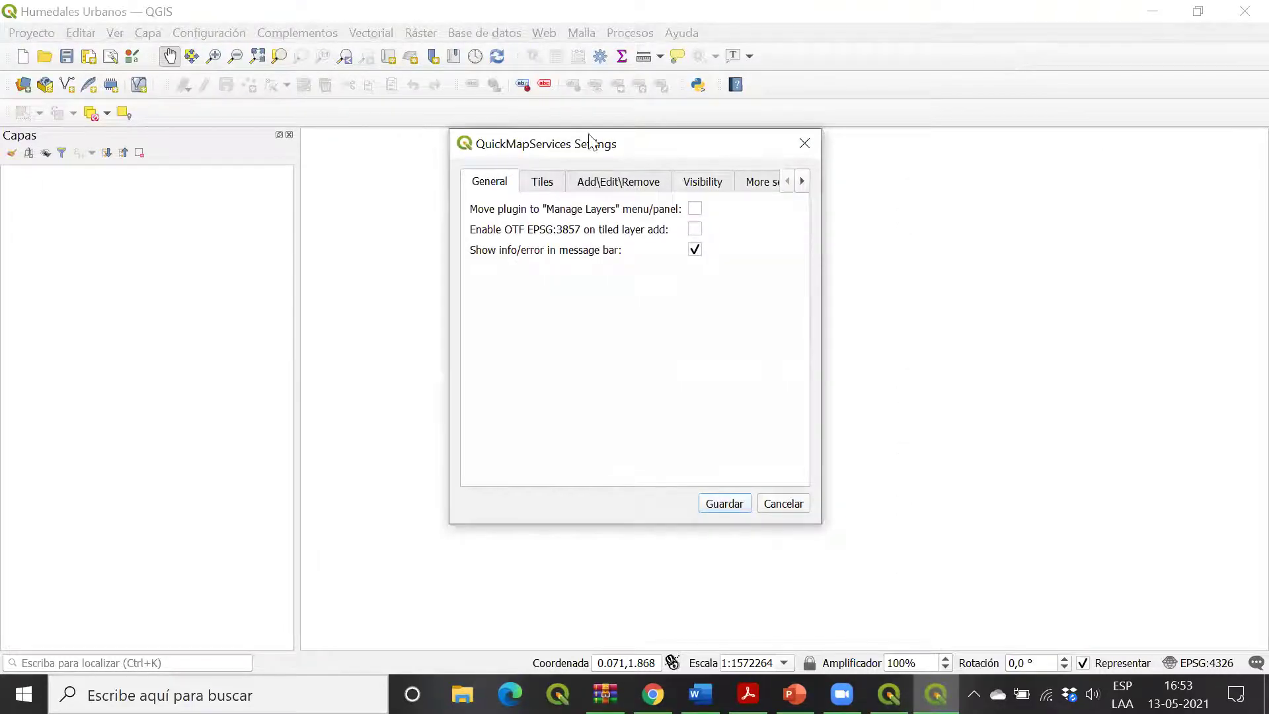
Step: Download the contributed pack of additional QuickMapServices services and close the plugin settings
left_click_drag(550, 147, 412, 111)
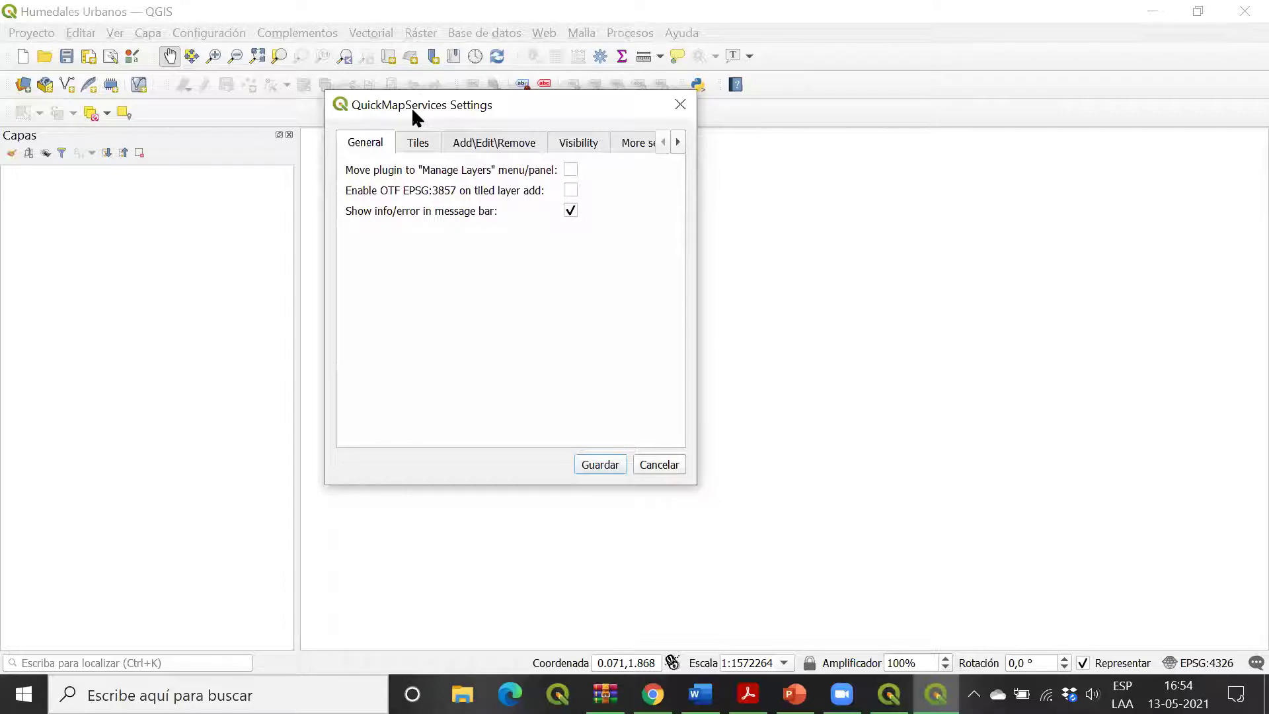
left_click(678, 147)
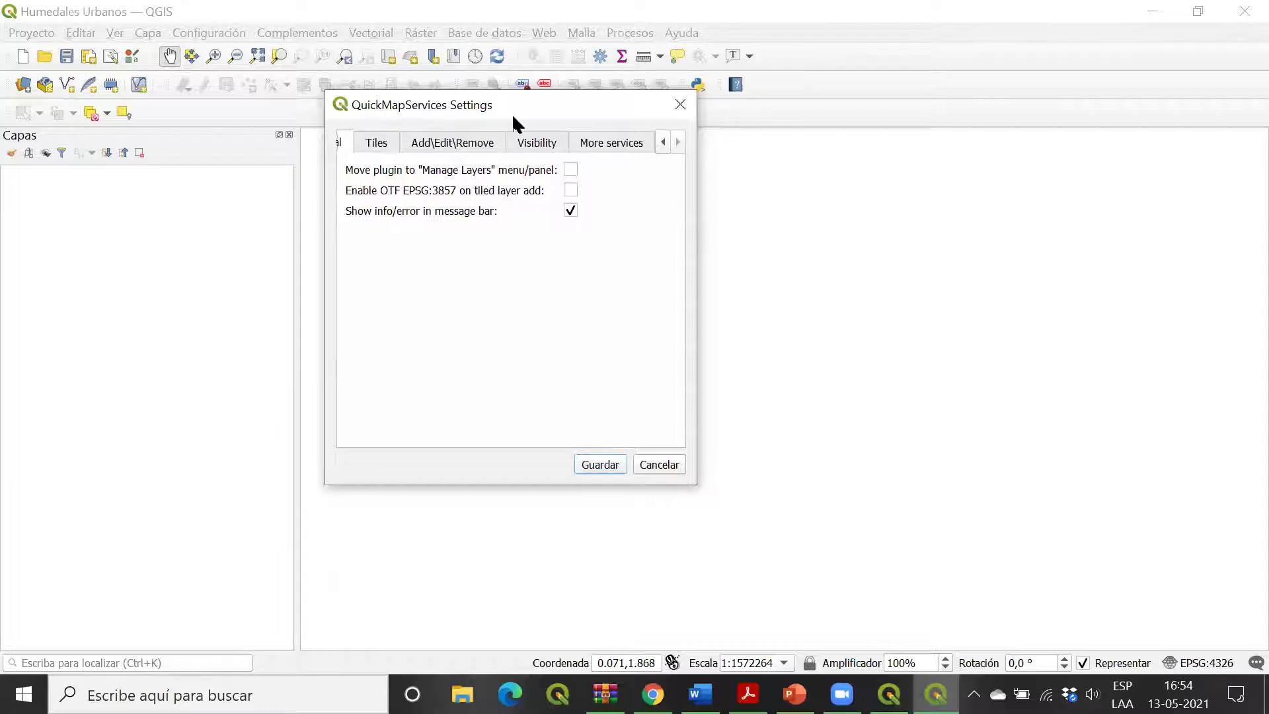
left_click(624, 144)
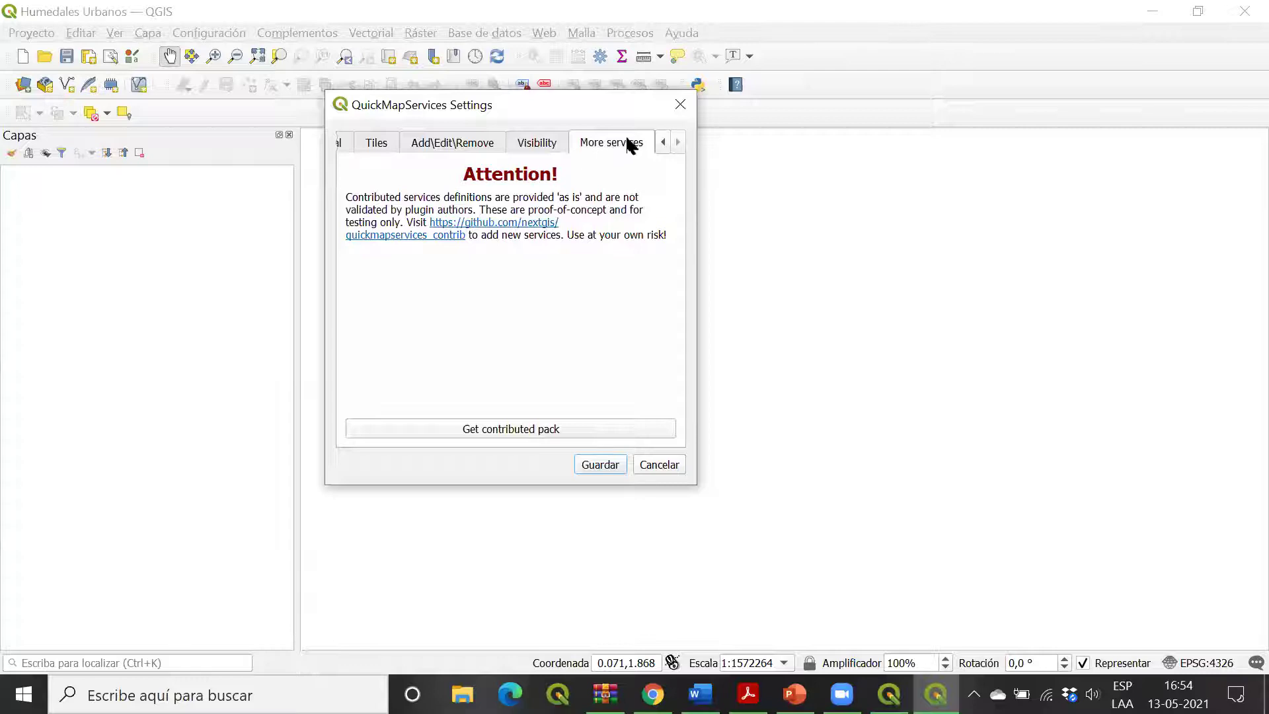
left_click_drag(600, 102, 470, 33)
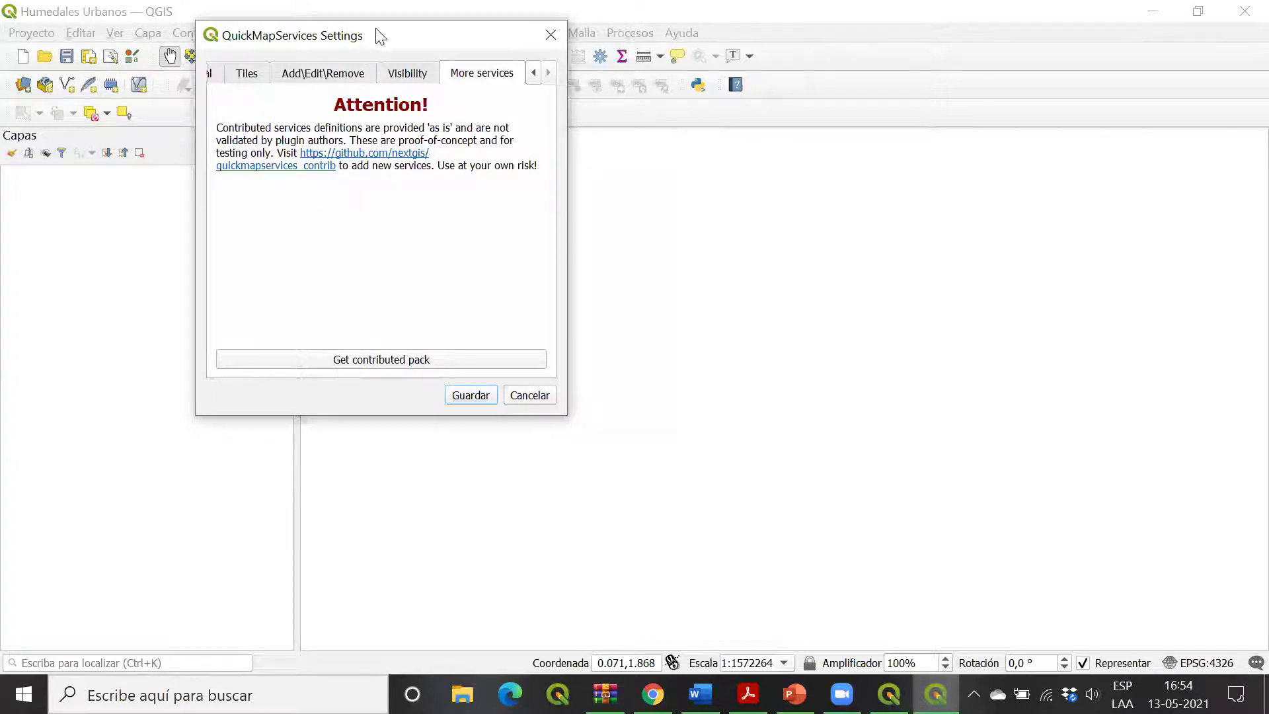
left_click(357, 360)
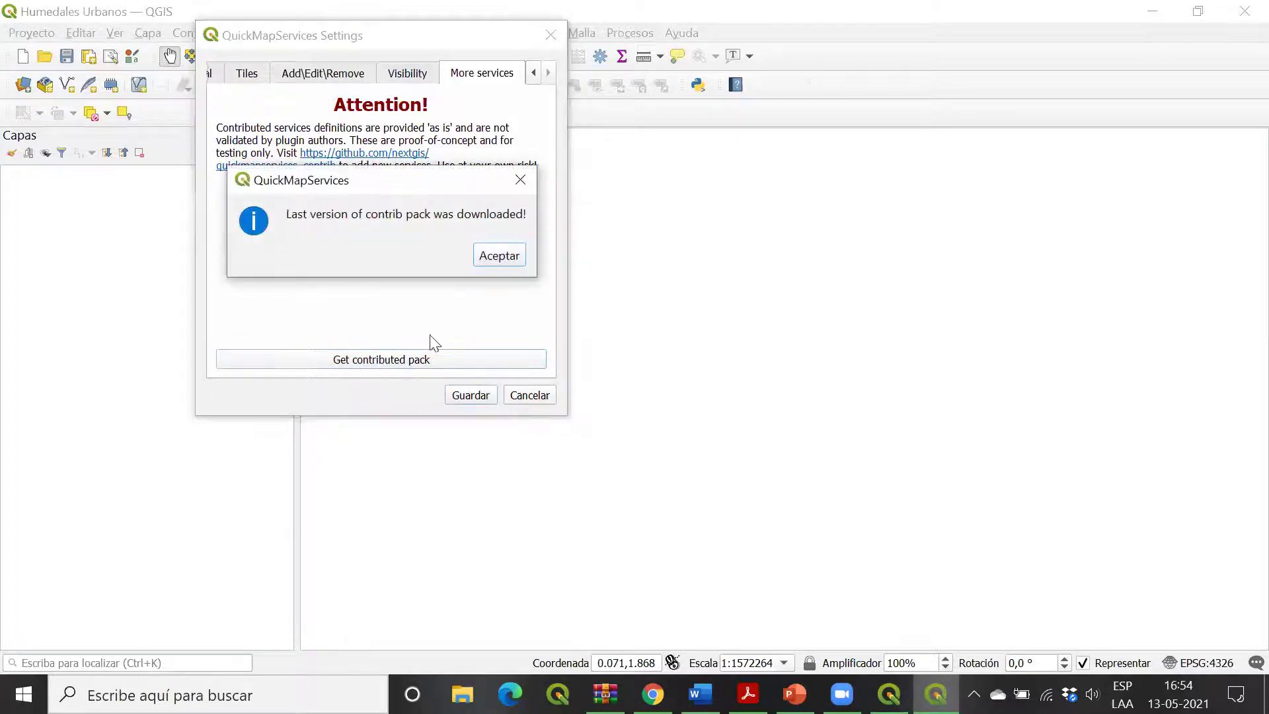
left_click(497, 255)
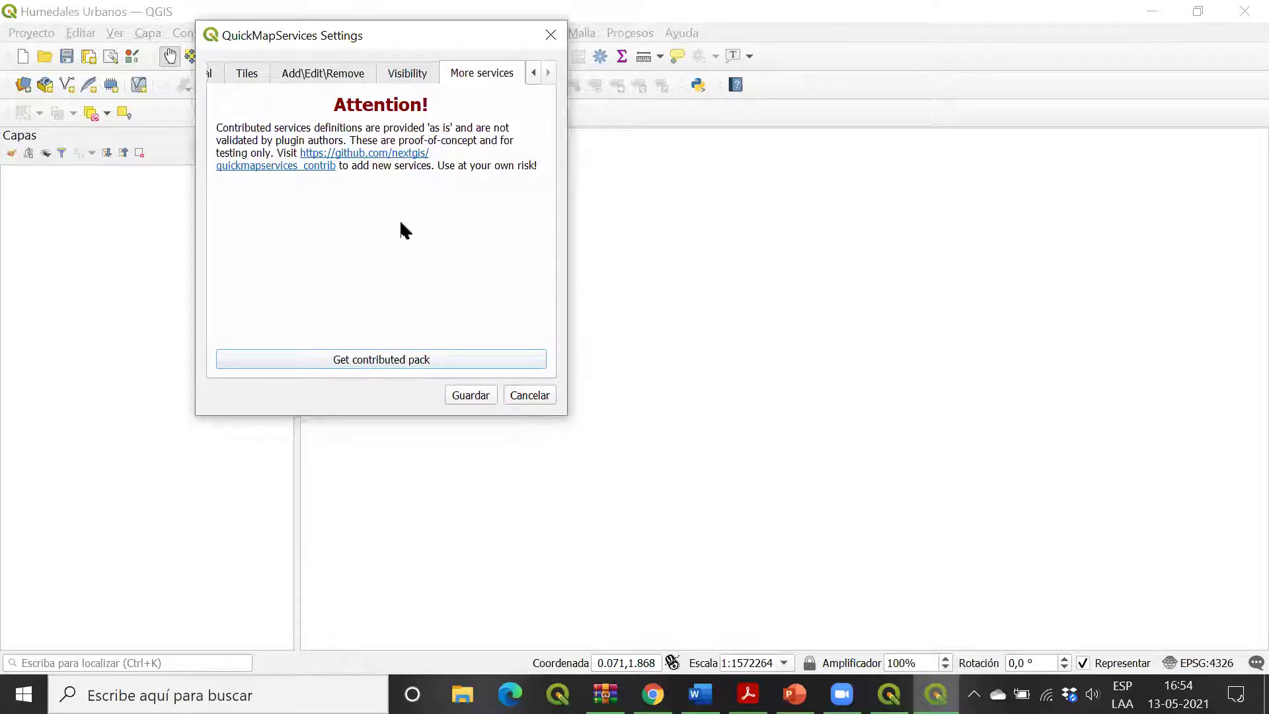
left_click(556, 36)
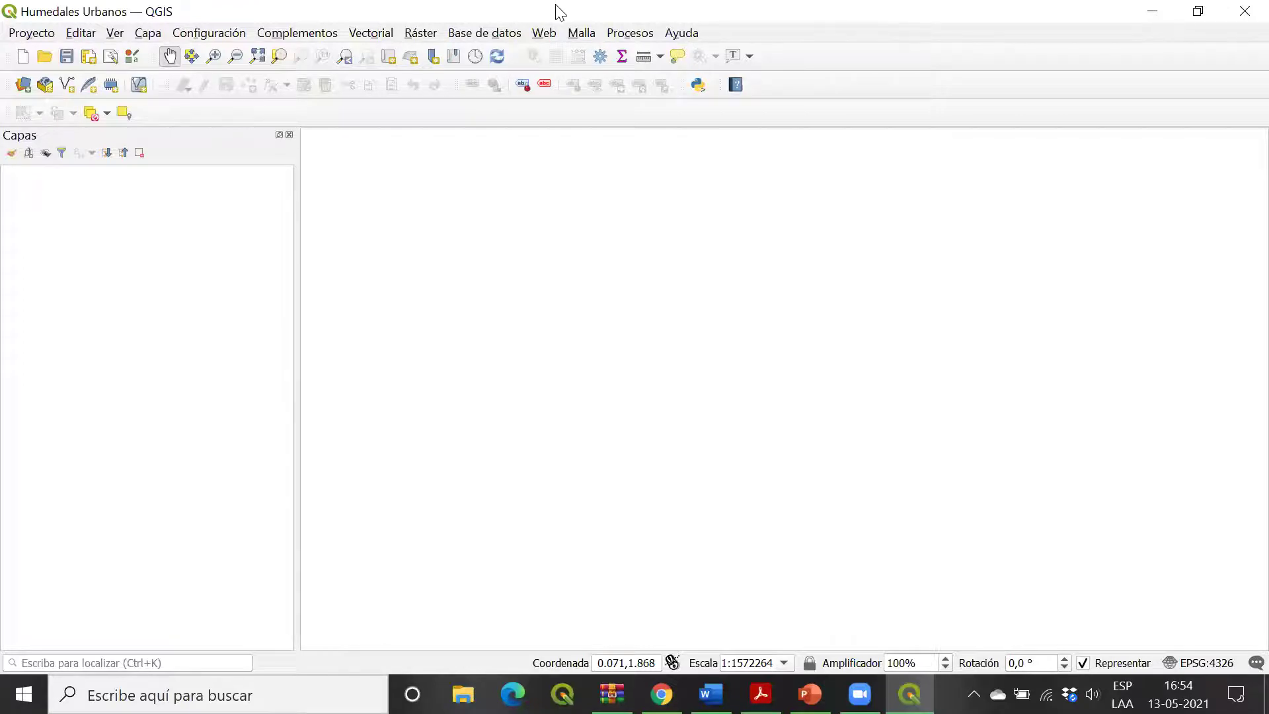
Step: Add the OSM Standard basemap from the OSM services of QuickMapServices to the project
left_click(545, 33)
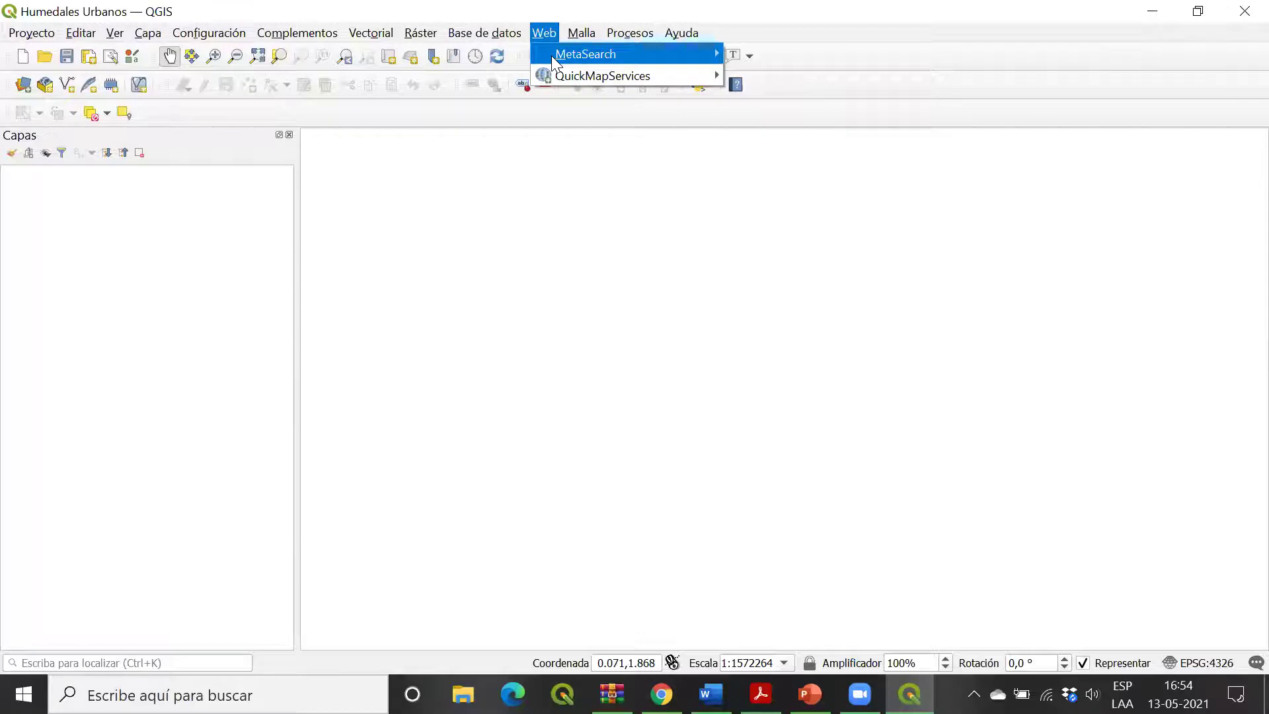
mouse_move(554, 77)
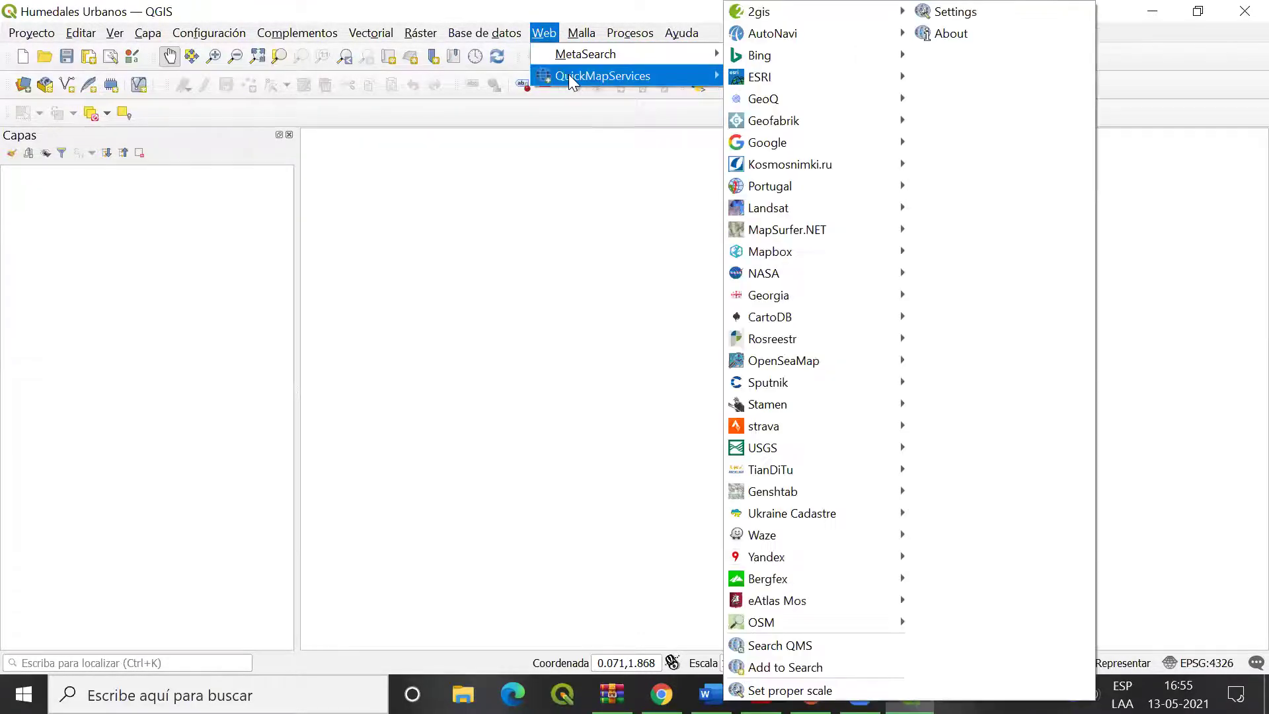
mouse_move(861, 67)
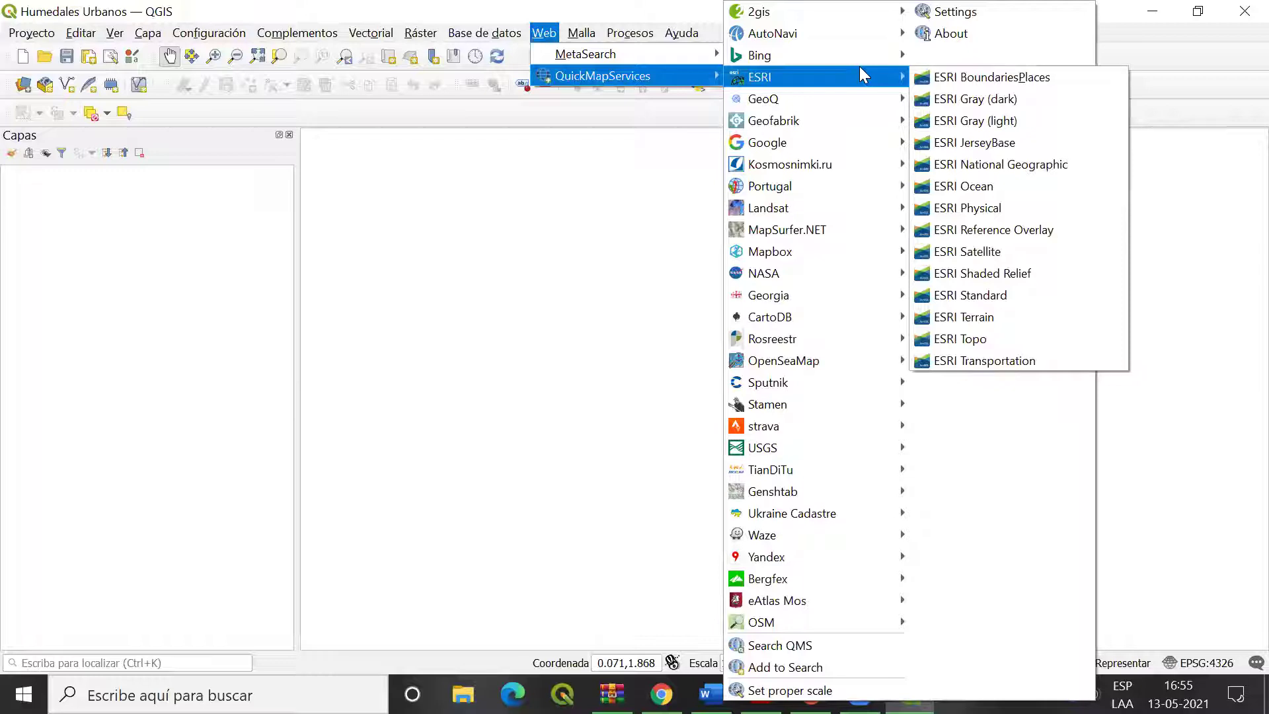
mouse_move(802, 143)
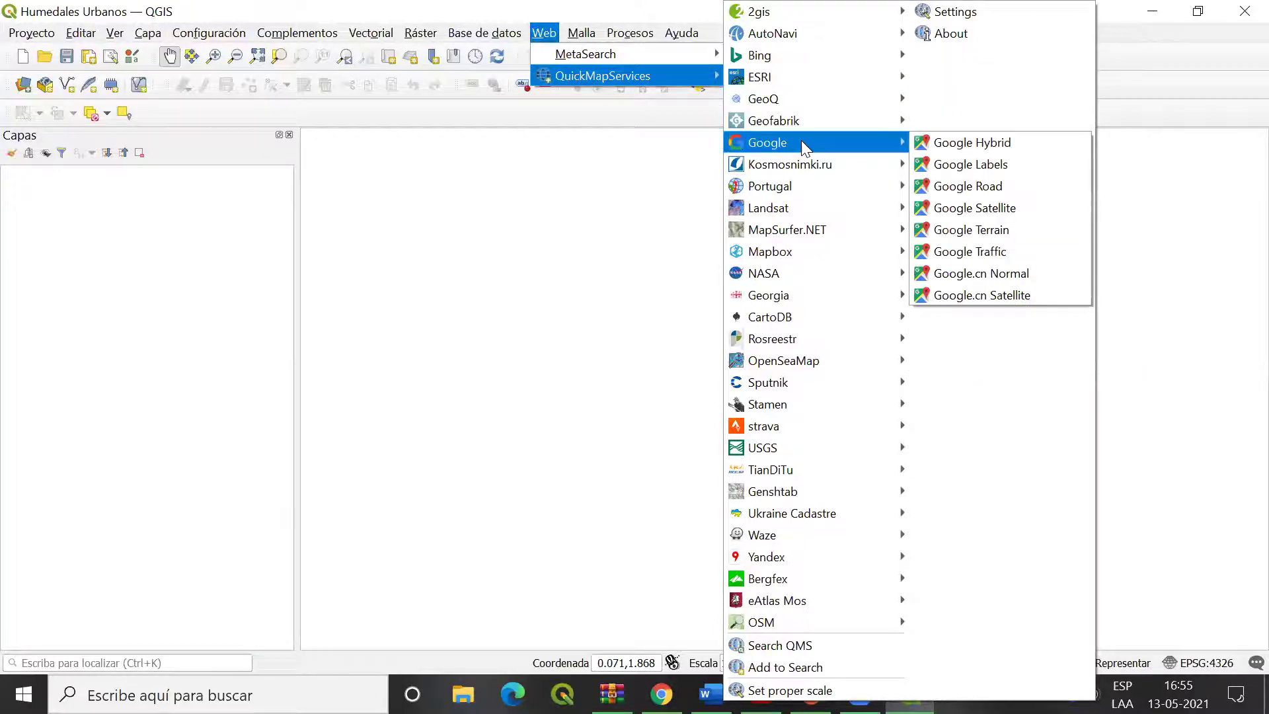
mouse_move(858, 237)
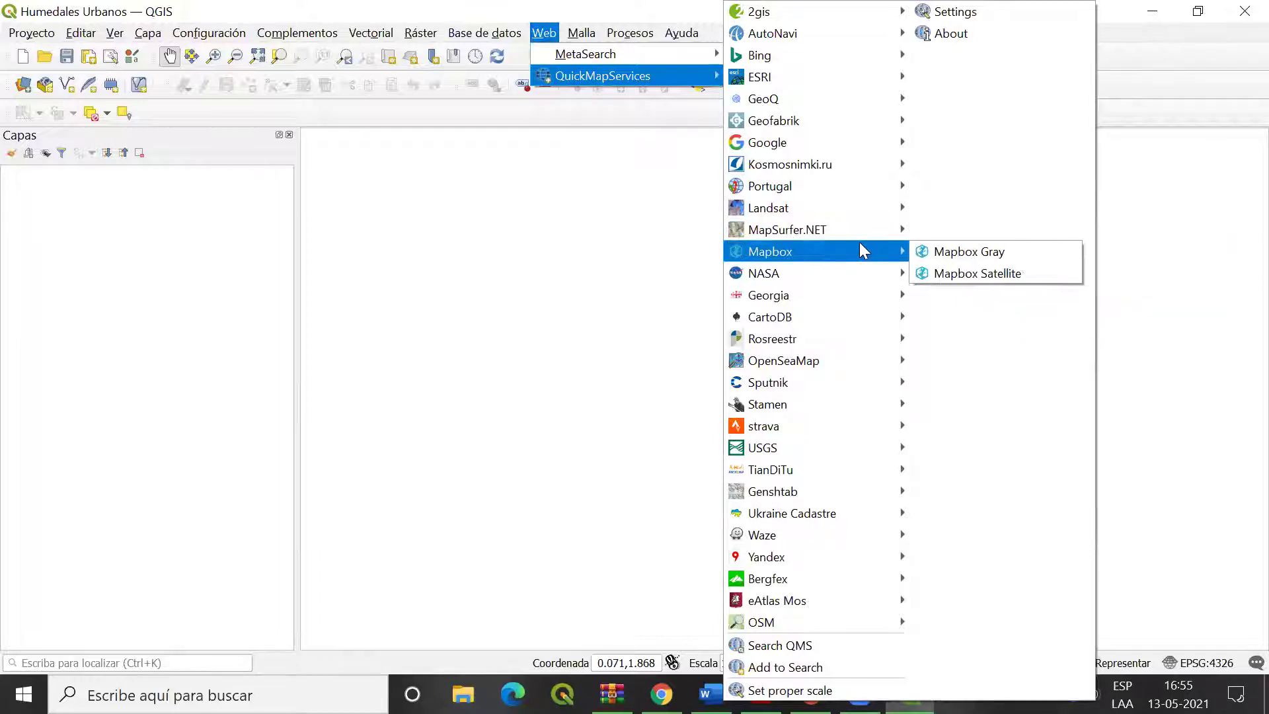
mouse_move(844, 270)
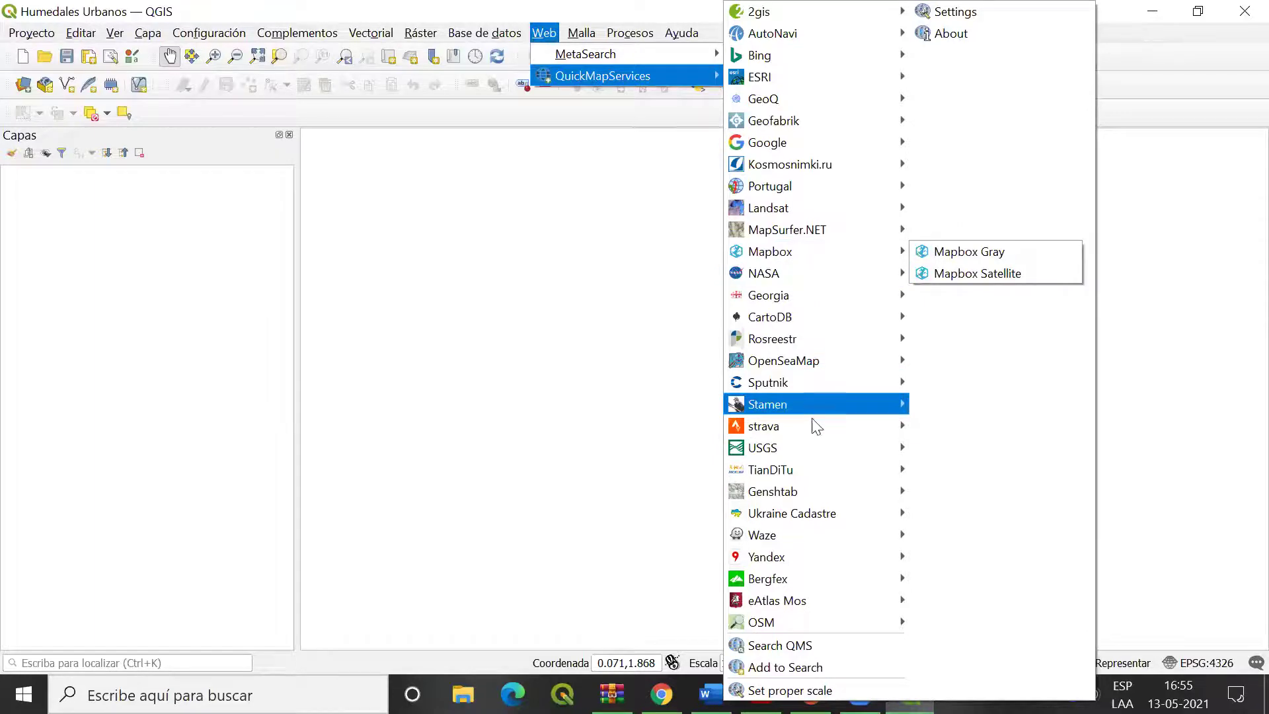
mouse_move(782, 448)
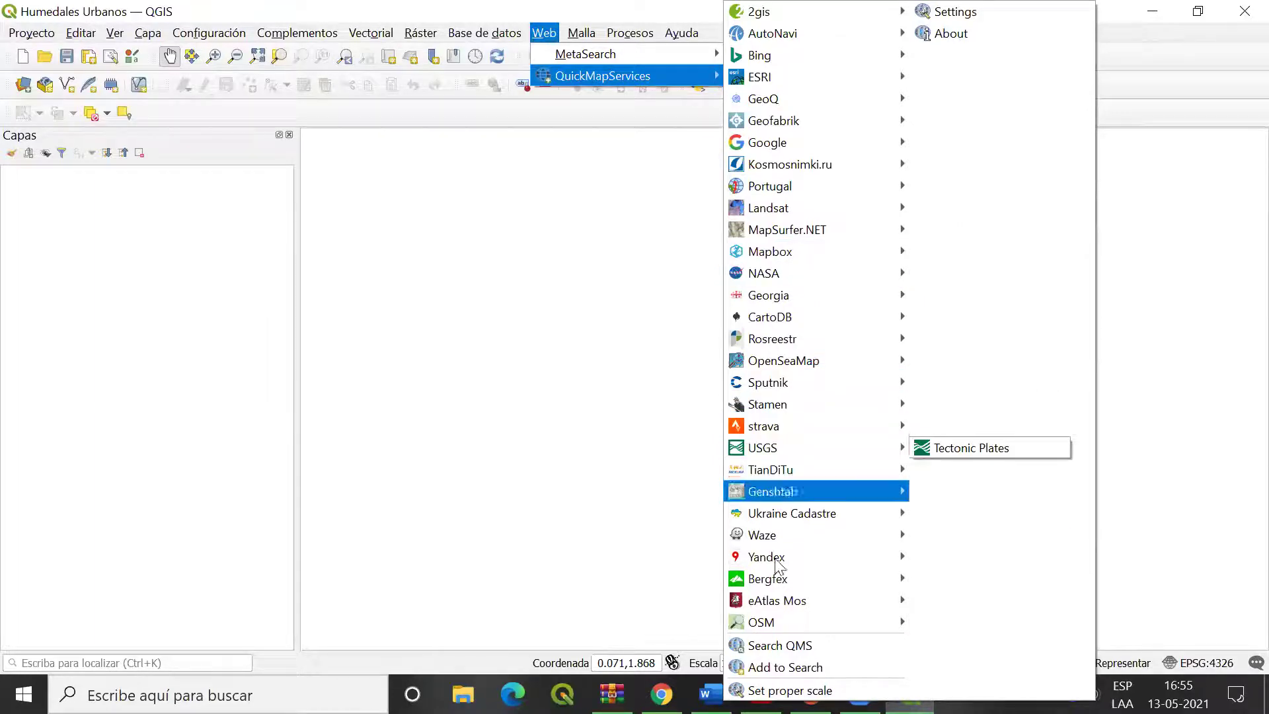
mouse_move(805, 536)
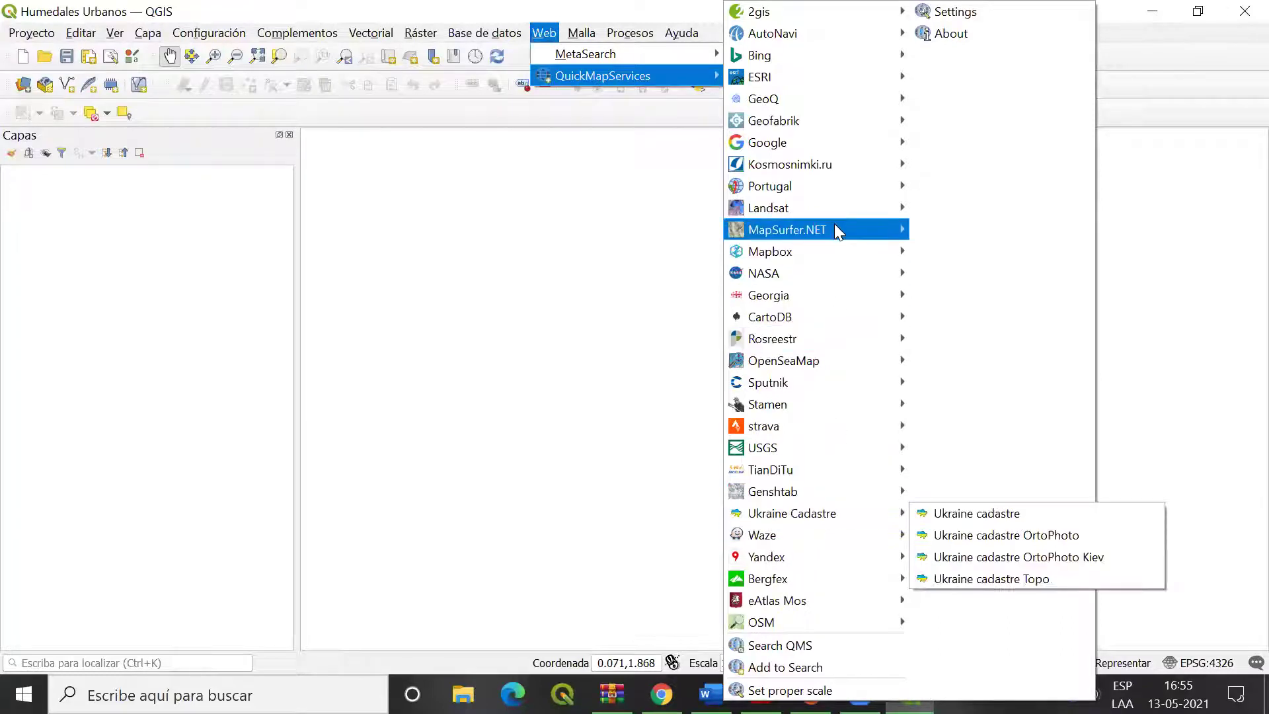
mouse_move(842, 195)
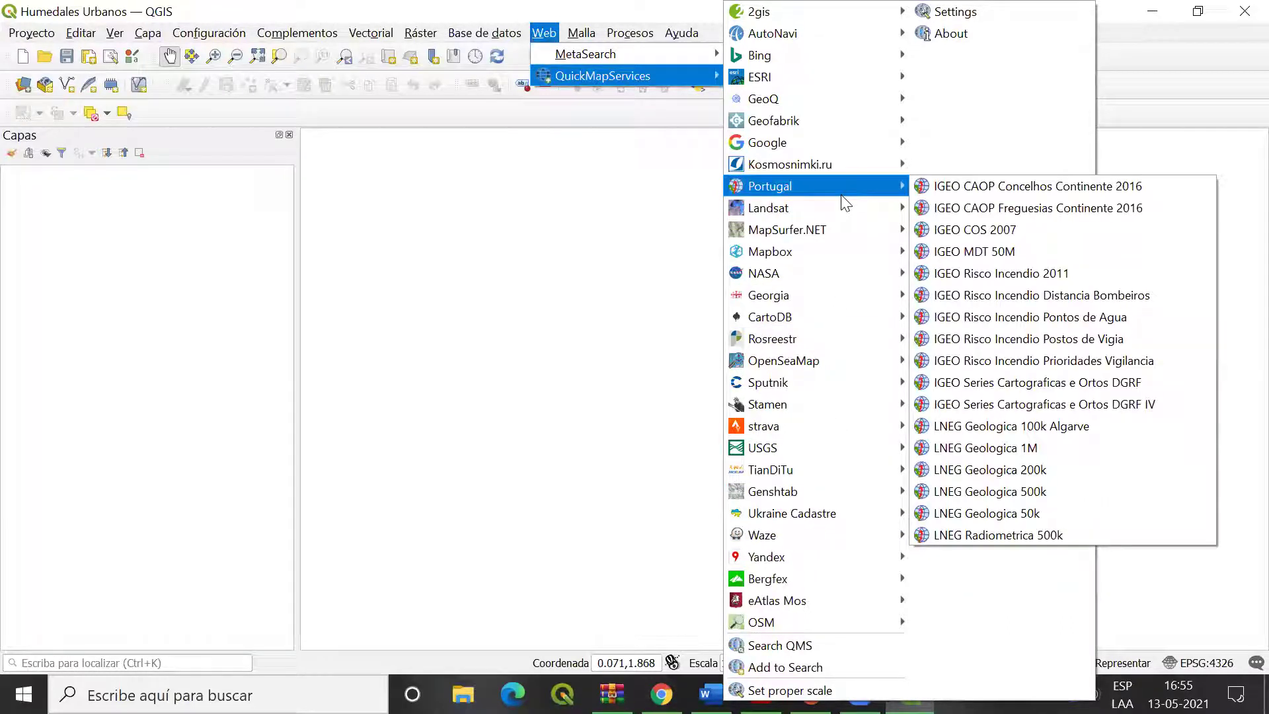
mouse_move(854, 320)
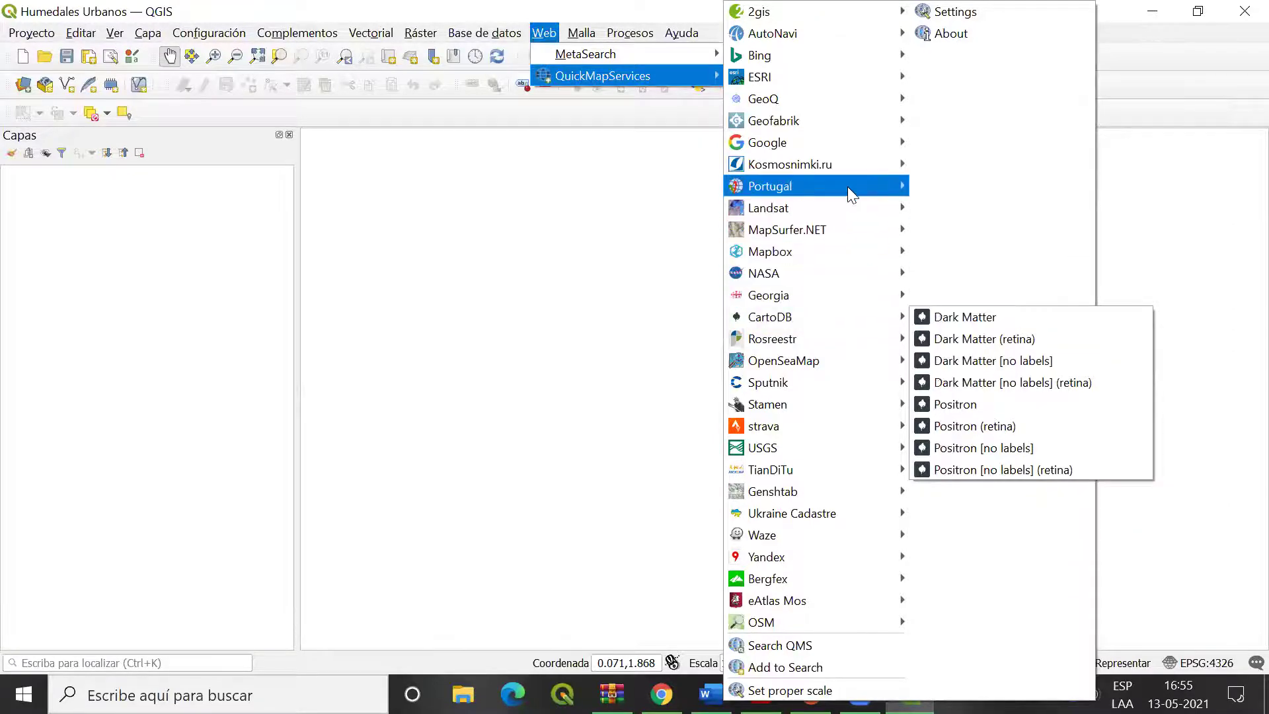
mouse_move(876, 150)
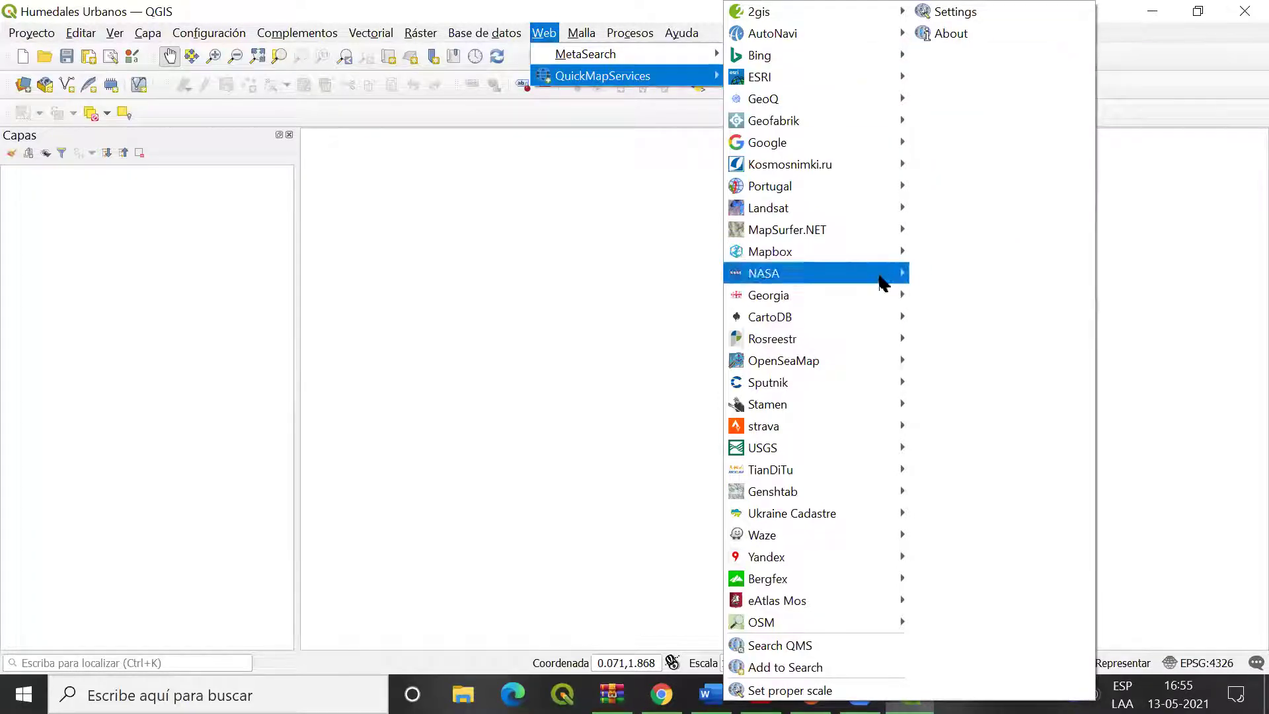
mouse_move(885, 304)
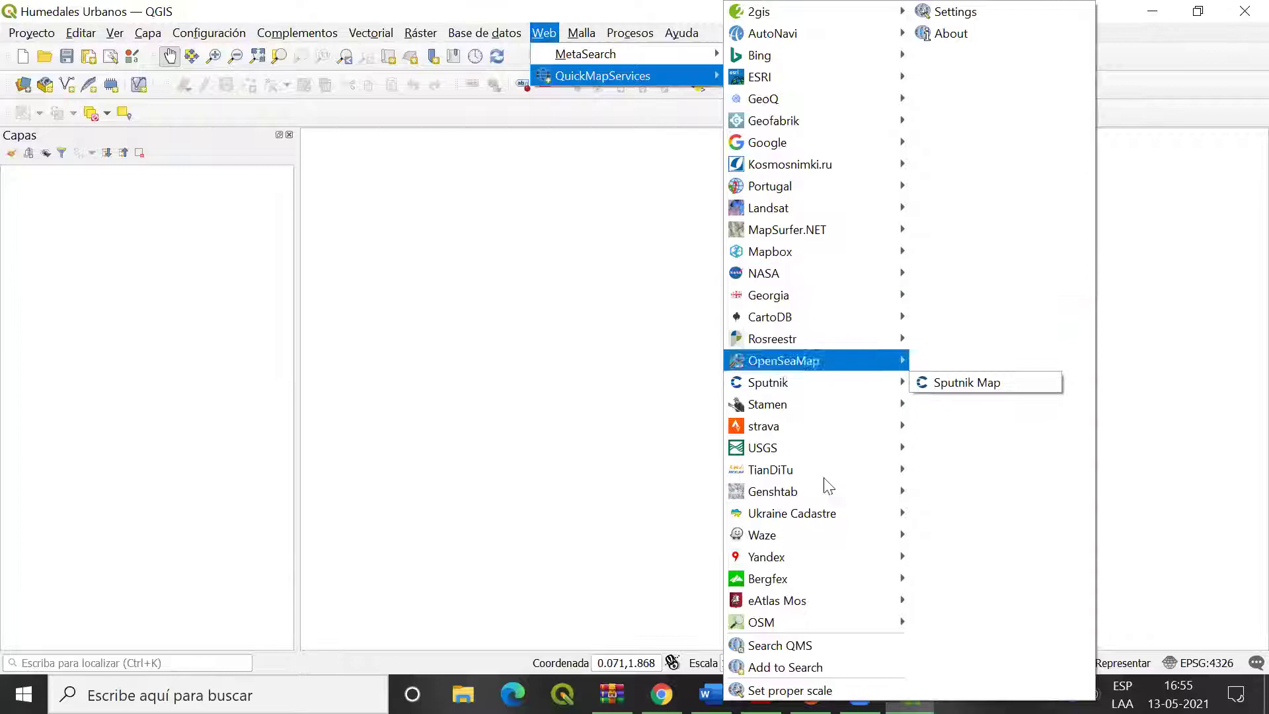
mouse_move(800, 620)
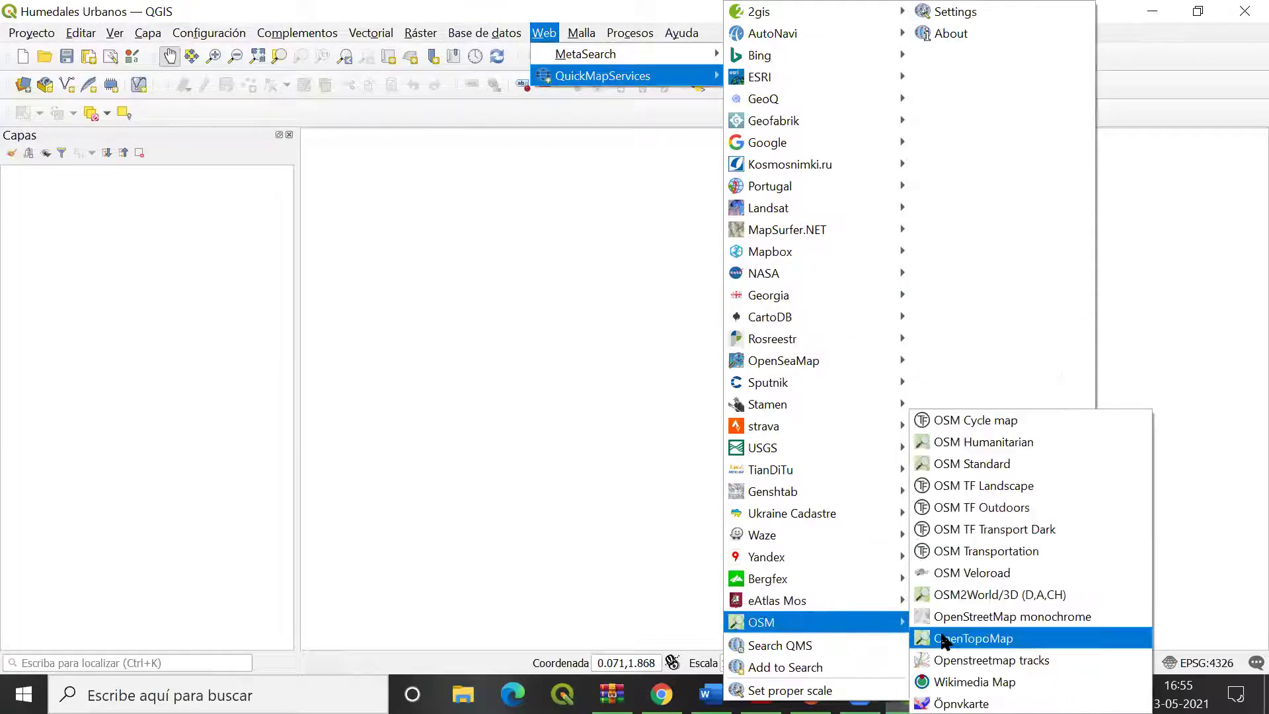
left_click(1039, 461)
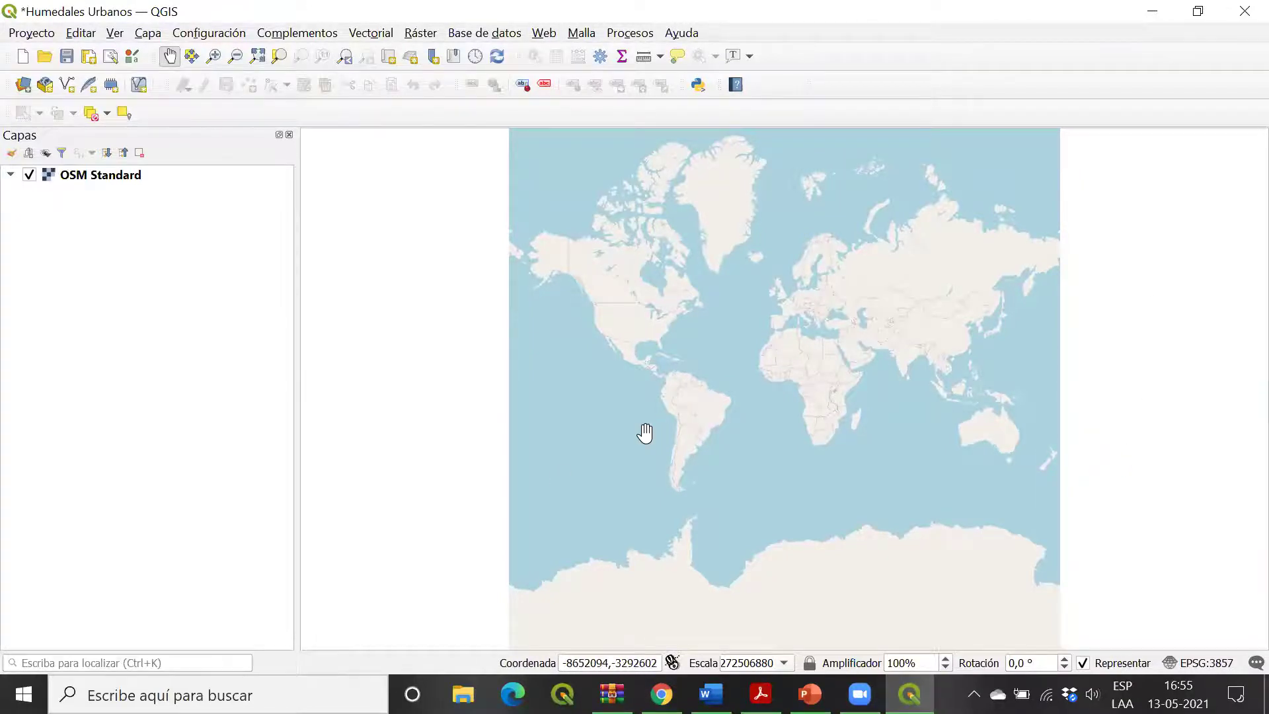
Step: Examine the OSM Standard basemap from the world extent down to the La Serena and Coquimbo area in Chile
scroll(656, 440, "up", 4)
left_click_drag(758, 417, 522, 476)
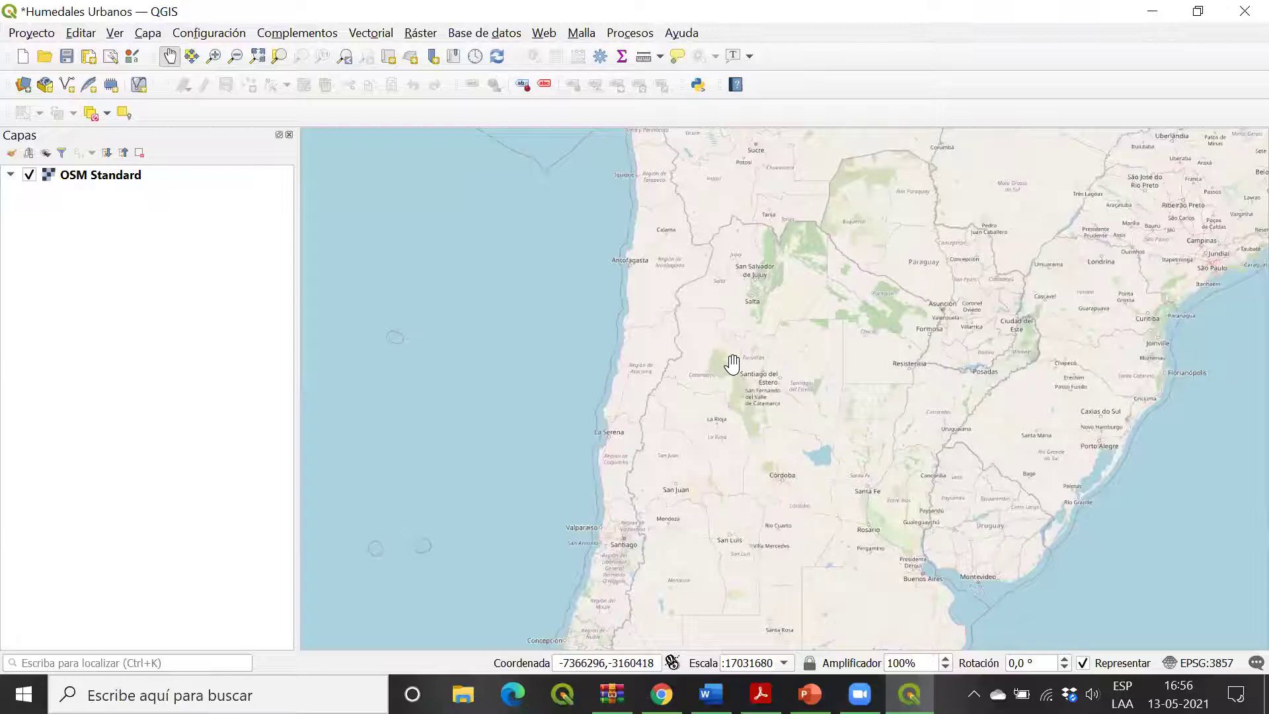
left_click_drag(664, 391, 664, 391)
scroll(664, 392, "up", 2)
left_click_drag(757, 340, 645, 229)
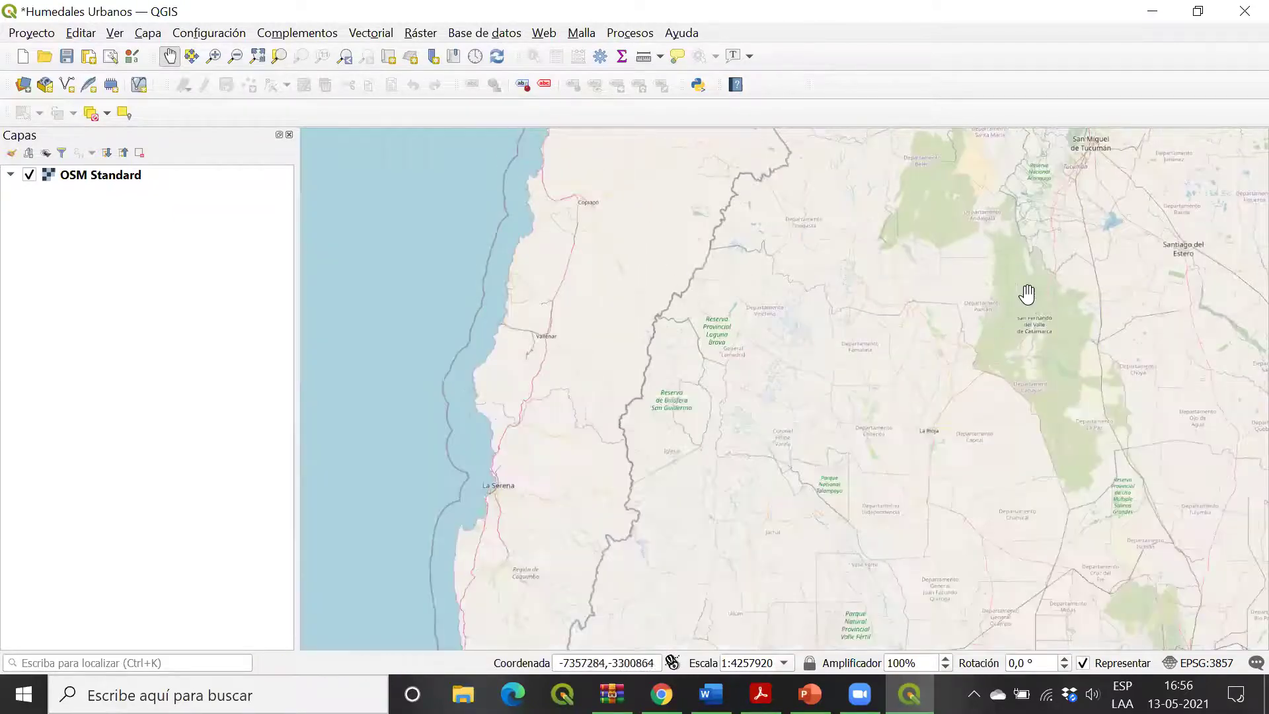
left_click_drag(604, 475, 739, 427)
right_click(737, 429)
left_click(588, 437)
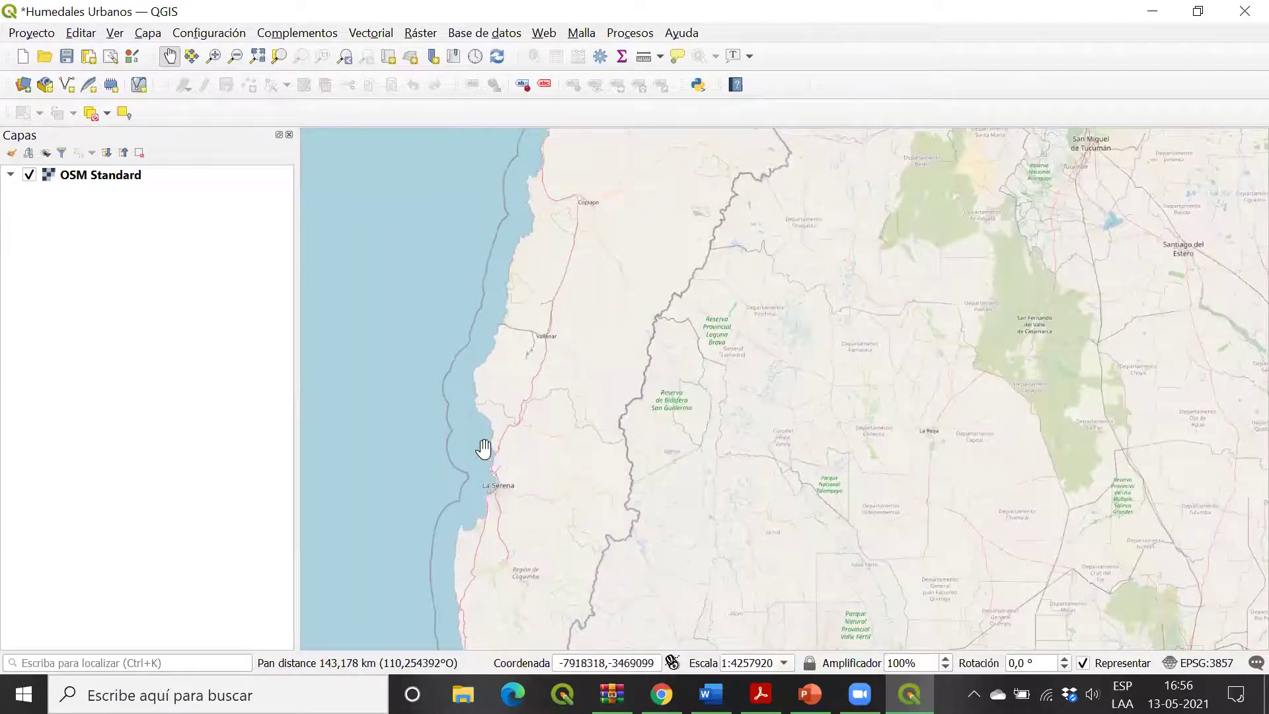
scroll(485, 447, "up", 3)
left_click_drag(509, 489, 509, 377)
scroll(524, 433, "up", 2)
left_click_drag(524, 433, 372, 361)
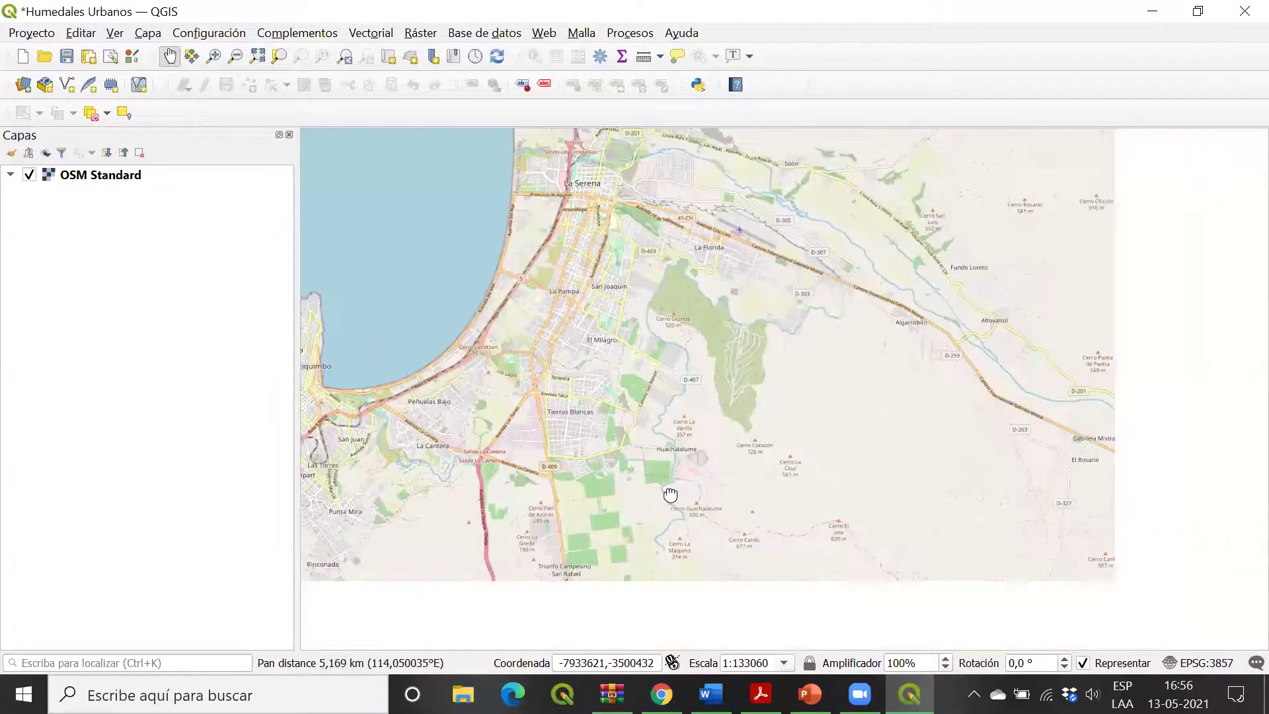
left_click_drag(670, 494, 697, 496)
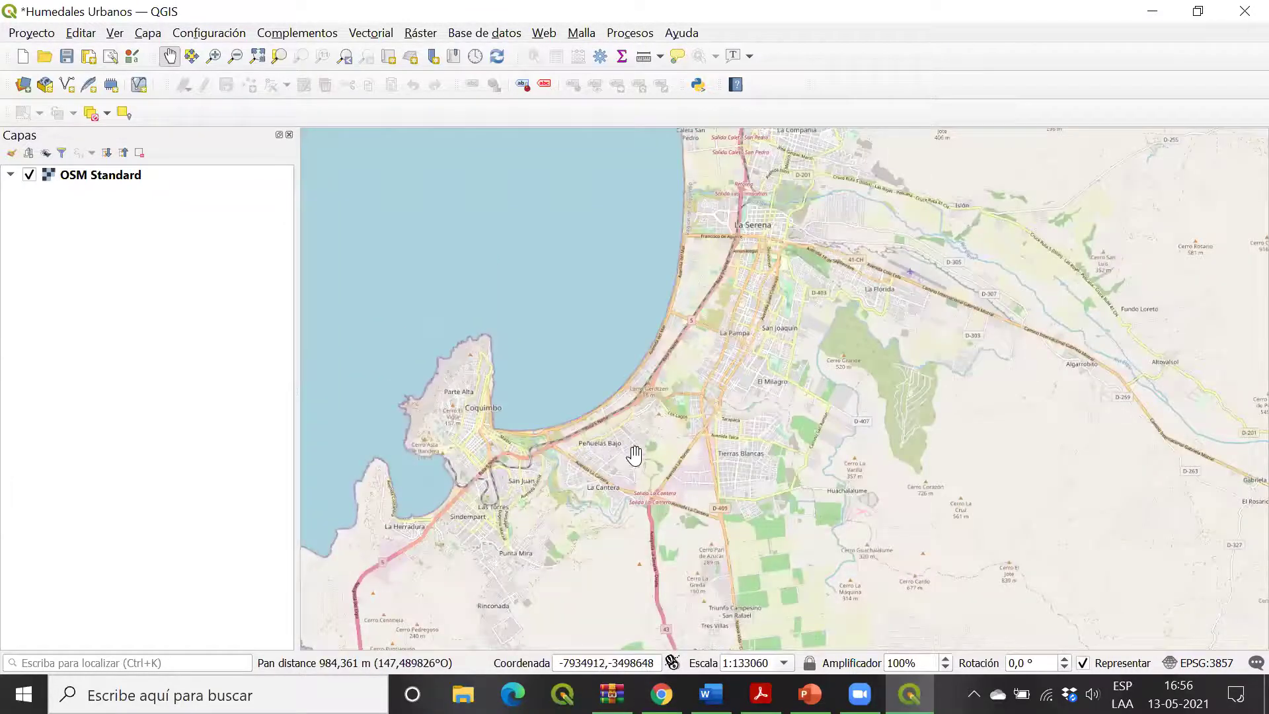
Step: Inspect the street-level detail of the basemap between Coquimbo and La Serena, and return to the overview of both cities
scroll(638, 443, "up", 2)
scroll(640, 441, "up", 1)
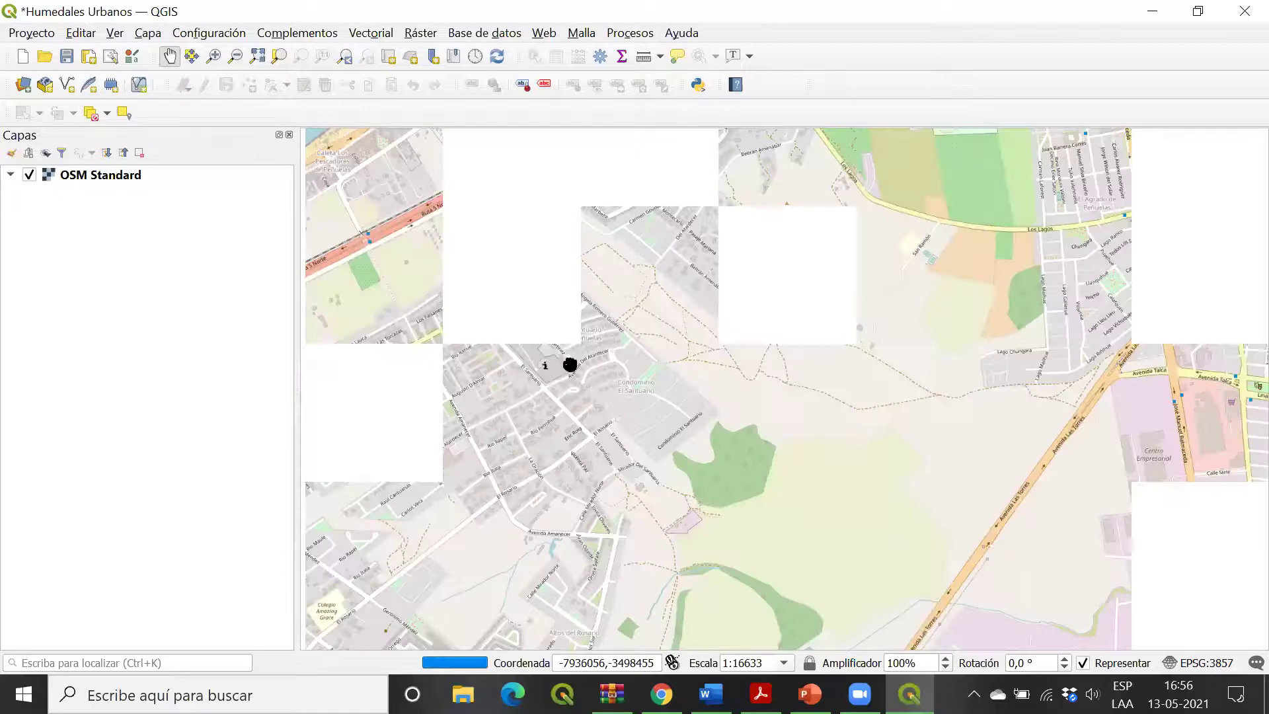
left_click_drag(569, 363, 734, 448)
left_click_drag(763, 286, 618, 523)
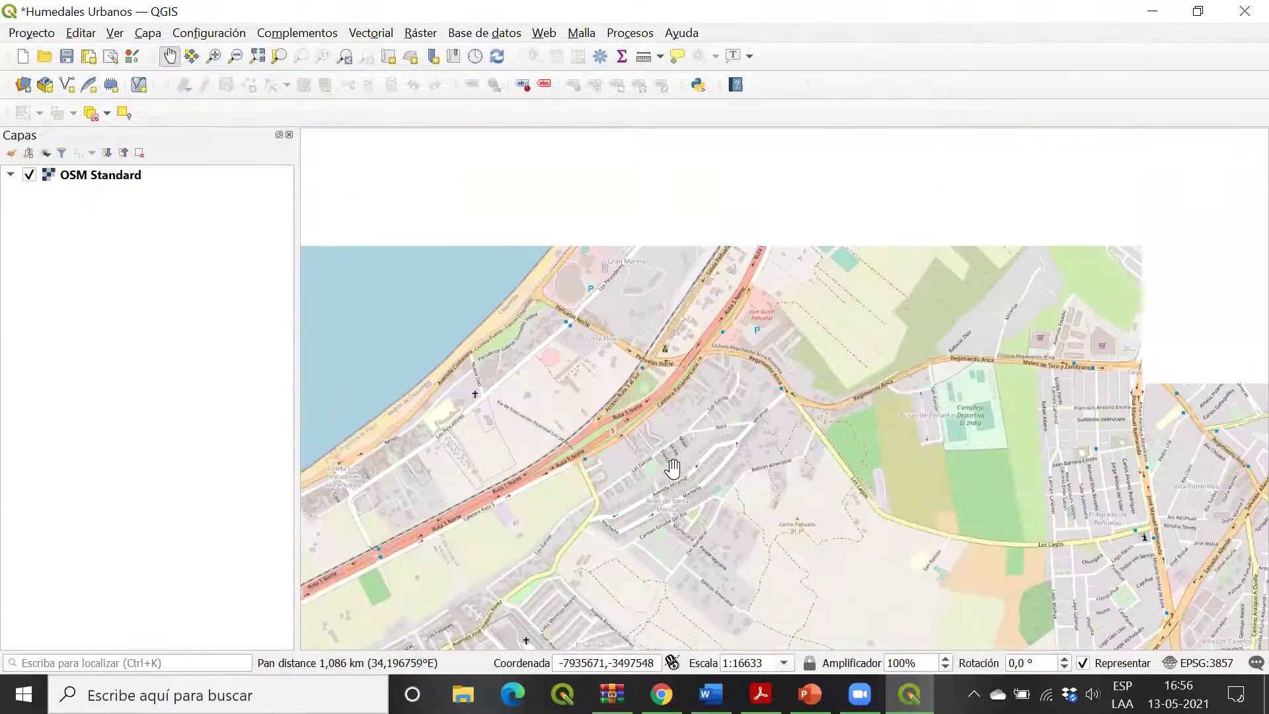
left_click_drag(620, 400, 541, 471)
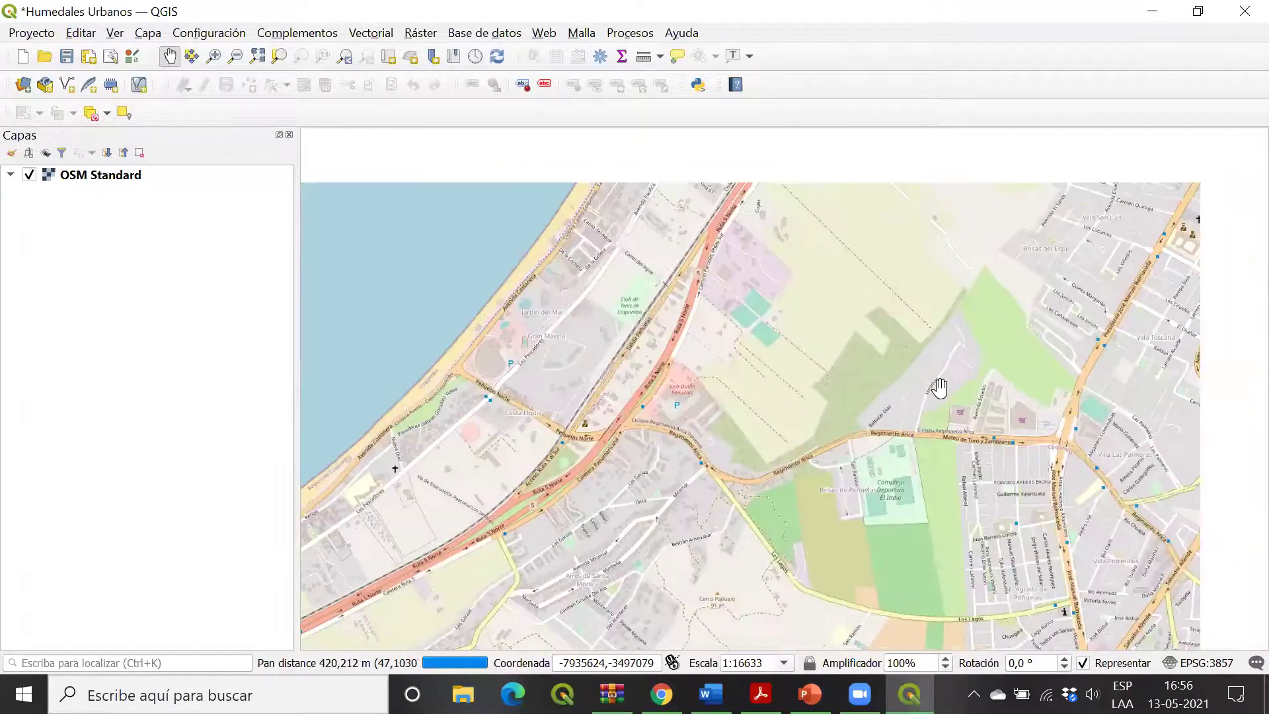
left_click_drag(947, 539, 957, 303)
left_click_drag(764, 225, 589, 371)
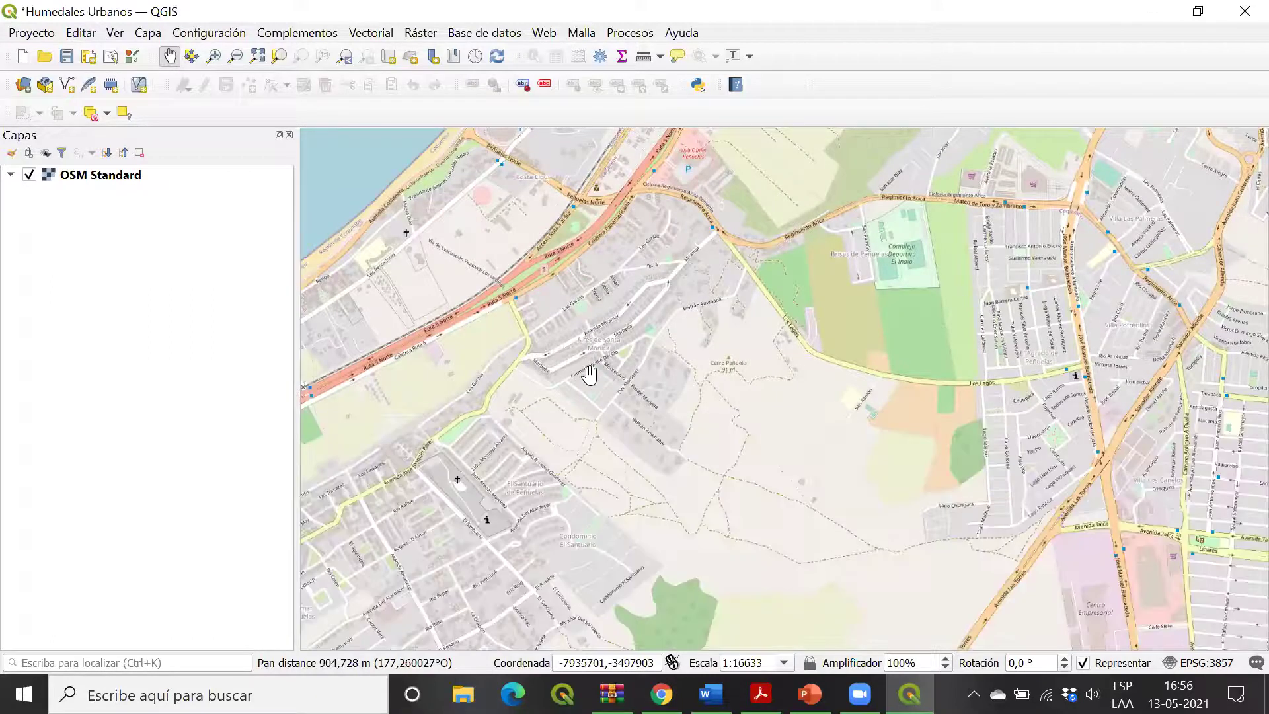
scroll(482, 427, "up", 2)
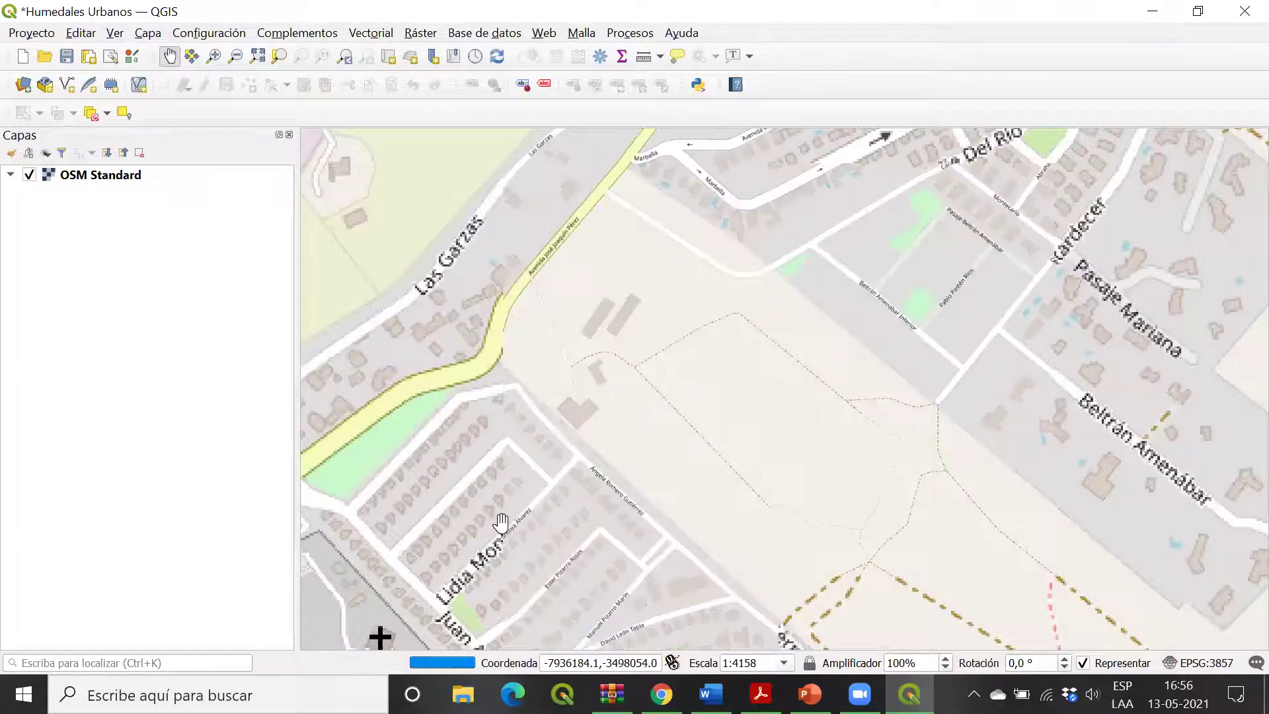
scroll(691, 409, "down", 3)
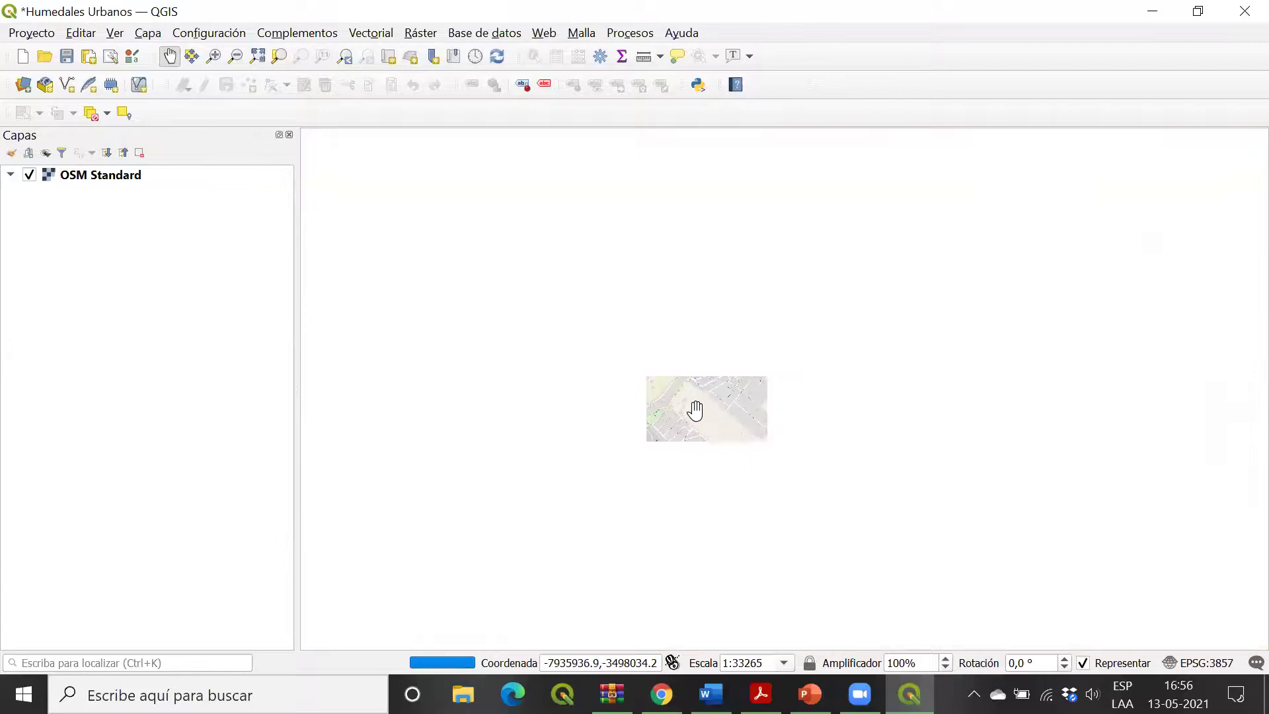
scroll(711, 411, "down", 2)
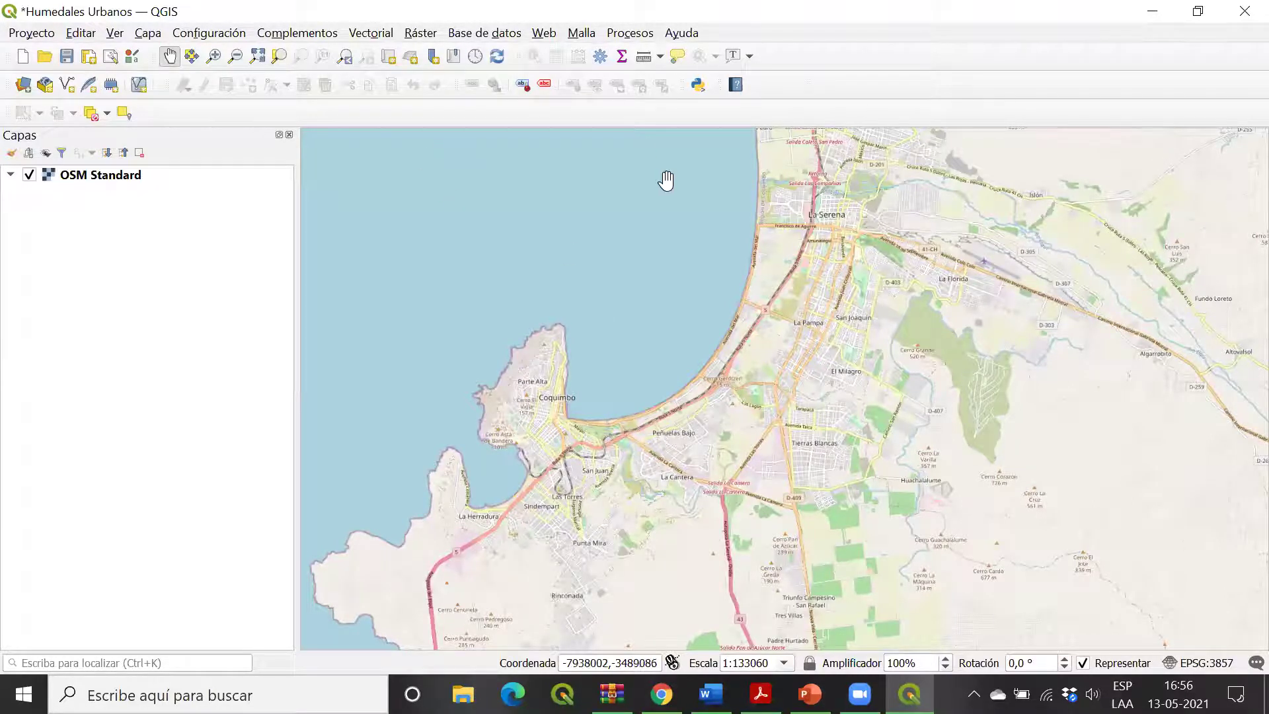
Step: Remove the OSM Standard layer from the project
left_click(104, 175)
right_click(105, 174)
key("Escape")
left_click(212, 265)
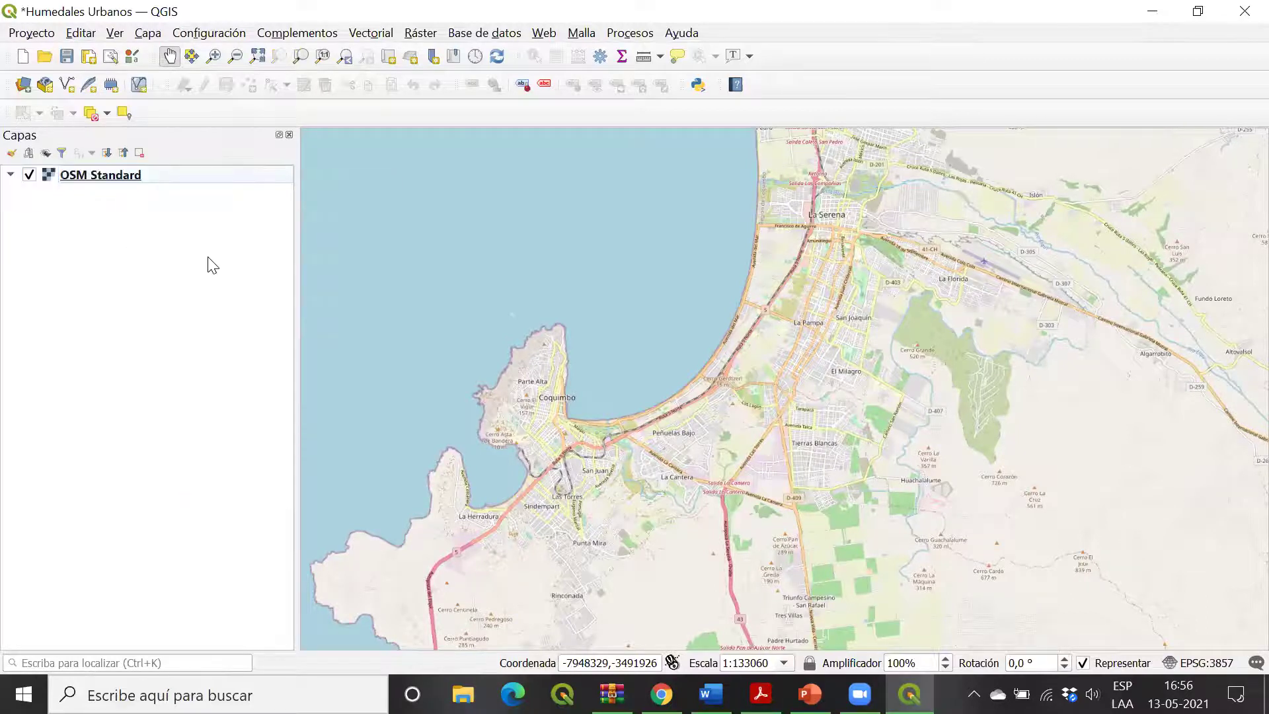
right_click(133, 178)
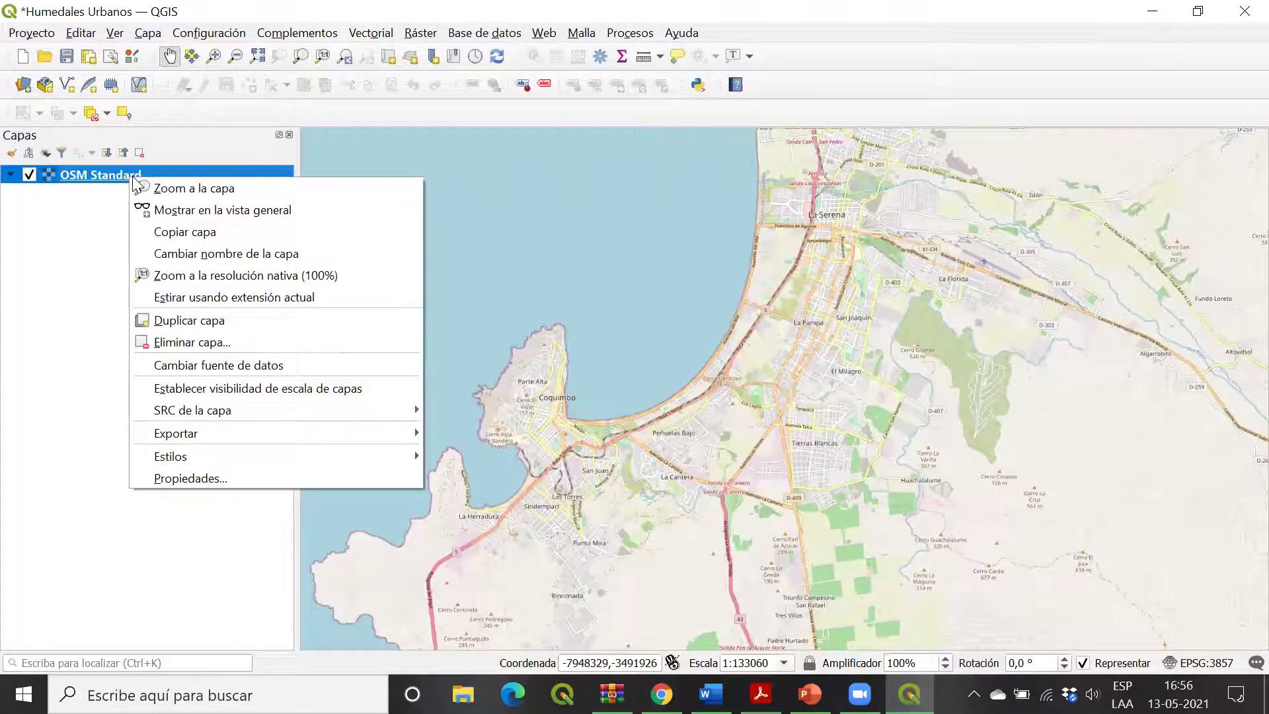
left_click(246, 342)
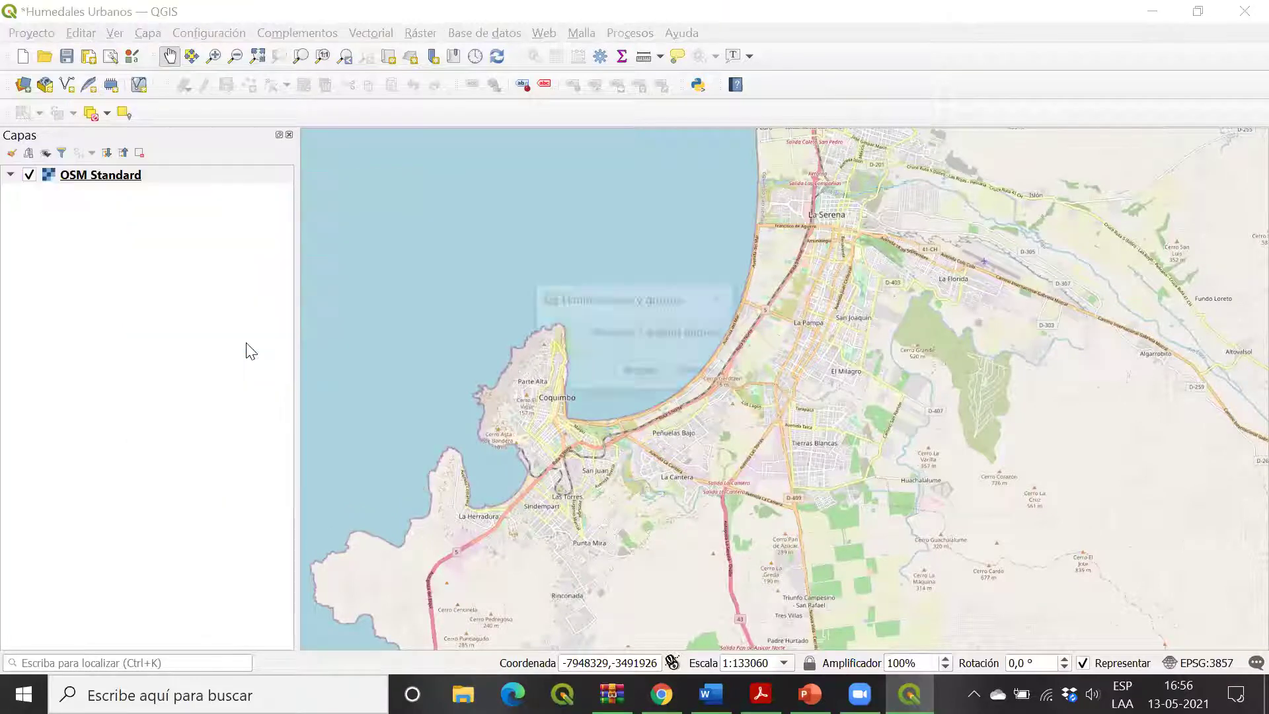
left_click(640, 371)
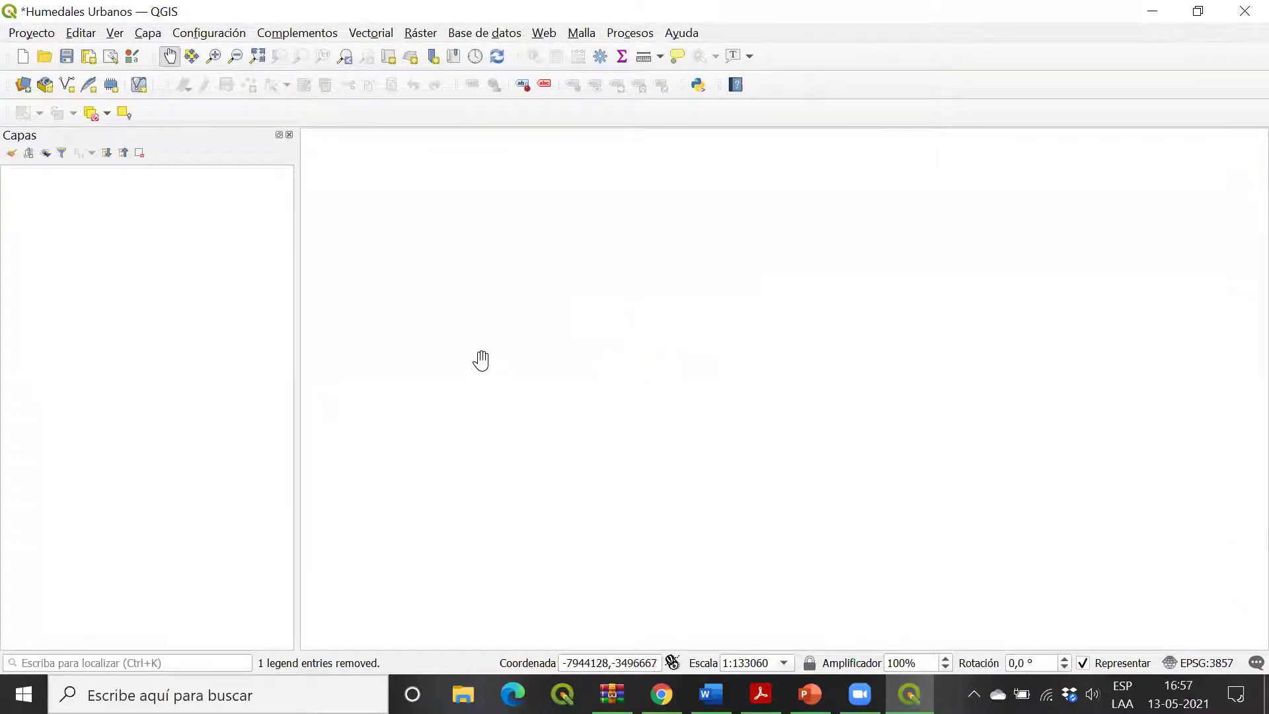
Step: Add the Bing Satellite basemap from QuickMapServices to the project
left_click(542, 35)
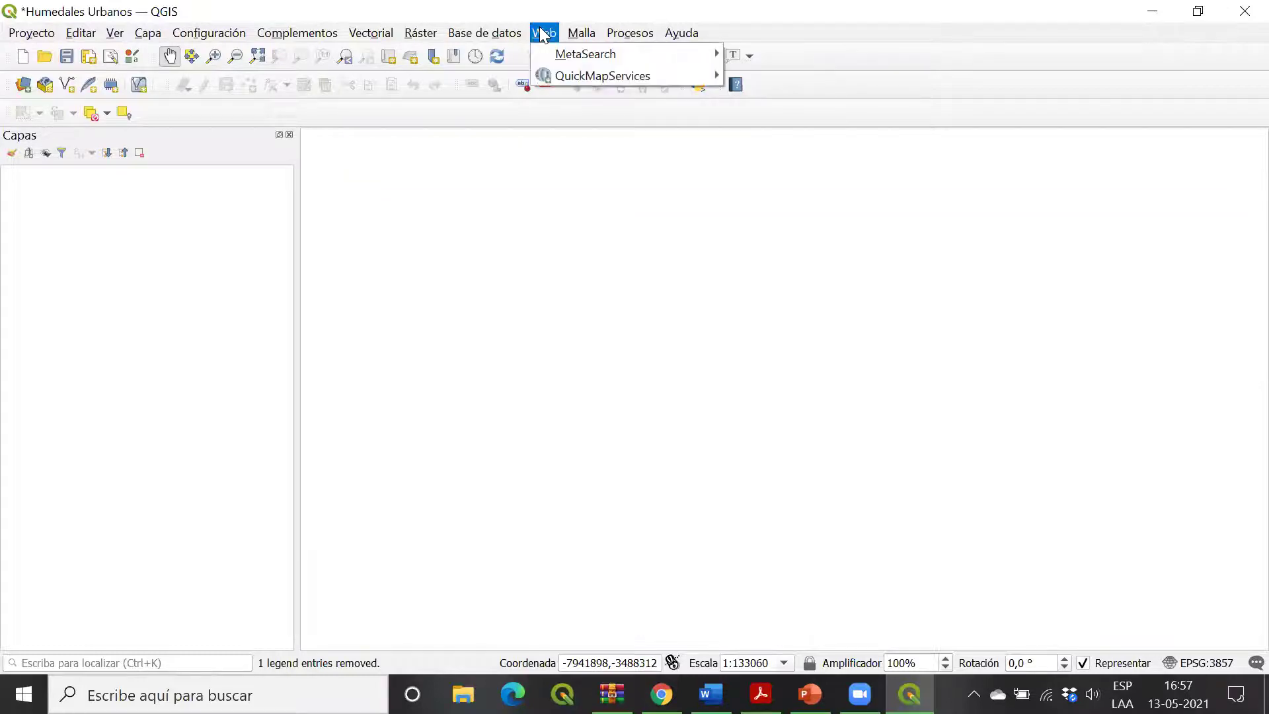
mouse_move(566, 82)
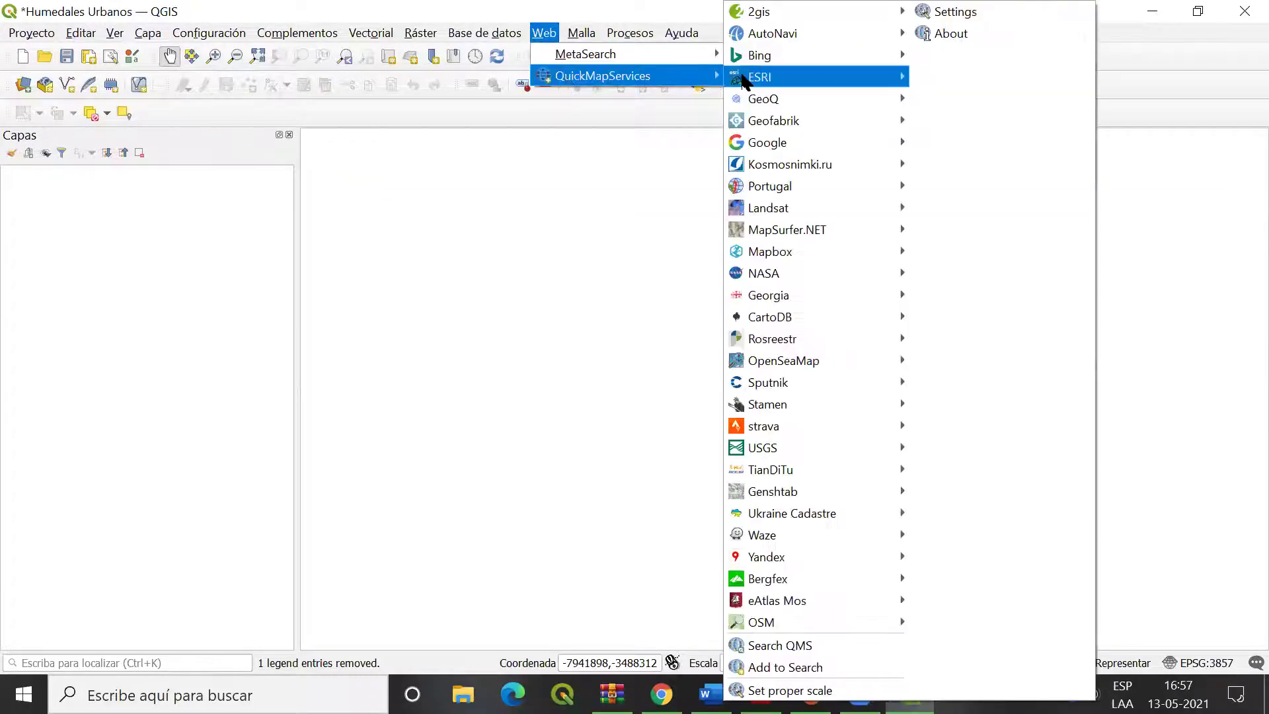
mouse_move(764, 64)
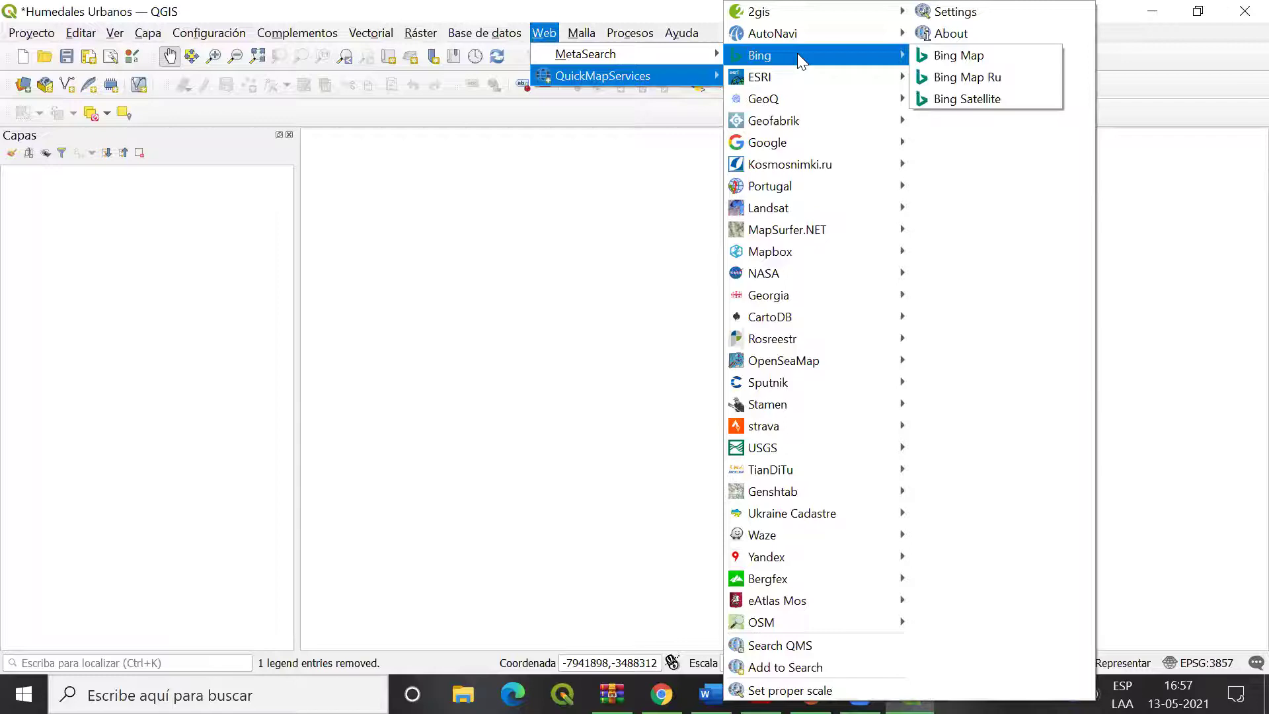
left_click(1009, 101)
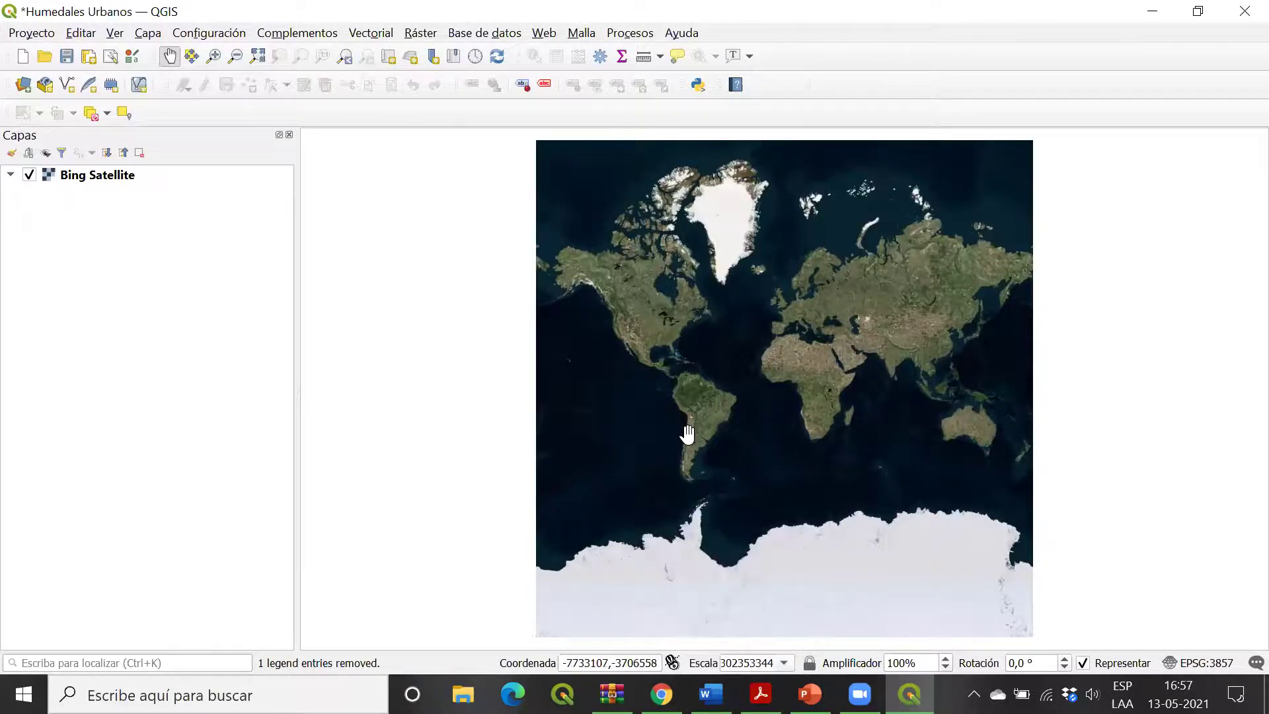
scroll(687, 433, "up", 6)
scroll(694, 447, "down", 6)
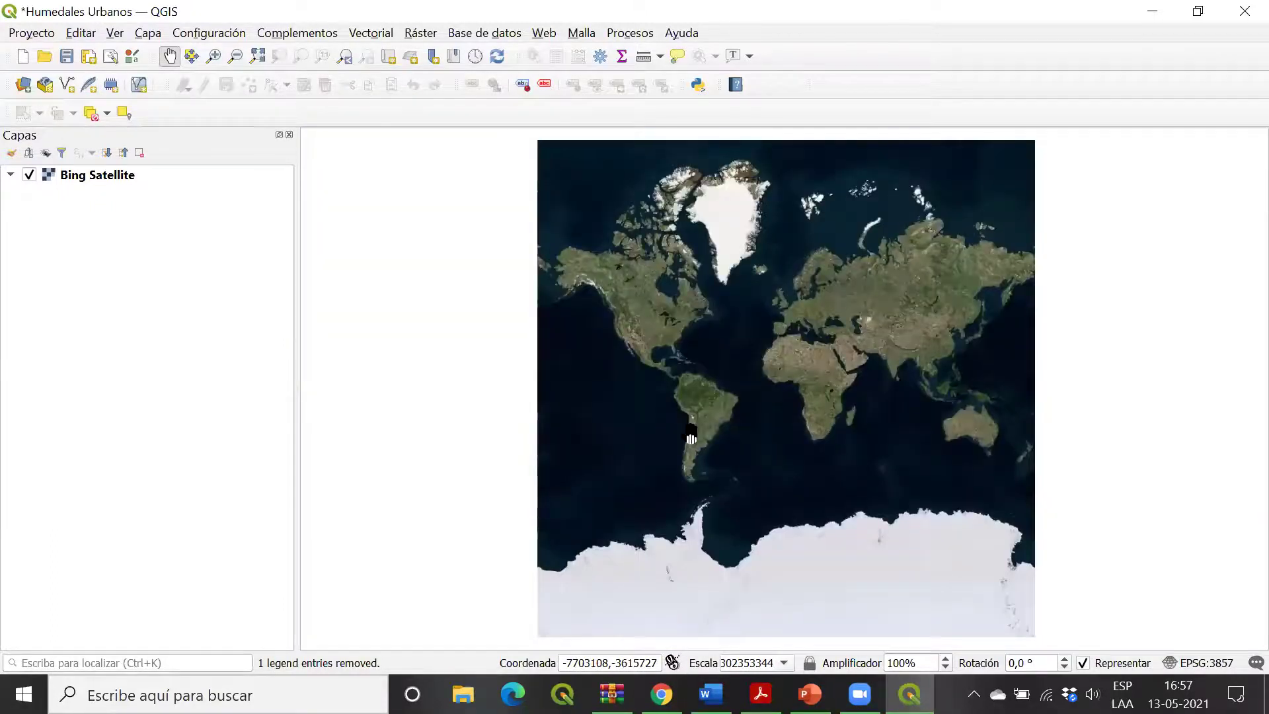
Step: Open the Capas_Informacion folder inside Materiales on the desktop to review its layer files, and return to QGIS
scroll(690, 436, "up", 1)
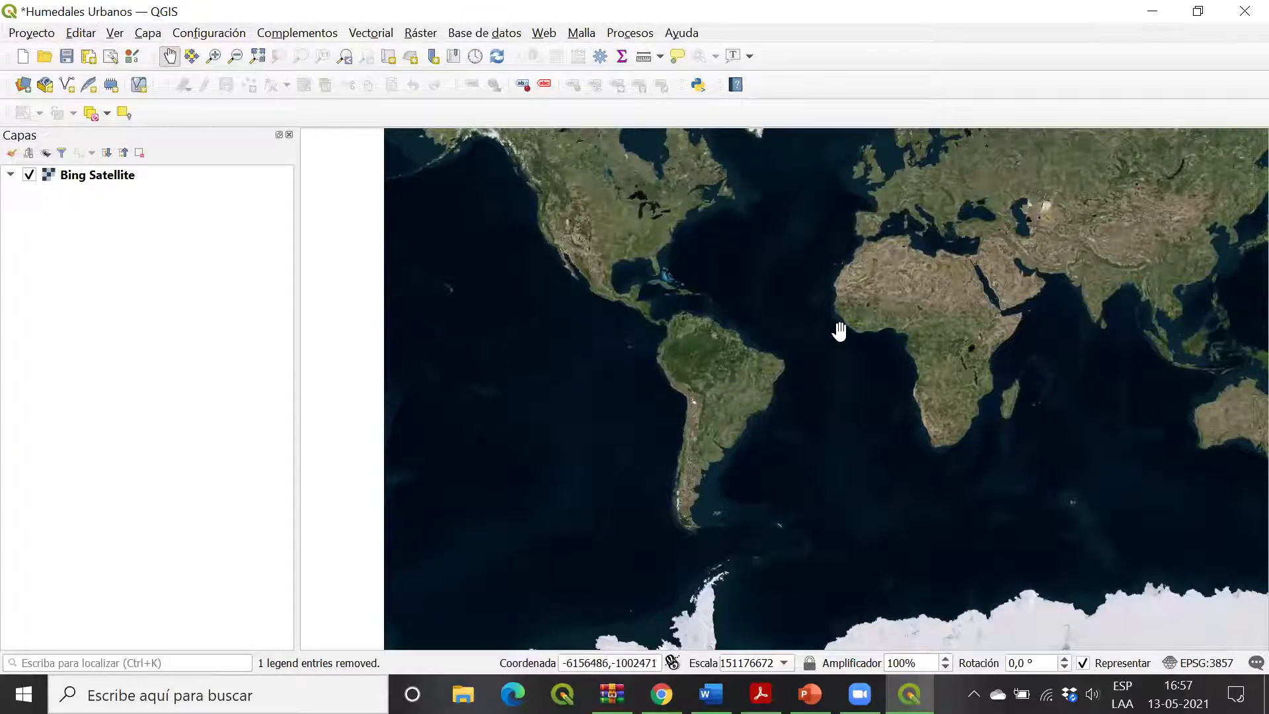
key("alt+Tab")
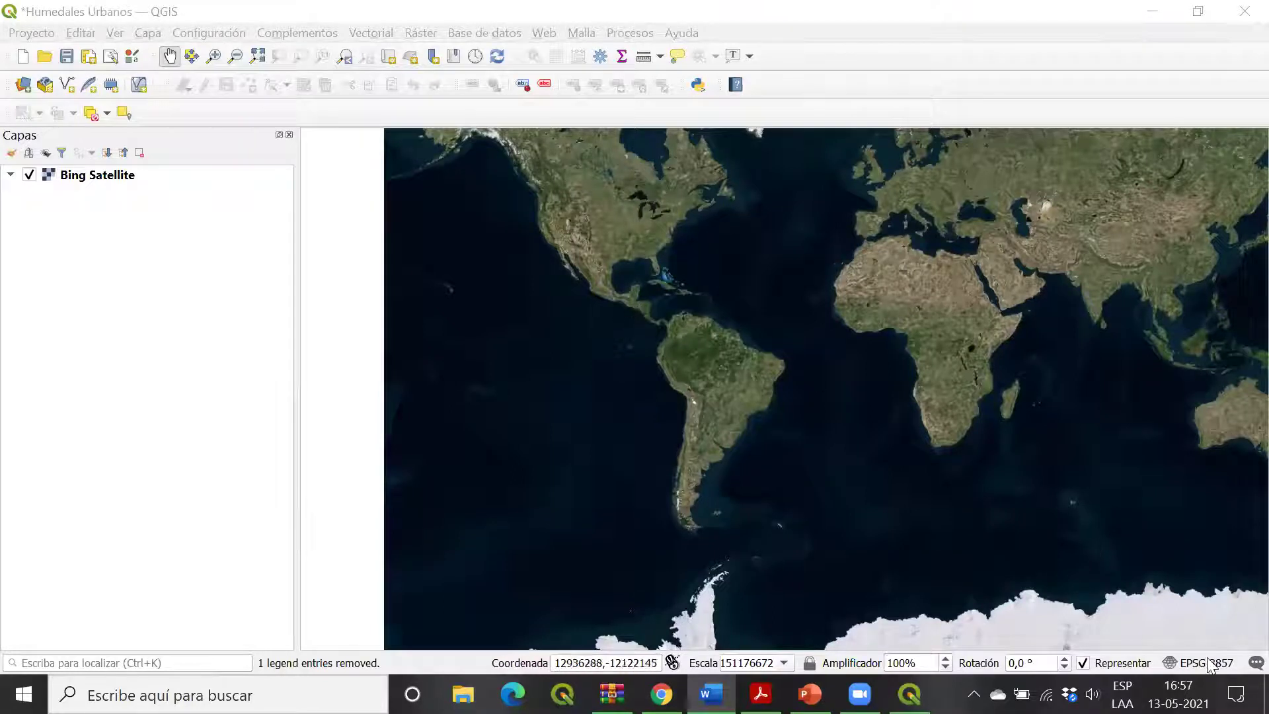
key("super+d")
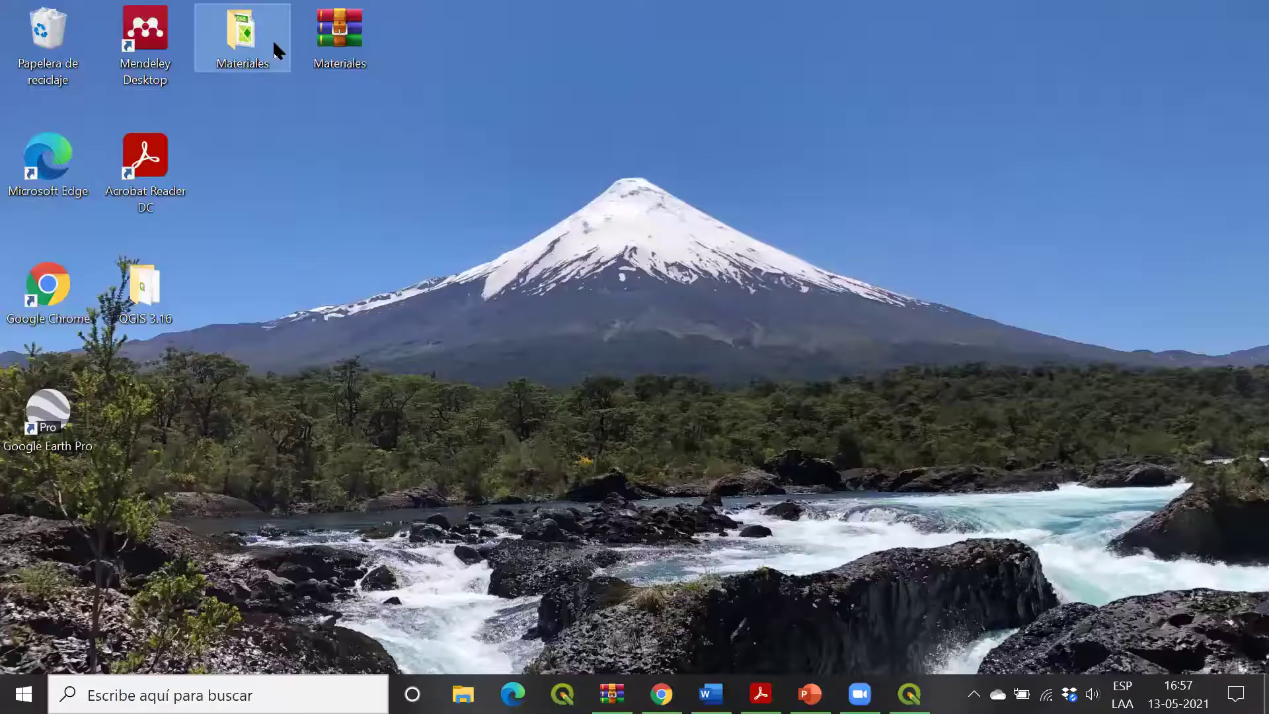
double_click(246, 55)
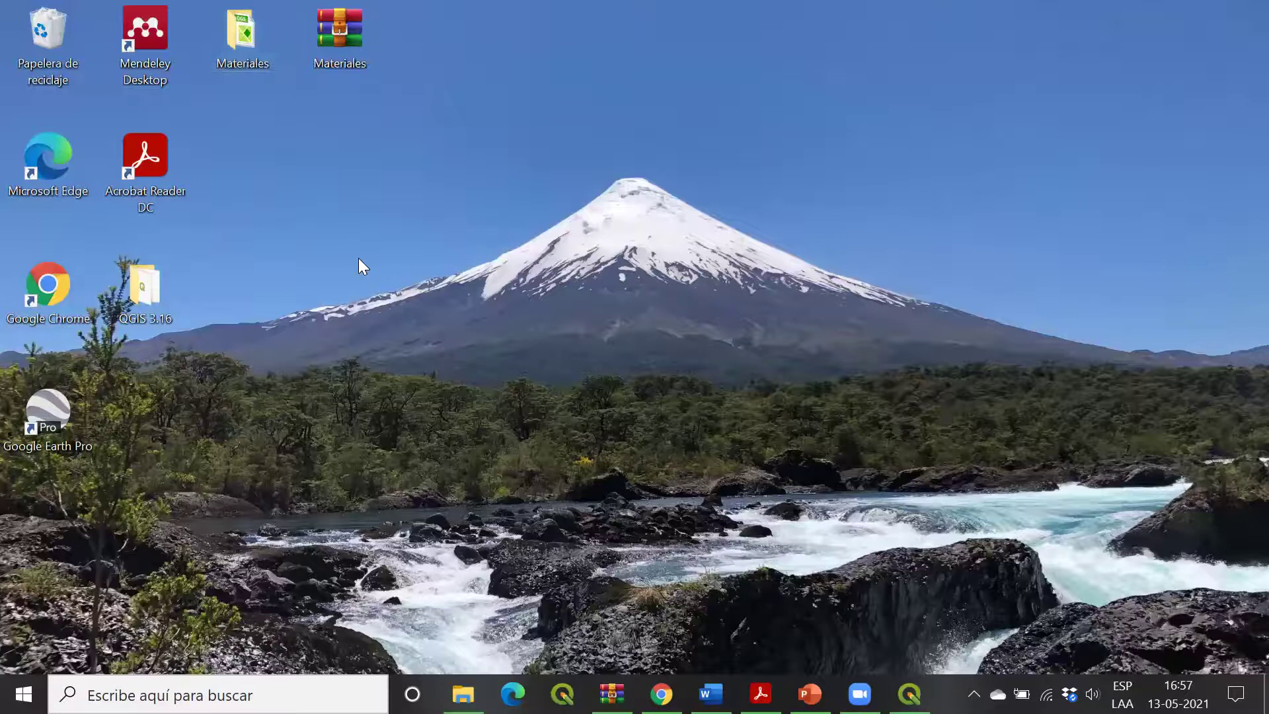
left_click(256, 196)
double_click(256, 195)
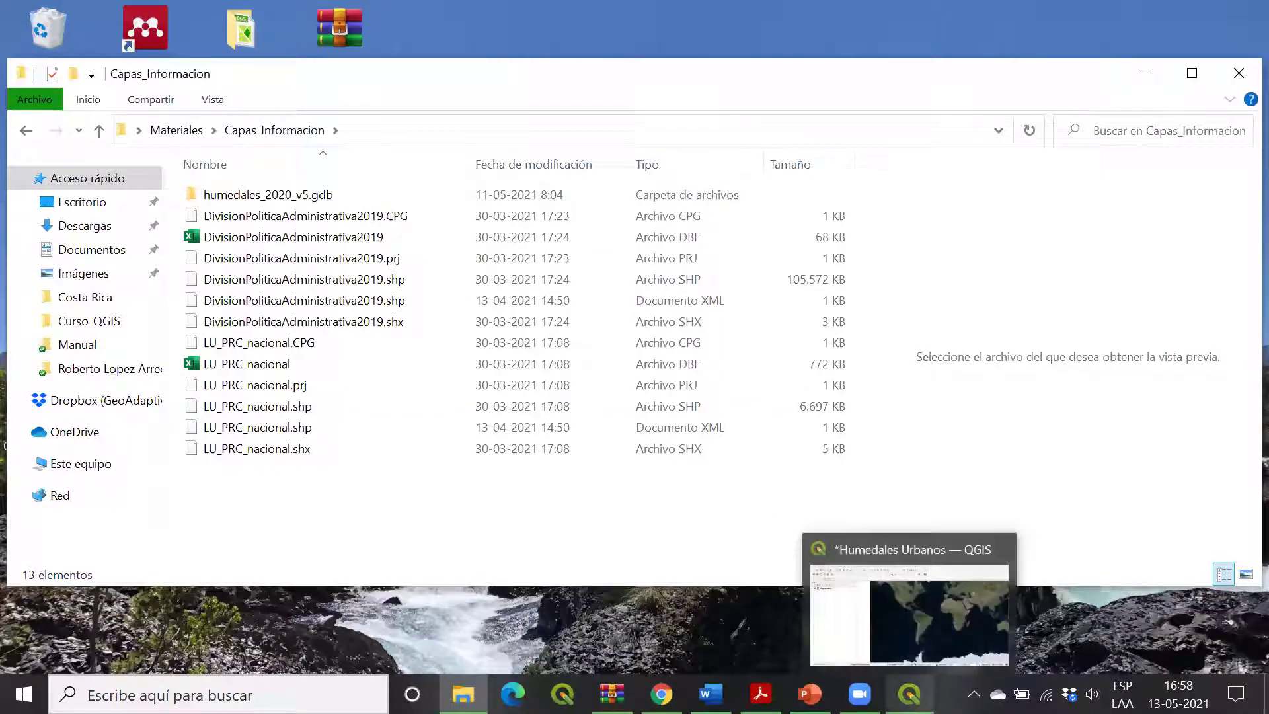
left_click(909, 693)
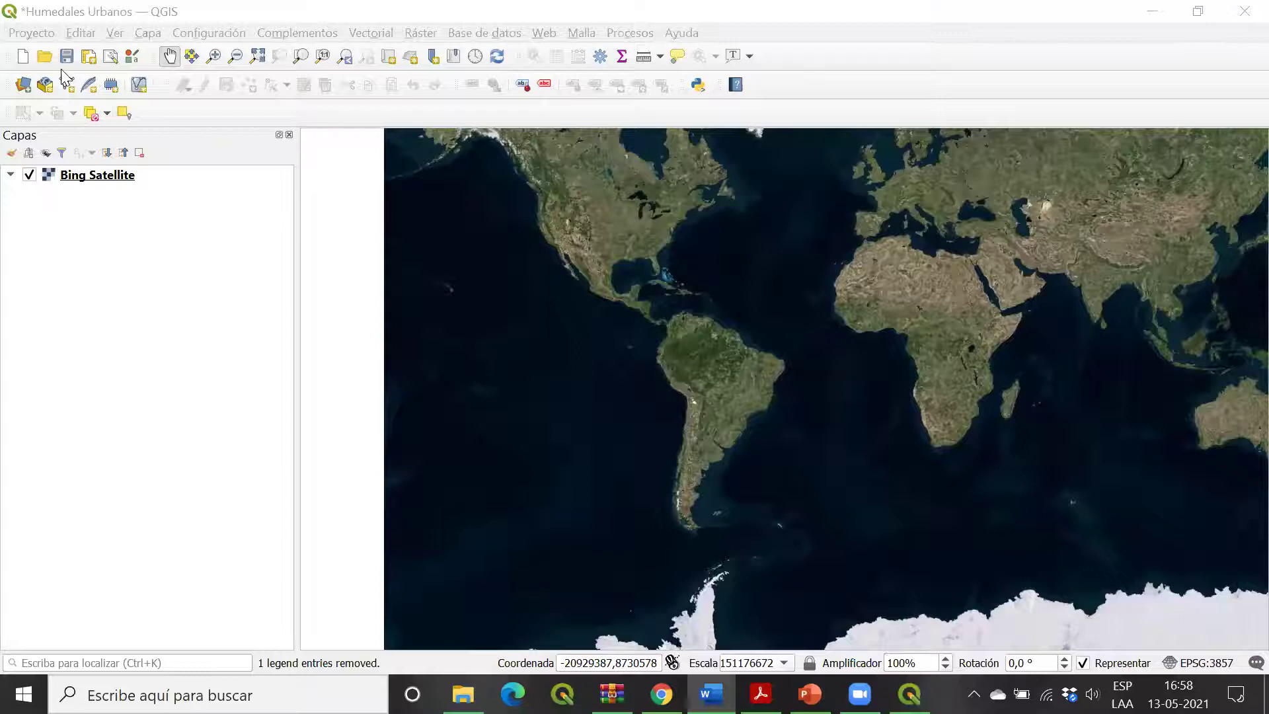
left_click(30, 33)
mouse_move(115, 33)
left_click(6, 316)
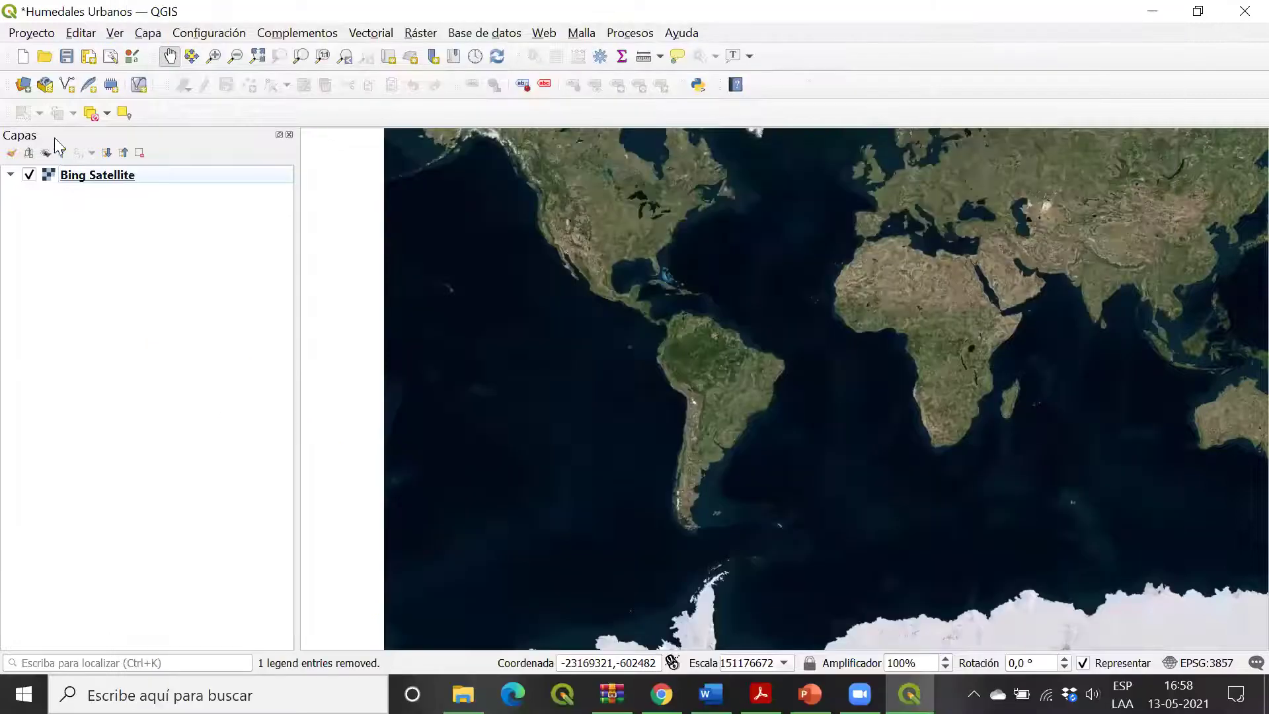
left_click(95, 36)
left_click(61, 253)
left_click(115, 33)
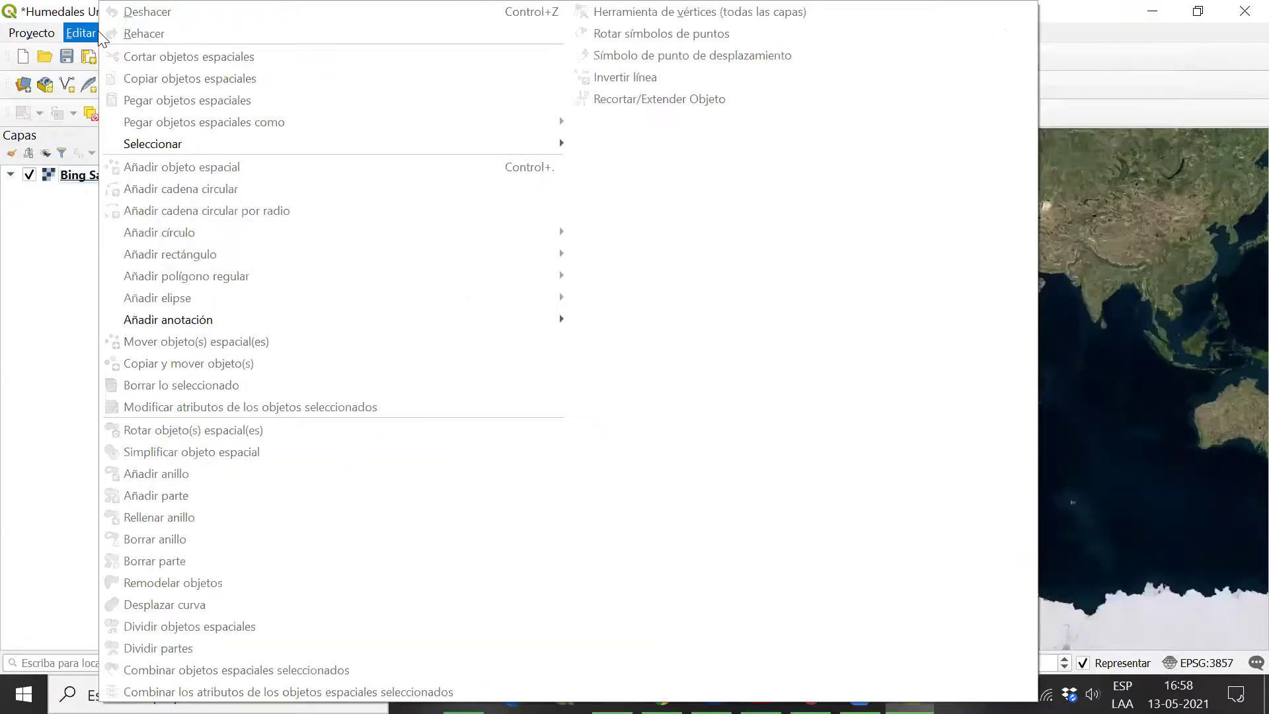
left_click(119, 37)
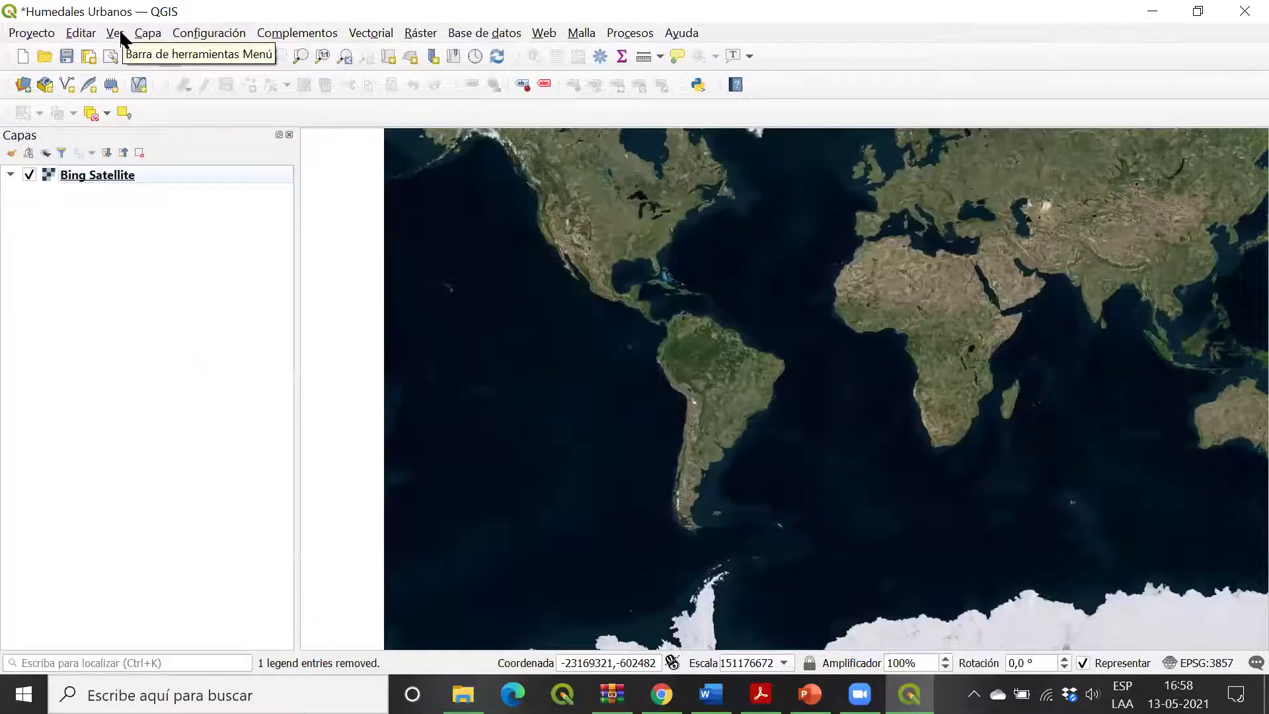
Step: Open the Data Source Manager to view its browser and source types, and close it again
left_click(23, 86)
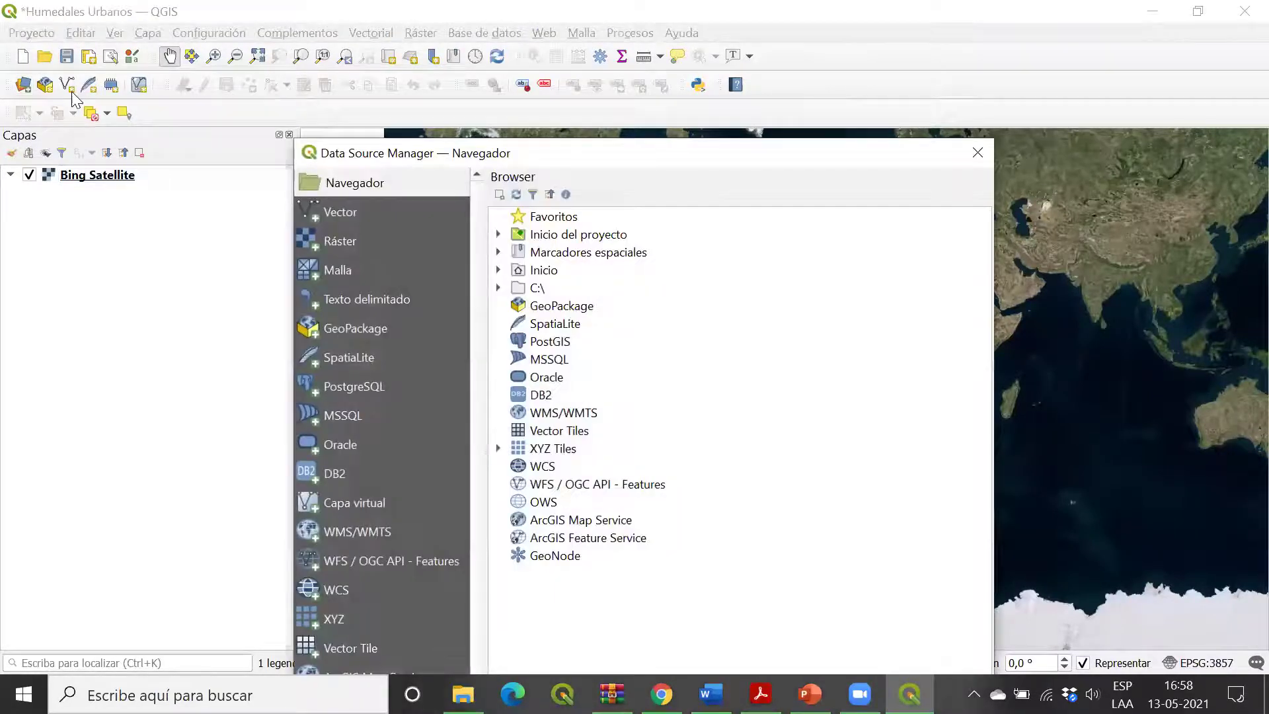
left_click_drag(444, 151, 369, 70)
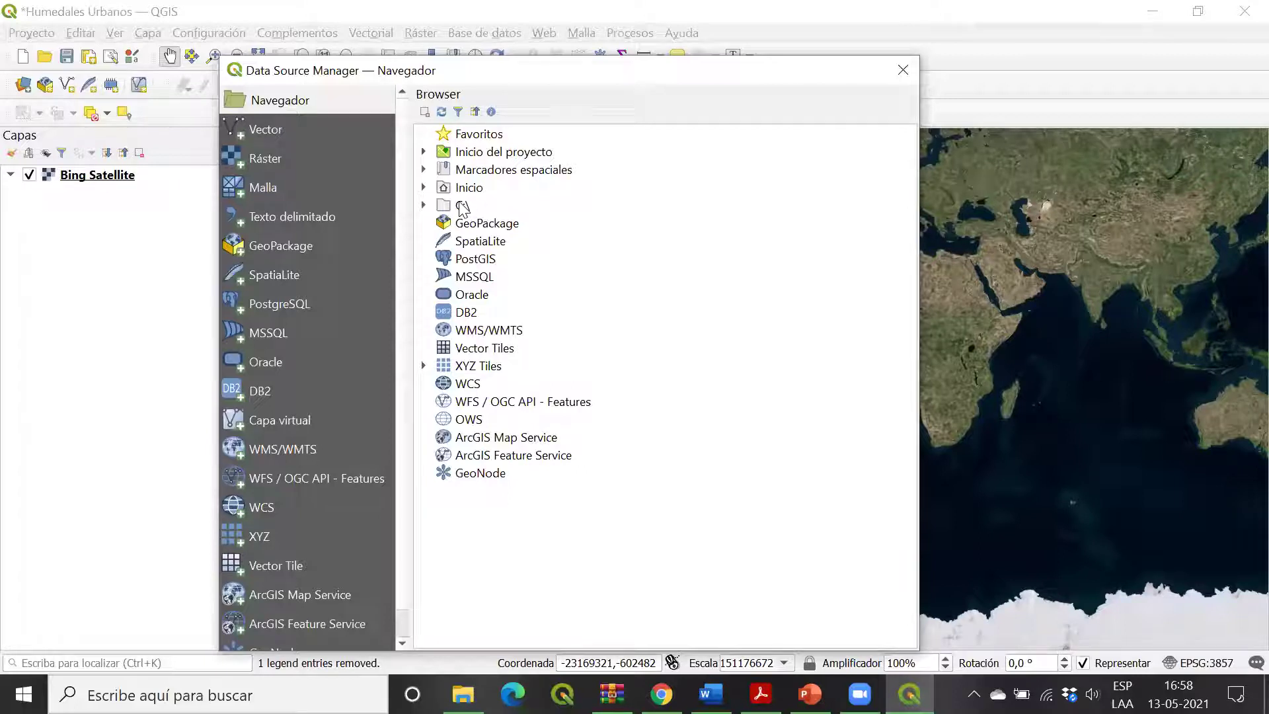
left_click(902, 69)
left_click(148, 34)
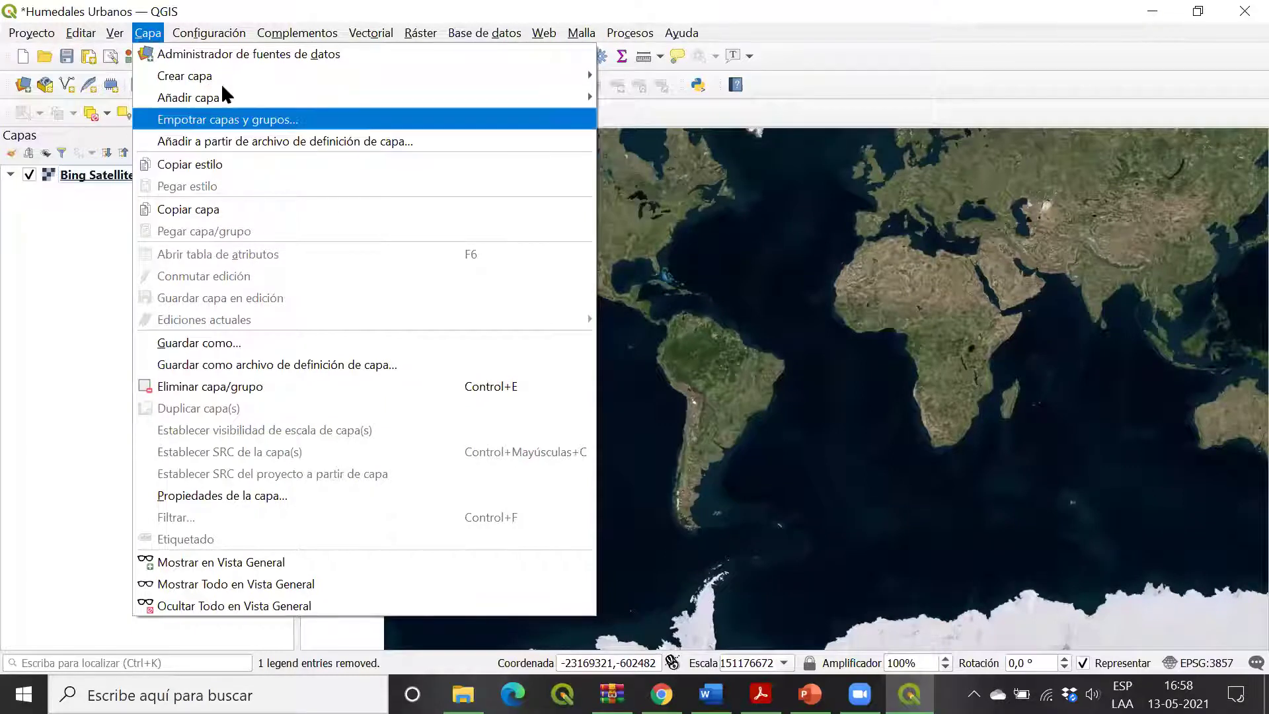
mouse_move(225, 78)
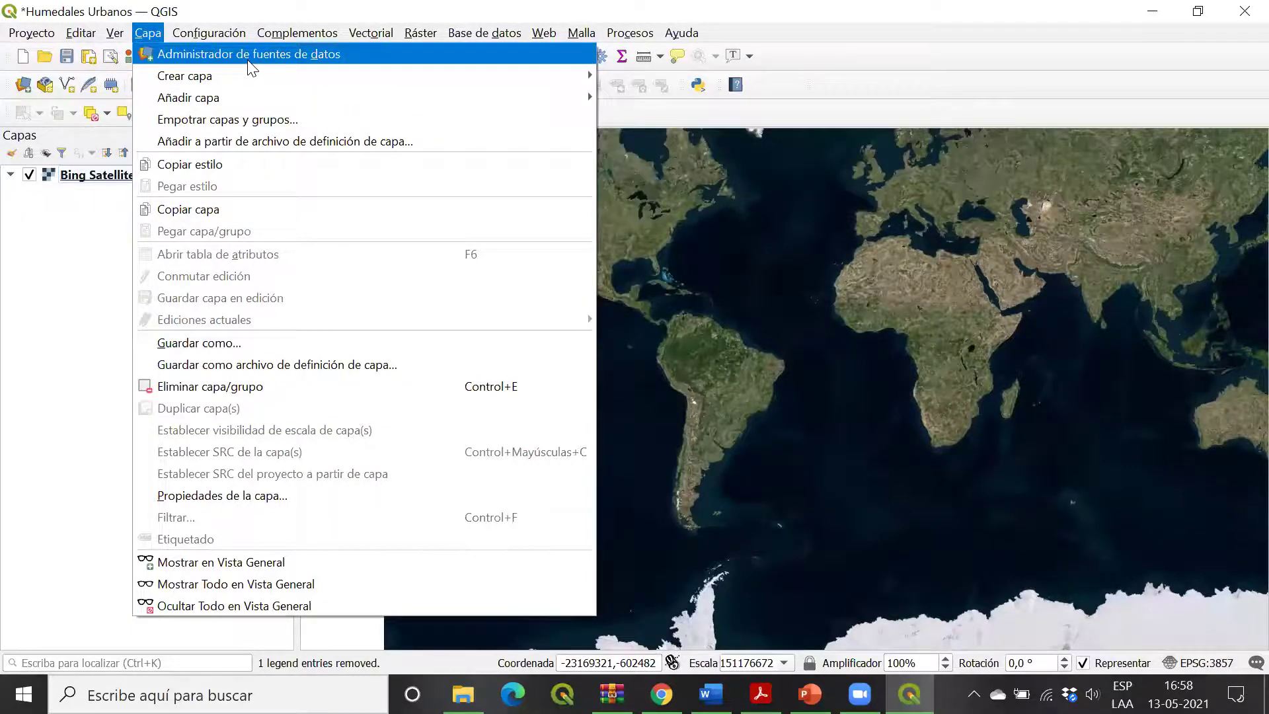
left_click(252, 56)
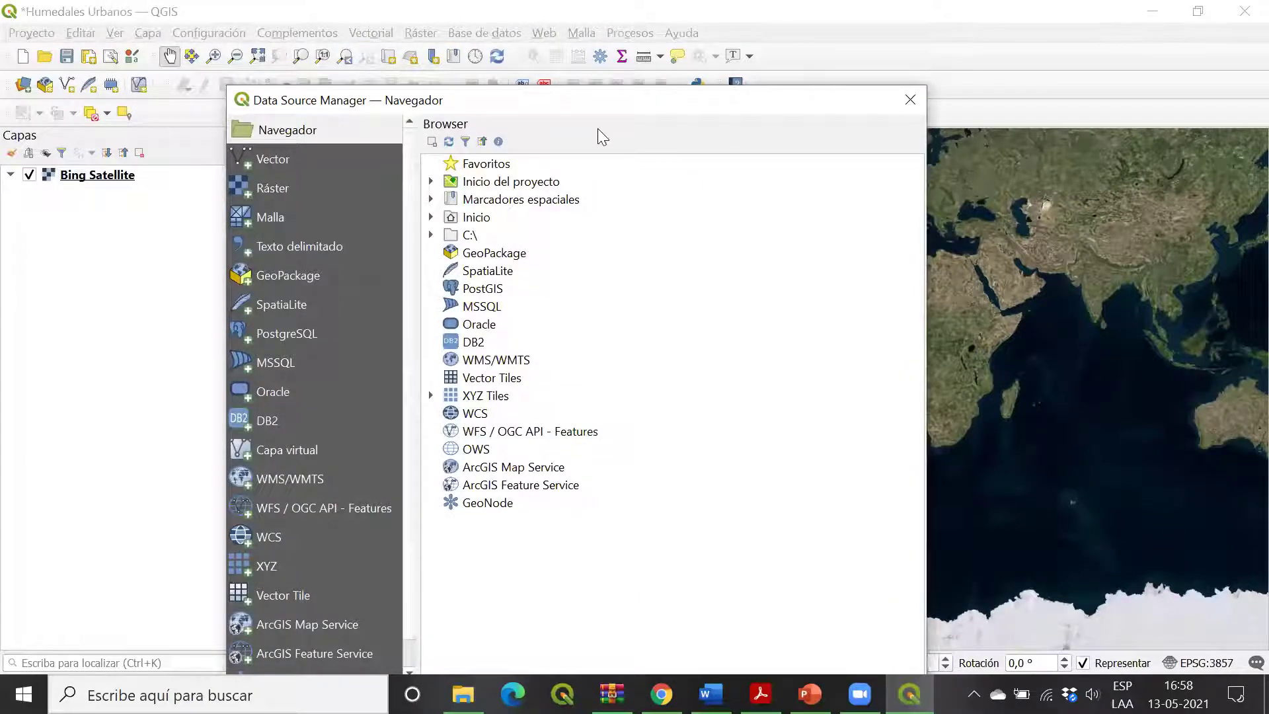
left_click(910, 99)
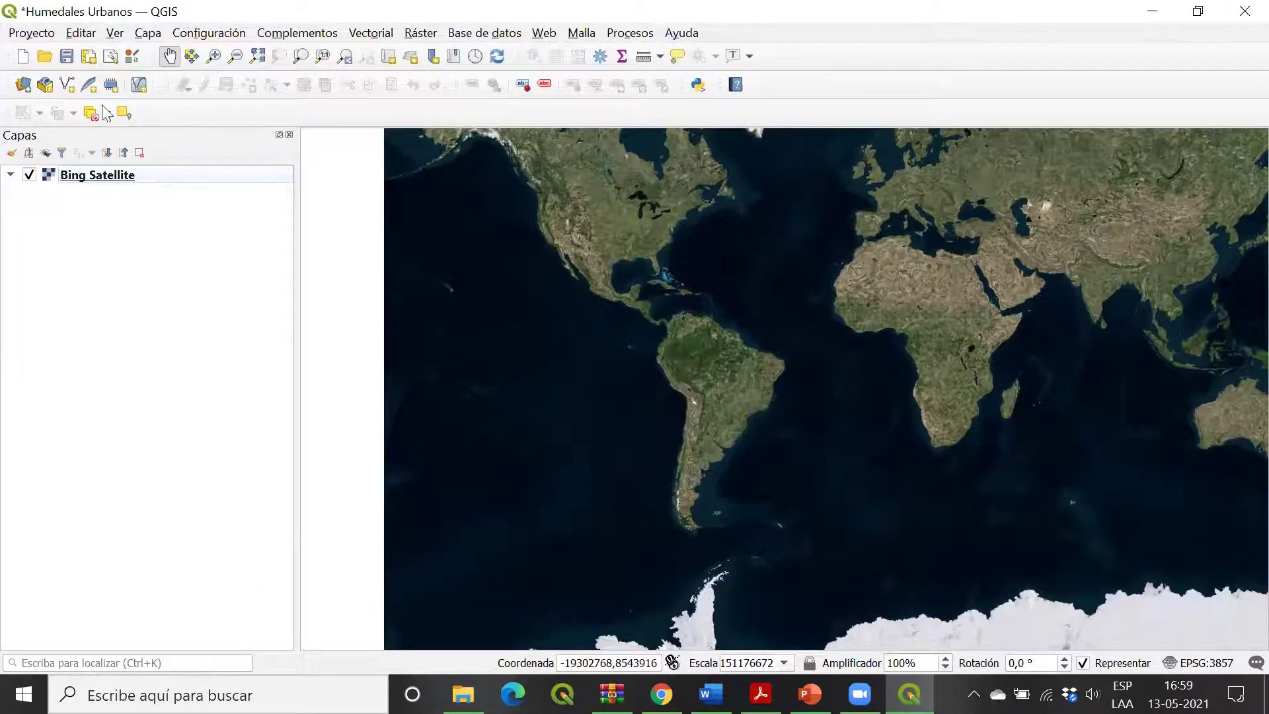
Step: Move the data source manager toolbar to the end of the first toolbar row
left_click_drag(13, 84, 803, 54)
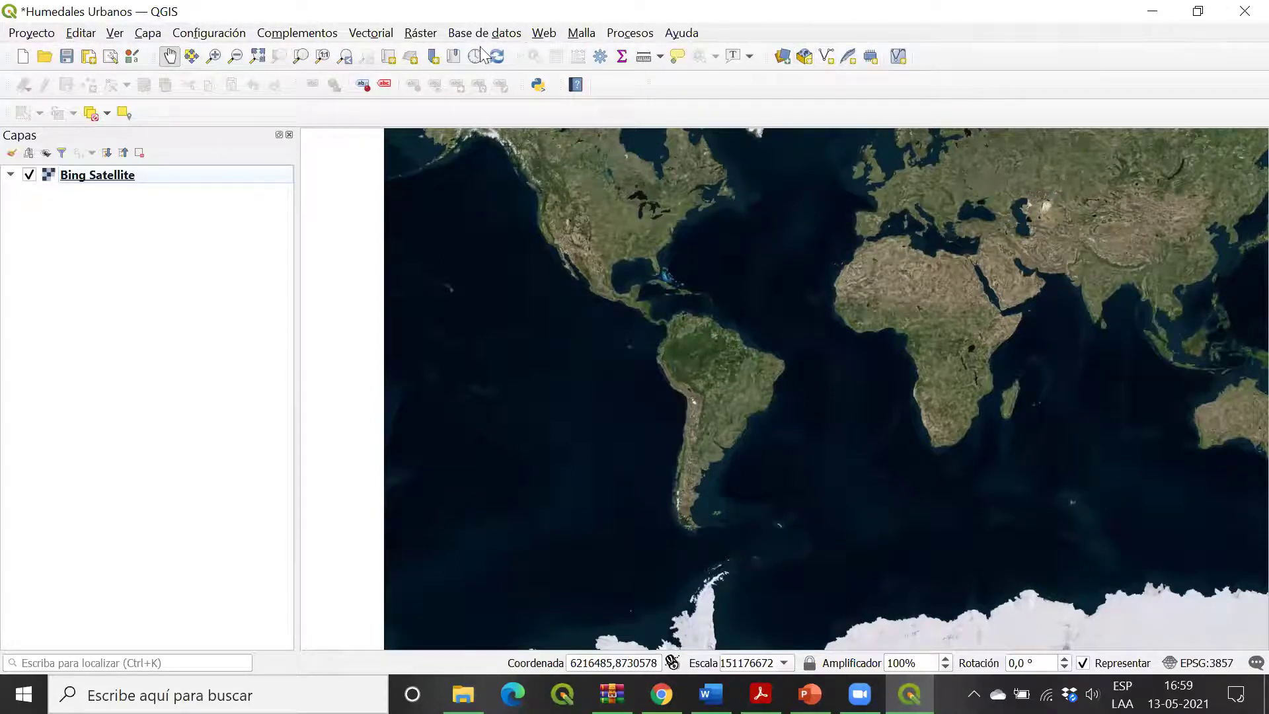
mouse_move(150, 54)
left_mouse_down()
mouse_move(133, 86)
mouse_move(150, 56)
mouse_move(170, 55)
left_mouse_up()
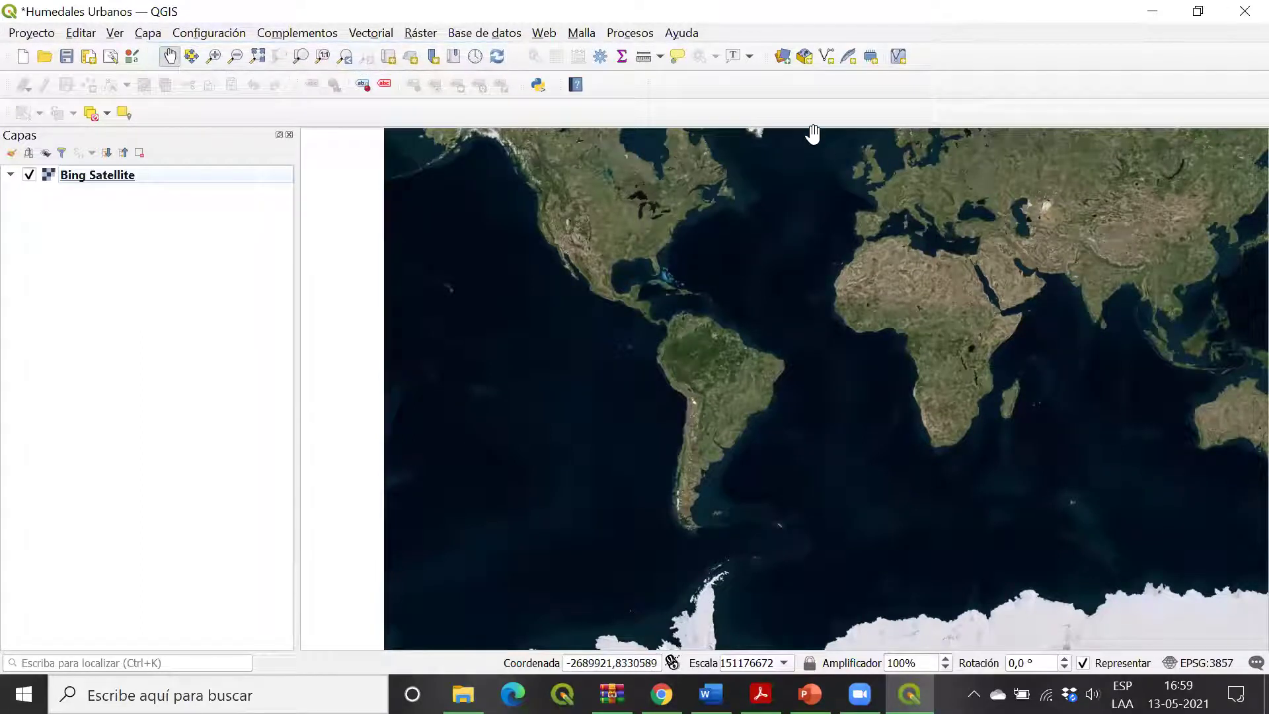
Step: Examine the lists of available panels and toolbars and which of them are enabled
right_click(933, 51)
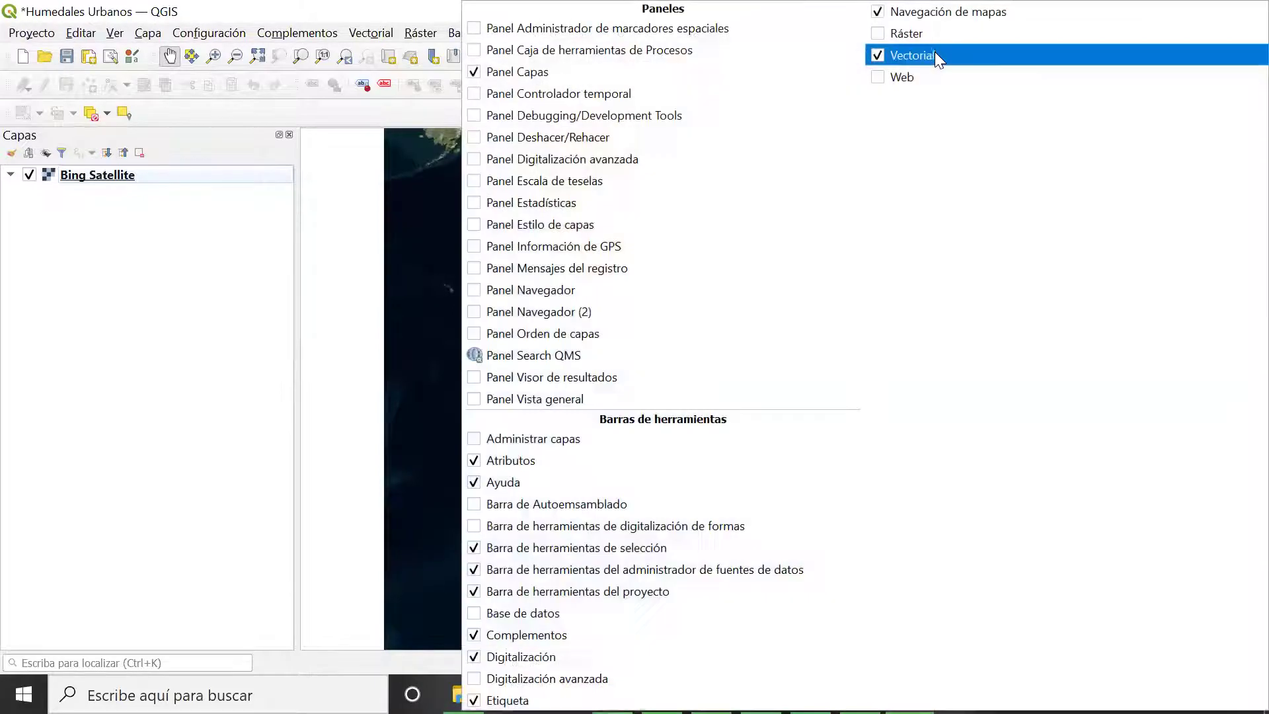
left_click(425, 117)
right_click(964, 75)
left_click(271, 263)
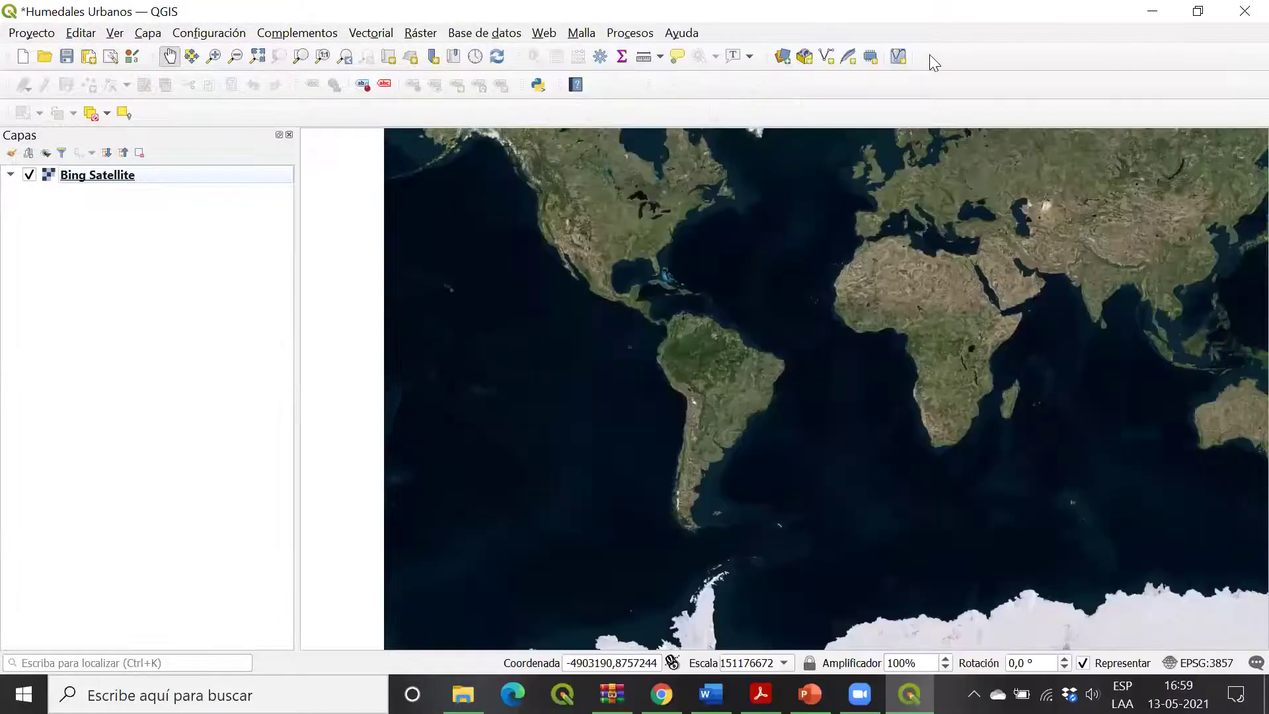
right_click(1007, 60)
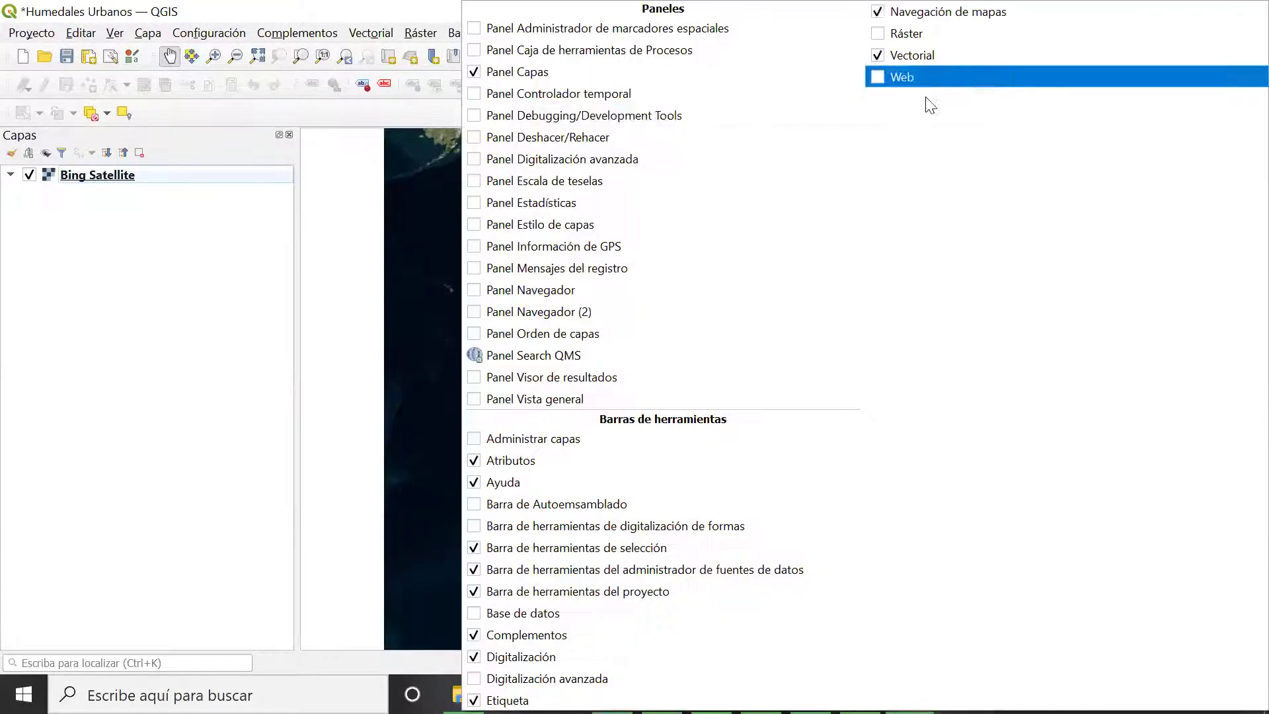
left_click(241, 317)
left_click(125, 36)
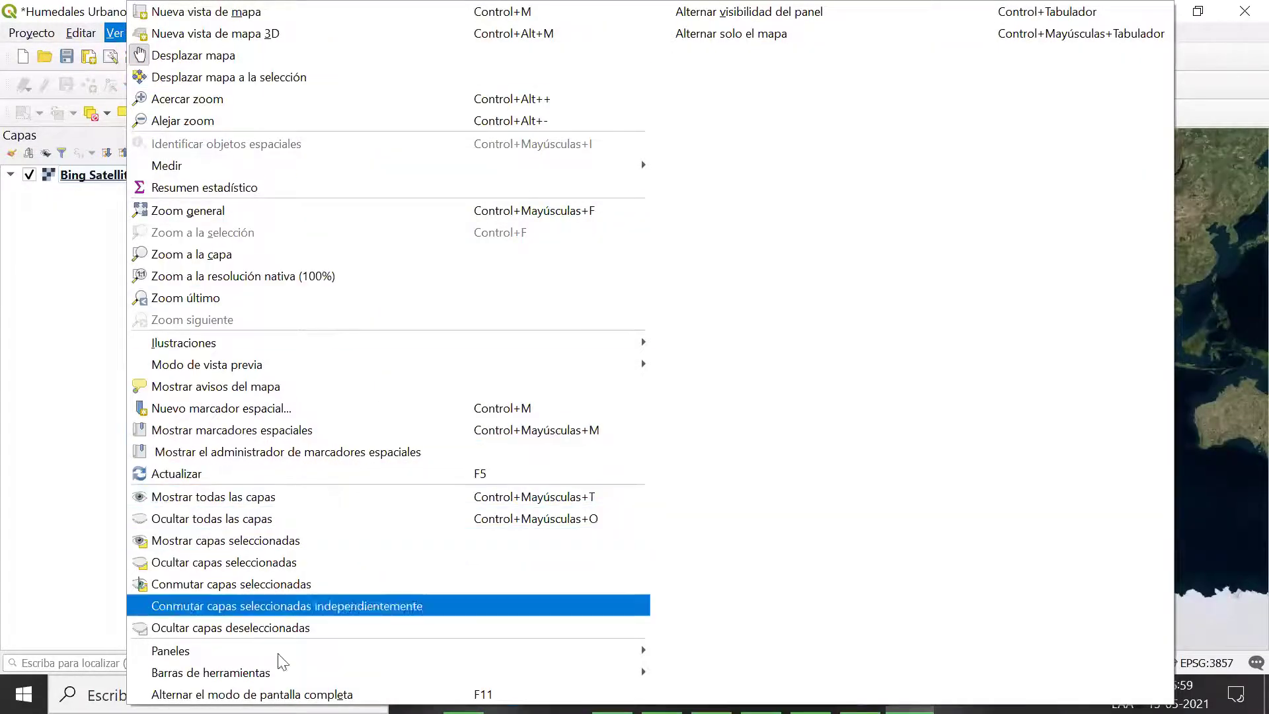
mouse_move(218, 672)
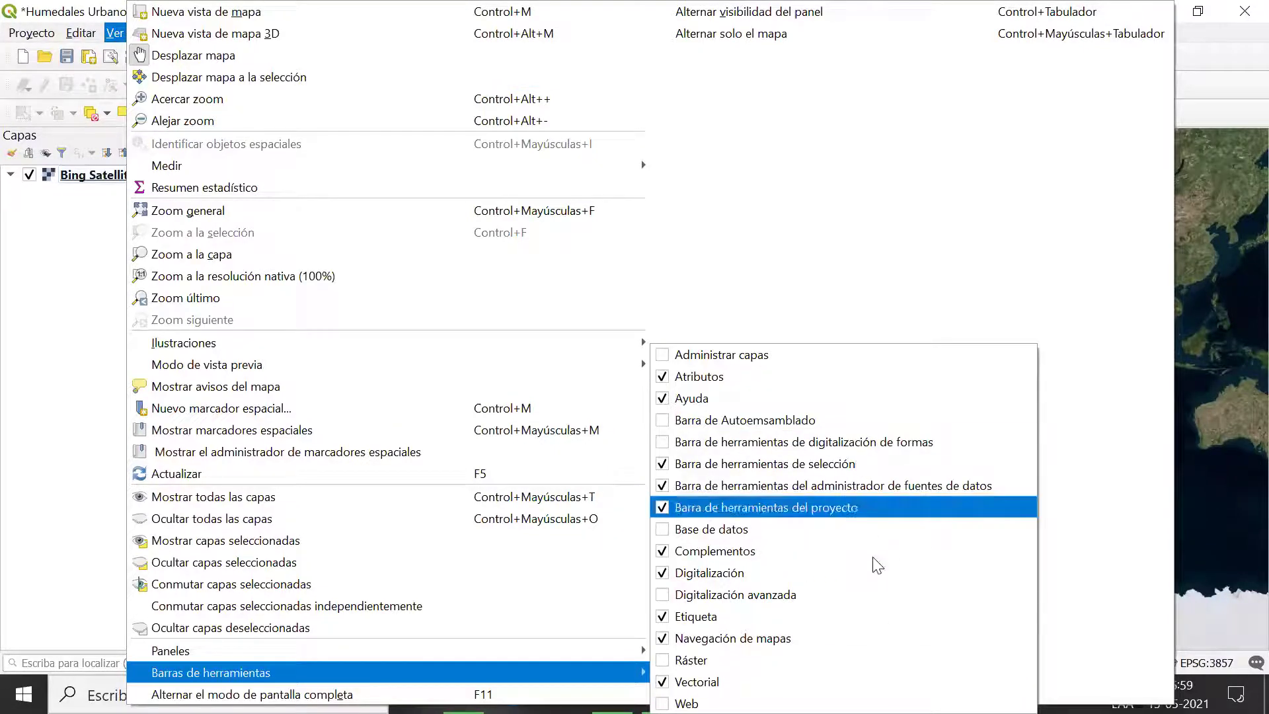
left_click(38, 358)
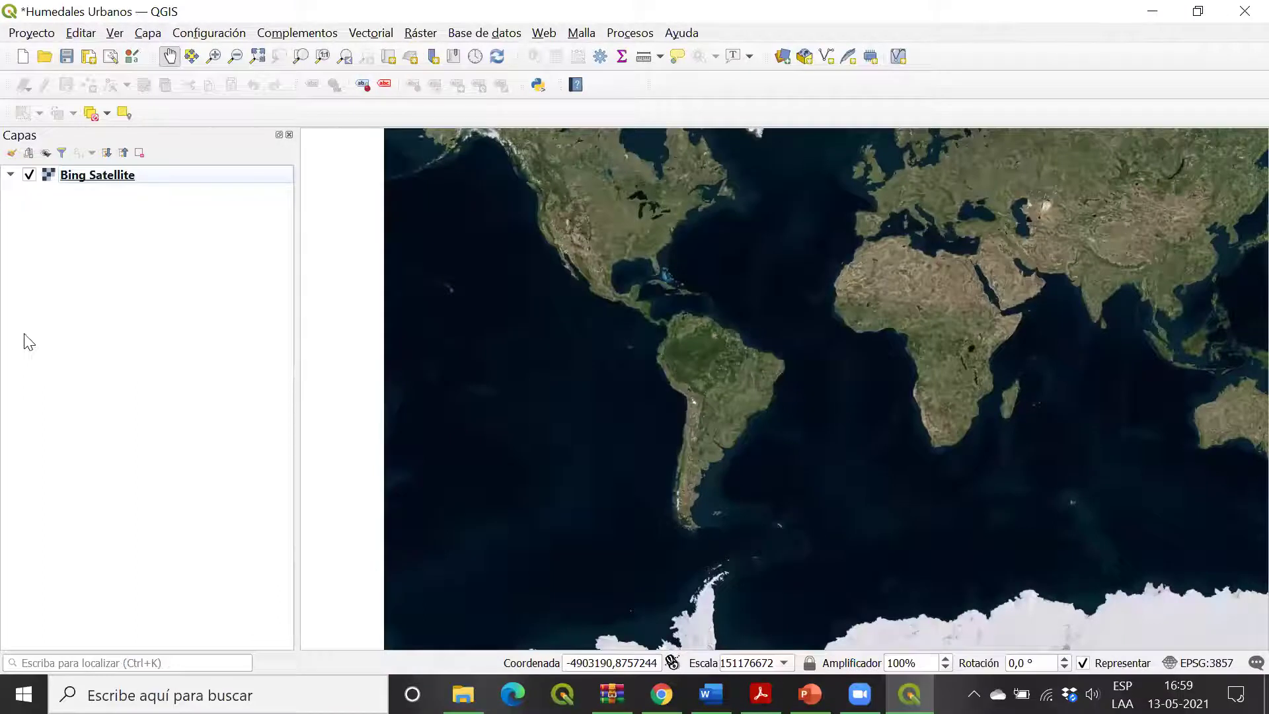
right_click(976, 50)
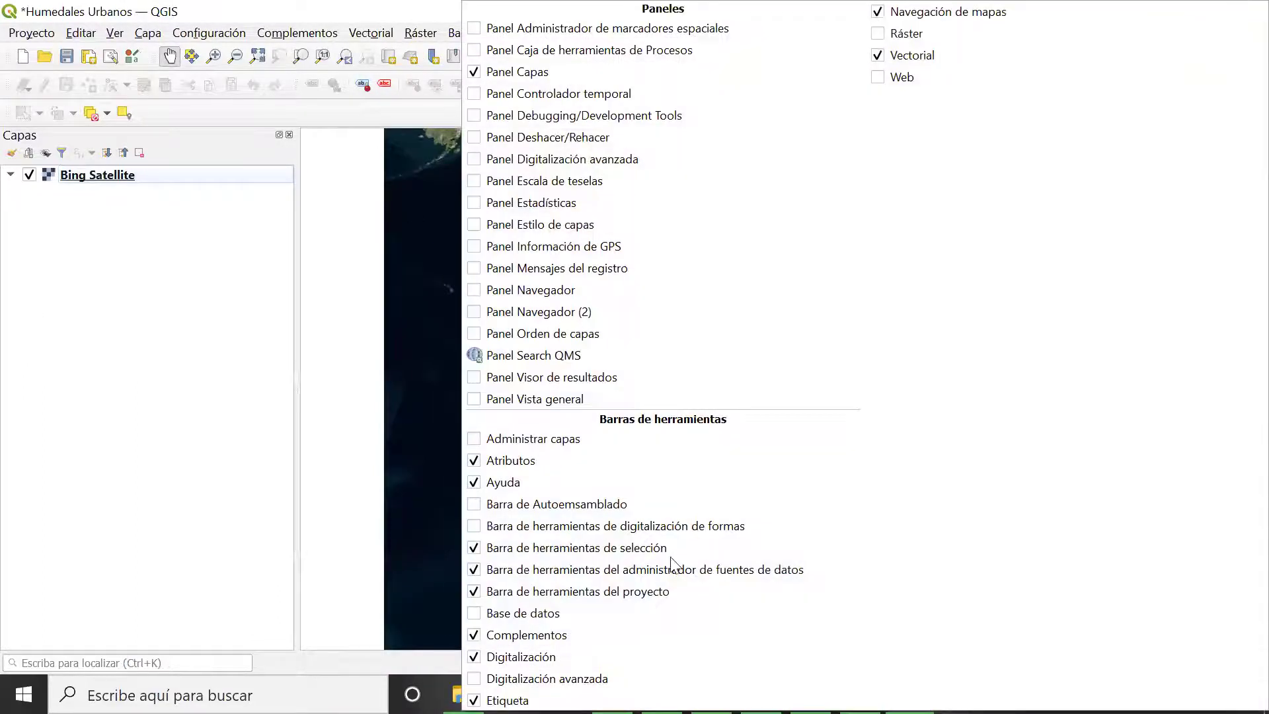
left_click(232, 351)
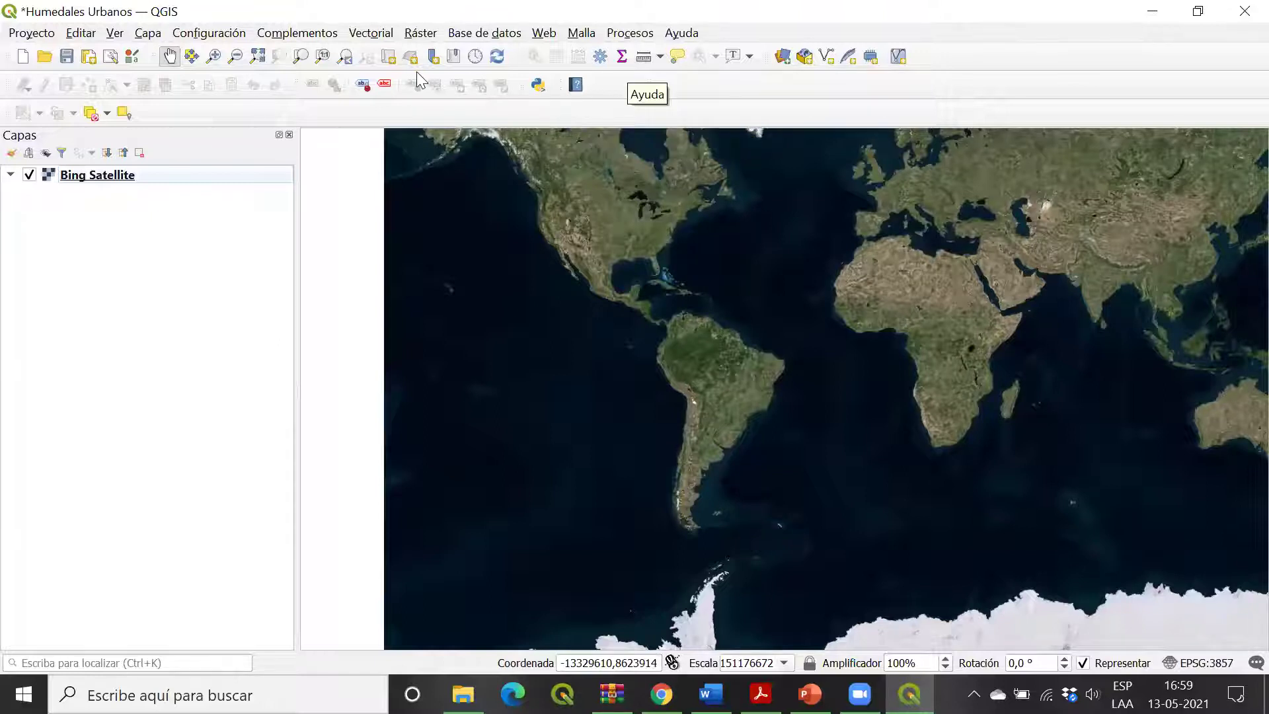
Step: Open the Data Source Manager and expand the C:\ drive down to the personal home folder under Users
left_click(782, 60)
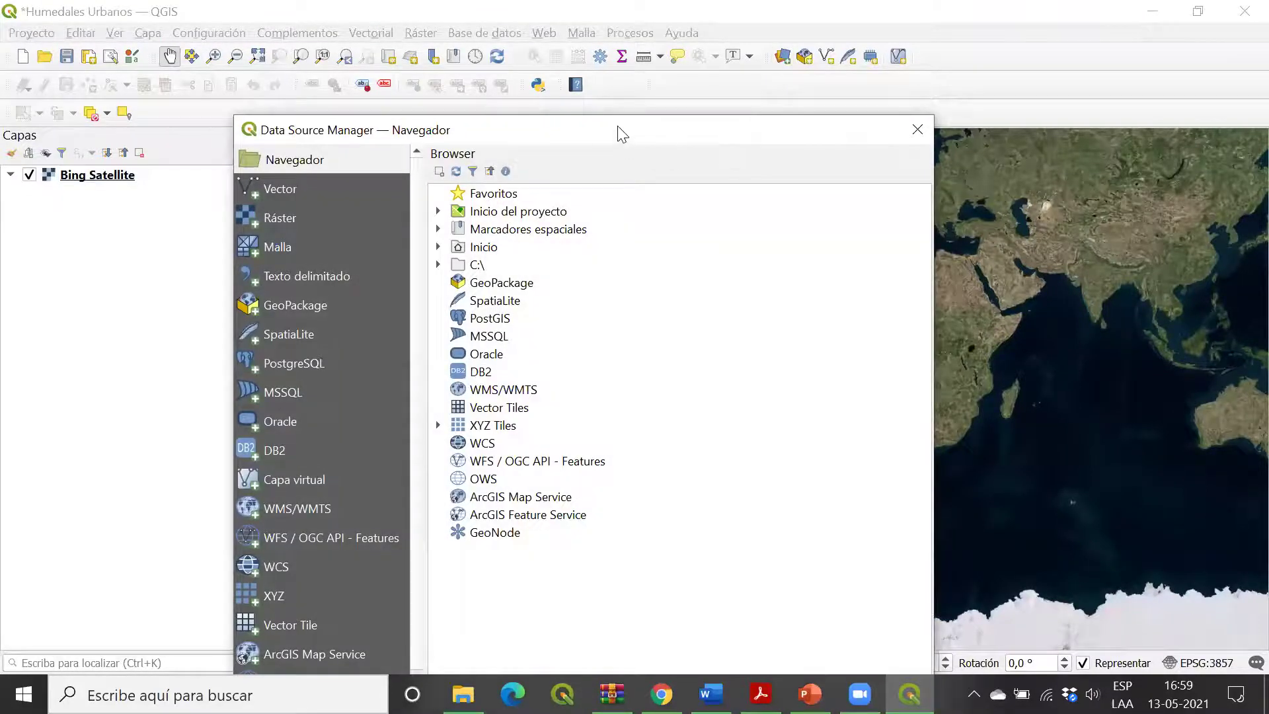
left_click_drag(619, 127, 632, 84)
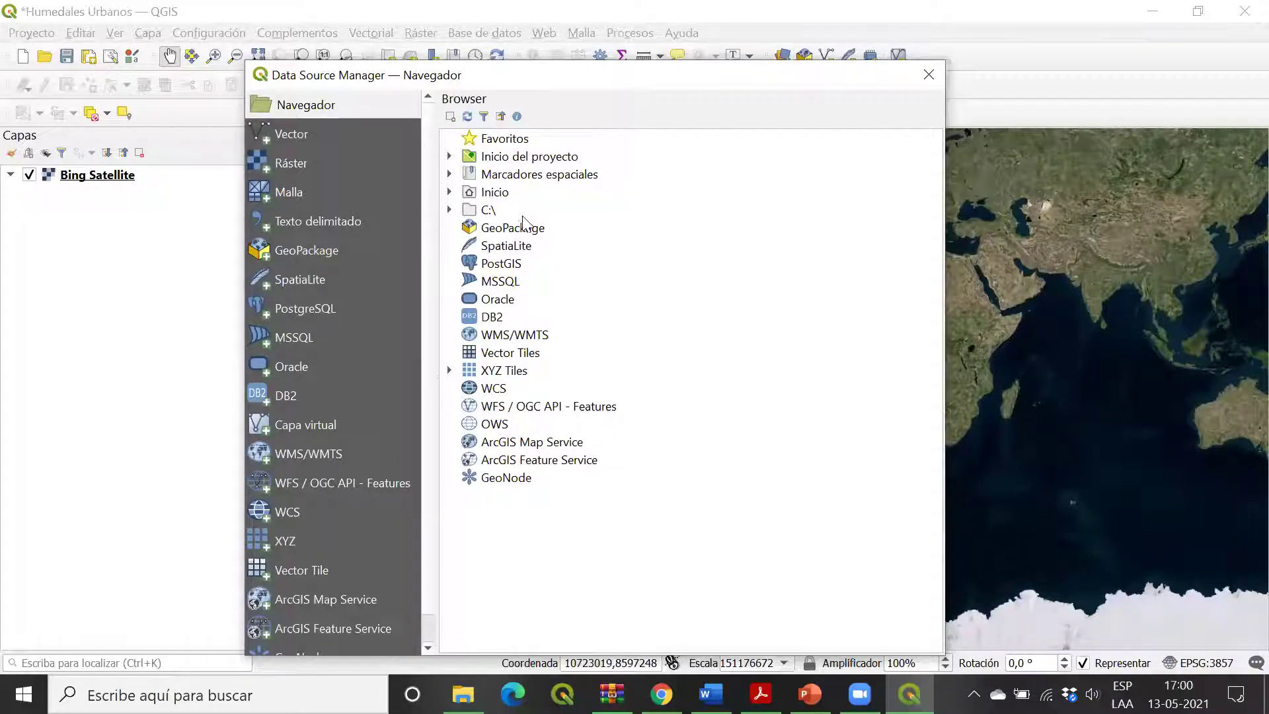
left_click(450, 210)
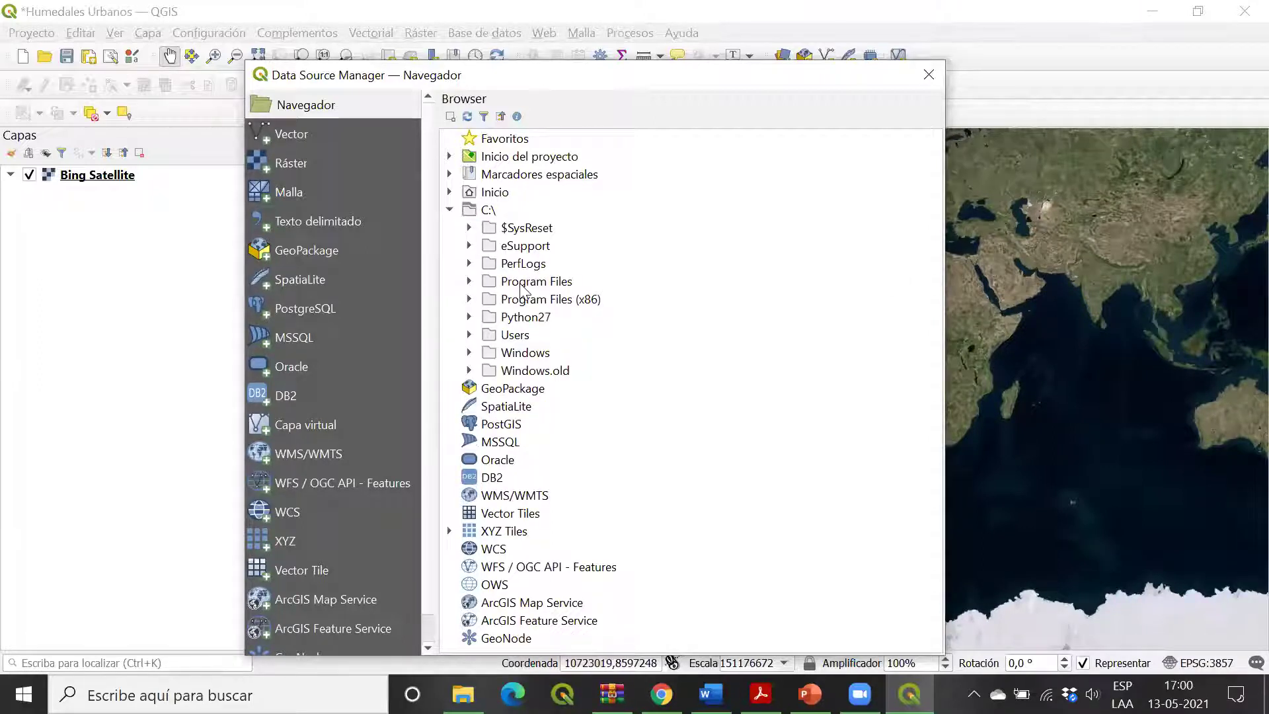
left_click(469, 335)
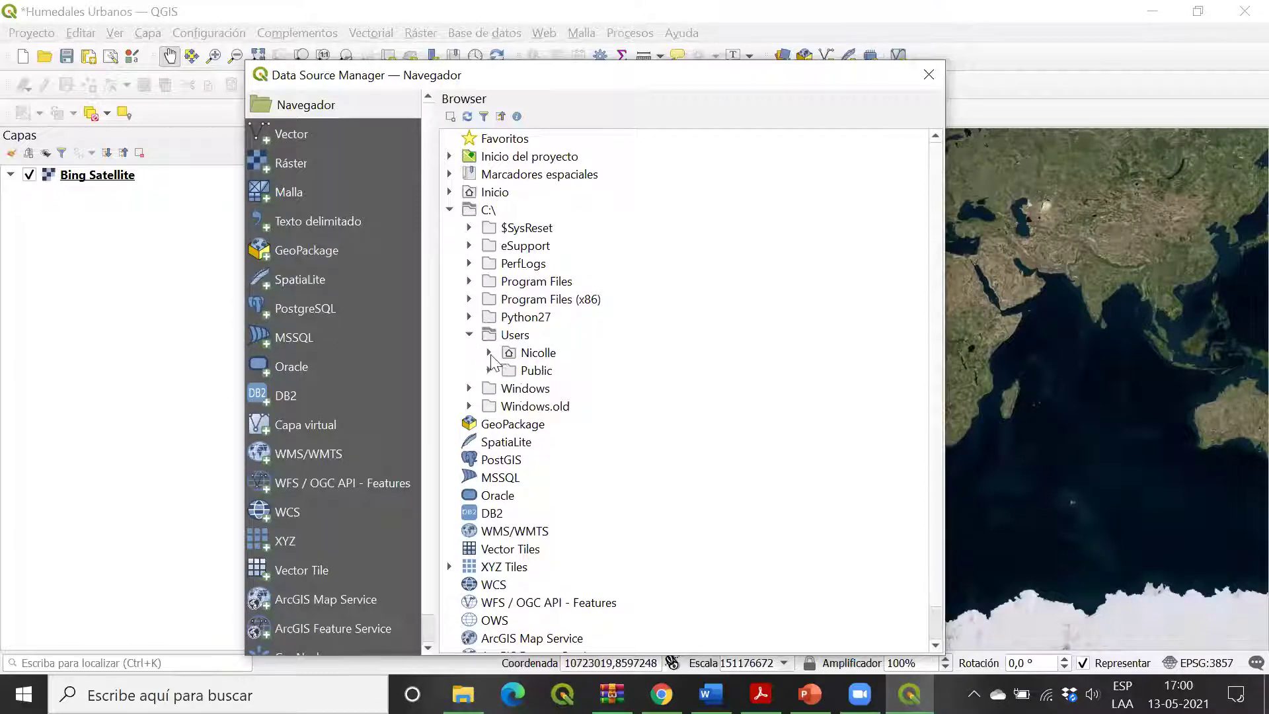
left_click(489, 352)
left_click(562, 393)
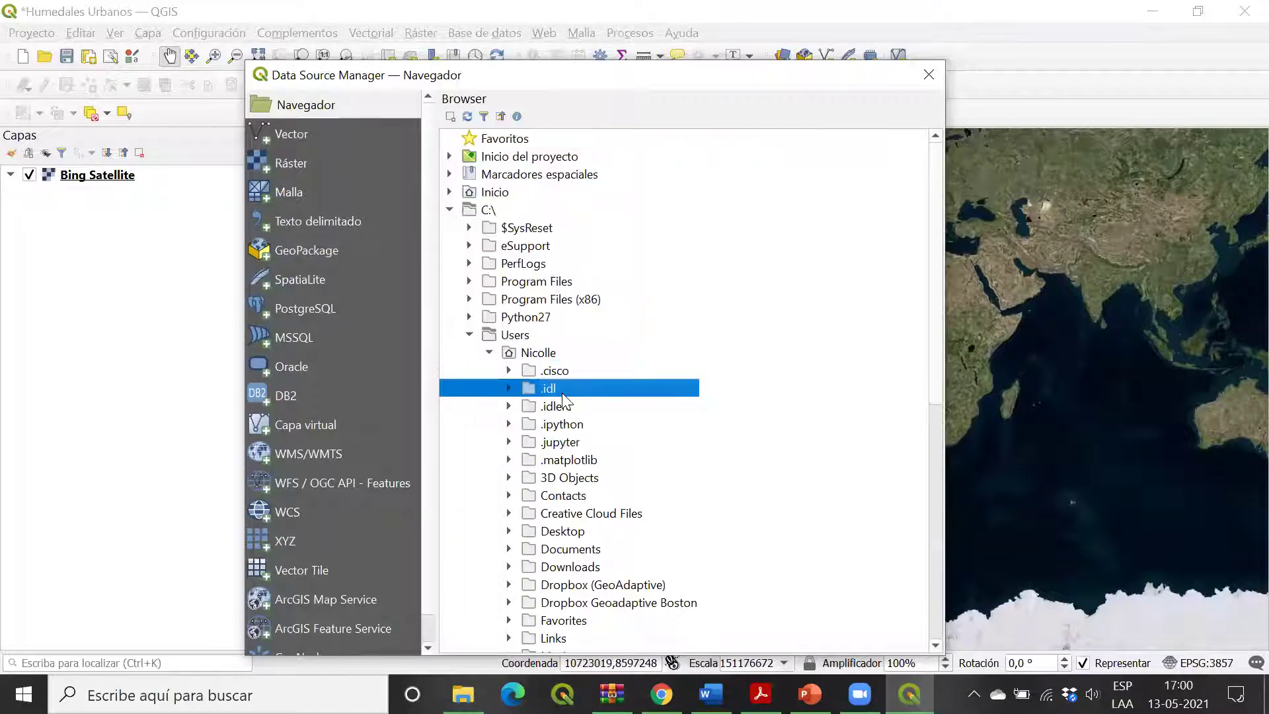
left_click_drag(435, 215, 436, 215)
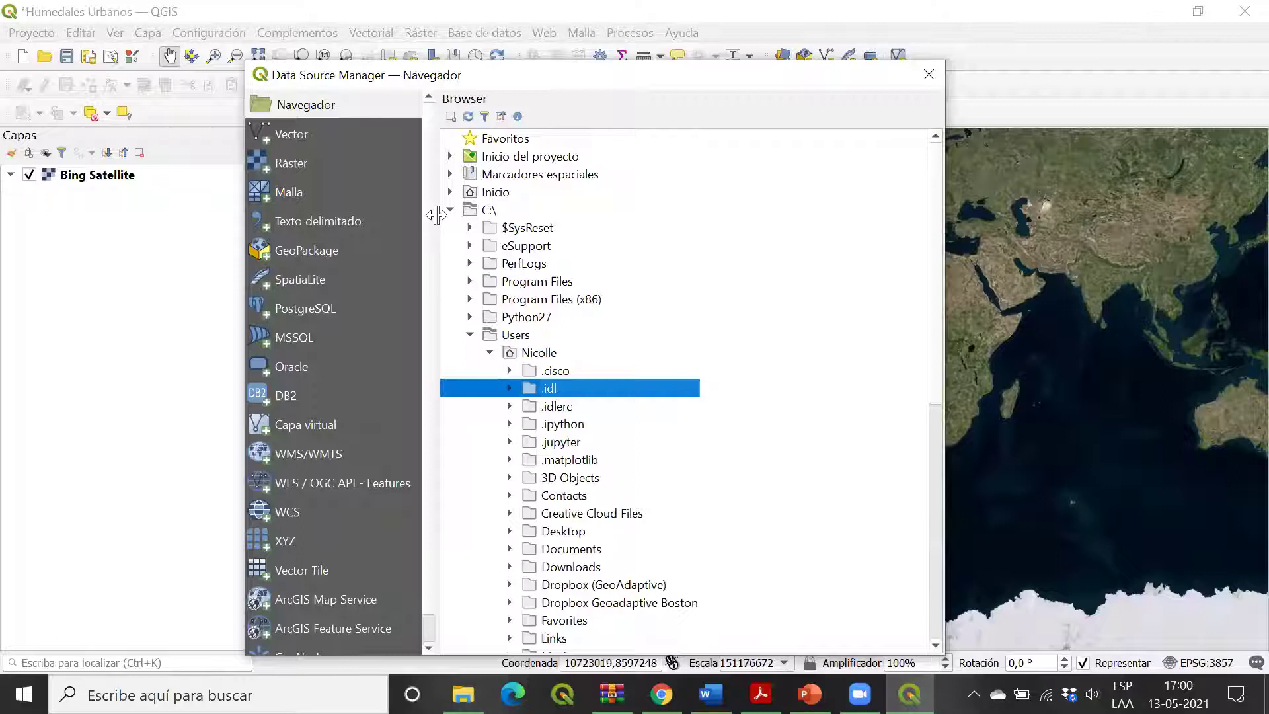
left_click(512, 351)
Step: Expand Desktop and its Materiales folder in the browser and select the Capas_Informacion folder
scroll(603, 410, "down", 5)
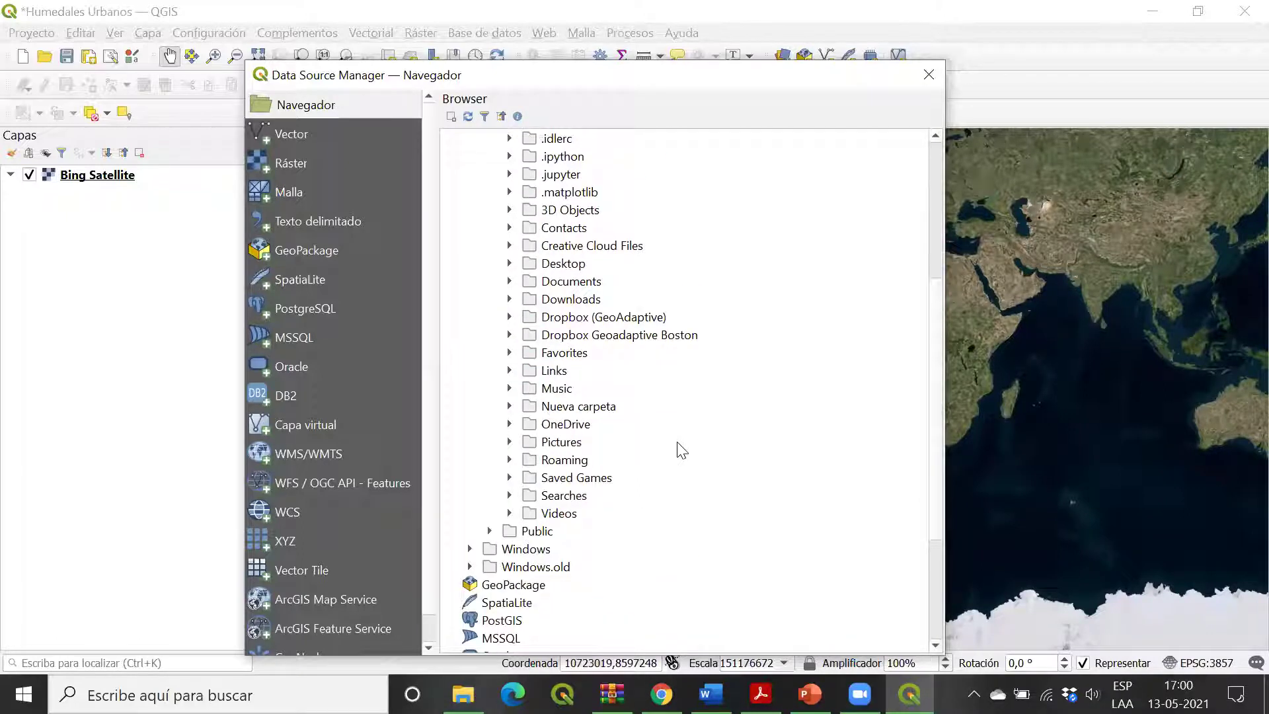
left_click(509, 264)
left_click(587, 287)
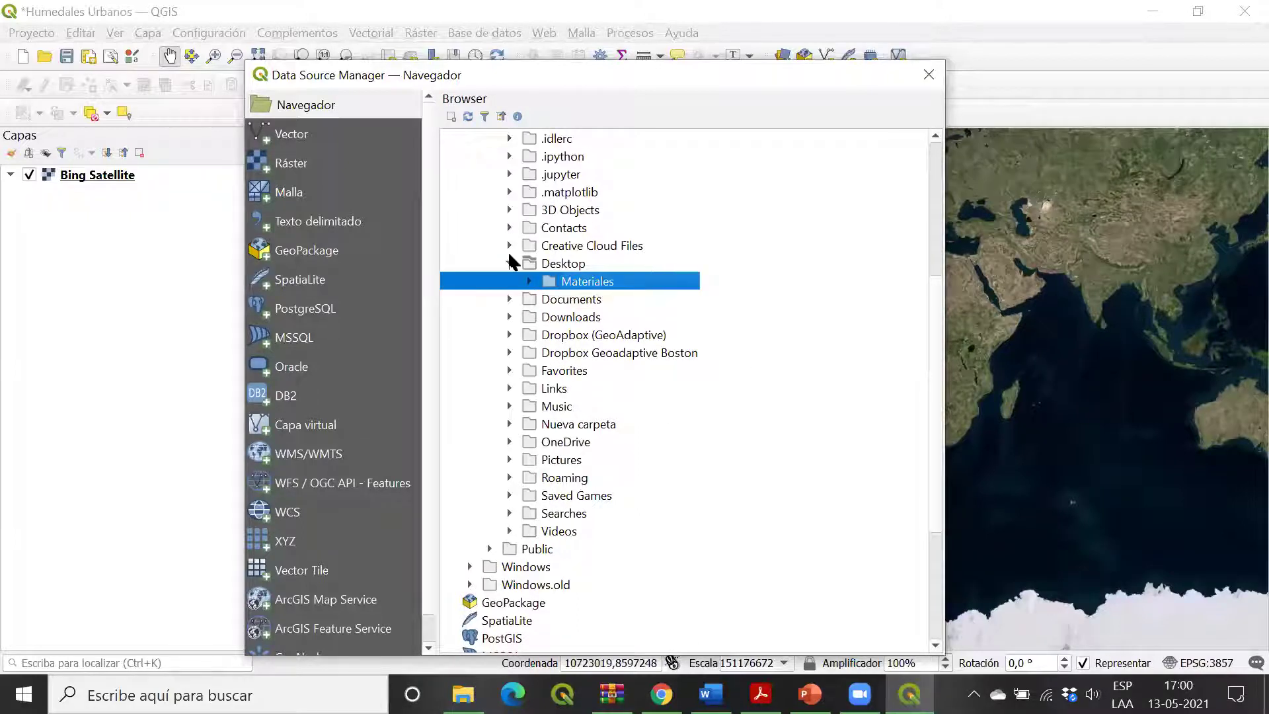
left_click(531, 281)
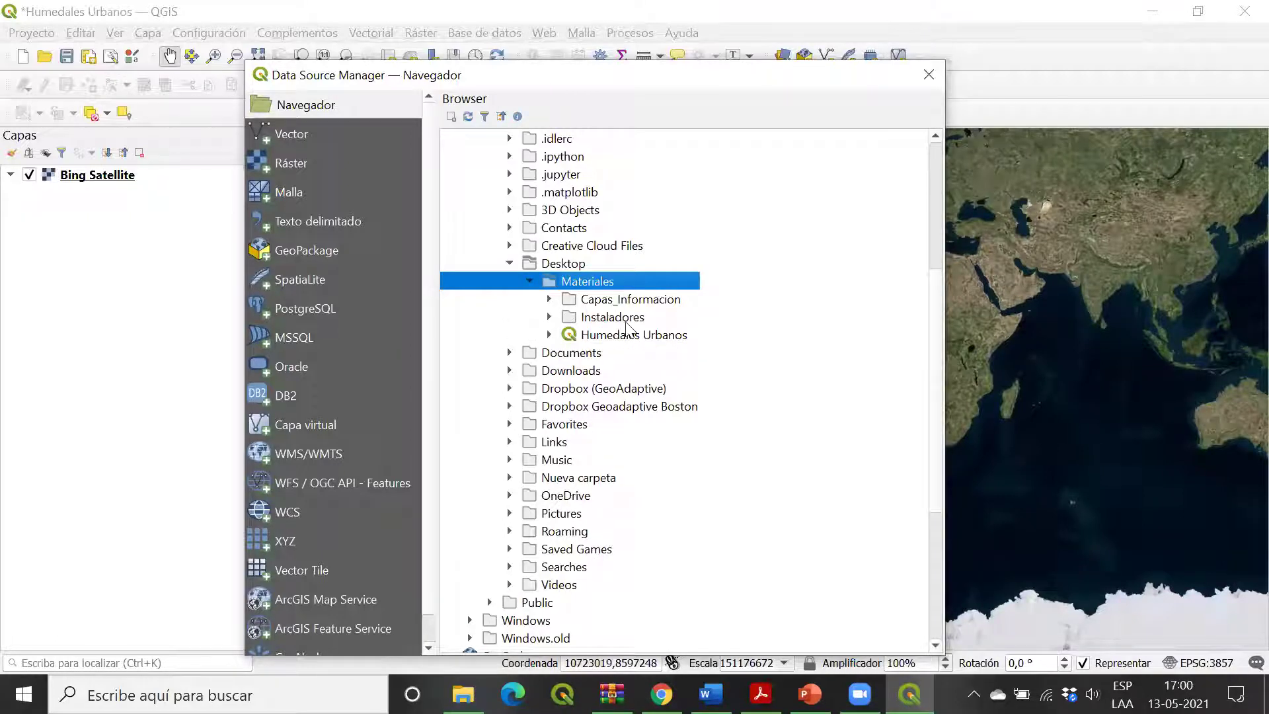
left_click(624, 299)
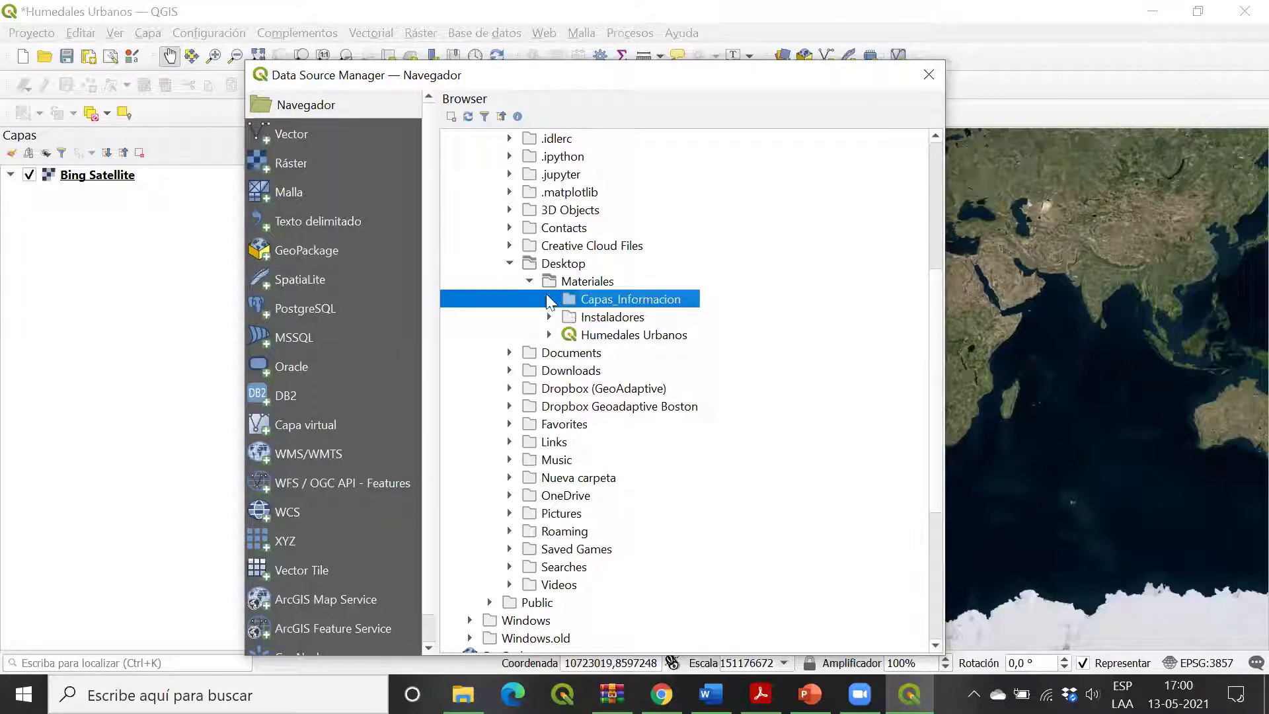
Step: Expand the Capas_Informacion folder and add DivisionPoliticaAdministrativa2019.shp to the project
left_click(549, 299)
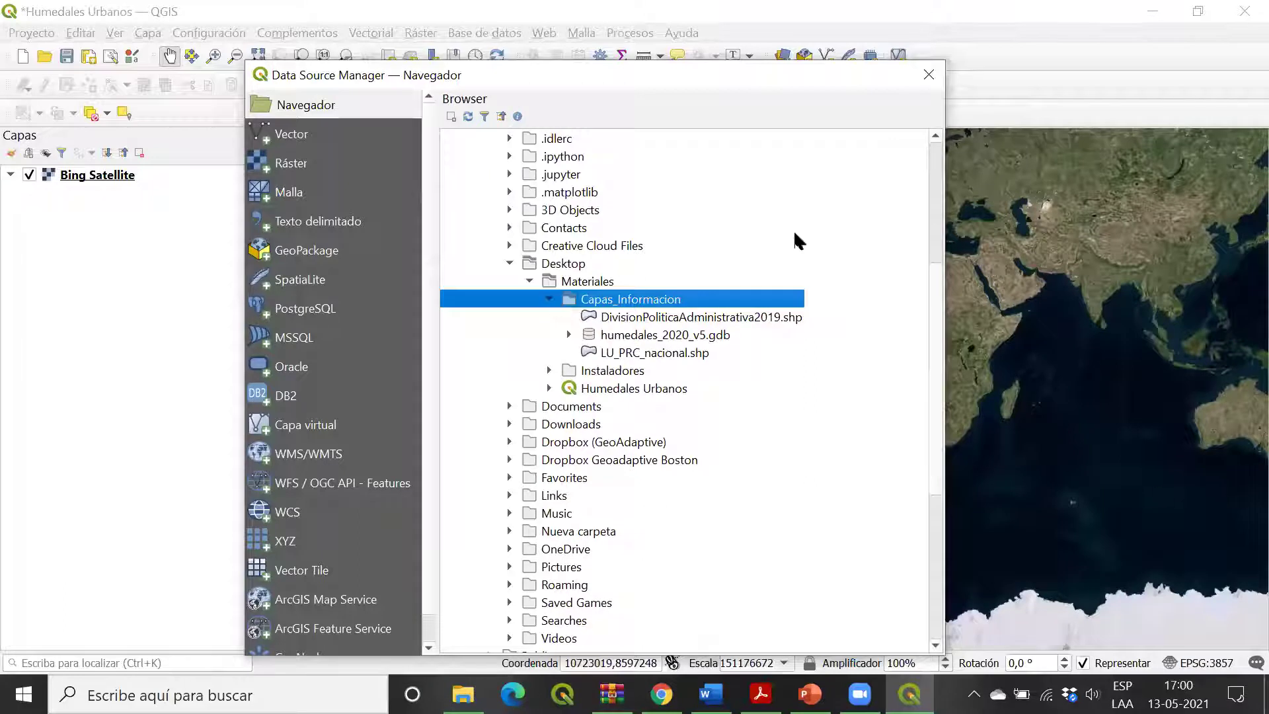
left_click(691, 341)
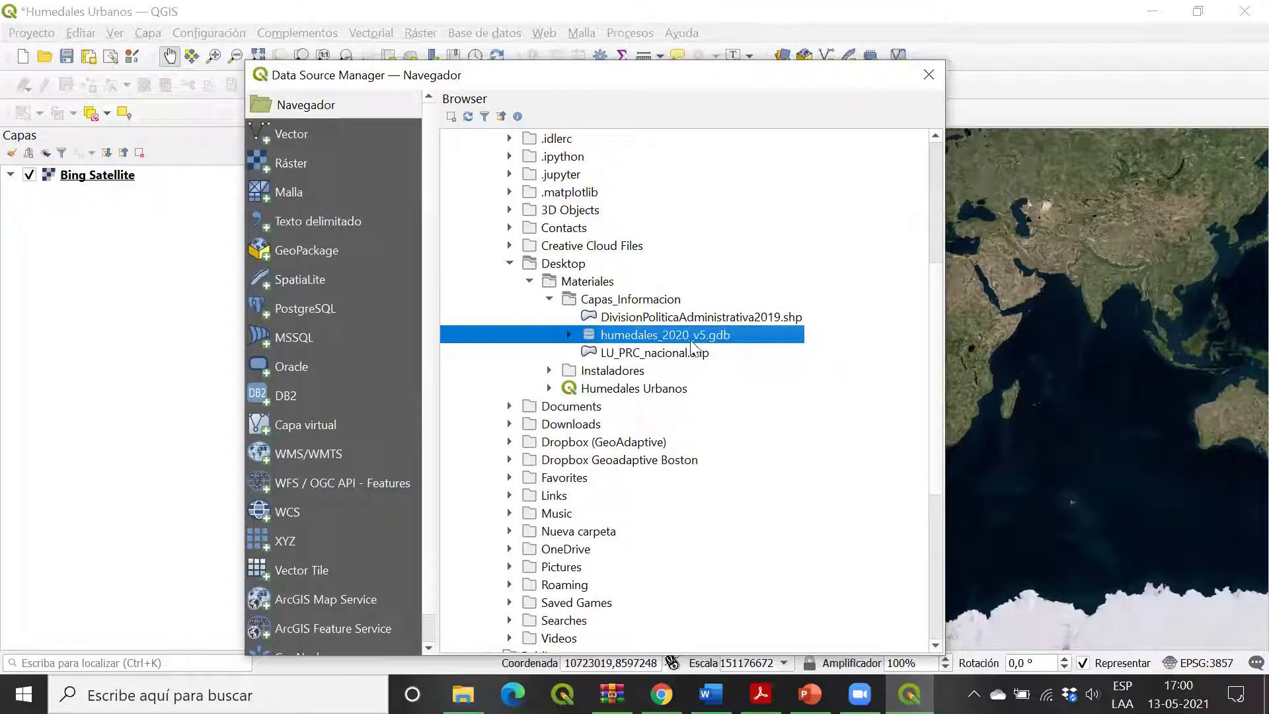
left_click(779, 321)
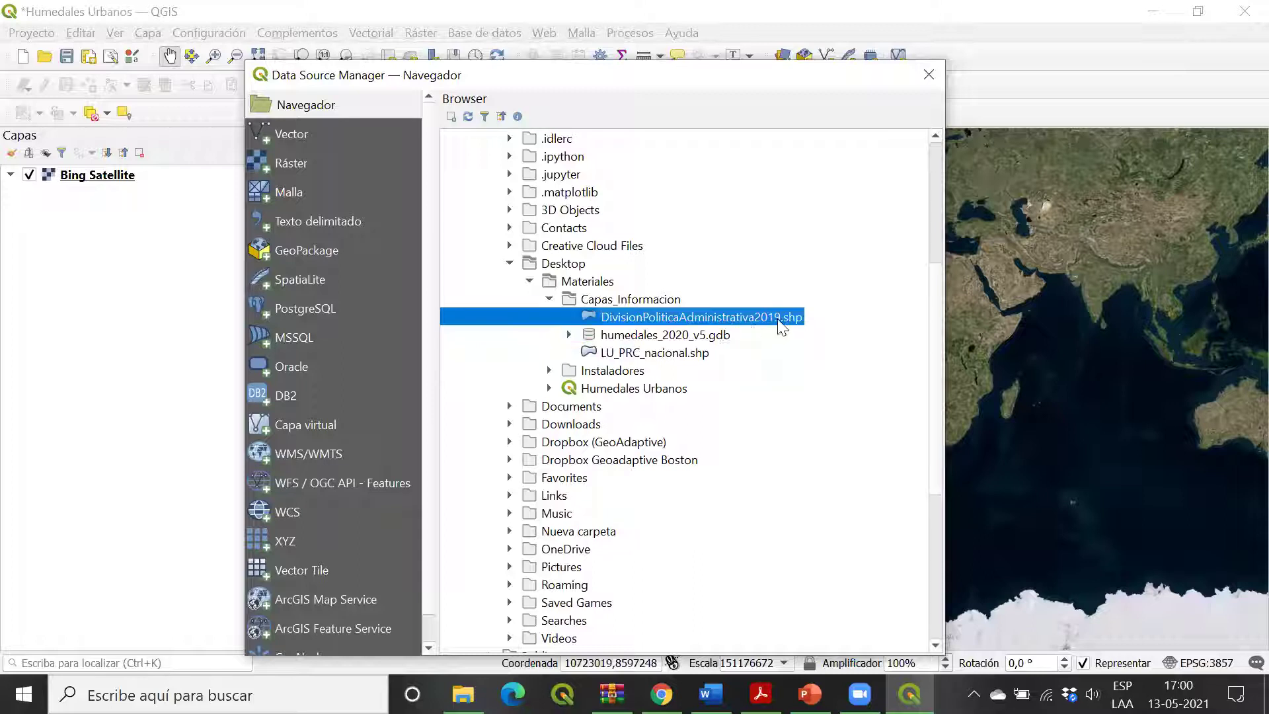
left_click(696, 353)
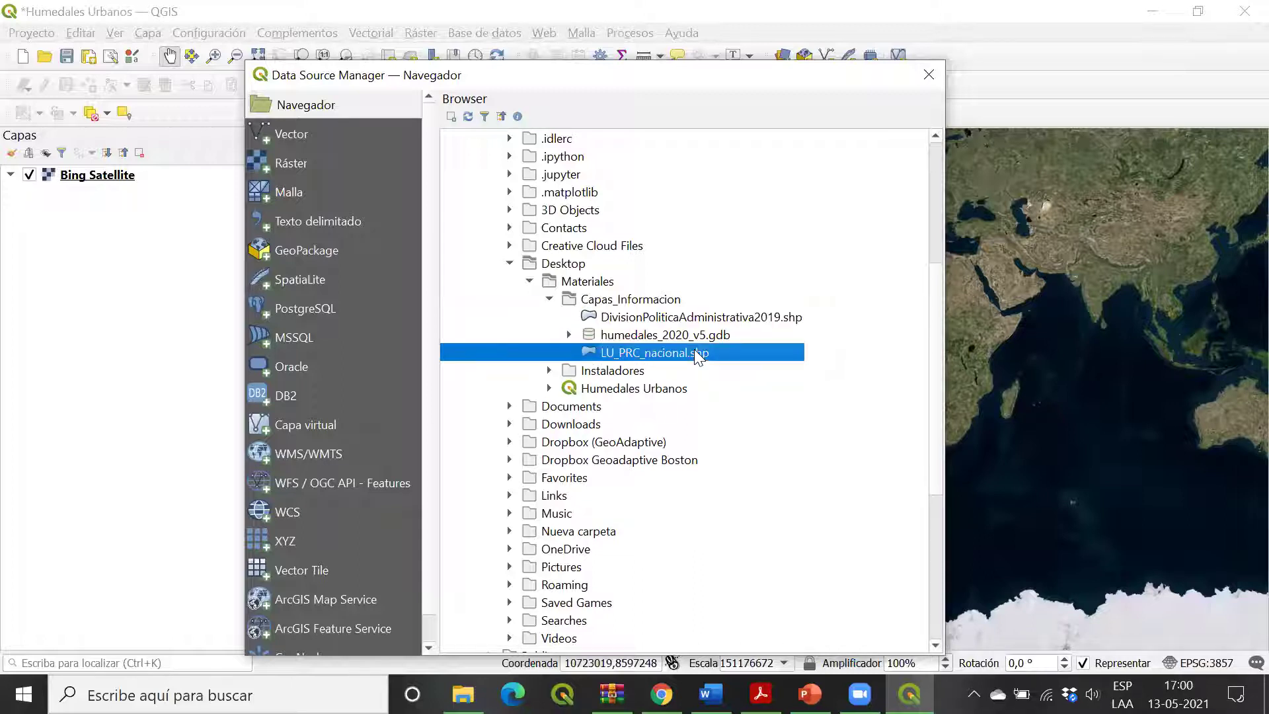
left_click(704, 320)
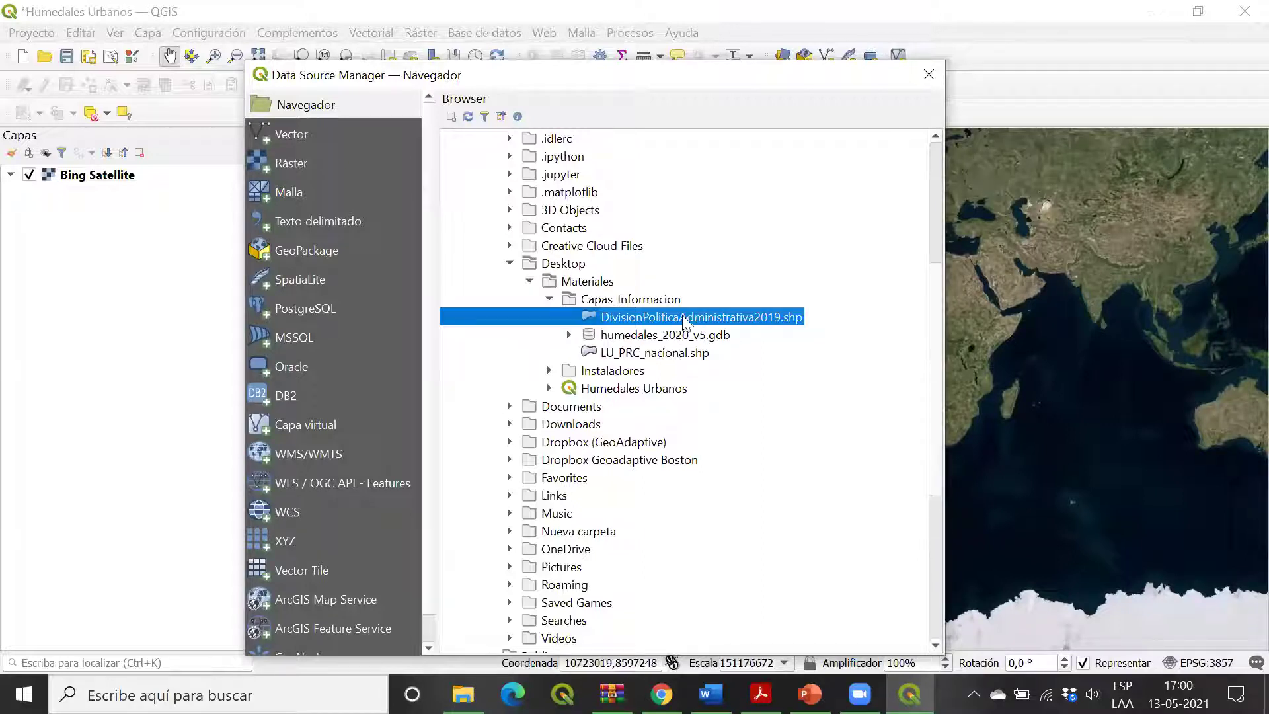
left_click_drag(704, 320, 705, 324)
right_click(704, 321)
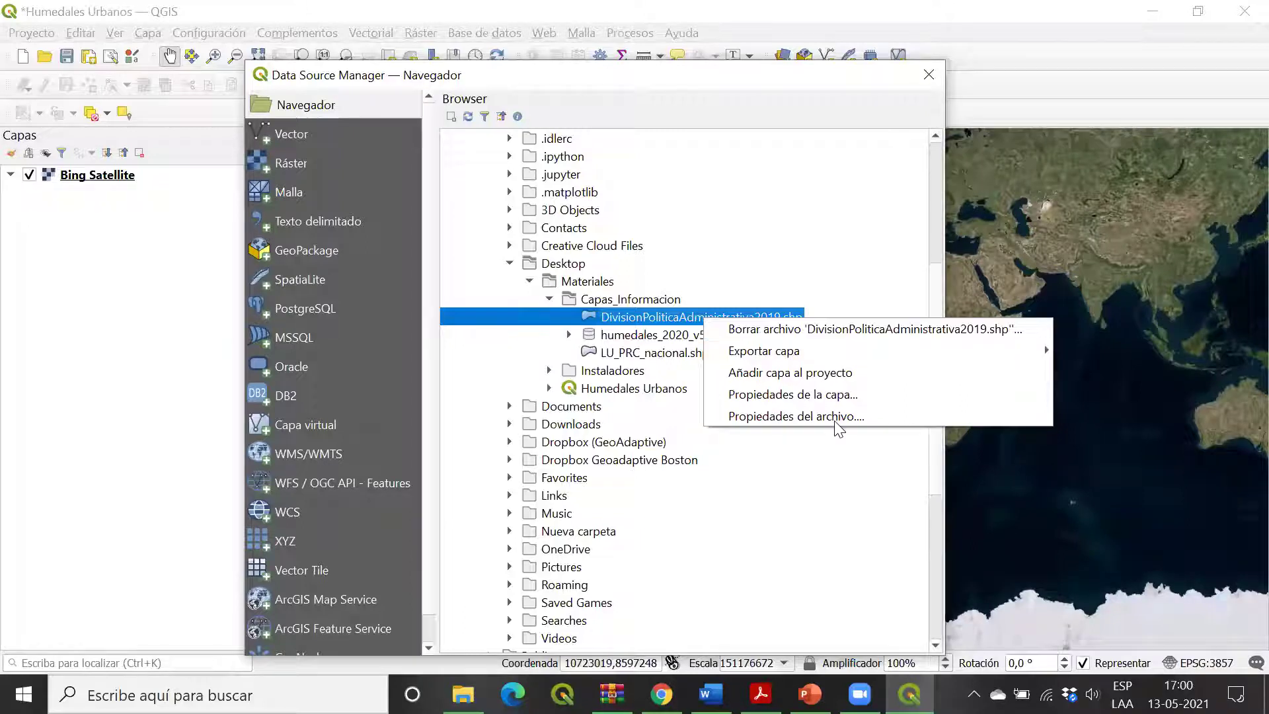
left_click(848, 375)
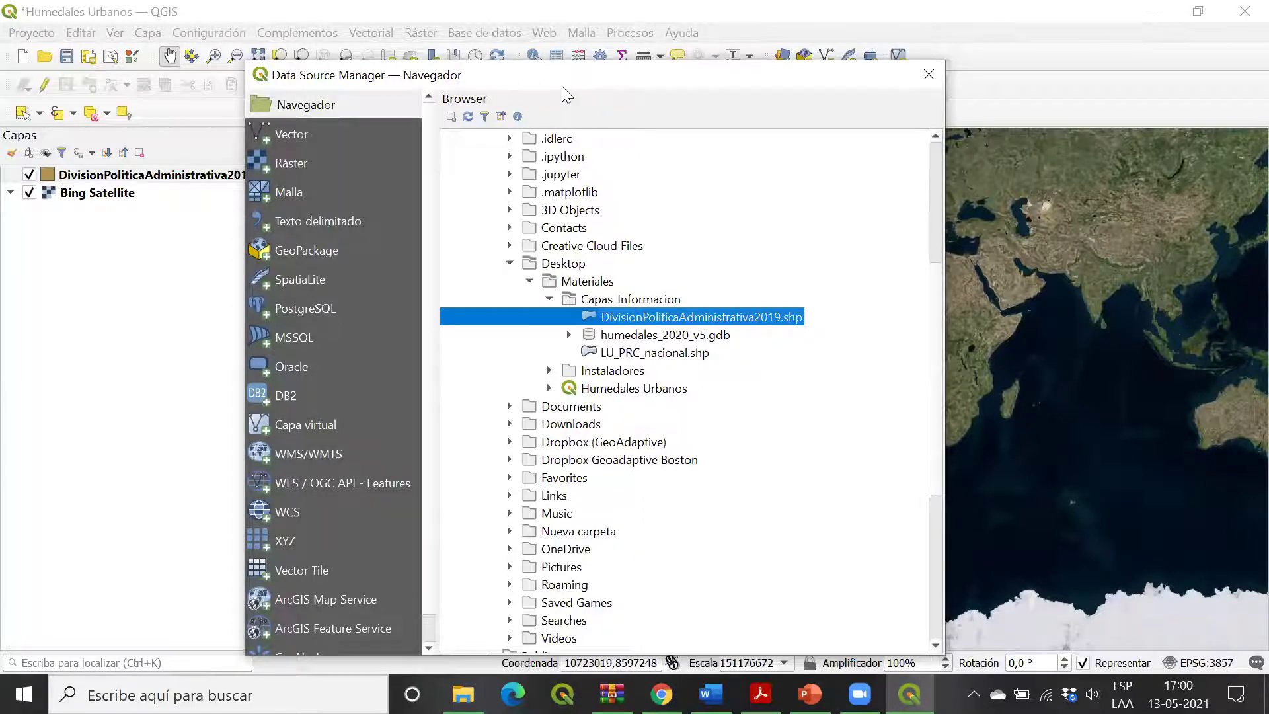
Step: Move the Data Source Manager aside to check the map, bring it back, and add LU_PRC_nacional.shp to the project
left_click_drag(562, 86, 138, 407)
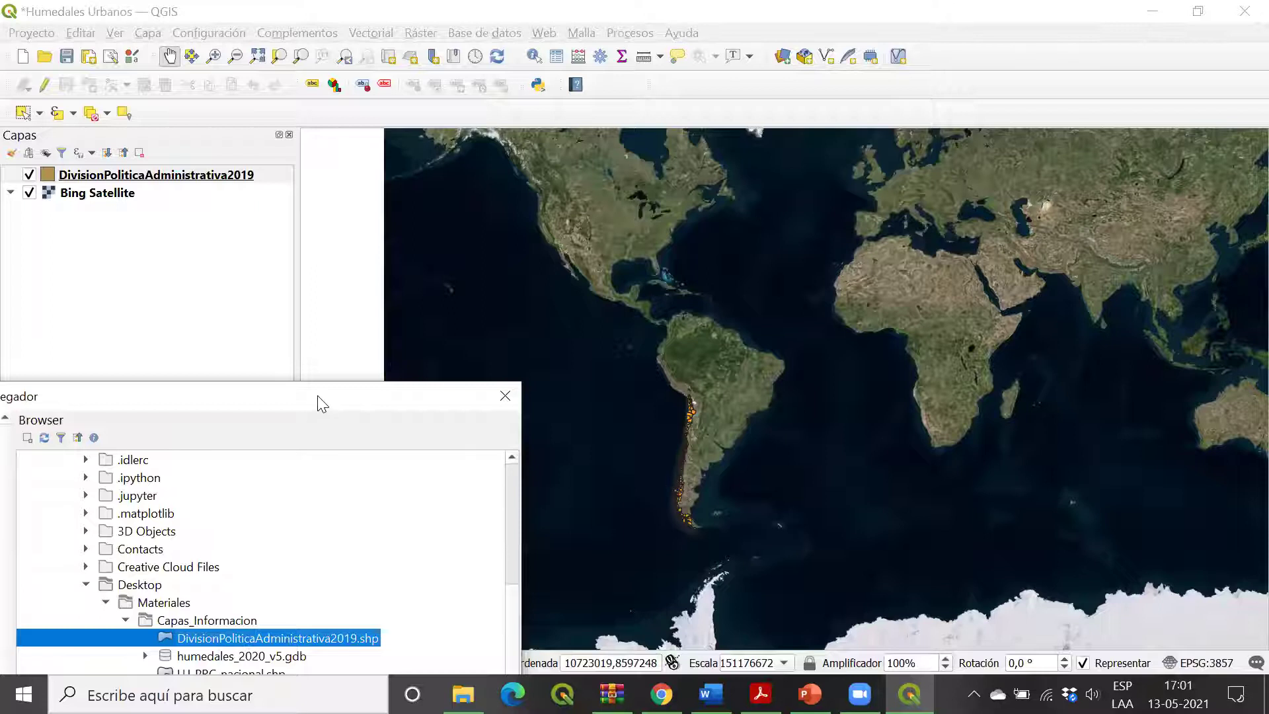
left_click_drag(316, 392, 692, 71)
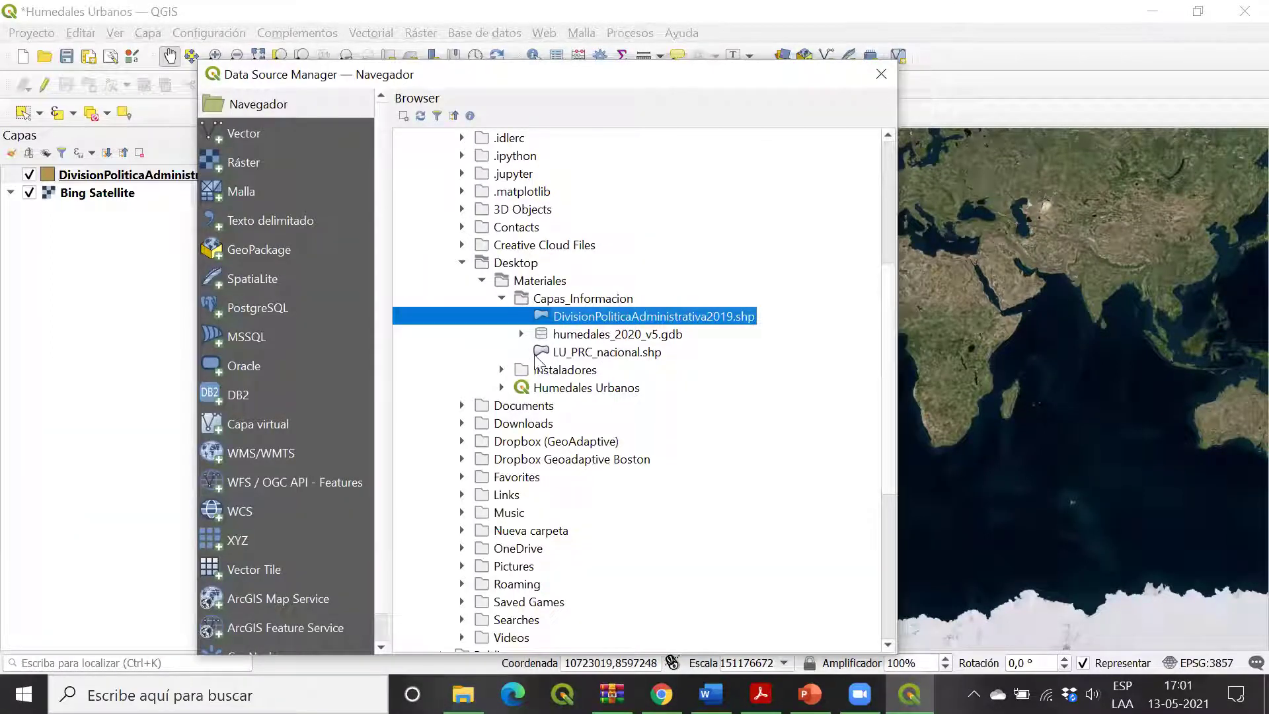
left_click(558, 352)
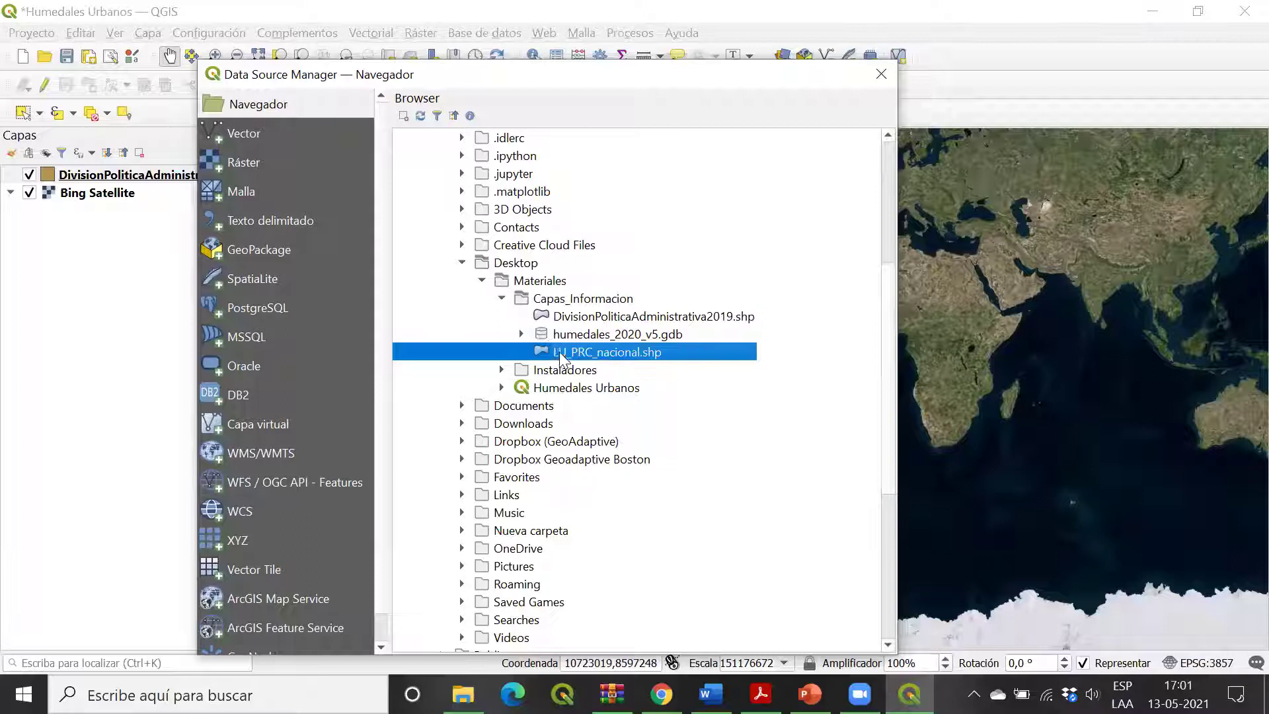
right_click(618, 352)
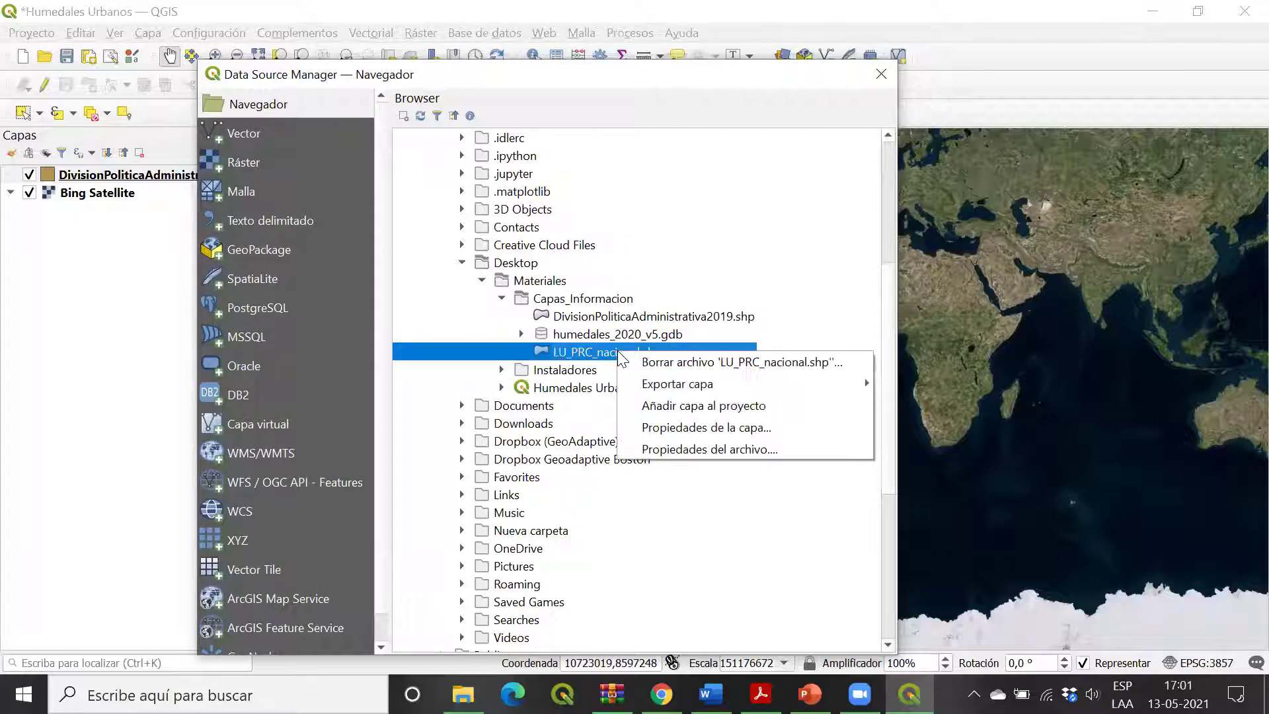
left_click(731, 411)
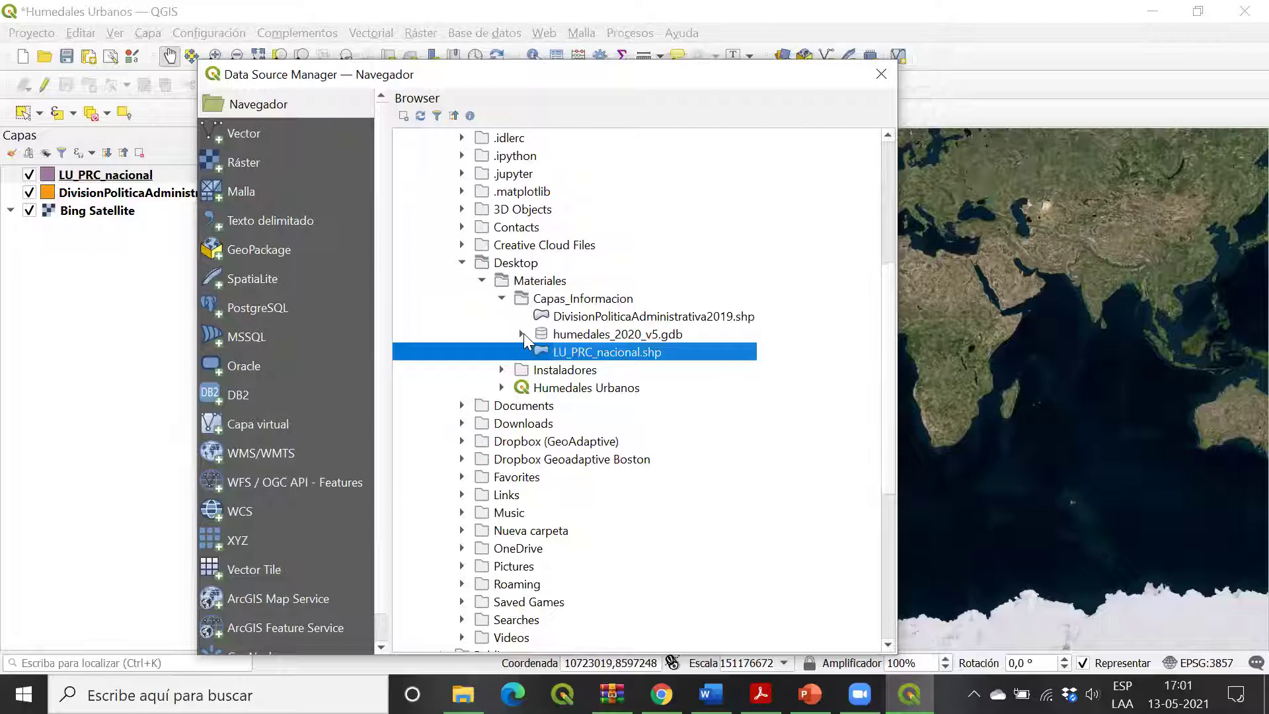
Step: Expand the humedales_2020_v5.gdb geodatabase, add its inventario_humedales_mma_v5 layer to the project, and close the Data Source Manager
left_click(670, 335)
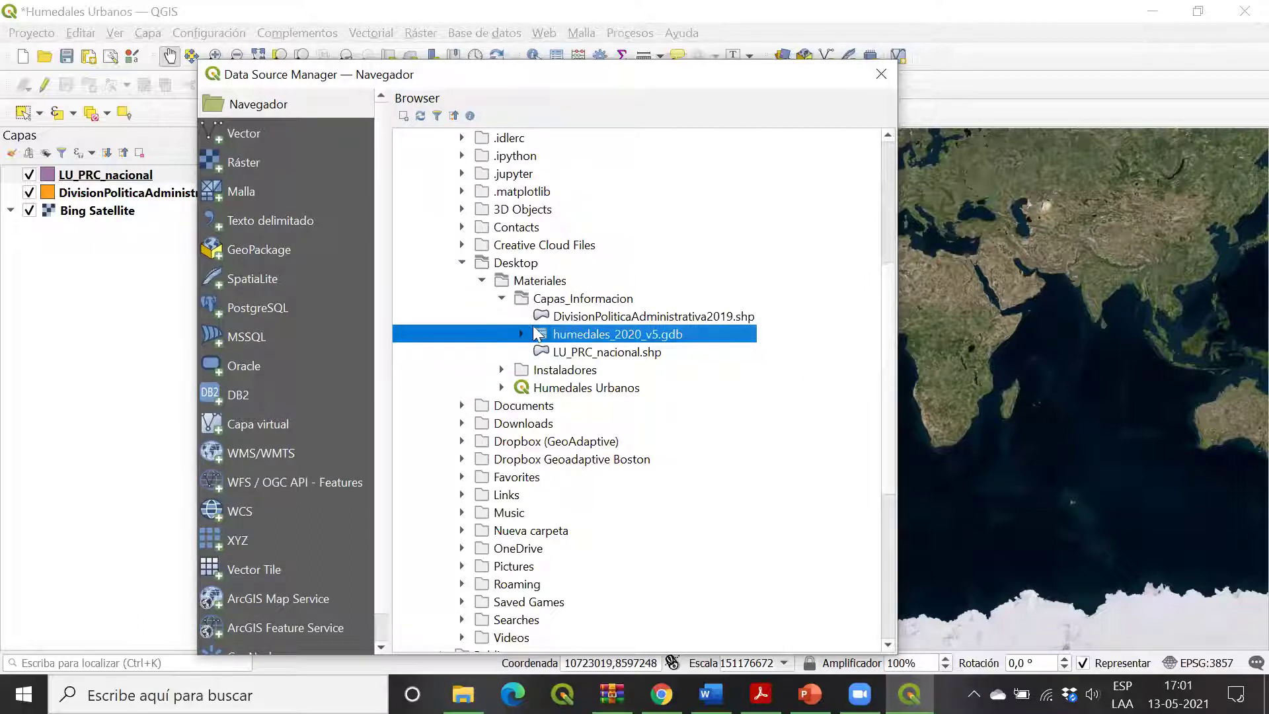
left_click(620, 353)
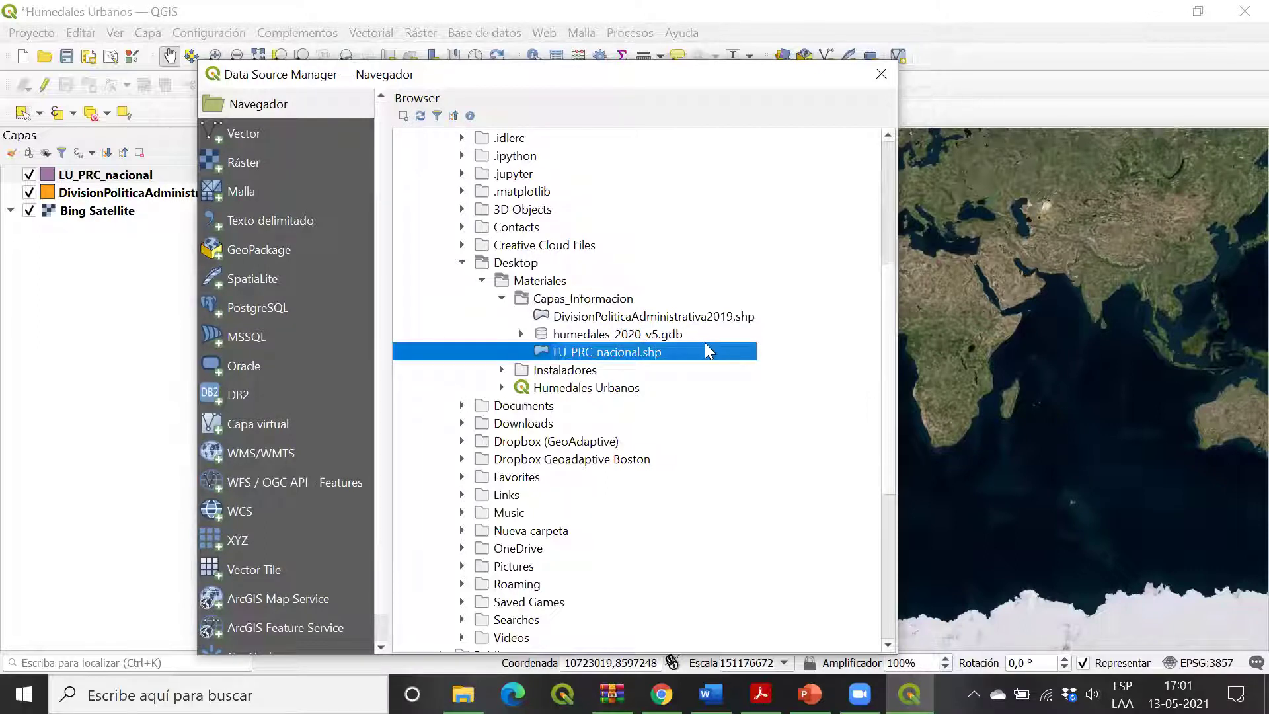
left_click(521, 334)
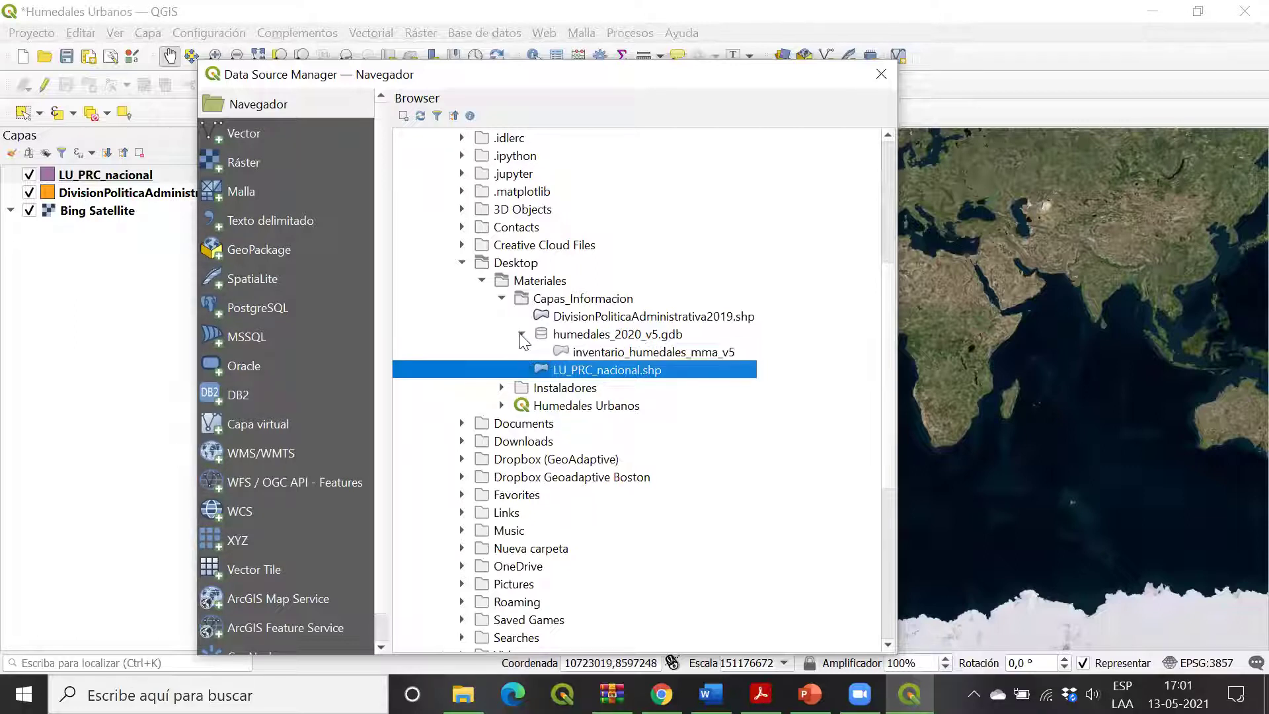
left_click(699, 356)
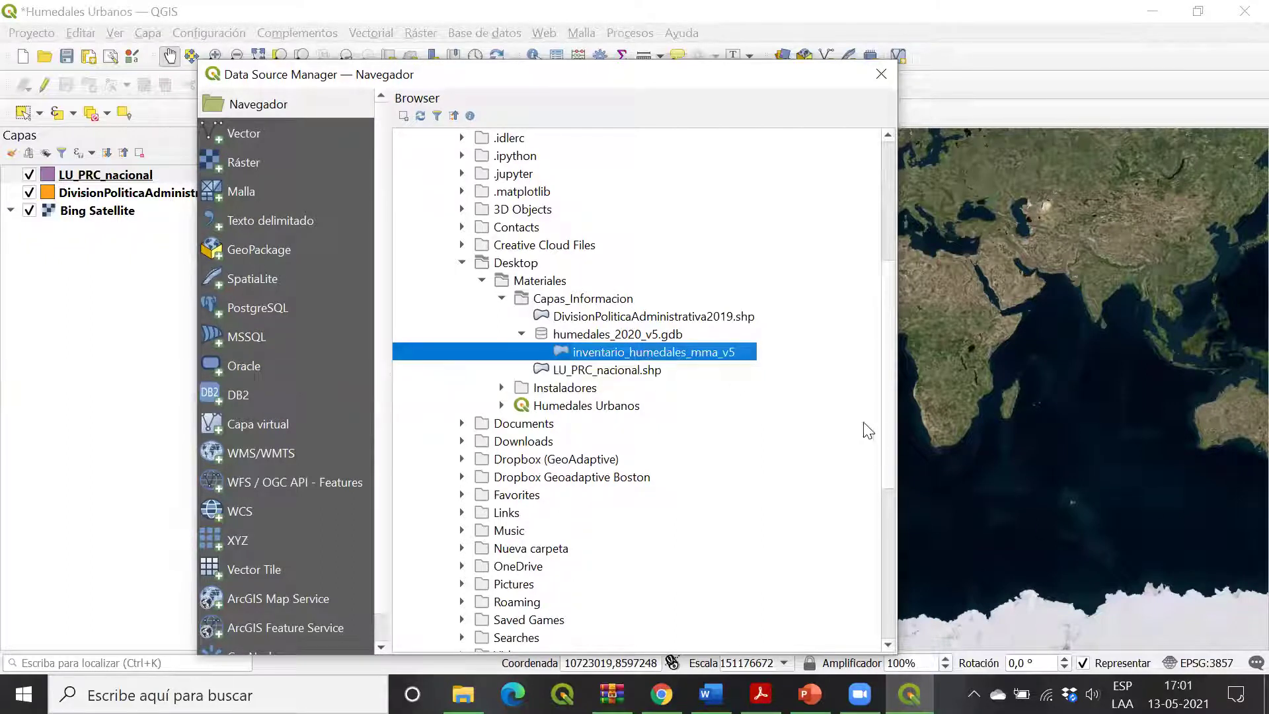
right_click(658, 351)
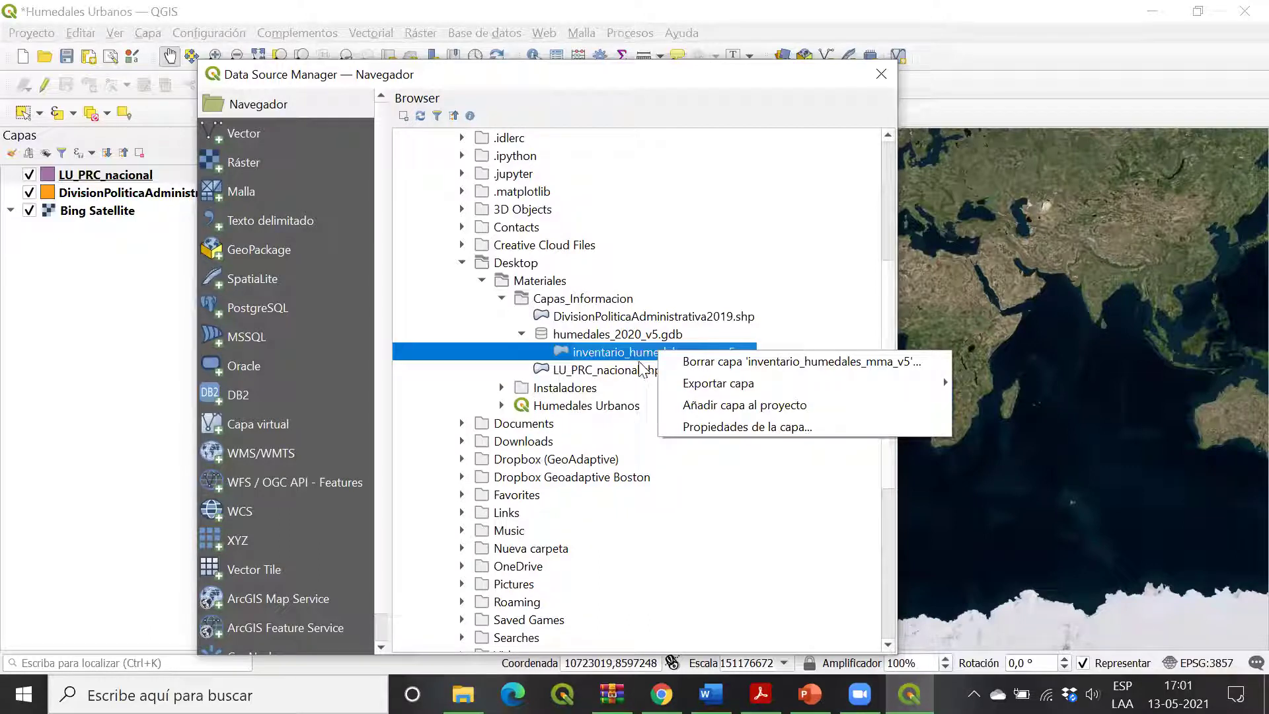
right_click(636, 349)
left_click(732, 407)
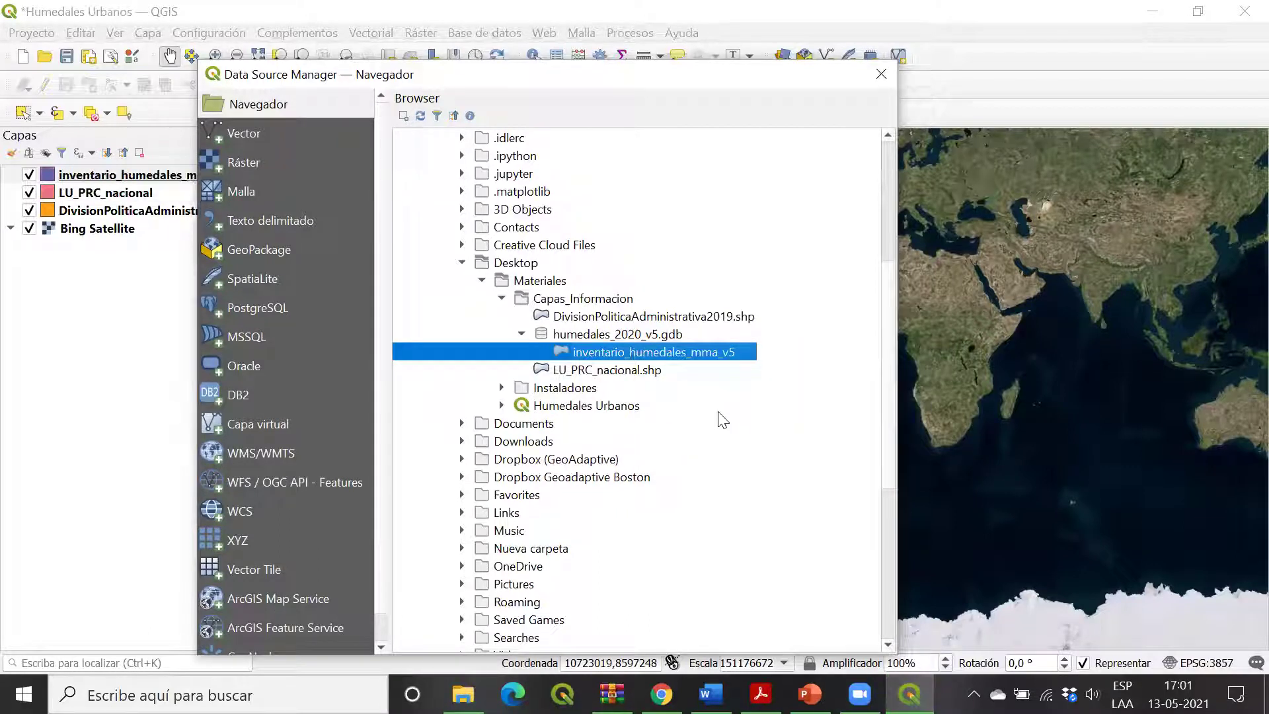
left_click(881, 74)
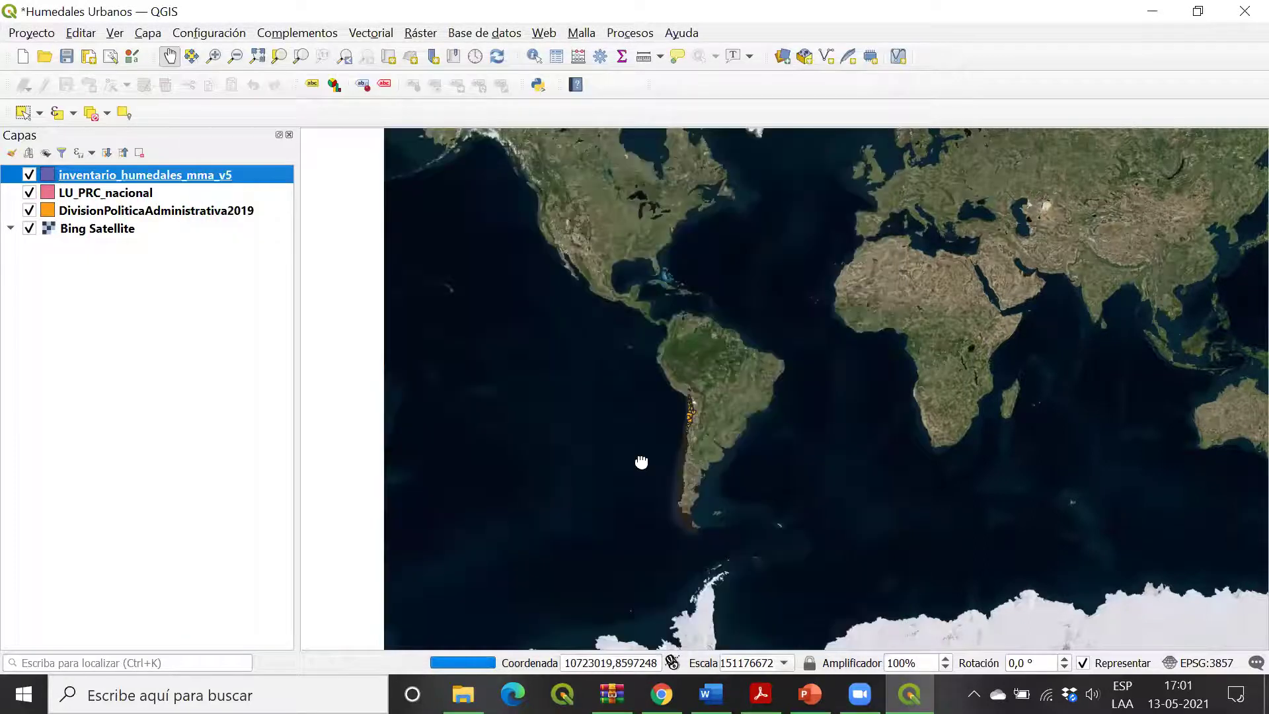
Step: Examine the project's coordinate reference system options, including WGS 84 / UTM grid system (southern hemisphere), and close the settings without applying a change
scroll(627, 338, "up", 3)
left_click_drag(680, 284, 643, 439)
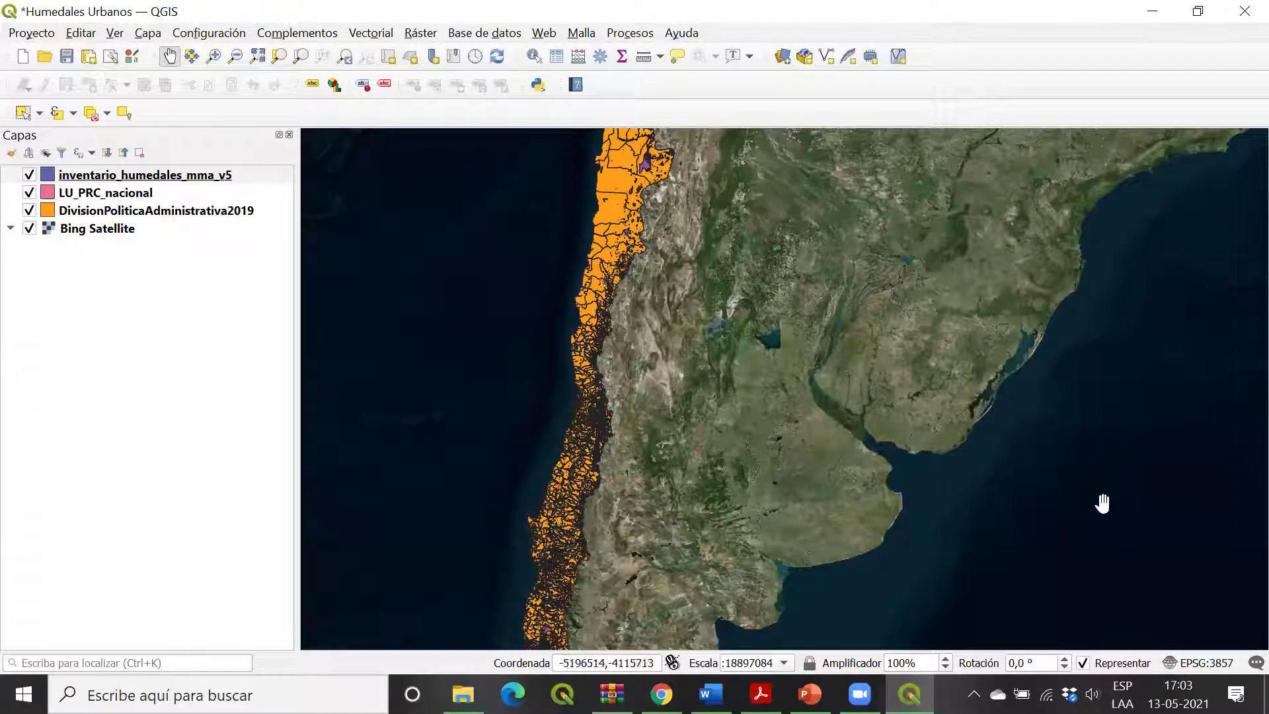
left_click(1196, 664)
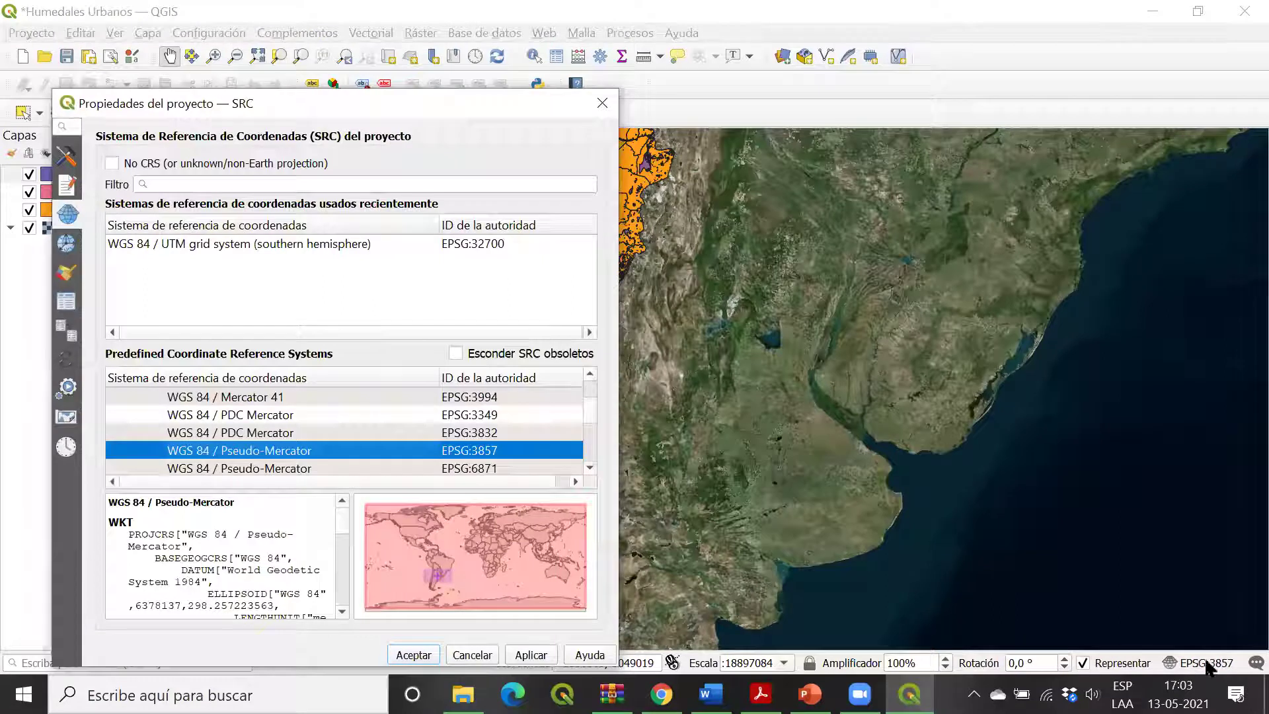
left_click_drag(434, 109, 459, 59)
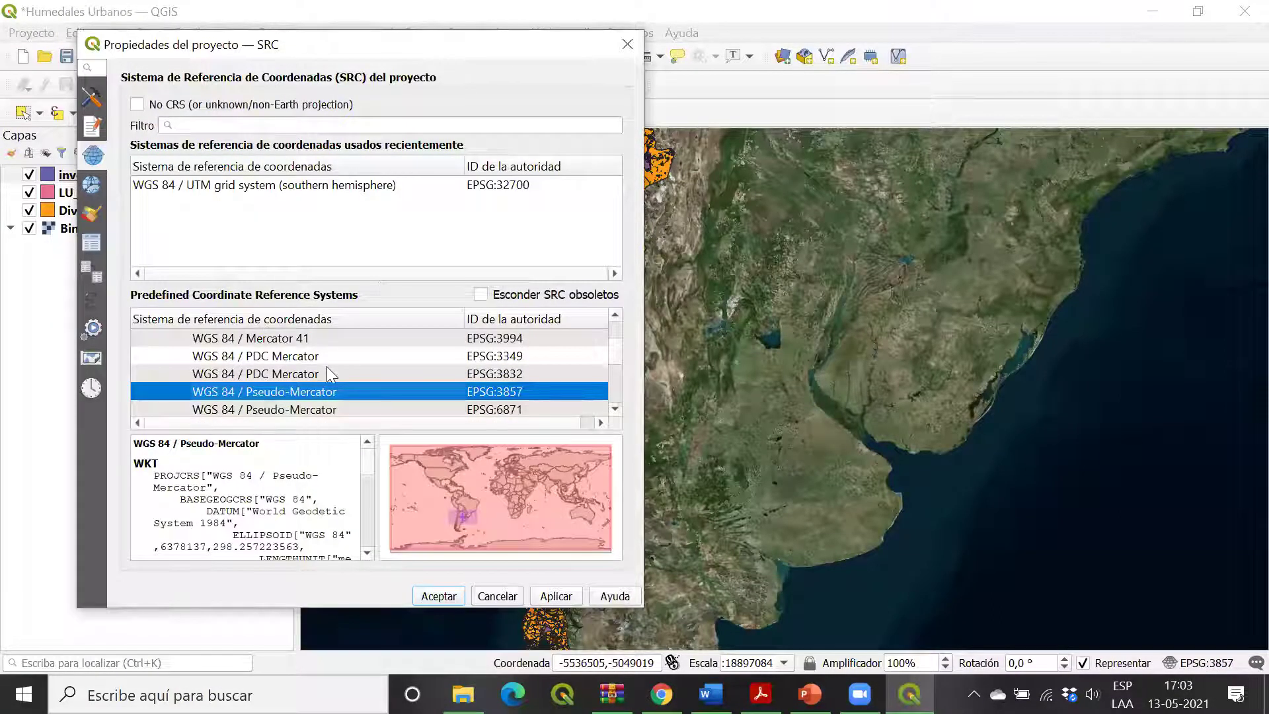
scroll(346, 367, "down", 1)
scroll(406, 357, "up", 2)
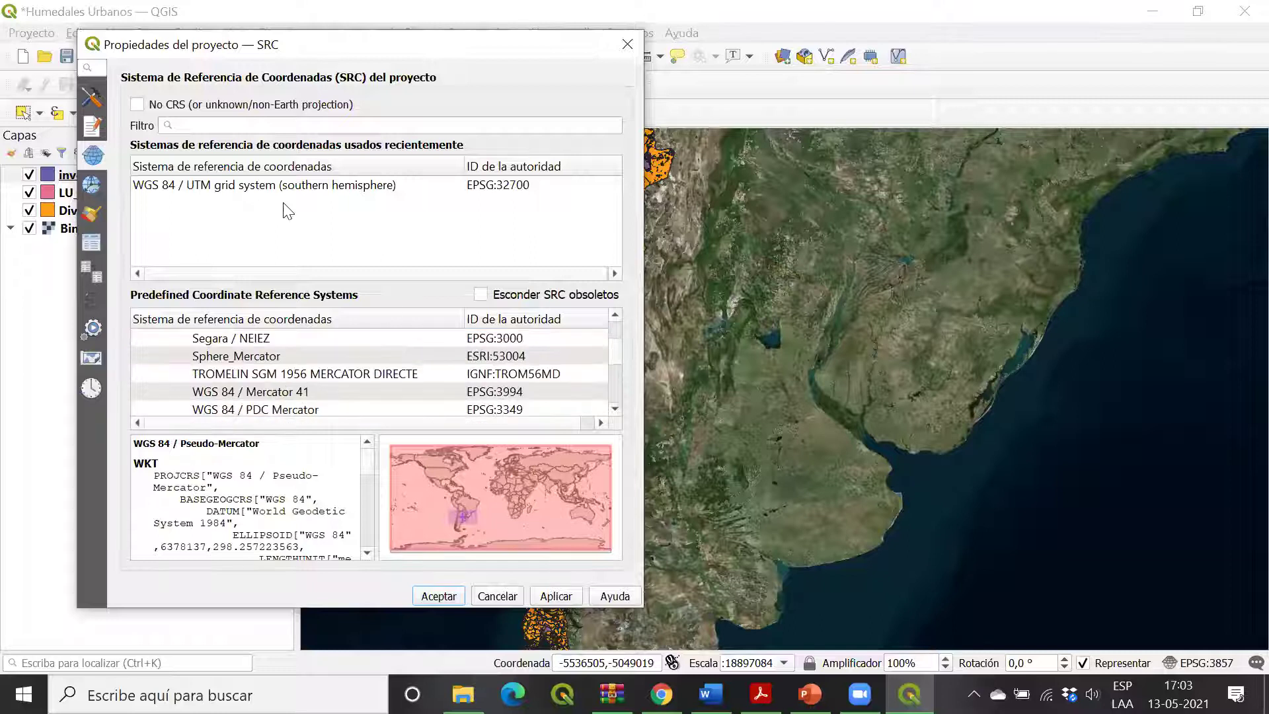
scroll(355, 335, "down", 1)
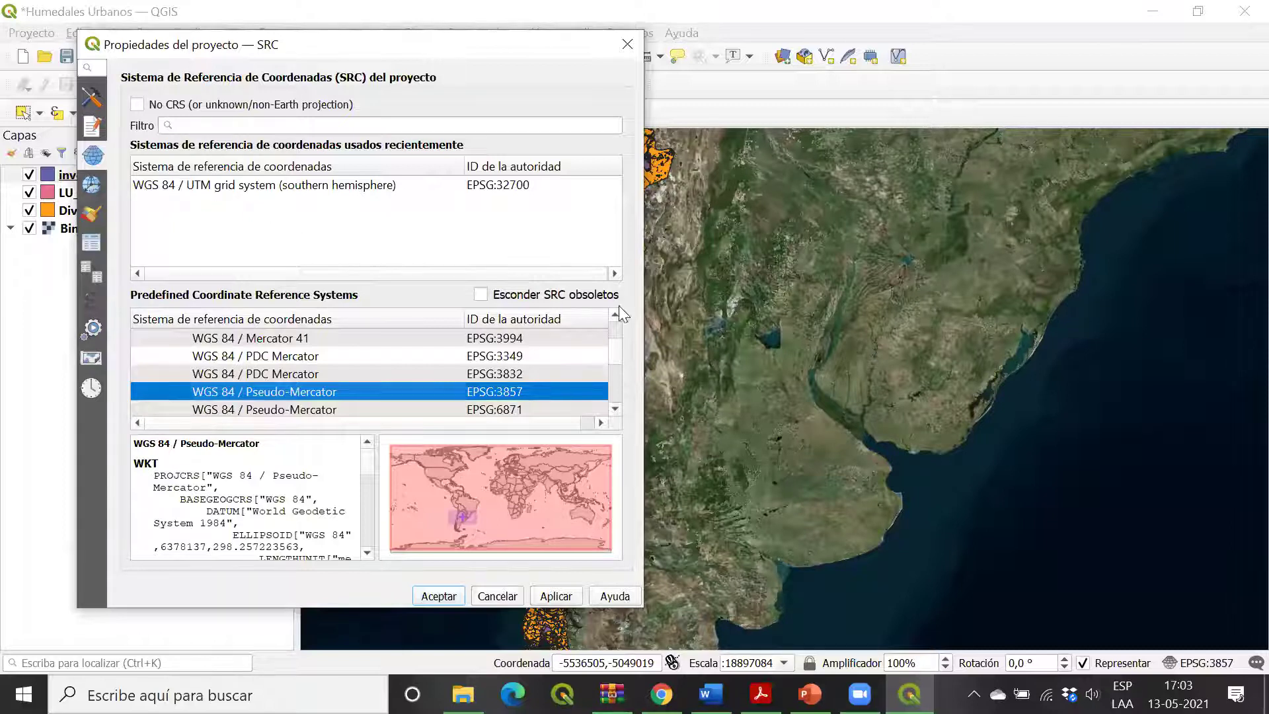
mouse_move(616, 346)
left_mouse_down()
mouse_move(614, 382)
mouse_move(619, 369)
left_mouse_up()
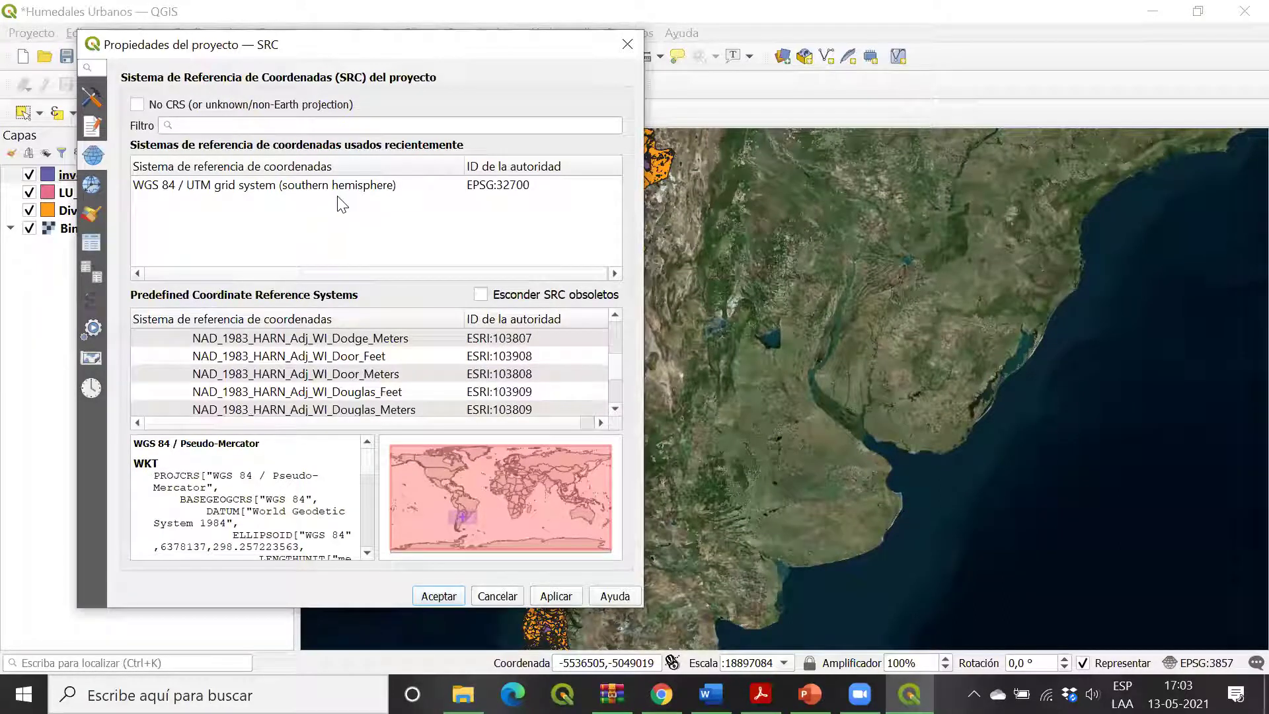
left_click(357, 192)
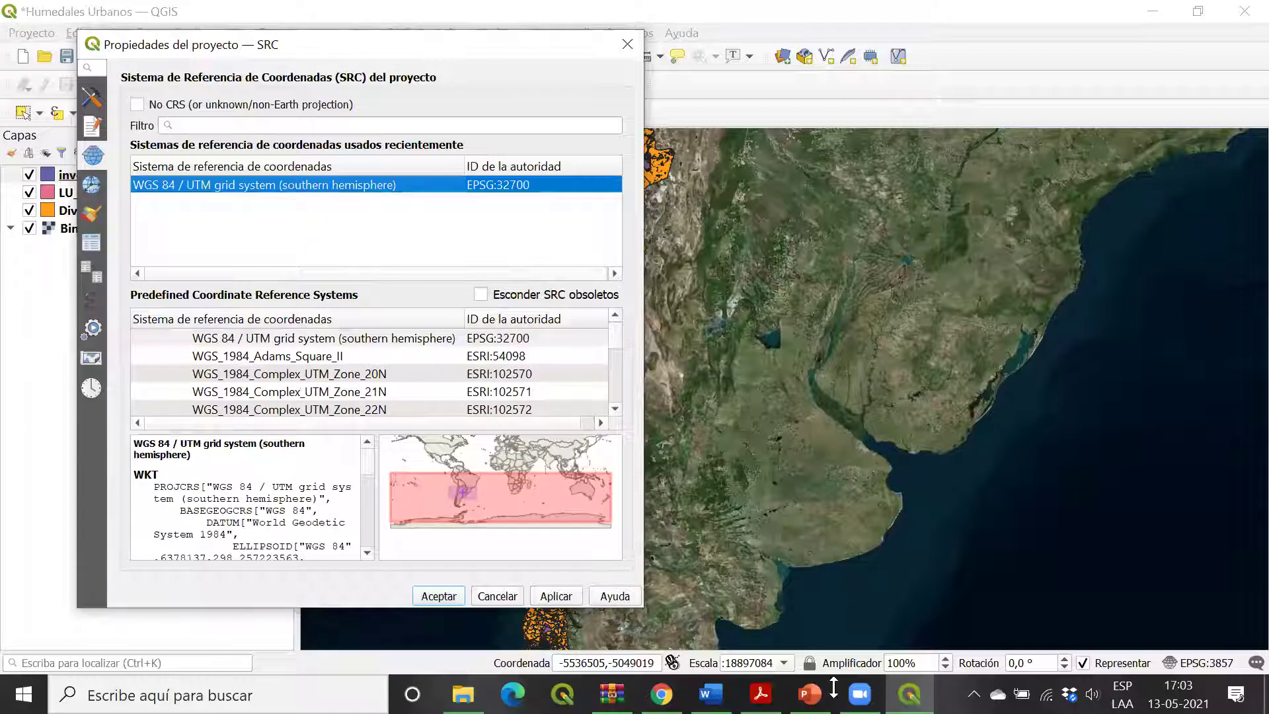
left_click(637, 51)
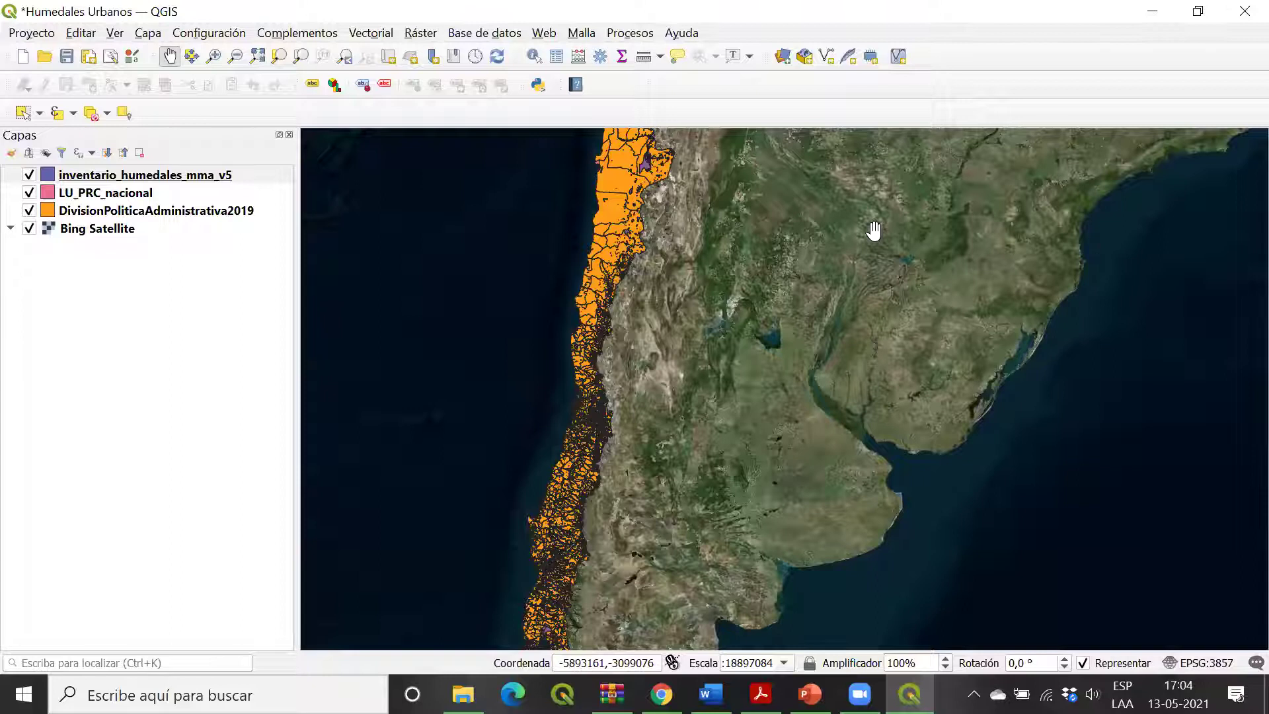
Step: Examine how the wetland inventory, LU_PRC_nacional and administrative division layers overlap along northern Chile
left_click_drag(657, 354, 680, 414)
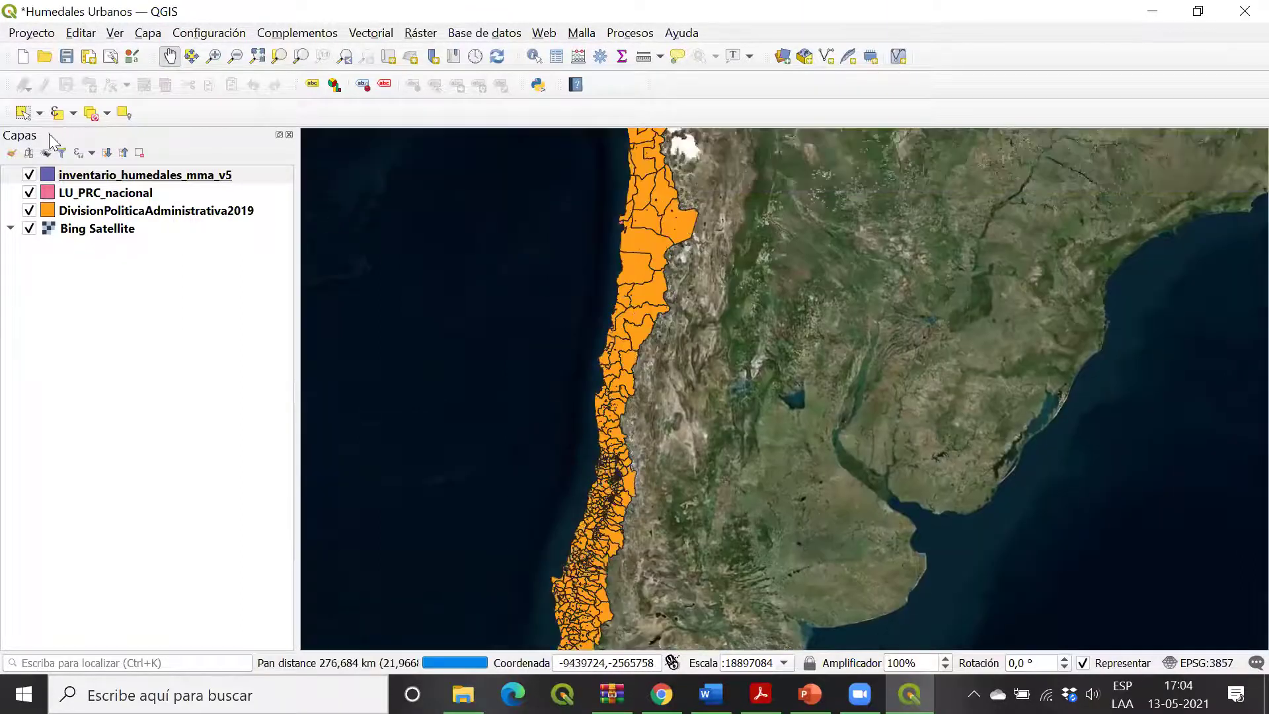
left_click(76, 176)
left_click(81, 192)
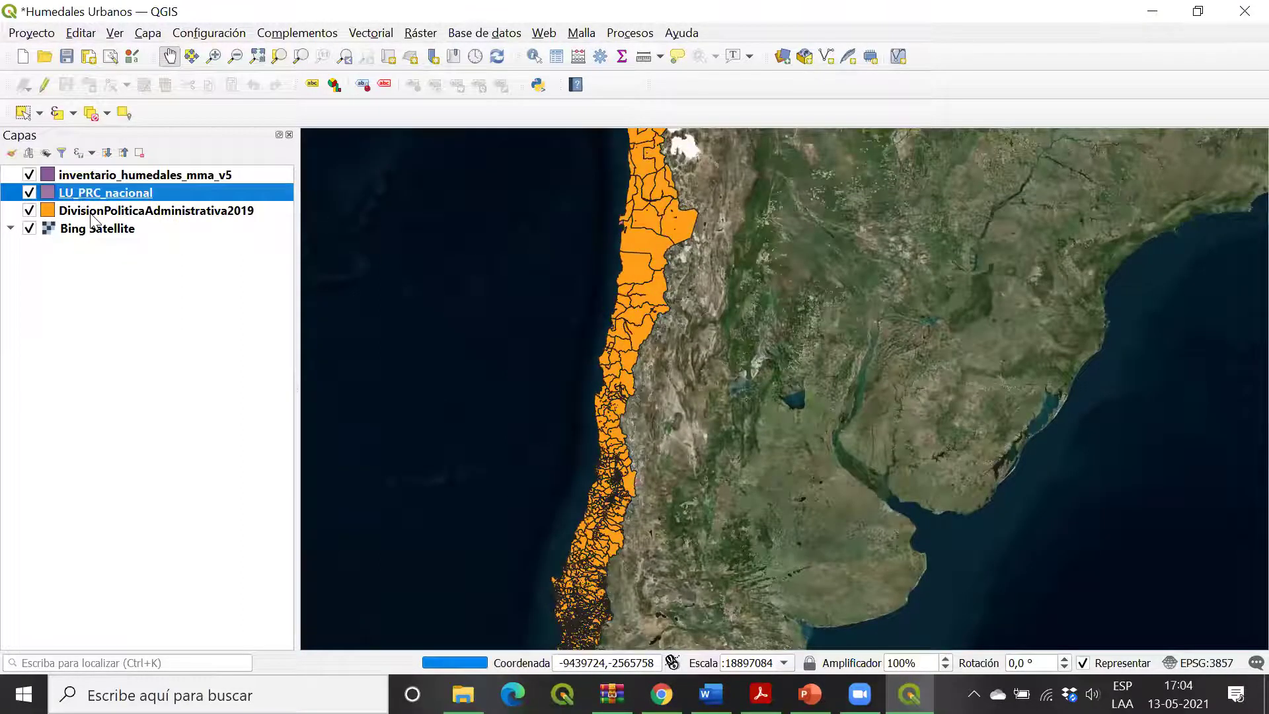
left_click(86, 212)
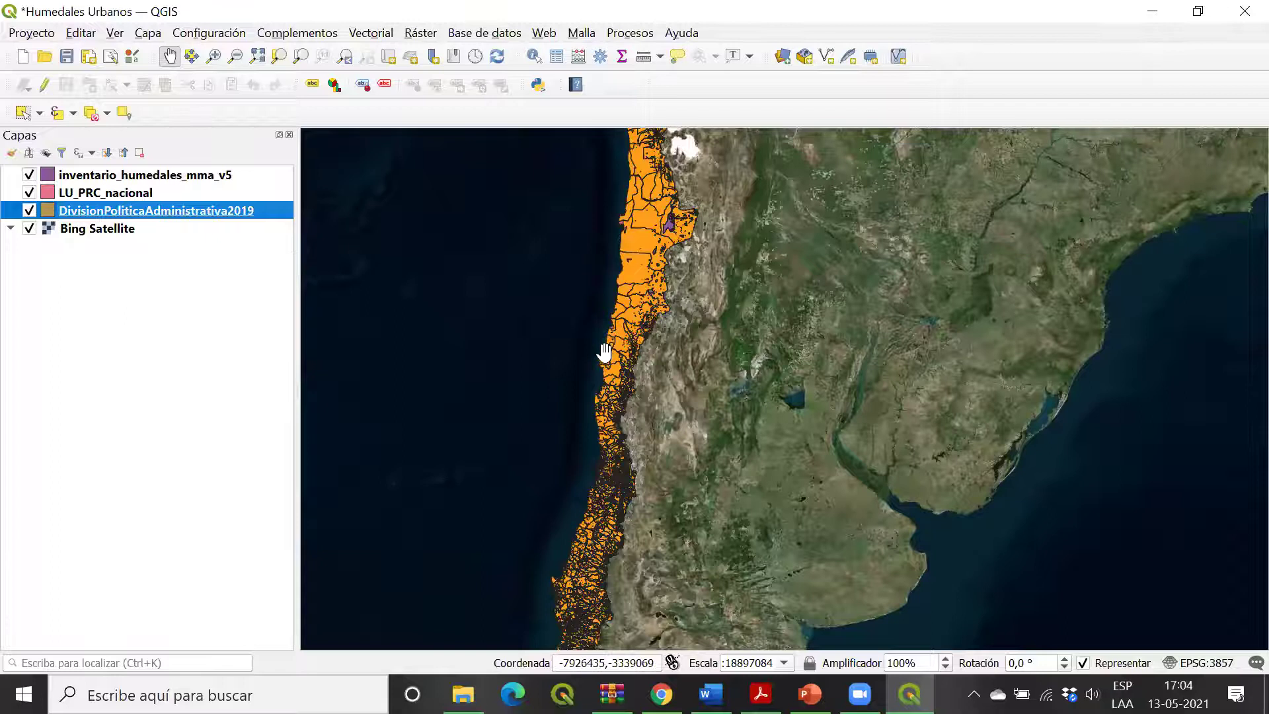
scroll(635, 343, "up", 1)
left_click_drag(672, 269, 601, 323)
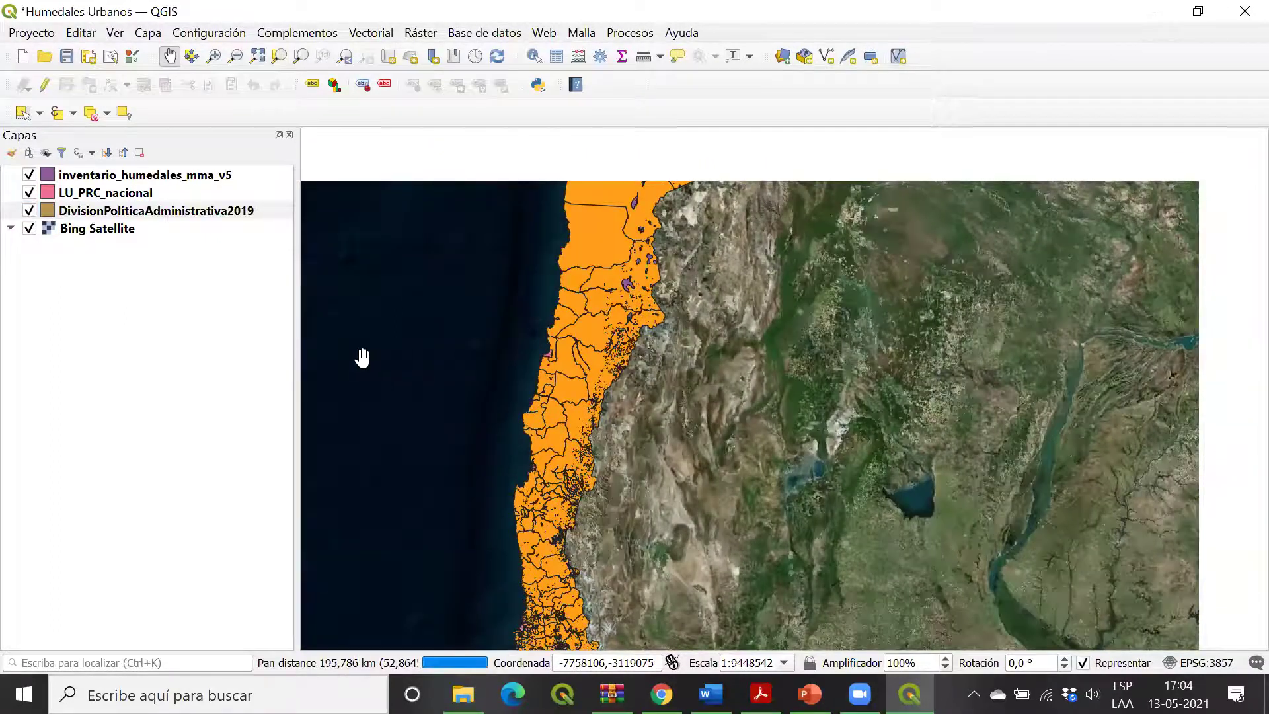
left_click_drag(363, 357, 310, 371)
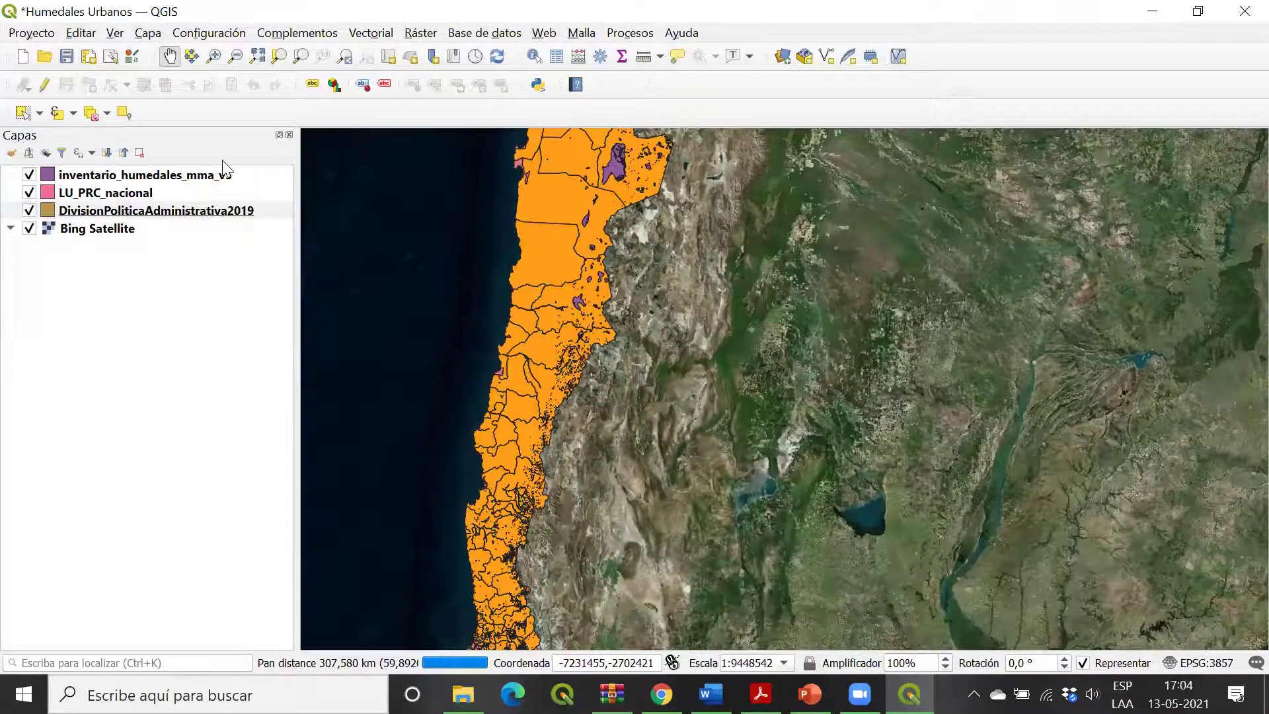
Step: Move Bing Satellite to the top of the layer order and return it beneath the three vector layers
left_click(88, 232)
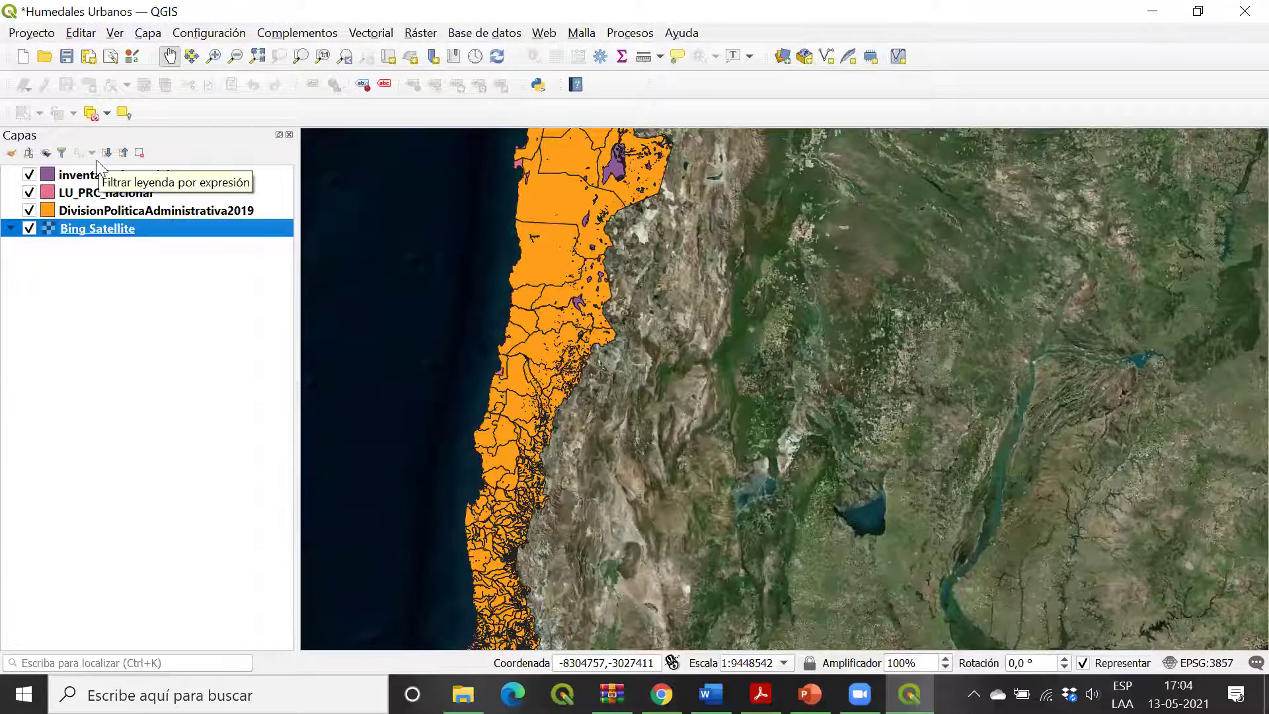
left_click_drag(87, 230, 86, 175)
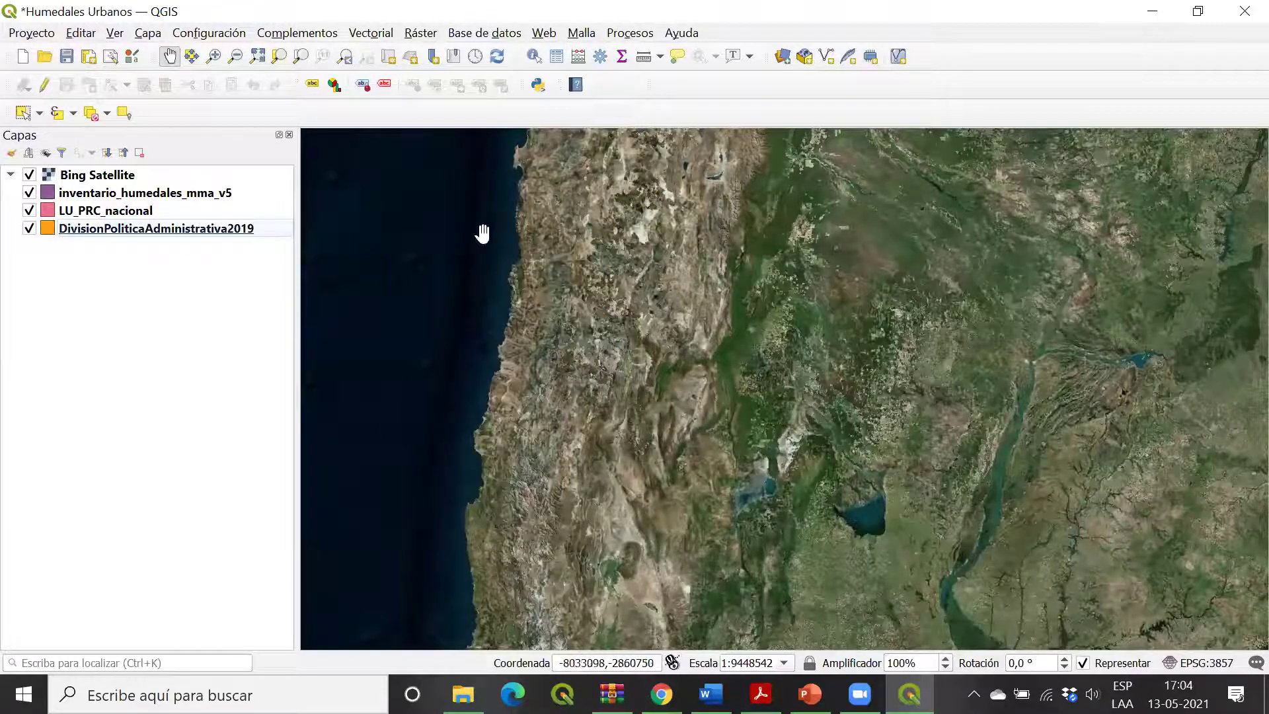
left_click(96, 177)
left_click_drag(99, 258, 99, 259)
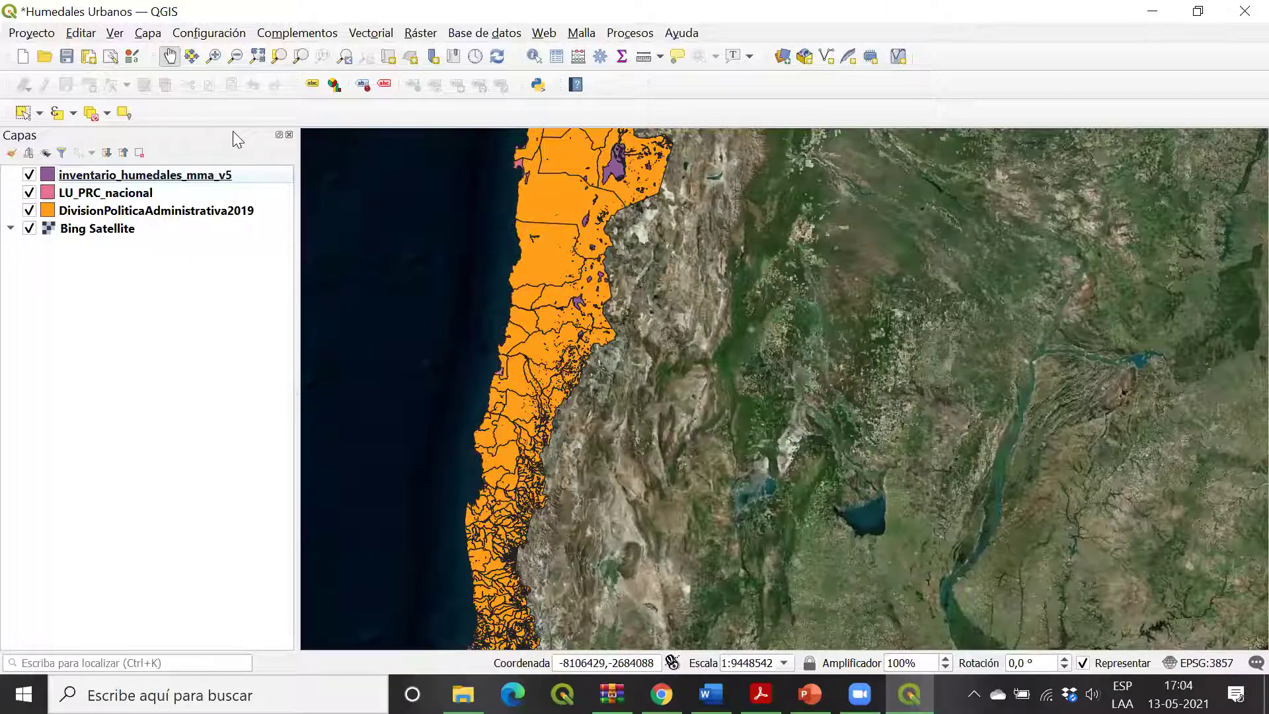
Step: Move DivisionPoliticaAdministrativa2019 to the top of the layer order and hide the inventario_humedales_mma_v5 and LU_PRC_nacional layers
left_click(138, 212)
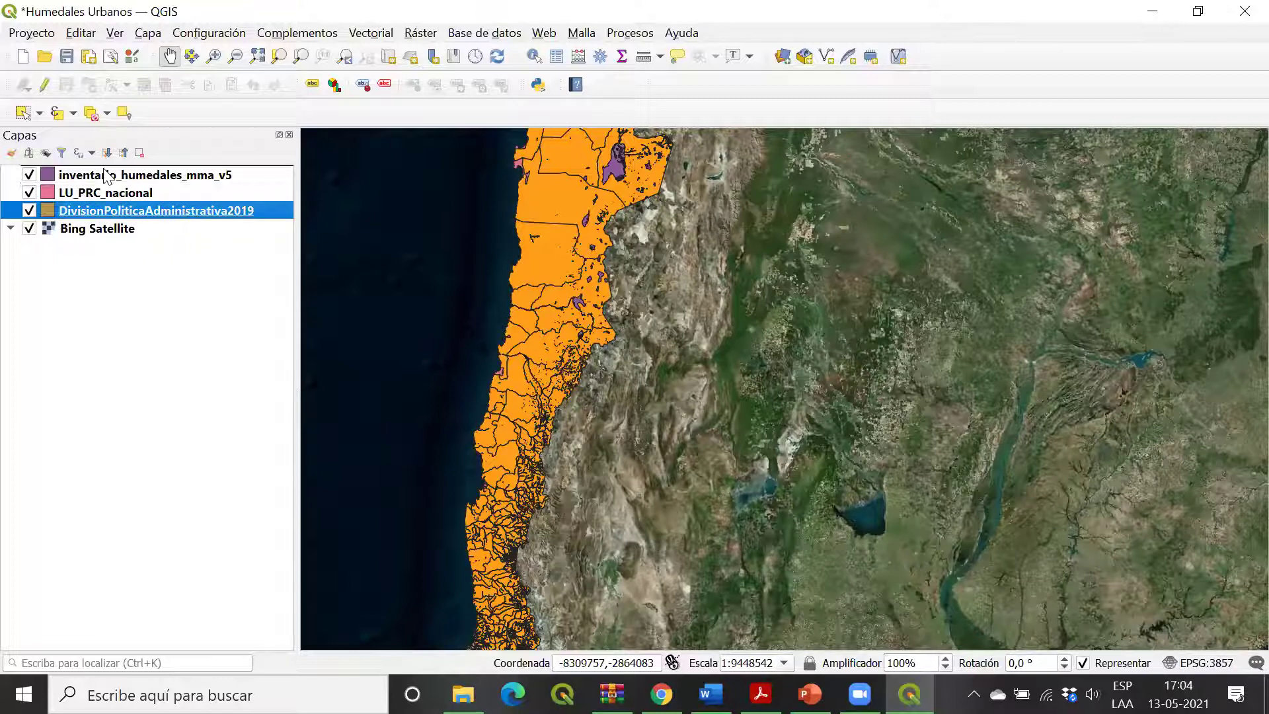
left_click_drag(106, 210, 106, 171)
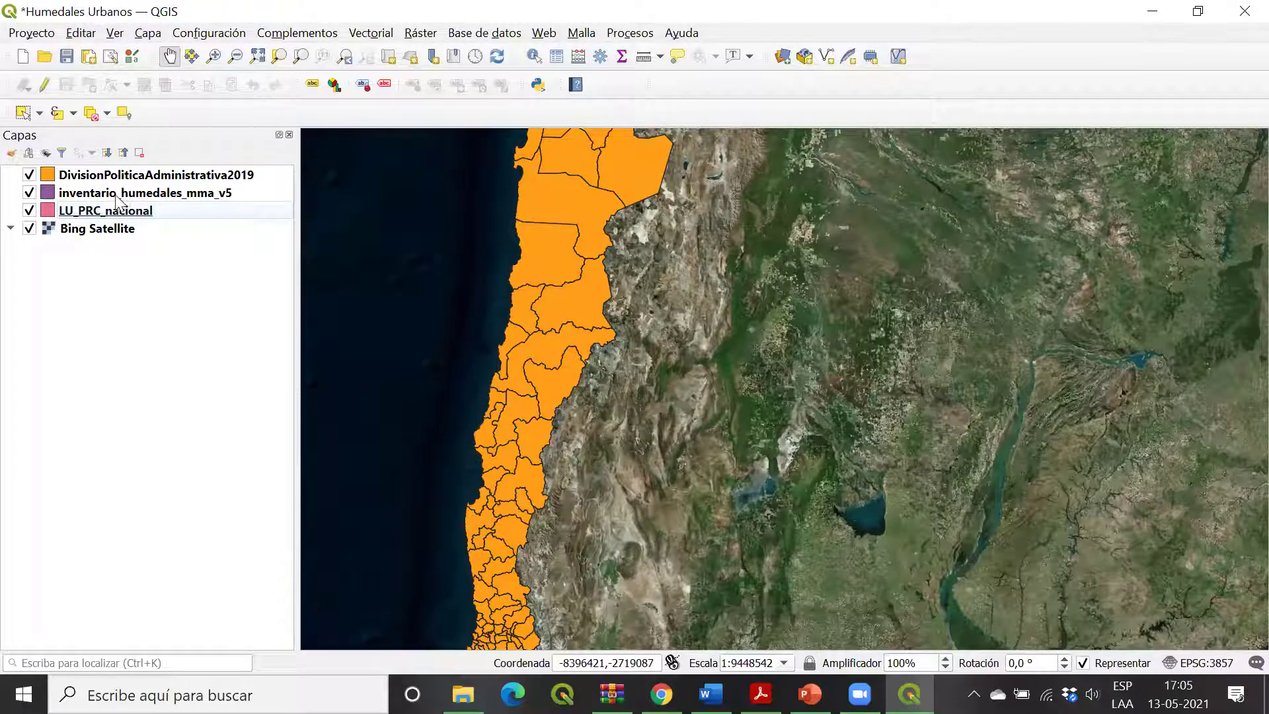
left_click(29, 193)
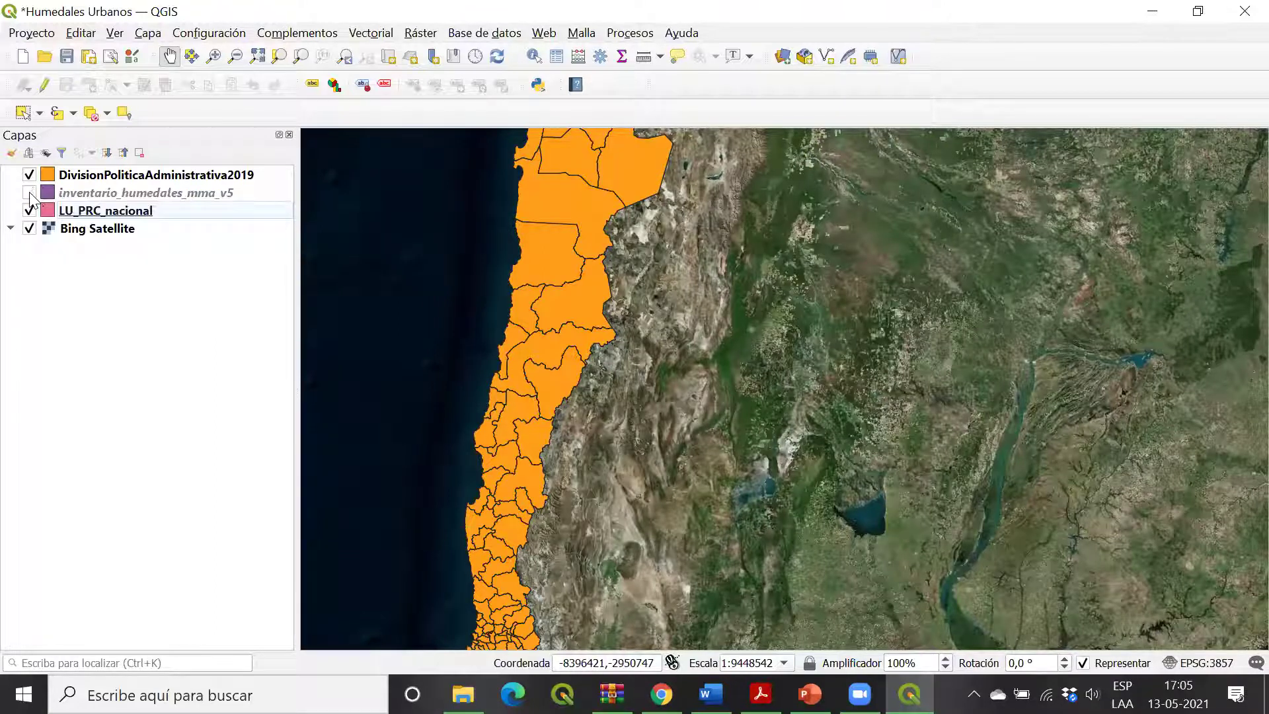
left_click(29, 210)
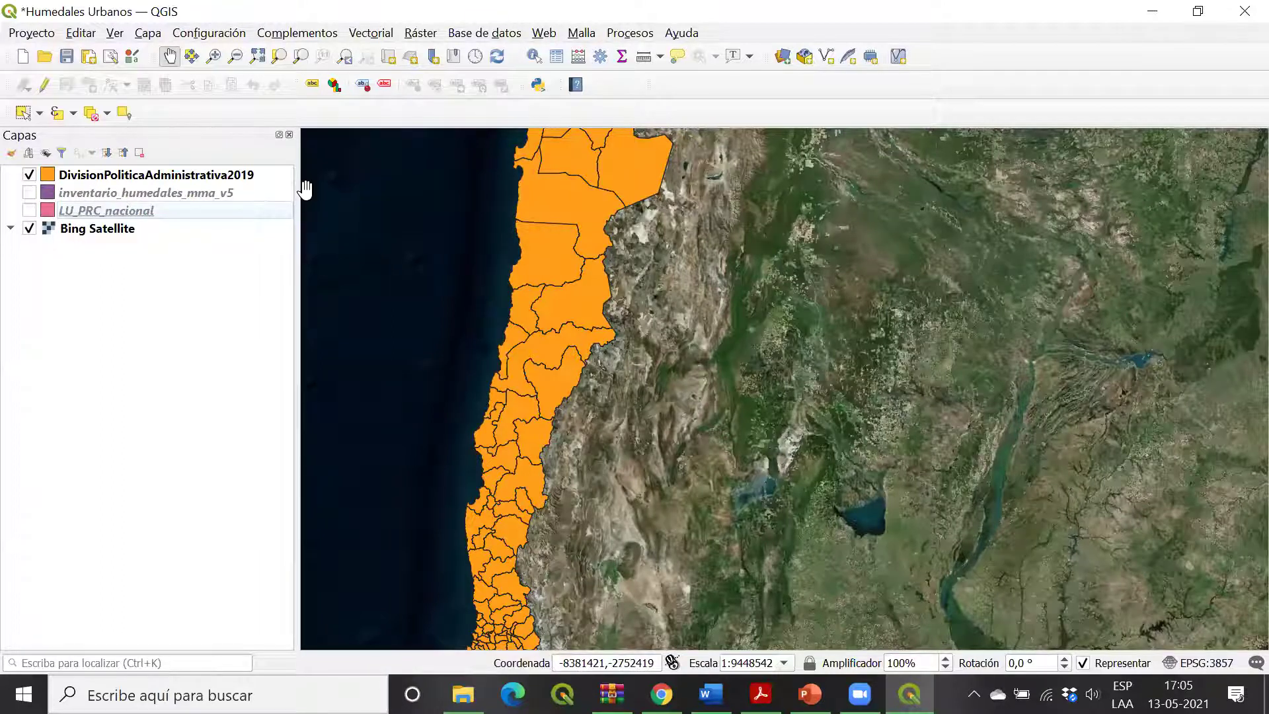
Step: Toggle the wetland inventory's visibility, place it above the administrative division, and return it hidden beneath that layer
left_click(32, 196)
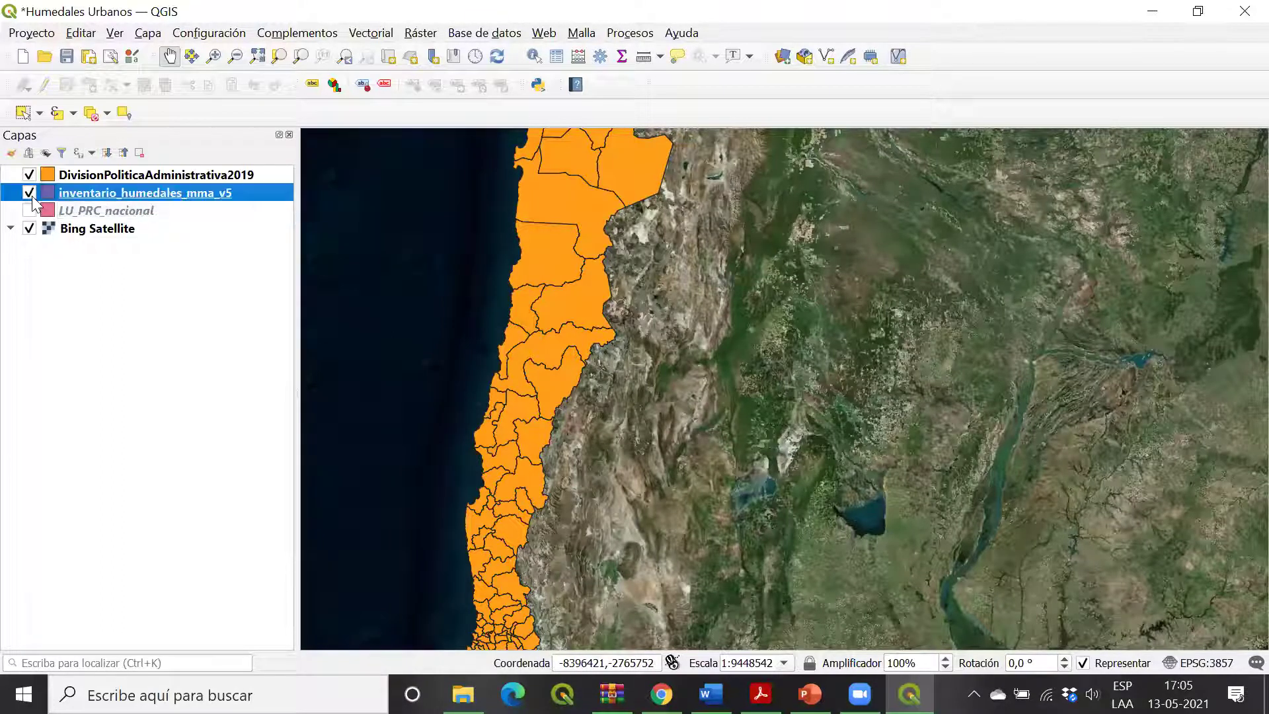
left_click(30, 193)
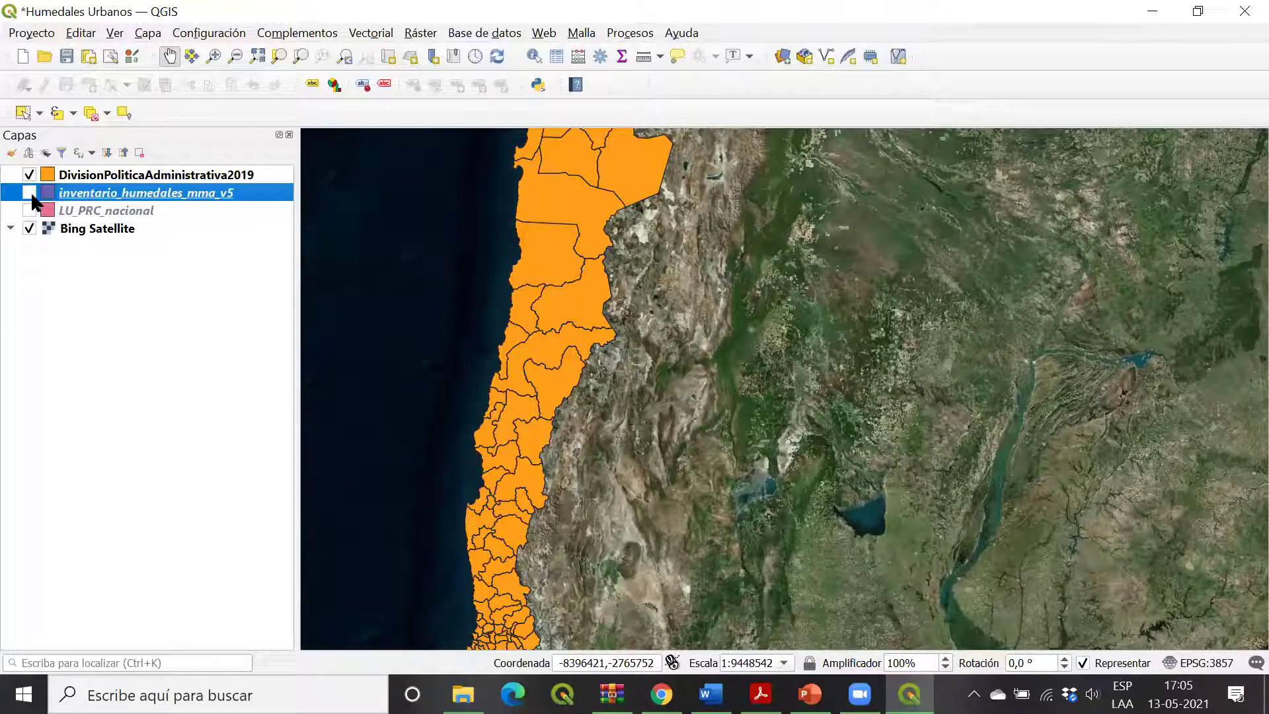
left_click_drag(64, 201, 66, 182)
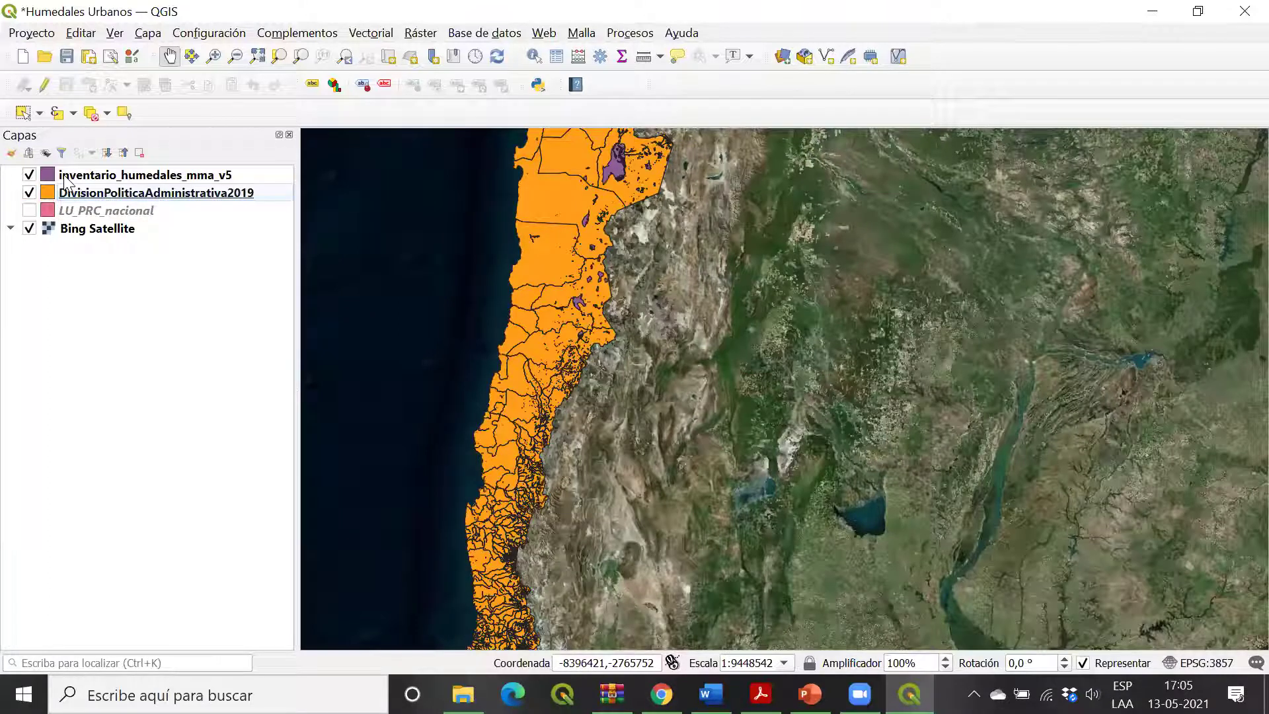
left_click(29, 176)
left_click(28, 175)
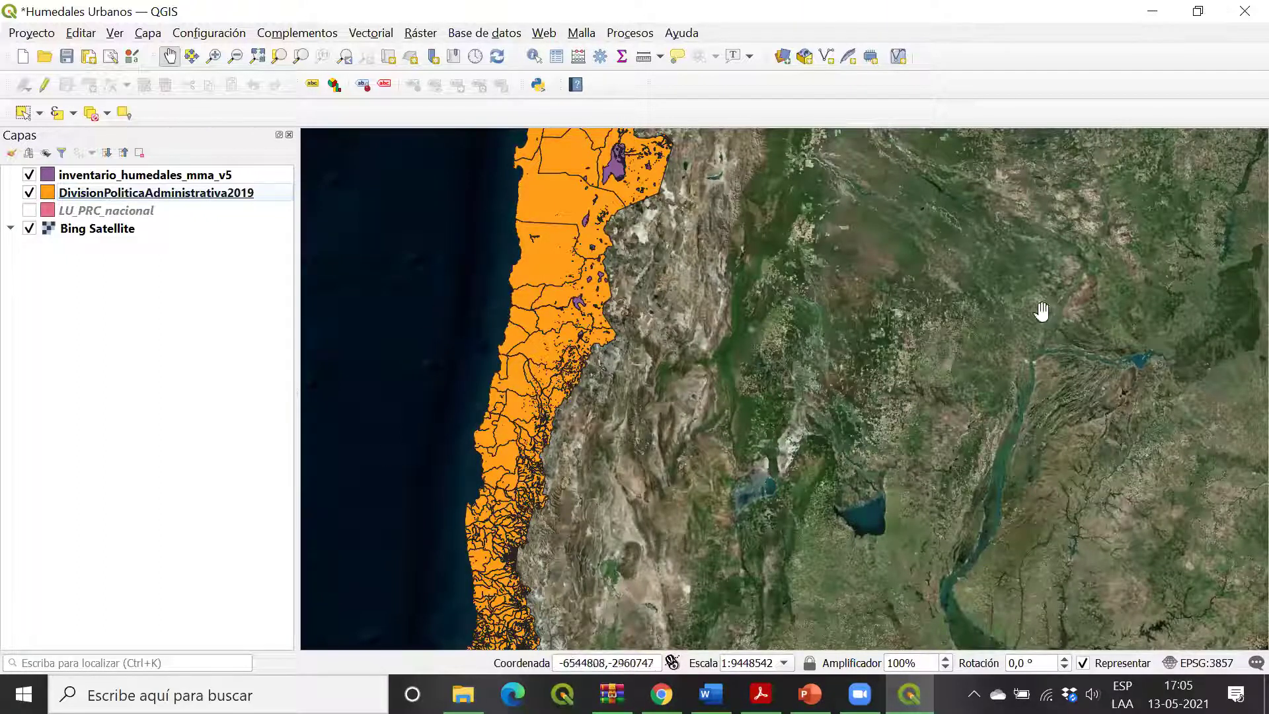
left_click(28, 174)
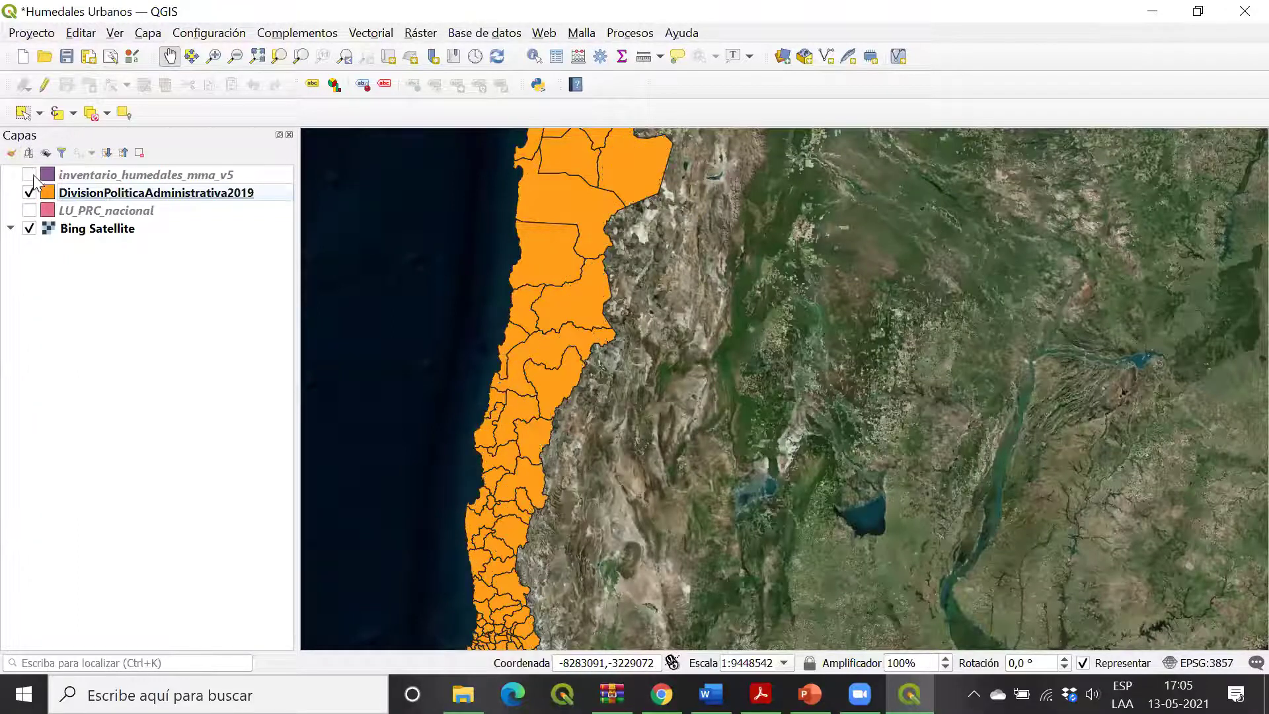
left_click(76, 179)
left_click_drag(76, 179, 70, 210)
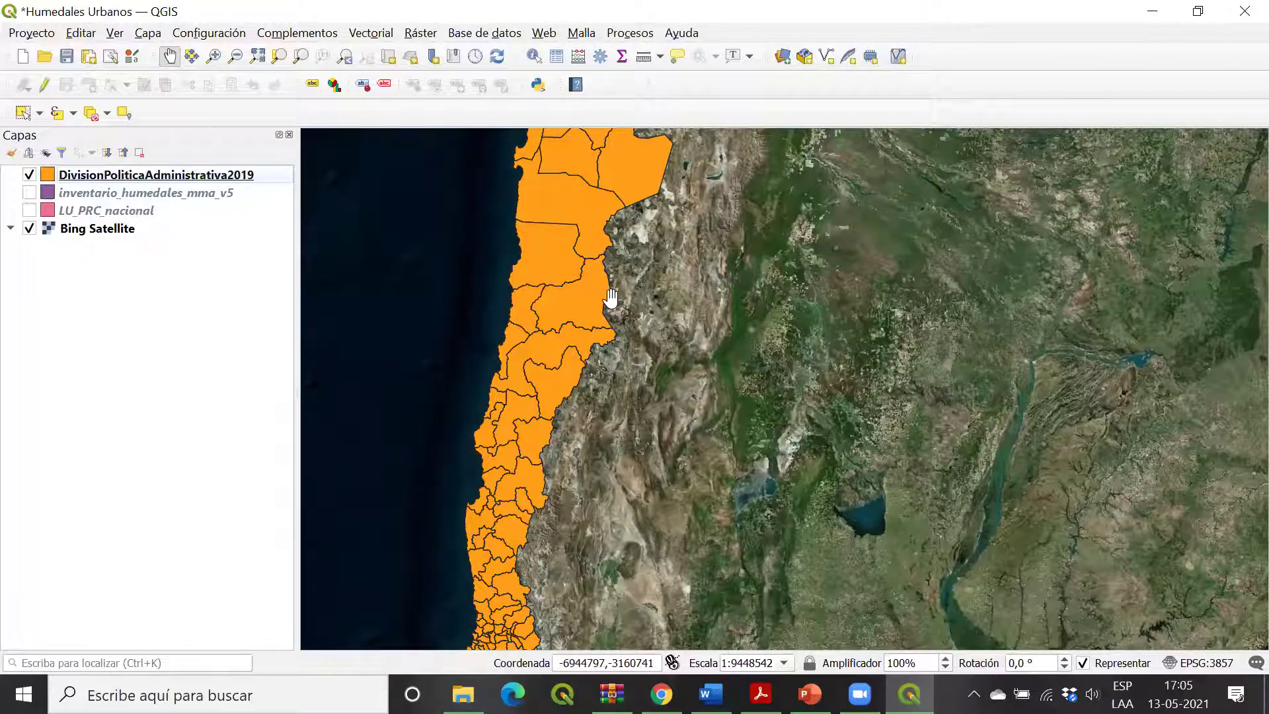
Step: Examine the administrative division layer at continental scale and southward into central Chile
scroll(591, 318, "up", 1)
scroll(592, 317, "down", 4)
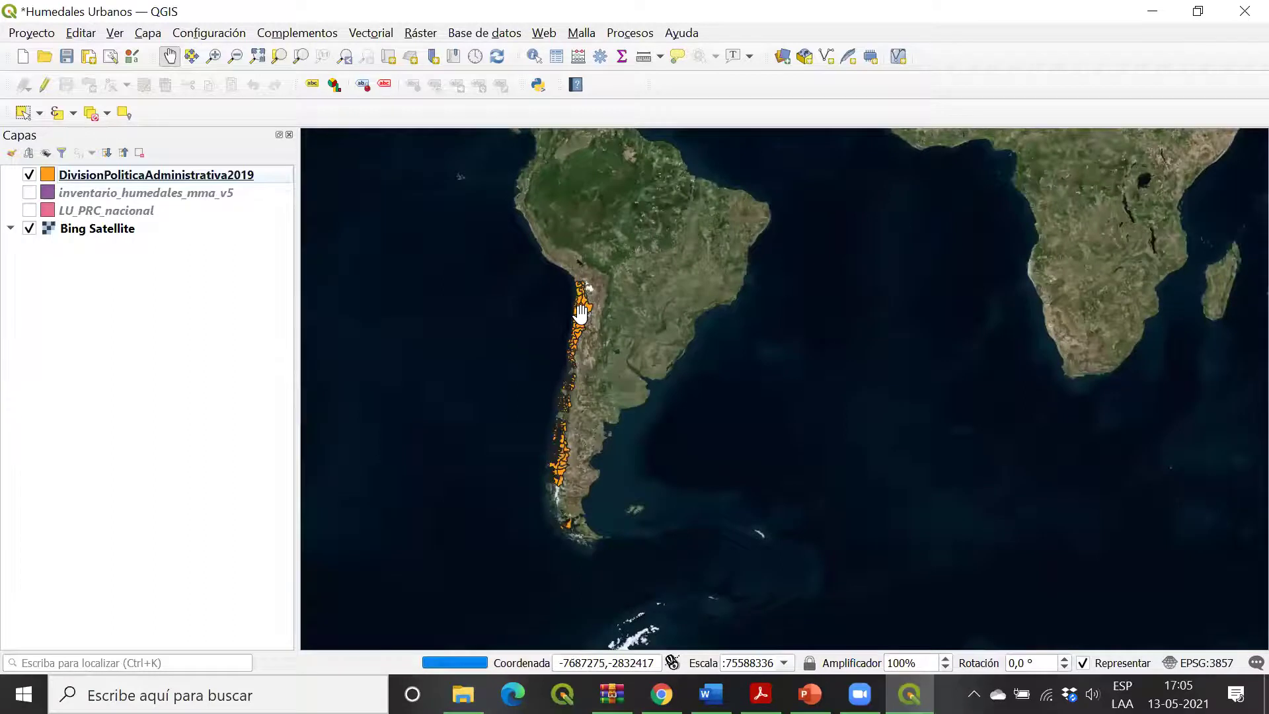
scroll(580, 321, "up", 3)
left_click_drag(599, 409, 605, 283)
left_click_drag(581, 370, 581, 260)
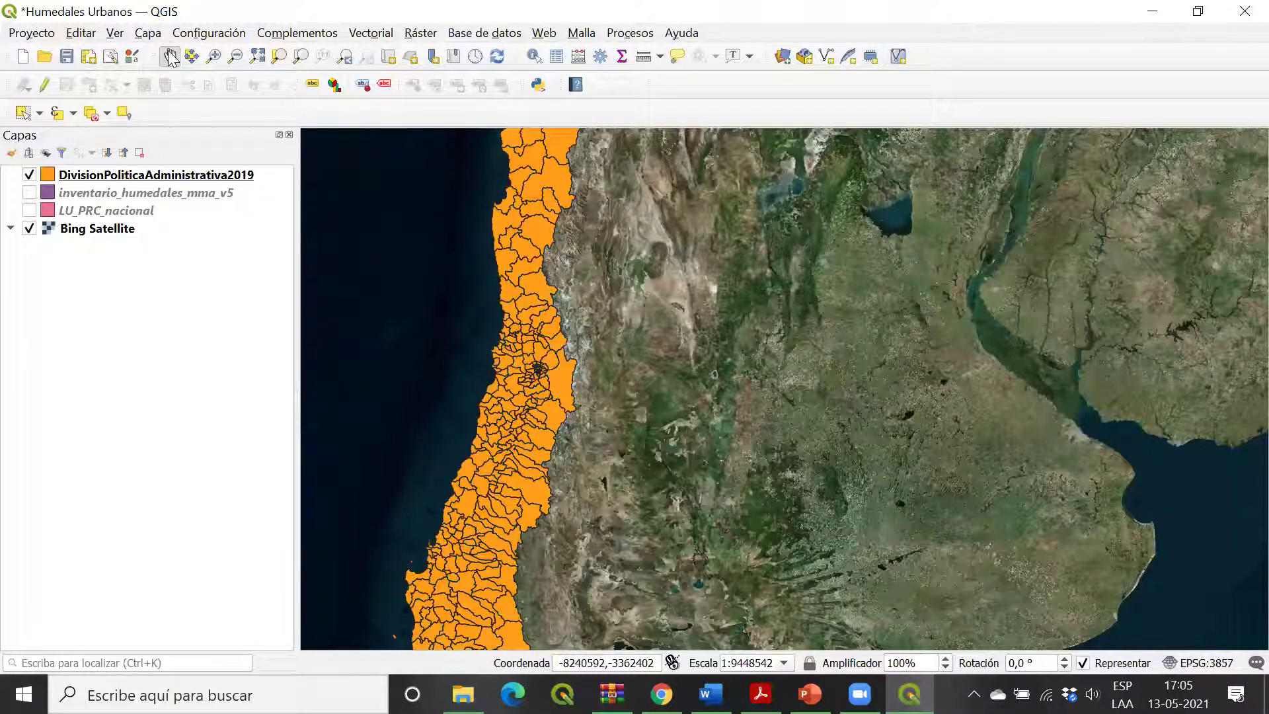
Step: Inspect the Chilean coast with the Zoom In and Zoom Out tools, and show the map's full extent
left_click(213, 58)
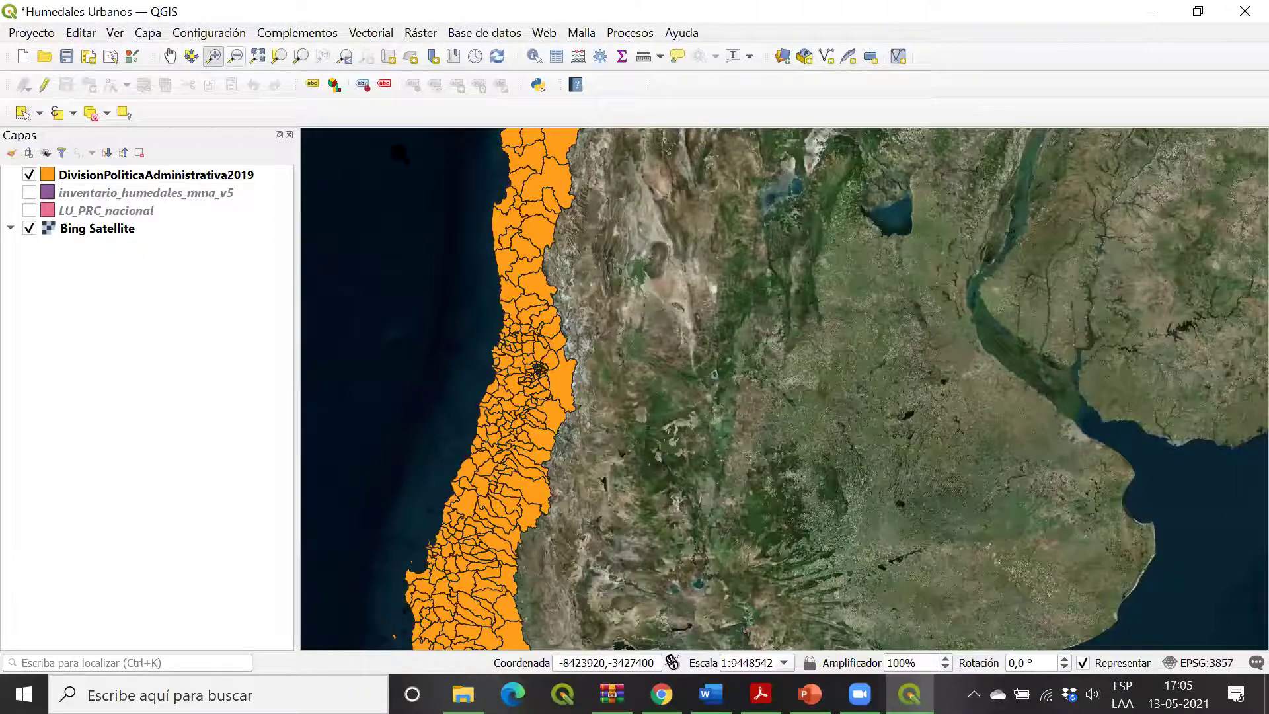
left_click(538, 268)
left_click(785, 331)
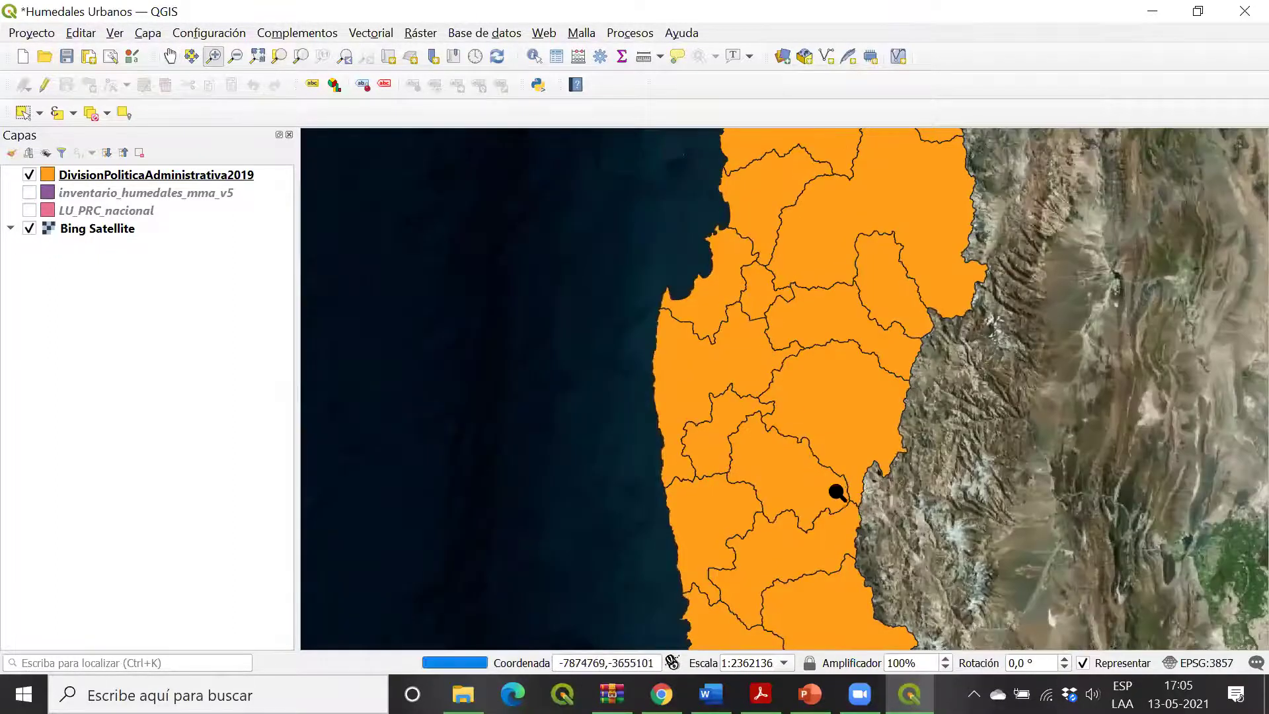
left_click(738, 341)
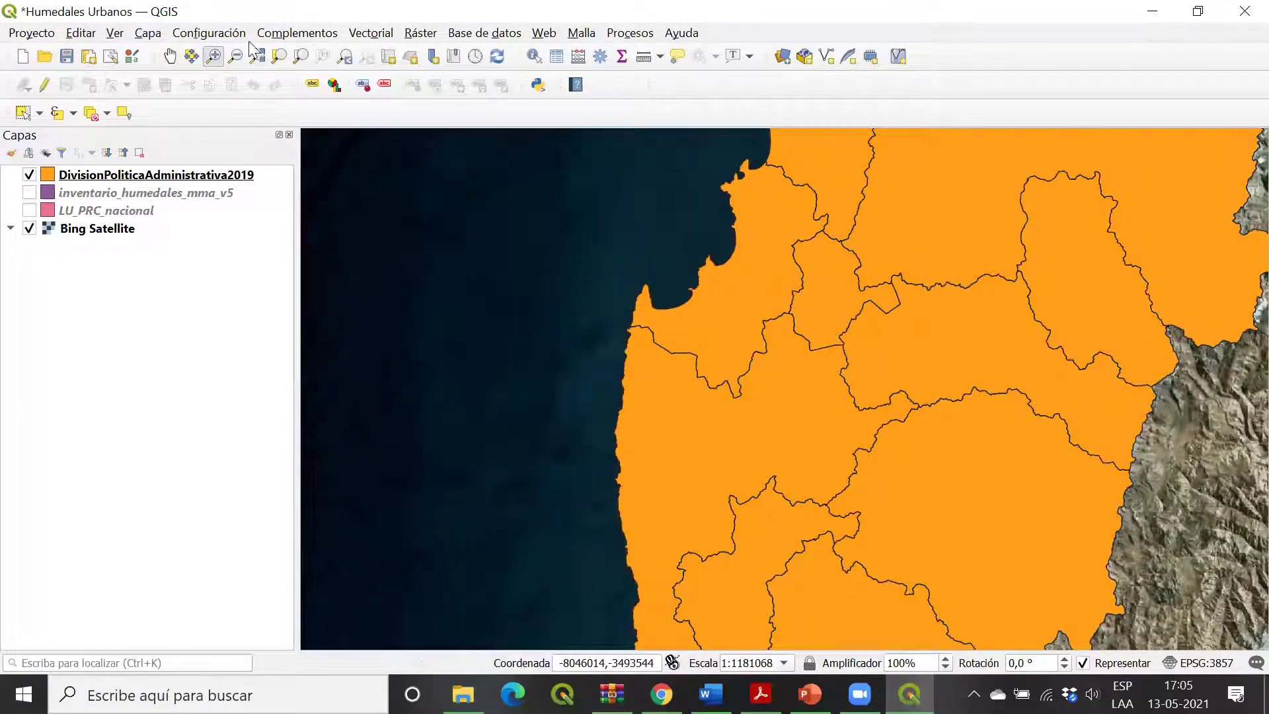
left_click(234, 56)
left_click(573, 294)
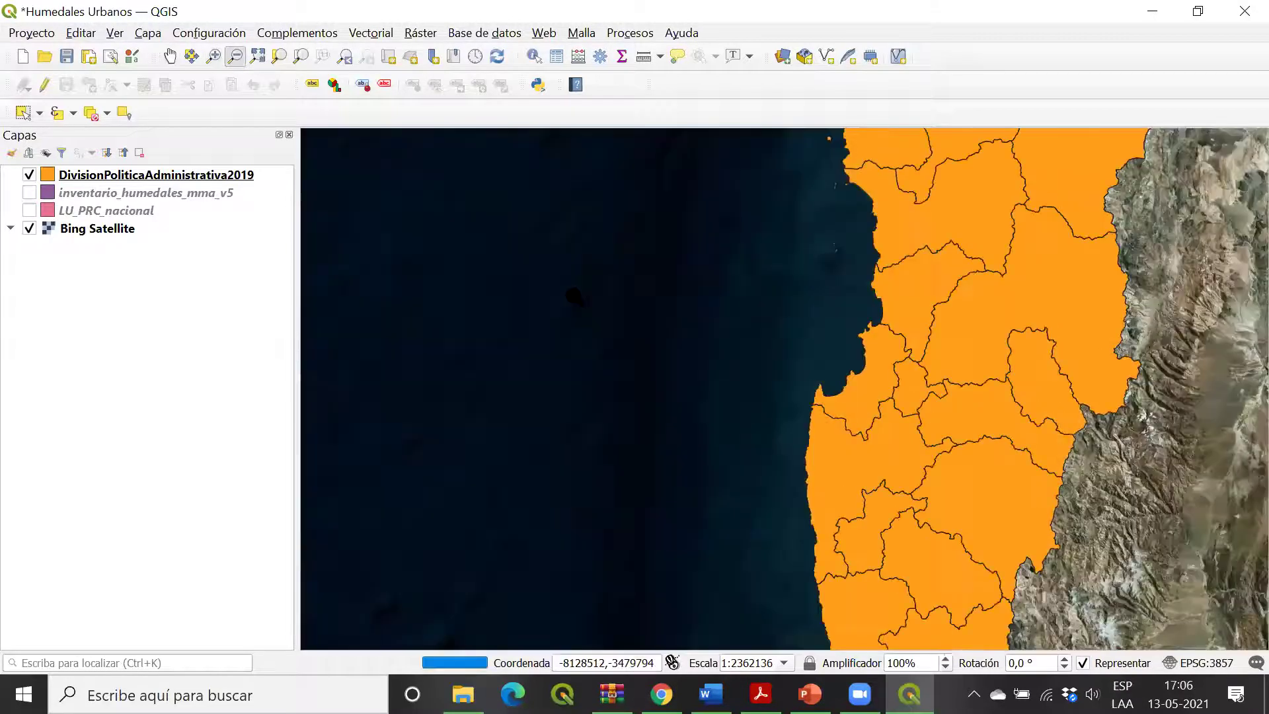
left_click(572, 293)
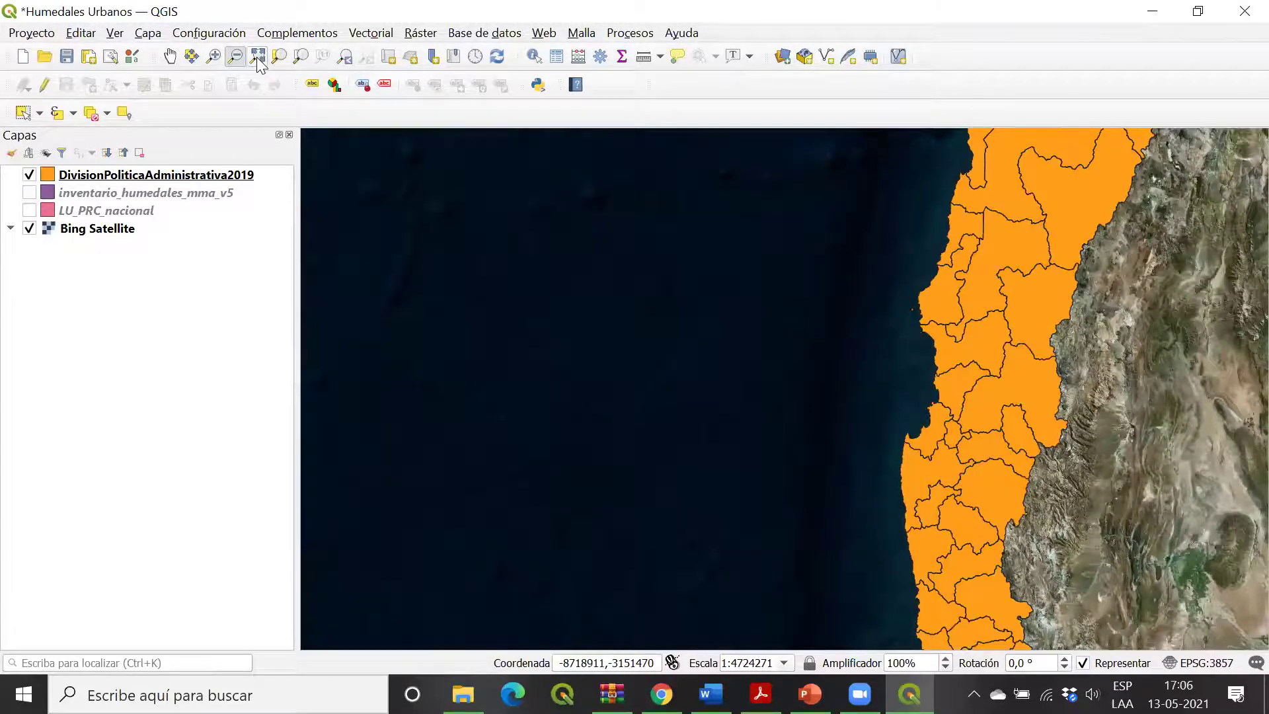
left_click(258, 57)
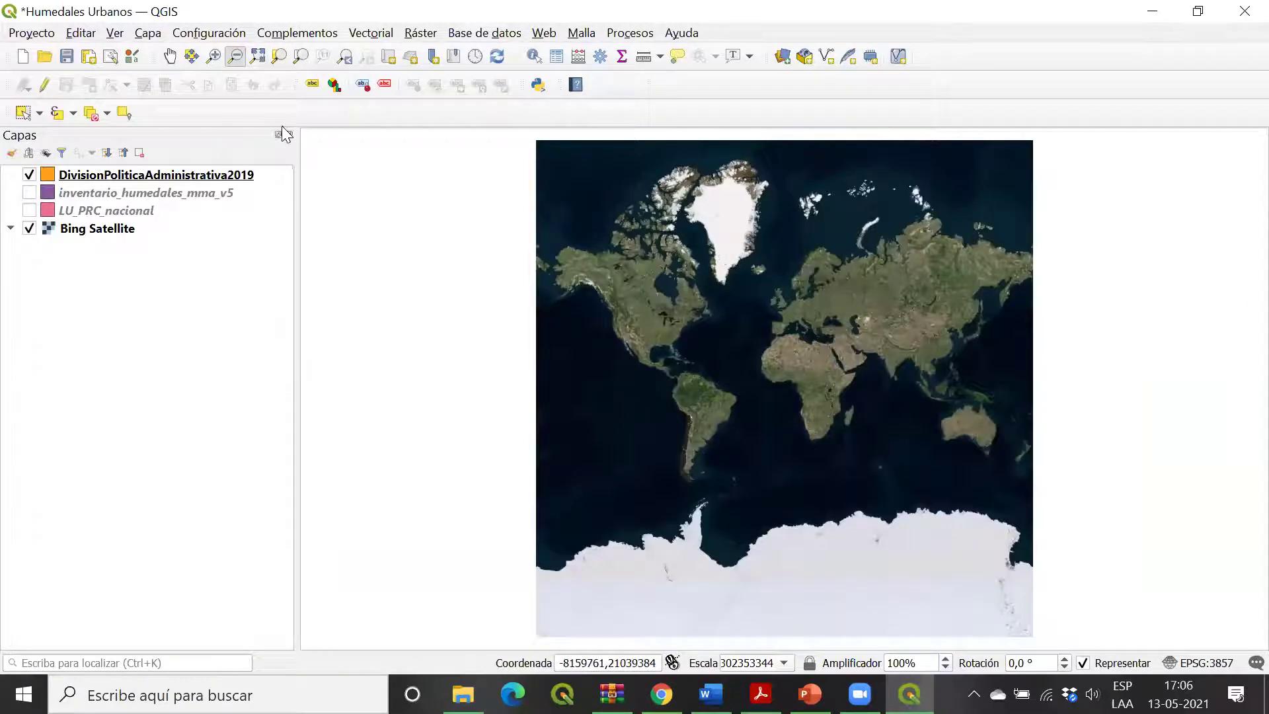
Step: Explore the world basemap with the Pan tool, viewing South America closer and returning to a global view
left_click(213, 56)
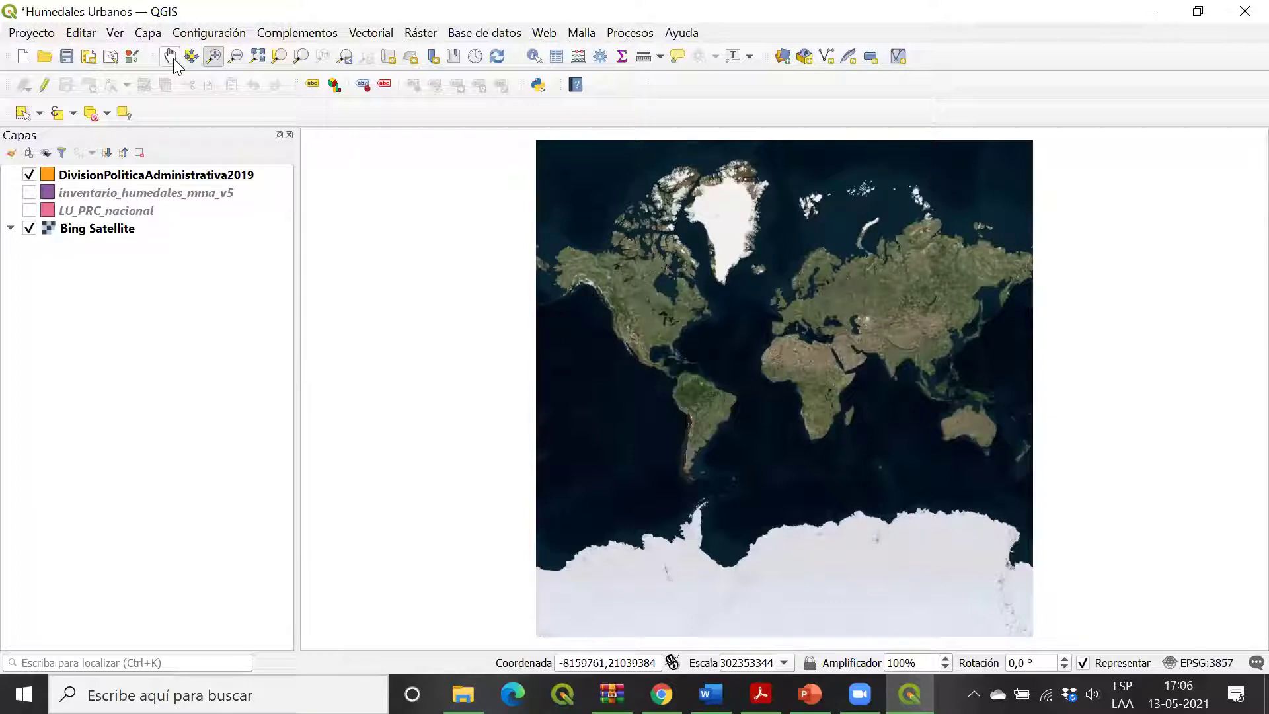
left_click(170, 61)
left_click_drag(789, 354, 478, 298)
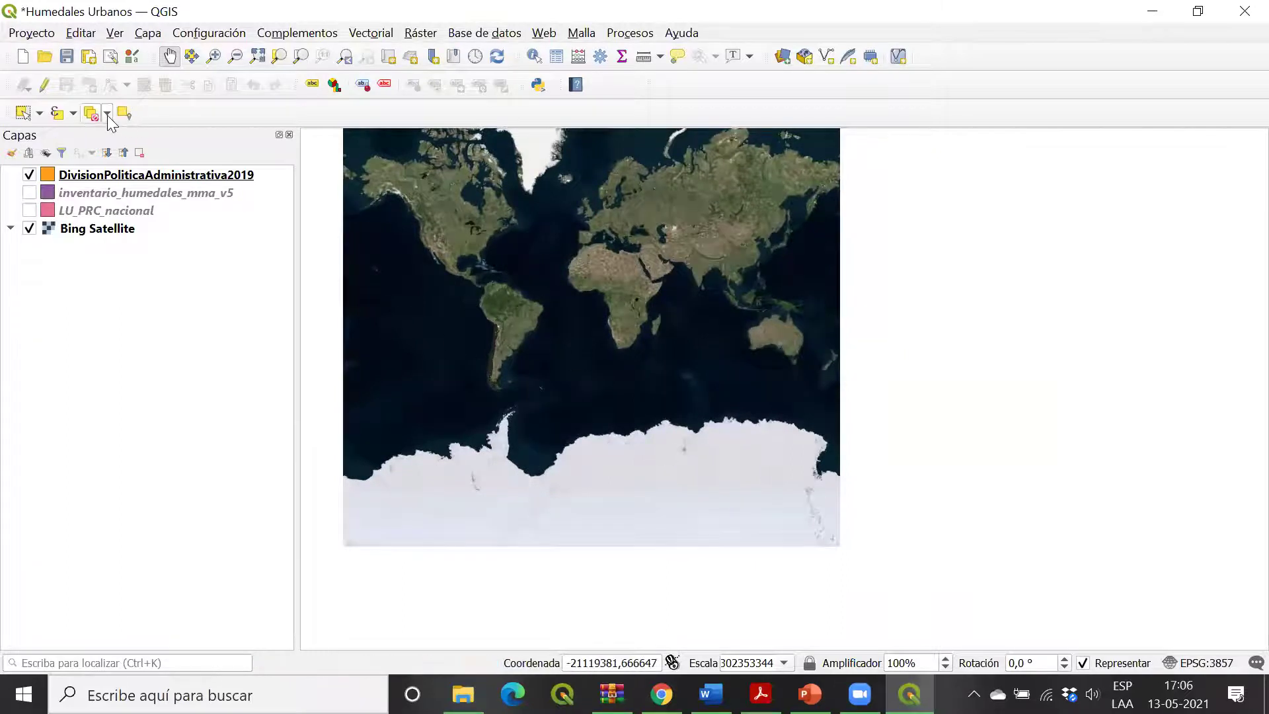
scroll(472, 344, "up", 2)
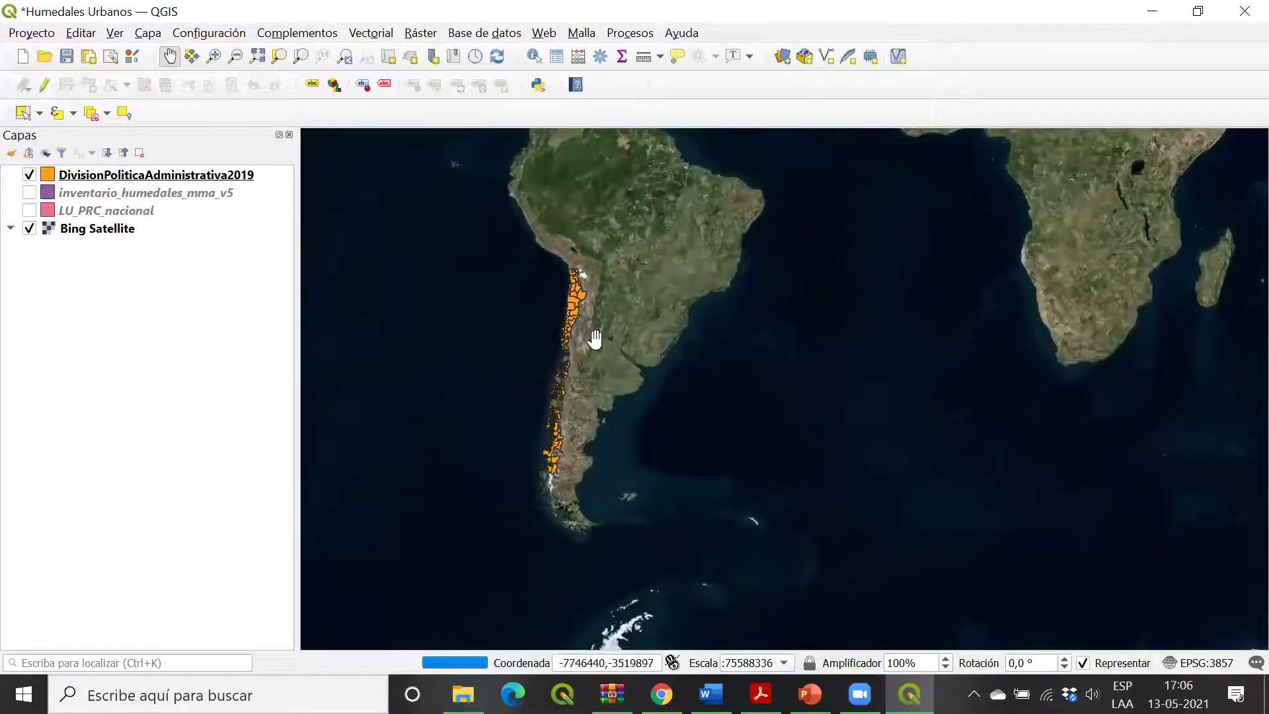
left_click_drag(595, 338, 447, 301)
scroll(462, 352, "down", 3)
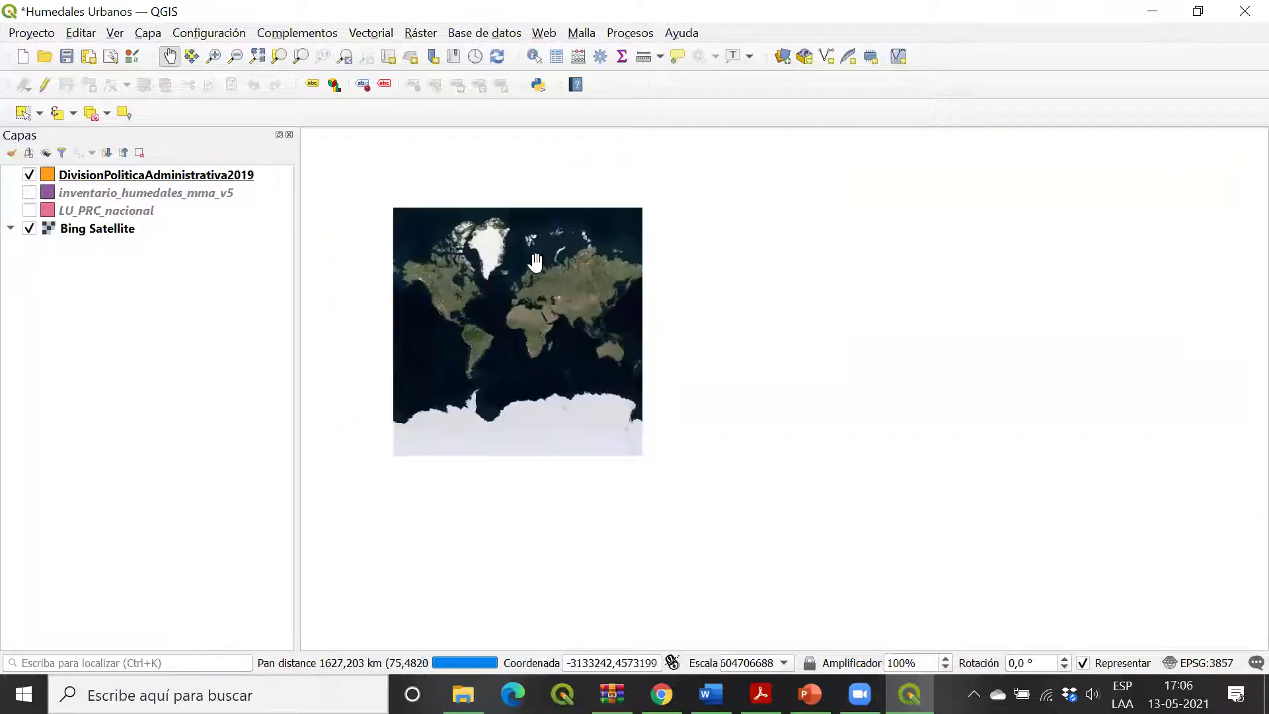
Step: Zoom to the extent of the DivisionPoliticaAdministrativa2019 layer and centre Chile in the map view
right_click(233, 175)
left_click(120, 301)
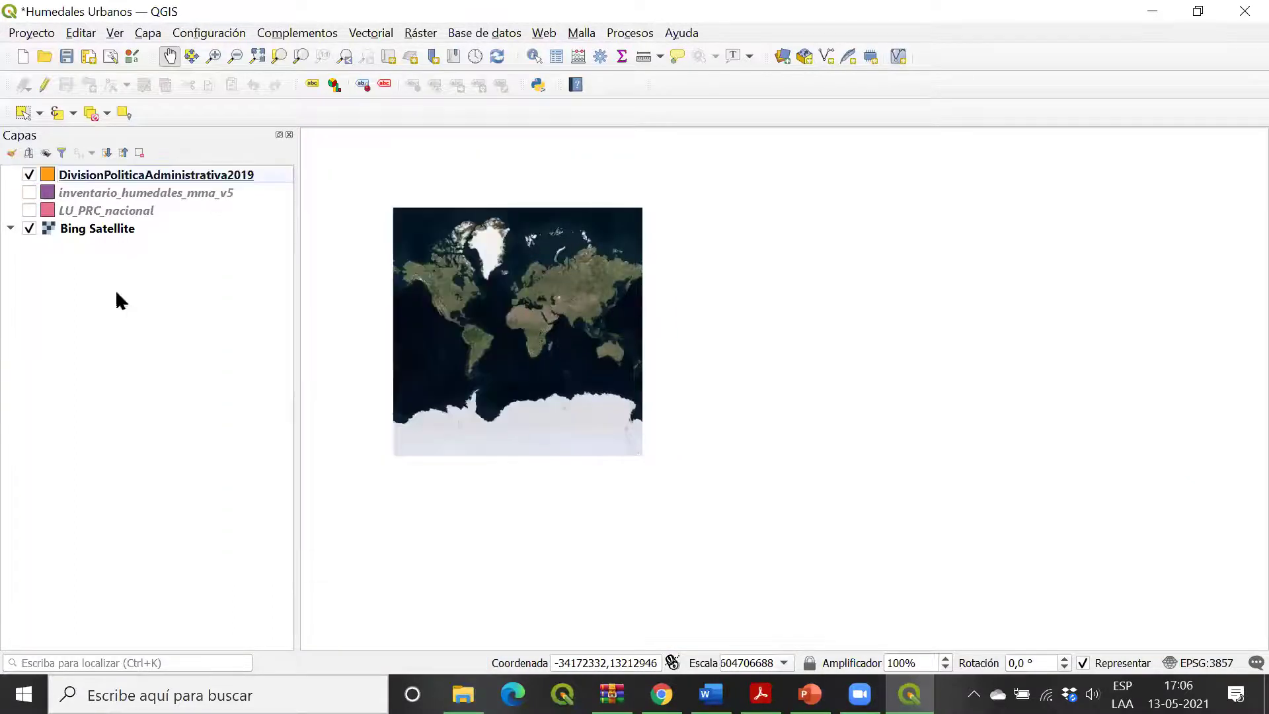
left_click(114, 174)
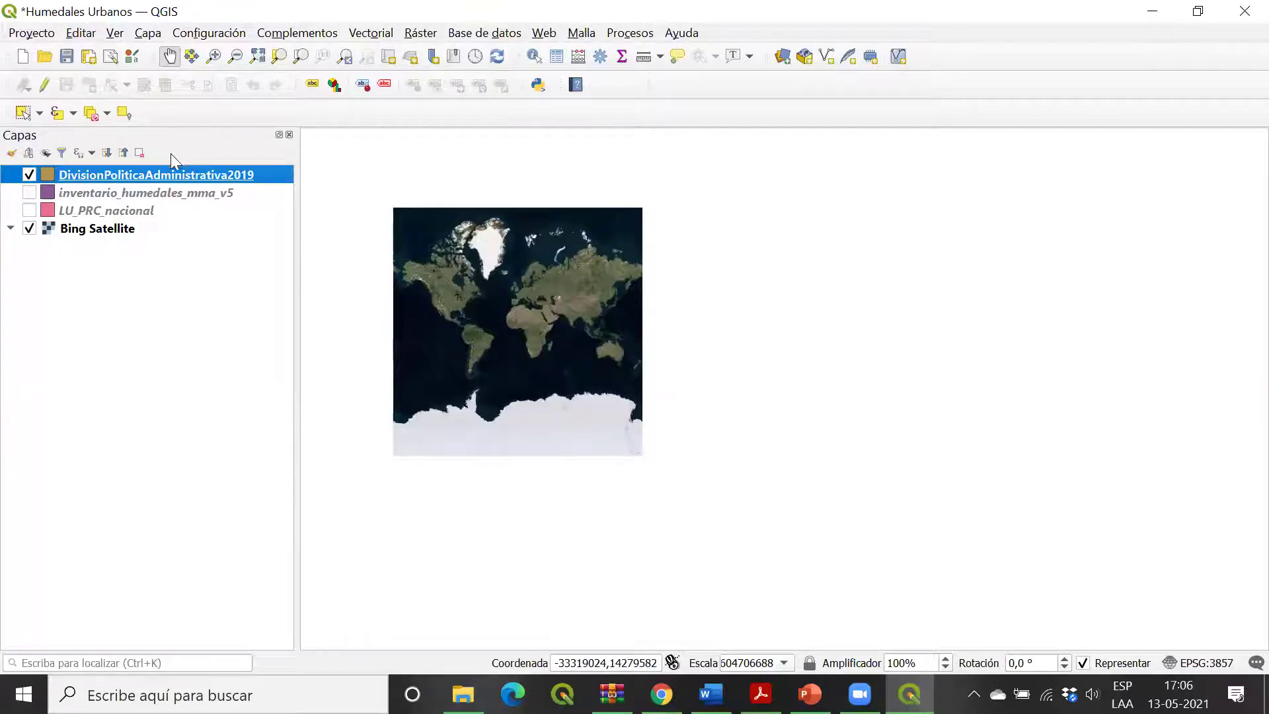
right_click(127, 179)
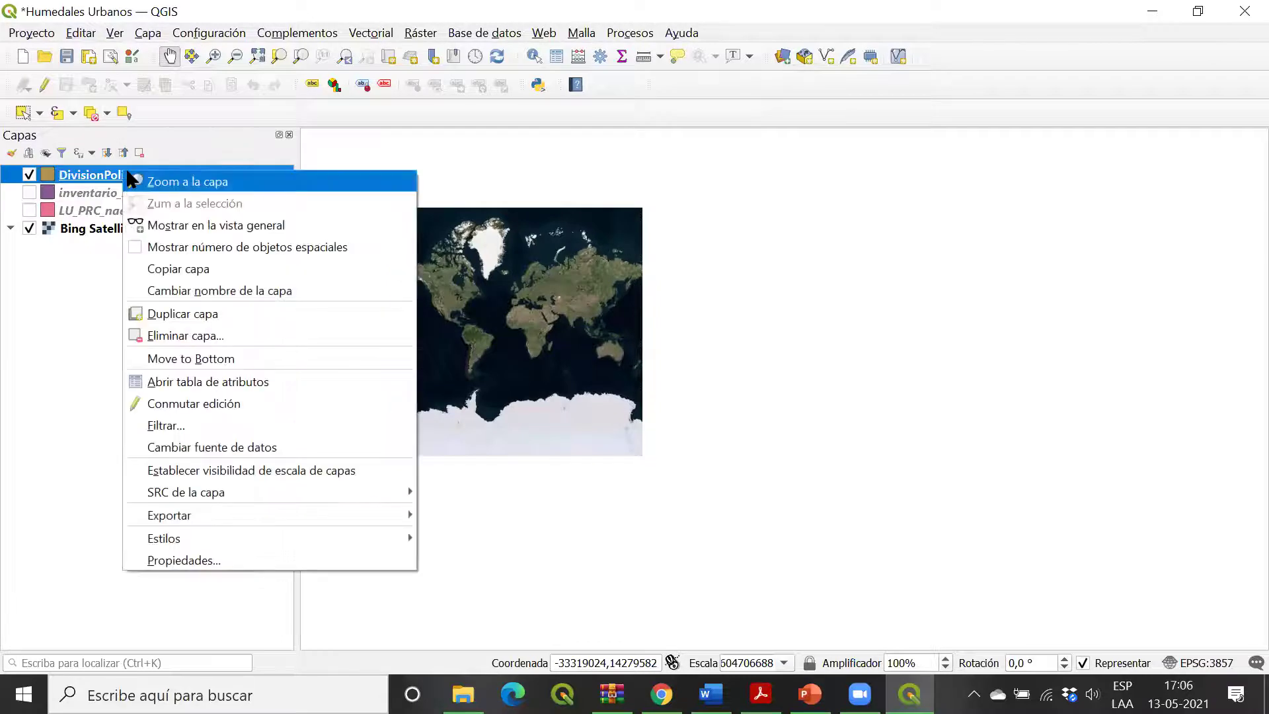
left_click(259, 181)
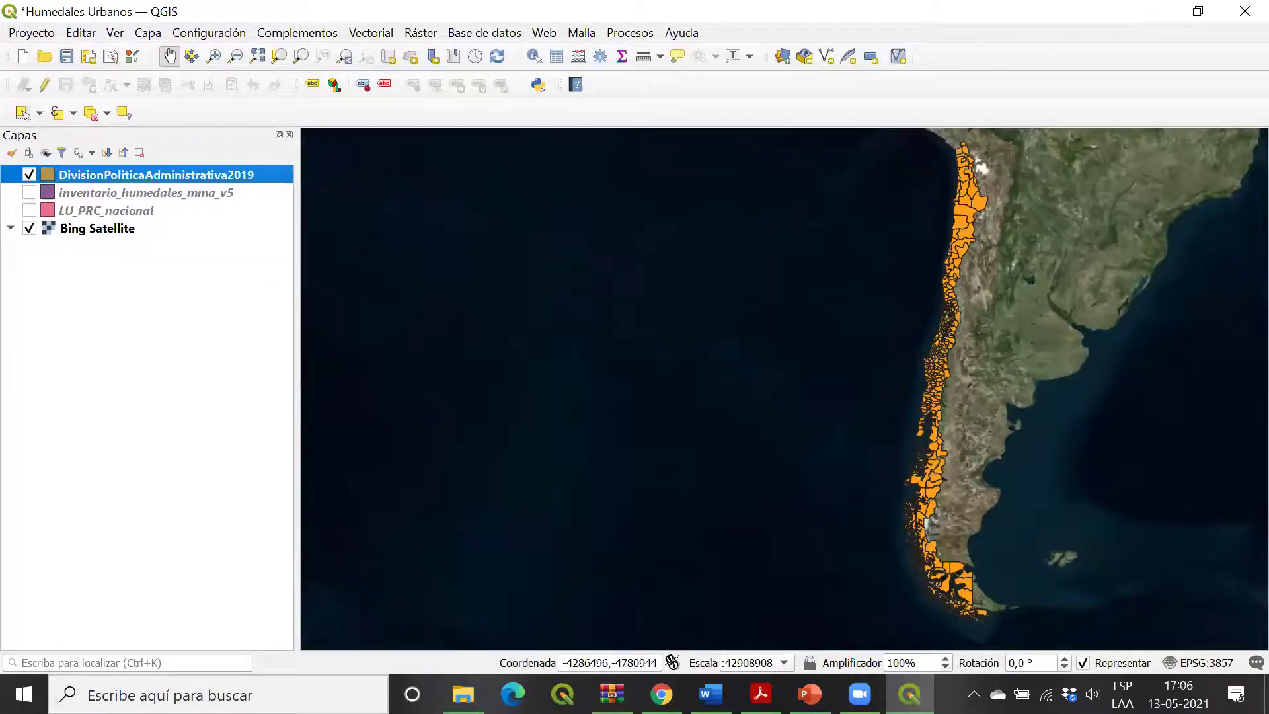
left_click_drag(1048, 391, 725, 410)
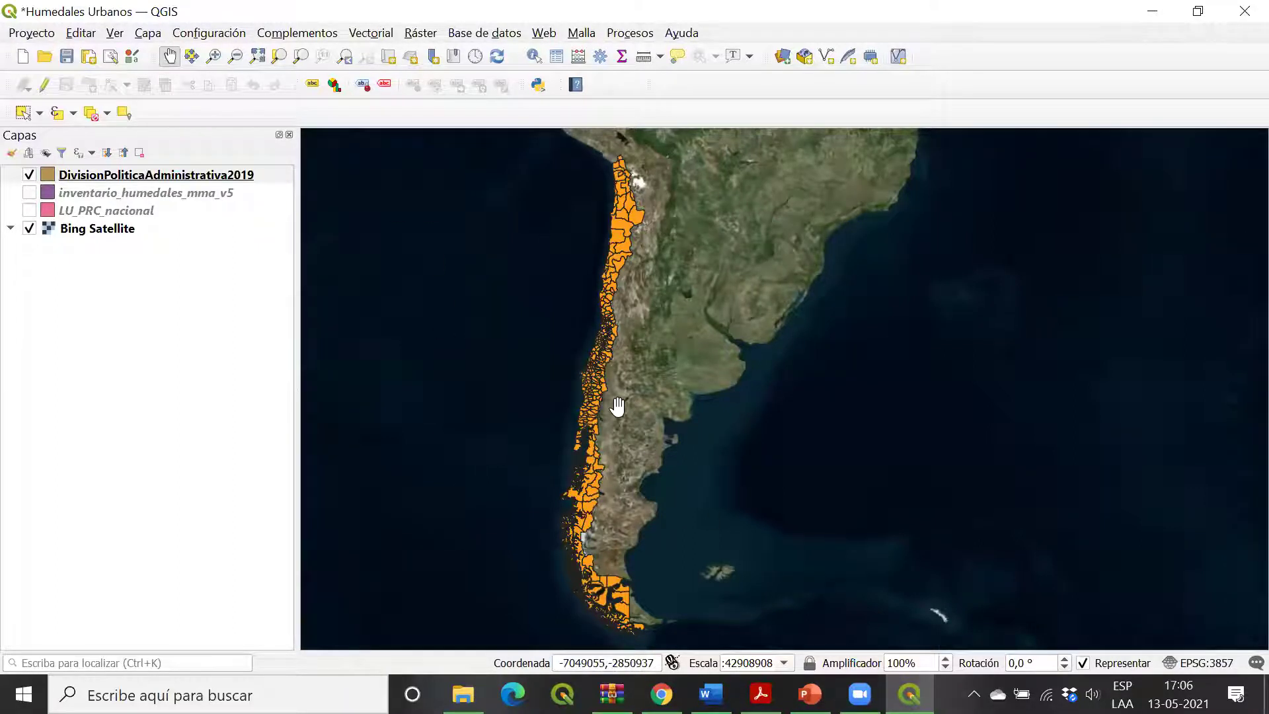
Step: Open the attribute table of DivisionPoliticaAdministrativa2019 and enlarge its window to show more commune records
left_click(181, 176)
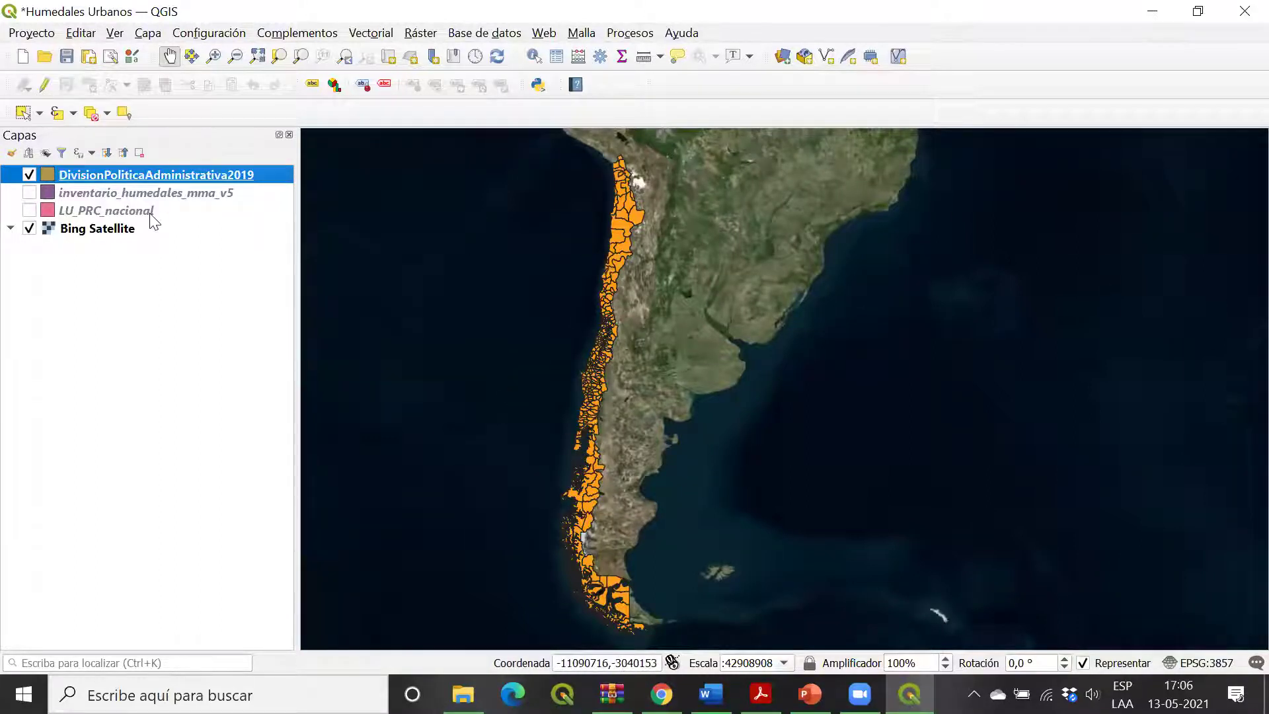
left_click(144, 192)
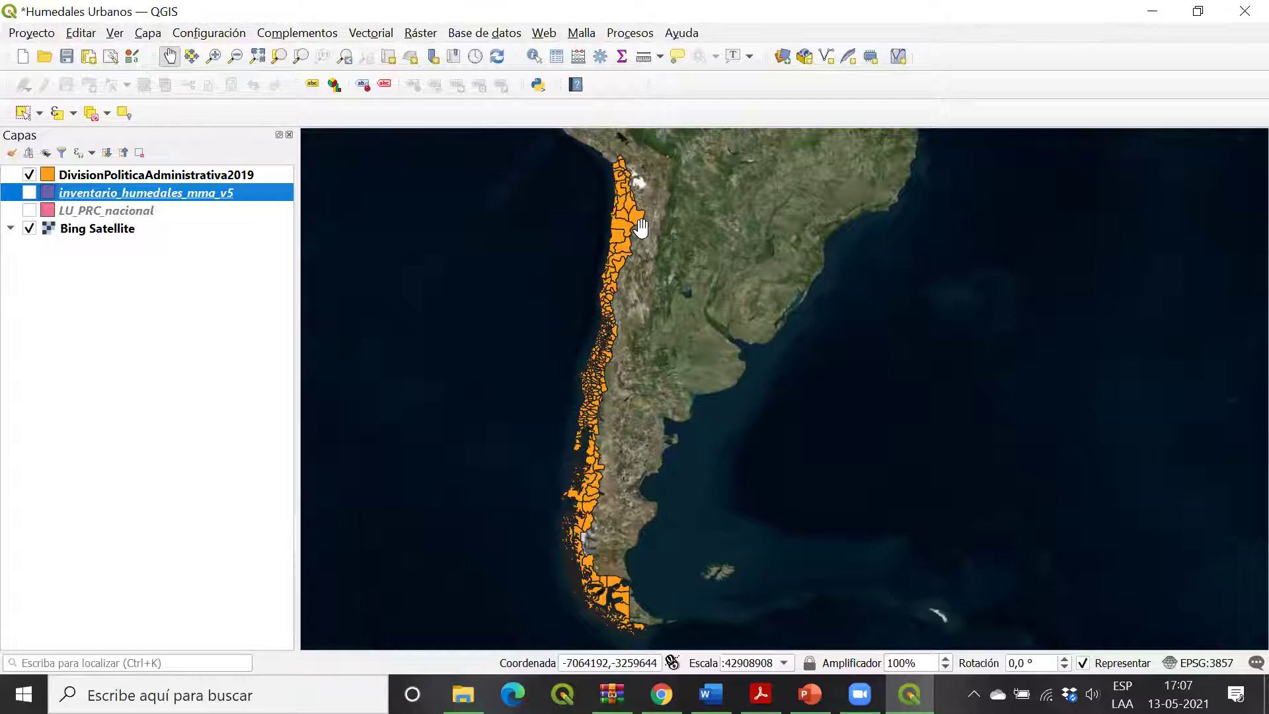
scroll(617, 284, "up", 2)
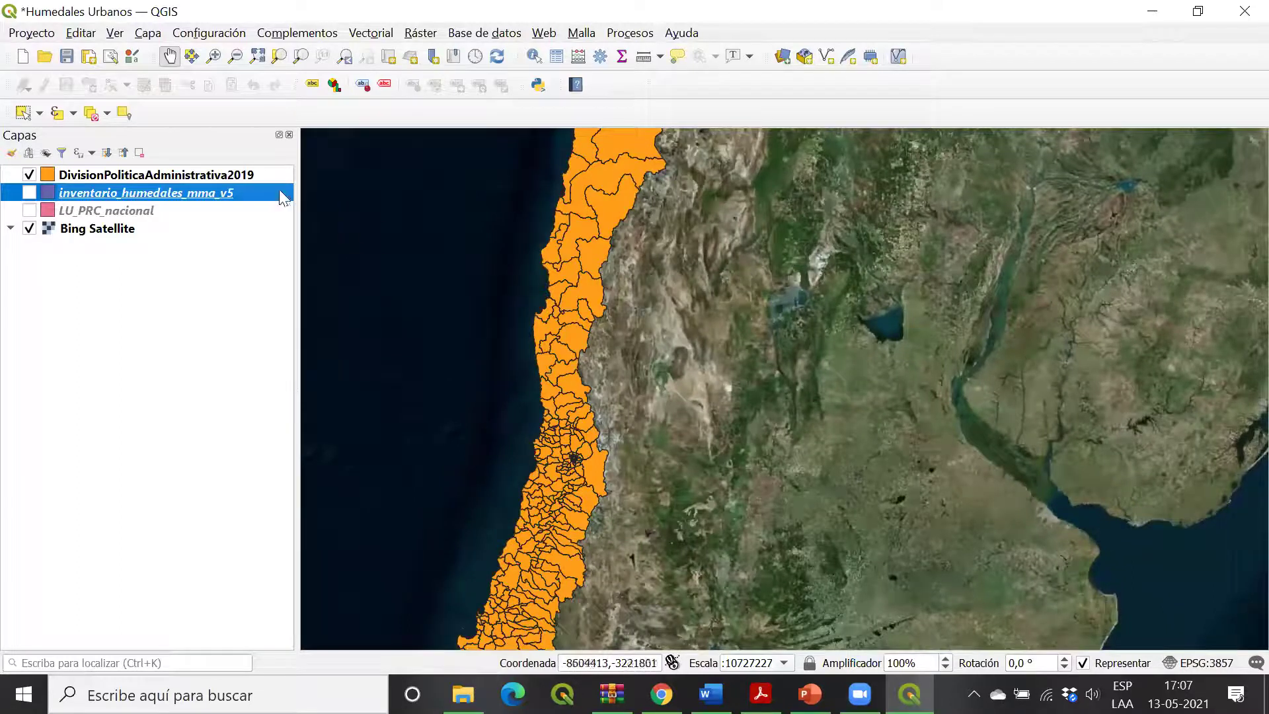
left_click(236, 177)
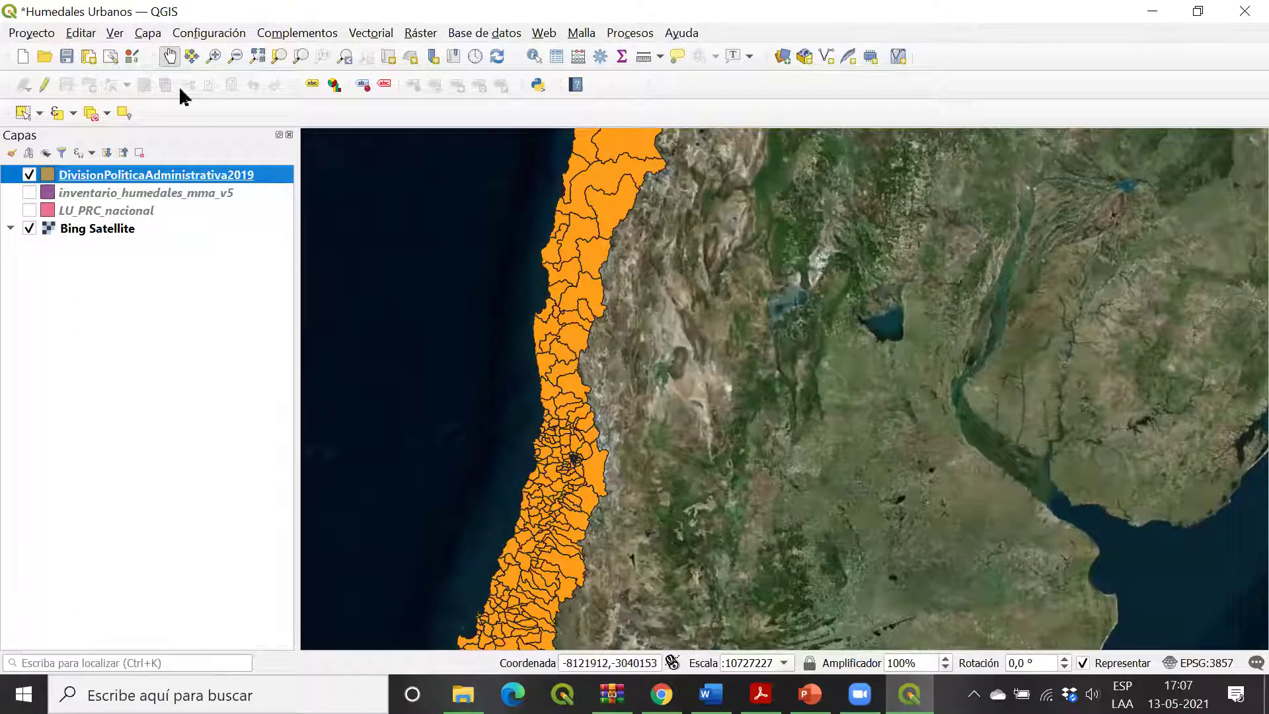
right_click(203, 176)
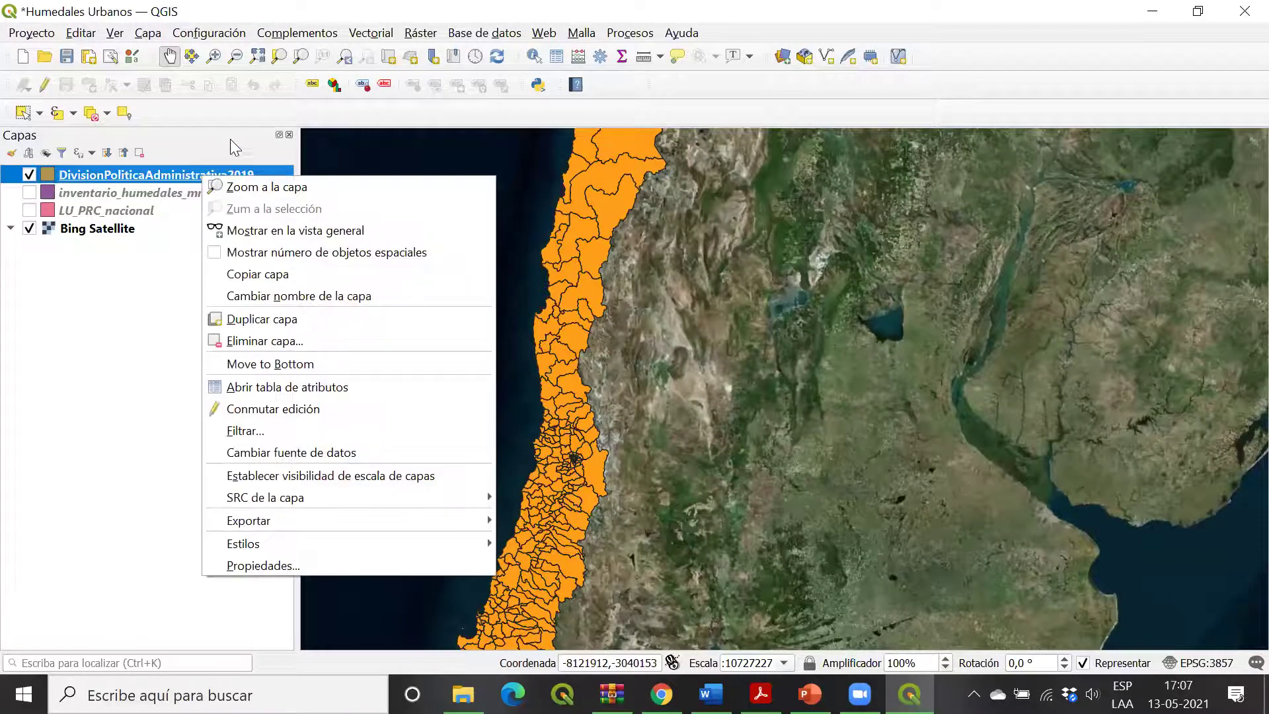
left_click(353, 389)
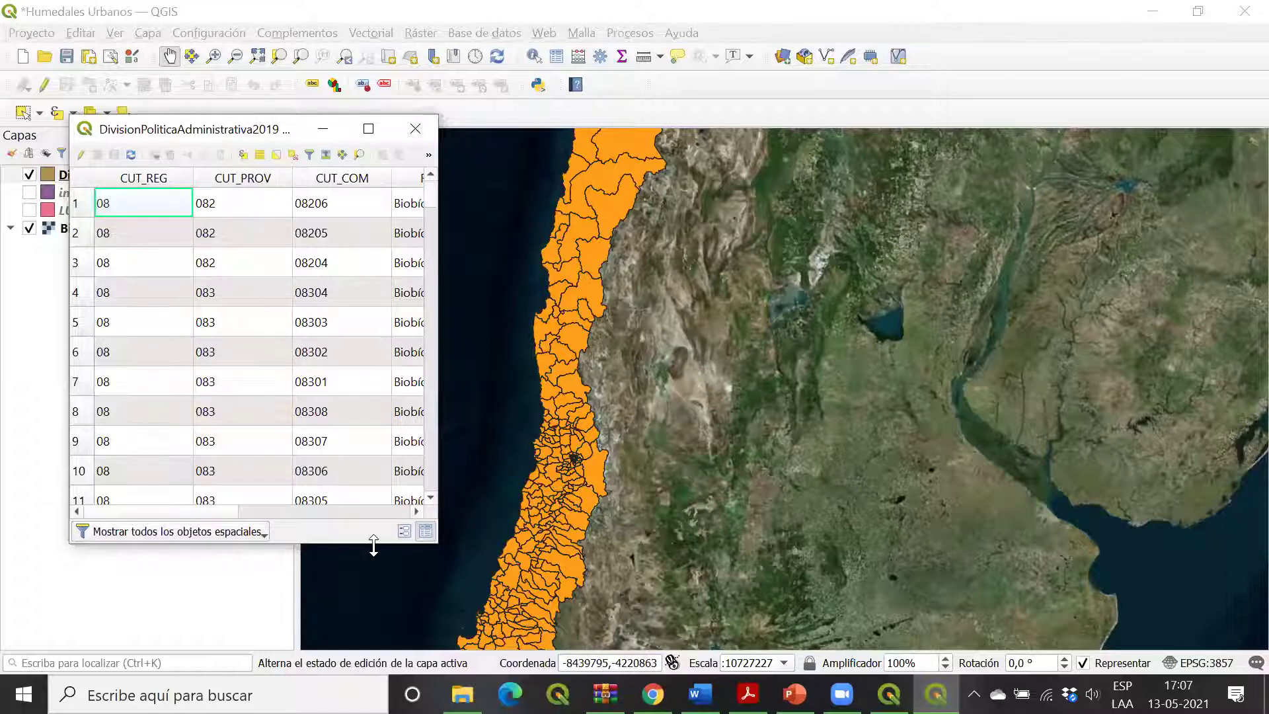
left_click_drag(374, 546, 362, 651)
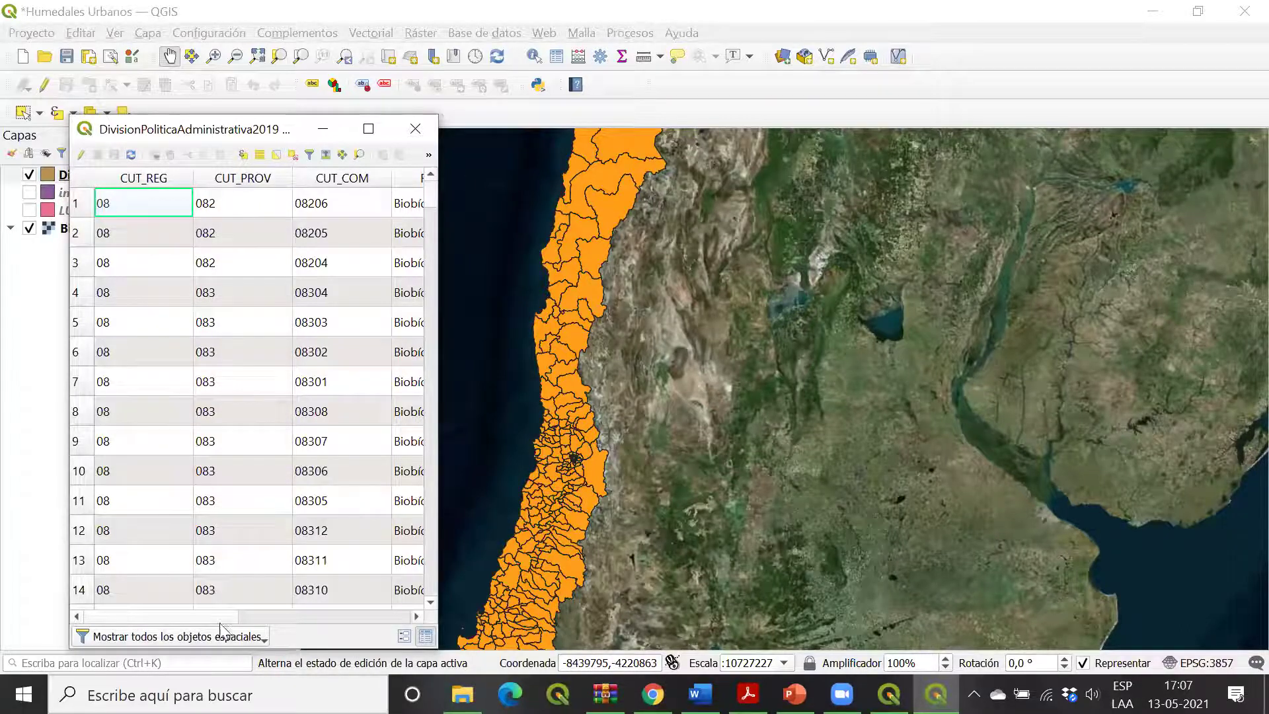
left_click_drag(222, 617, 135, 612)
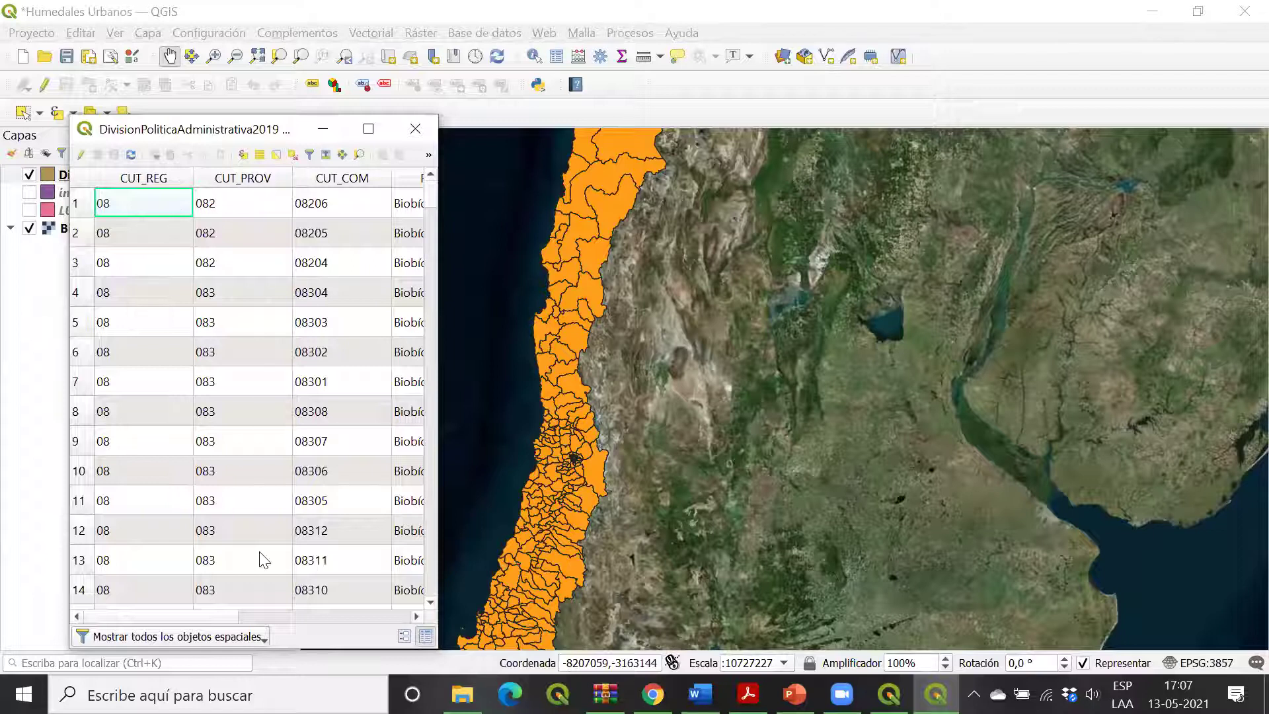
Step: Select the commune record with CUT_COM 08205 in the attribute table and zoom the map to that selection
left_click(89, 235)
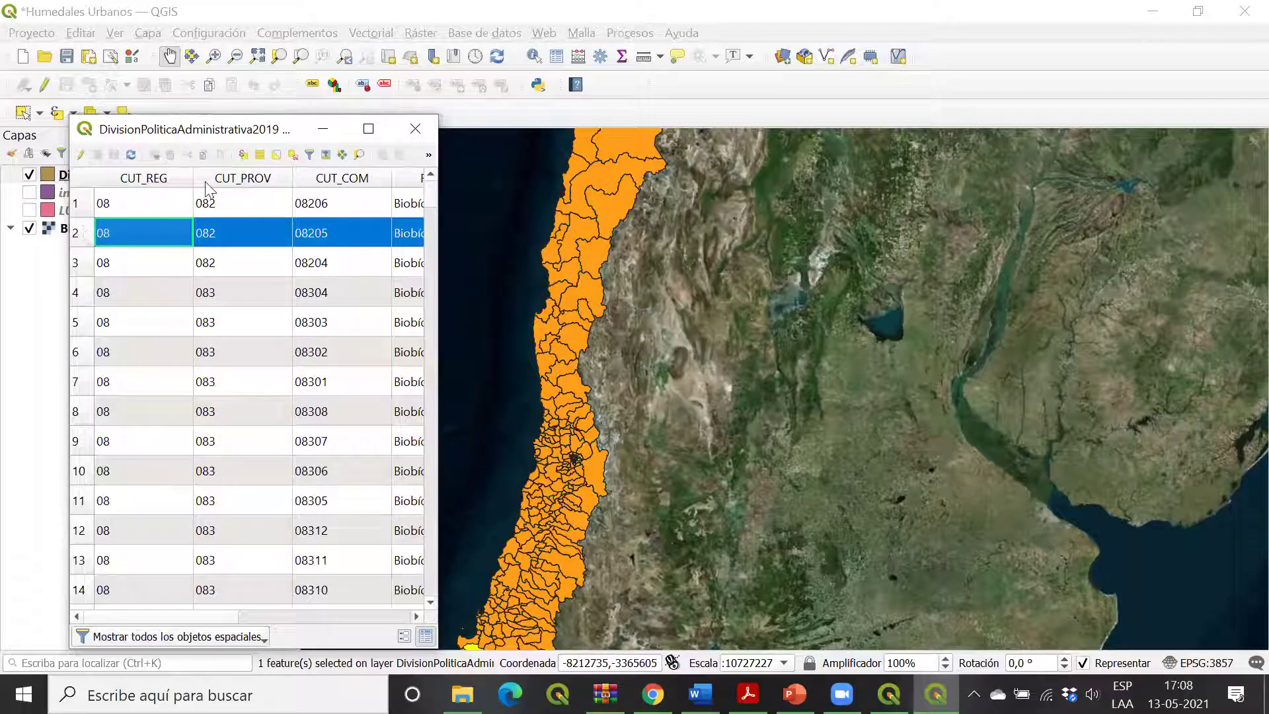
left_click(360, 156)
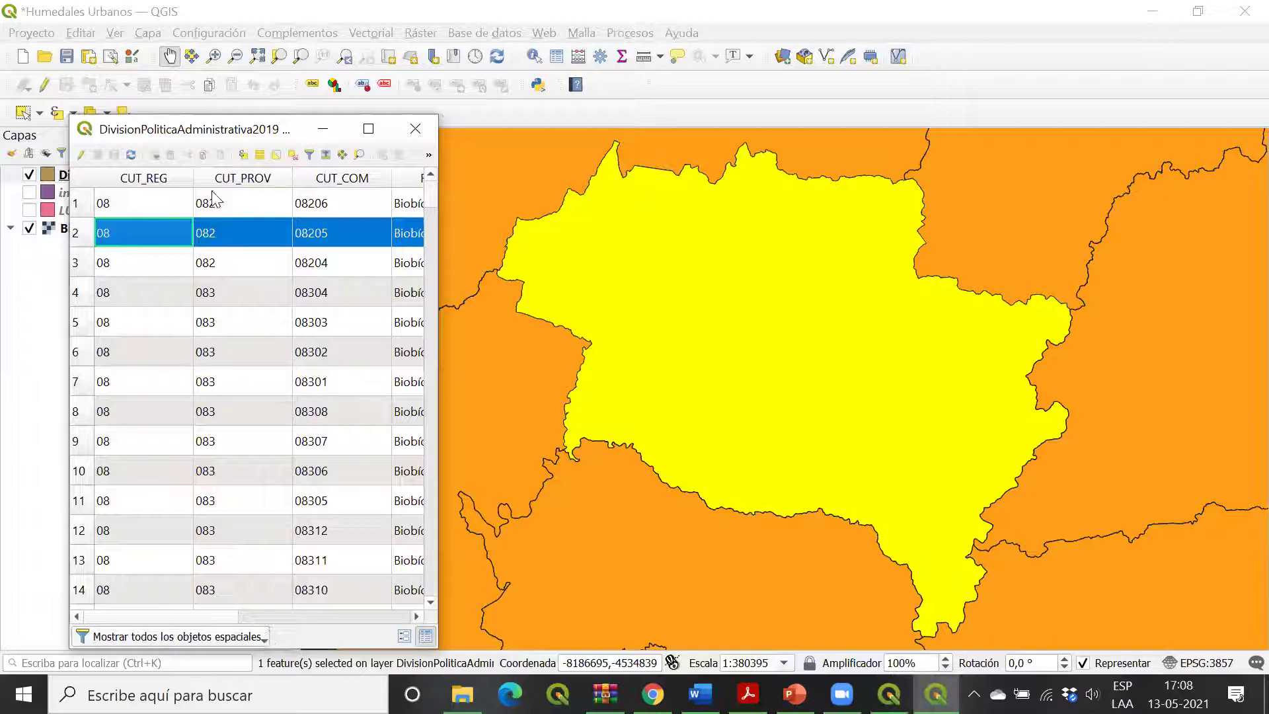
Step: Limit the attribute table to selected features and examine the commune's region, province, commune and area fields
left_click(262, 639)
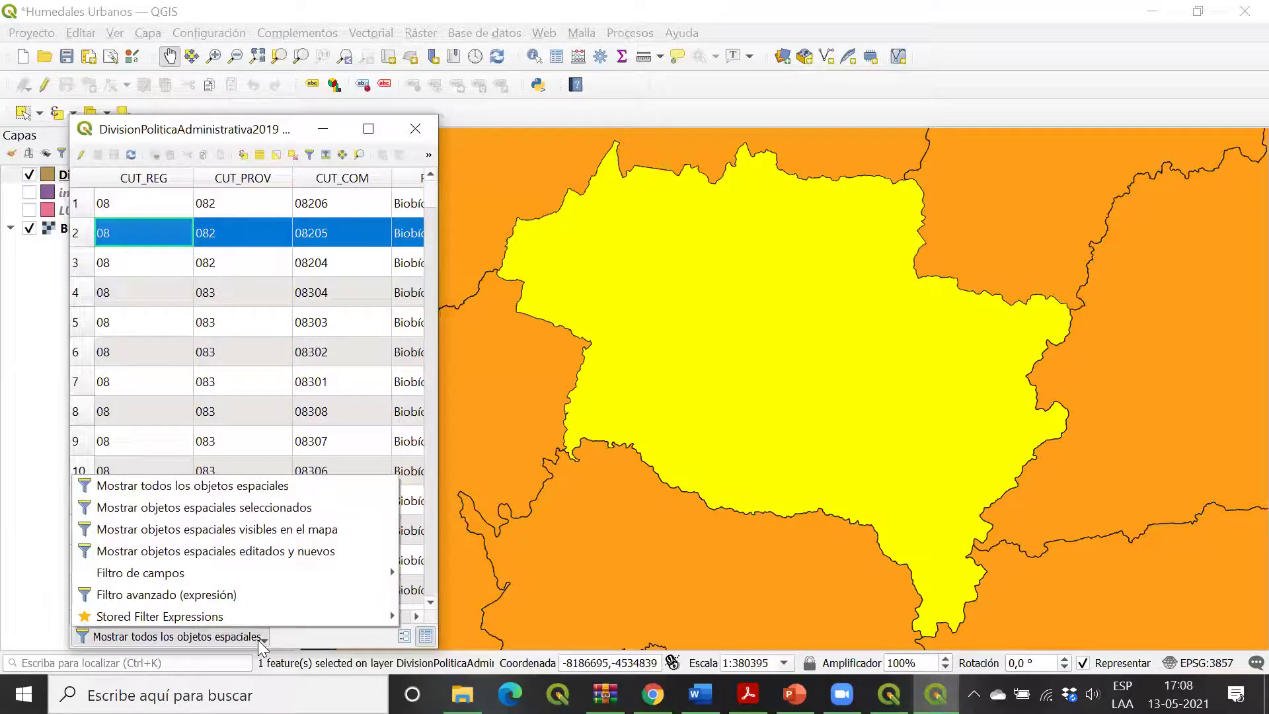
left_click(302, 512)
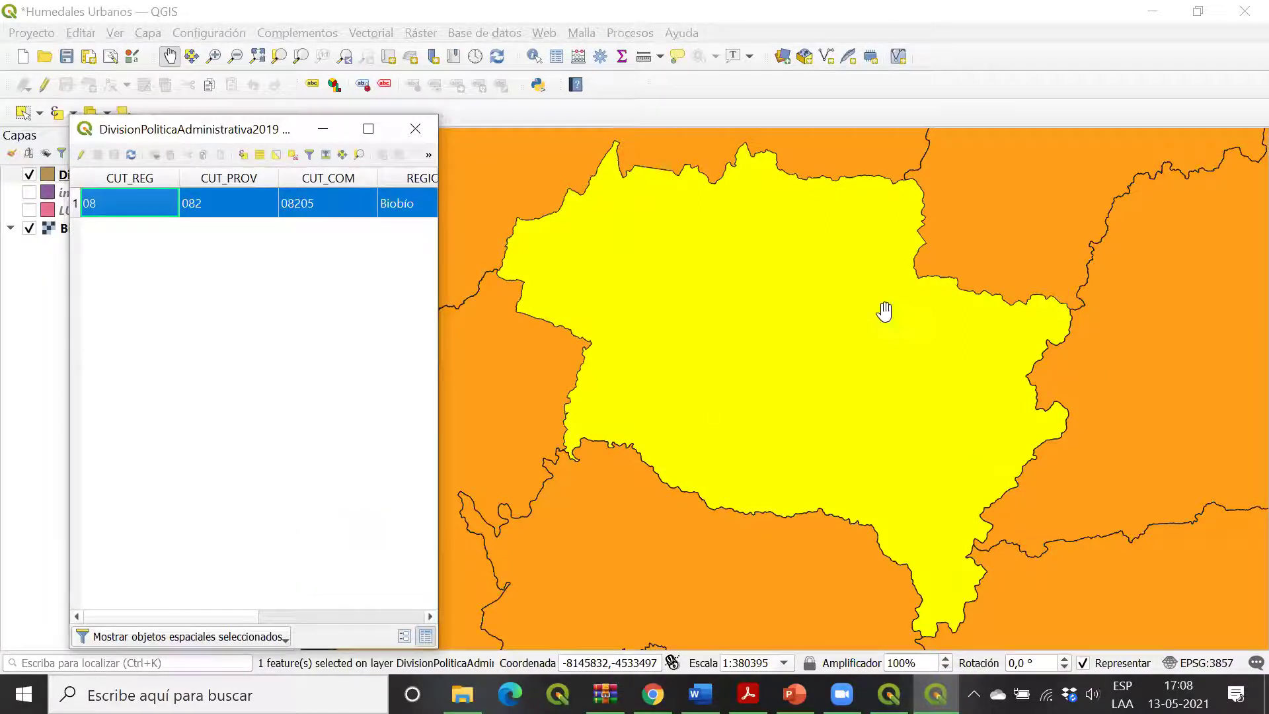
left_click_drag(231, 619, 372, 623)
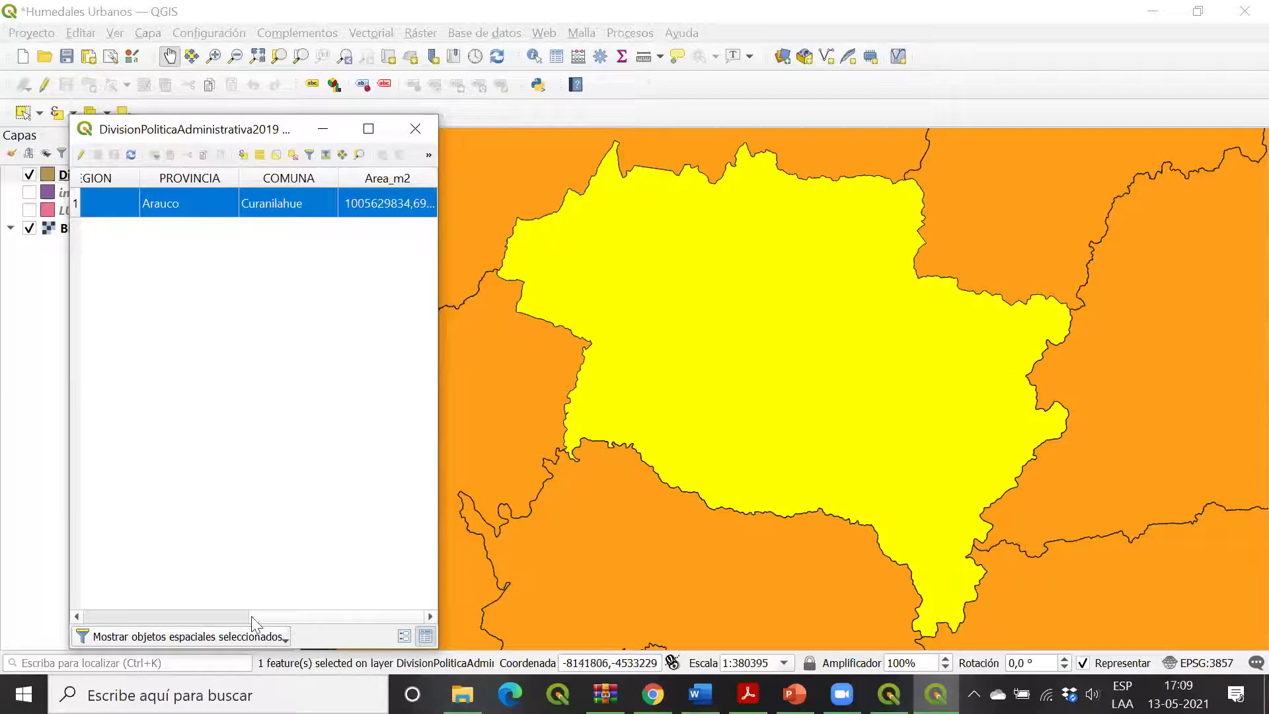
left_click_drag(263, 616, 48, 615)
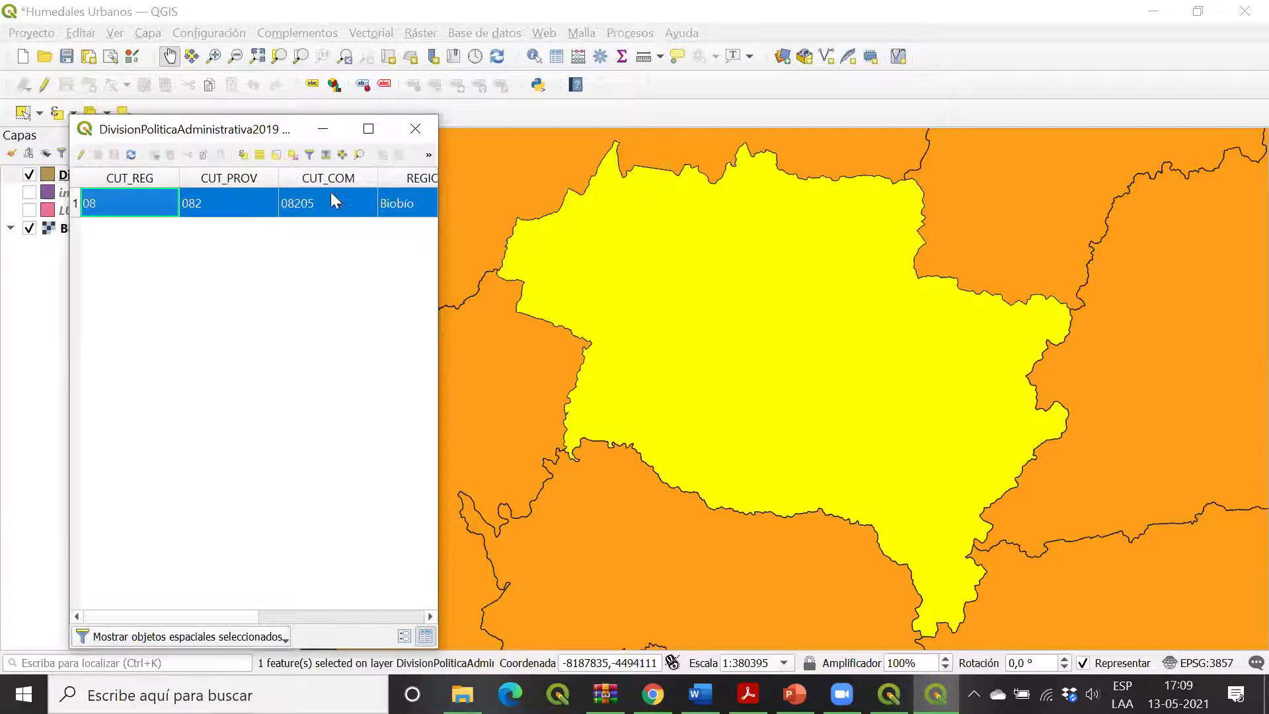
left_click_drag(236, 619, 355, 617)
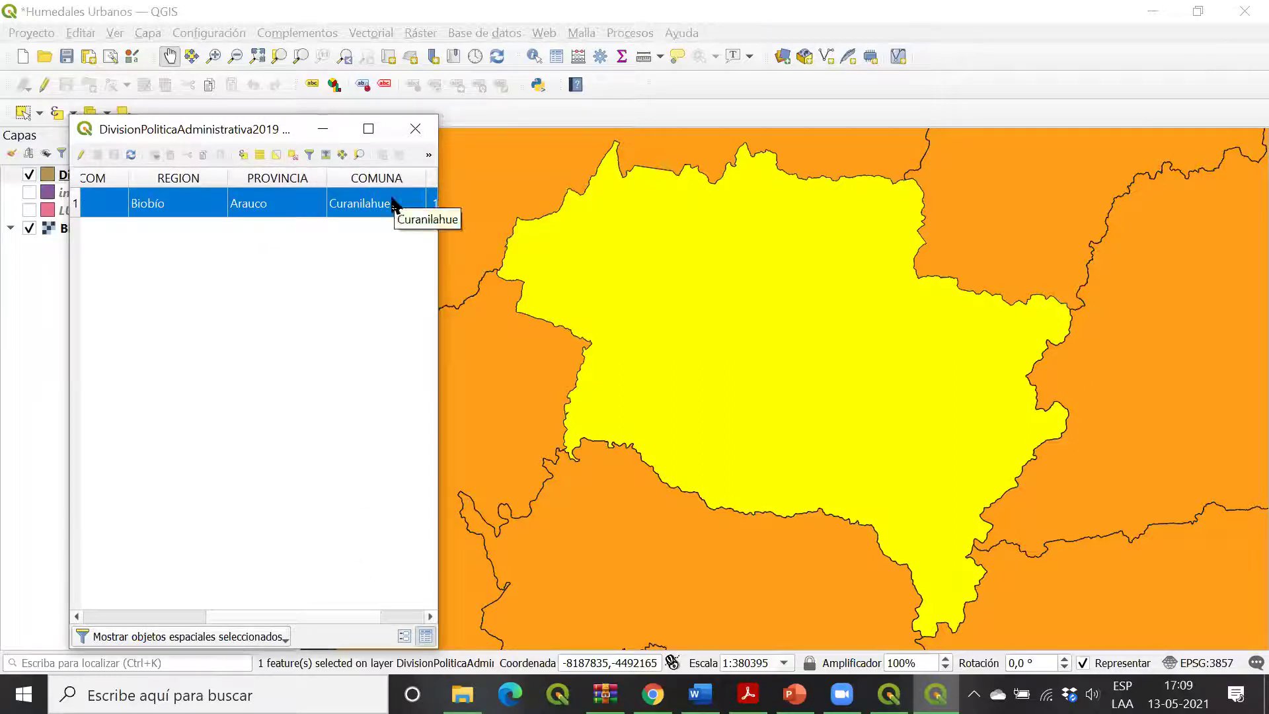
Step: Show all features in the attribute table again and look through the commune records and their code columns
left_click(233, 637)
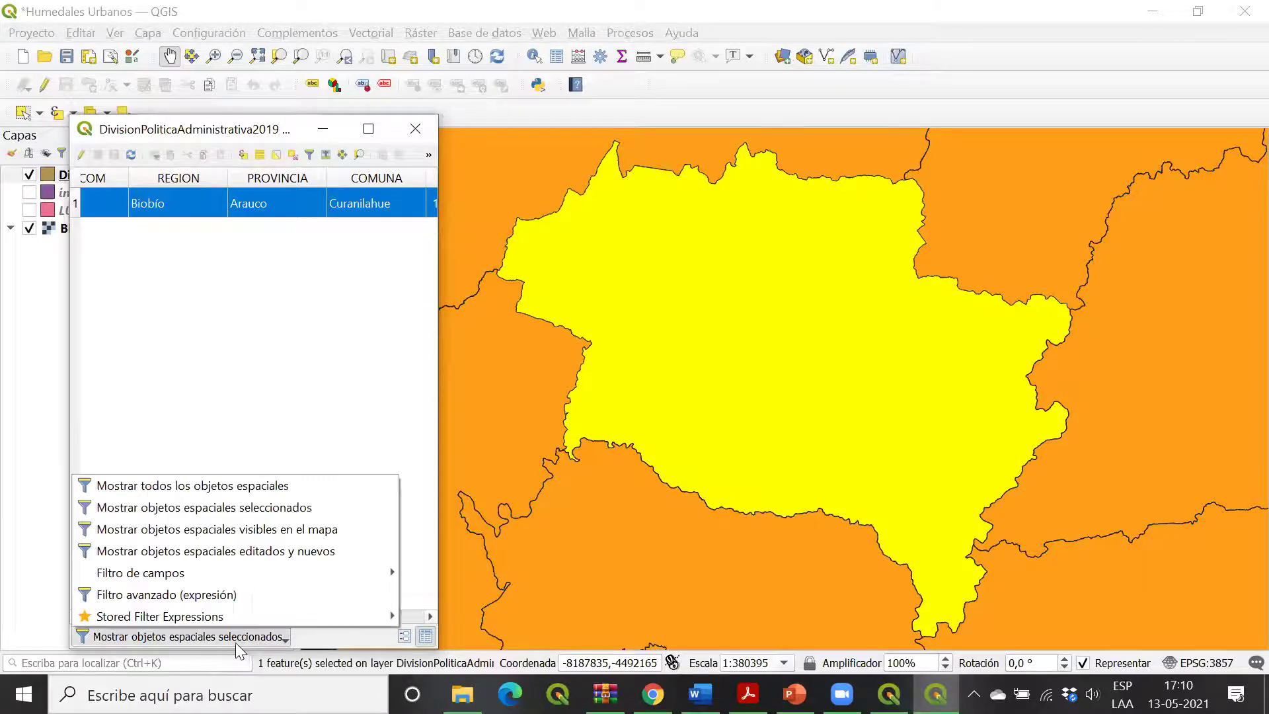
left_click(288, 485)
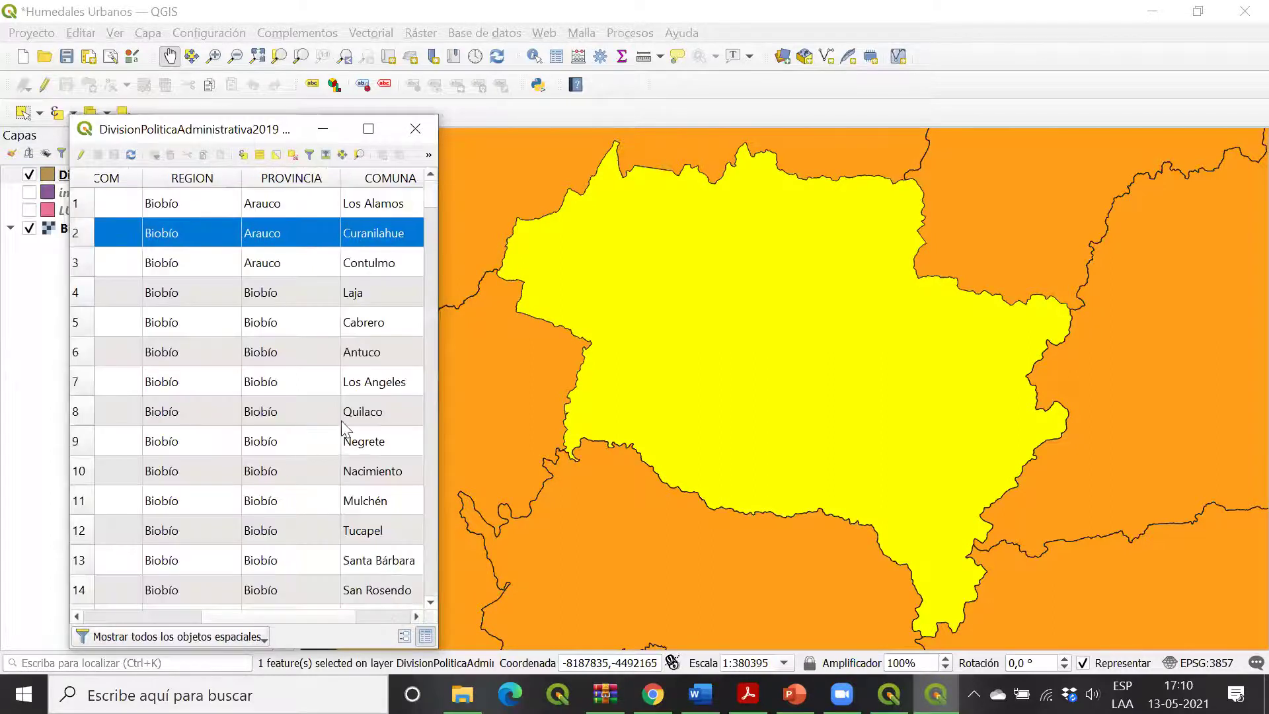
scroll(430, 205, "down", 3)
scroll(428, 198, "up", 3)
left_click_drag(273, 615, 156, 618)
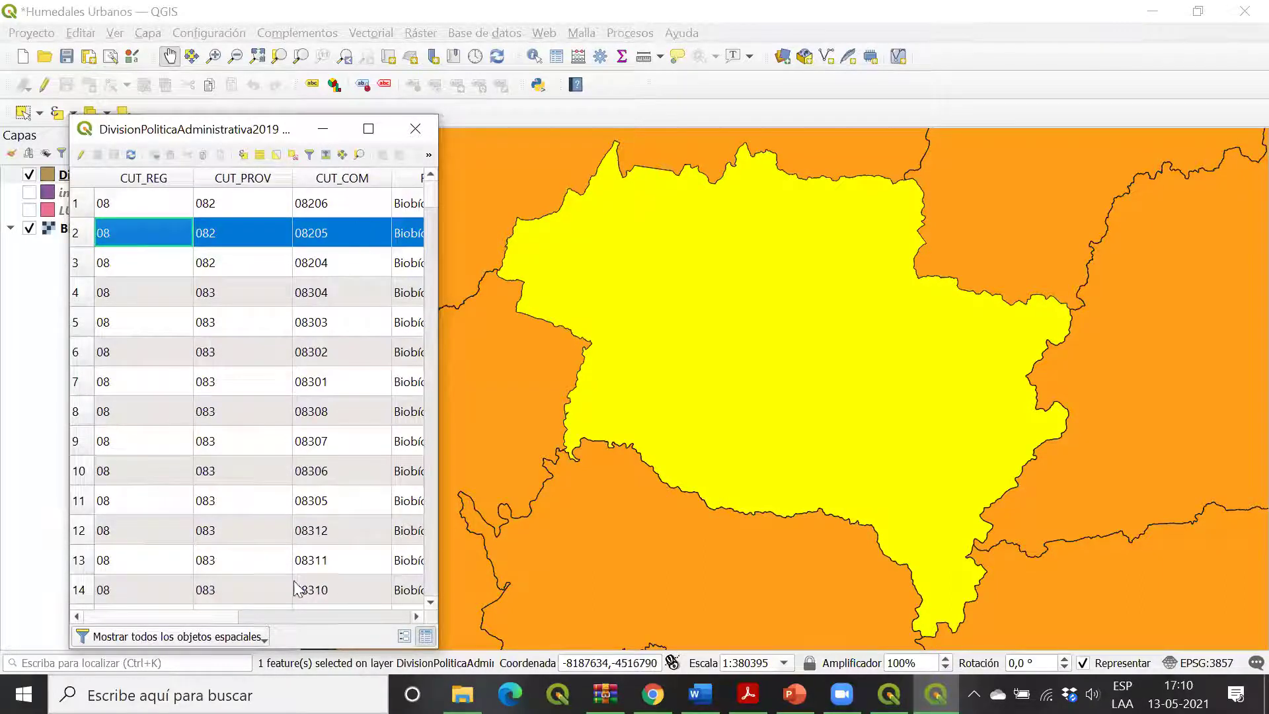
left_click(190, 638)
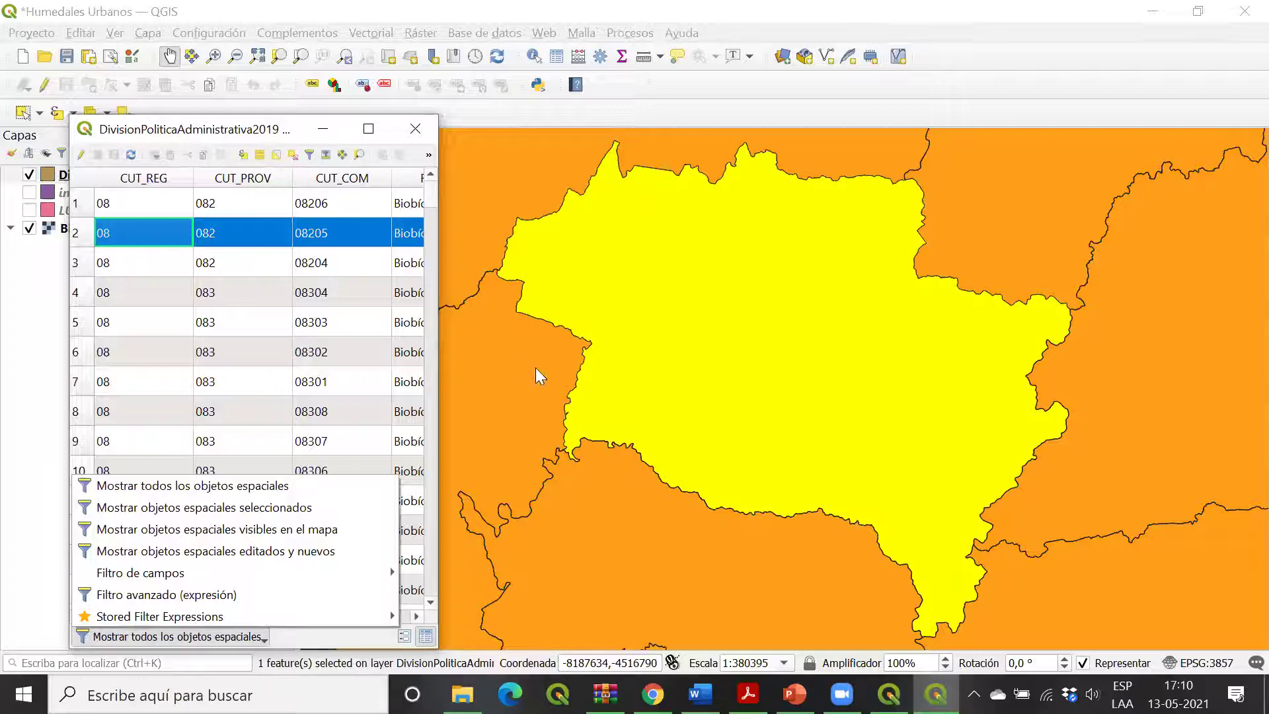
left_click(271, 236)
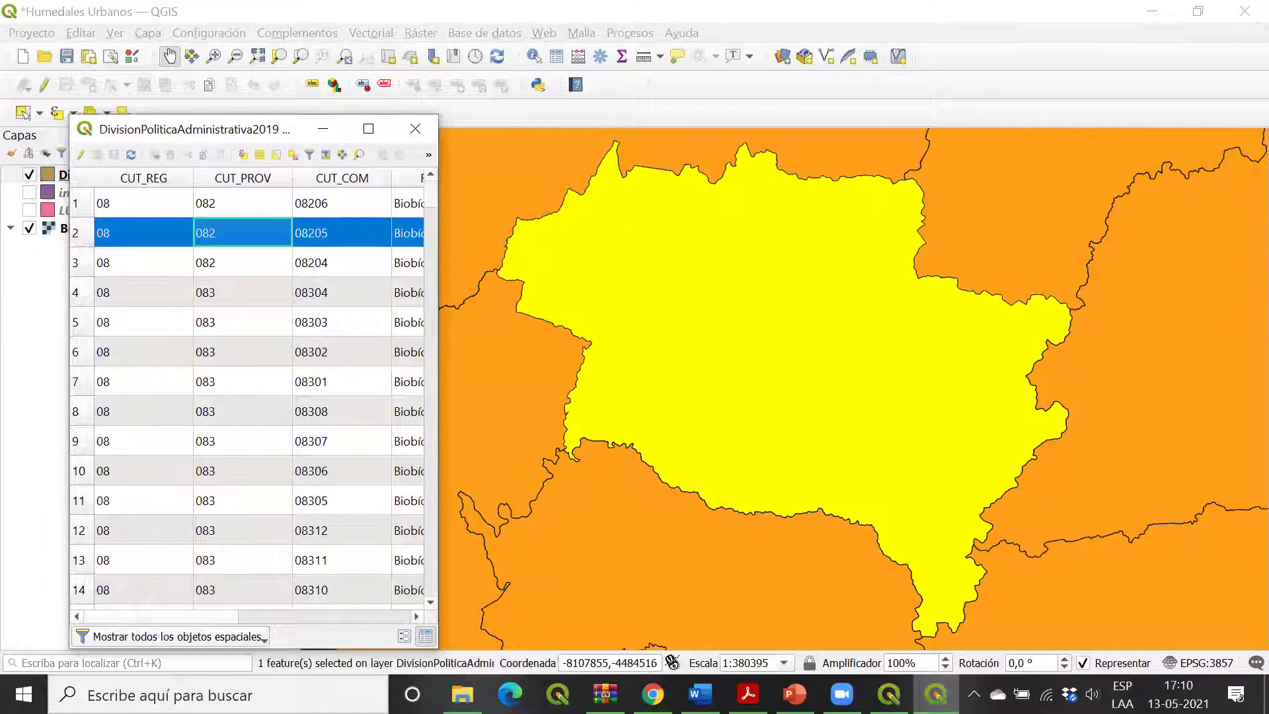
key("alt+Tab")
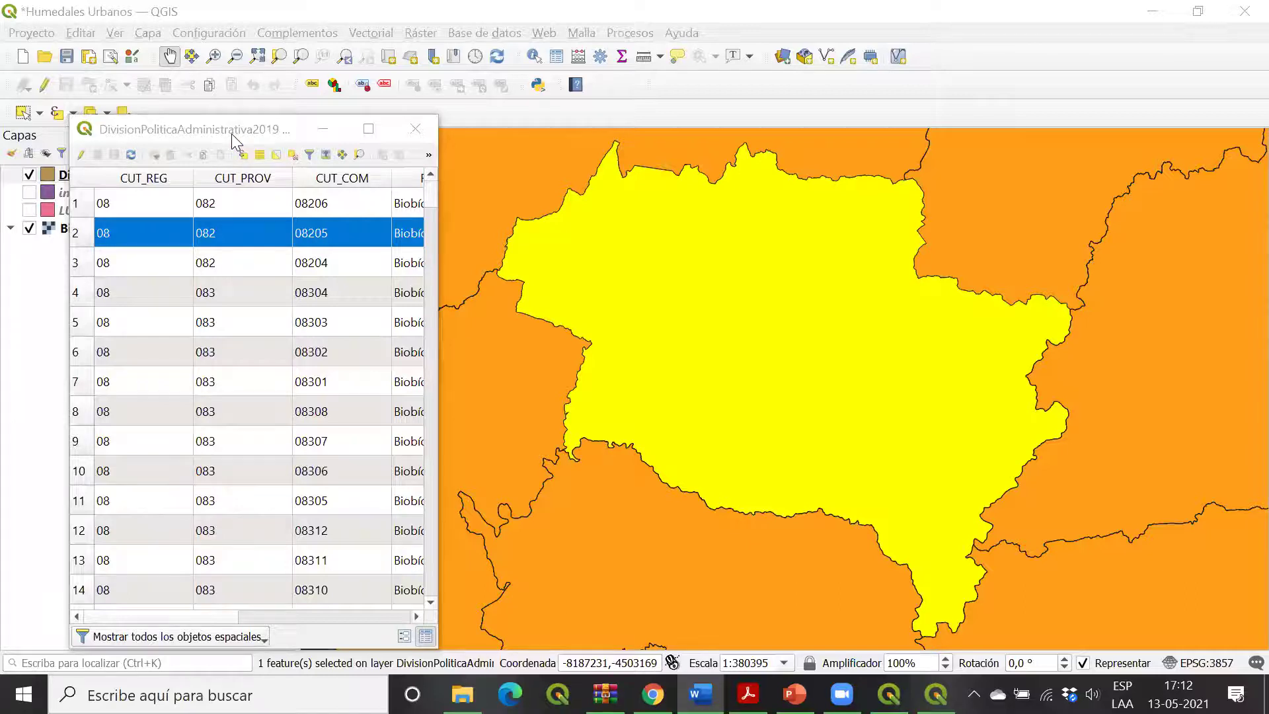
Step: View the selected commune's location within Chile at a wider map scale, and move the attribute table window clear of the layer list
left_click_drag(232, 134, 211, 137)
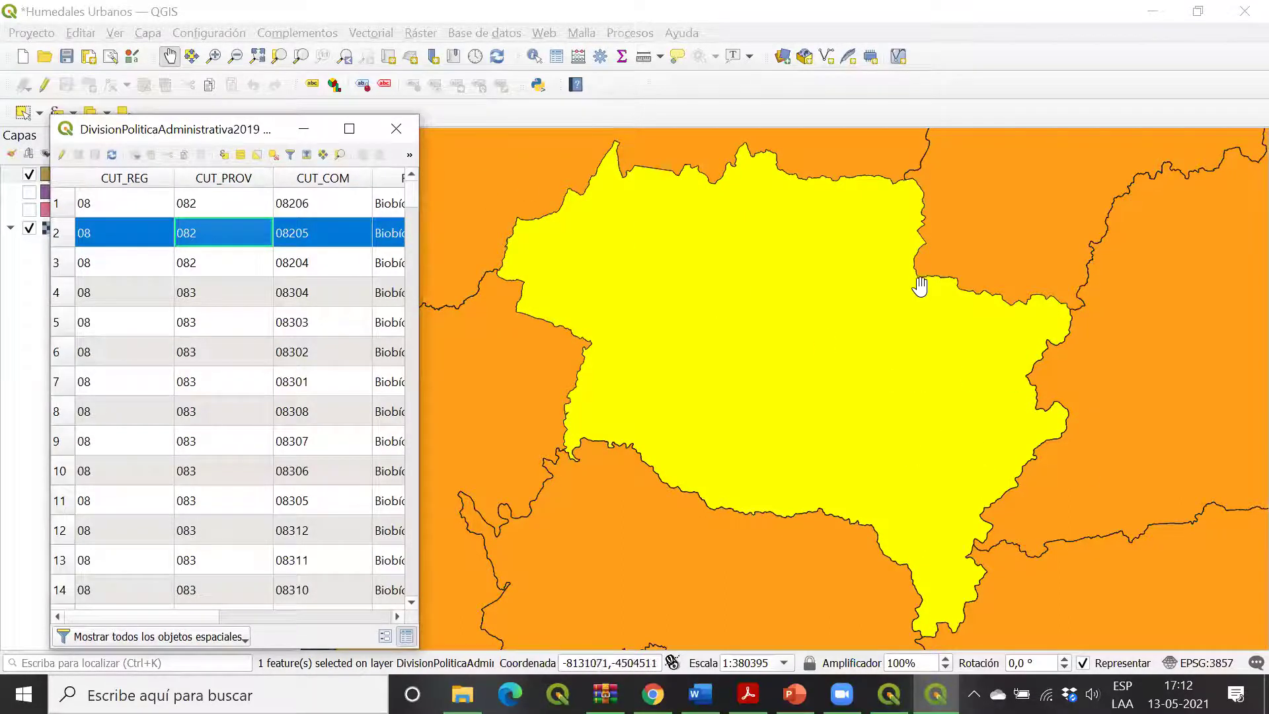
scroll(679, 346, "down", 3)
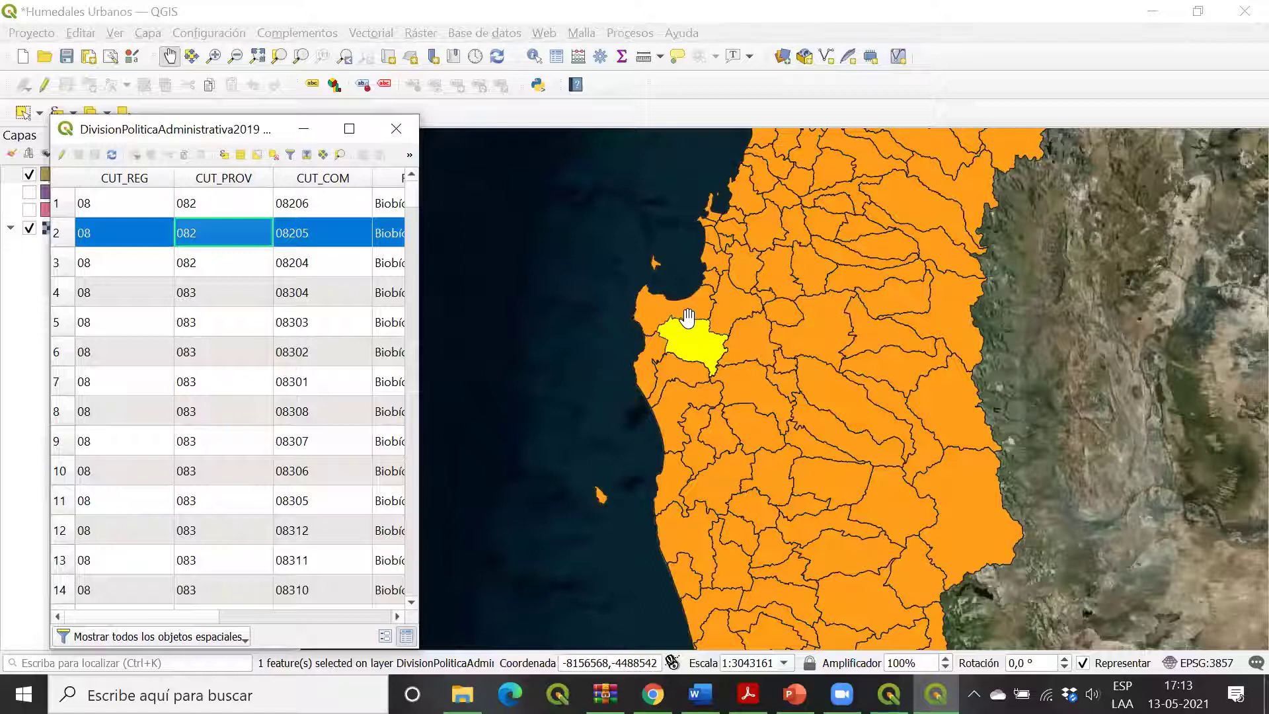
scroll(727, 404, "down", 2)
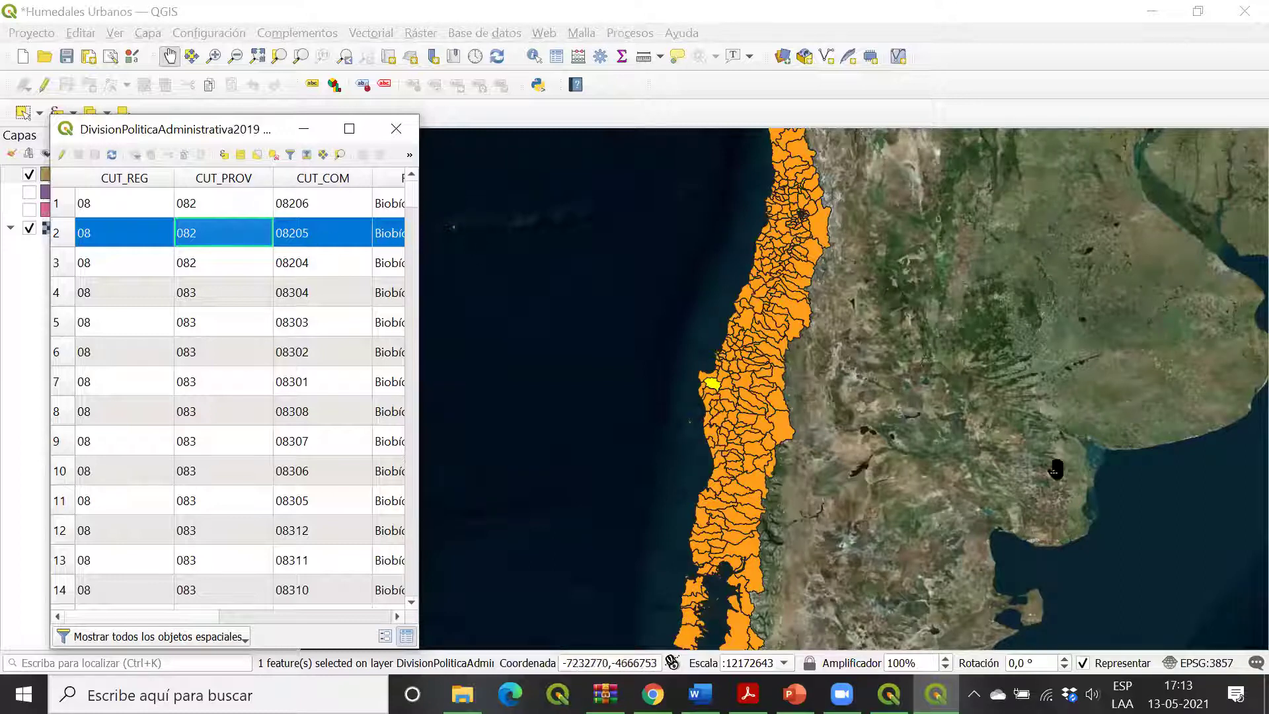
scroll(744, 429, "up", 1)
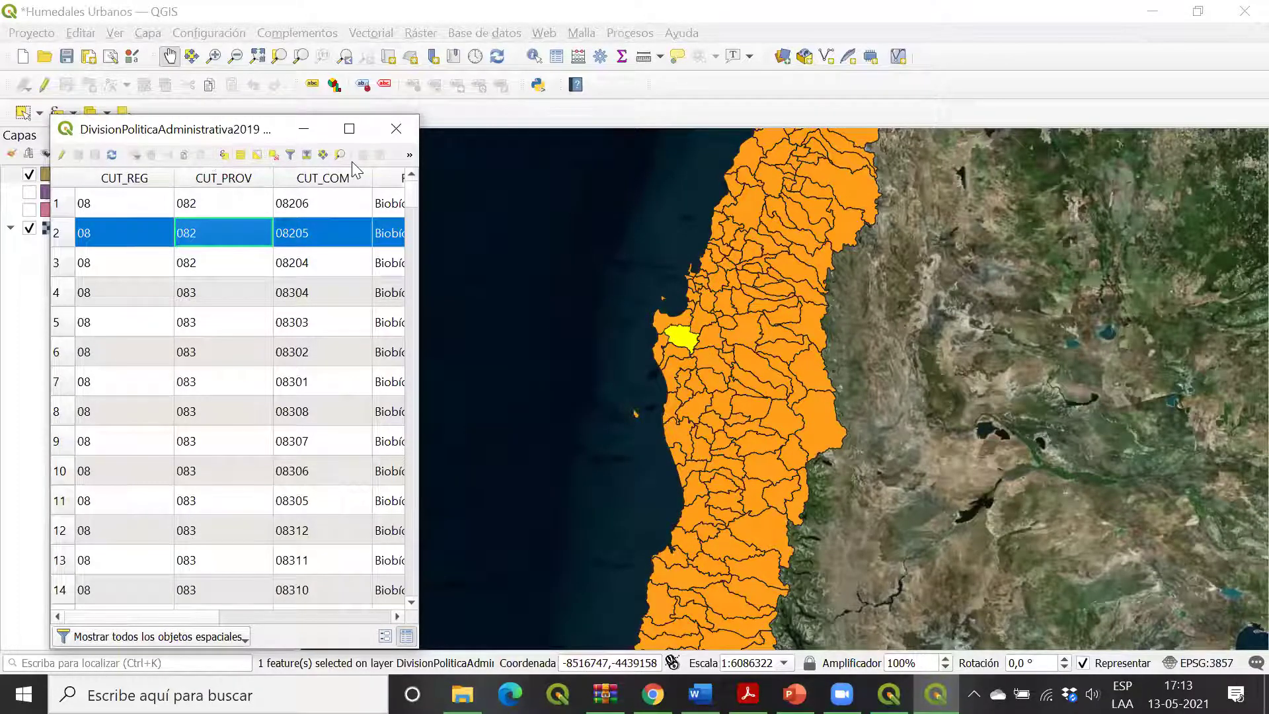
left_click_drag(271, 132, 398, 137)
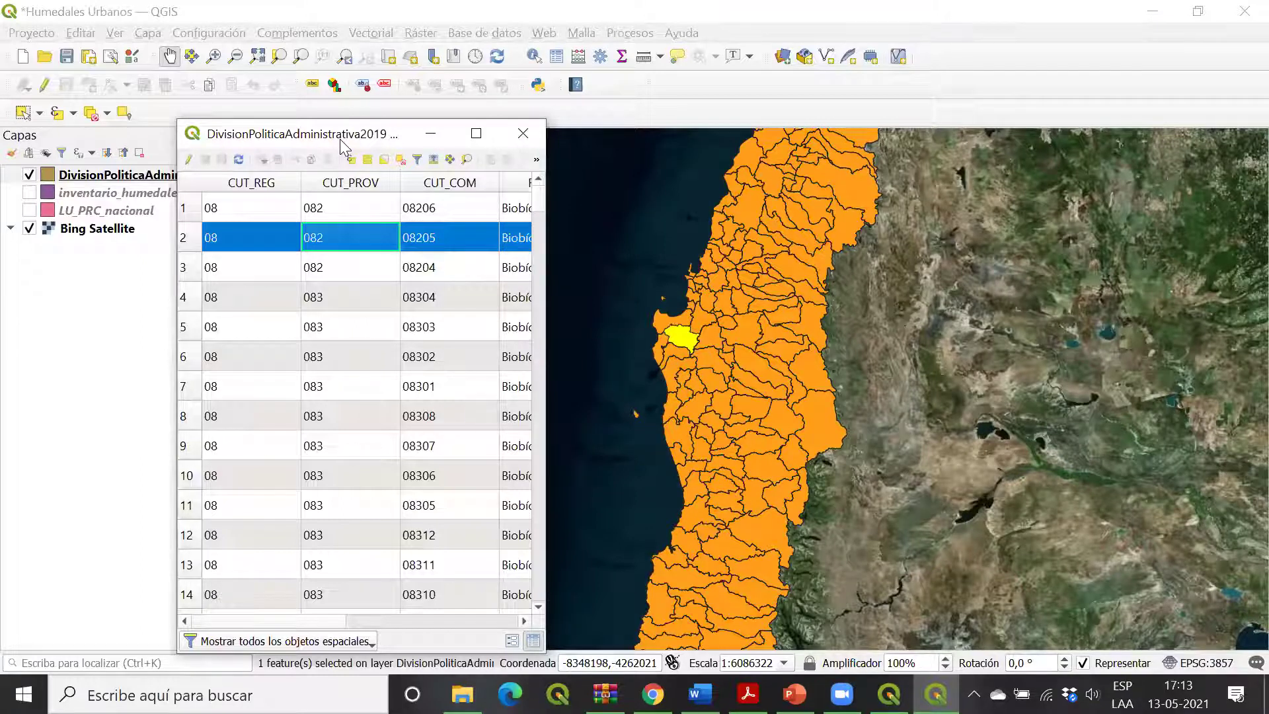
Step: Clear the selected feature in the DivisionPoliticaAdministrativa2019 layer and close its attribute table
left_click_drag(342, 145, 388, 165)
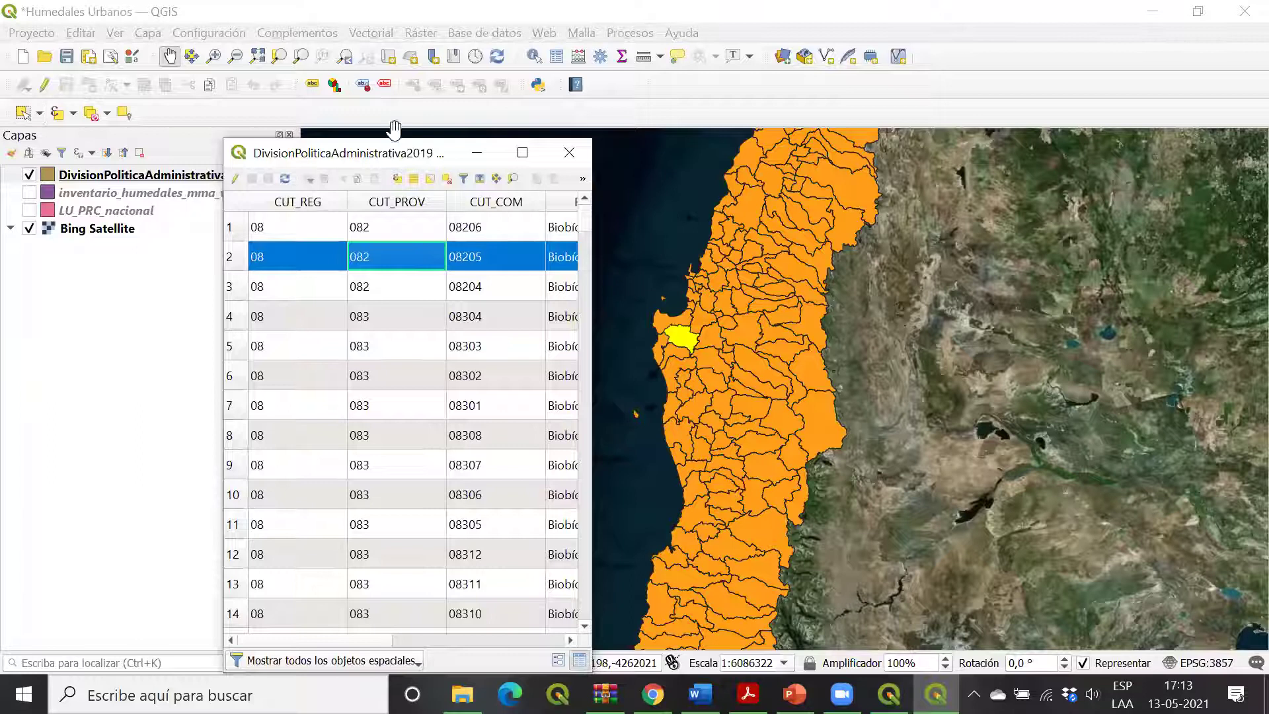
left_click(446, 179)
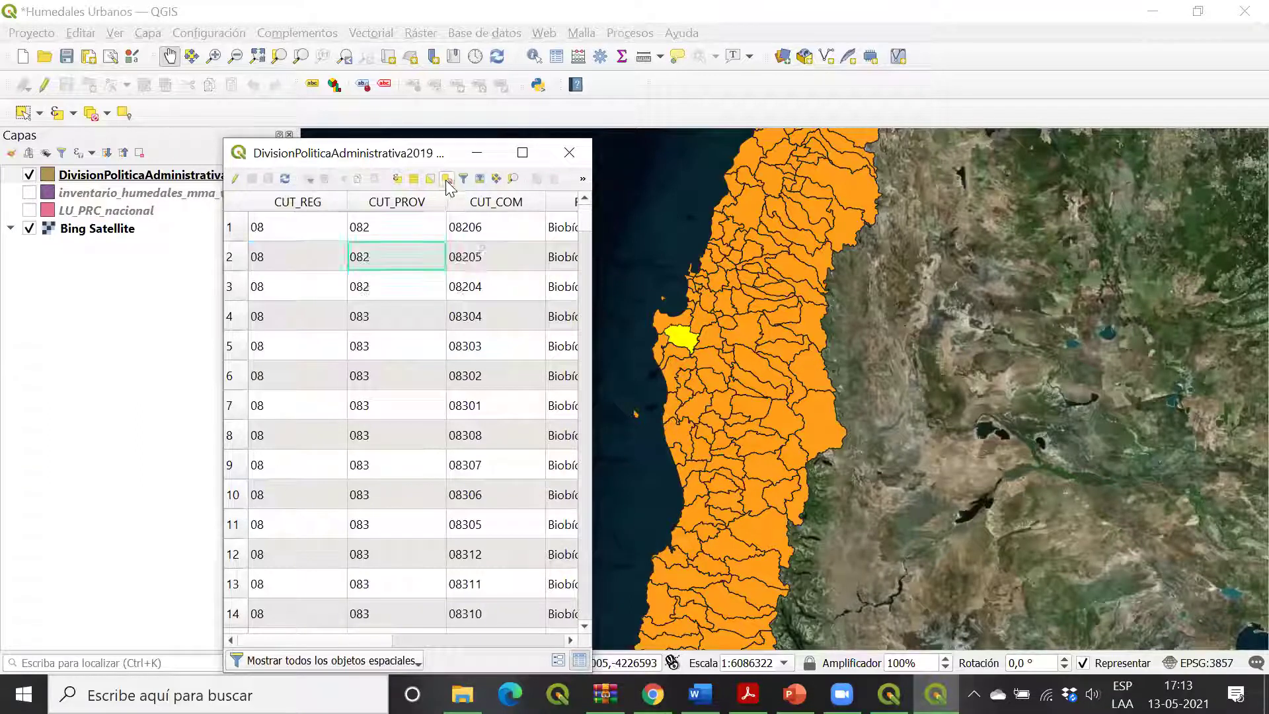
left_click(232, 257)
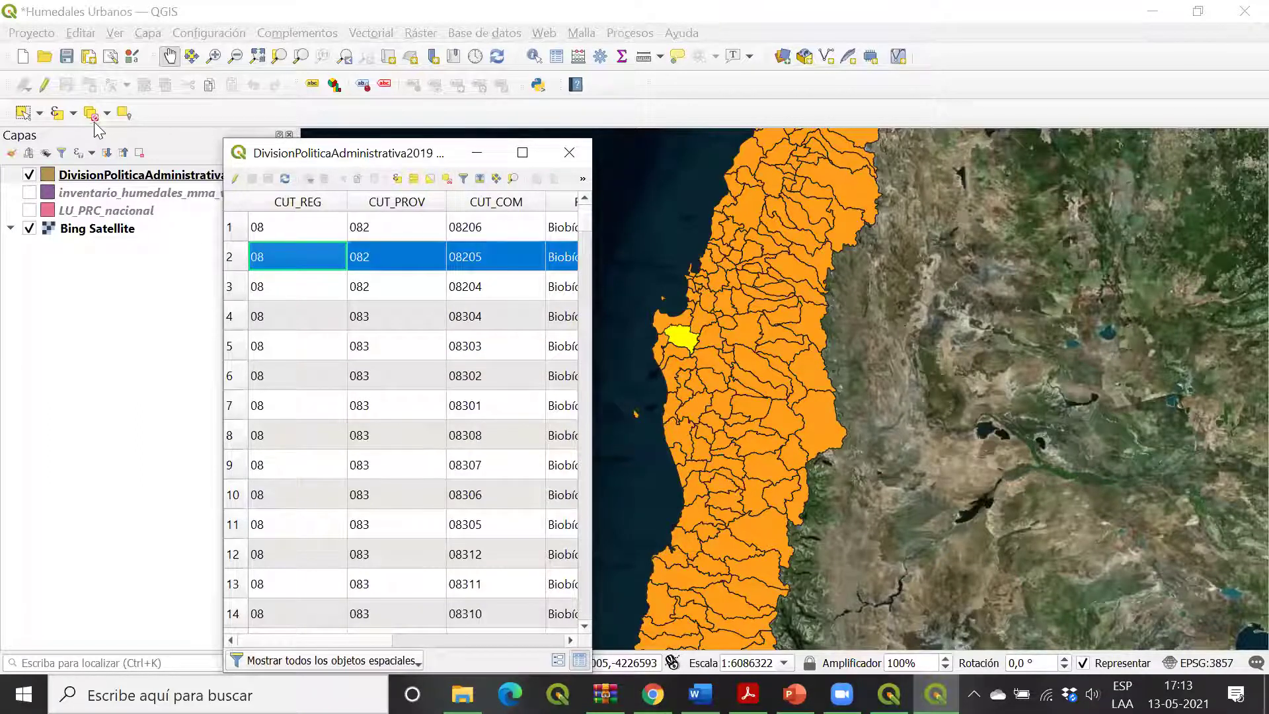
left_click(94, 118)
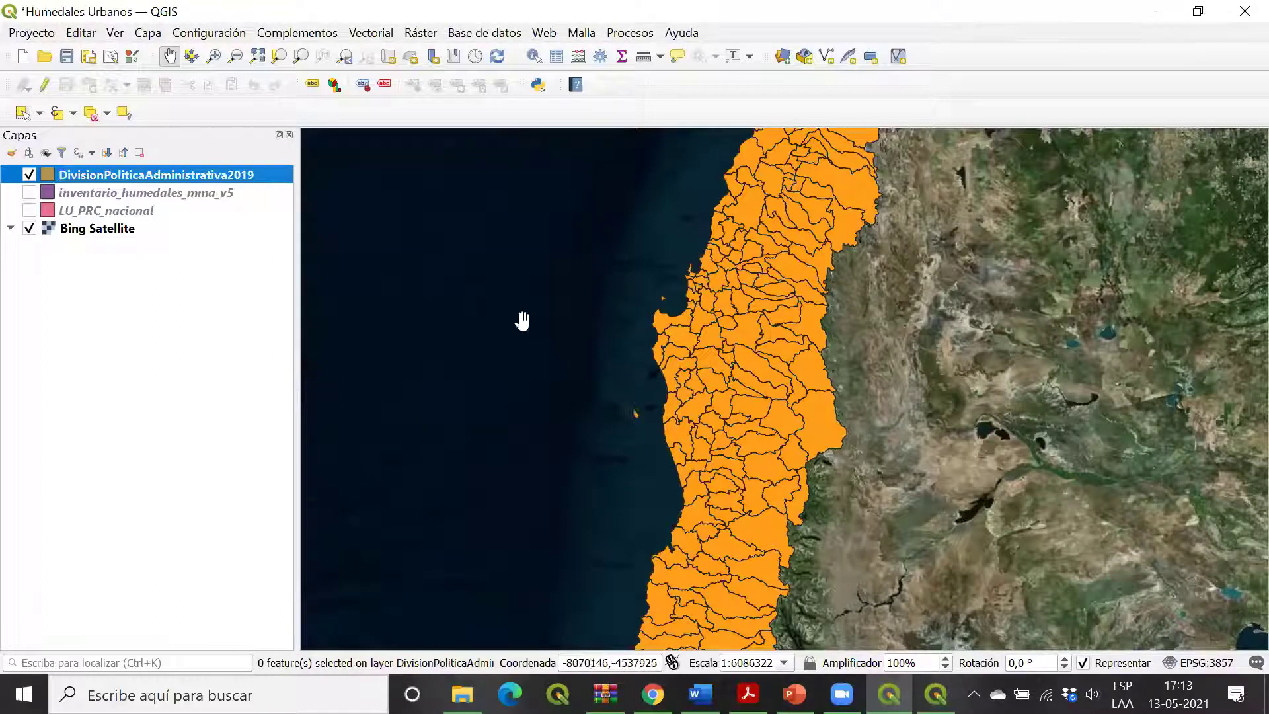
right_click(157, 168)
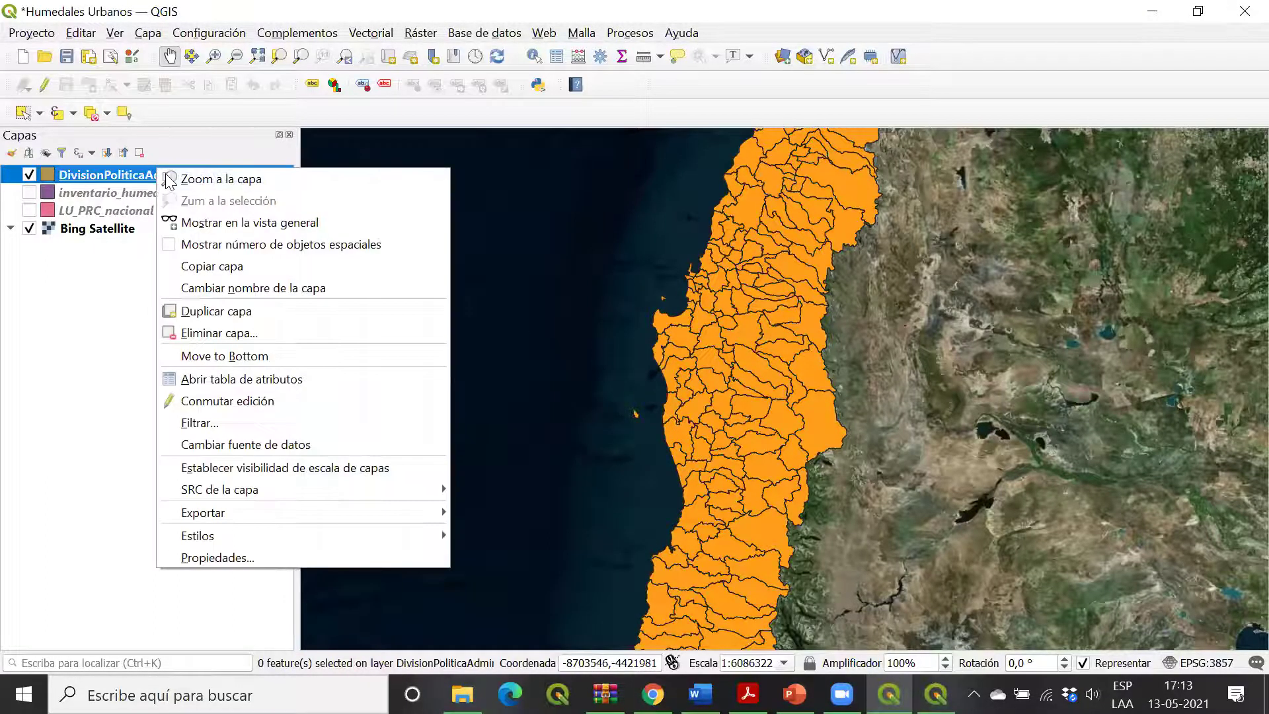
left_click(274, 379)
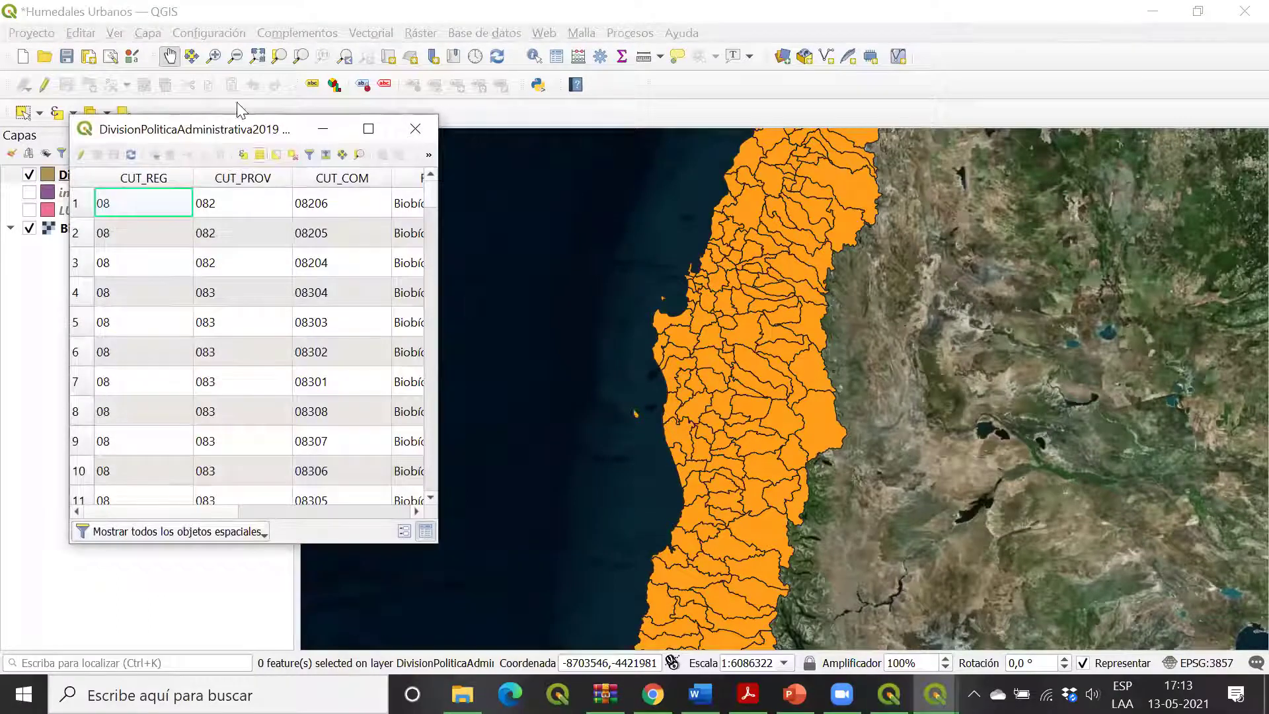
left_click_drag(226, 134, 260, 102)
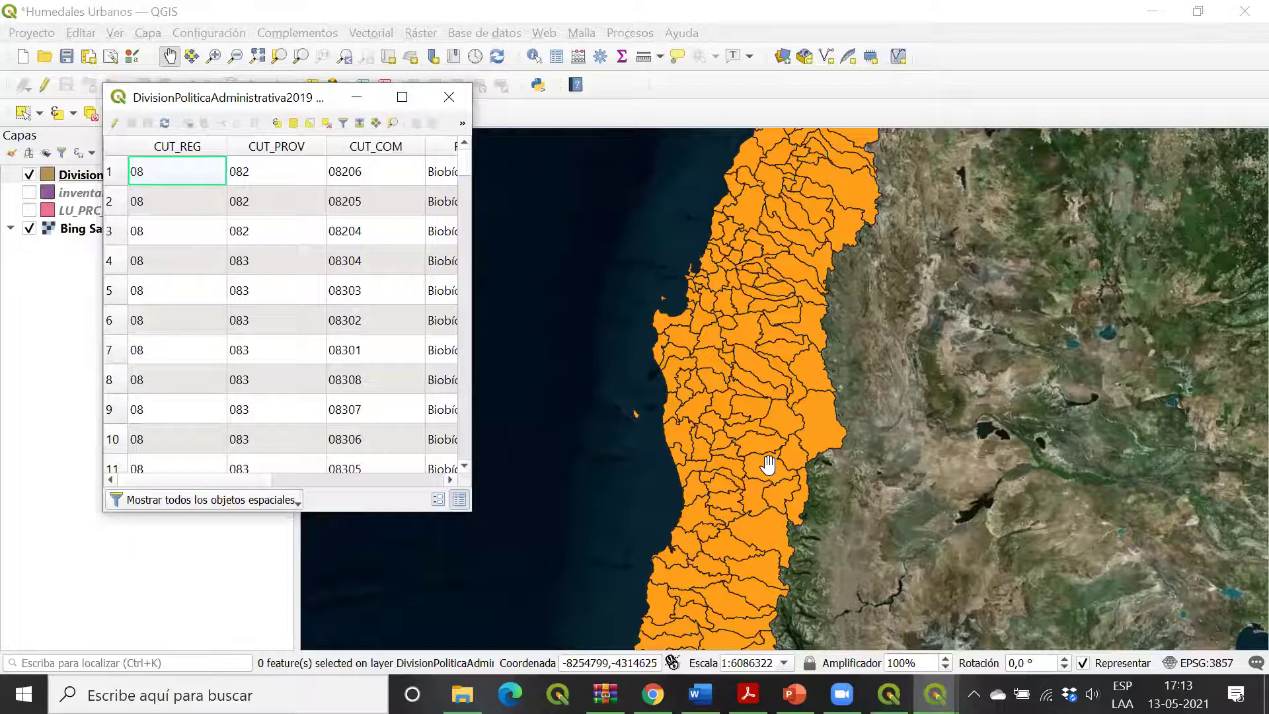
left_click_drag(768, 465, 731, 292)
left_click_drag(671, 555, 670, 253)
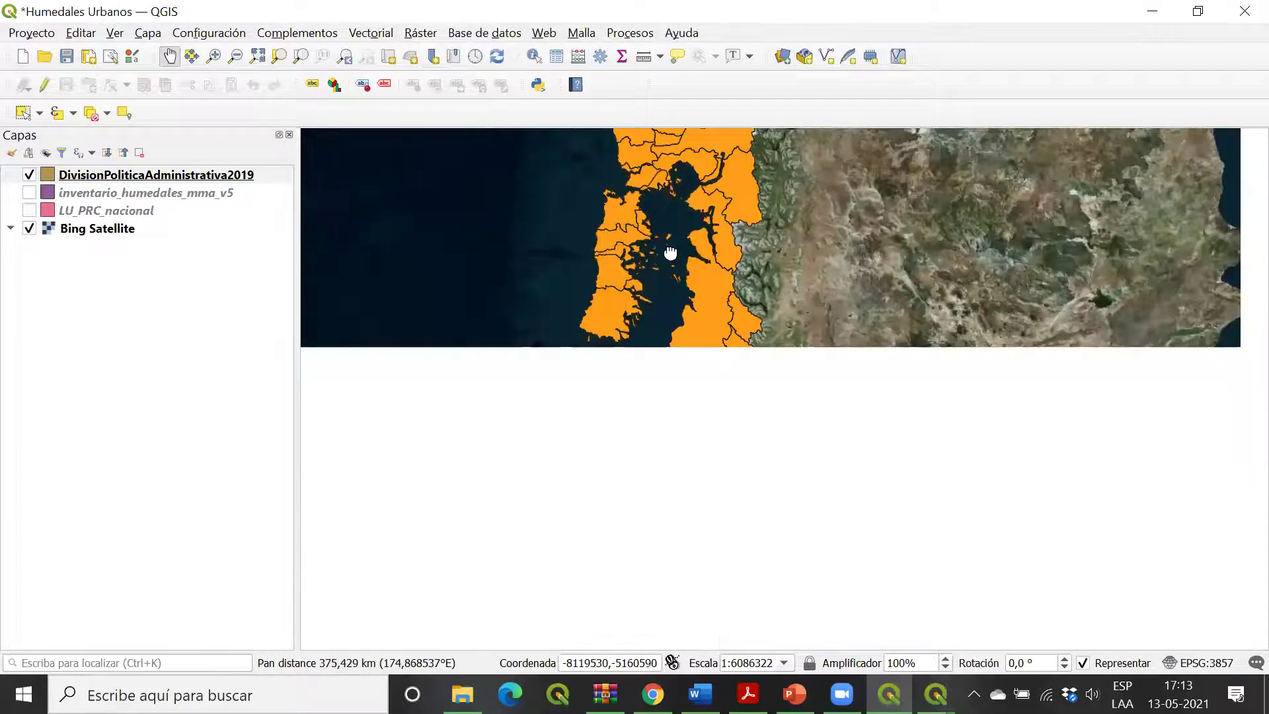
left_click_drag(863, 226, 762, 417)
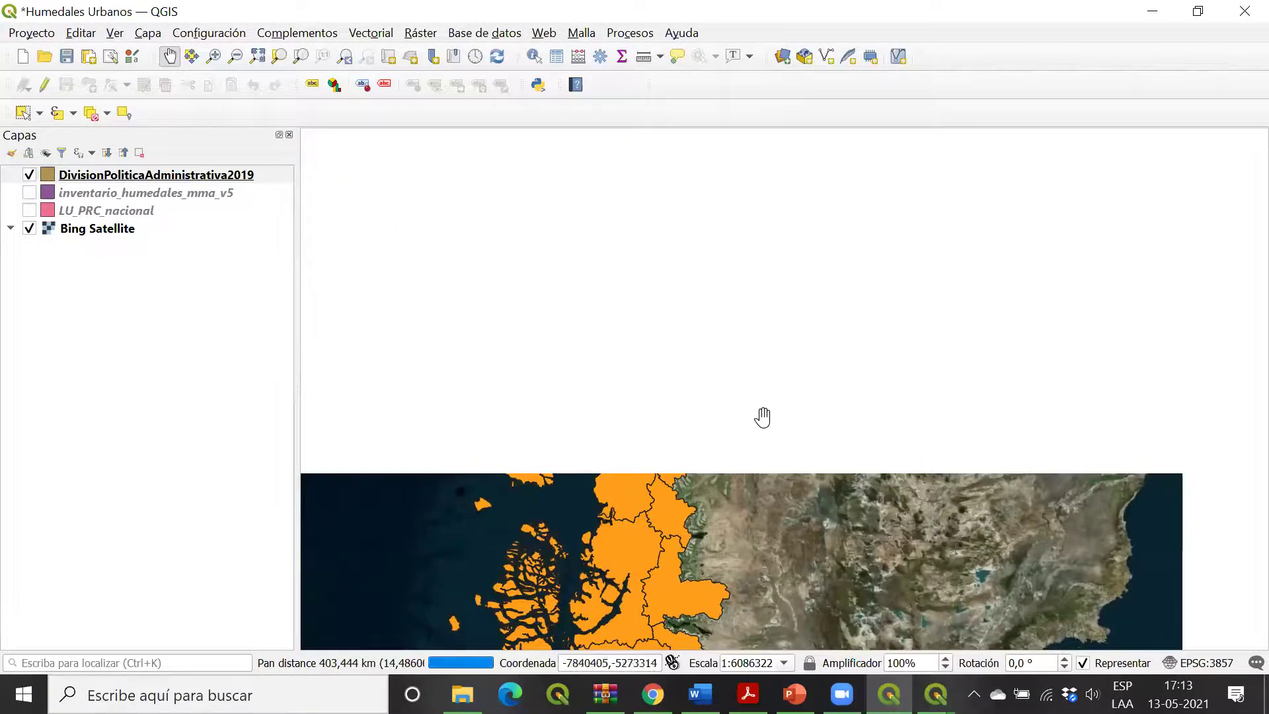
left_click_drag(642, 463, 575, 539)
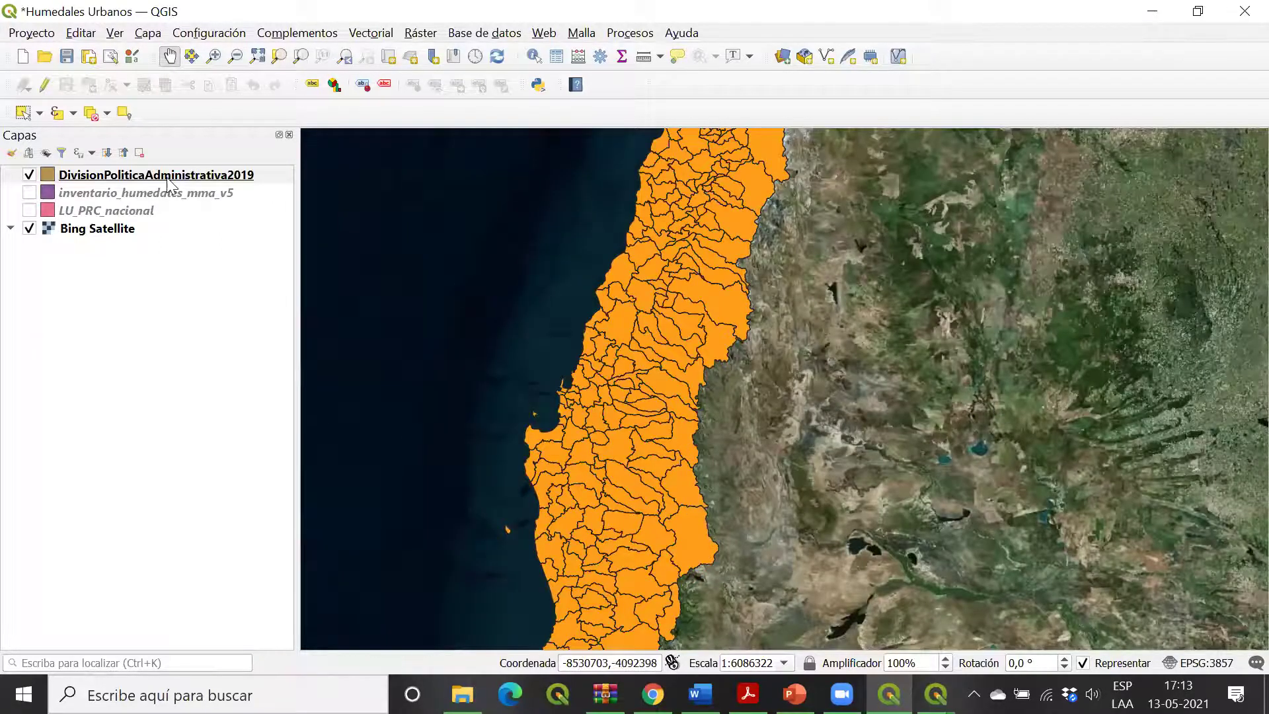
Step: Open the attribute table of the DivisionPoliticaAdministrativa2019 layer and choose a field filter on COMUNA
right_click(170, 174)
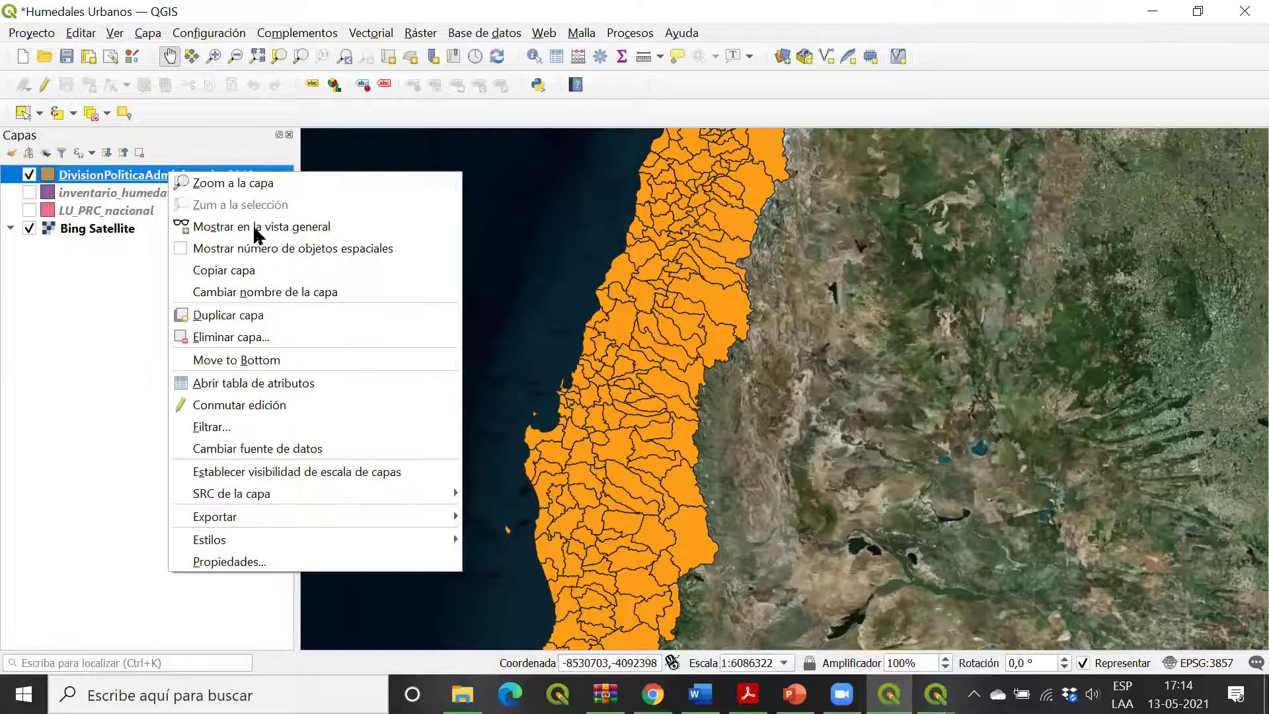
left_click(273, 384)
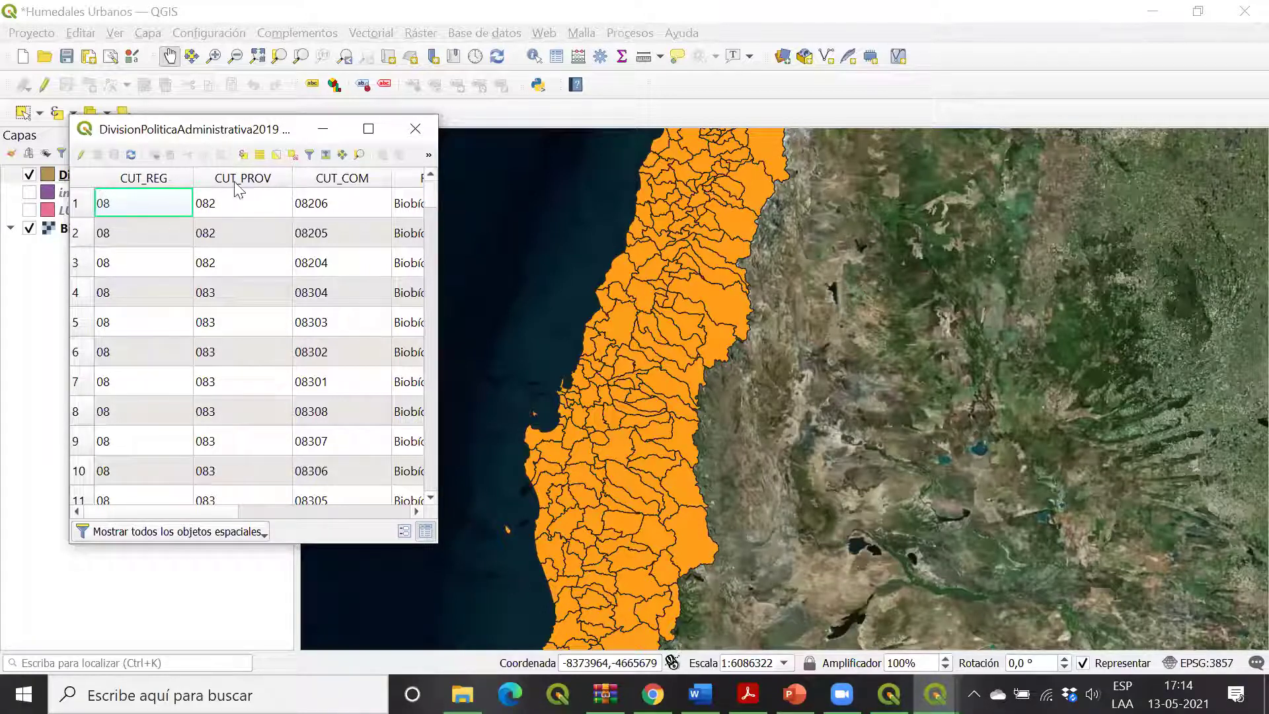
left_click(258, 535)
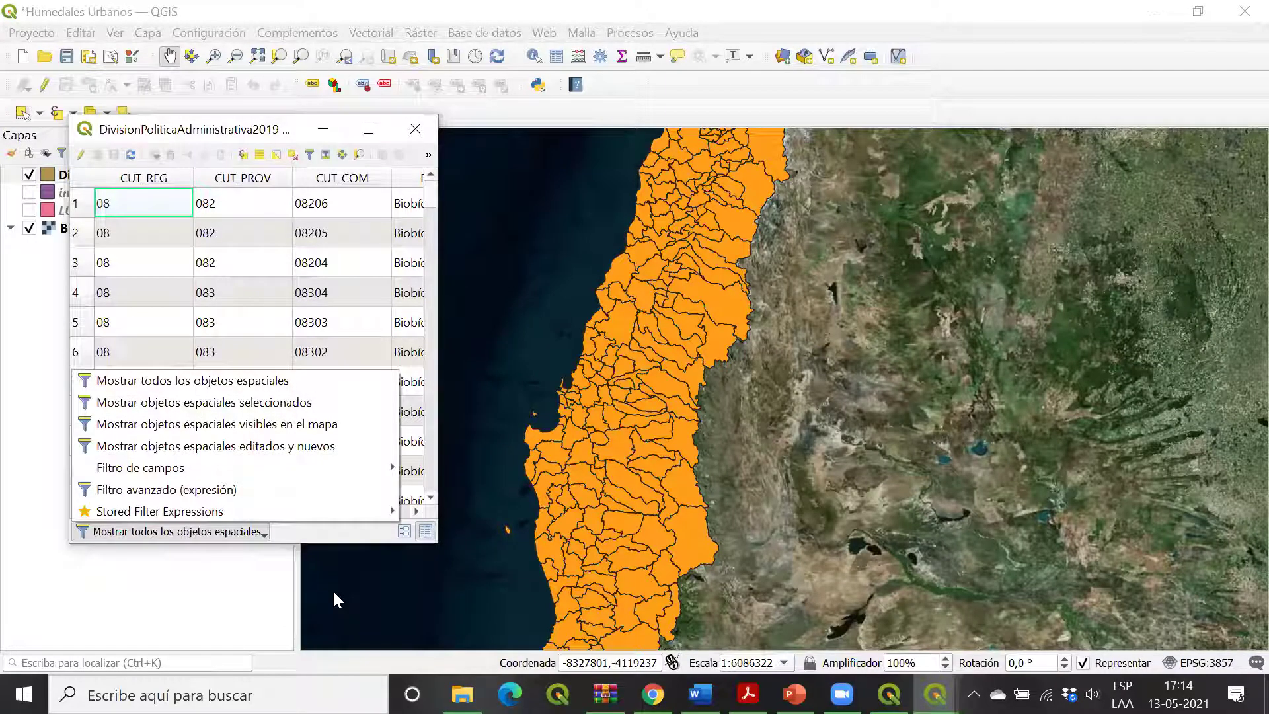
left_click(286, 530)
left_click(219, 535)
mouse_move(218, 470)
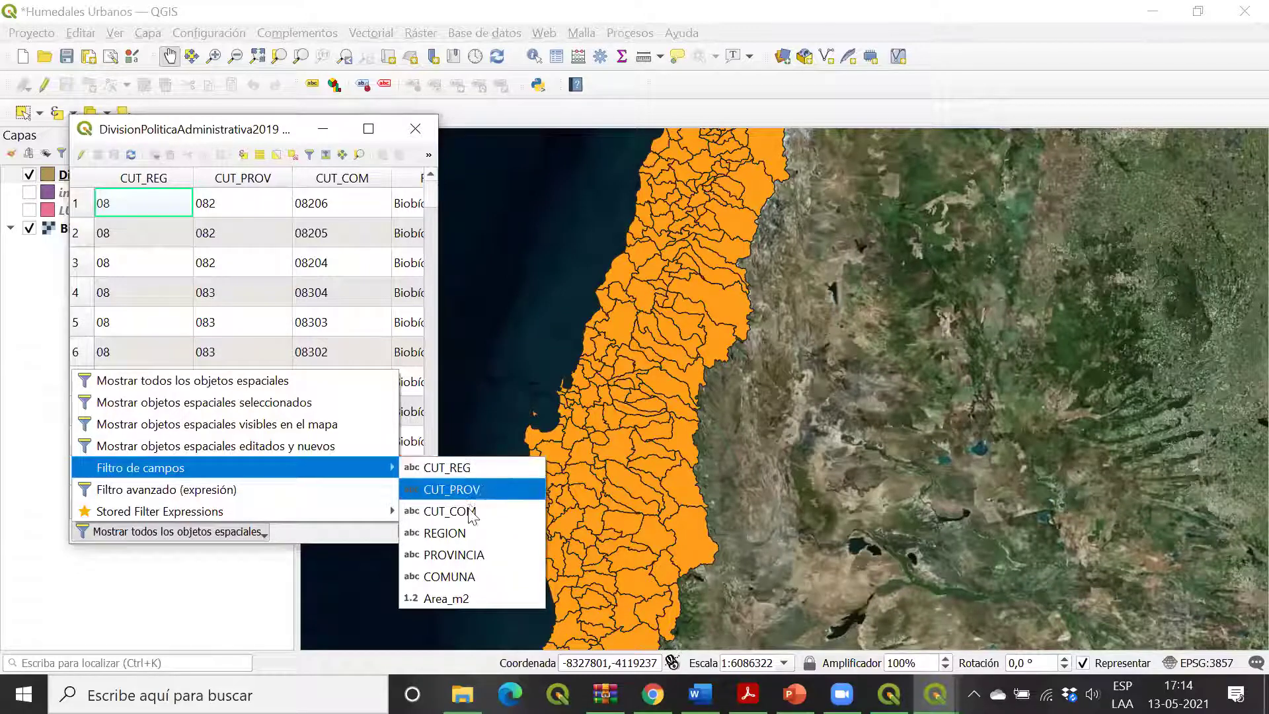
left_click(503, 578)
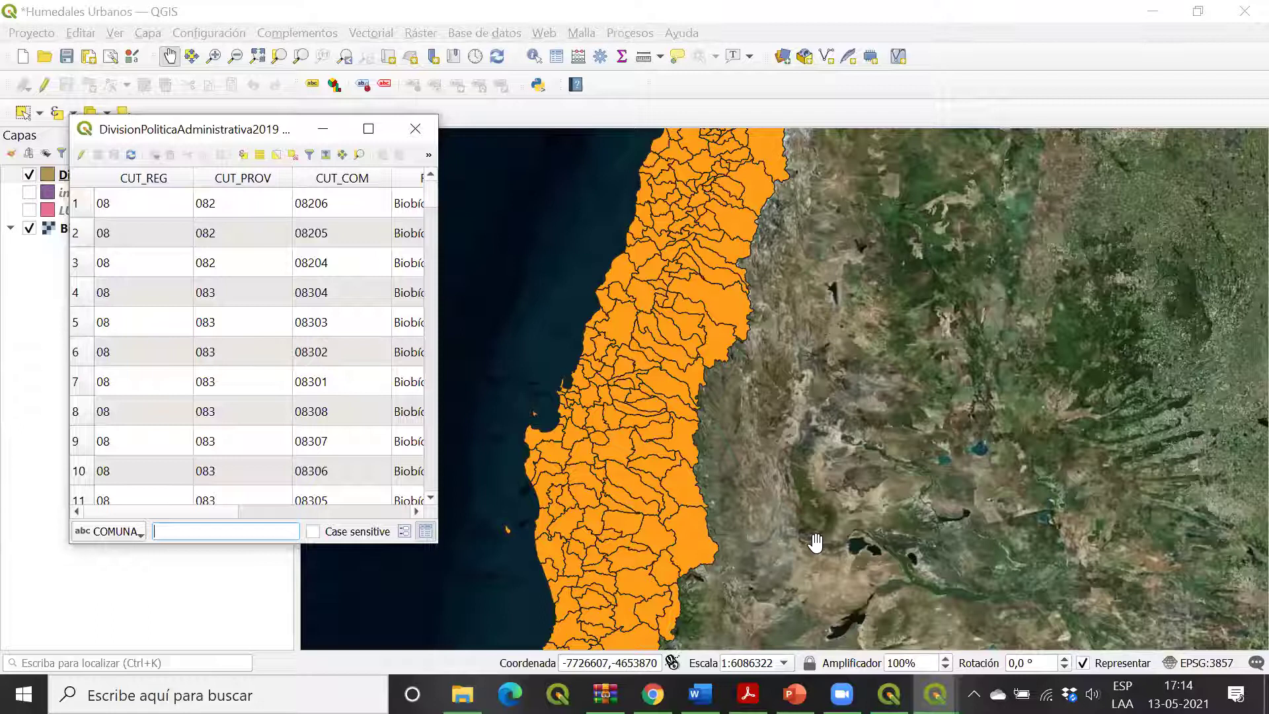
Step: Filter the commune records for San Pedro de la Paz
type("S")
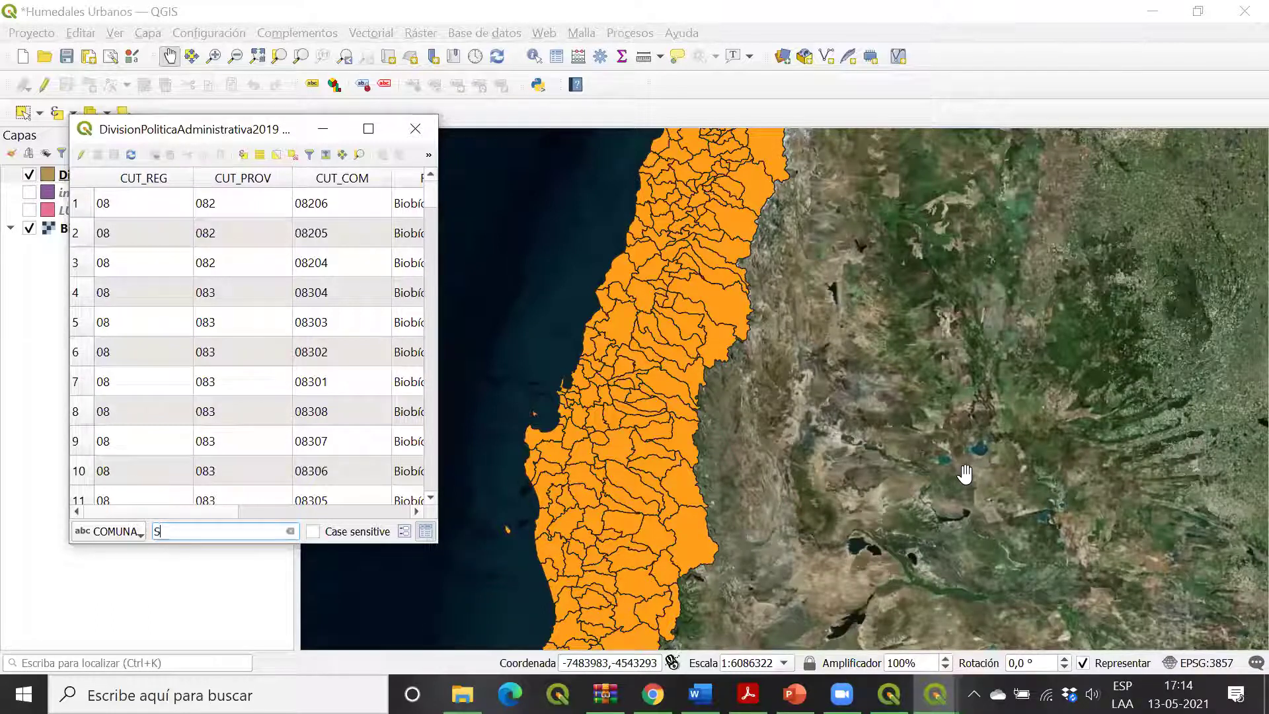
type("an pedro")
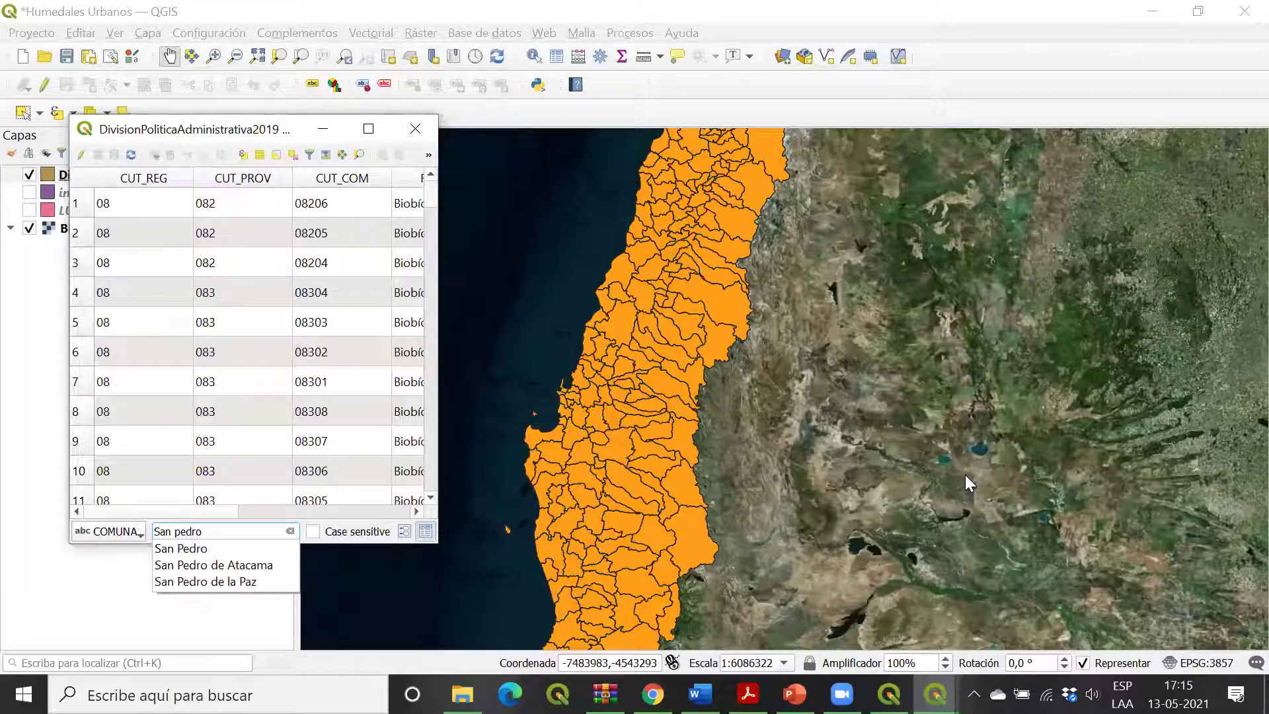
left_click(221, 582)
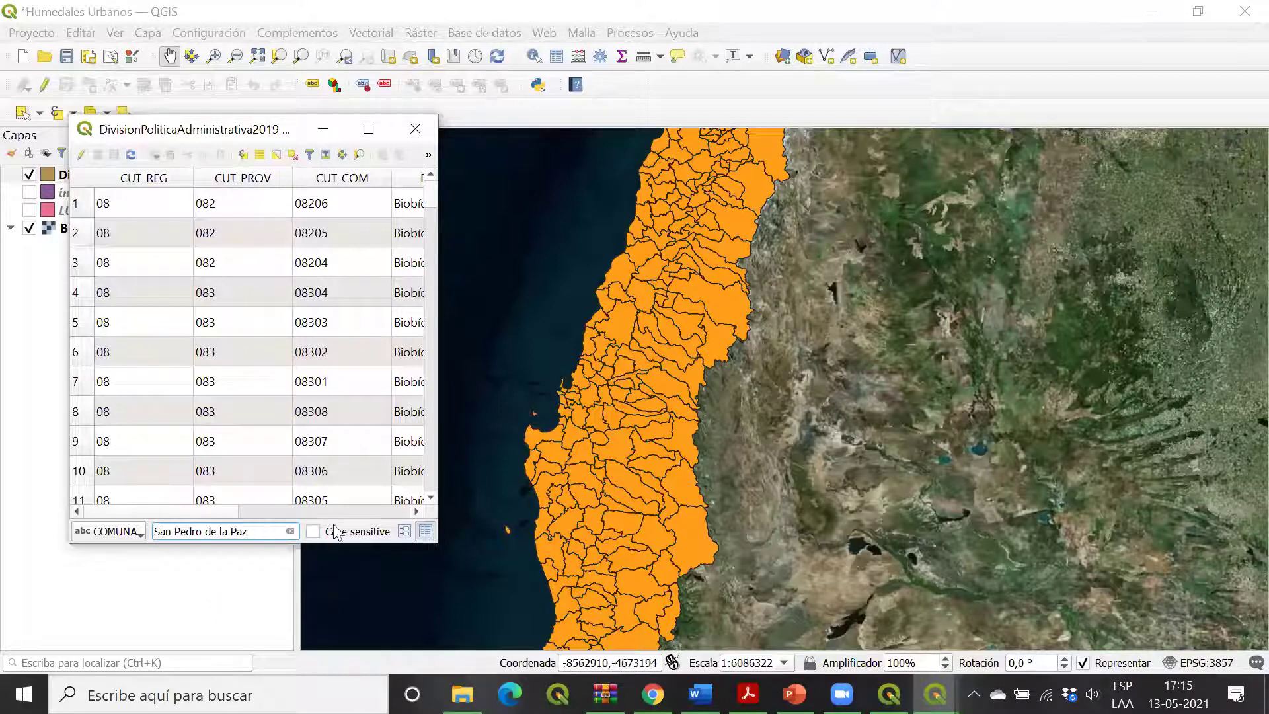
key("Return")
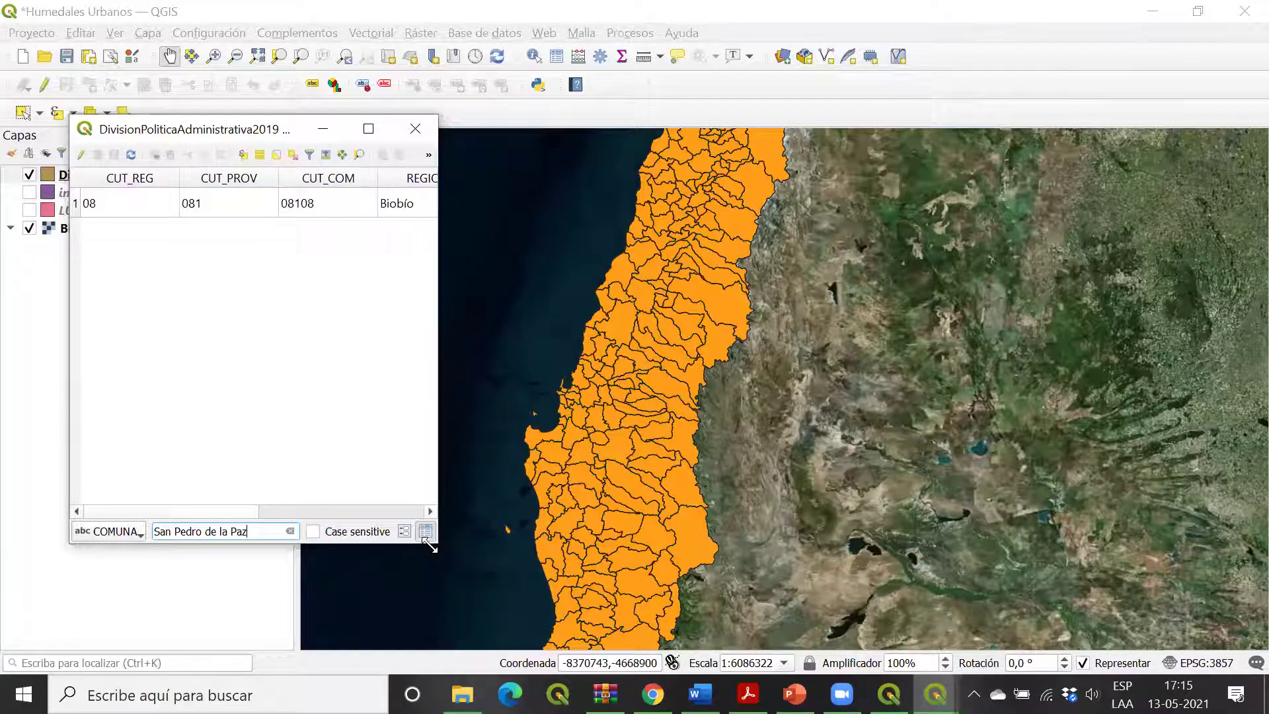
Step: Select the filtered San Pedro de la Paz record and zoom the map to that commune
left_click_drag(429, 543, 962, 430)
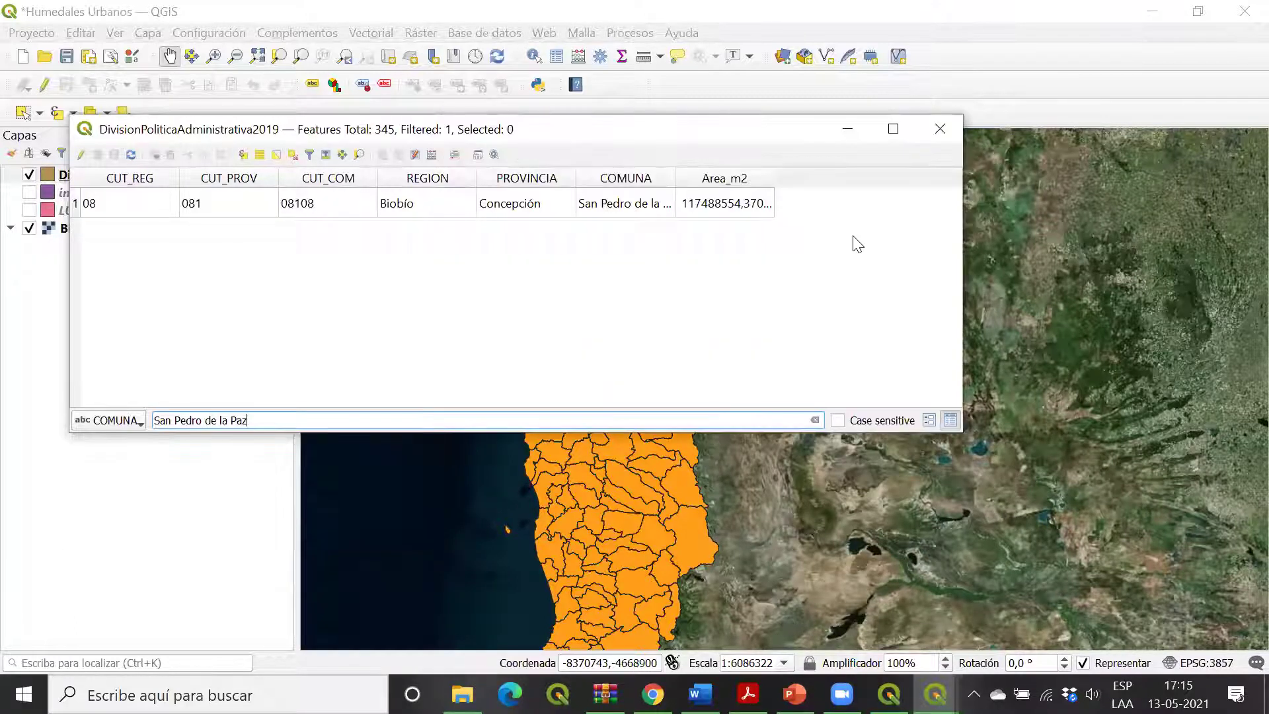
left_click(75, 204)
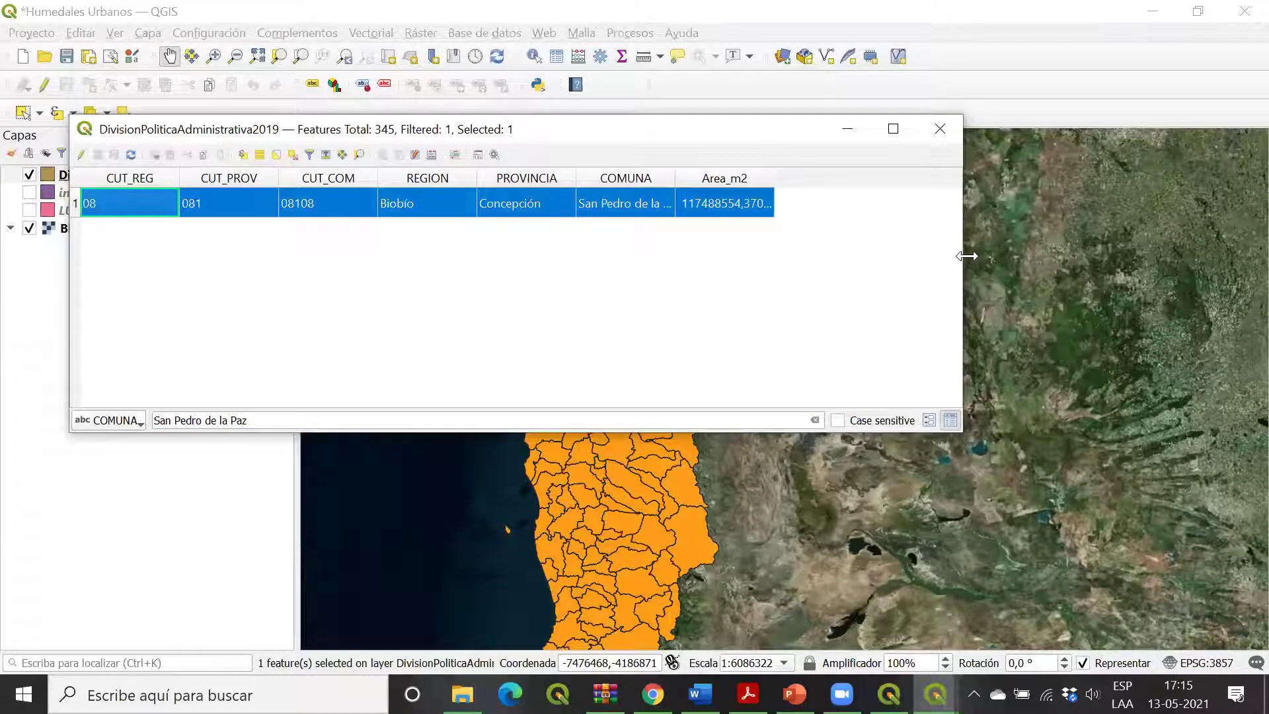
left_click_drag(967, 257, 514, 257)
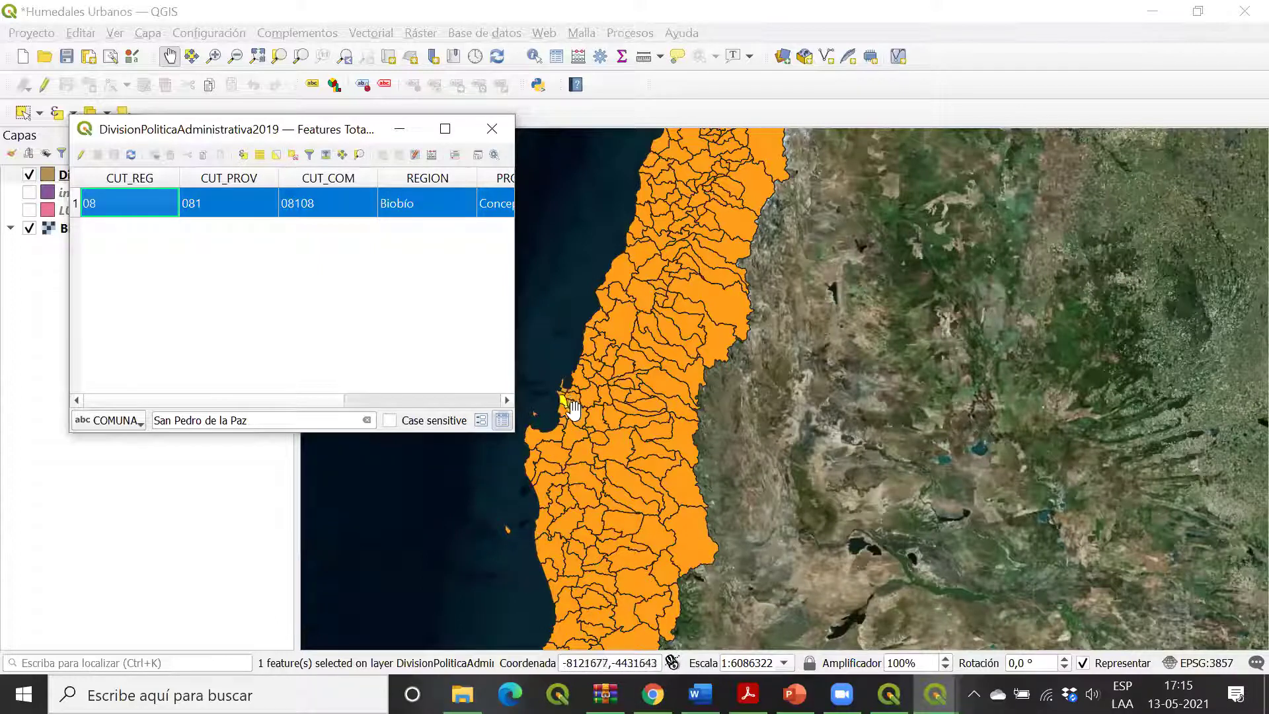
left_click(359, 156)
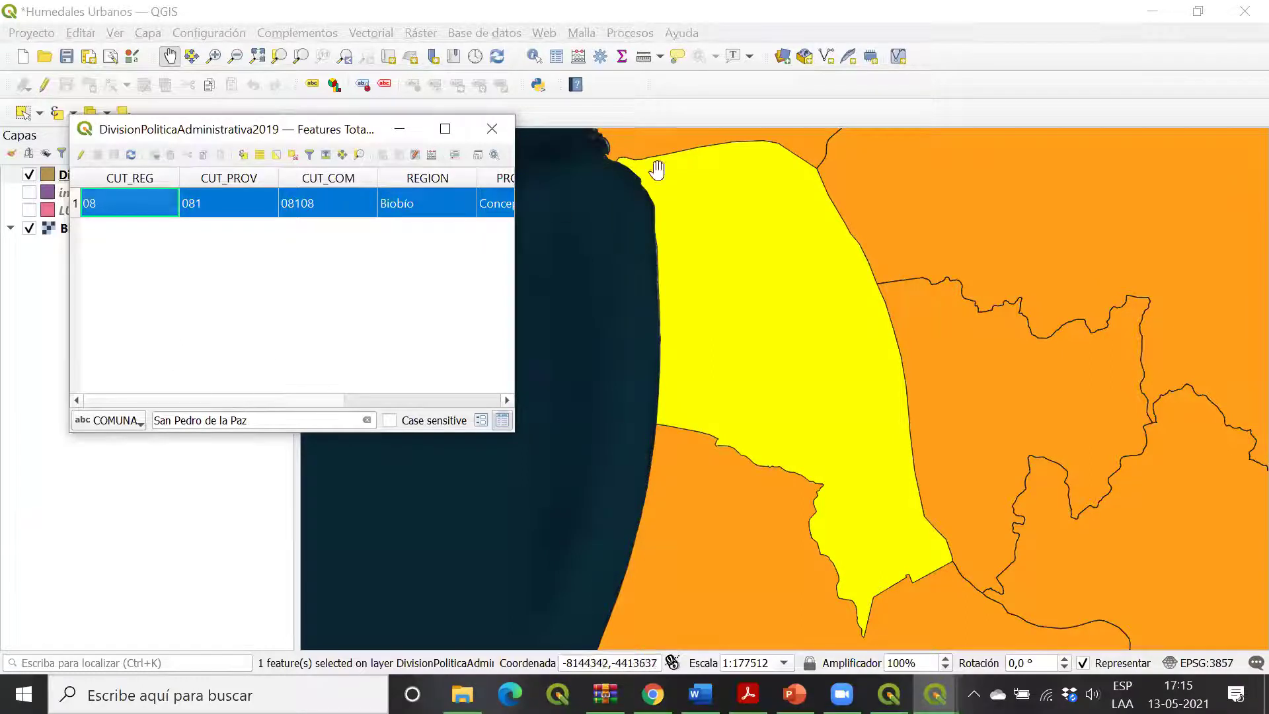
Step: Look through the San Pedro de la Paz record's columns, clear its selection and close the attribute table
left_click_drag(252, 402, 125, 377)
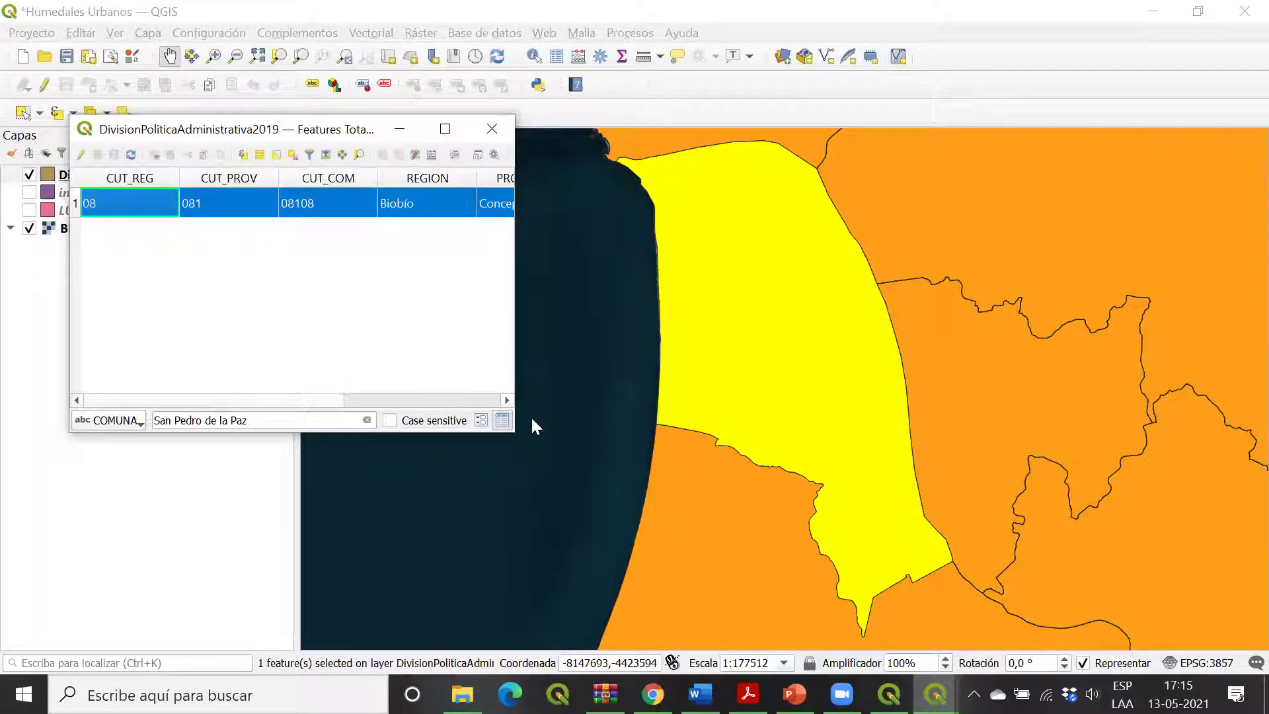
left_click_drag(396, 403, 499, 400)
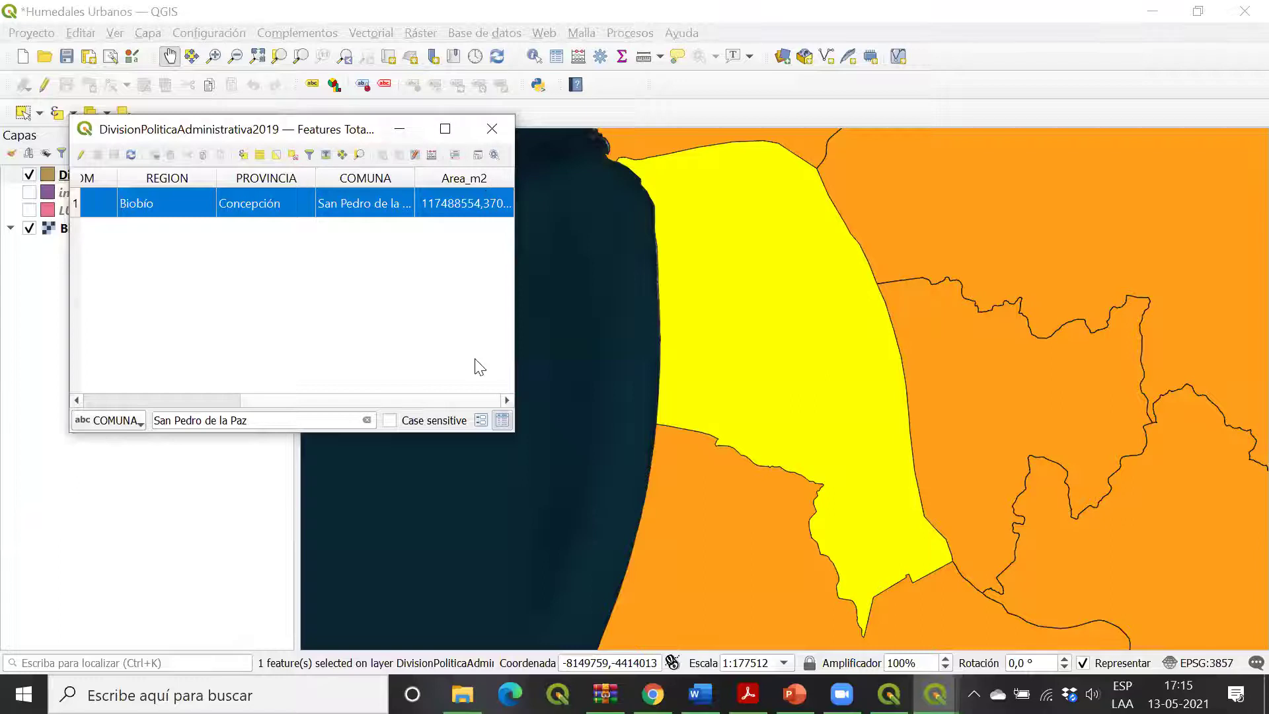
left_click_drag(264, 398, 99, 397)
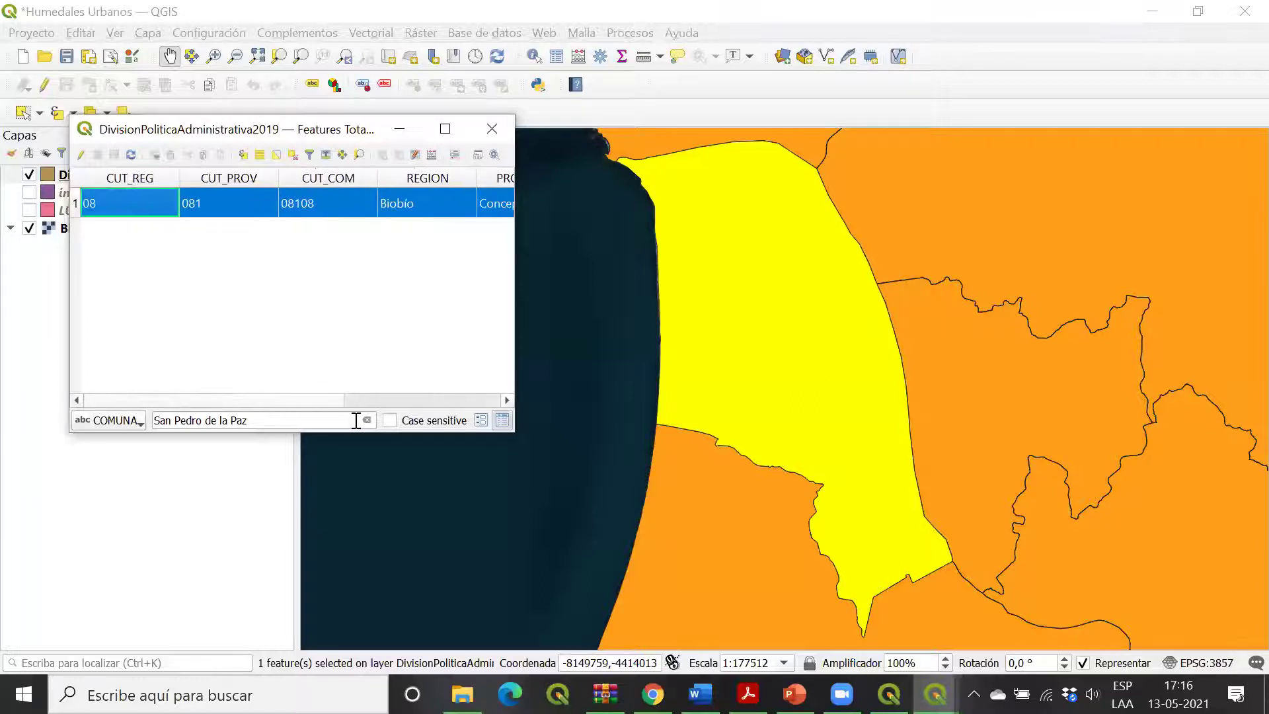
left_click_drag(242, 397, 380, 405)
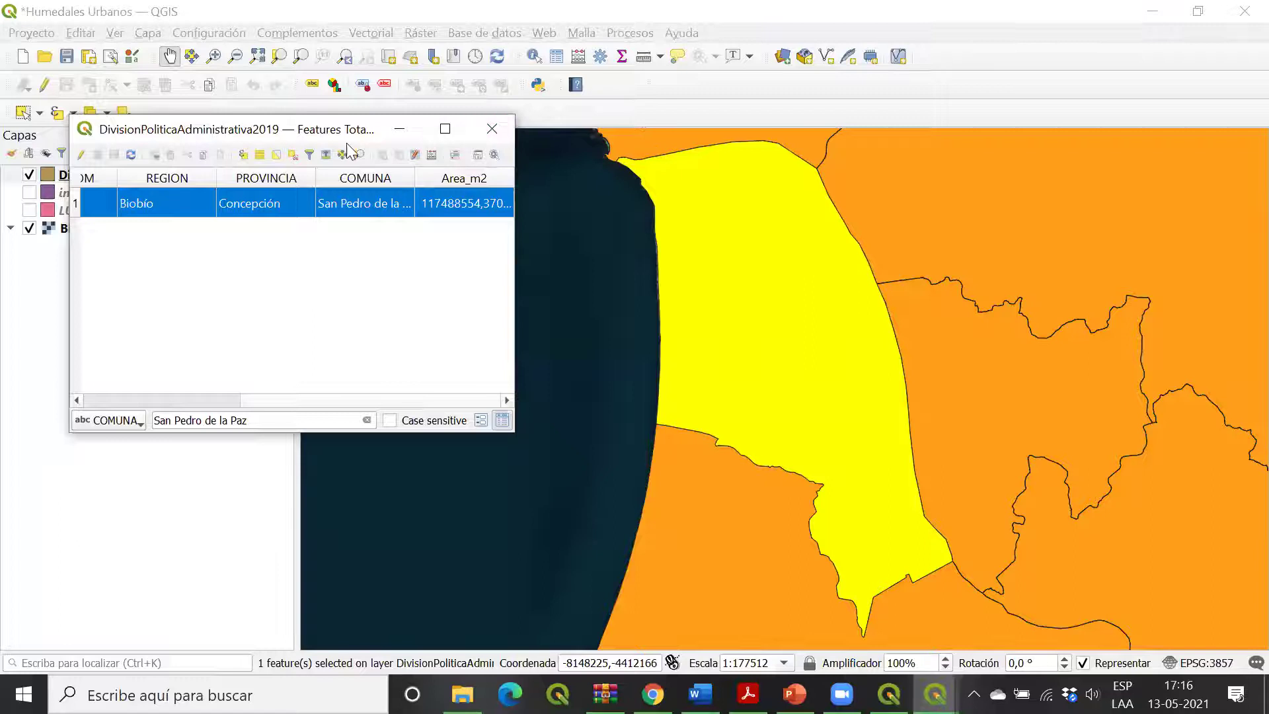
left_click(292, 155)
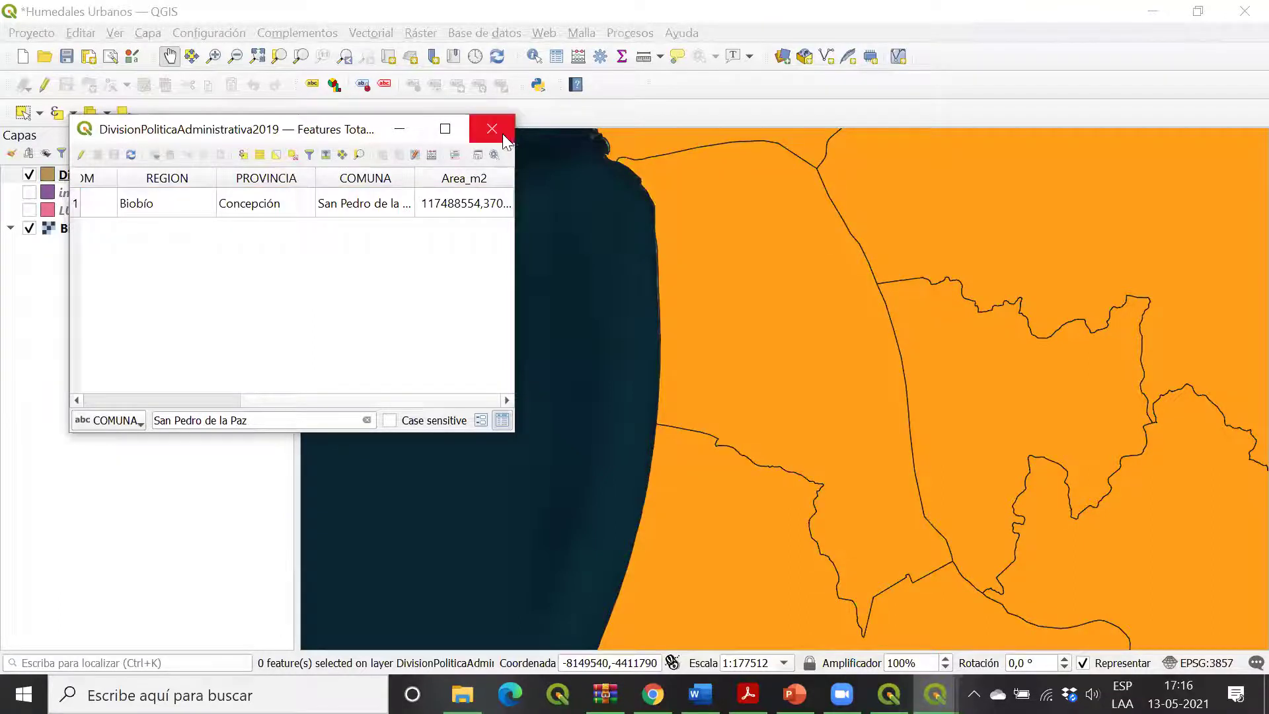
left_click(501, 133)
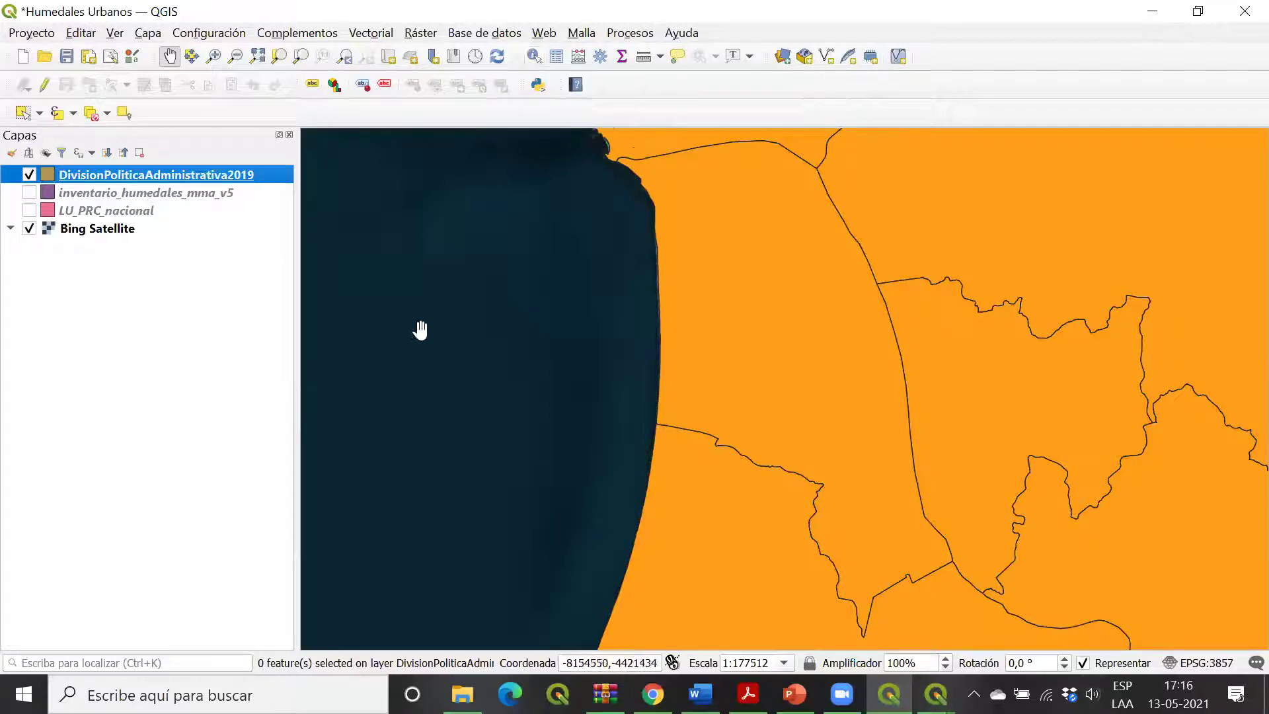
Step: Identify the San Pedro de la Paz polygon on the map and widen the results' field-name column to read its attributes
left_click(534, 58)
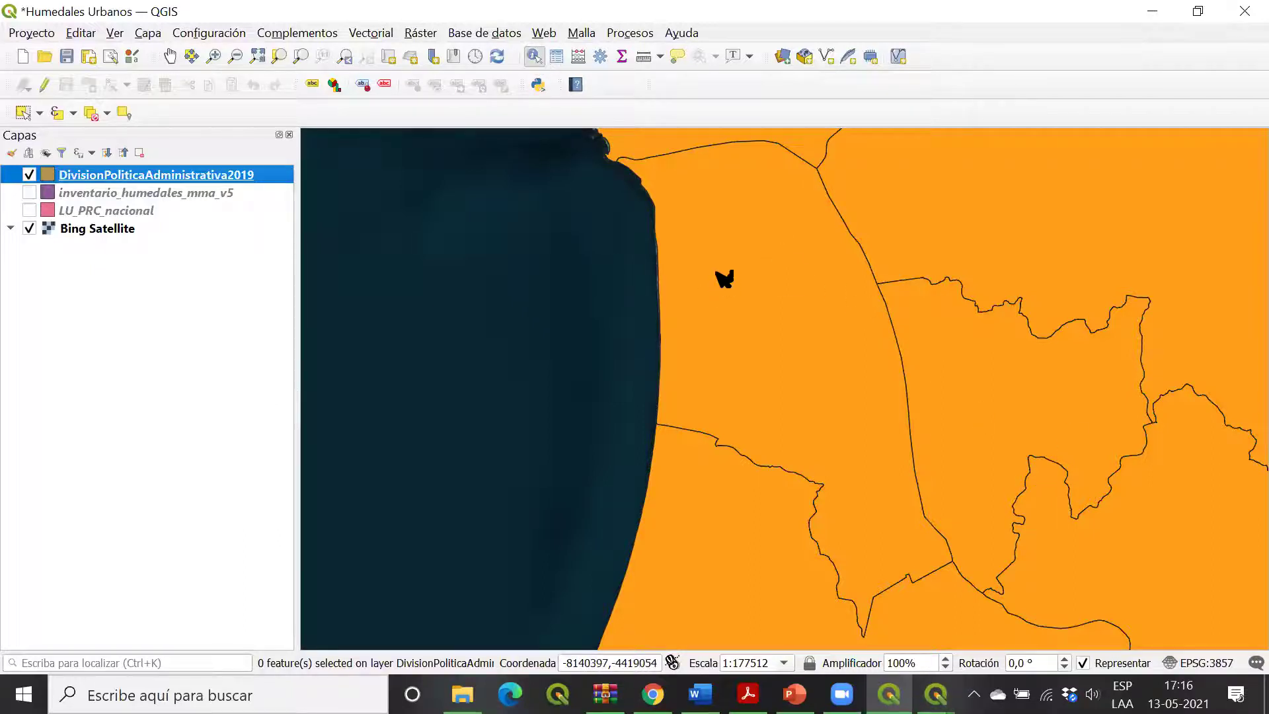
left_click(721, 275)
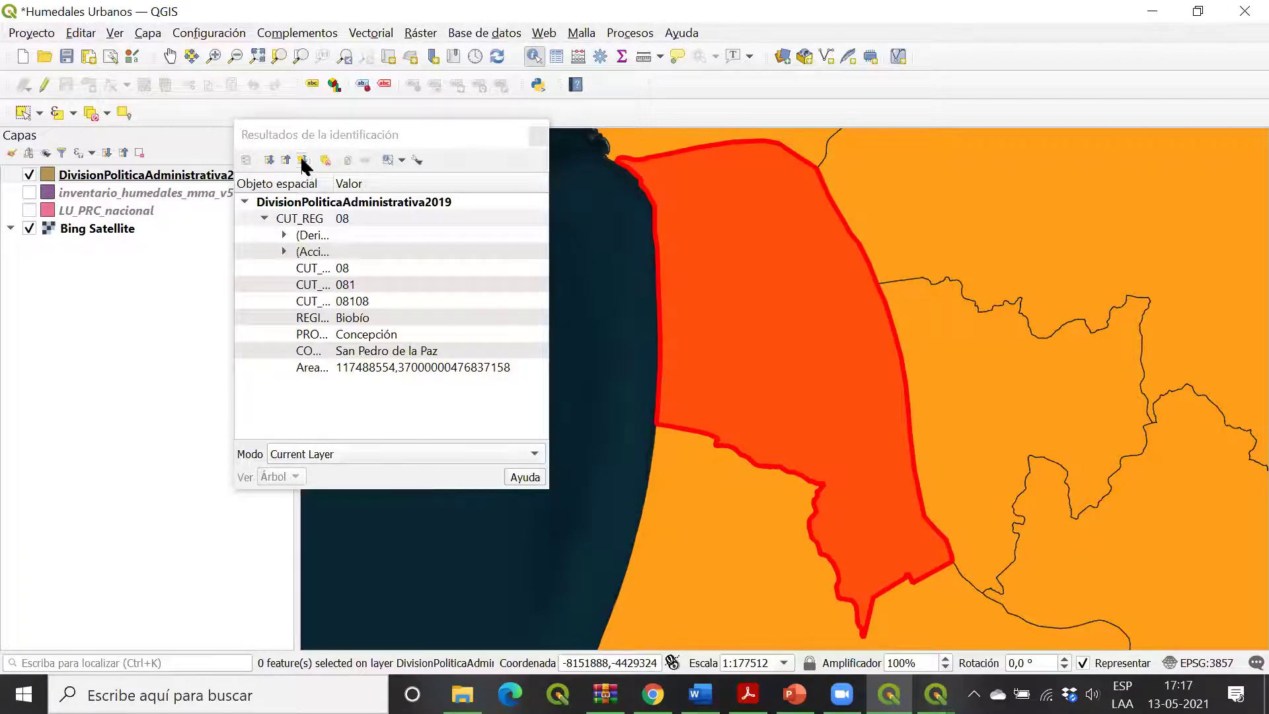
left_click_drag(335, 192, 391, 193)
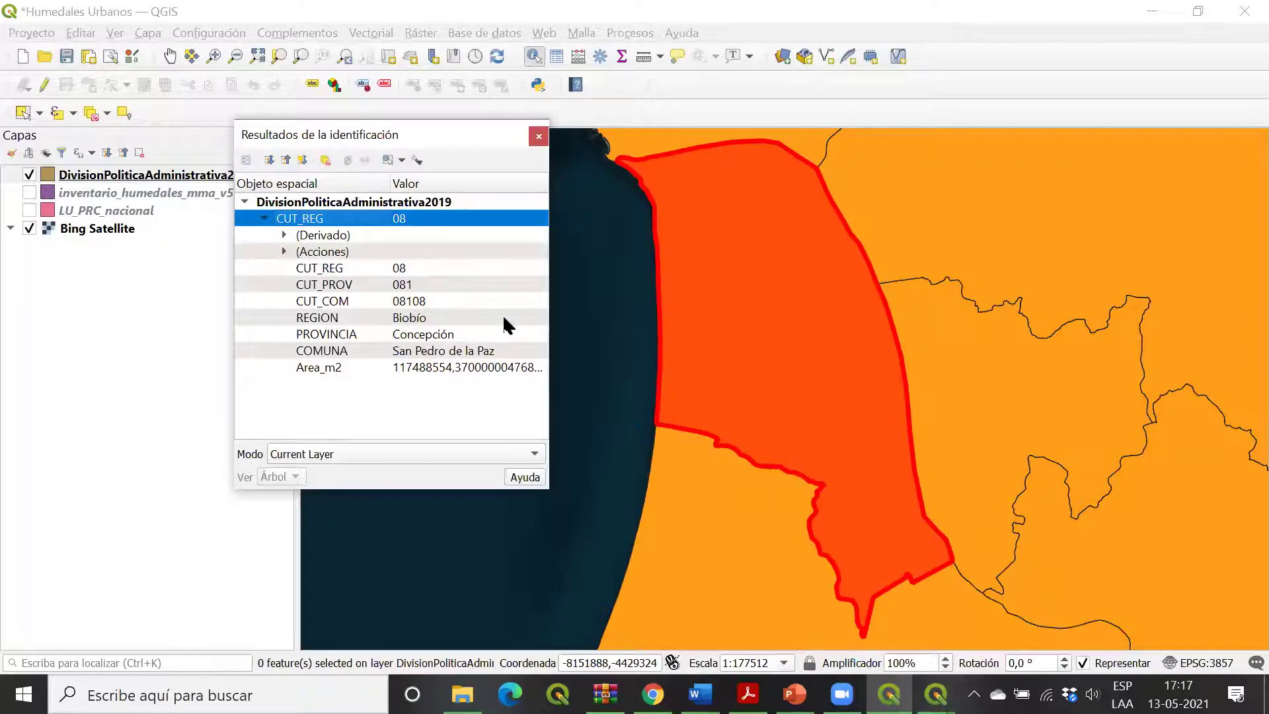
Step: Identify the neighbouring commune polygons to the east and north-east, and San Pedro de la Paz again, to compare their attributes
left_click(1009, 364)
left_click(1003, 243)
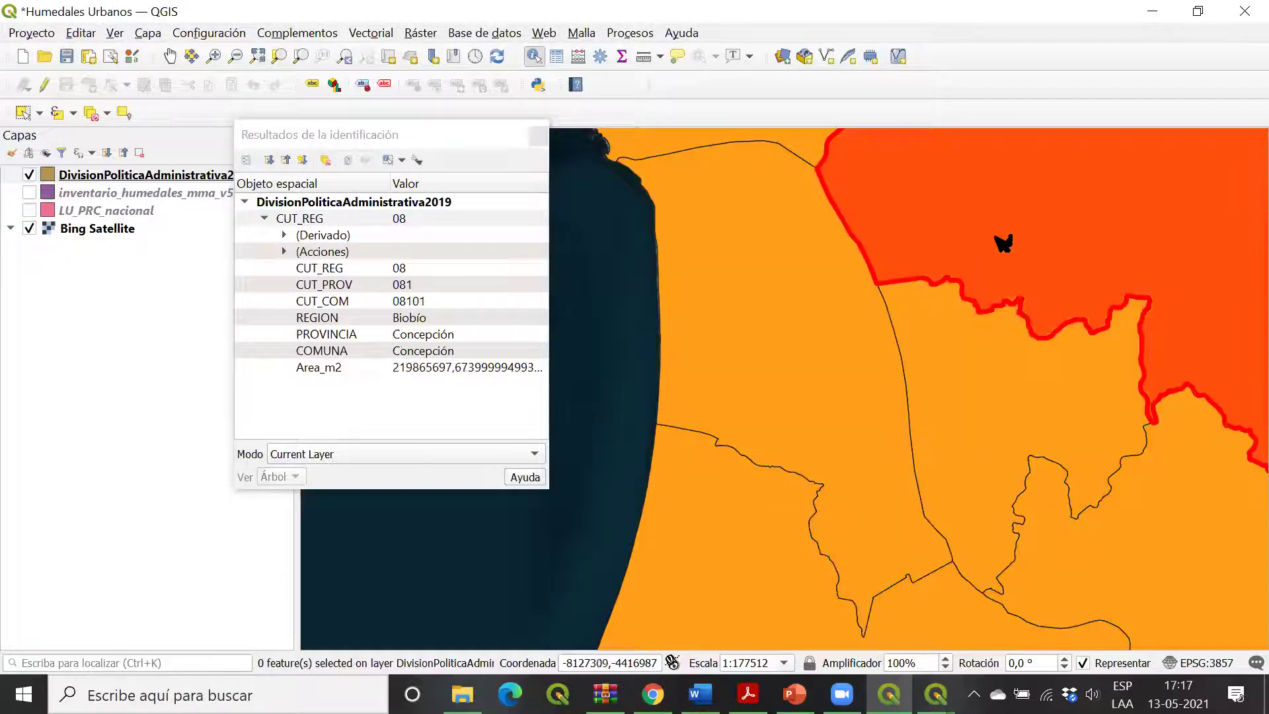
left_click(811, 335)
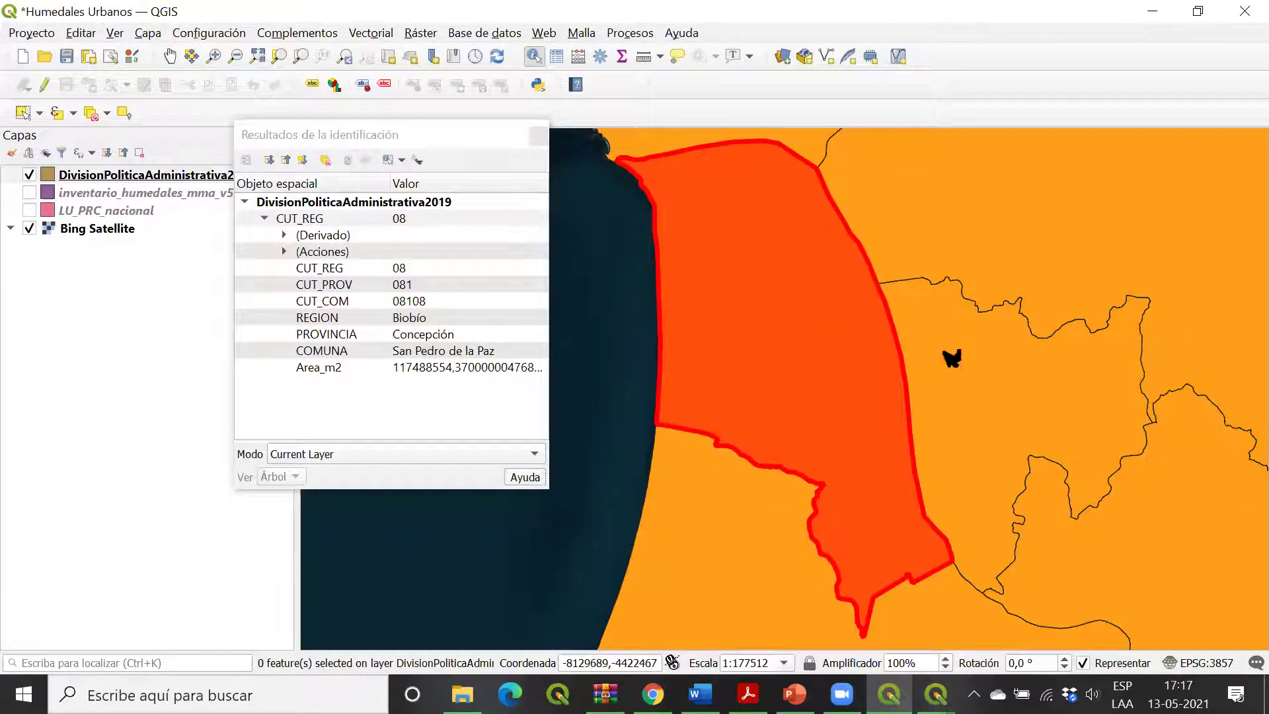
left_click(952, 357)
left_click(726, 360)
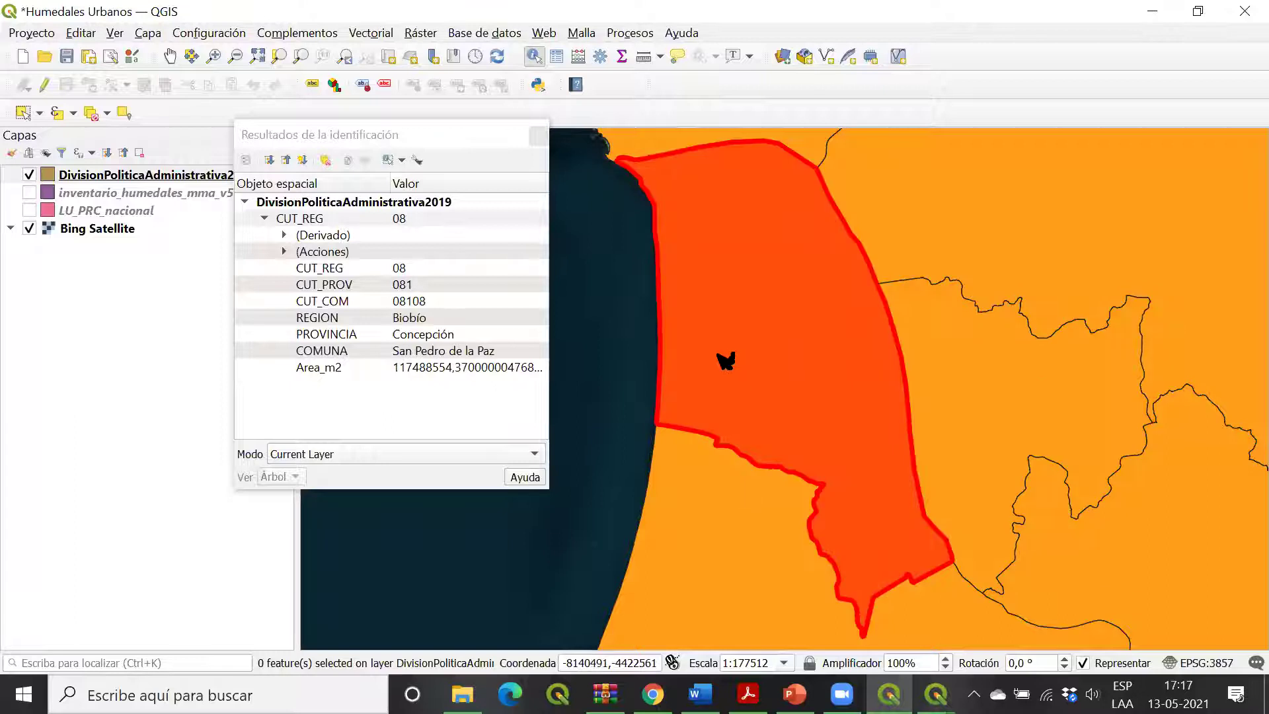
Step: Identify the communes Chiguayante, Concepción, Hualpén, Coronel and San Pedro de la Paz on the map to compare their attributes, then close the results
left_click(924, 339)
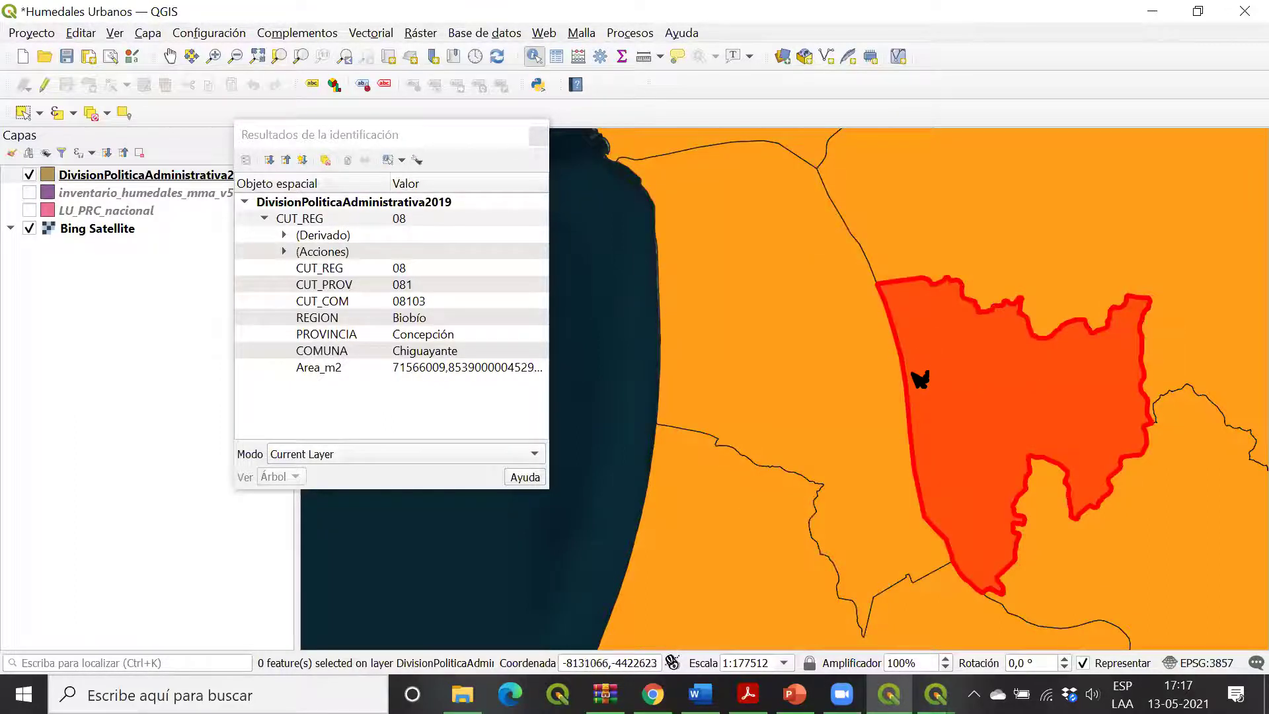
left_click(906, 235)
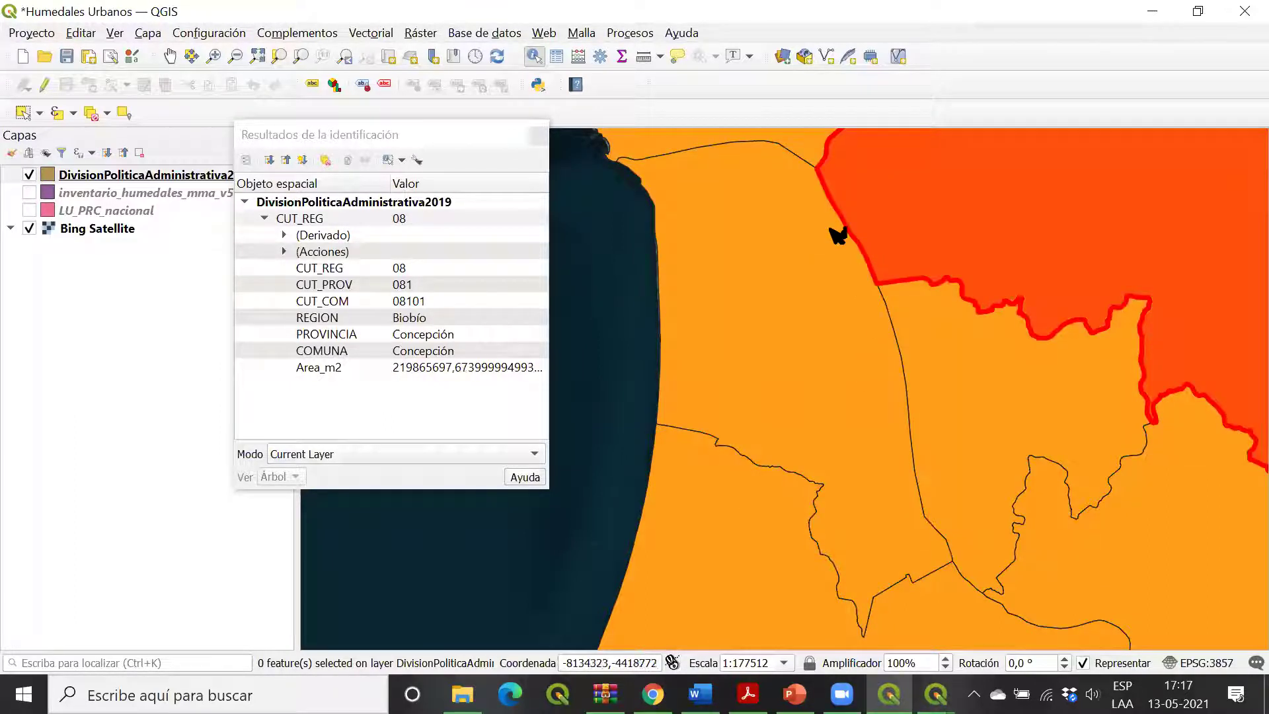
left_click(811, 137)
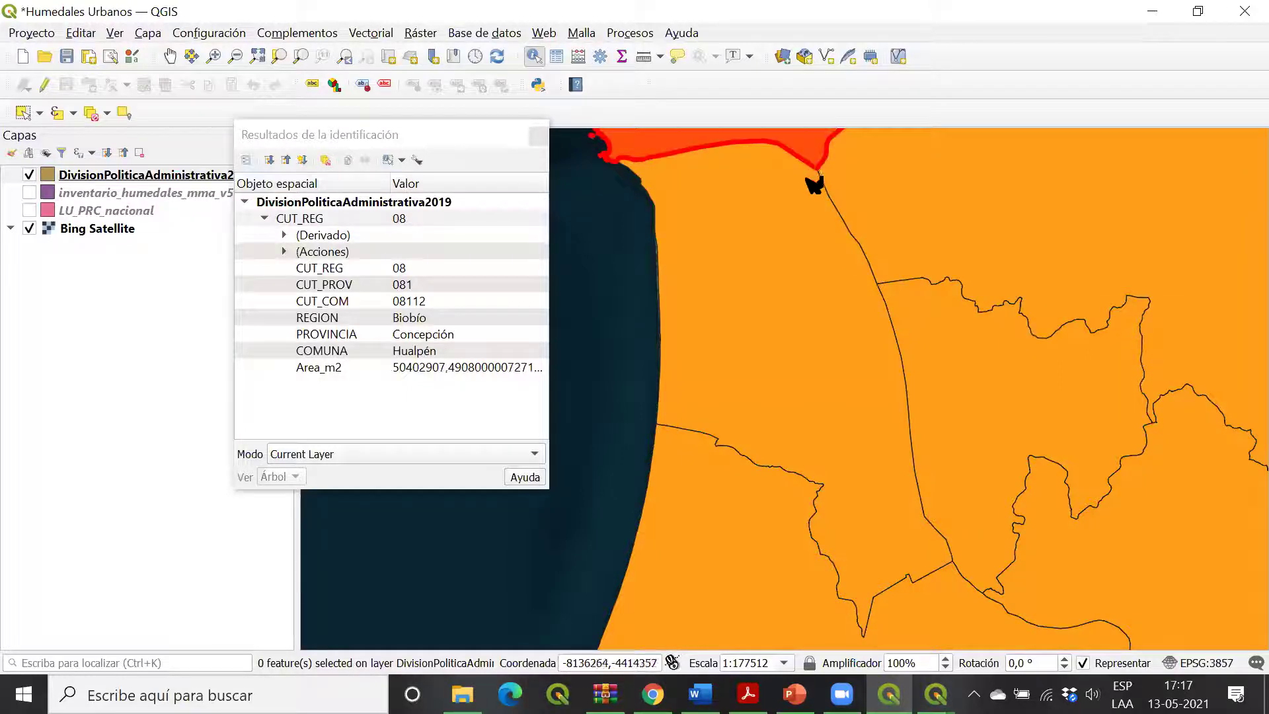
left_click(764, 528)
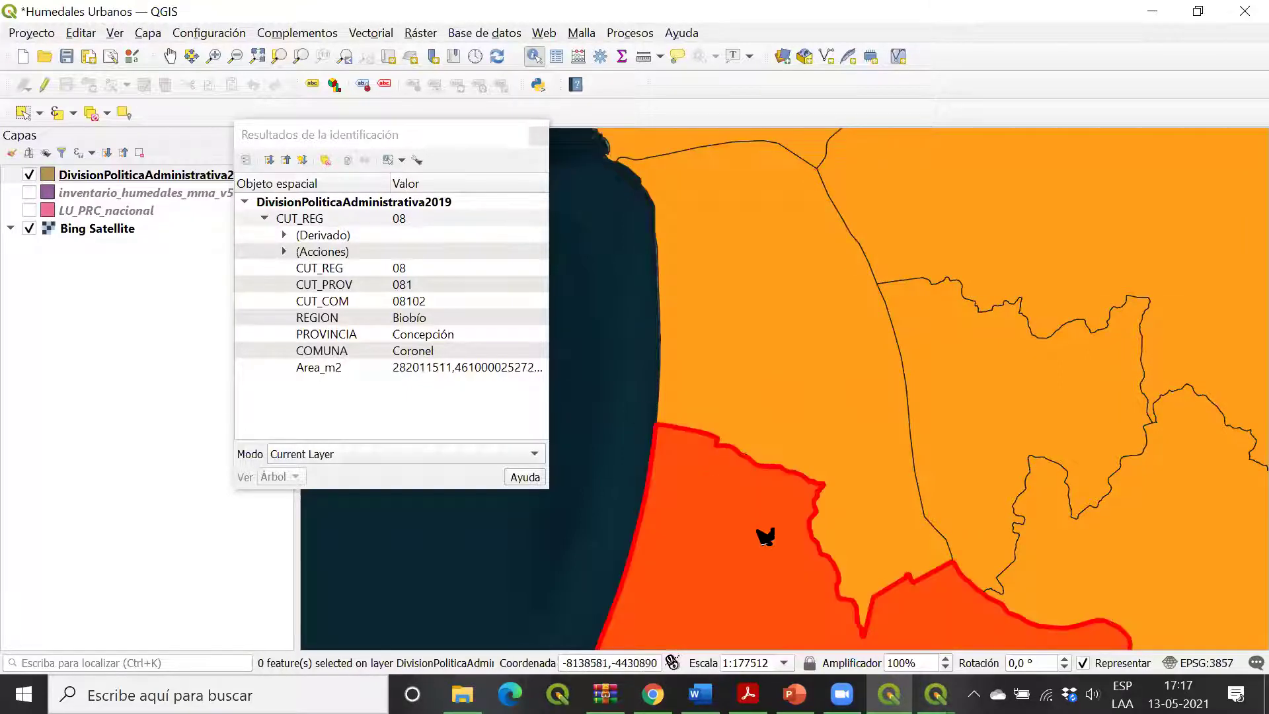
left_click(831, 415)
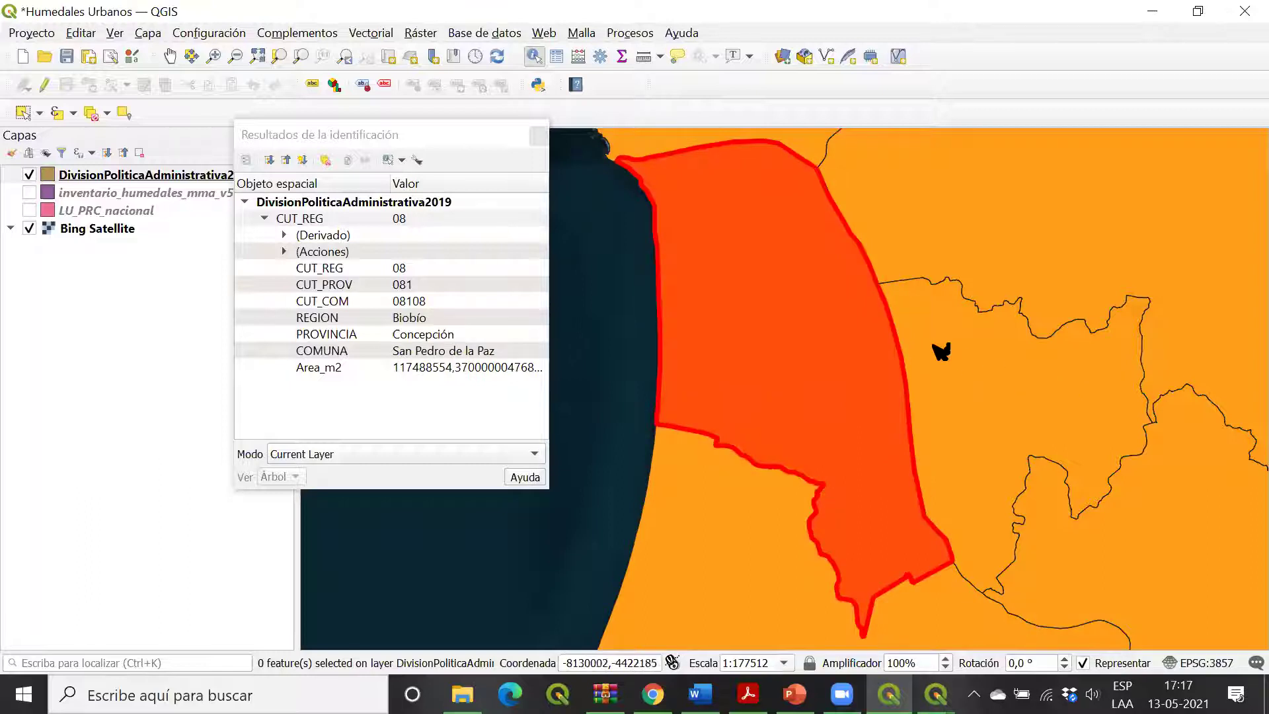
left_click(942, 351)
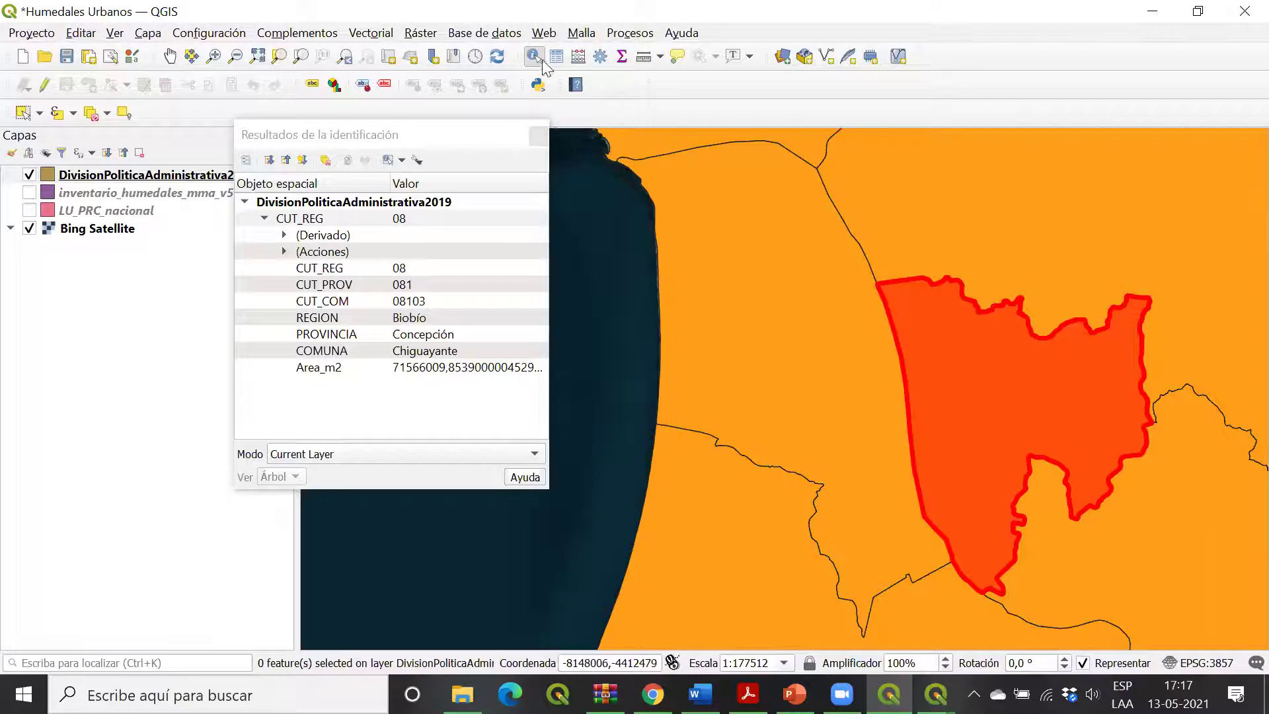
left_click(538, 133)
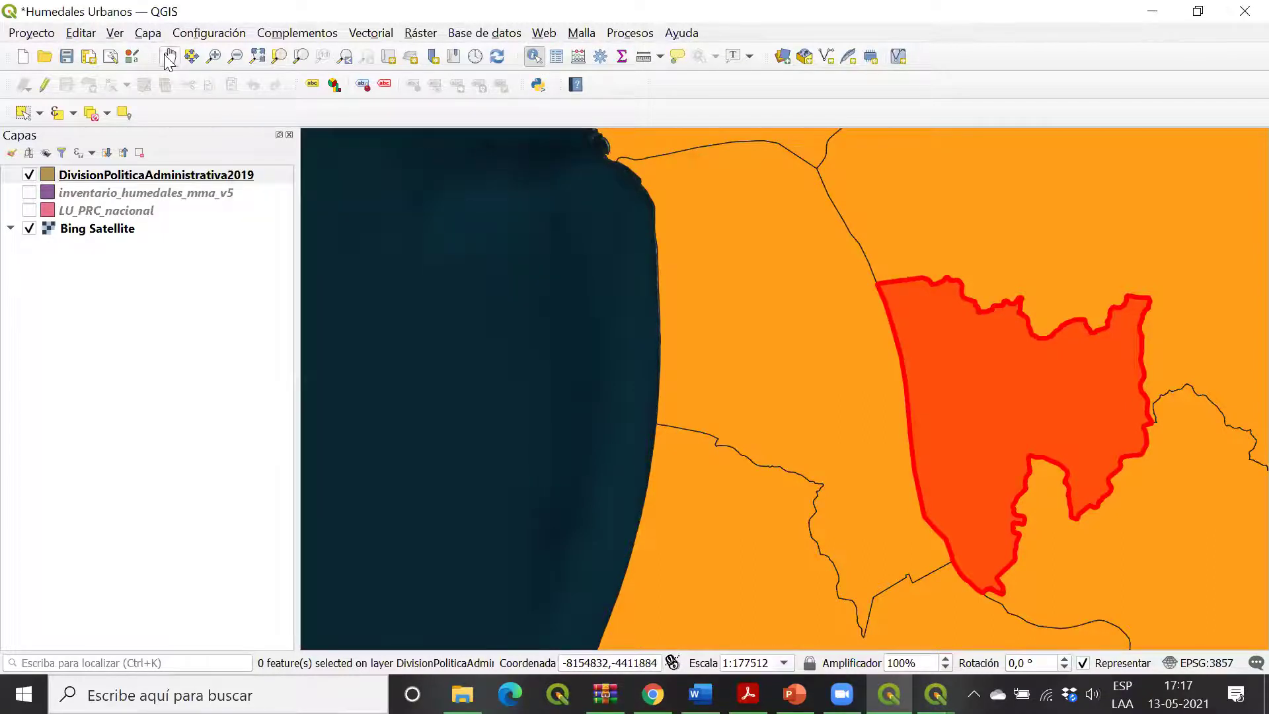
Step: Identify Chiguayante, Concepción and the communes further east and south on a wider map extent, close the results and clear the identification highlight
left_click(170, 58)
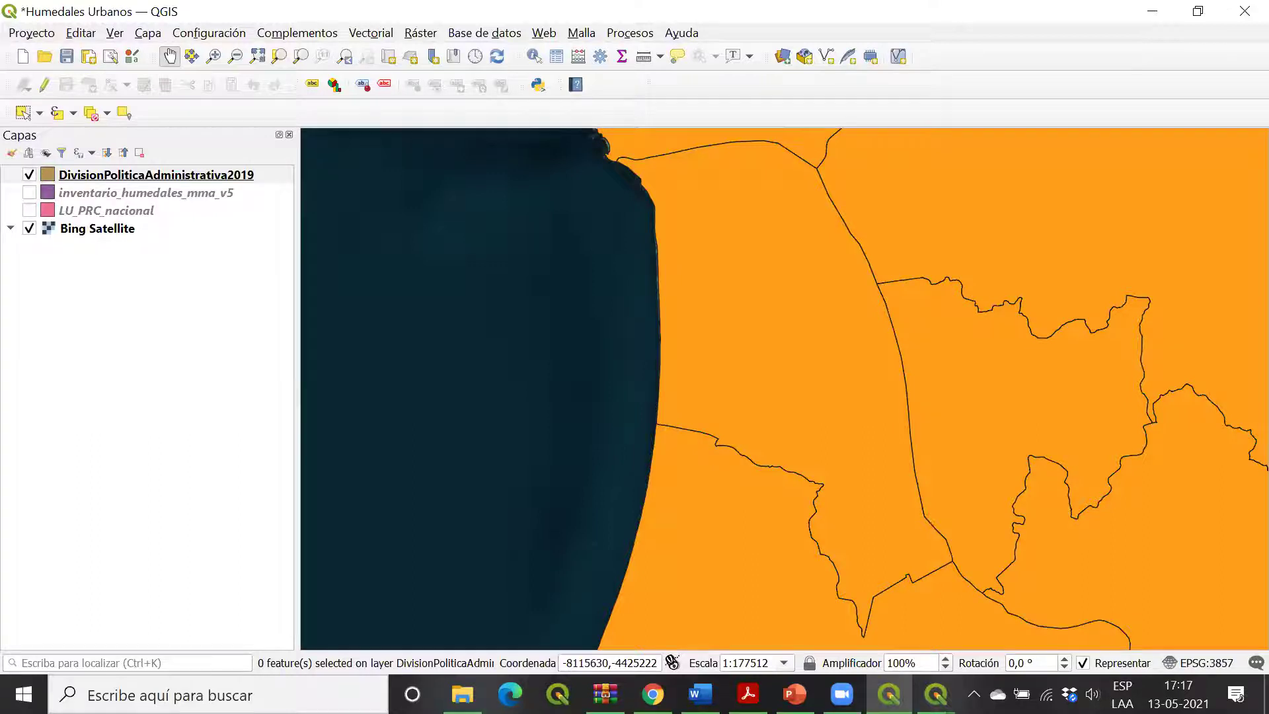
left_click_drag(738, 337, 560, 303)
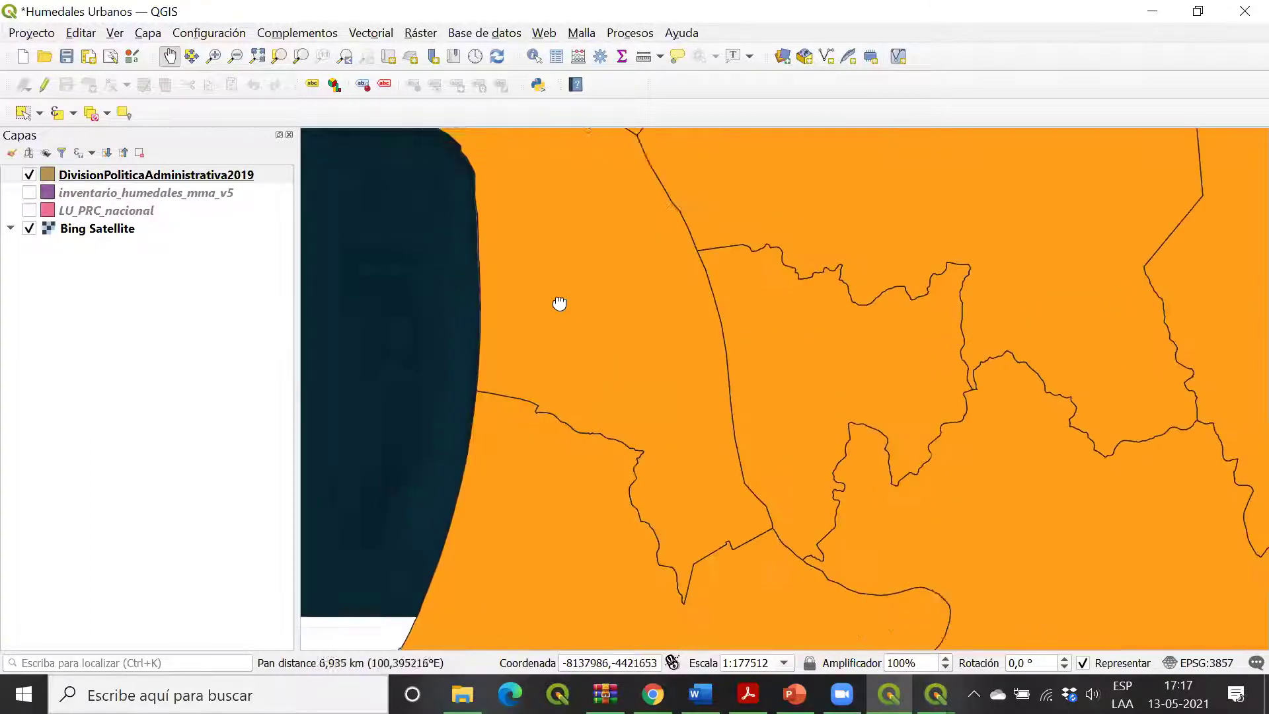
left_click_drag(425, 212, 447, 177)
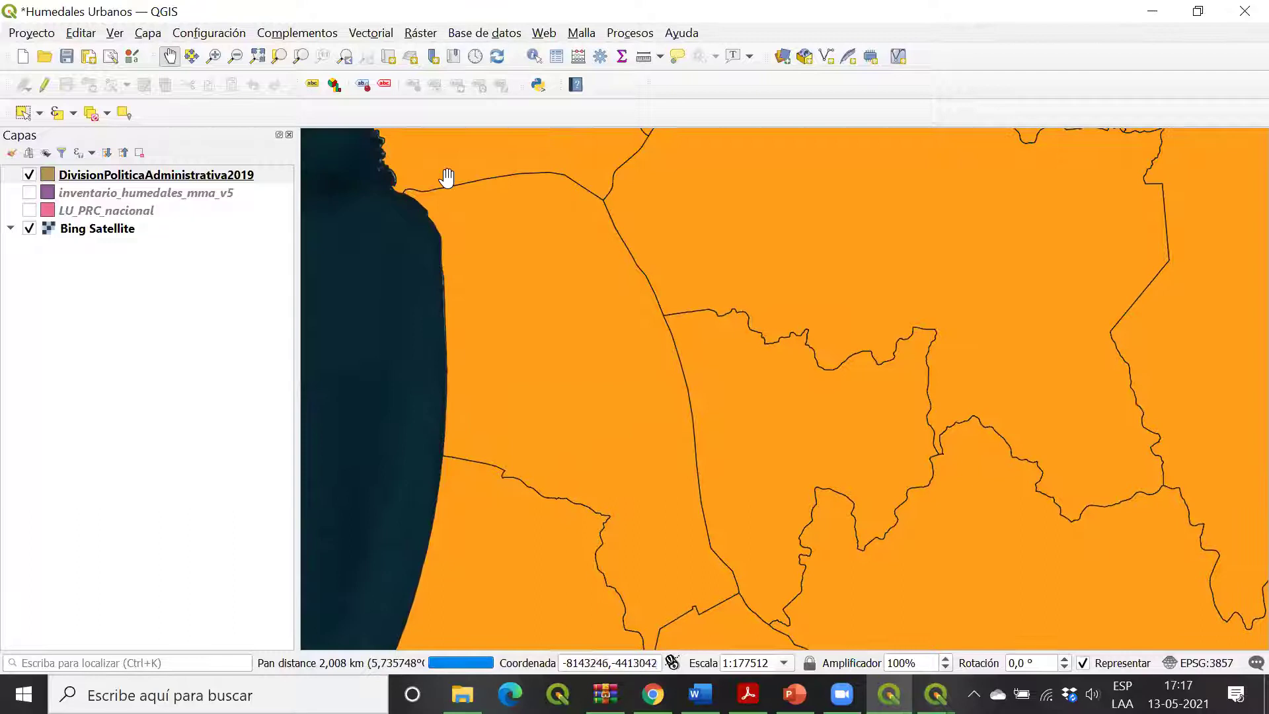
left_click_drag(526, 180, 525, 180)
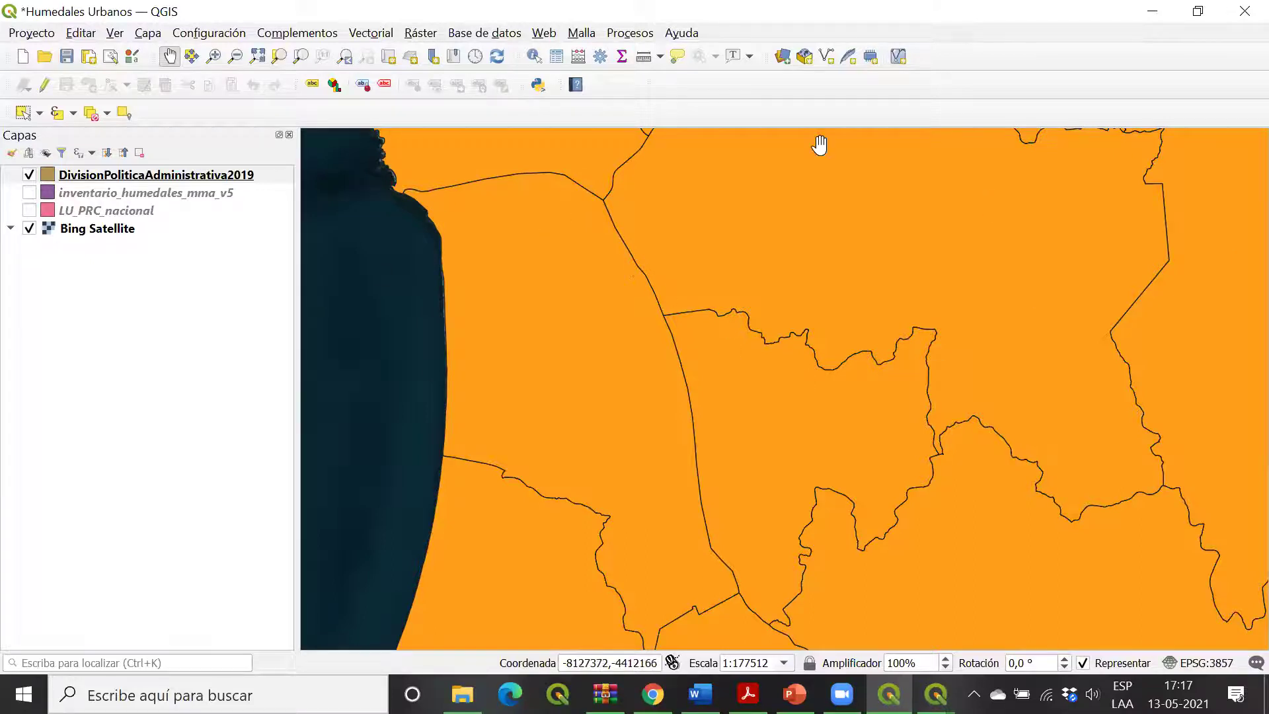
scroll(594, 304, "down", 1)
left_click_drag(864, 255, 760, 368)
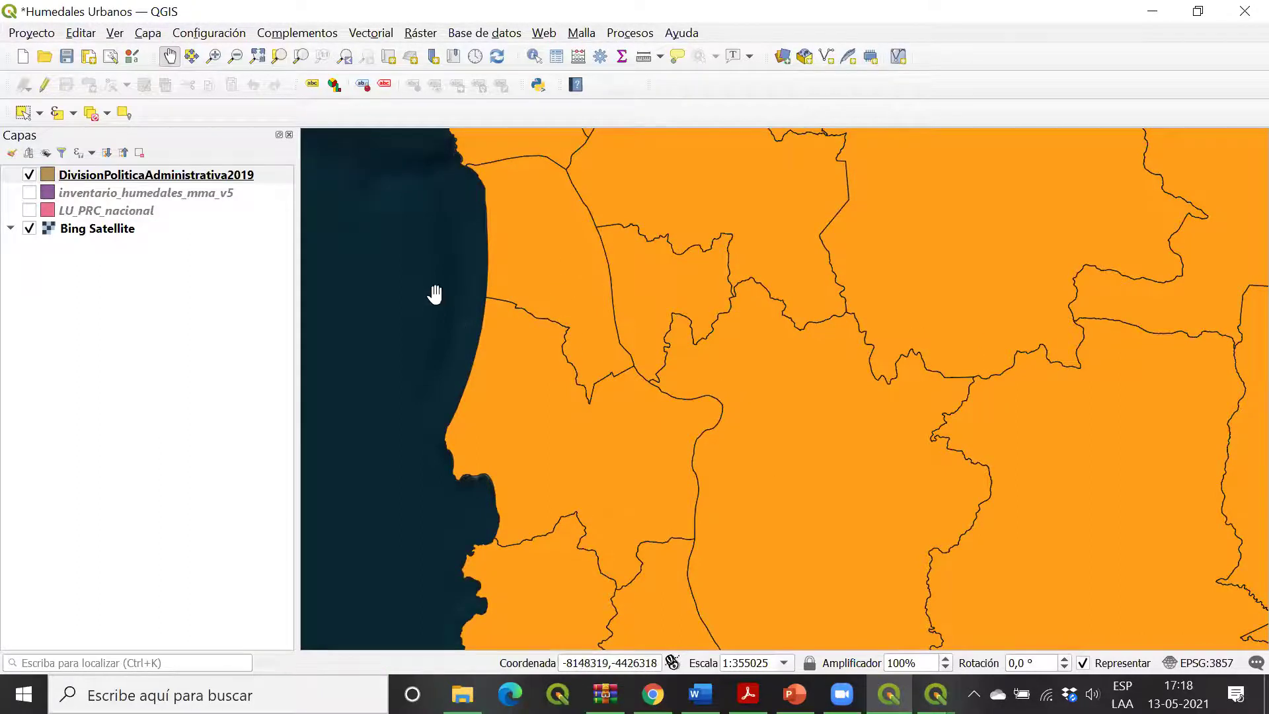
left_click(534, 56)
left_click(684, 309)
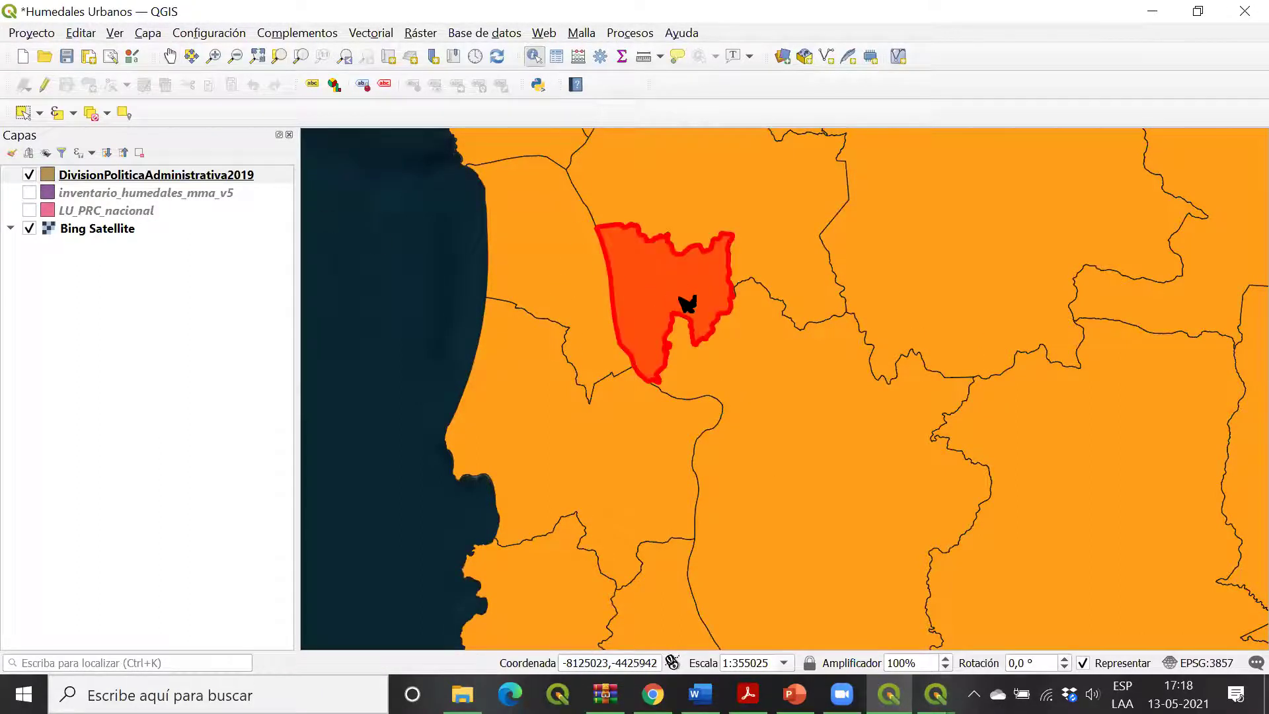
left_click(813, 261)
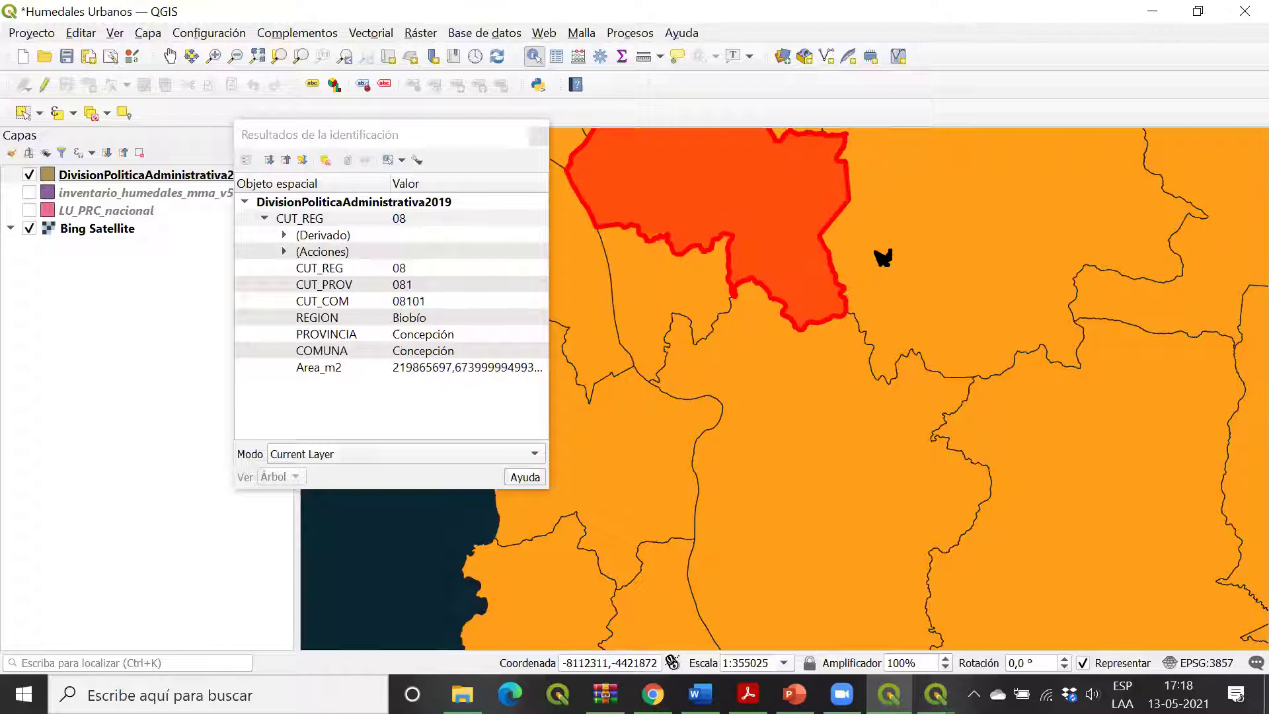
left_click(951, 246)
left_click(822, 372)
left_click(651, 277)
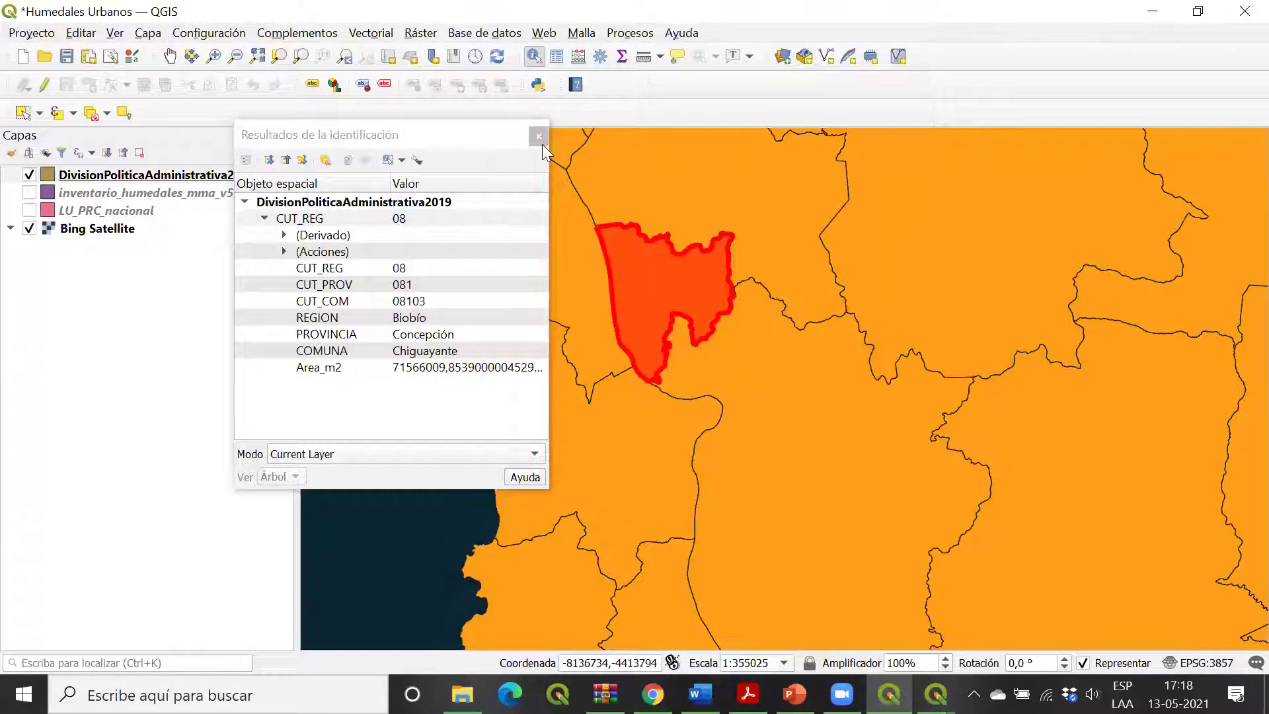
left_click(538, 137)
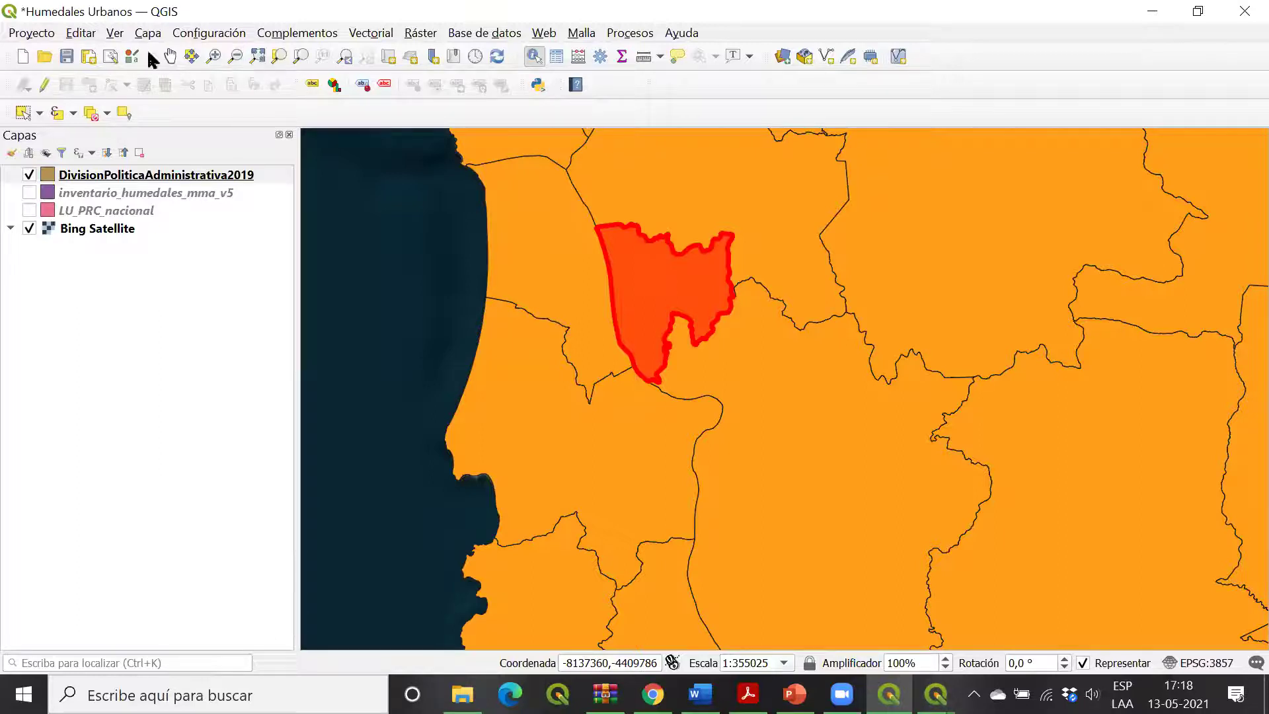
left_click(170, 56)
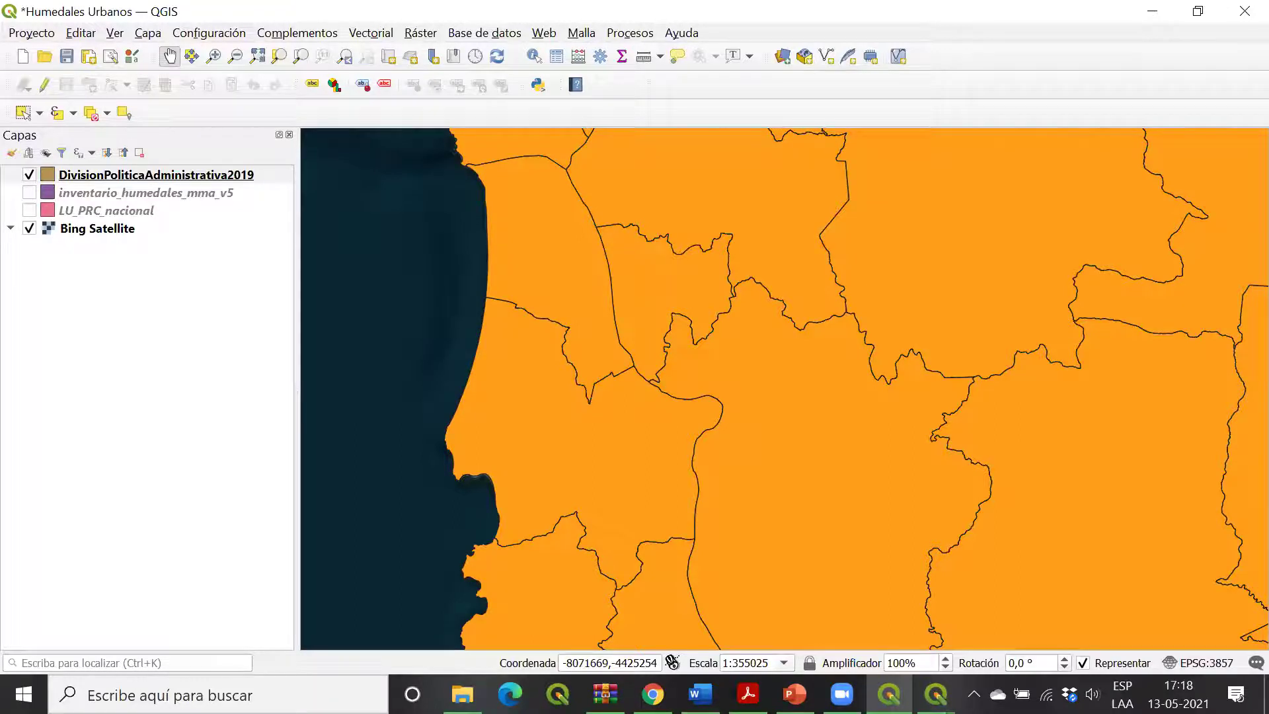
Step: Open the label settings in the DivisionPoliticaAdministrativa2019 layer properties to view them, and close the dialog without changes
left_click(313, 85)
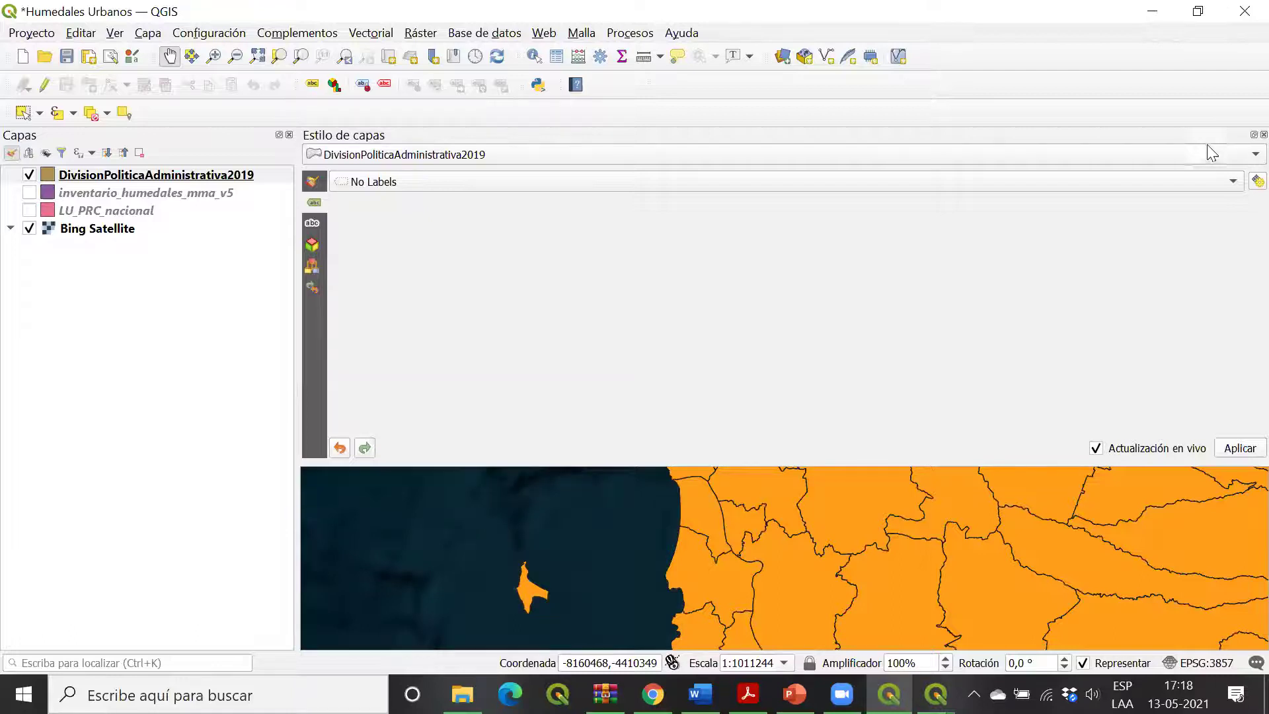
left_click(1264, 134)
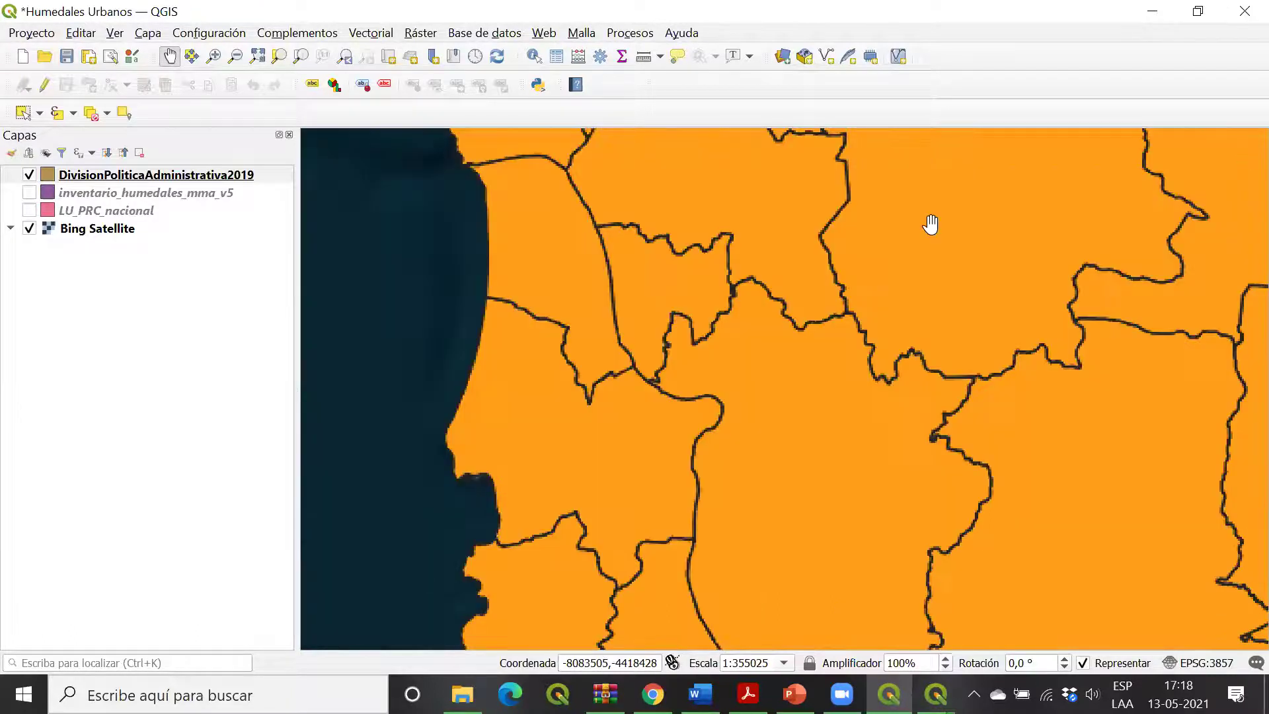
left_click(122, 175)
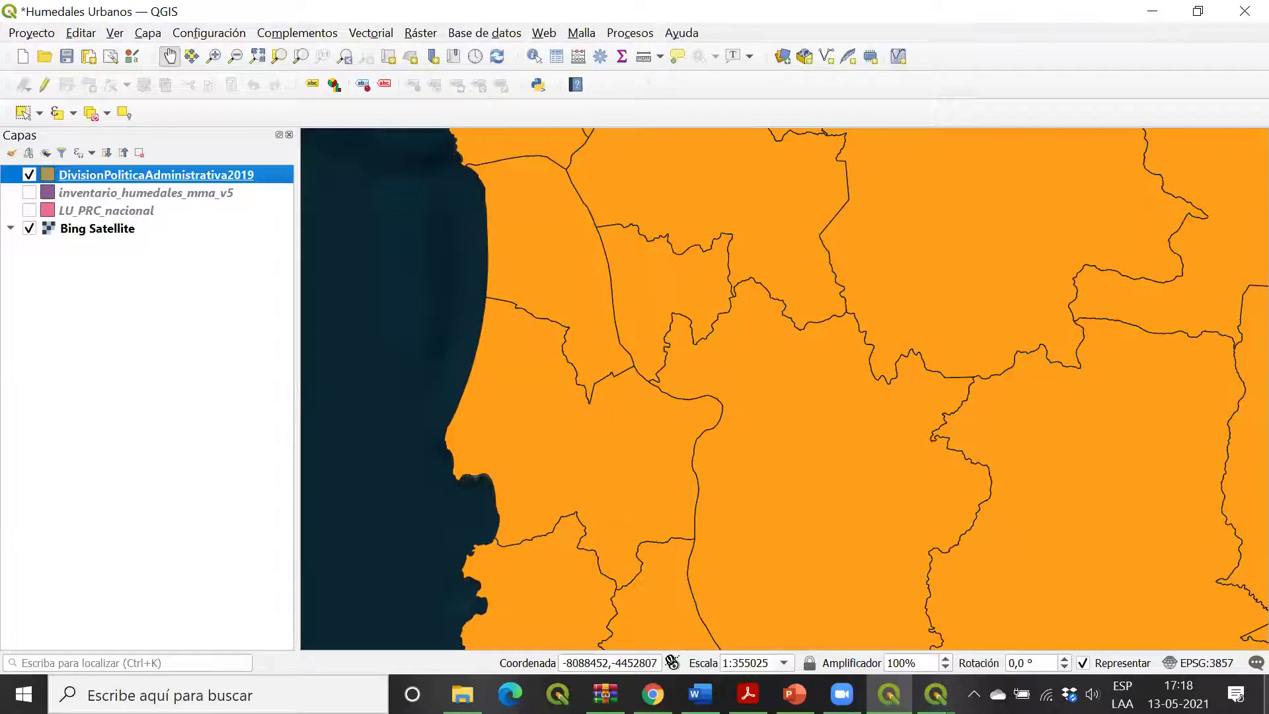
right_click(140, 178)
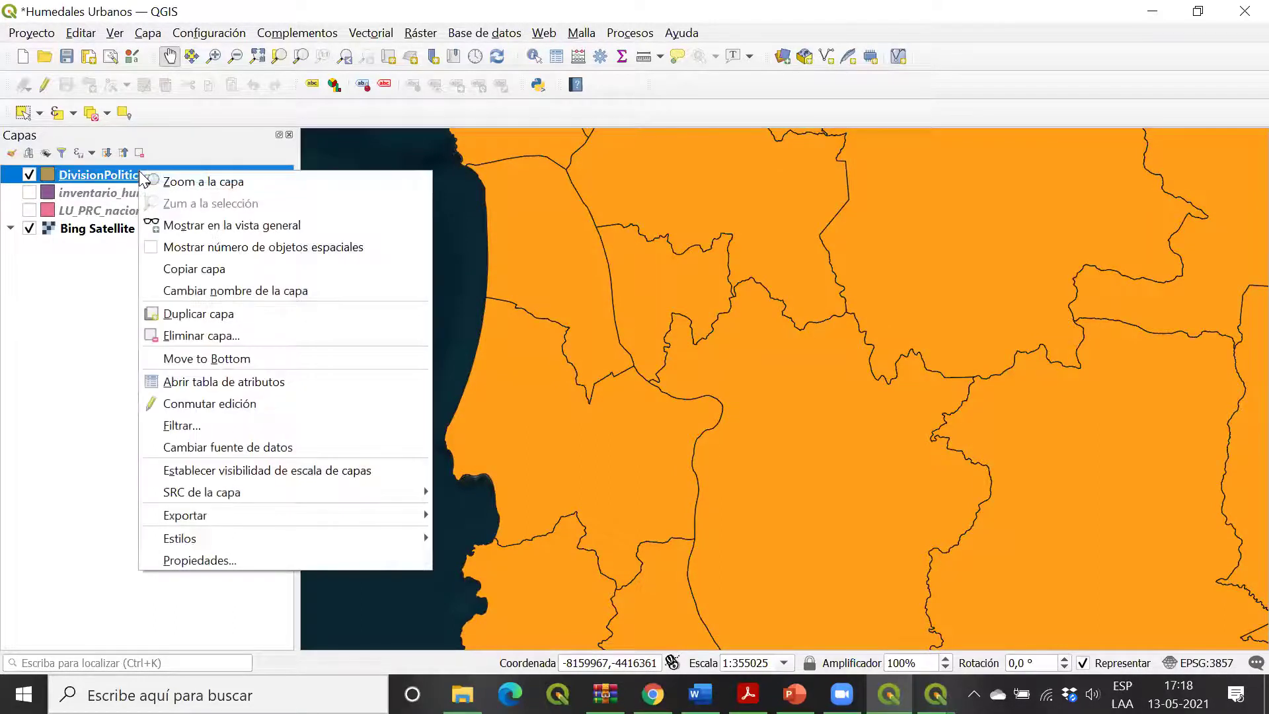
left_click(294, 562)
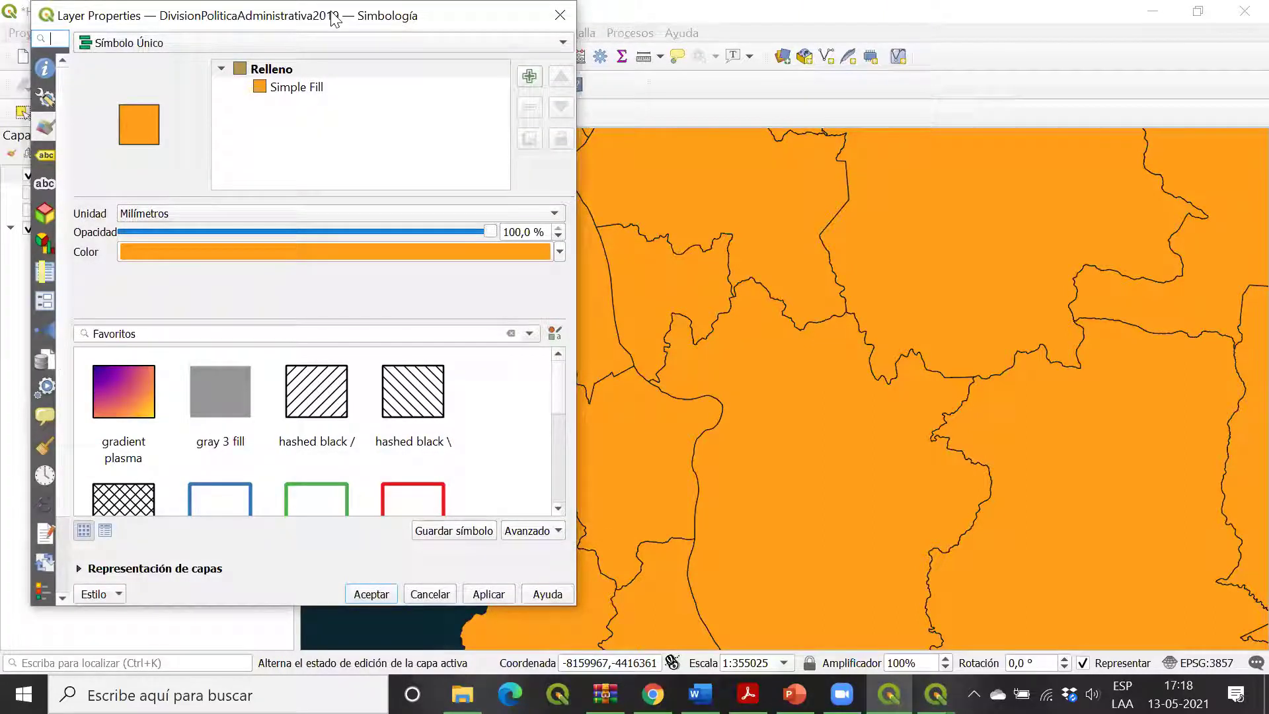
left_click_drag(334, 16, 399, 44)
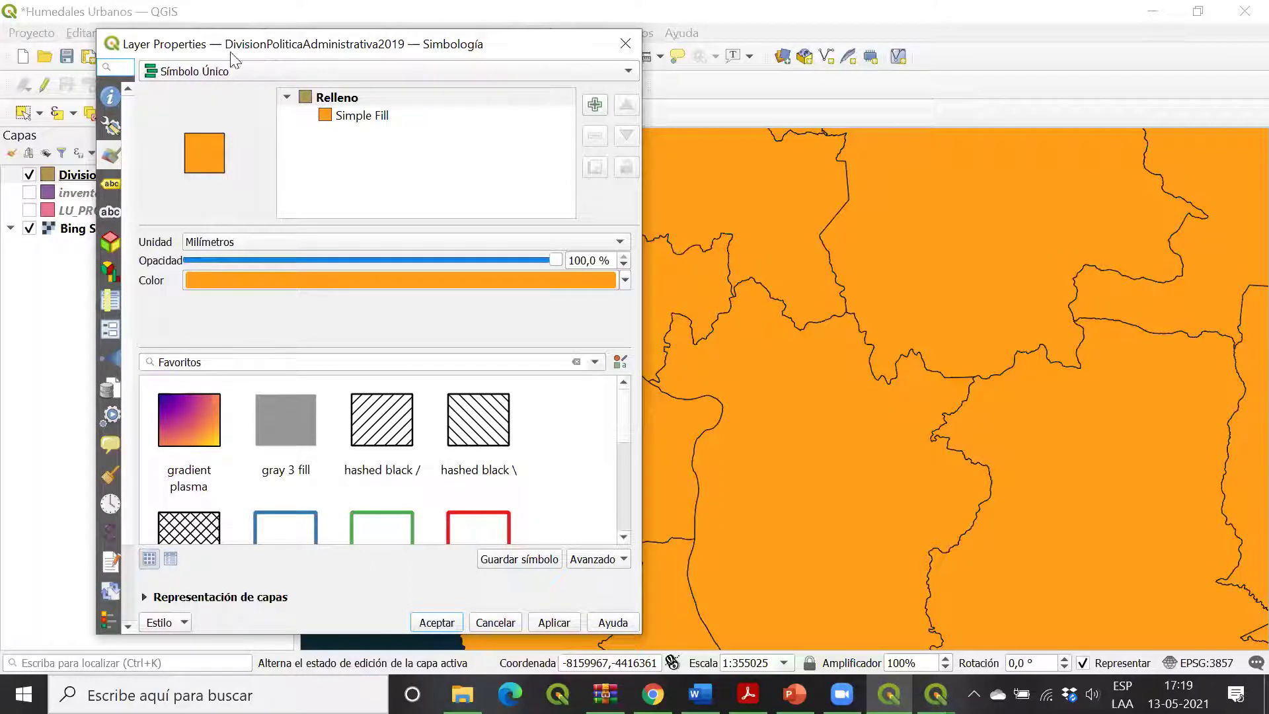
left_click(116, 188)
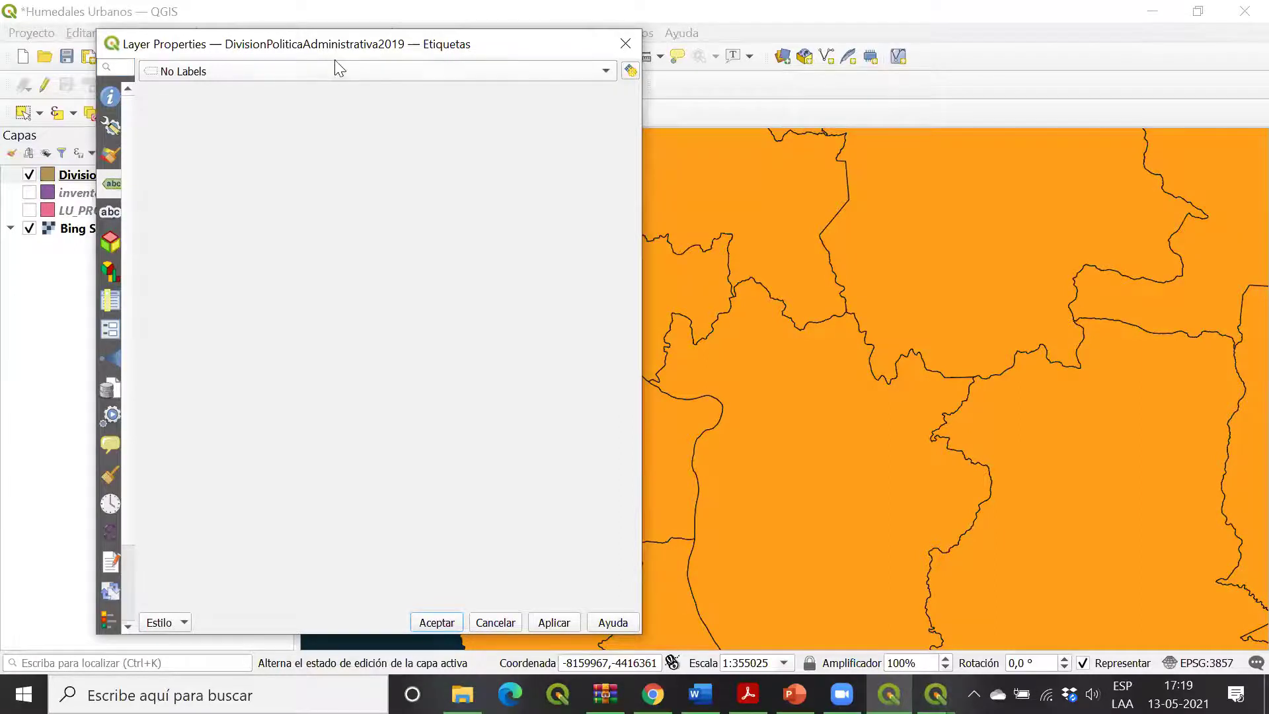
left_click_drag(347, 53, 283, 232)
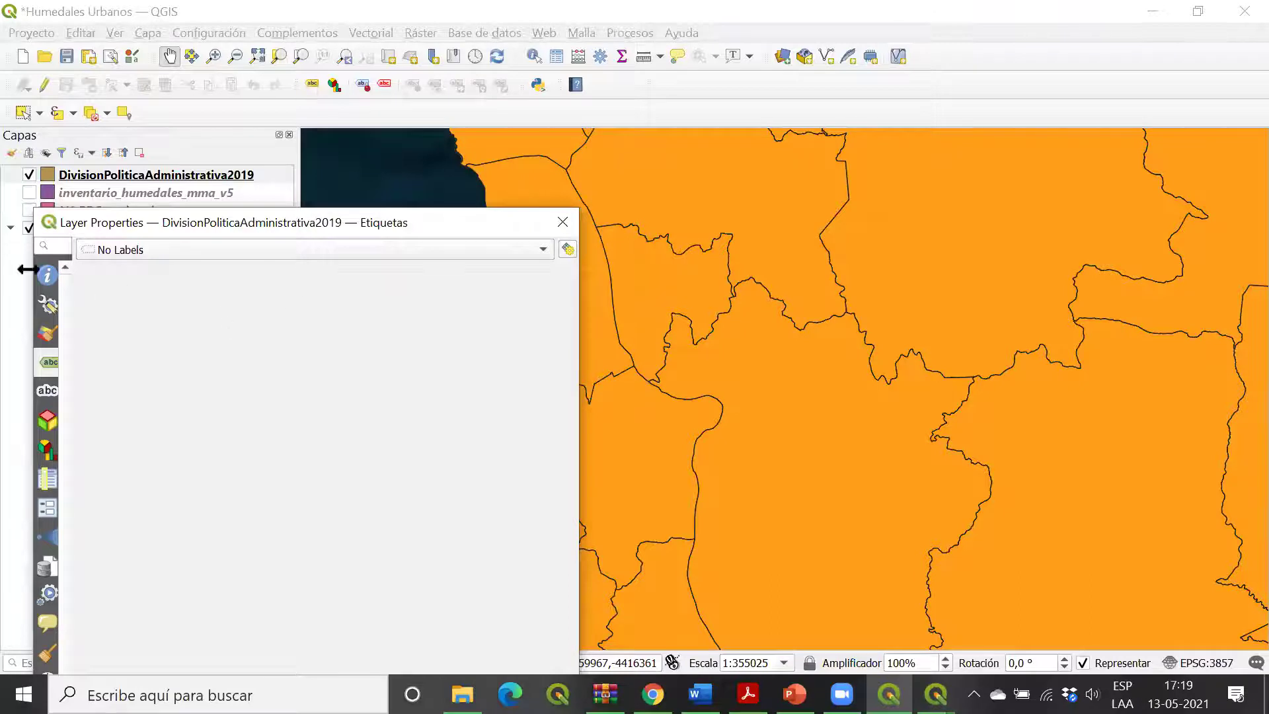
left_click_drag(330, 230, 337, 169)
left_click(569, 160)
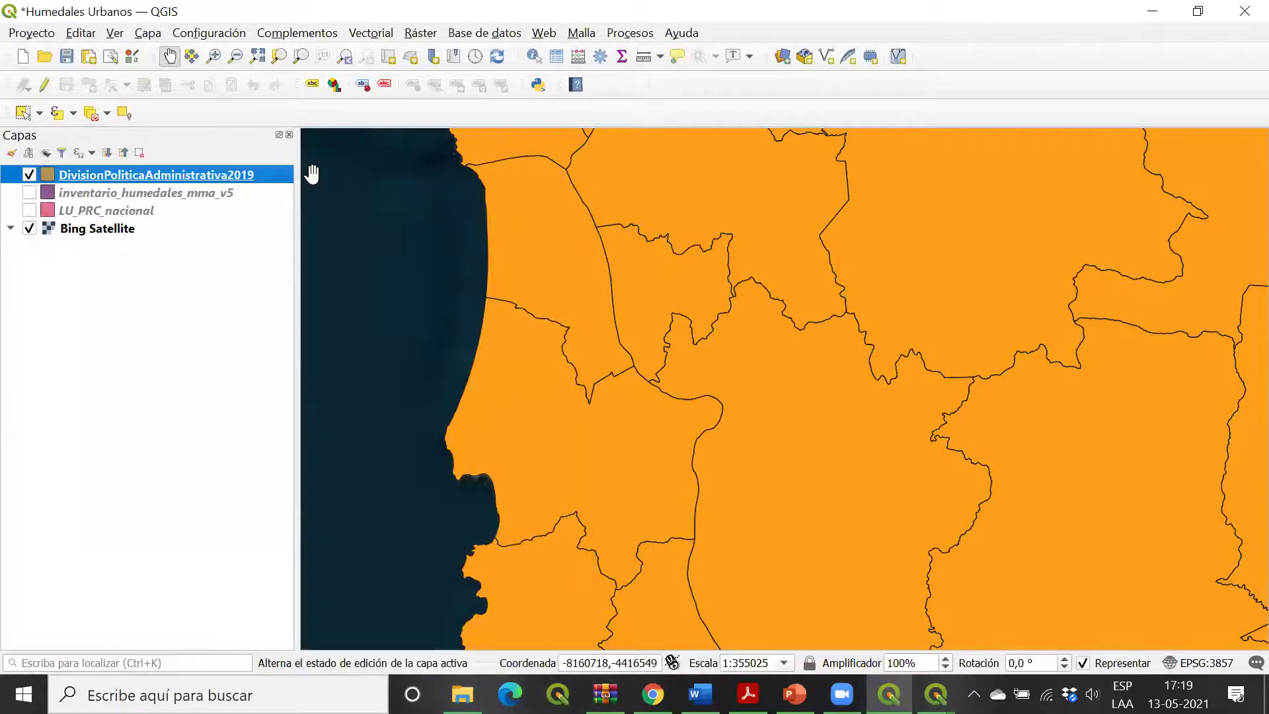
Step: Open the label styling options, try them on the inventario_humedales_mma_v5 layer and return to DivisionPoliticaAdministrativa2019 as the layer to label
left_click(312, 85)
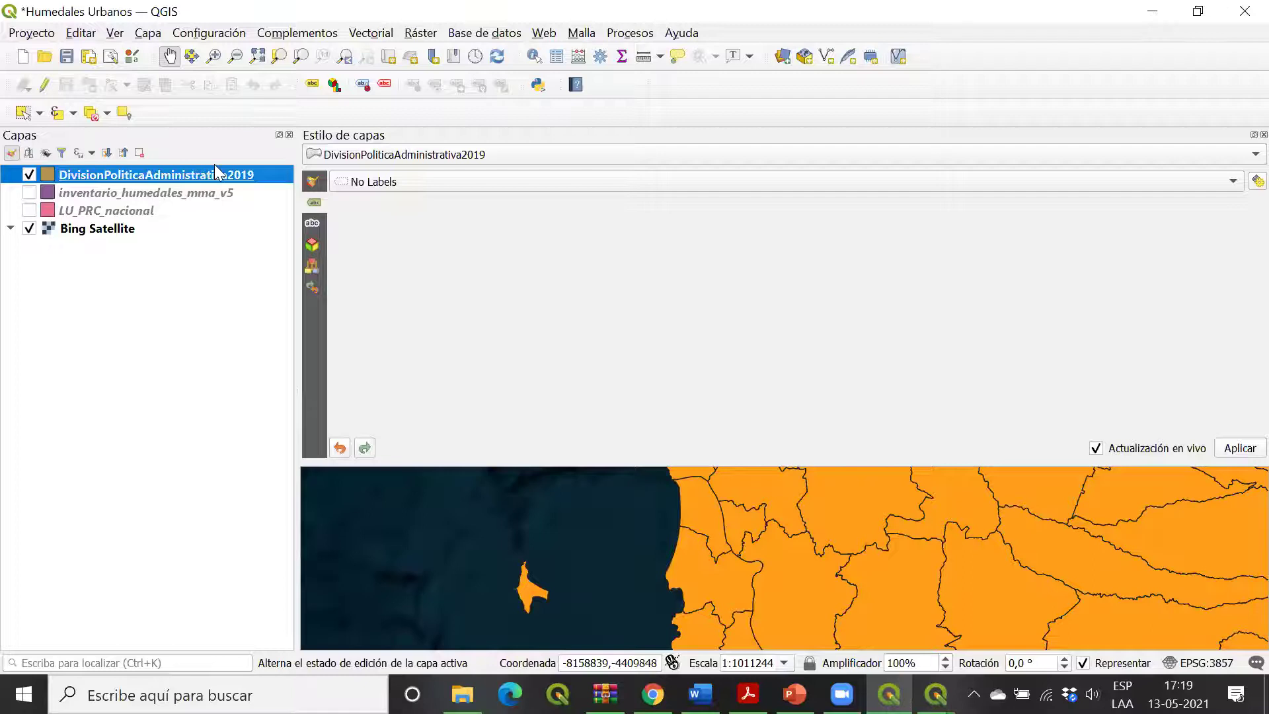
left_click(84, 189)
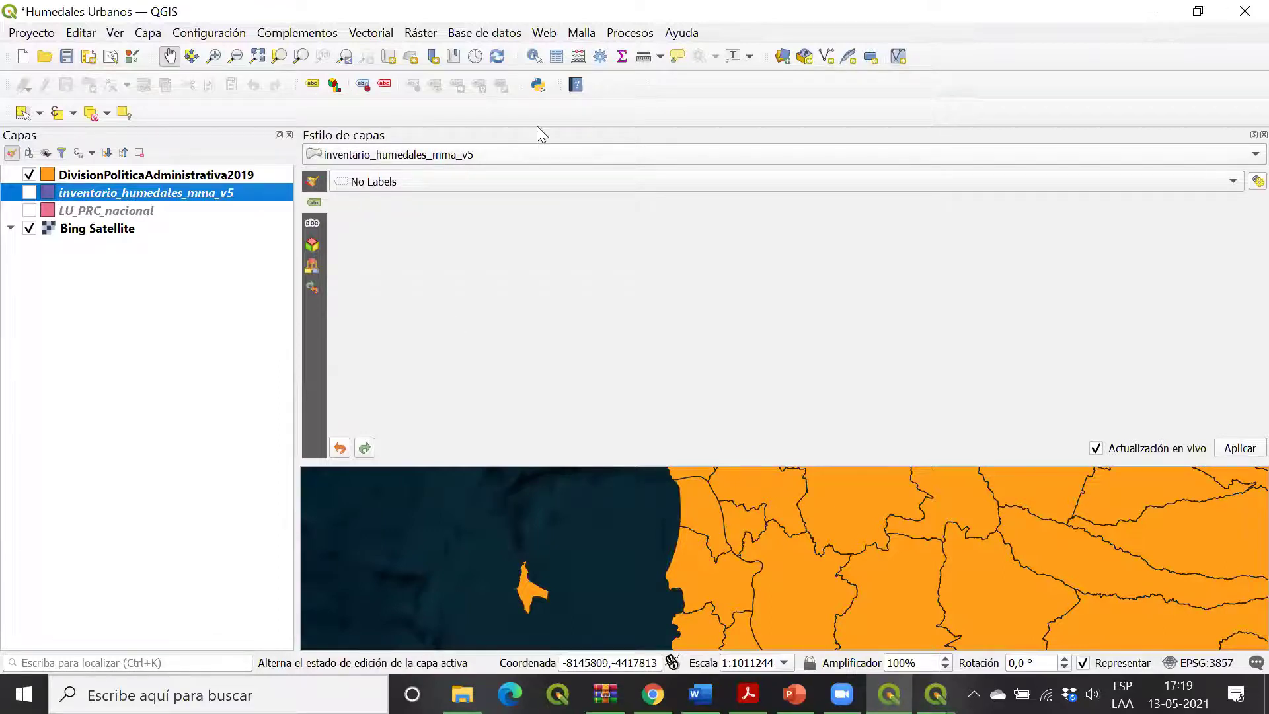
left_click(183, 178)
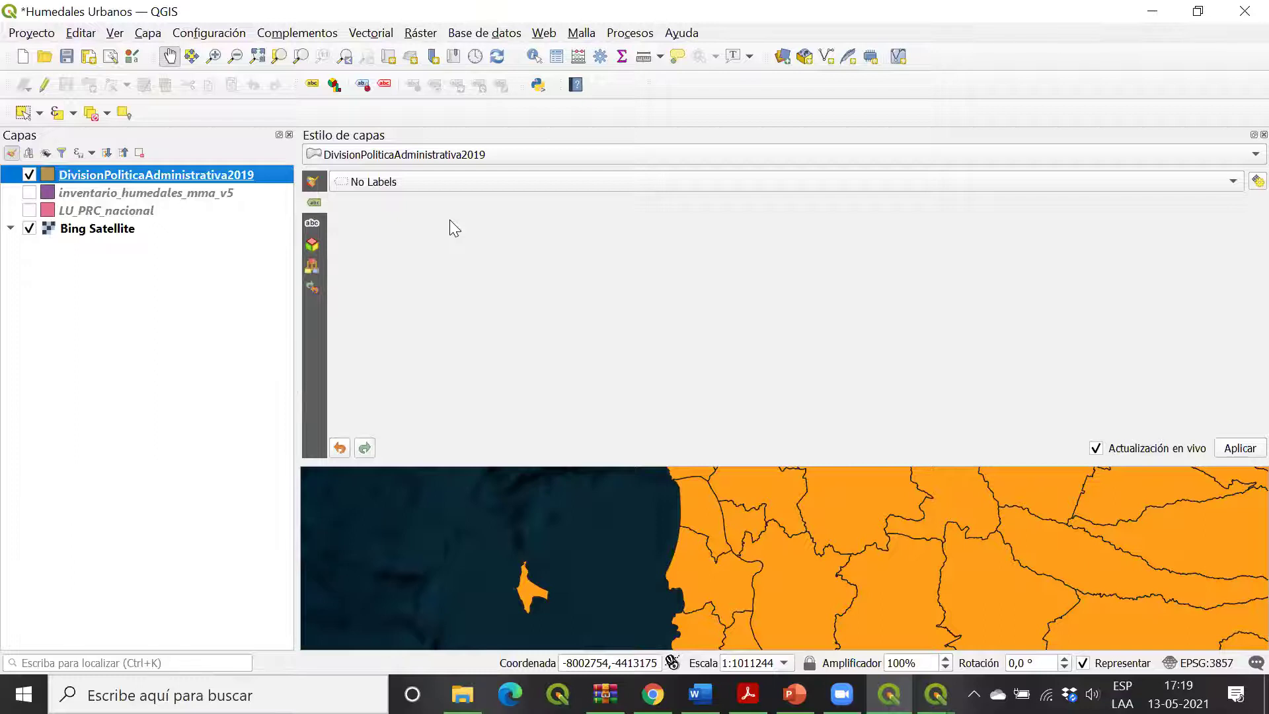
left_click(456, 154)
left_click(456, 153)
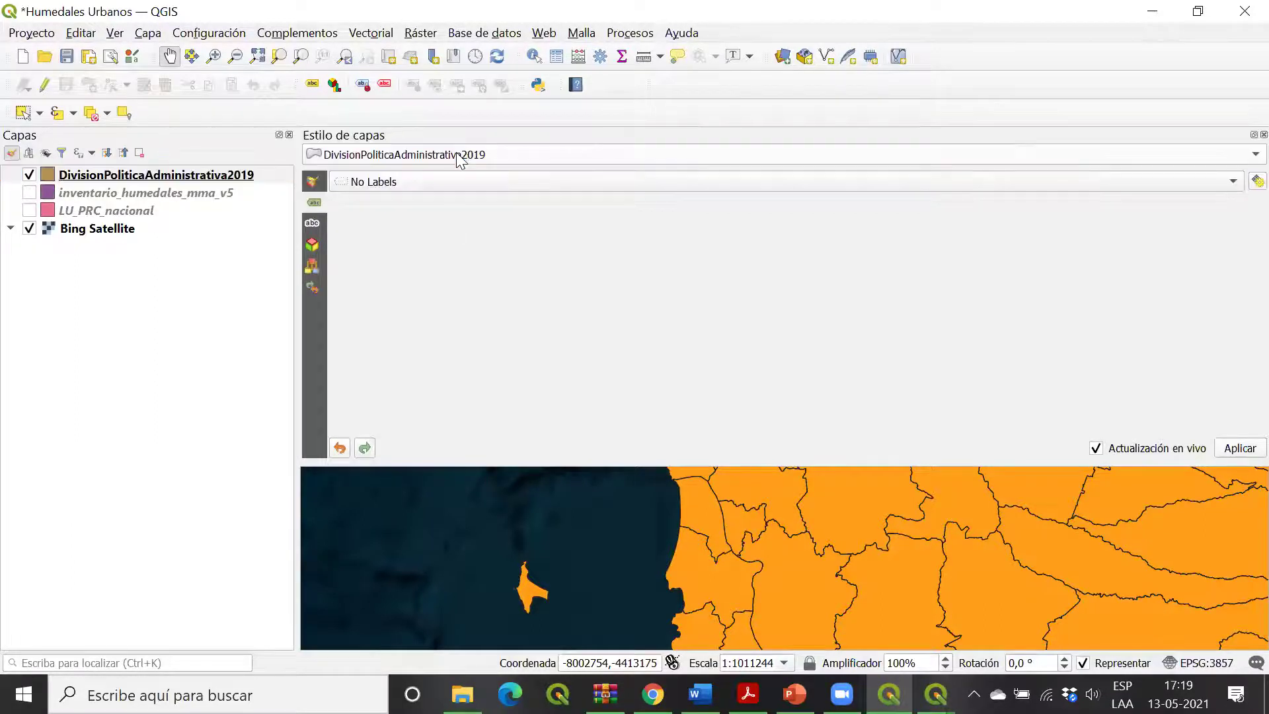
Step: Turn on Single Labels for the DivisionPoliticaAdministrativa2019 layer
left_click(432, 180)
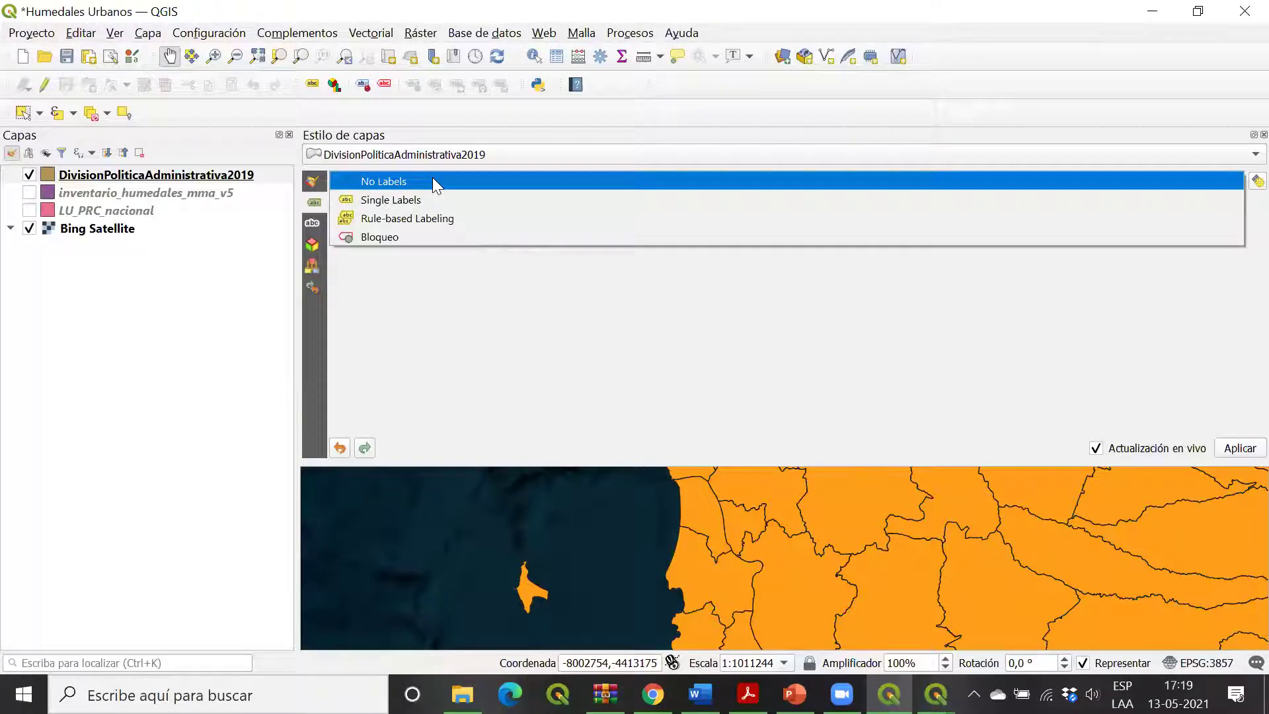
left_click(432, 180)
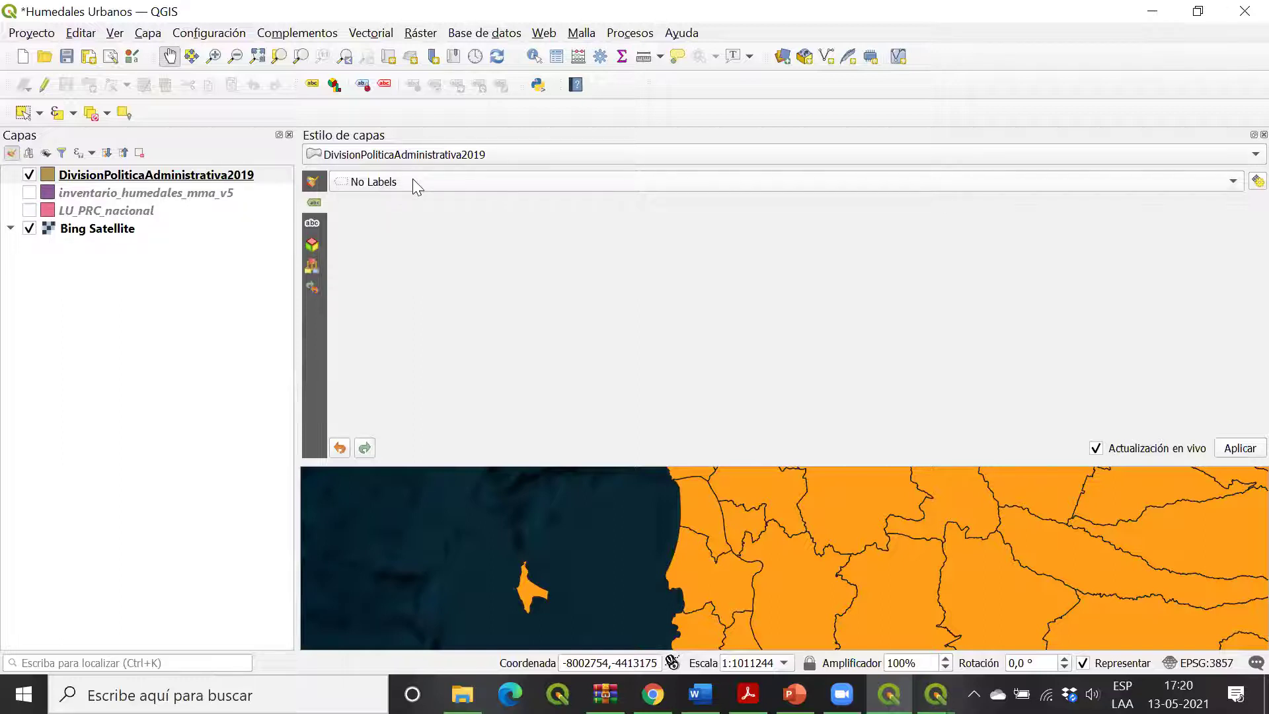
left_click(411, 178)
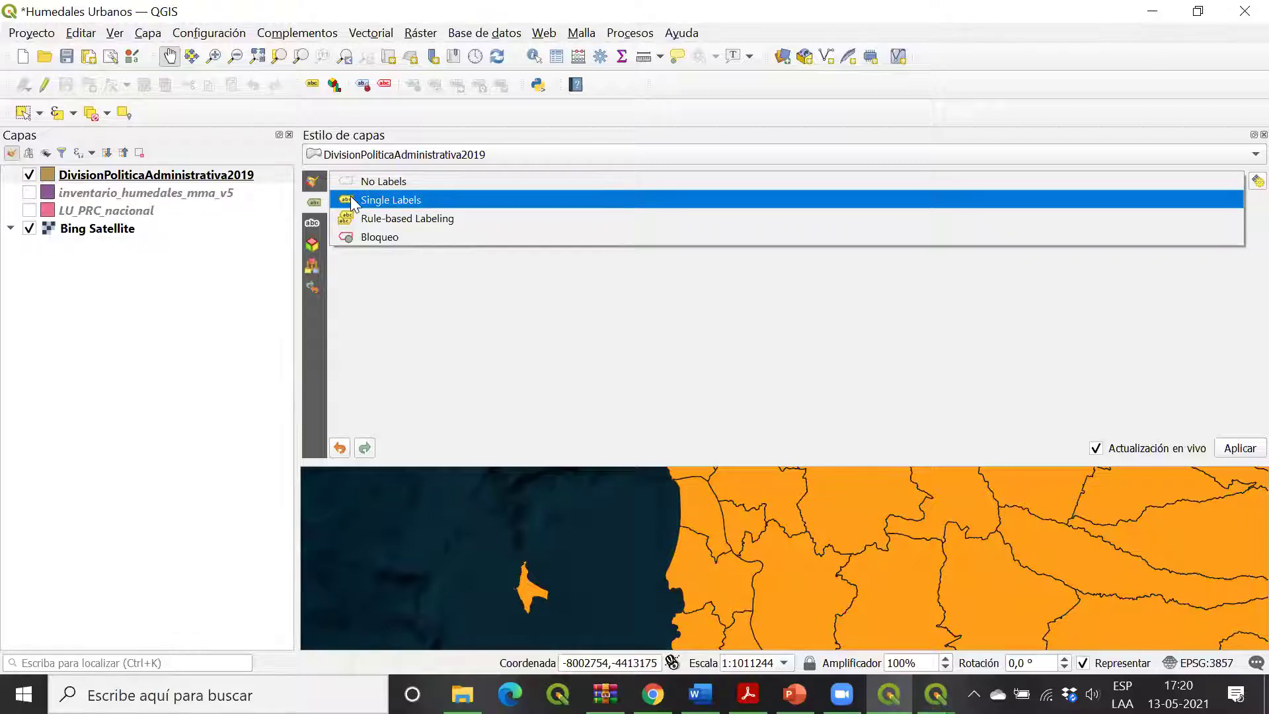
left_click(374, 200)
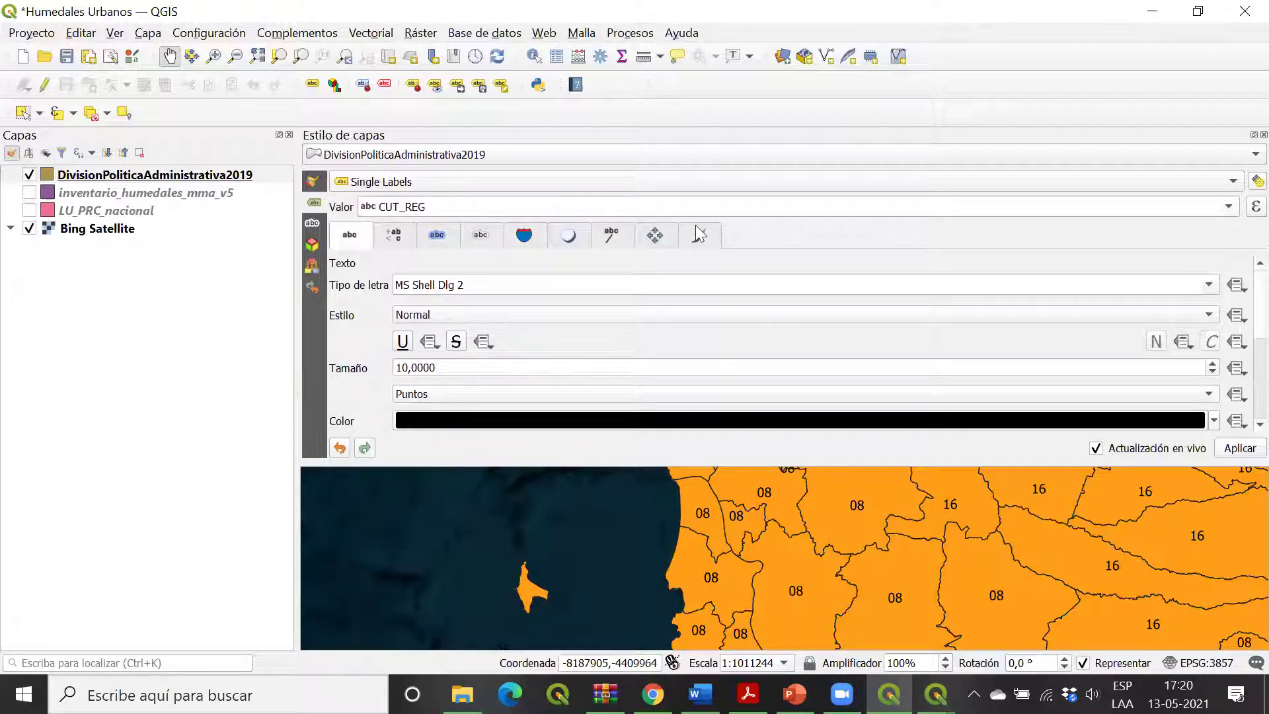
Step: Try CUT_COM as the label value, switch it to COMUNA, and keep live update enabled
left_click(1228, 207)
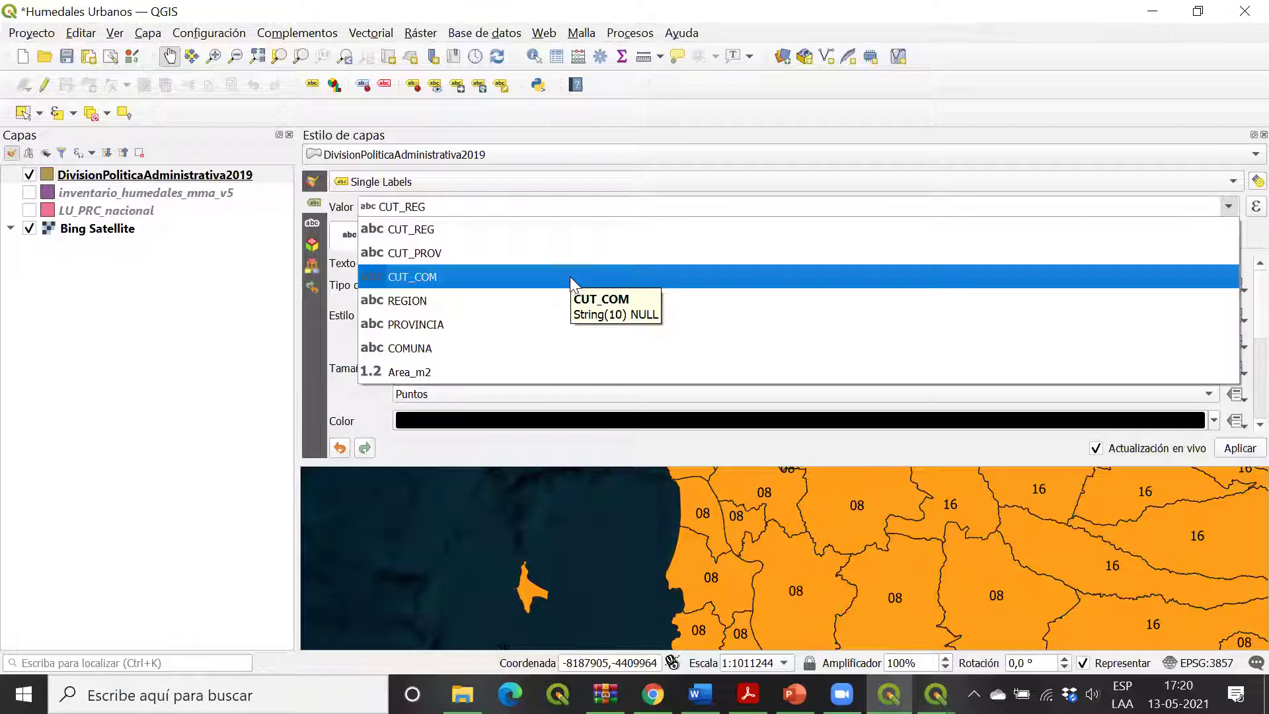
left_click(579, 282)
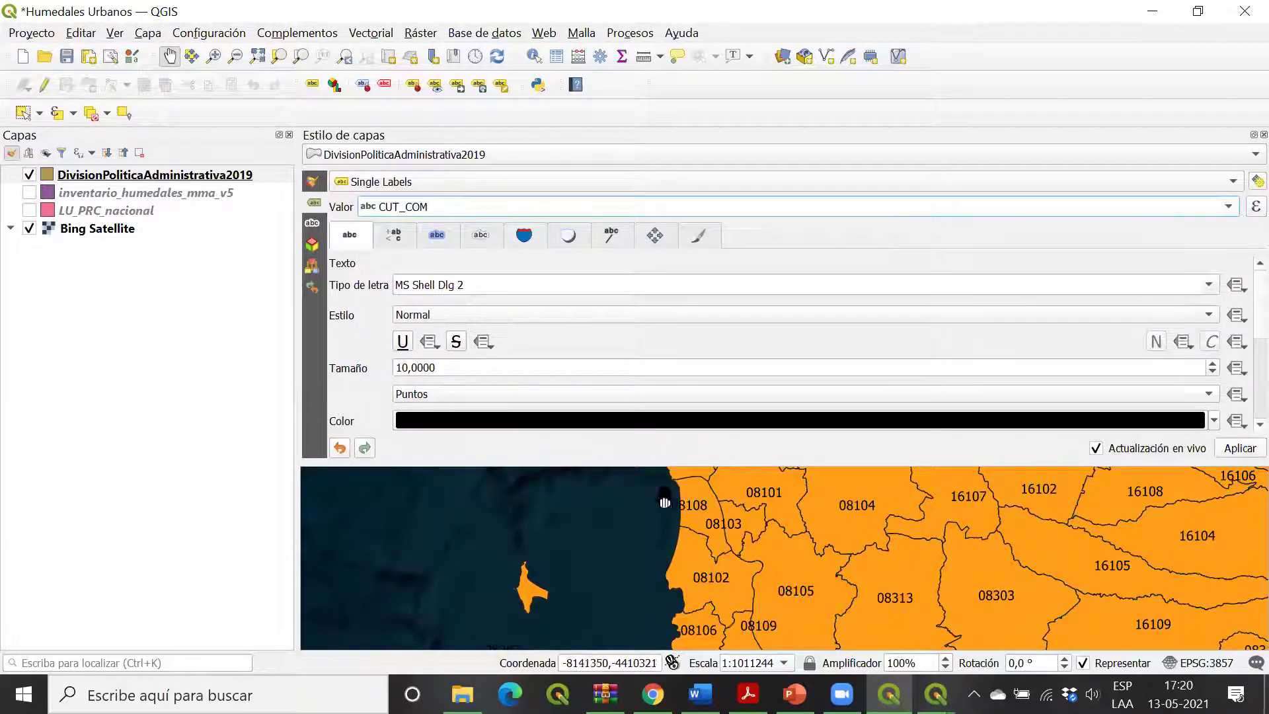
left_click(1231, 210)
left_click(424, 348)
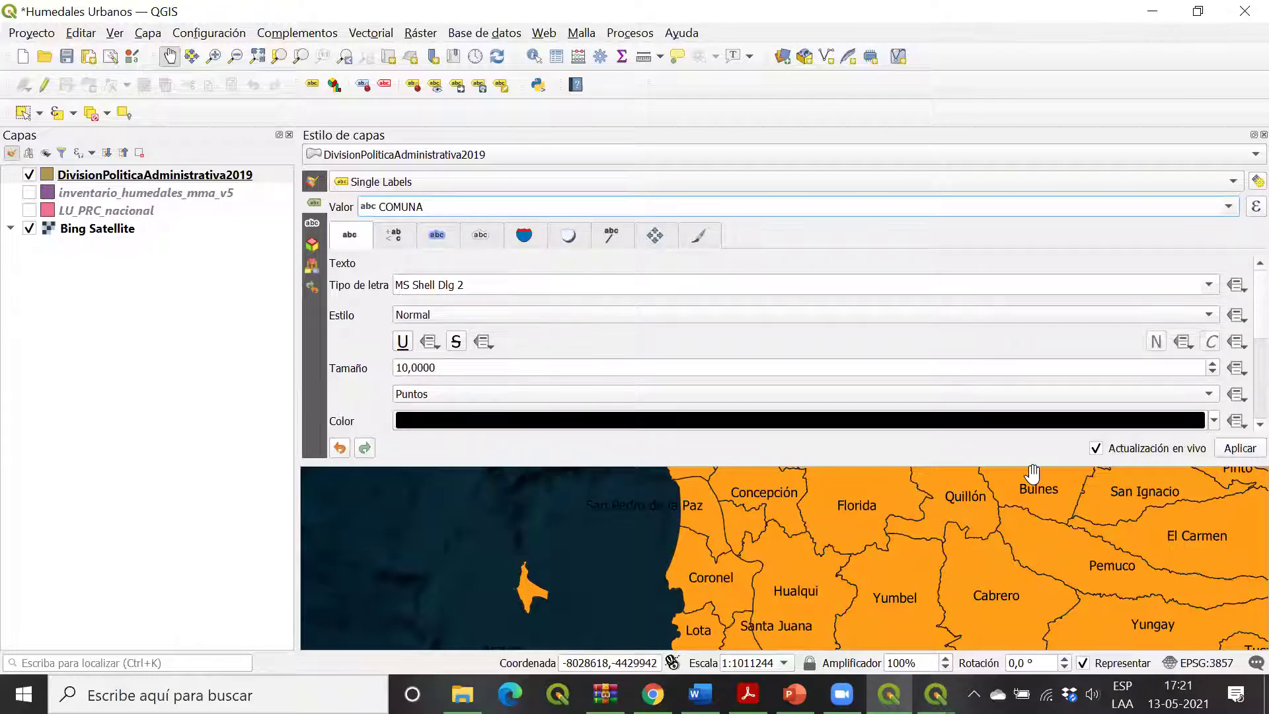
left_click(1098, 450)
left_click(1097, 449)
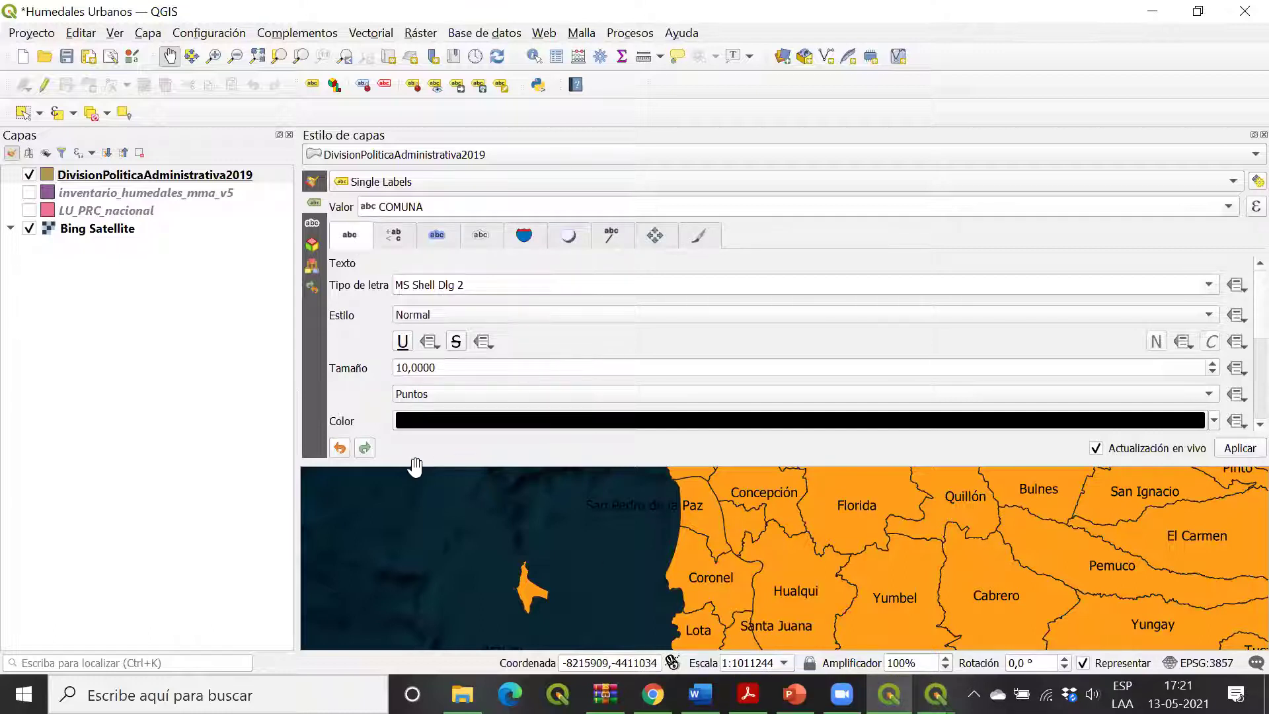
Step: Set the commune label text to the Negrita style and its size to 7 points
mouse_move(431, 462)
left_mouse_down()
mouse_move(432, 517)
mouse_move(427, 486)
left_mouse_up()
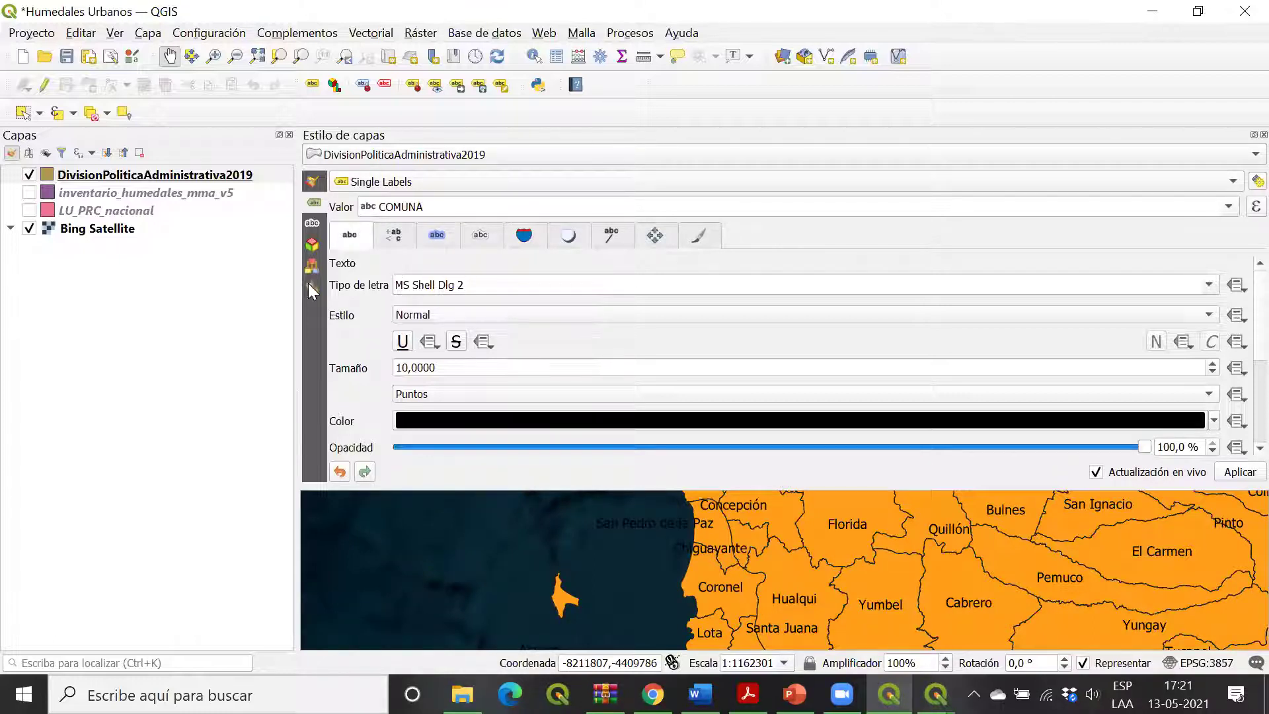
left_click(1209, 285)
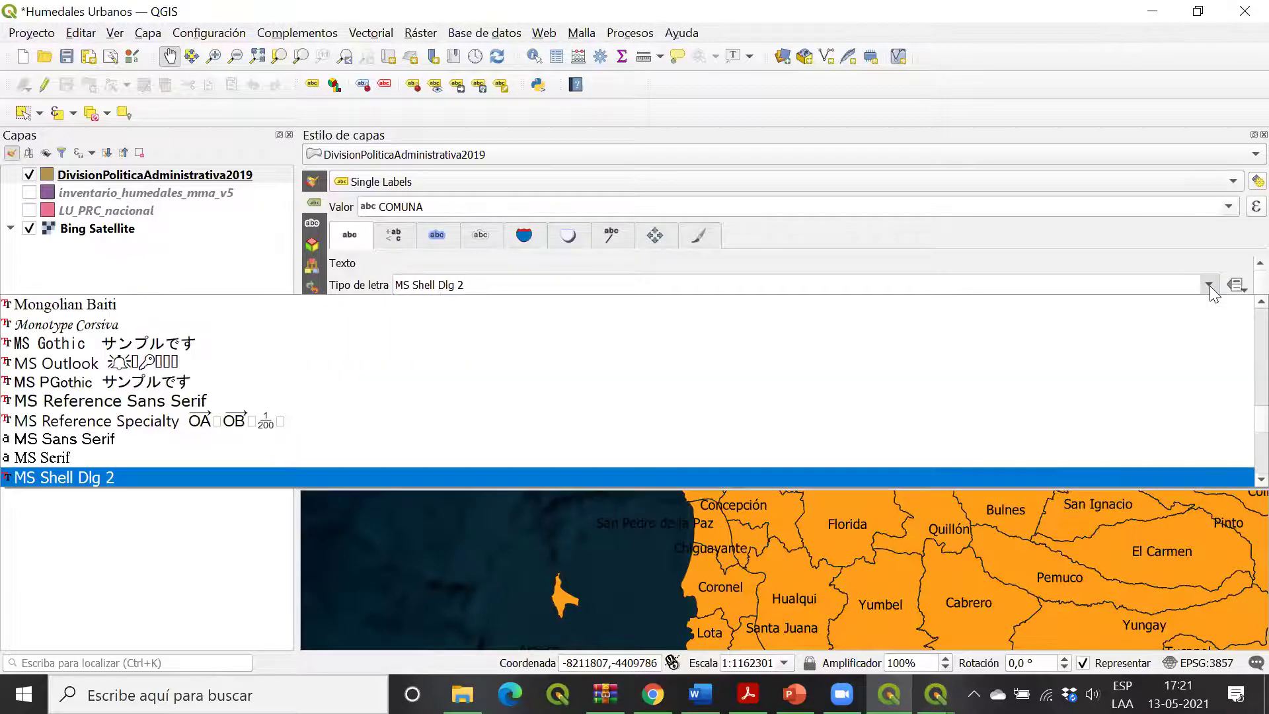
left_click(1210, 286)
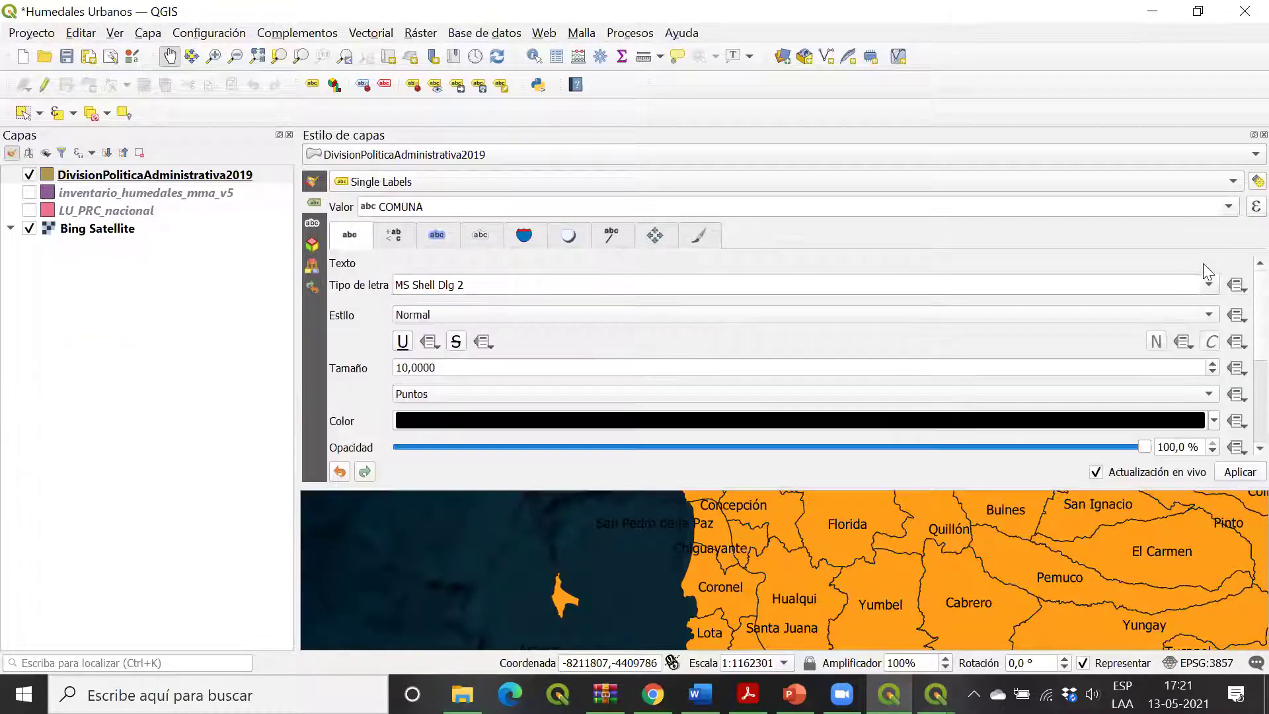
left_click(1215, 319)
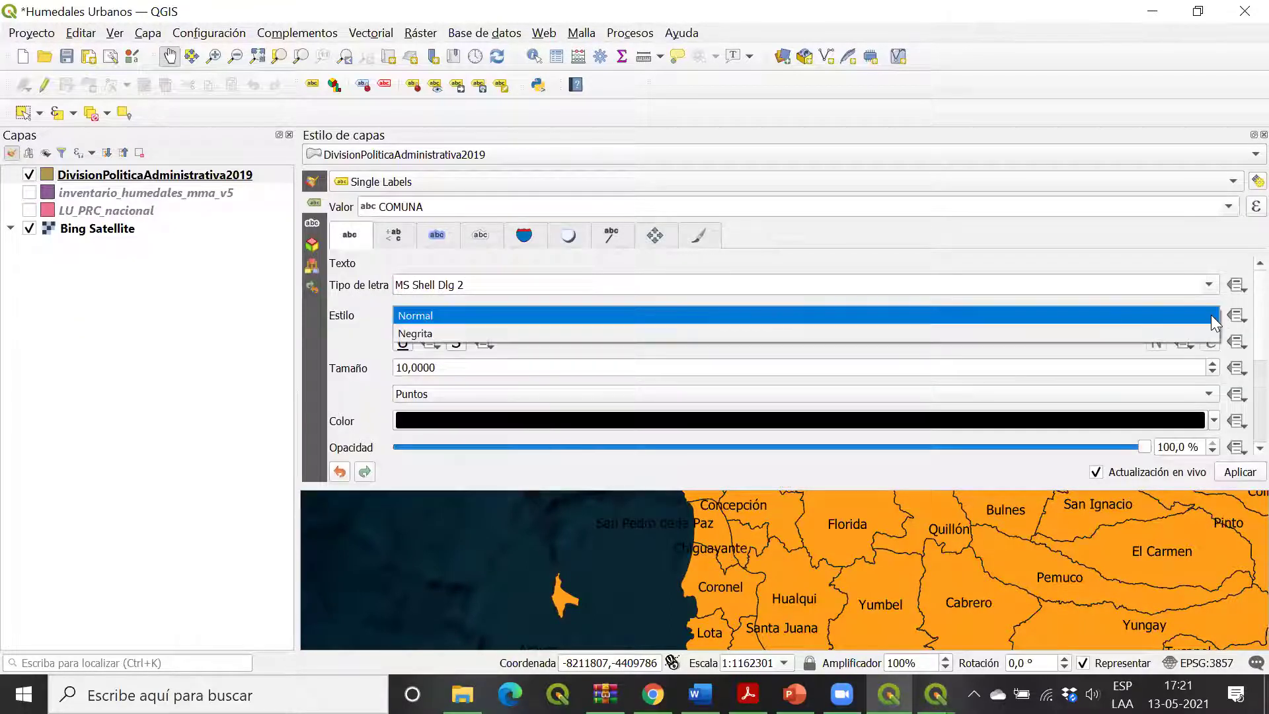
left_click(485, 336)
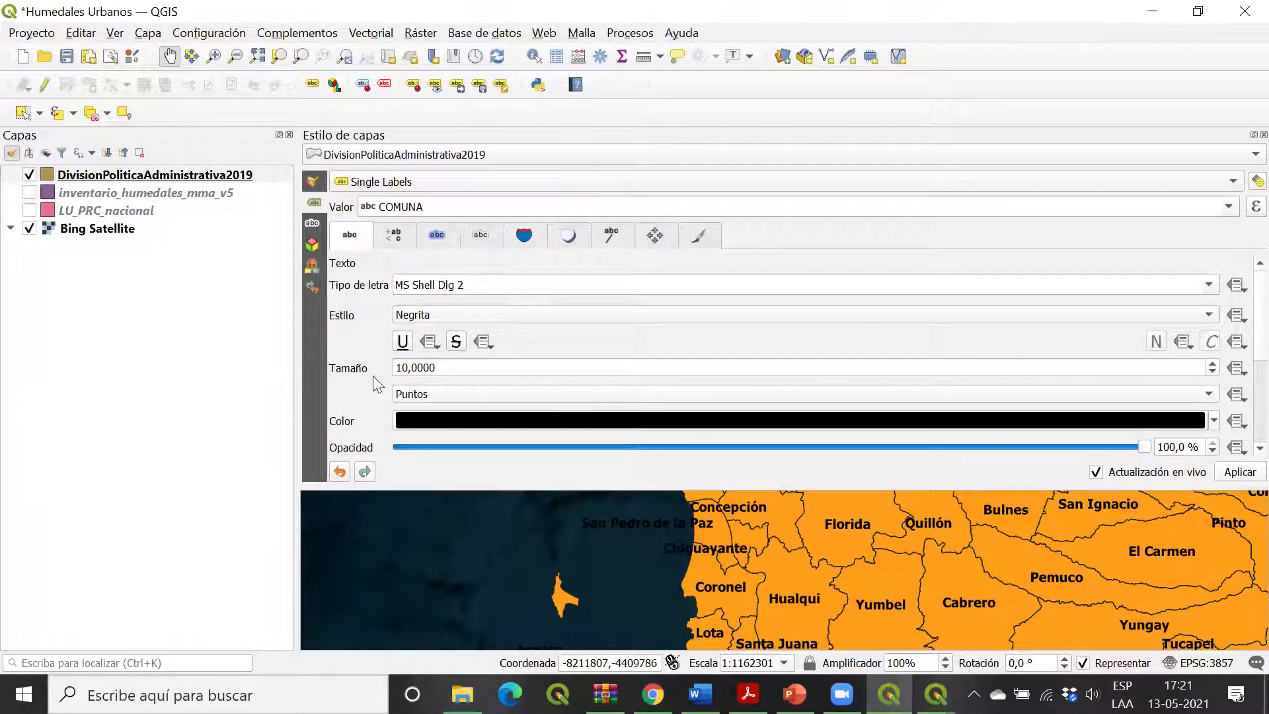
left_click(1213, 372)
left_click(1213, 373)
left_click(1213, 372)
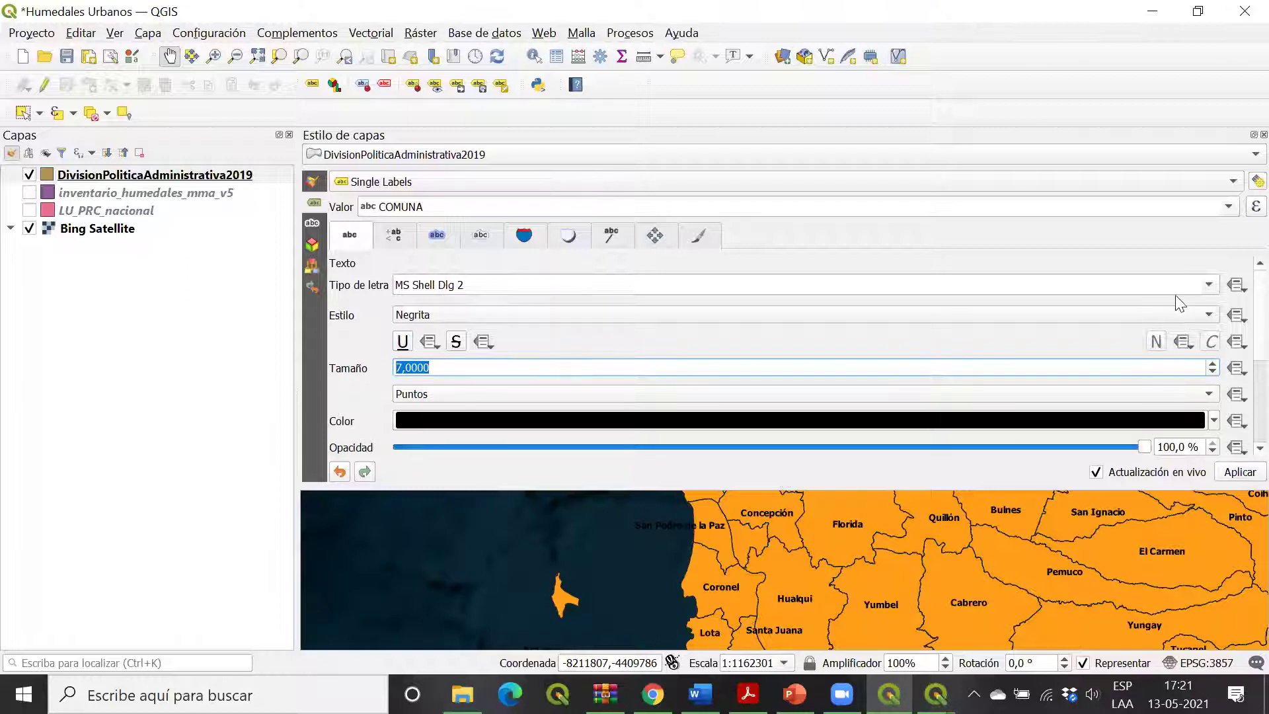
Step: Change the commune label text color to the near-white recent color
scroll(1238, 317, "down", 2)
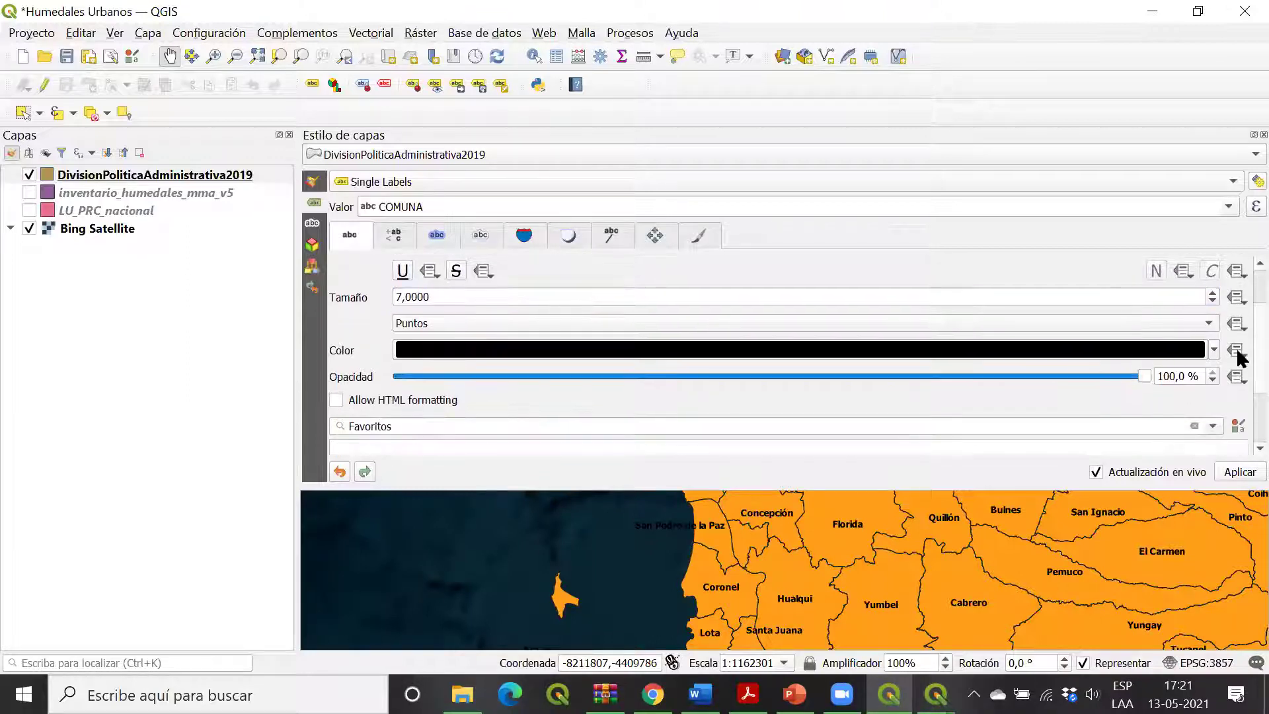
left_click(1215, 352)
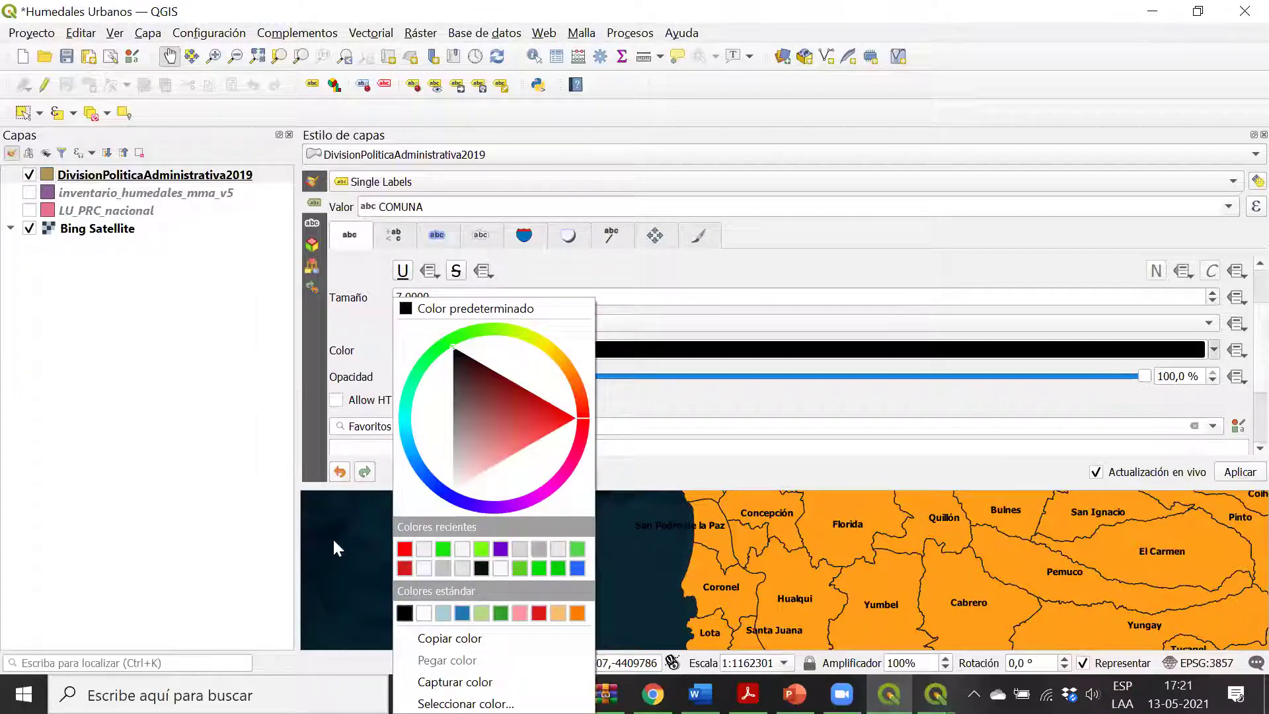
left_click(424, 550)
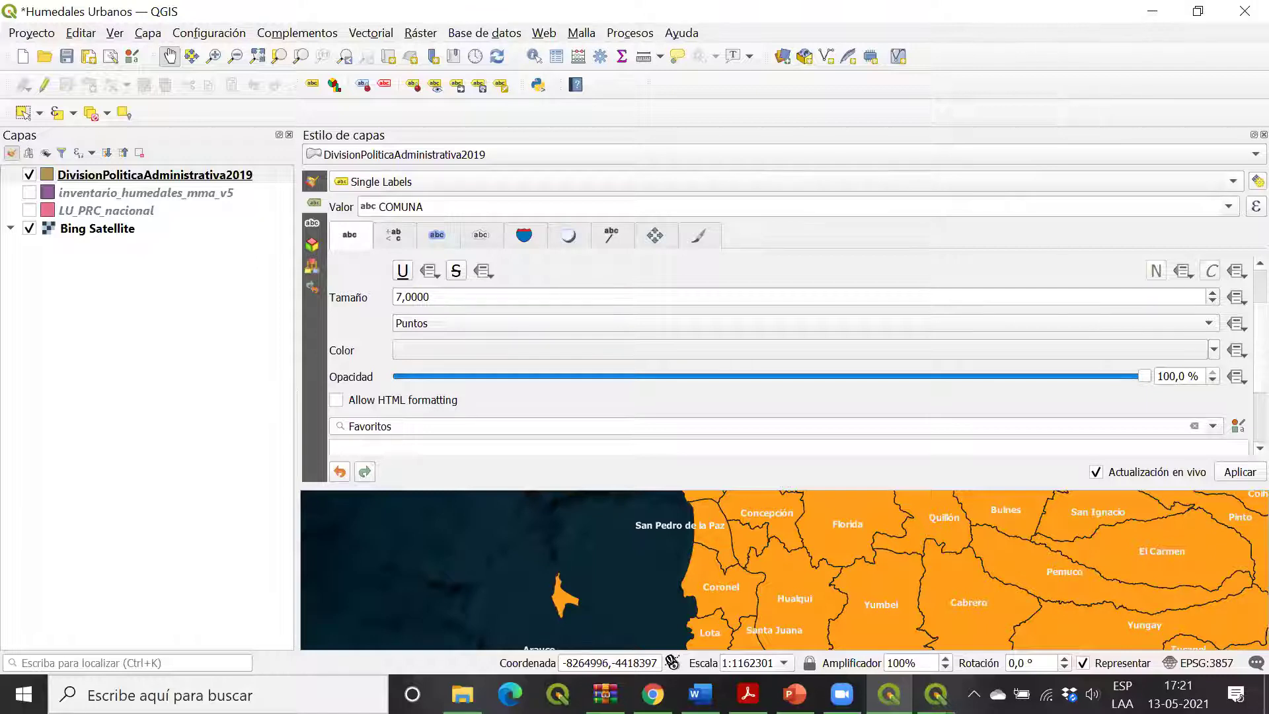
scroll(1236, 370, "down", 3)
scroll(1235, 389, "up", 2)
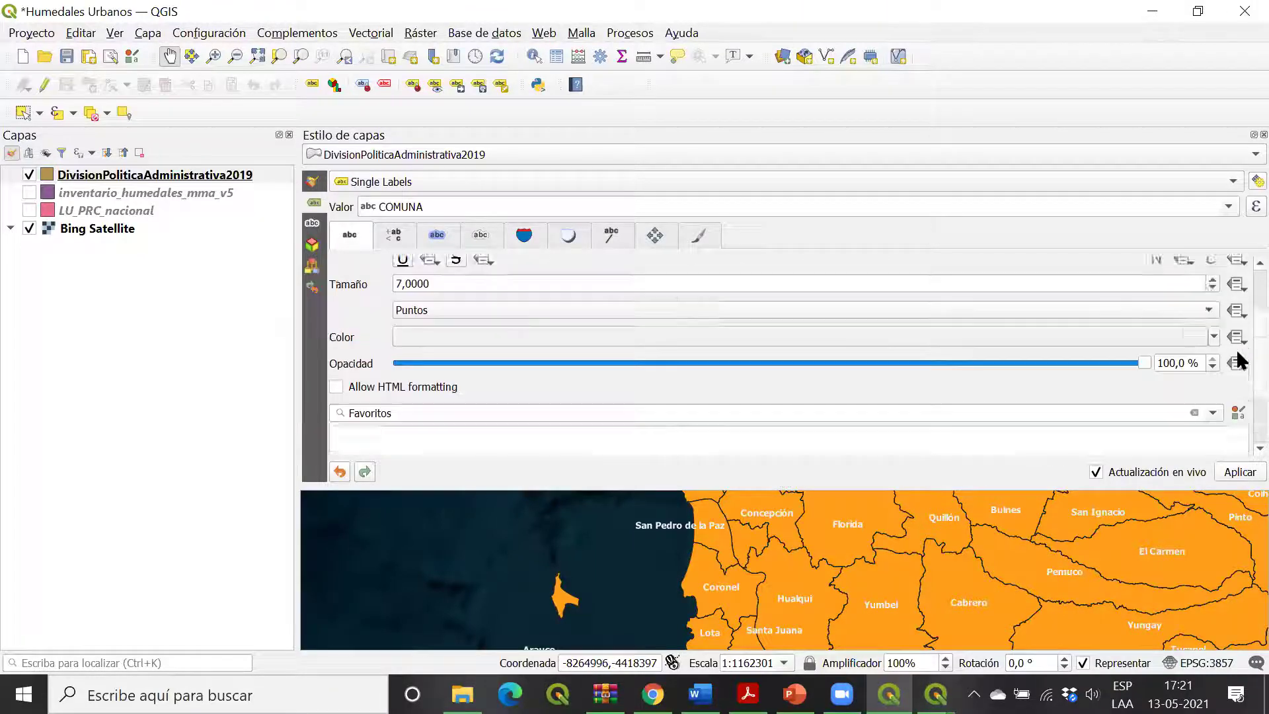
scroll(1240, 331, "up", 2)
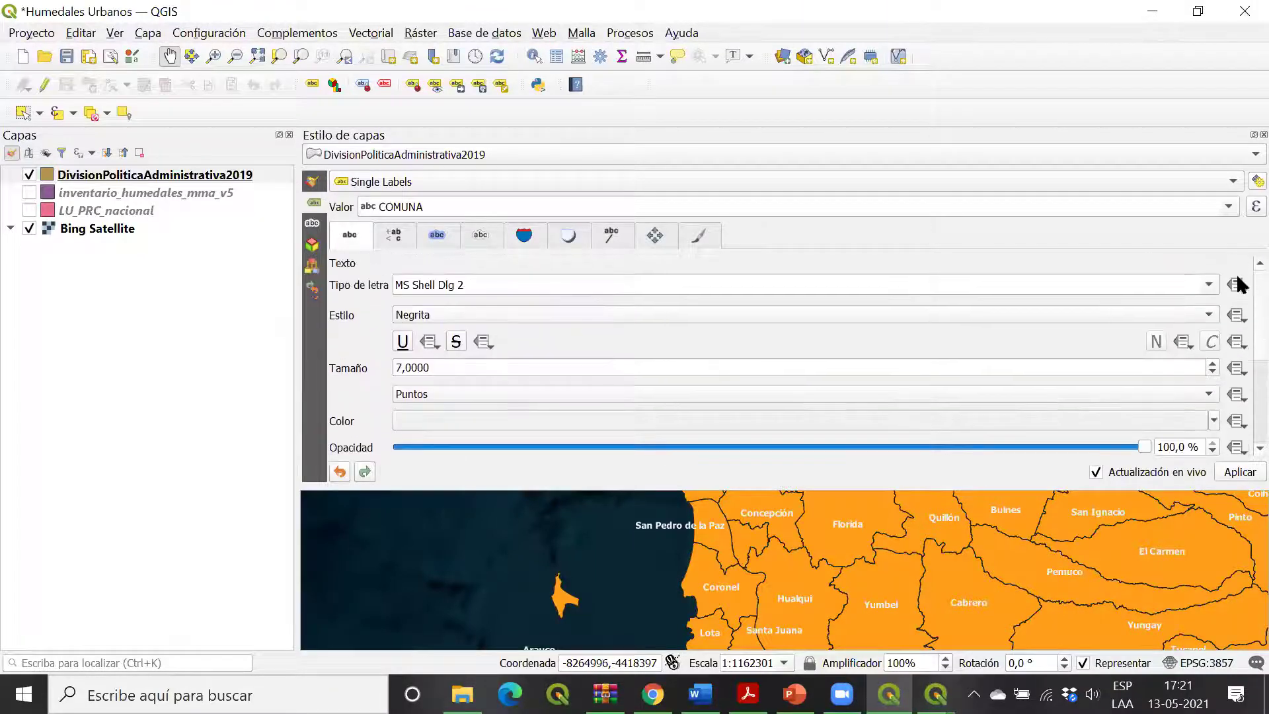
Step: View the label buffer, mask and background settings, and return to the text settings
left_click(438, 237)
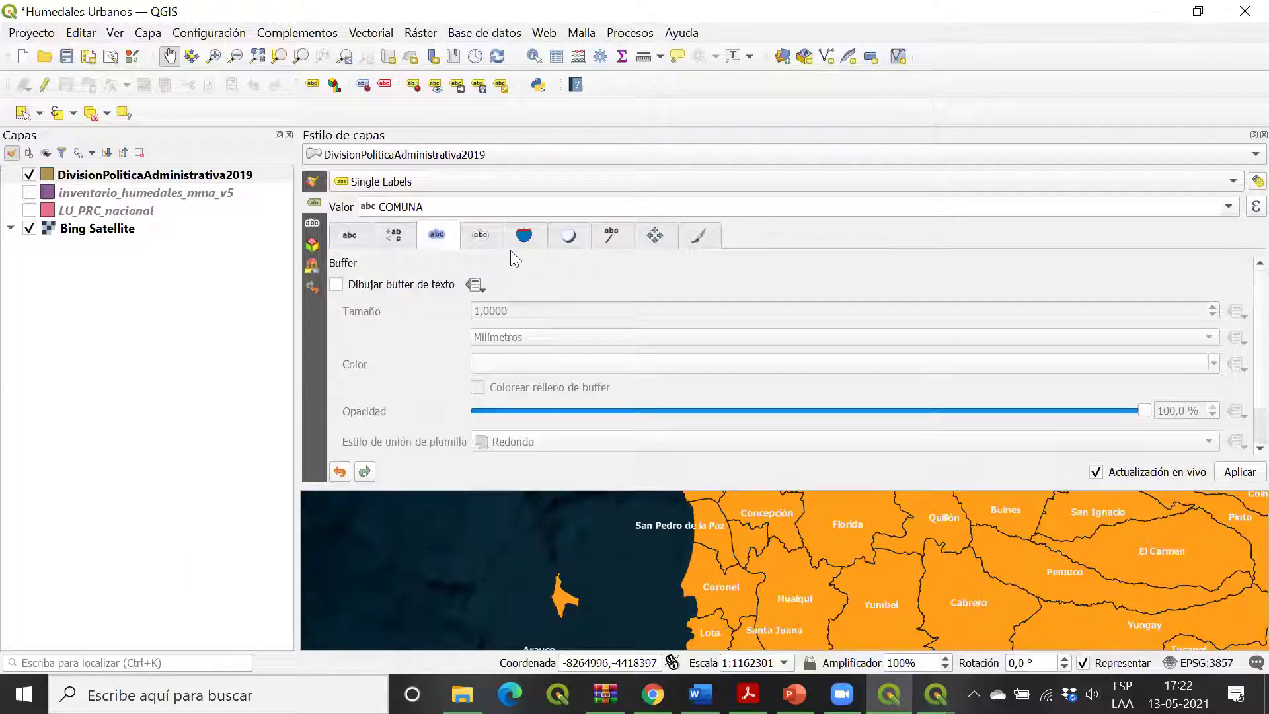
left_click(482, 238)
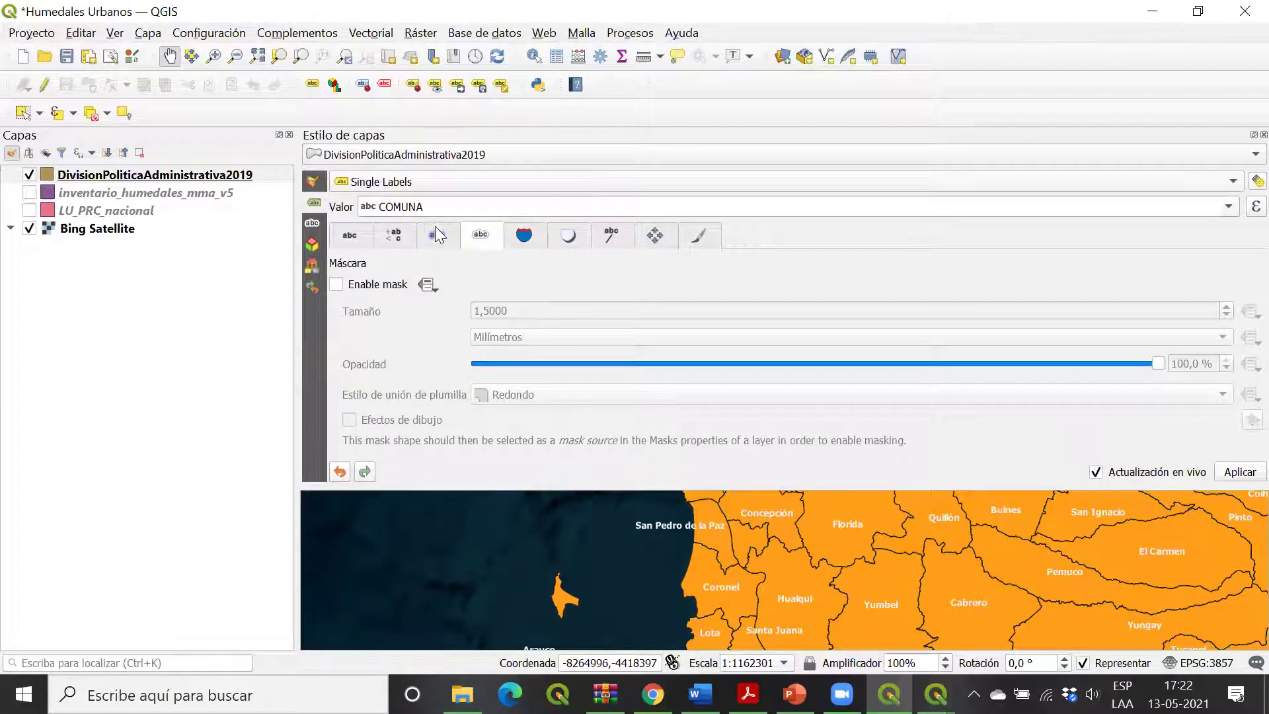
left_click(533, 236)
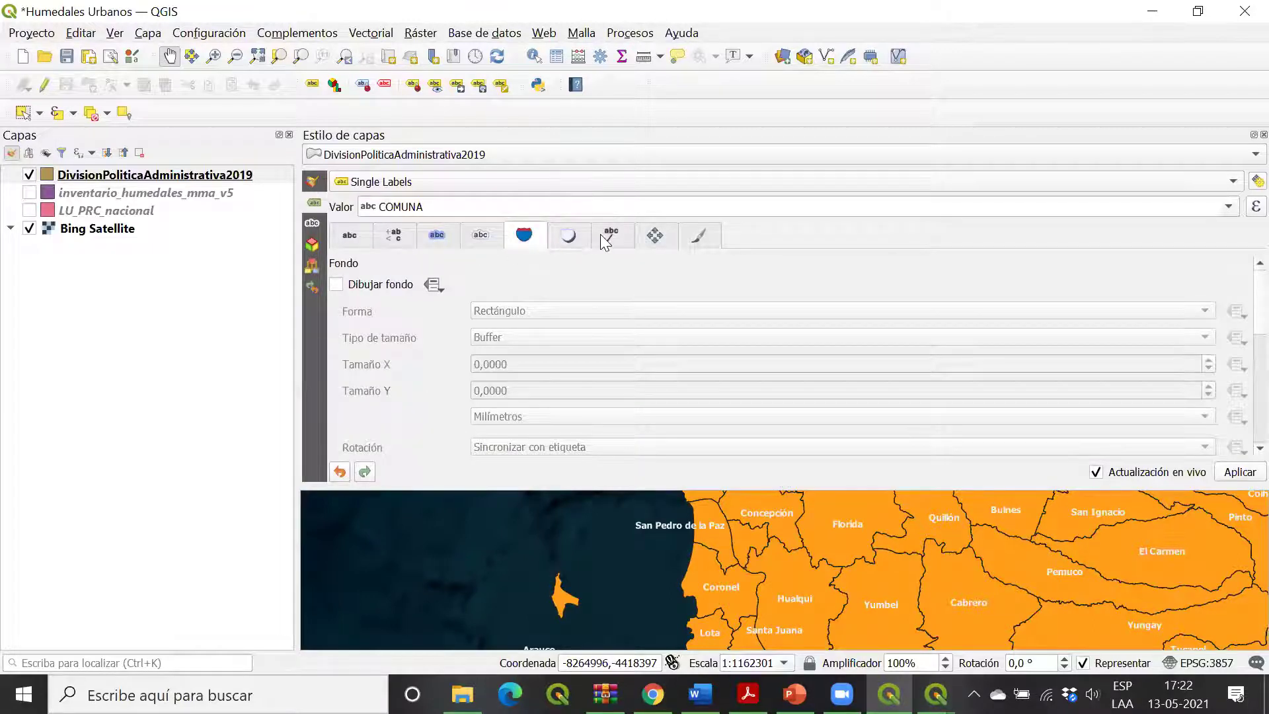
left_click(361, 234)
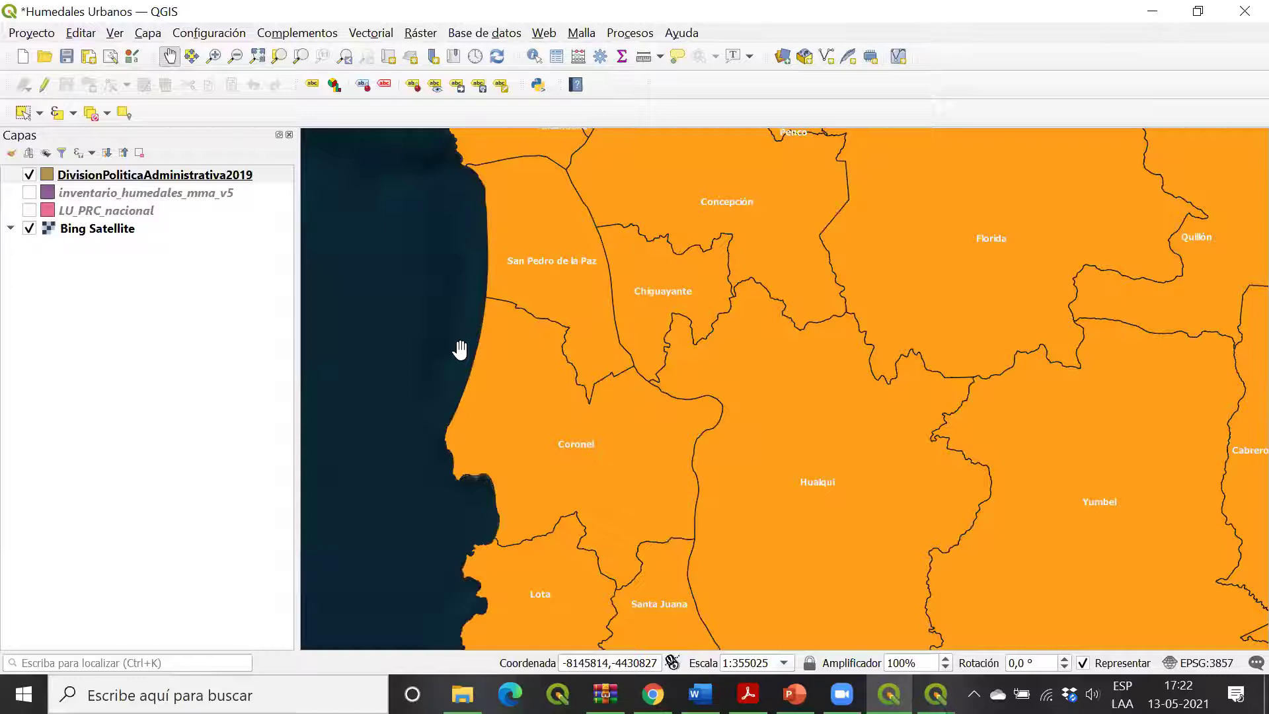
Step: Examine the commune labels on the map from the full extent of Chile down to the communes around Santiago
scroll(583, 384, "down", 3)
scroll(632, 490, "down", 4)
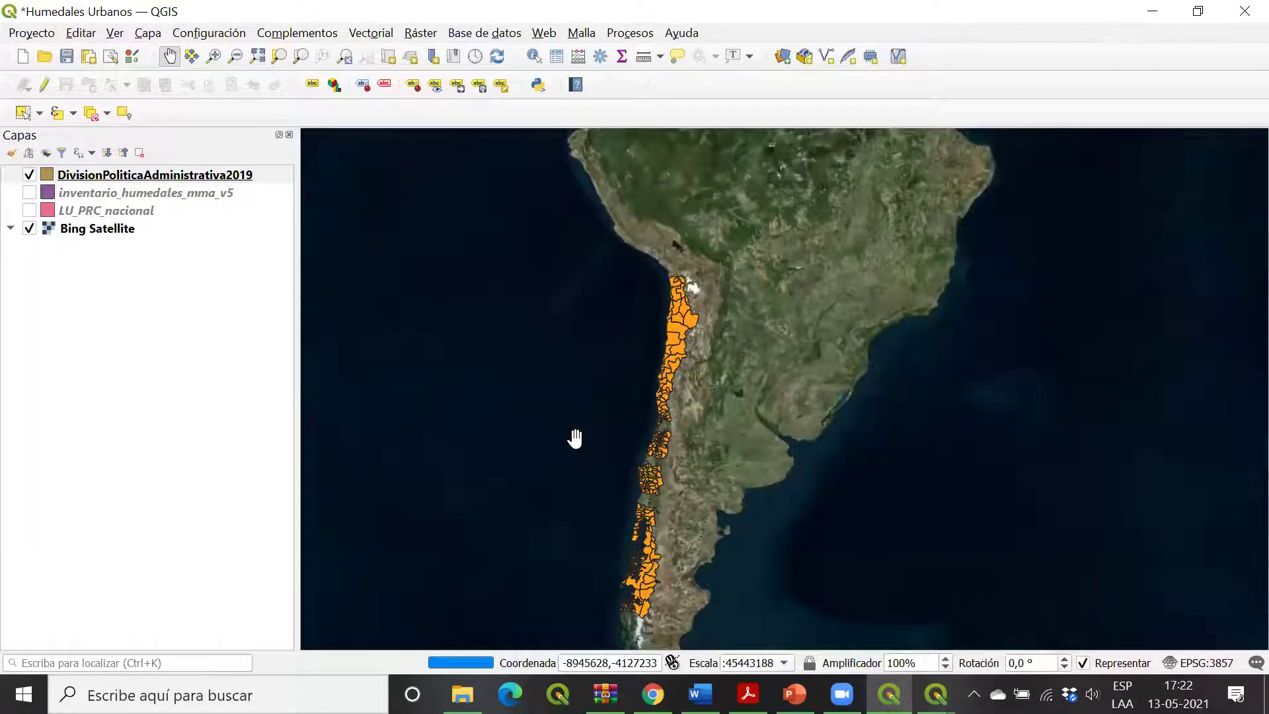
scroll(606, 436, "up", 2)
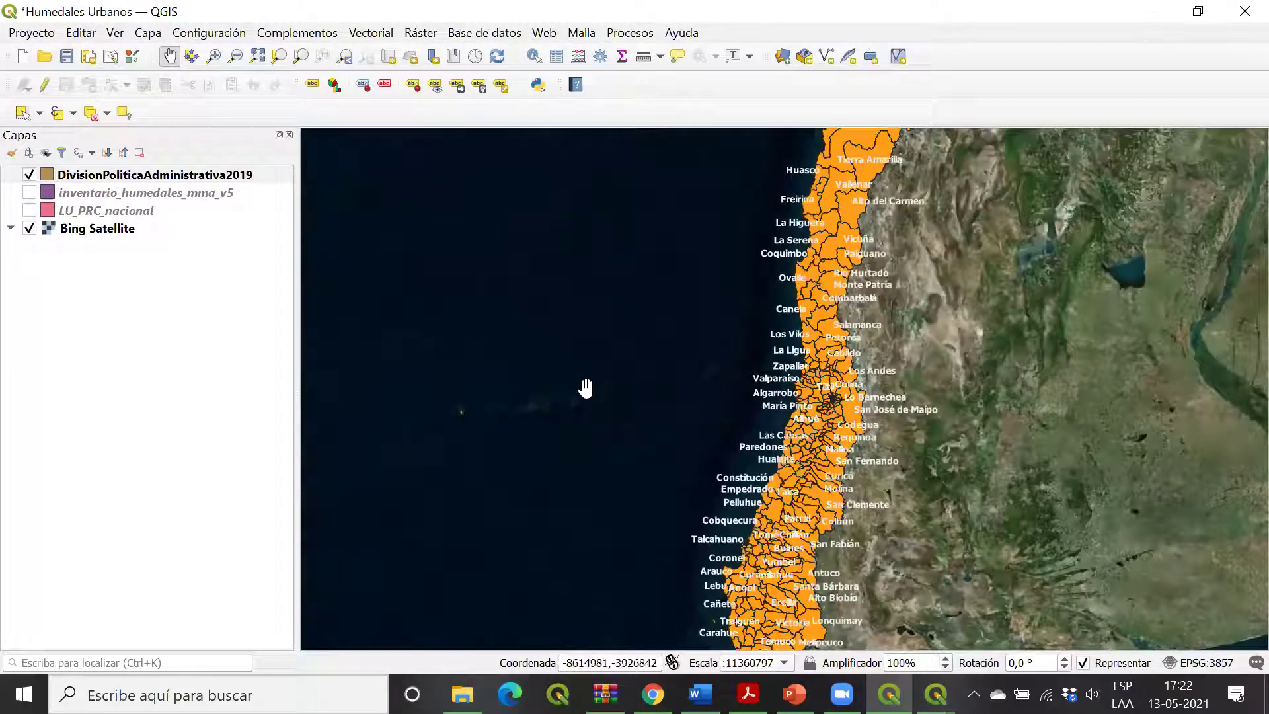
left_click_drag(586, 389, 505, 317)
scroll(454, 390, "up", 3)
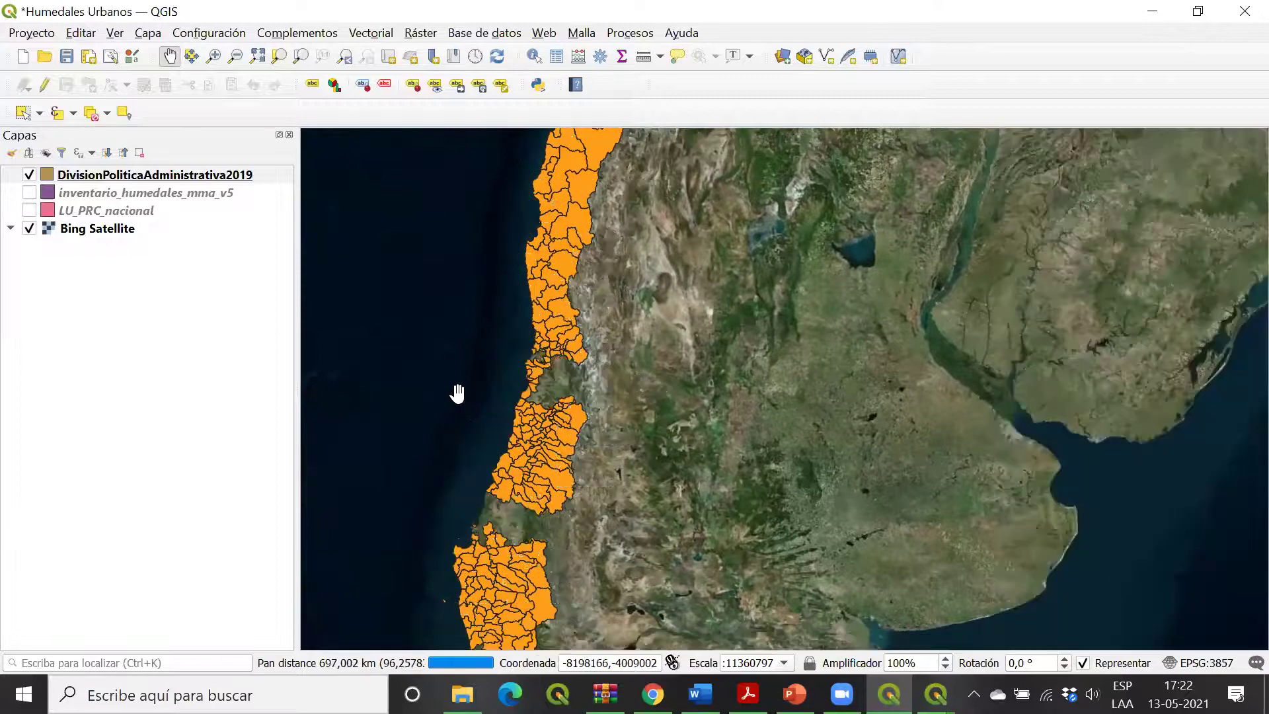
left_click_drag(1094, 521, 773, 479)
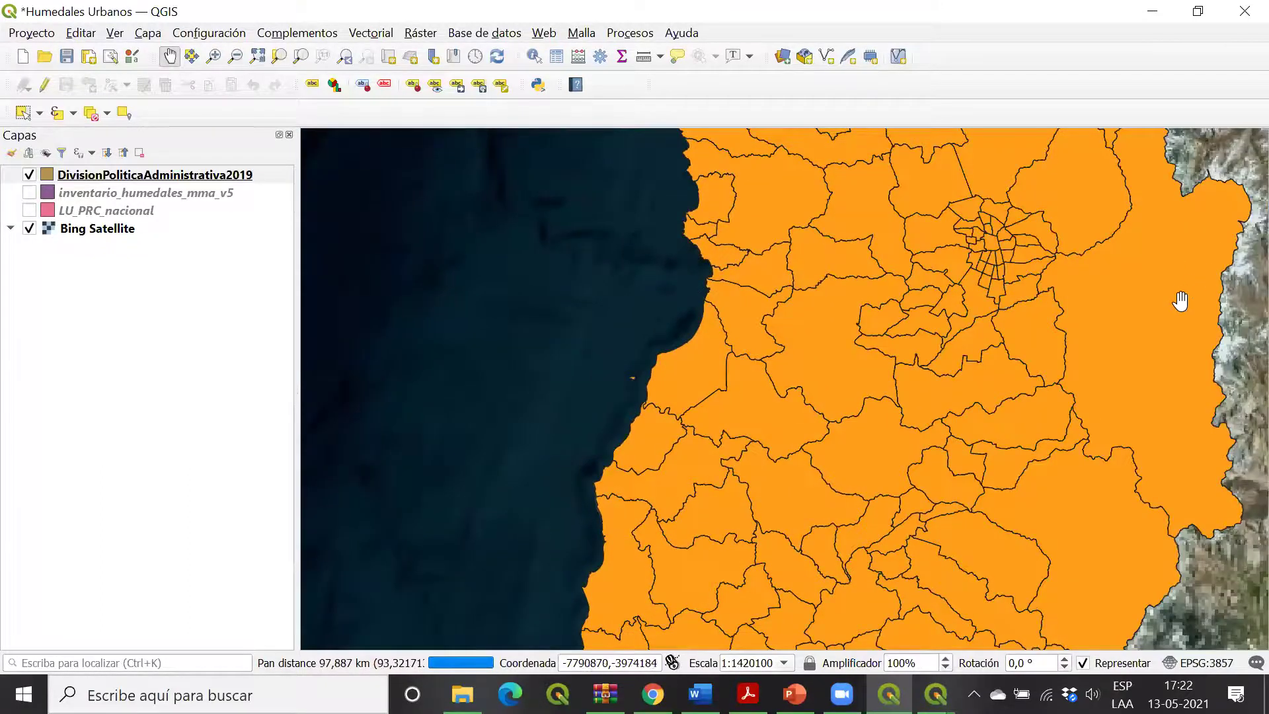
left_click_drag(1062, 311, 849, 412)
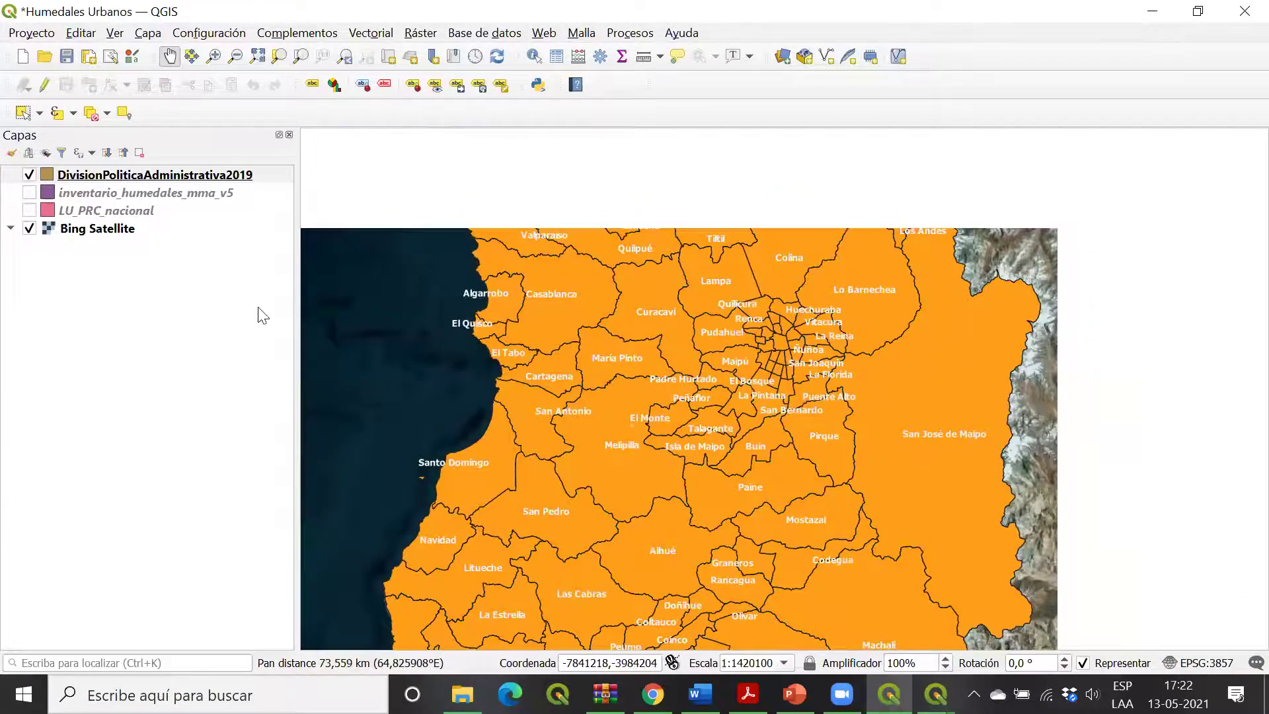
Step: Open the label settings in the DivisionPoliticaAdministrativa2019 layer properties to review them, and close the dialog without changes
mouse_move(139, 193)
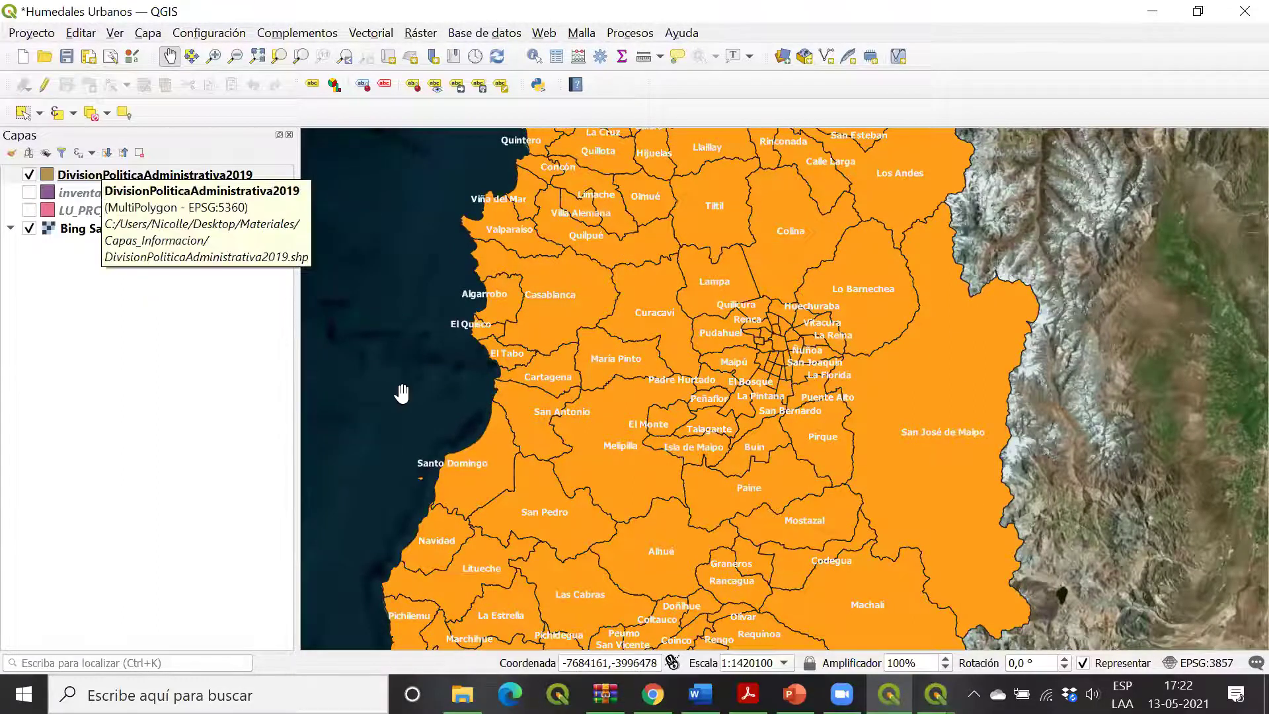
left_click(62, 192)
left_click(66, 175)
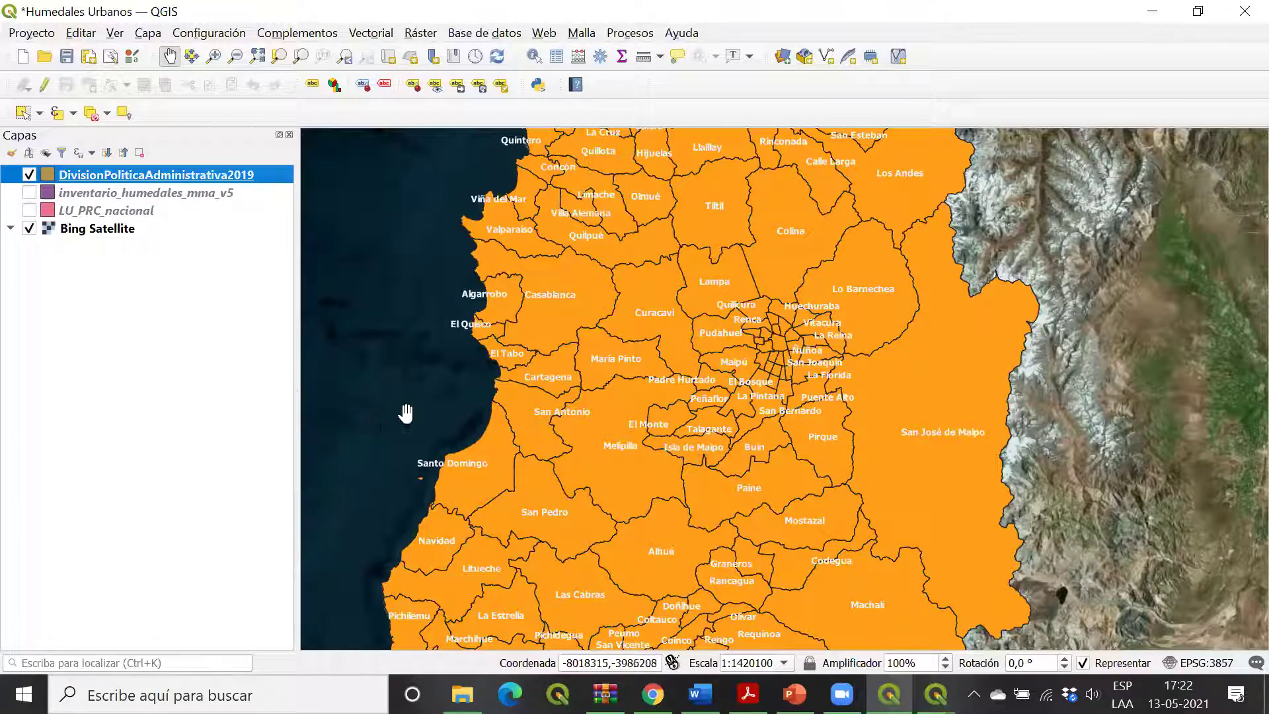
double_click(53, 173)
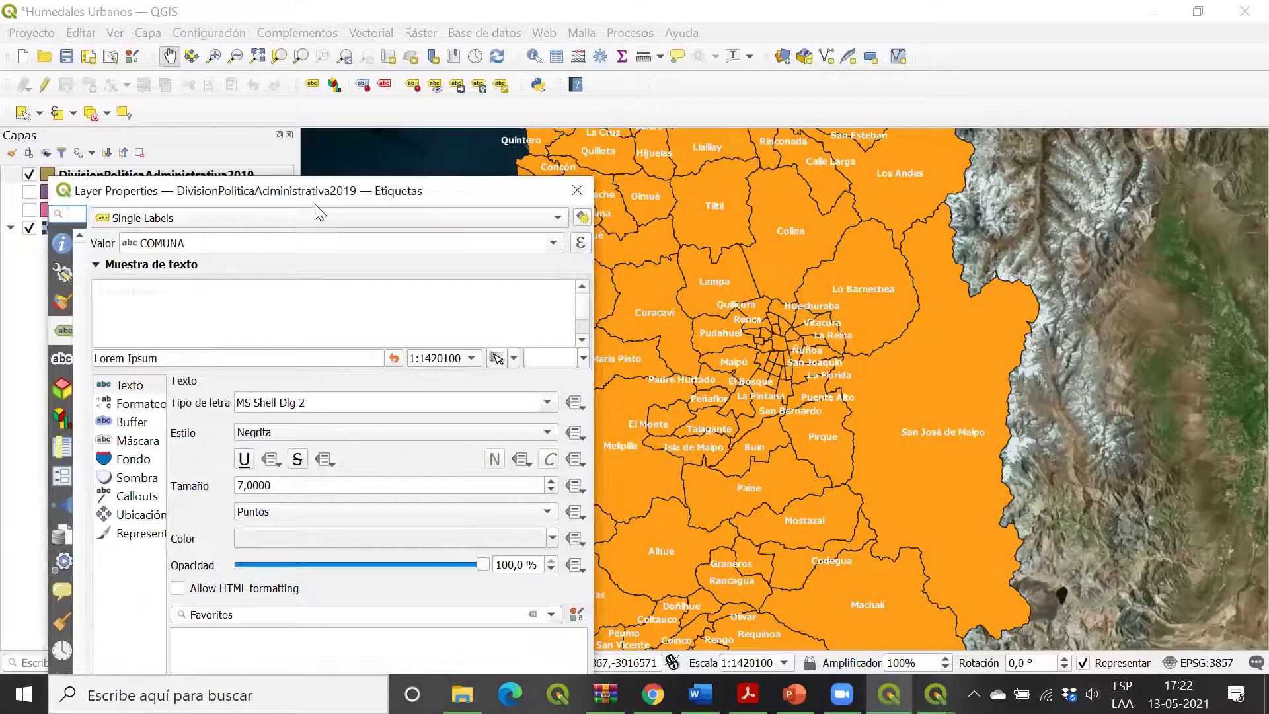
left_click_drag(332, 193, 463, 65)
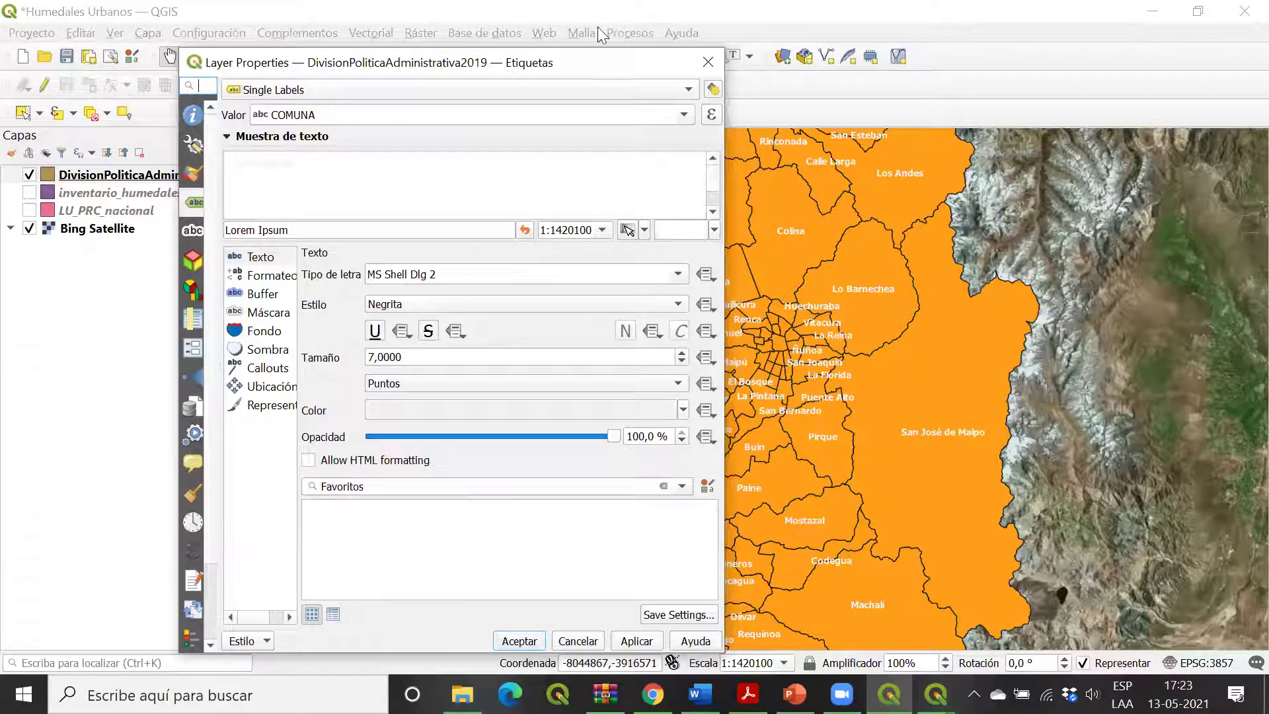
left_click(706, 58)
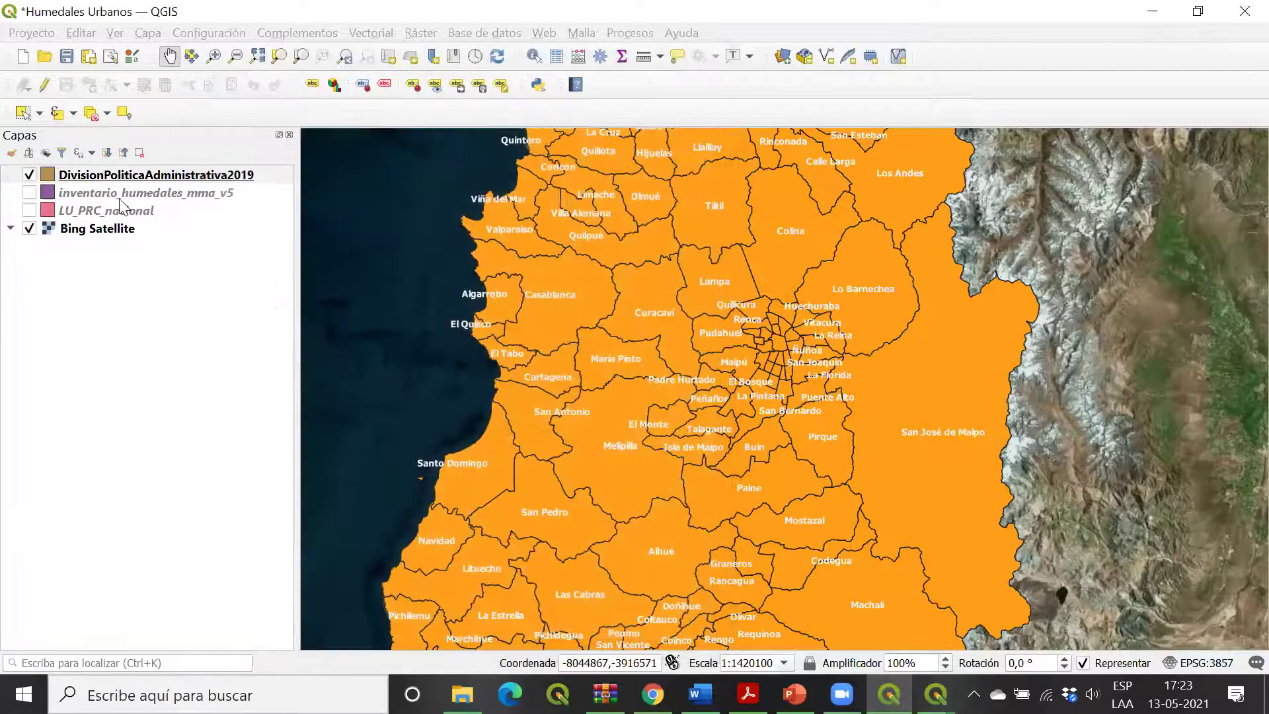
Step: Reopen the properties of the DivisionPoliticaAdministrativa2019 layer to view its label settings
left_click(112, 175)
right_click(112, 175)
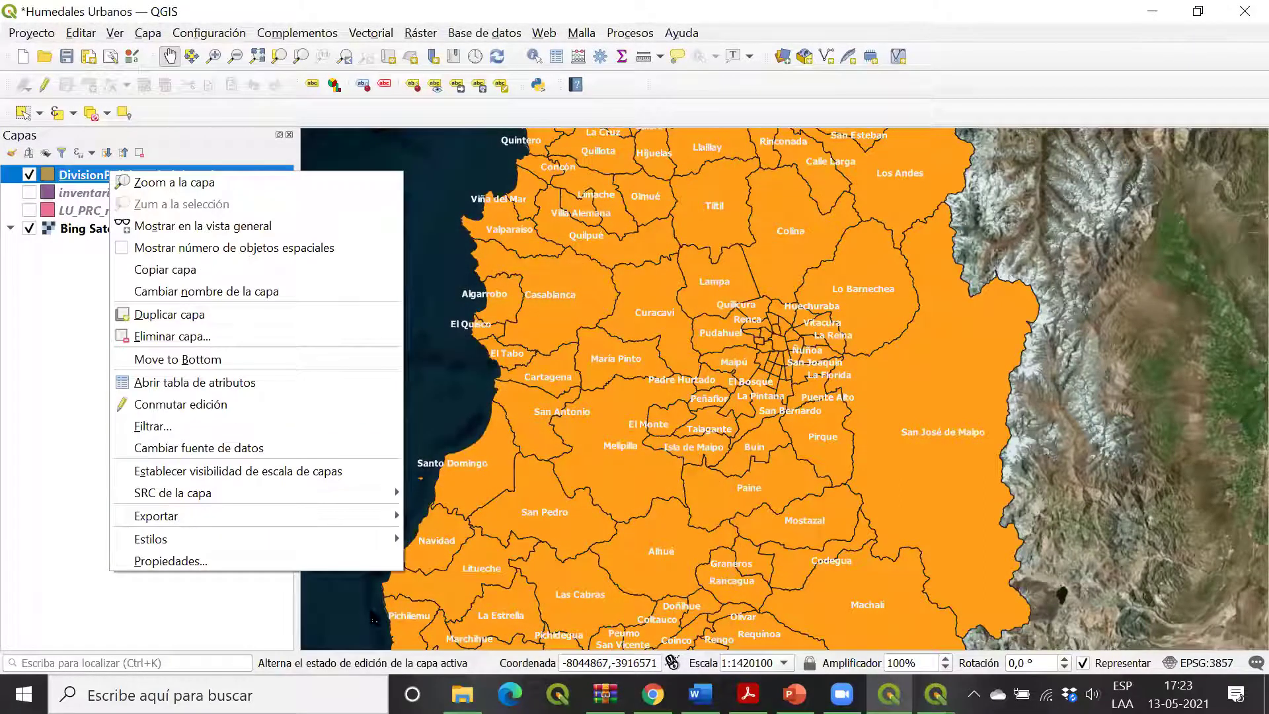
left_click(357, 564)
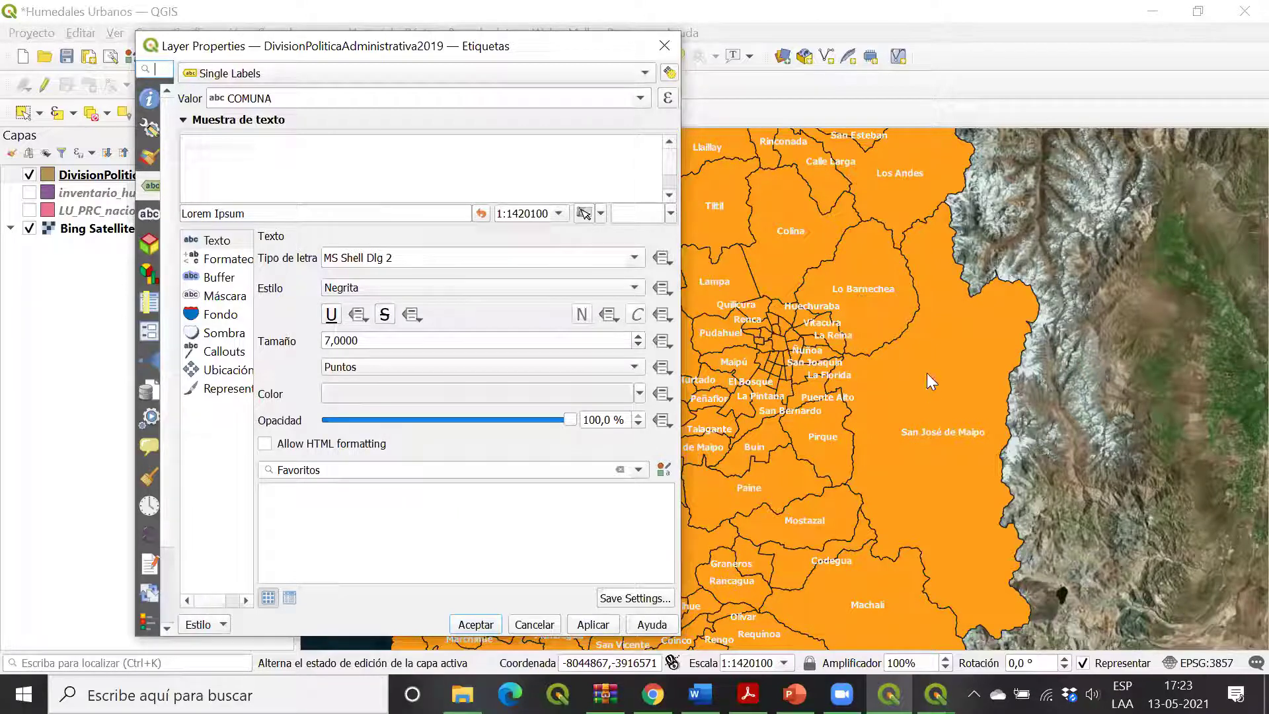
Step: Open the symbology settings of the DivisionPoliticaAdministrativa2019 layer and select its Simple Fill symbol layer, keeping the map in view
left_click(151, 158)
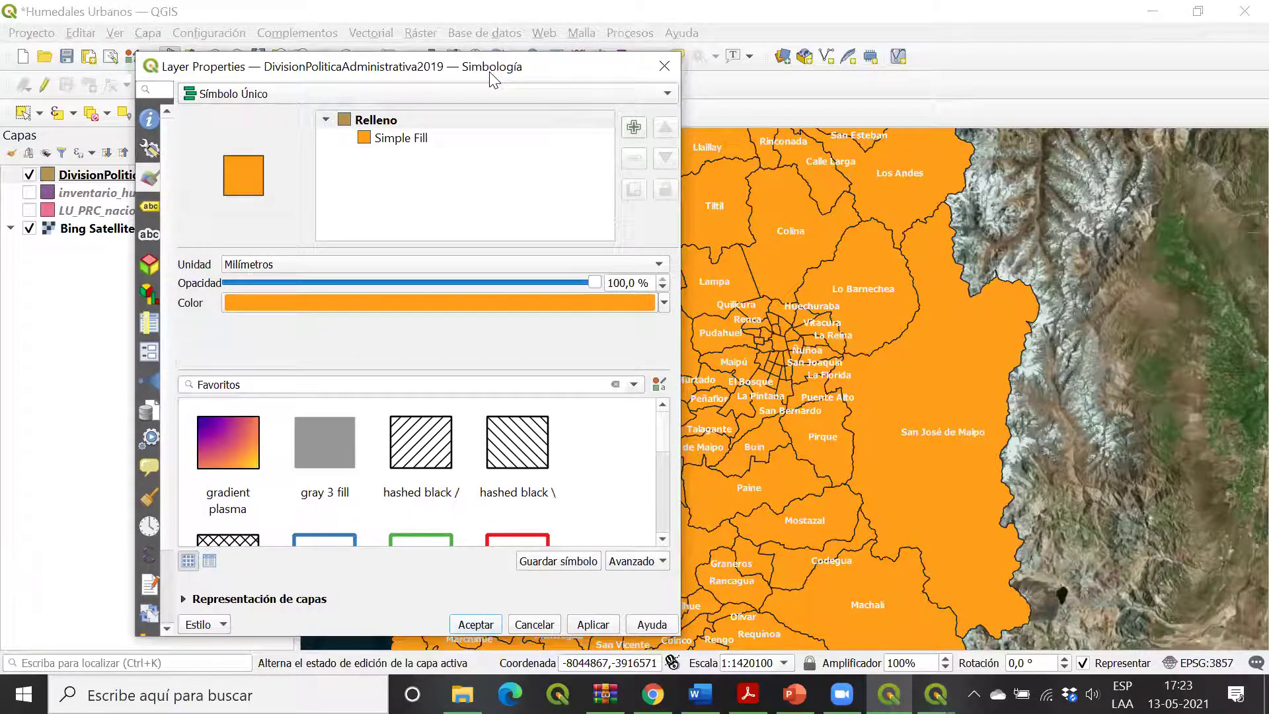
left_click_drag(495, 73, 382, 55)
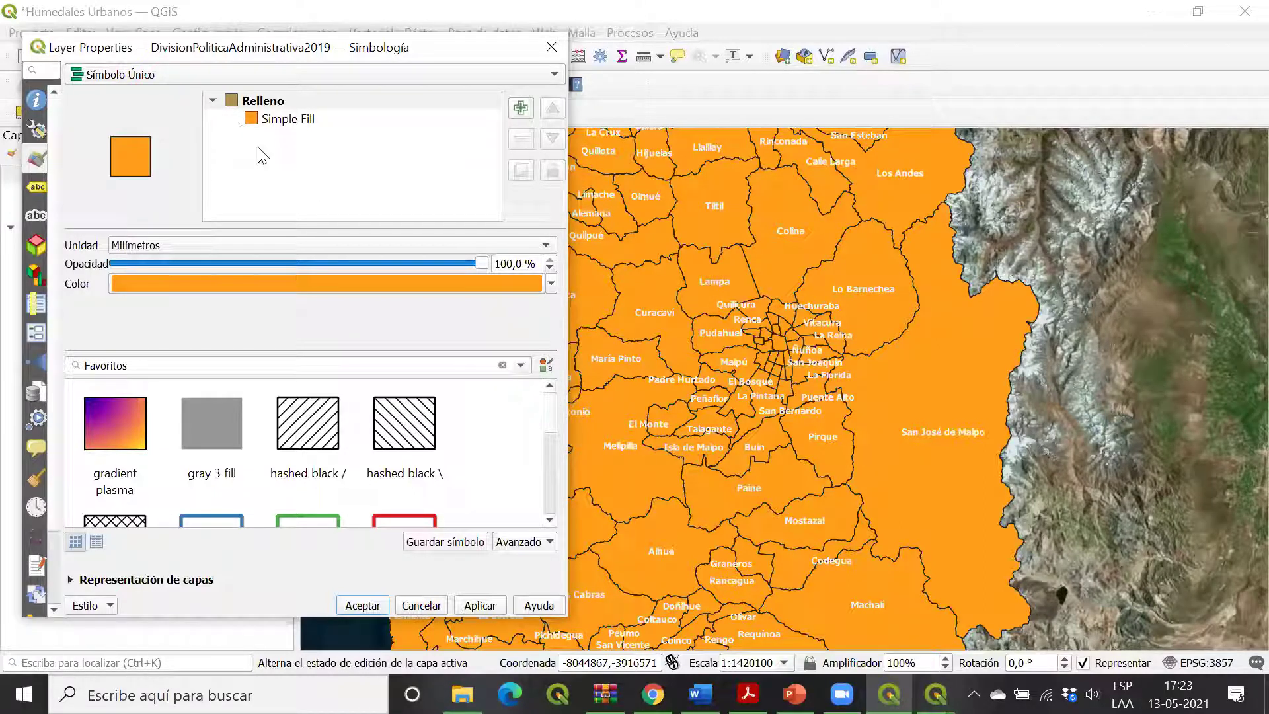
left_click(284, 122)
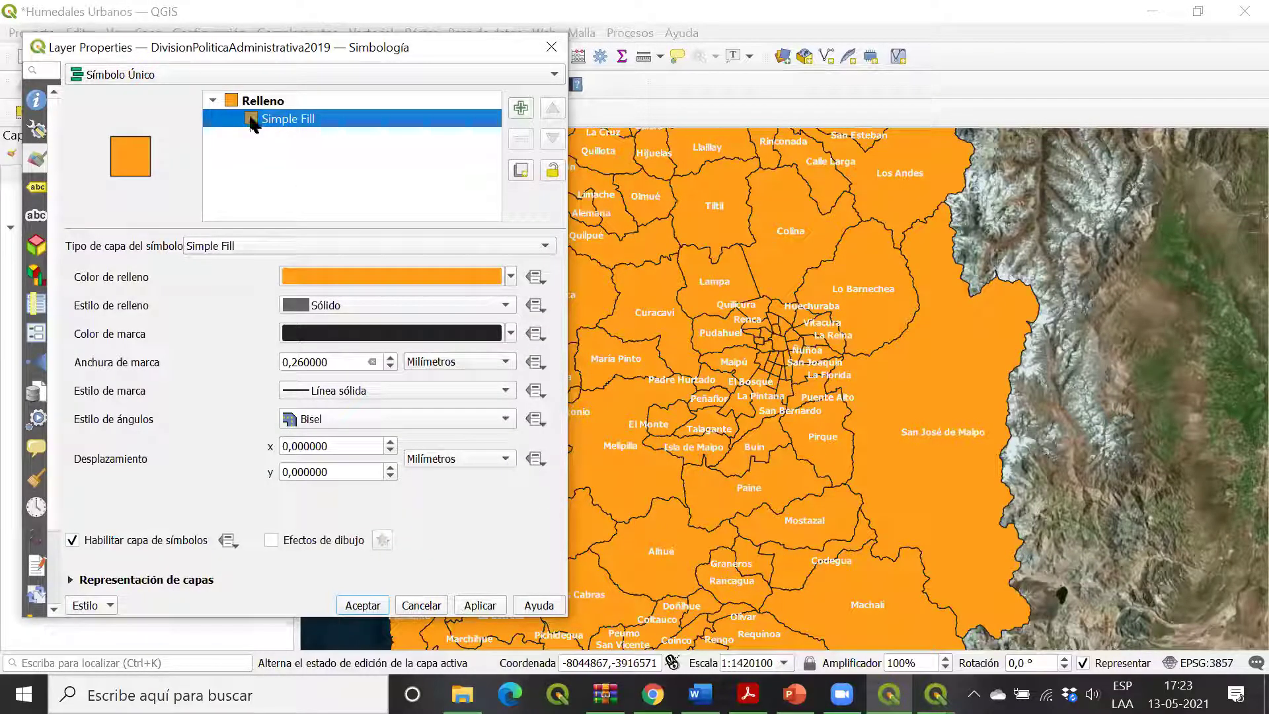
left_click_drag(256, 49, 485, 62)
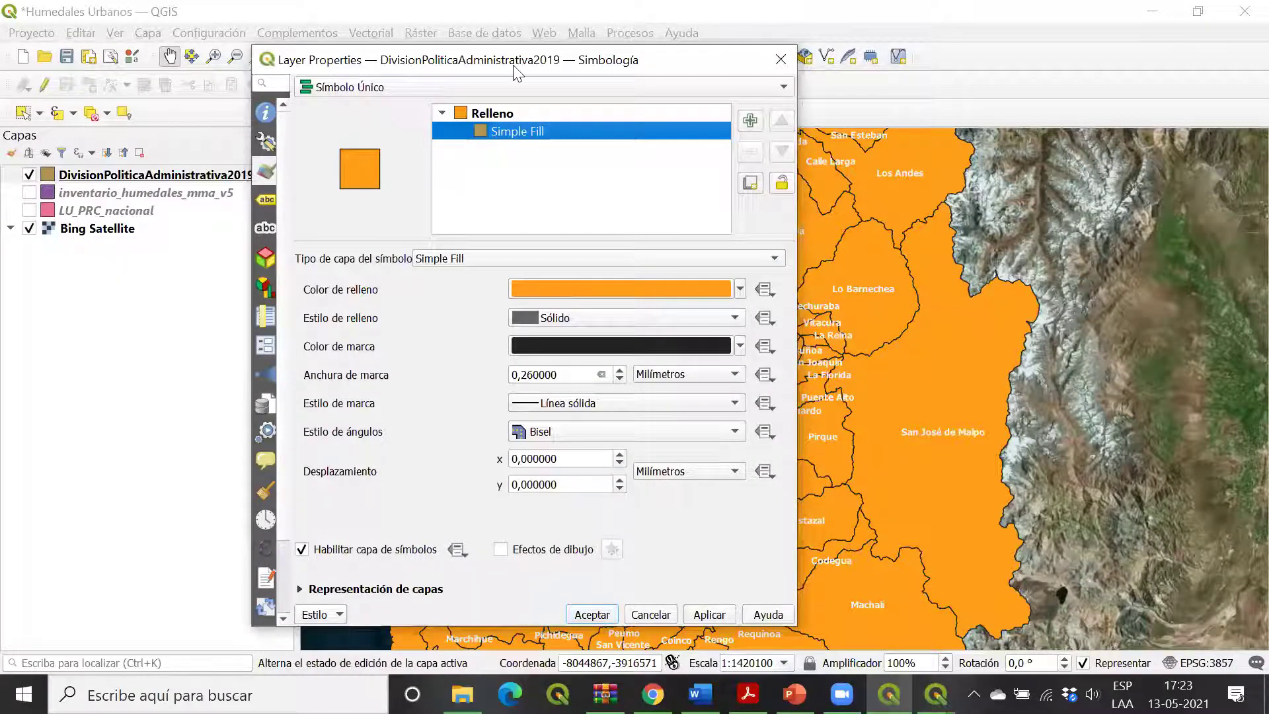
left_click_drag(504, 63, 613, 66)
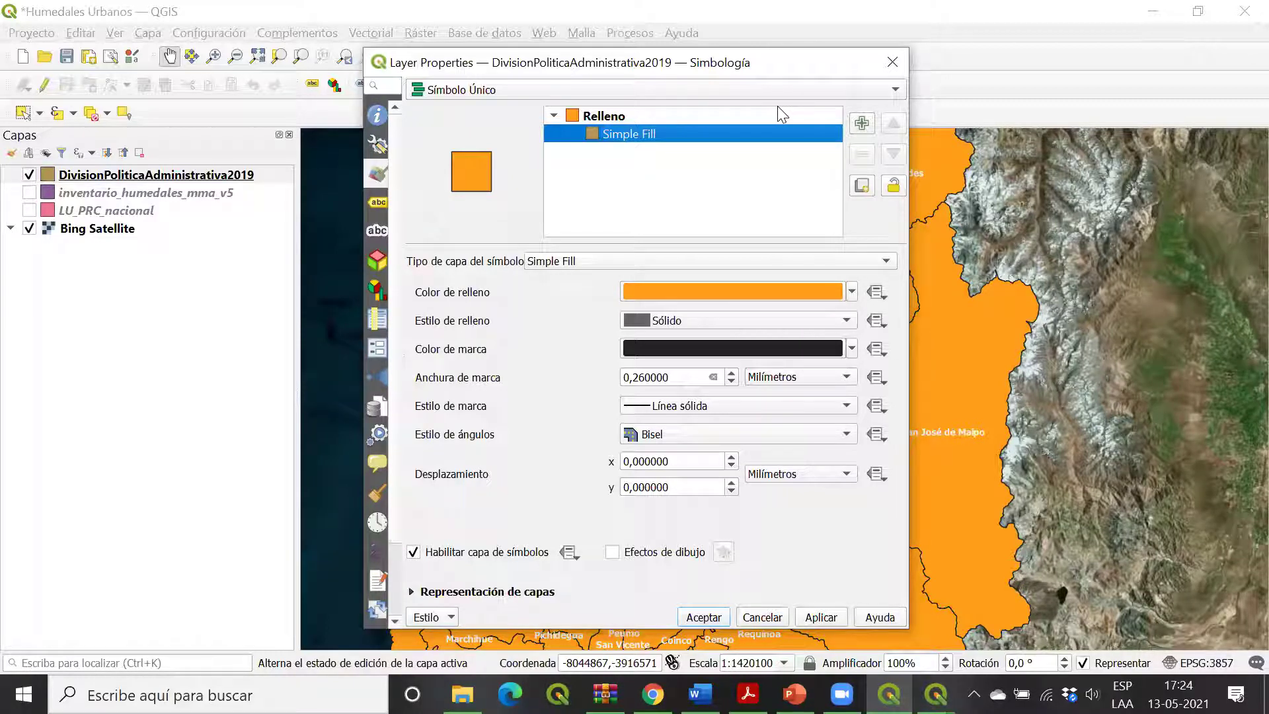
left_click_drag(418, 63, 40, 65)
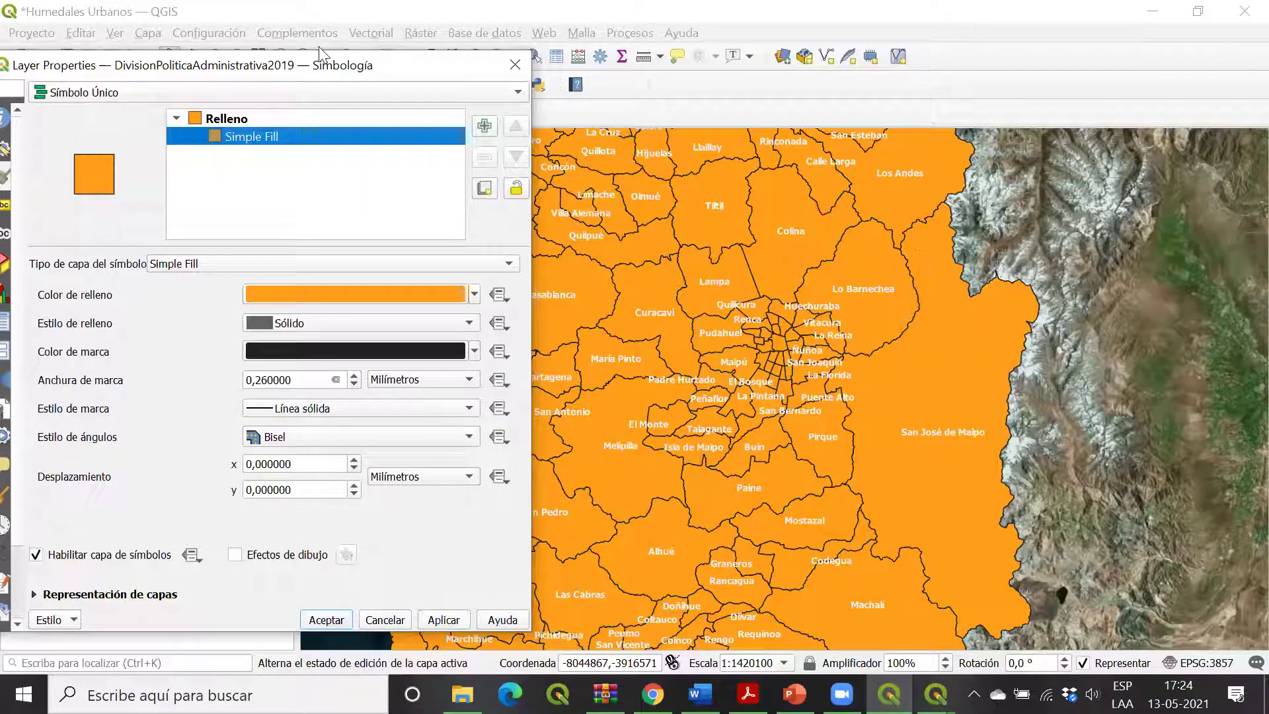
left_click_drag(307, 71, 347, 69)
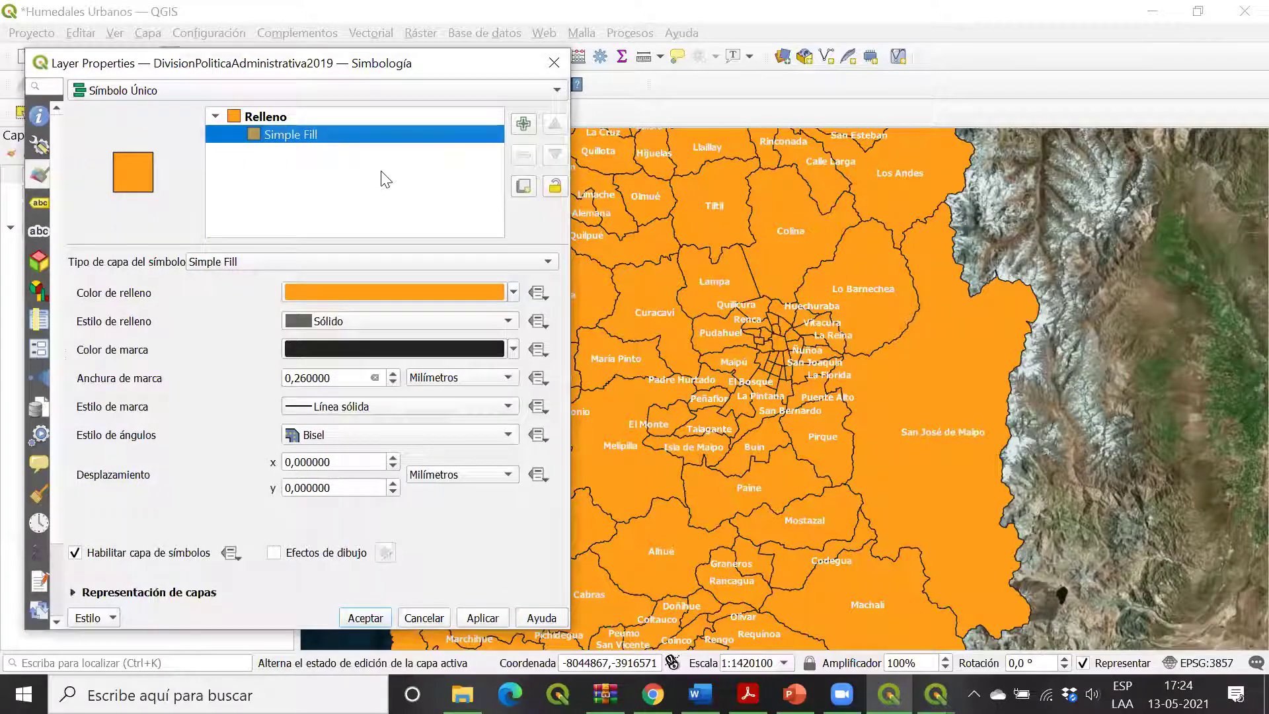
Step: Make the fill of the commune polygons transparent and apply the change to the map
left_click(513, 295)
left_click(329, 131)
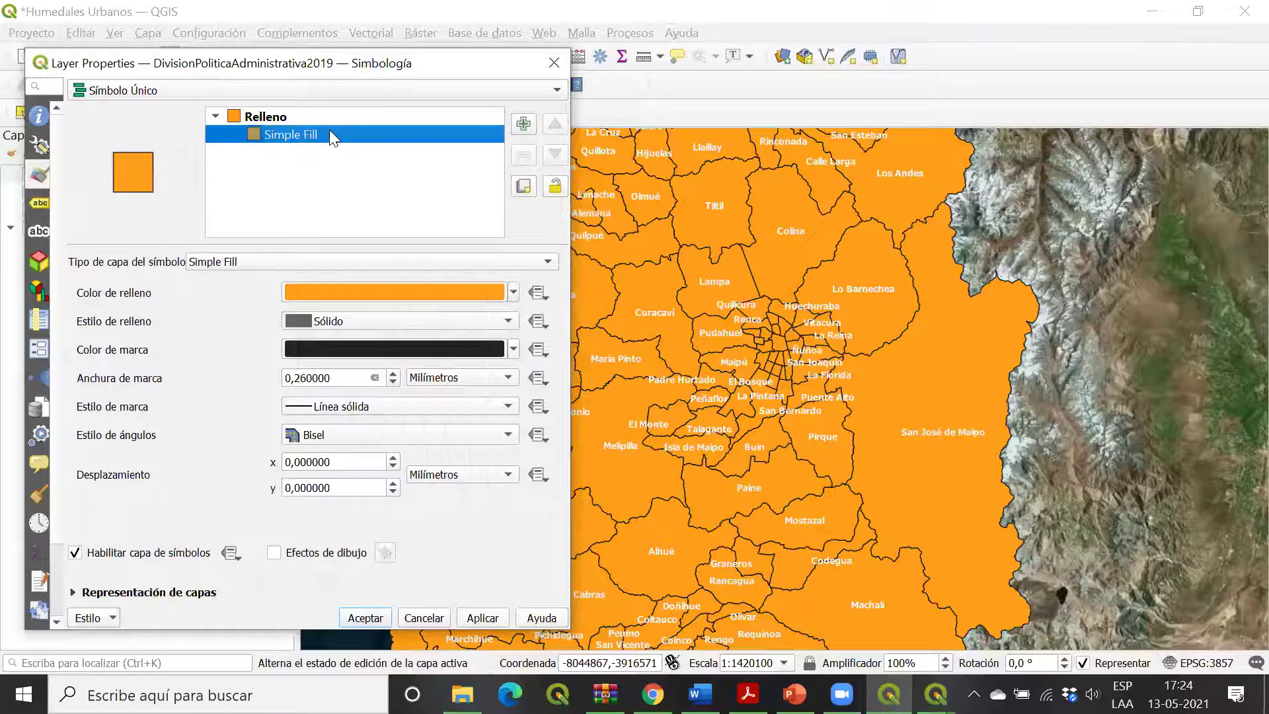
left_click(291, 118)
left_click(294, 135)
left_click(514, 292)
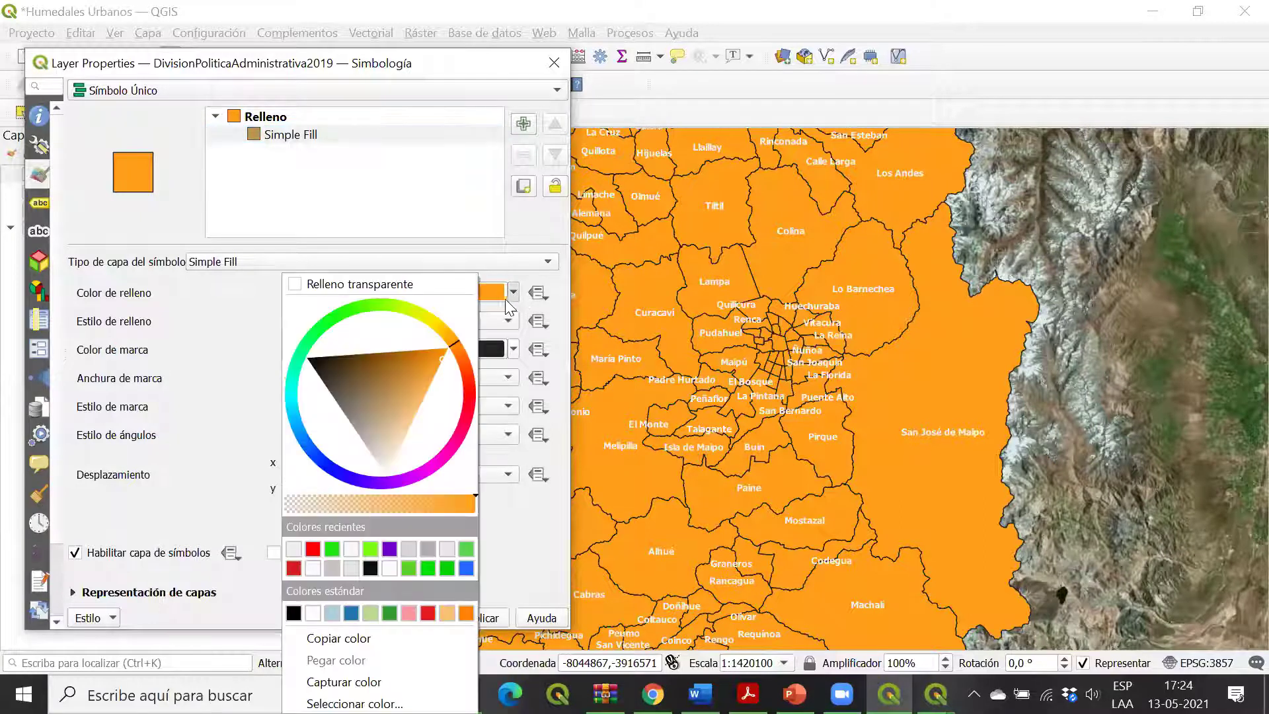
left_click(495, 268)
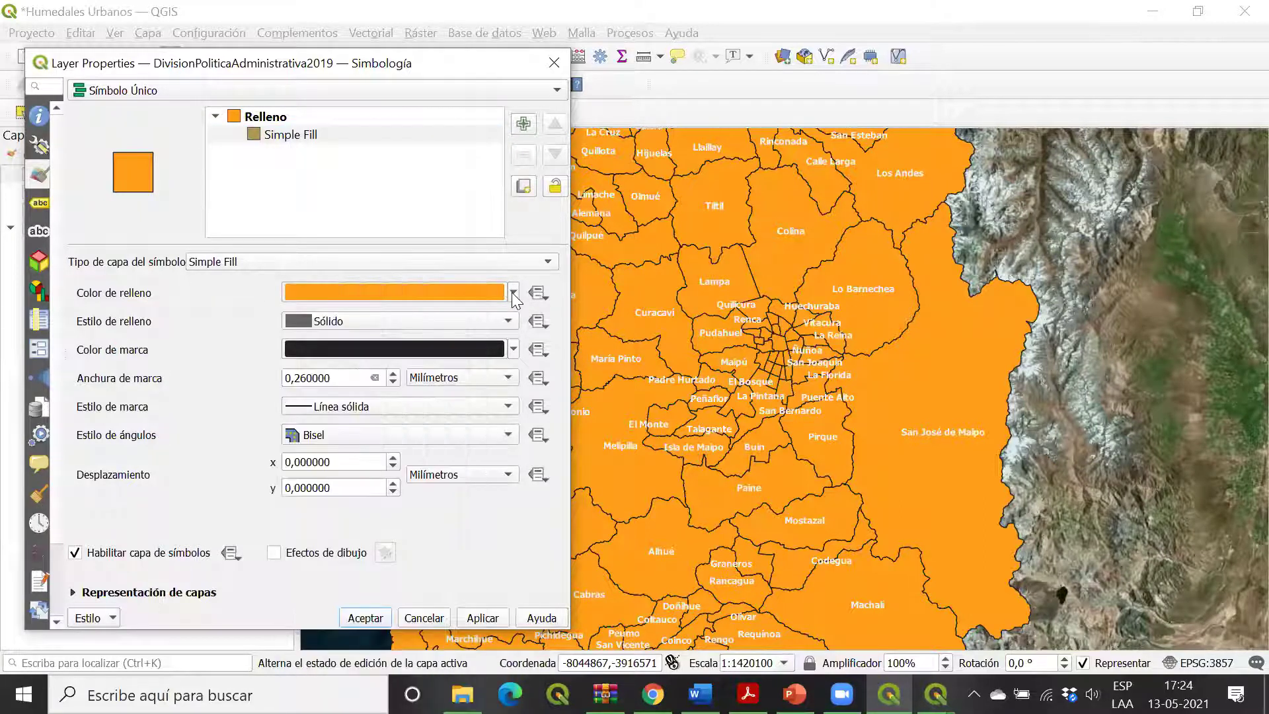
left_click(513, 293)
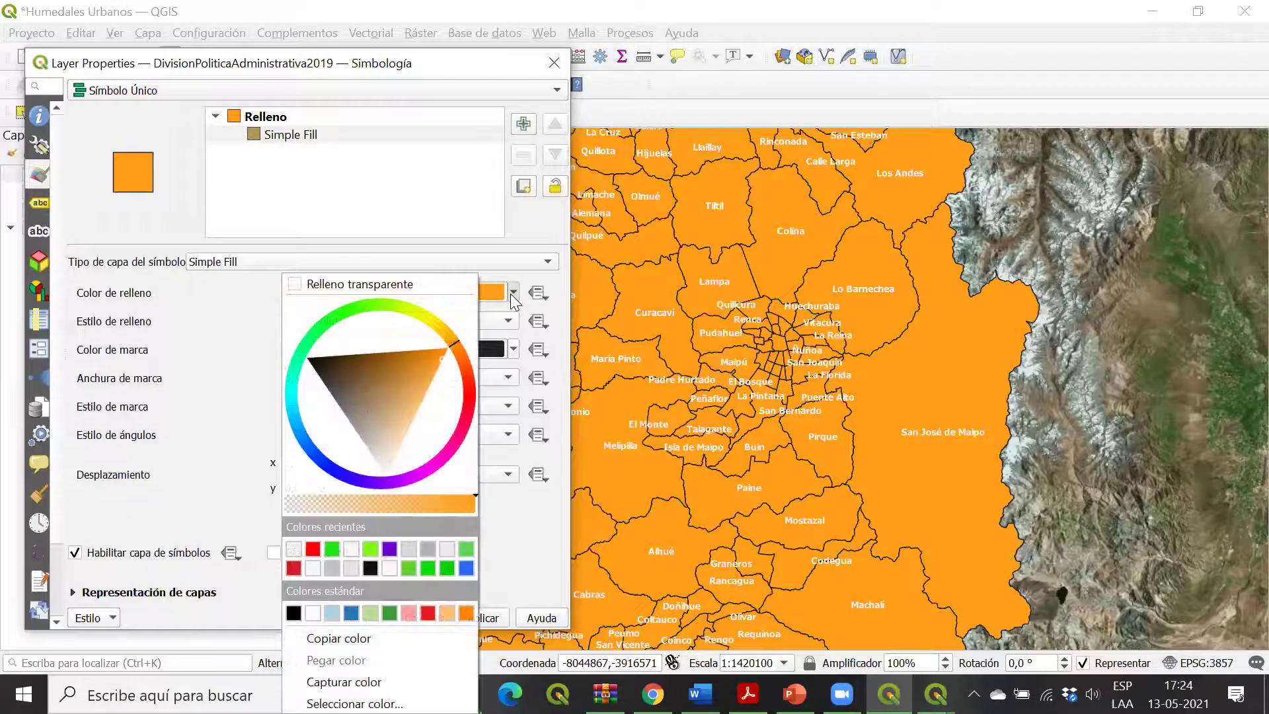
left_click(296, 286)
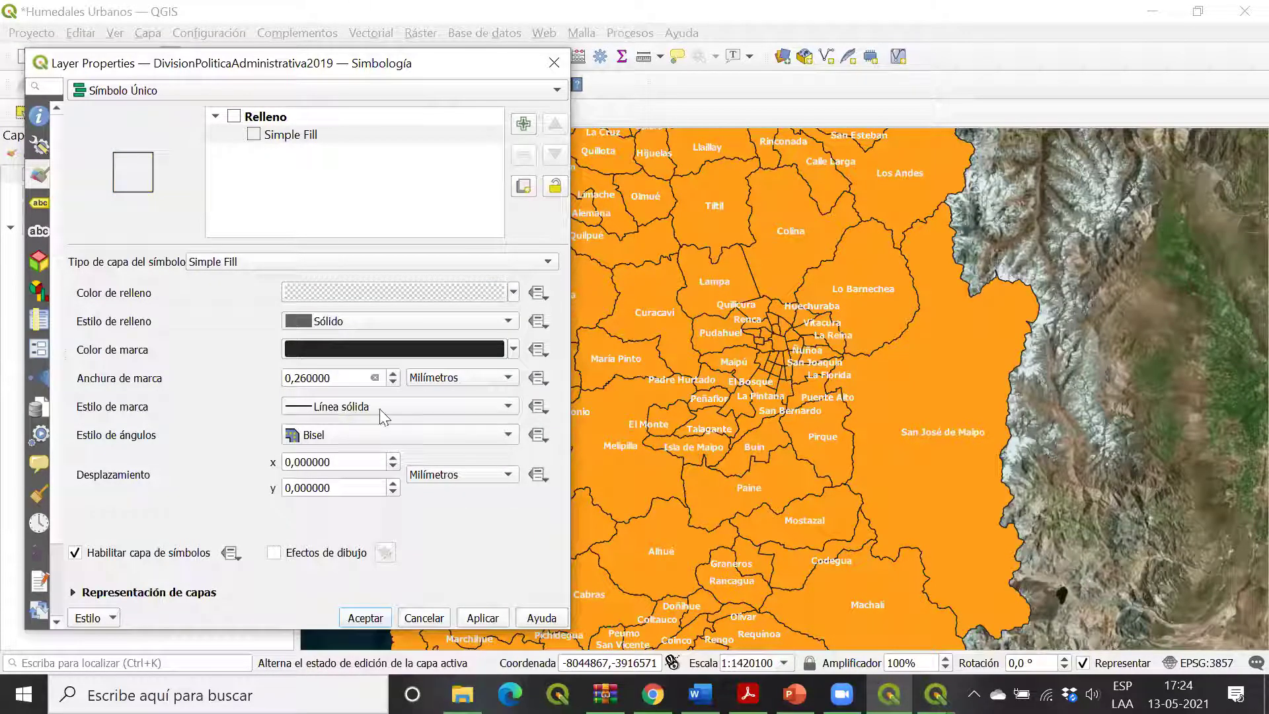
key("alt+a")
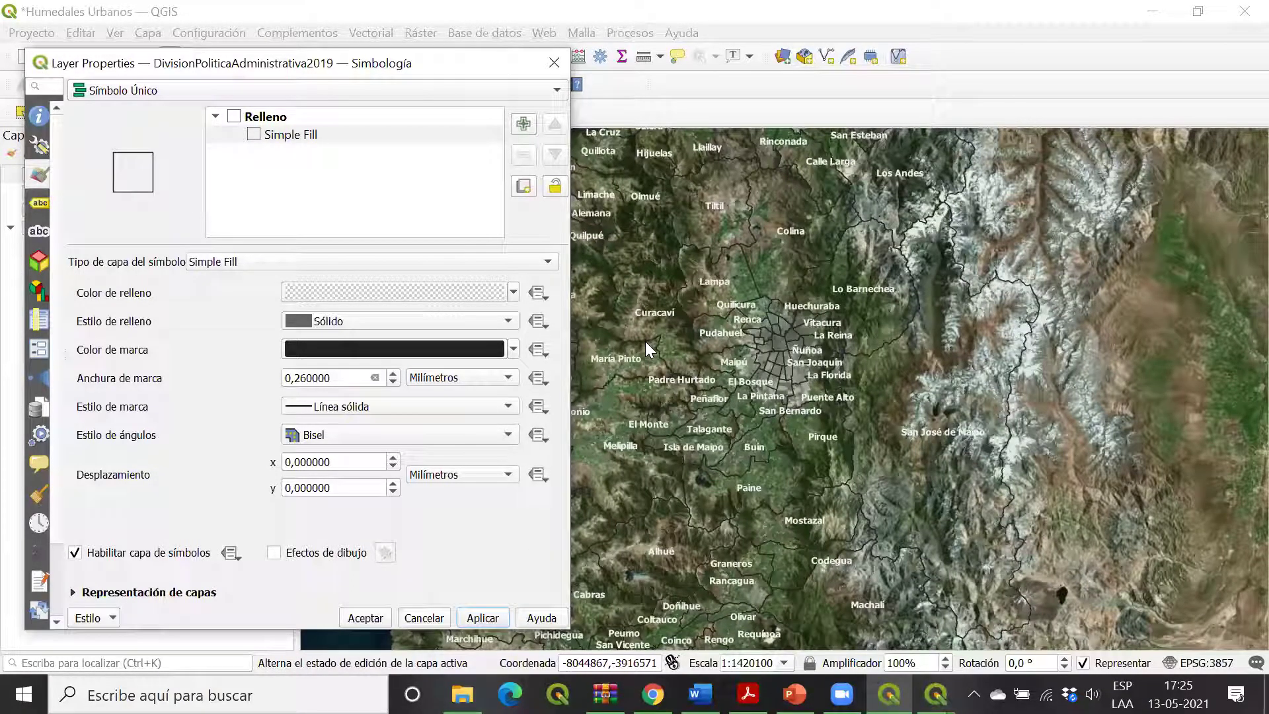
Step: Set the stroke colour of the commune polygons to a recent light grey and apply it
left_click(513, 349)
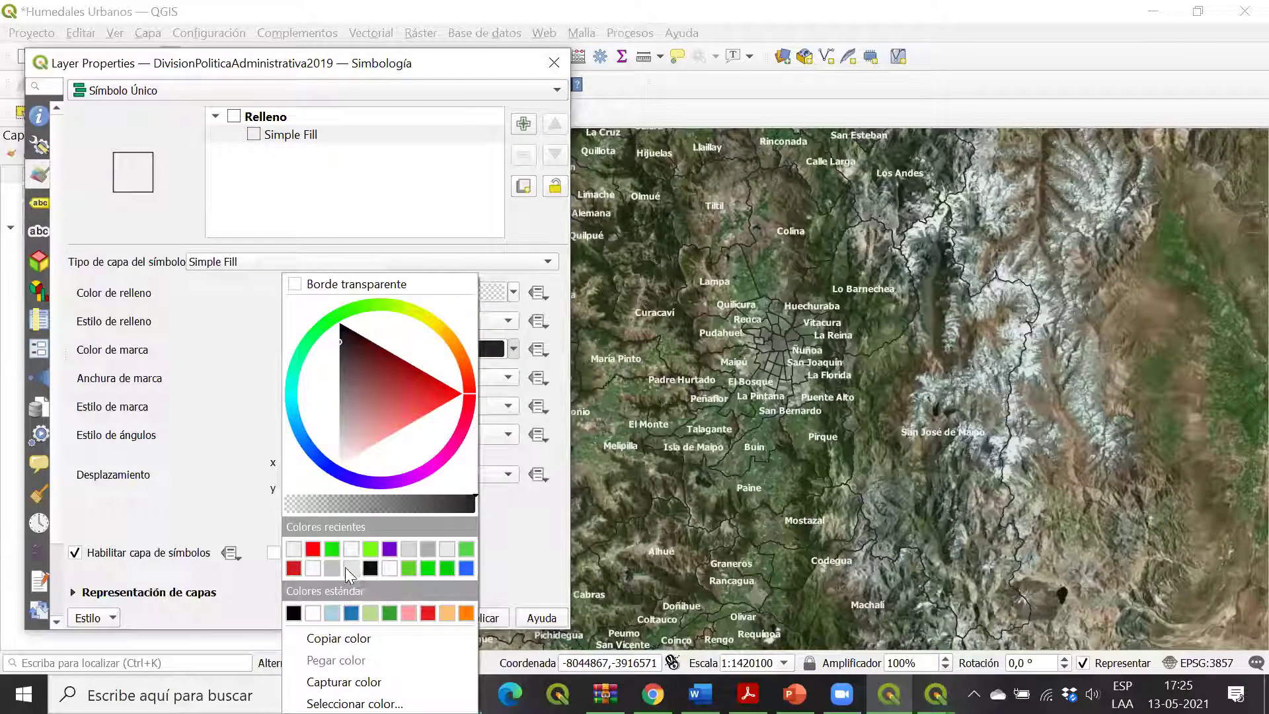
left_click(410, 550)
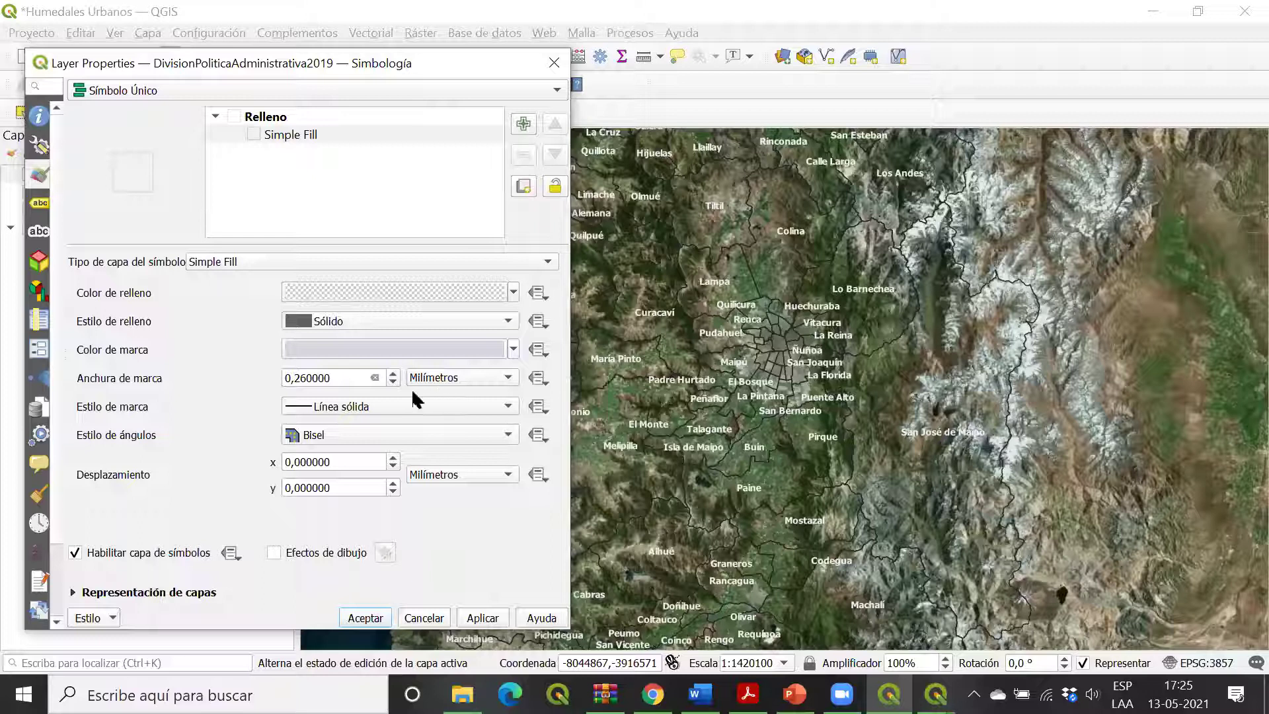
left_click(483, 617)
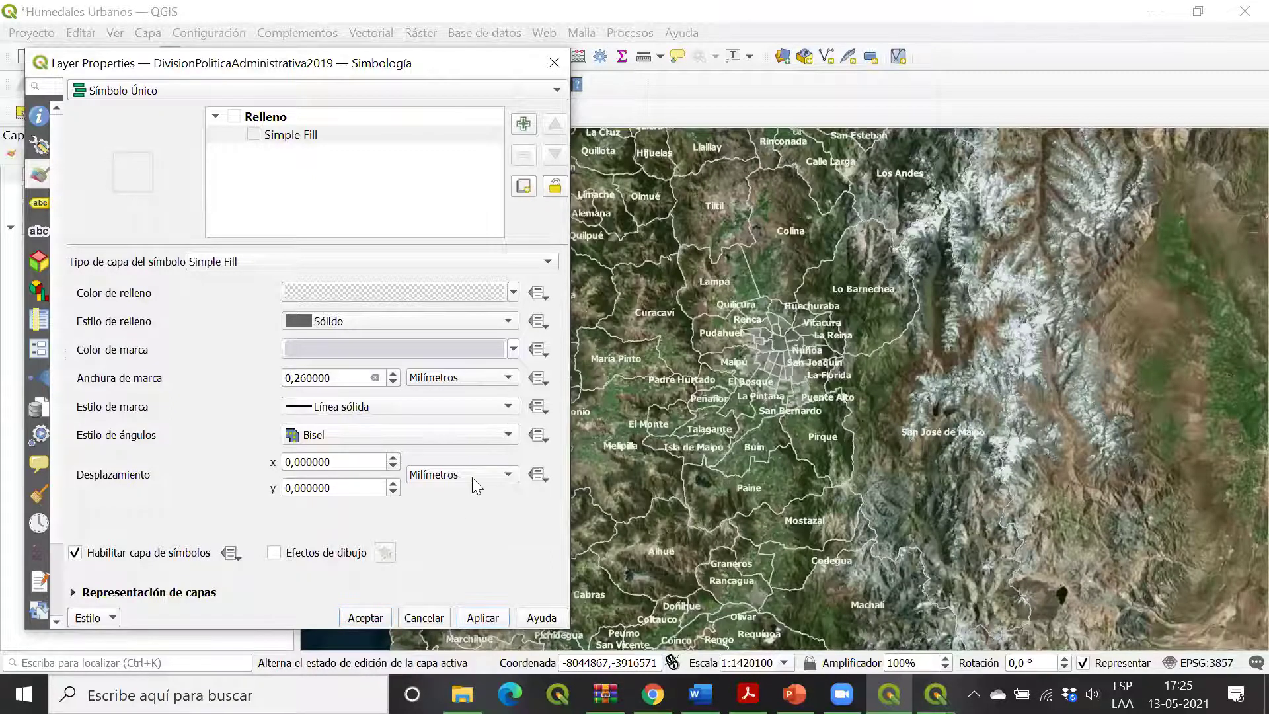
Step: Try a stroke width of 0.66 mm on the commune boundaries, and set it back to 0.26 mm
left_click(394, 373)
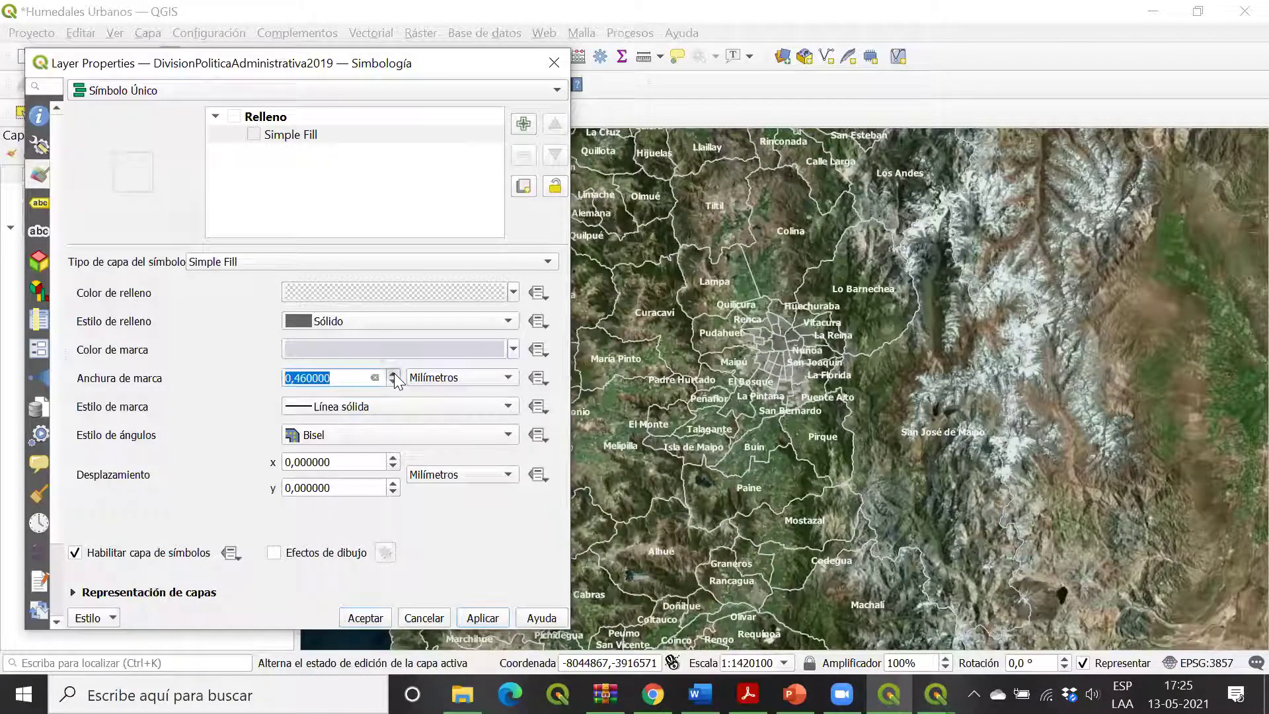
left_click(483, 617)
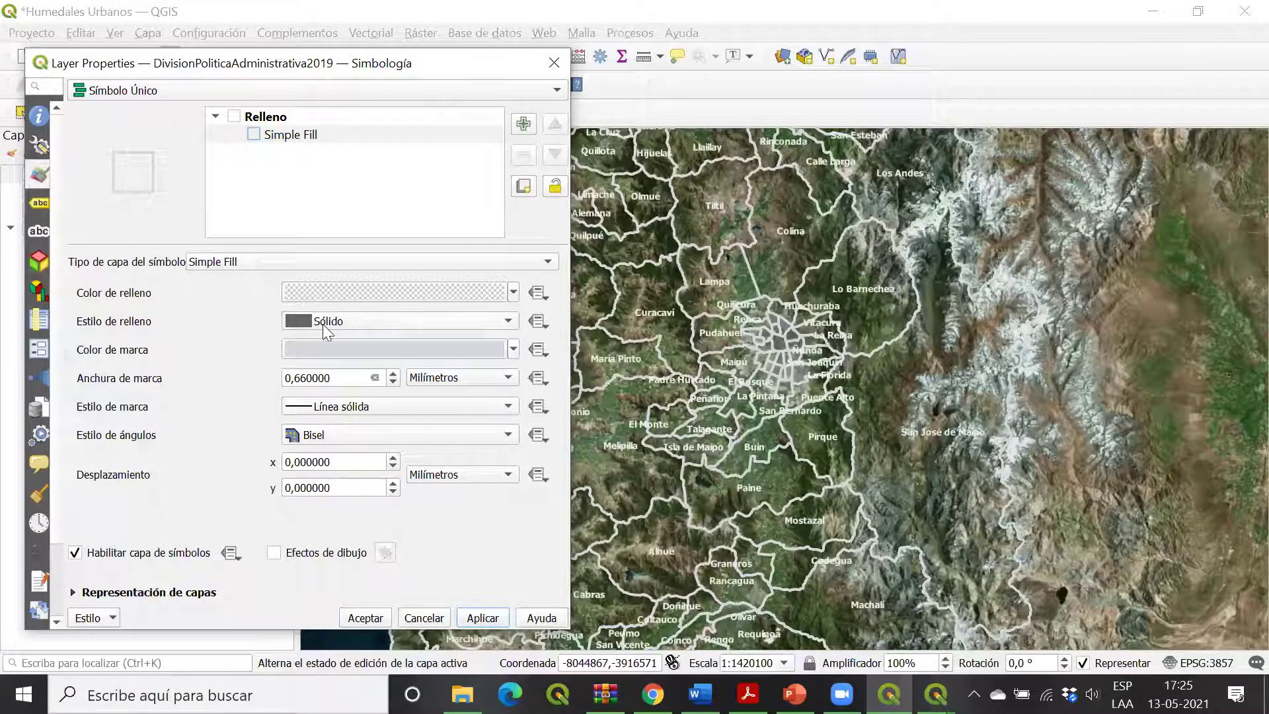
left_click(394, 381)
left_click(394, 381)
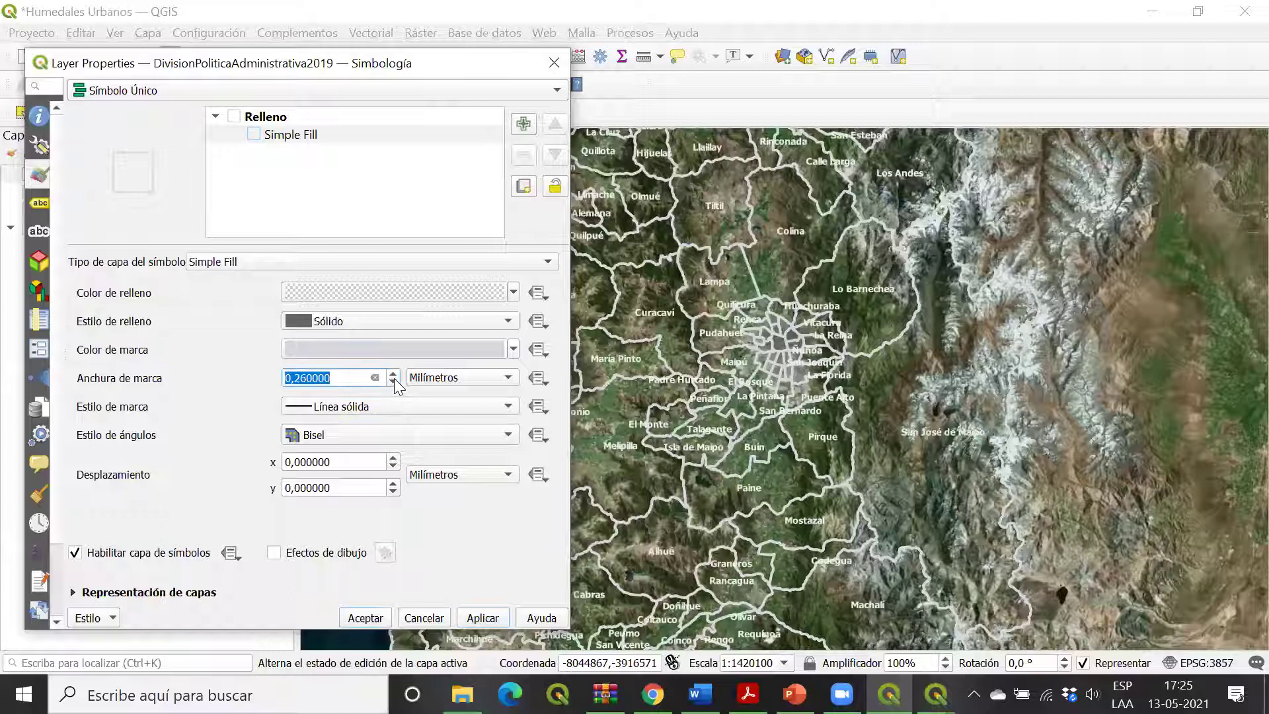
left_click(394, 381)
key("alt+a")
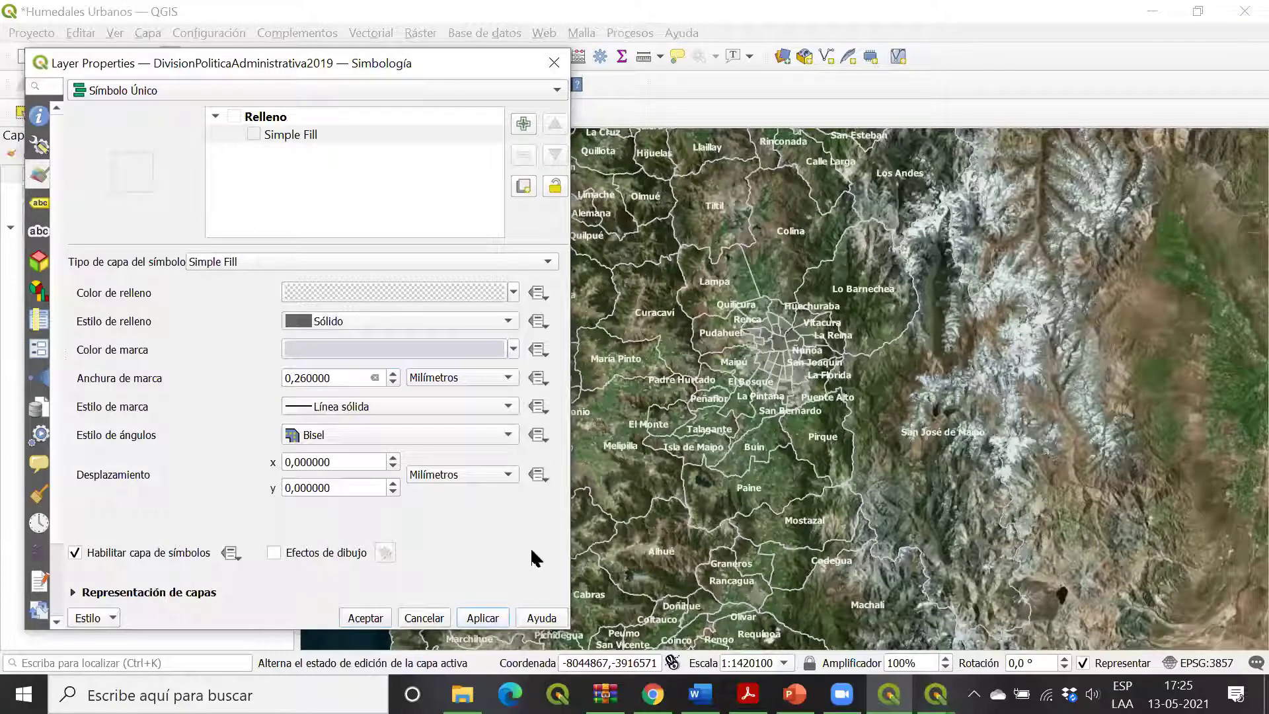
Step: Accept the layer properties and examine the commune boundaries over the satellite image around Vichuquén, Licantén and Curepto
left_click(366, 617)
left_click_drag(576, 551, 617, 232)
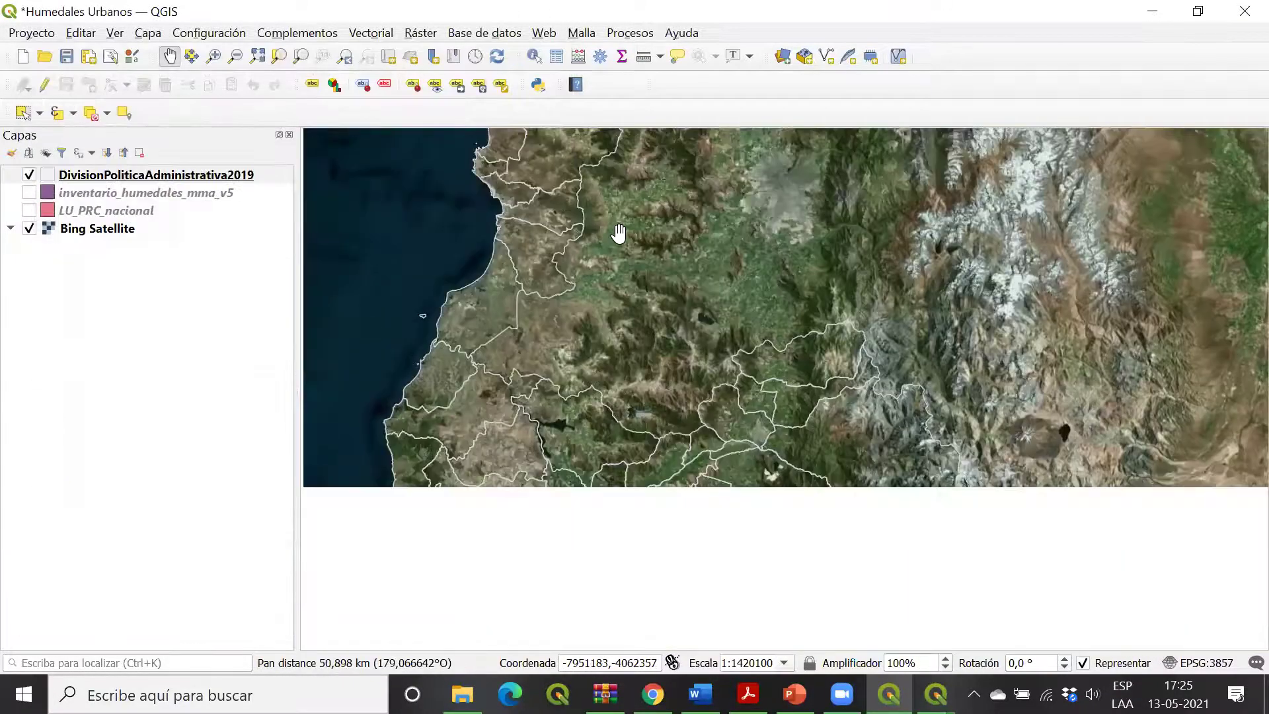
left_click_drag(552, 446, 578, 379)
scroll(447, 508, "up", 2)
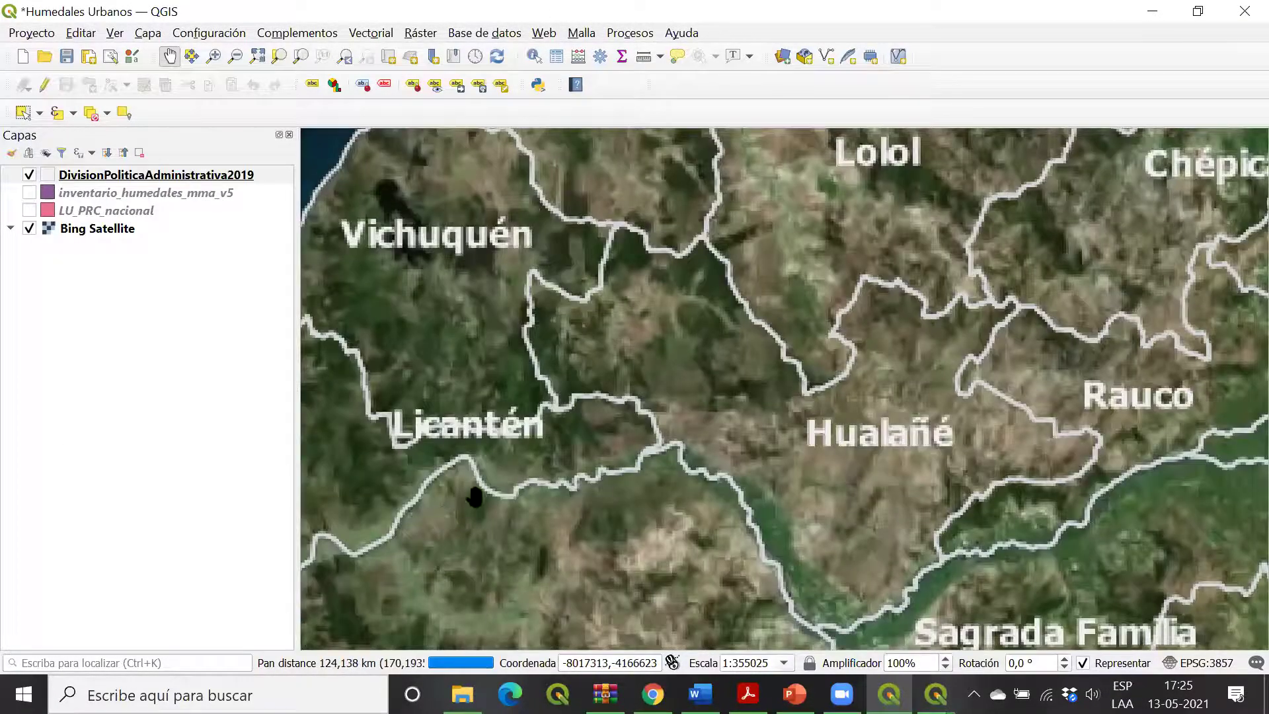
left_click_drag(504, 411, 629, 547)
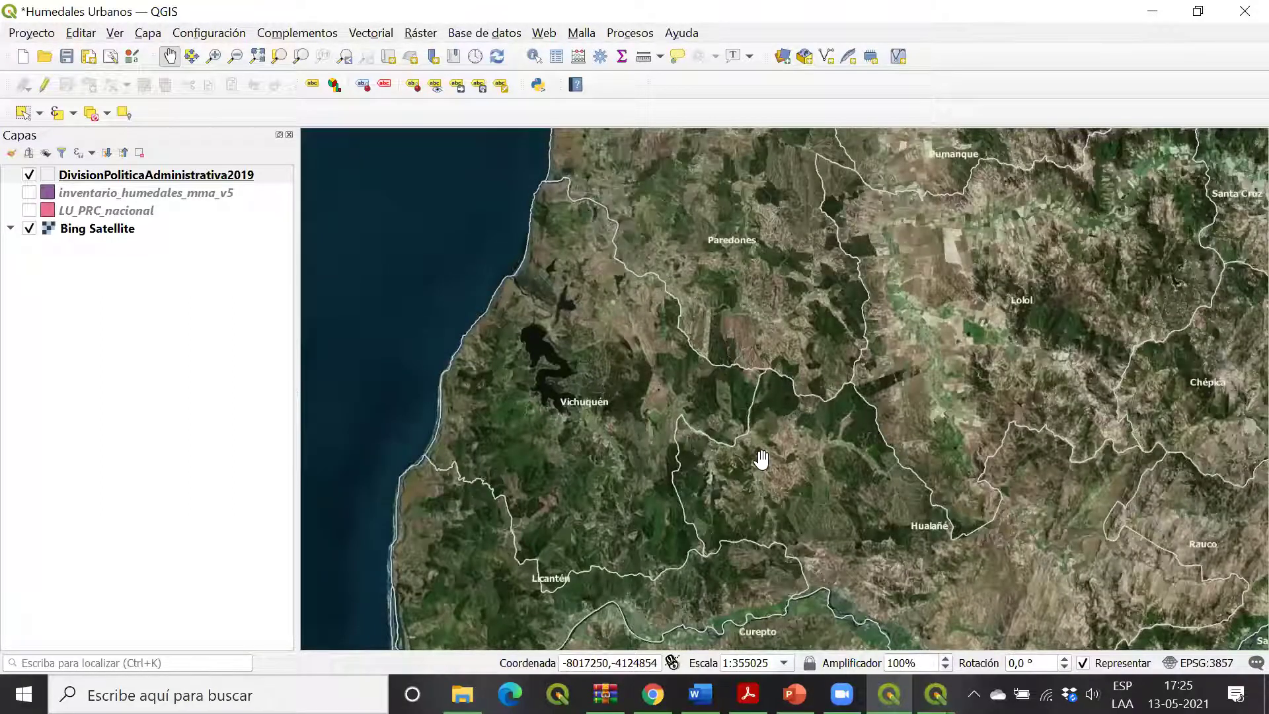
left_click_drag(527, 346, 480, 291)
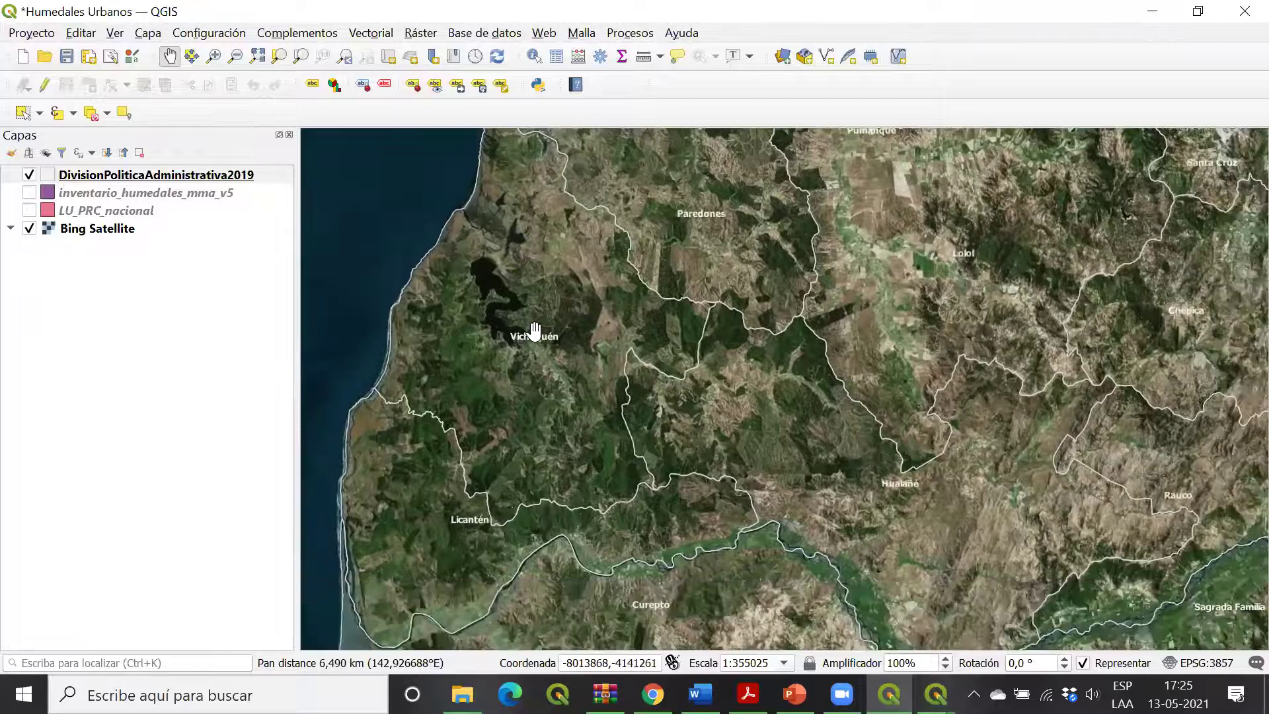
left_click_drag(409, 327, 379, 312)
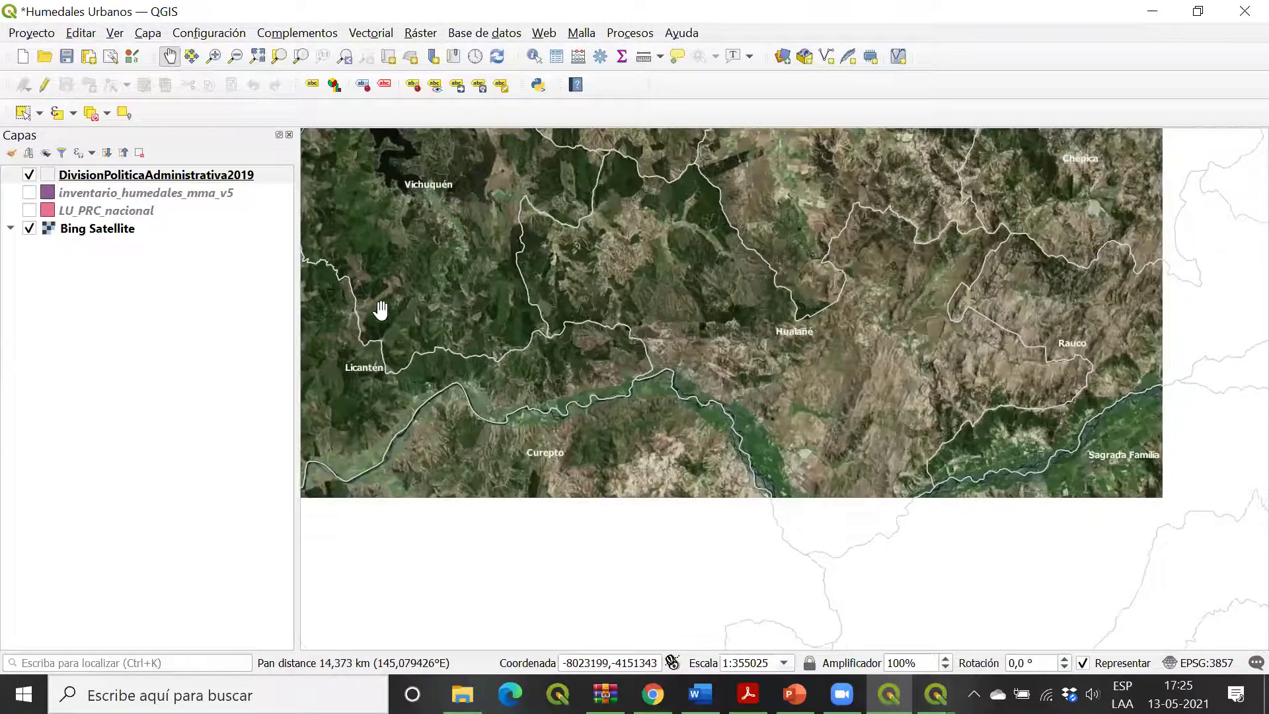
left_click_drag(394, 370, 619, 372)
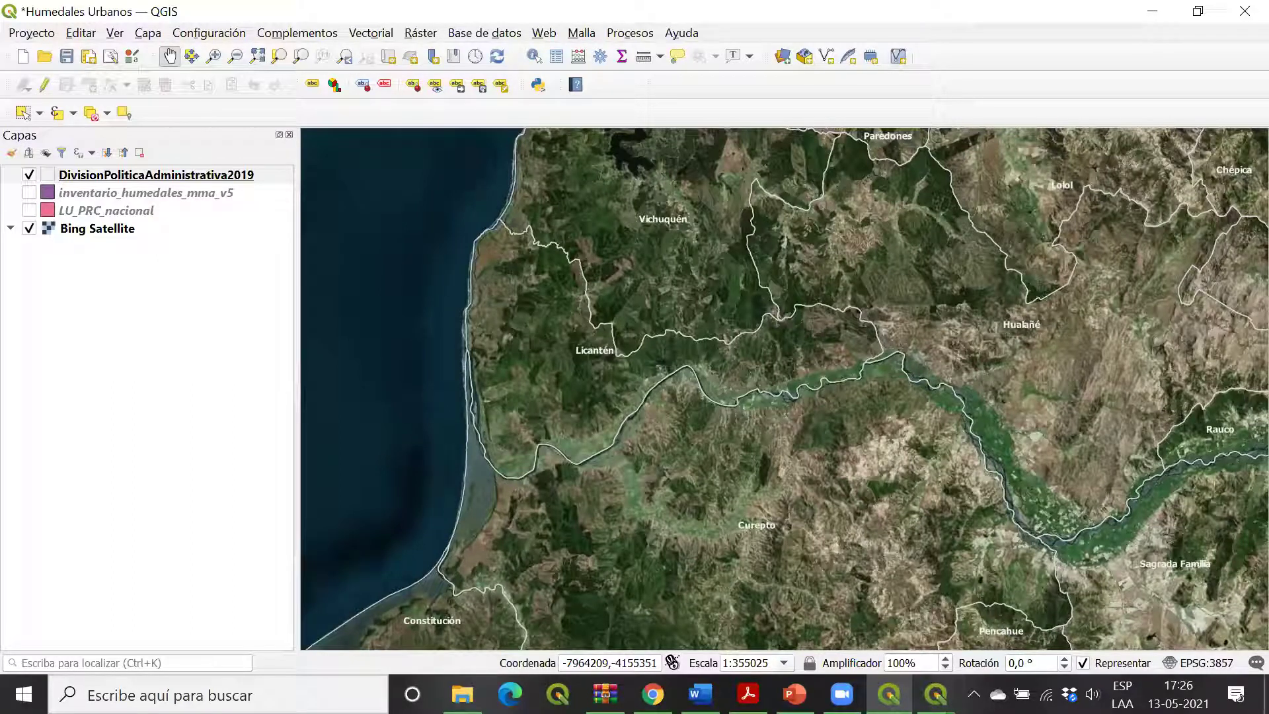
Step: Make the inventario_humedales_mma_v5 and LU_PRC_nacional layers visible on the map
left_click(90, 196)
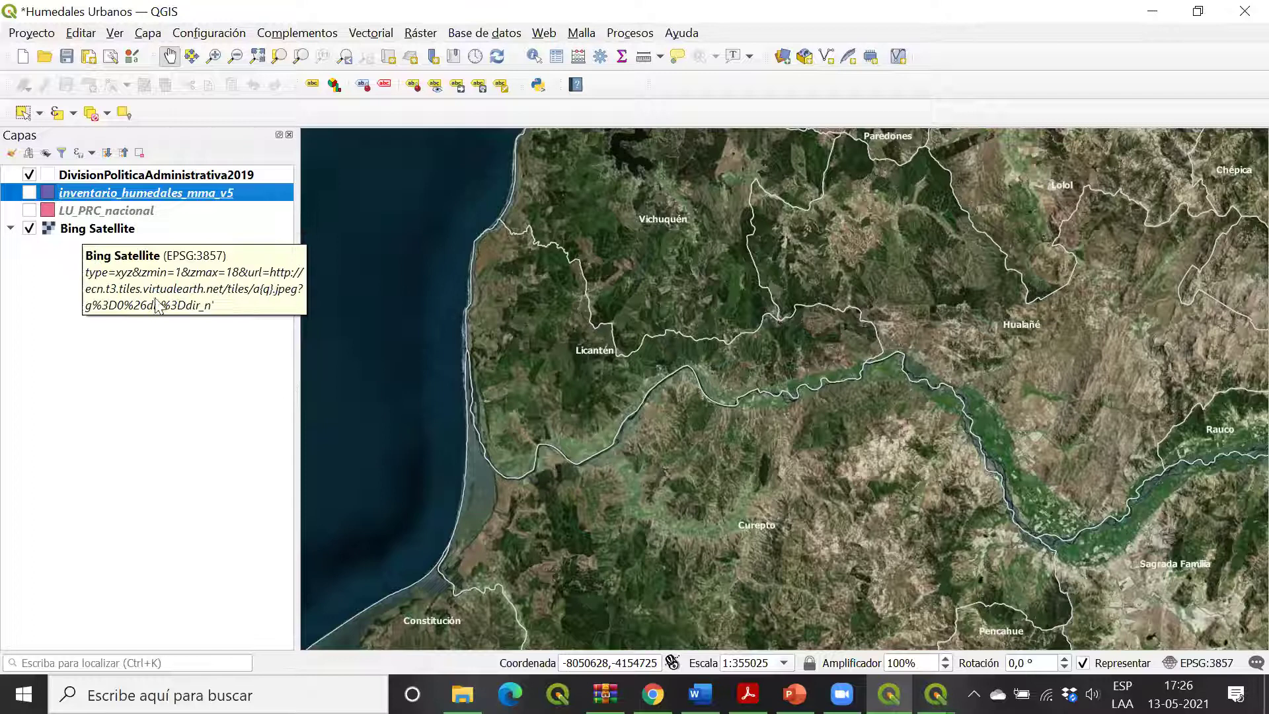
right_click(110, 195)
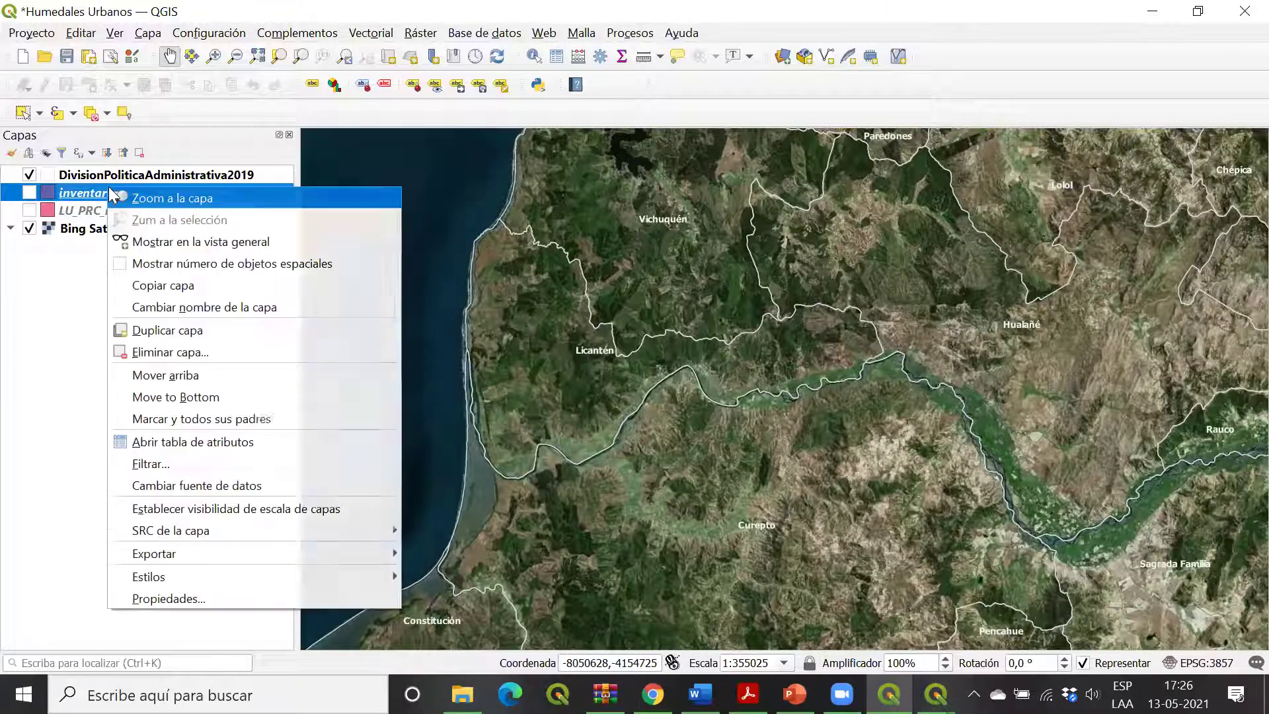
left_click(30, 193)
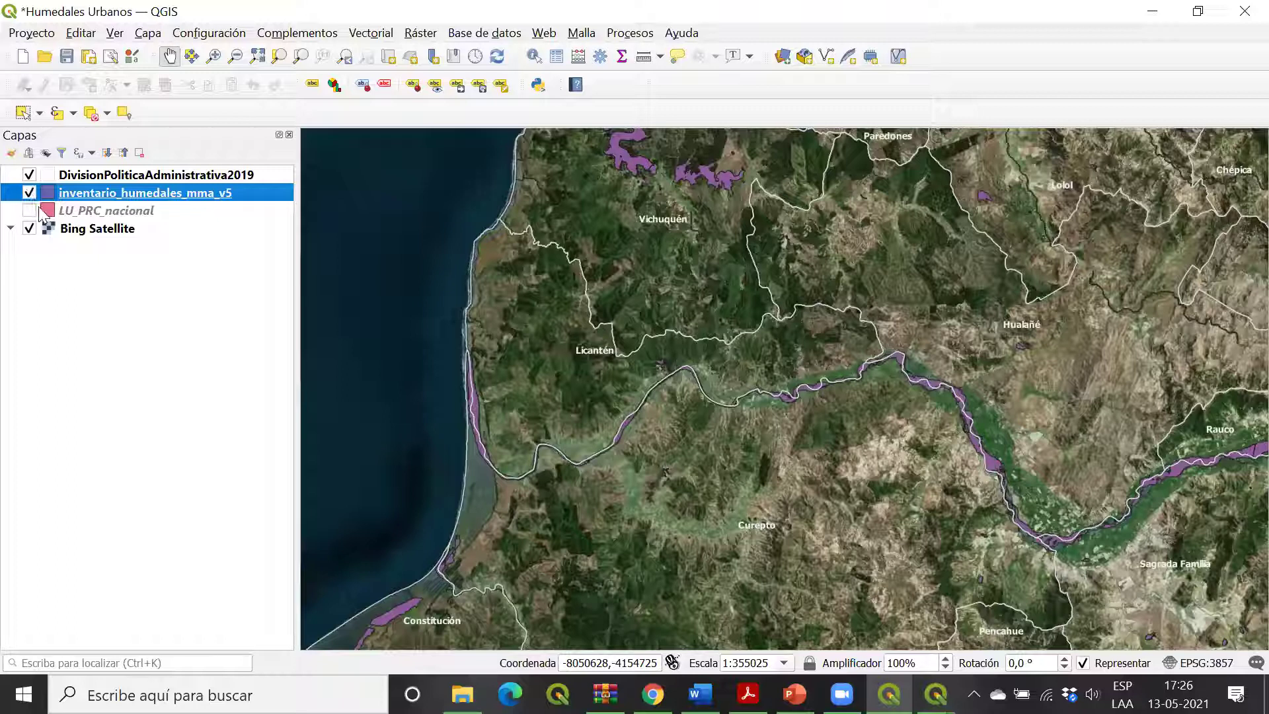
left_click(29, 213)
right_click(29, 213)
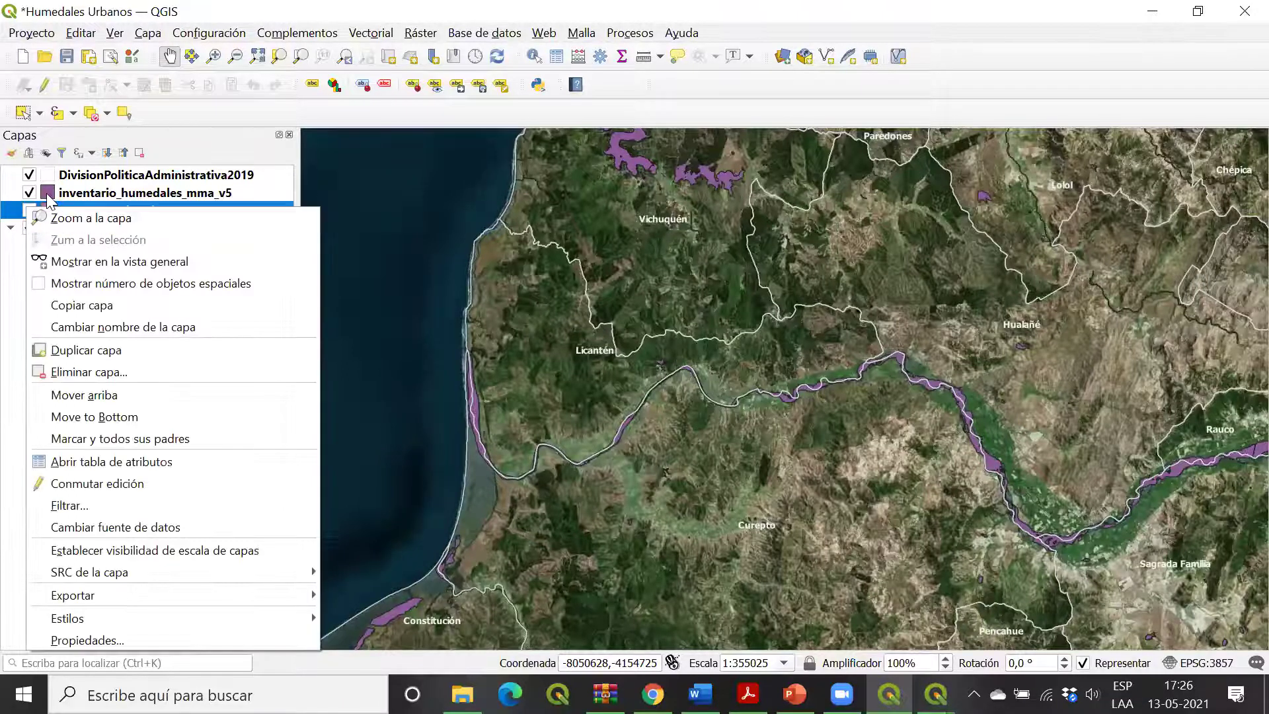
key("Escape")
key("Up")
left_click(29, 211)
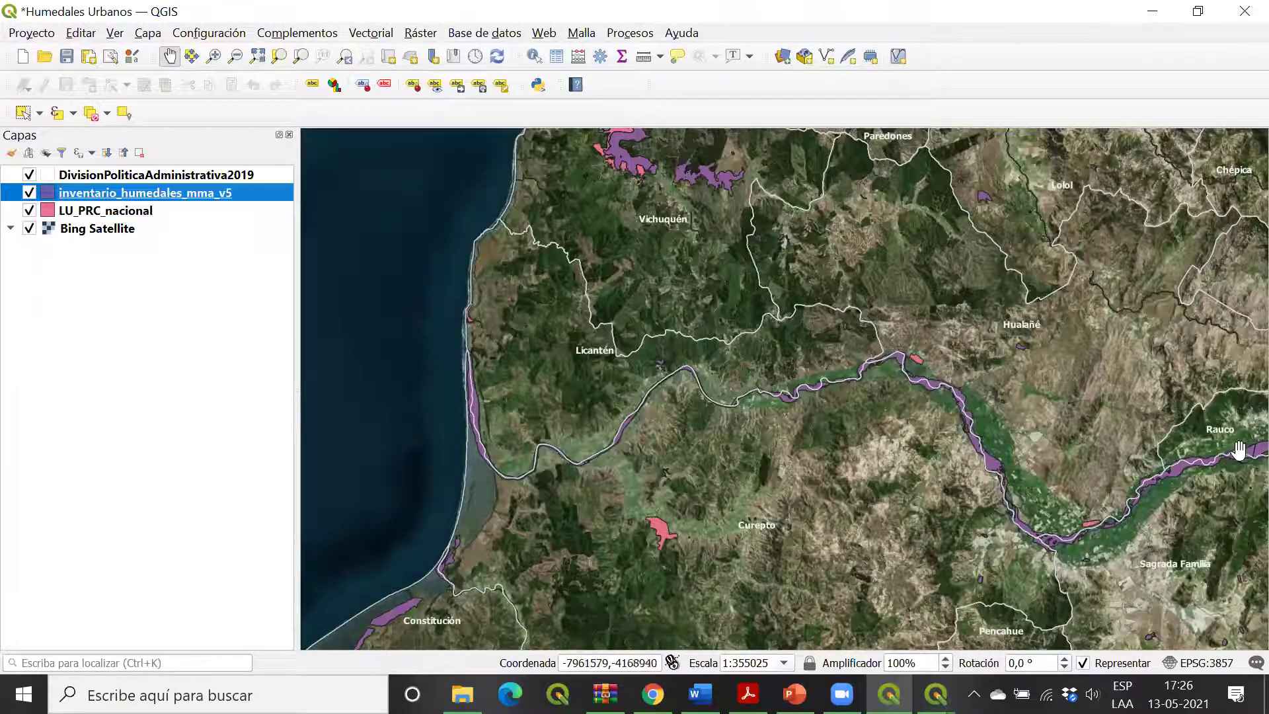
Step: Hide the inventario_humedales_mma_v5 layer to view the LU_PRC_nacional polygons alone around Vichuquén
left_click_drag(668, 302, 622, 490)
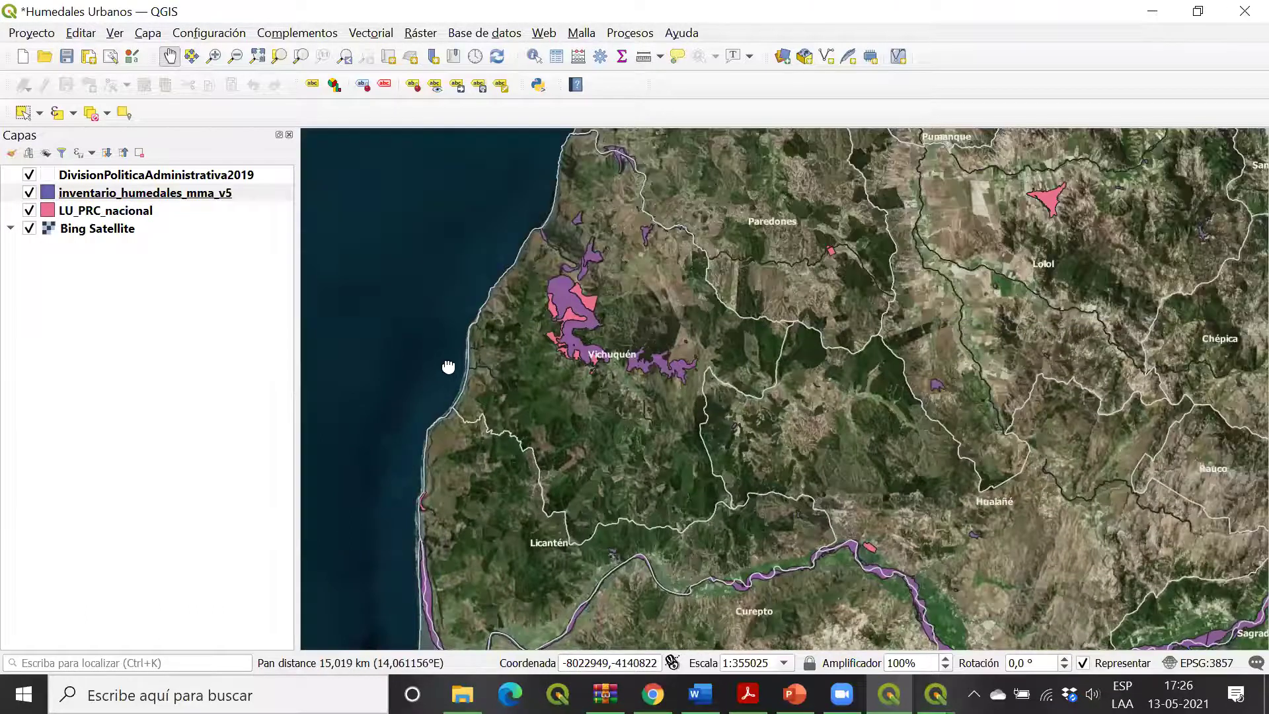
left_click_drag(448, 368, 387, 426)
left_click(123, 191)
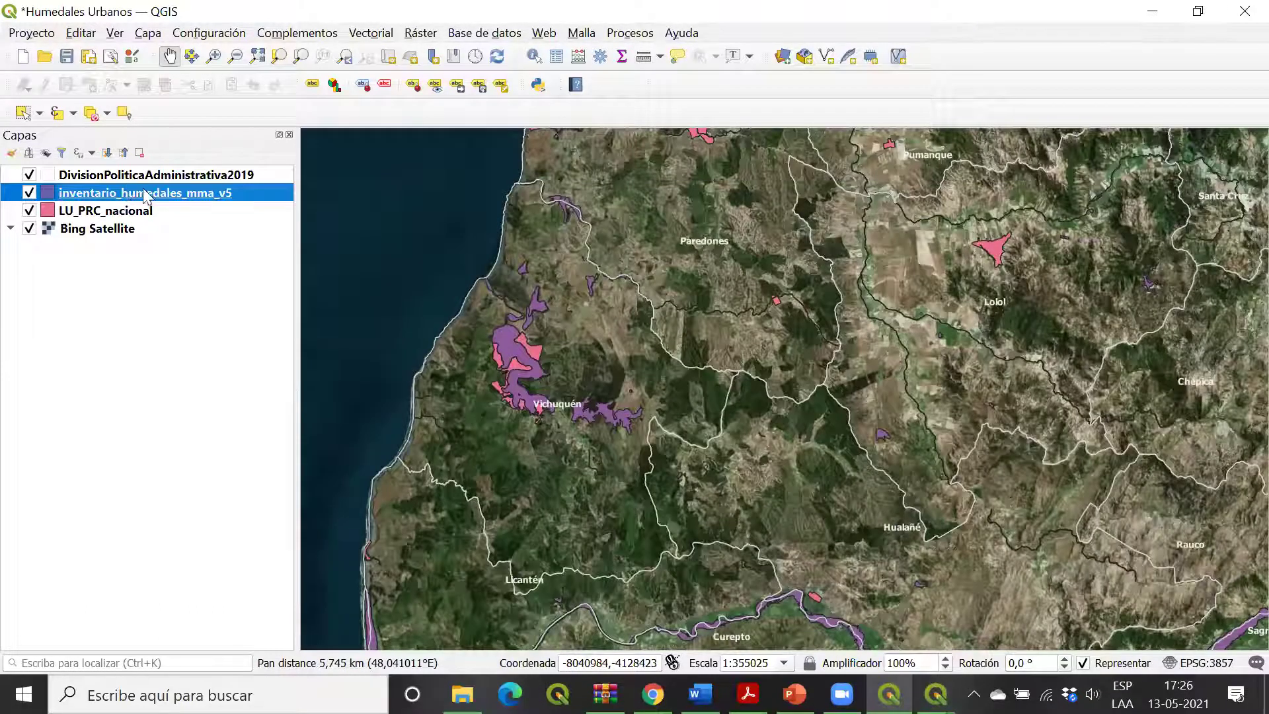
right_click(104, 177)
left_click(60, 197)
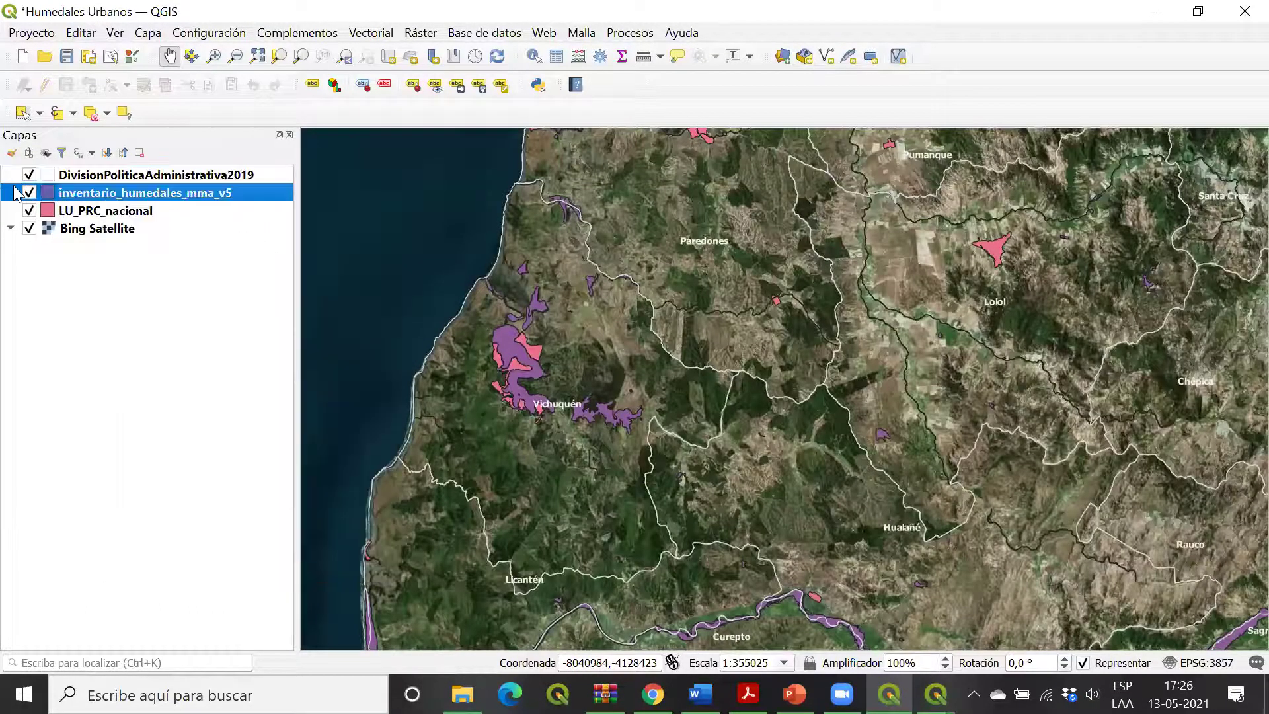
left_click(29, 192)
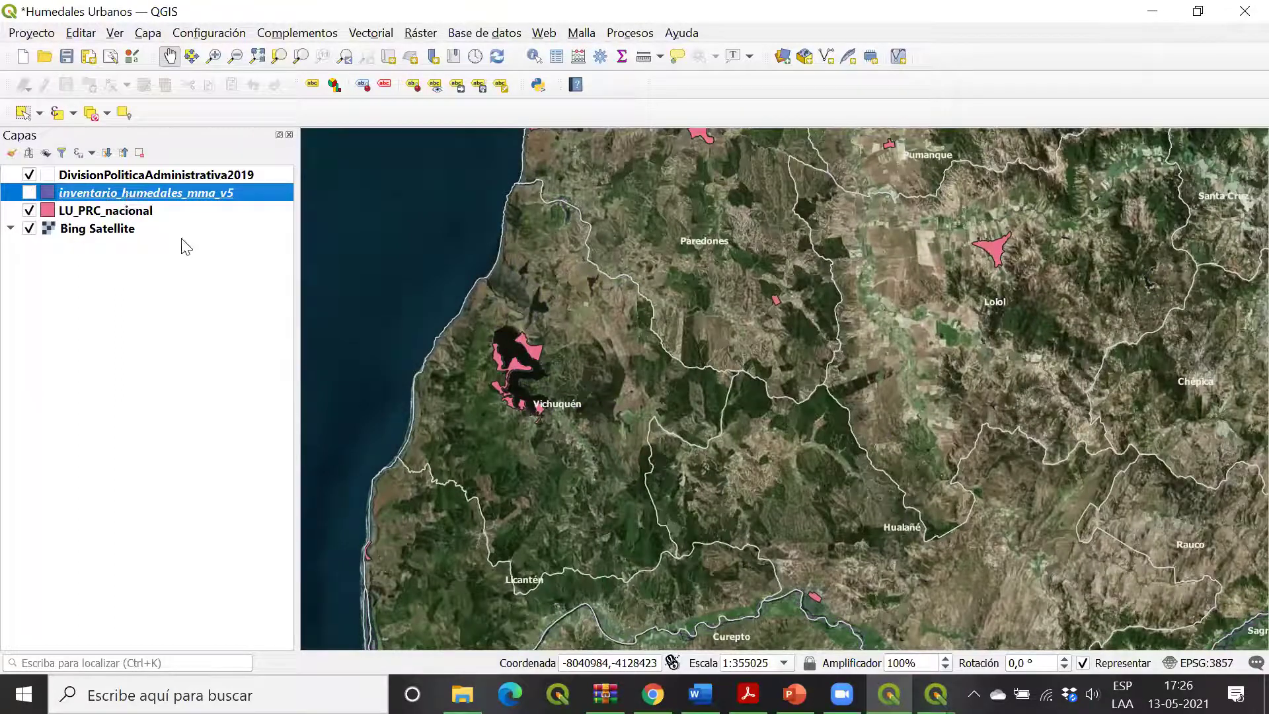
Step: Show the inventario_humedales_mma_v5 layer on the map, open its attribute table and widen the table window to reveal more columns
right_click(91, 198)
left_click(29, 192)
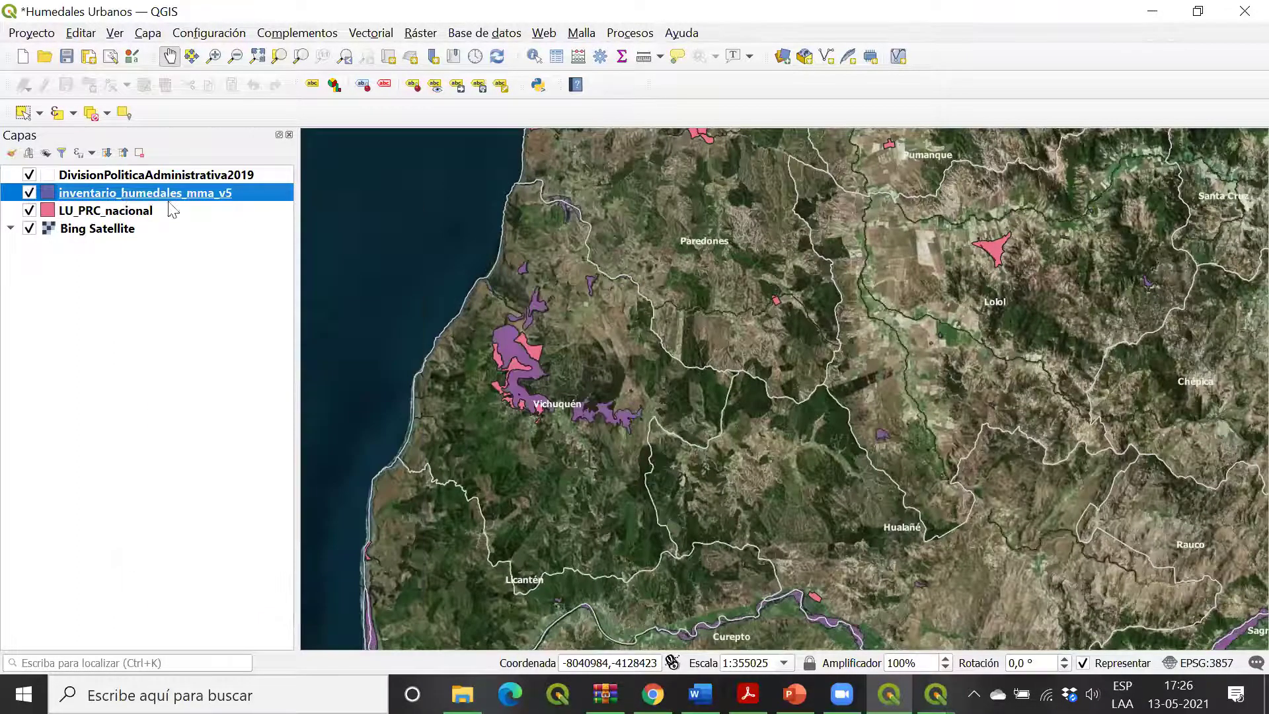
right_click(173, 198)
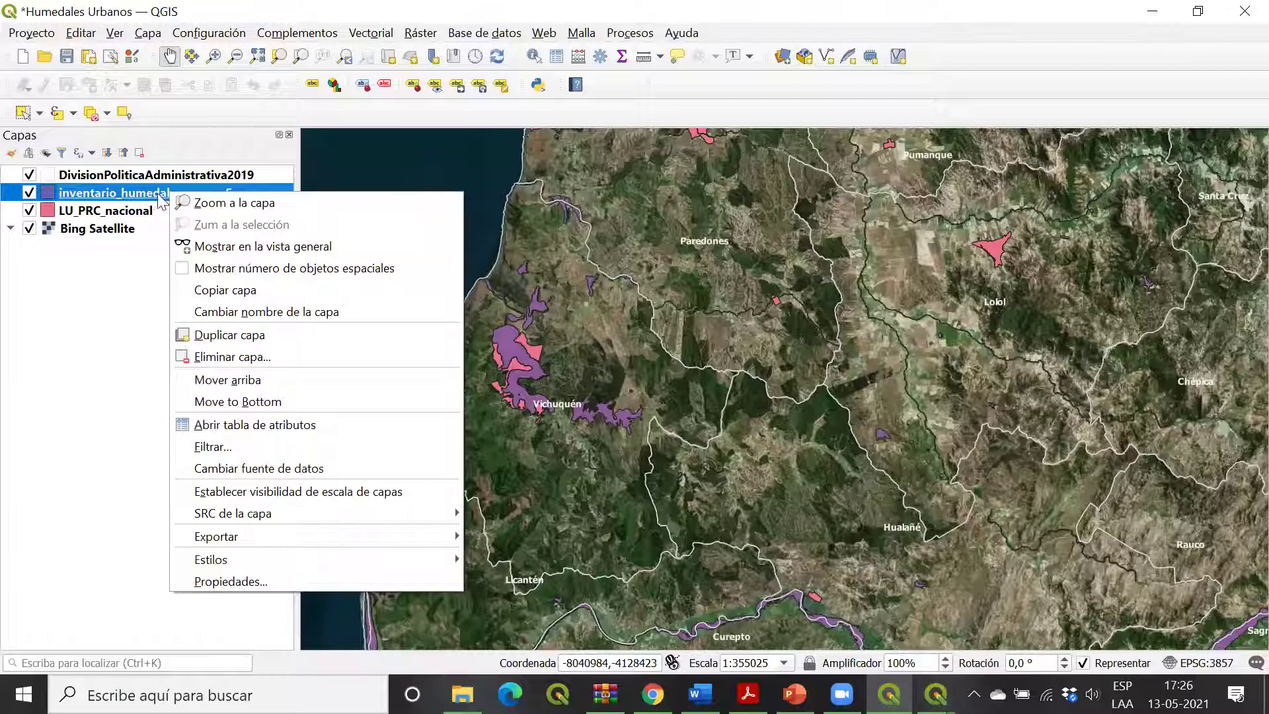
left_click(294, 424)
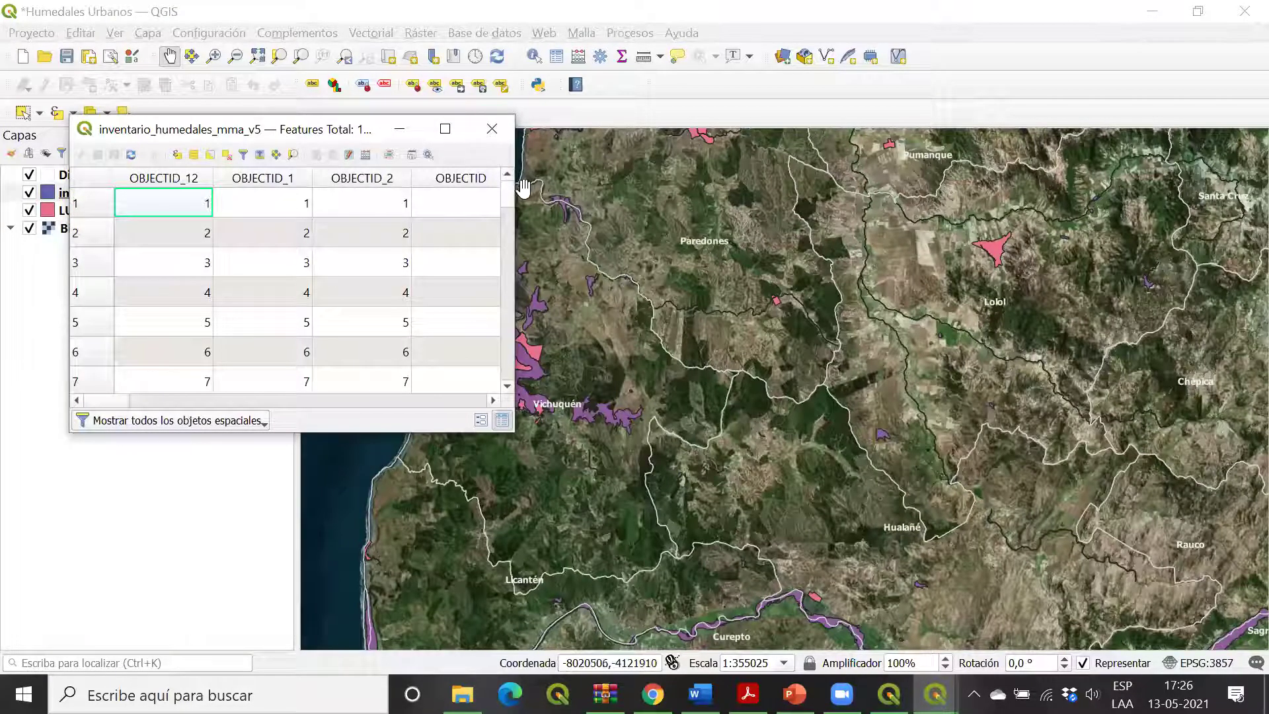
left_click_drag(517, 191, 777, 180)
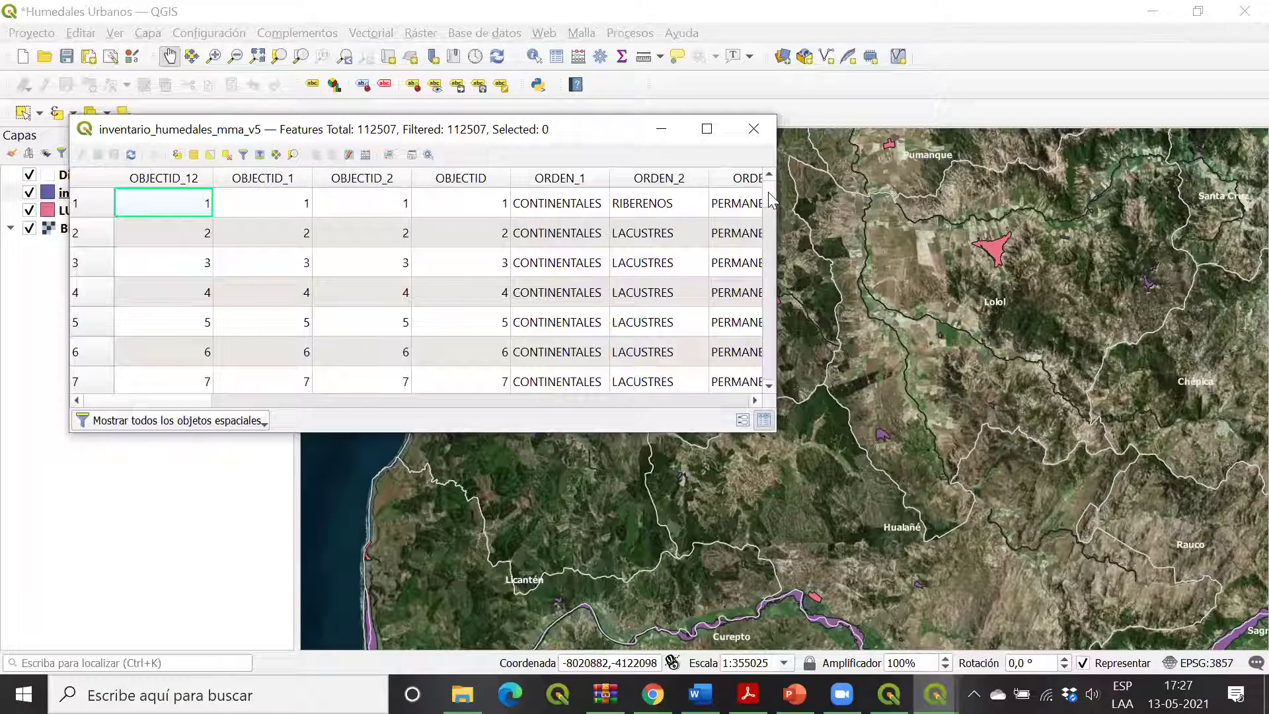
Step: Examine the wetland inventory's records and its region, province, commune and area columns
left_click_drag(771, 198, 708, 391)
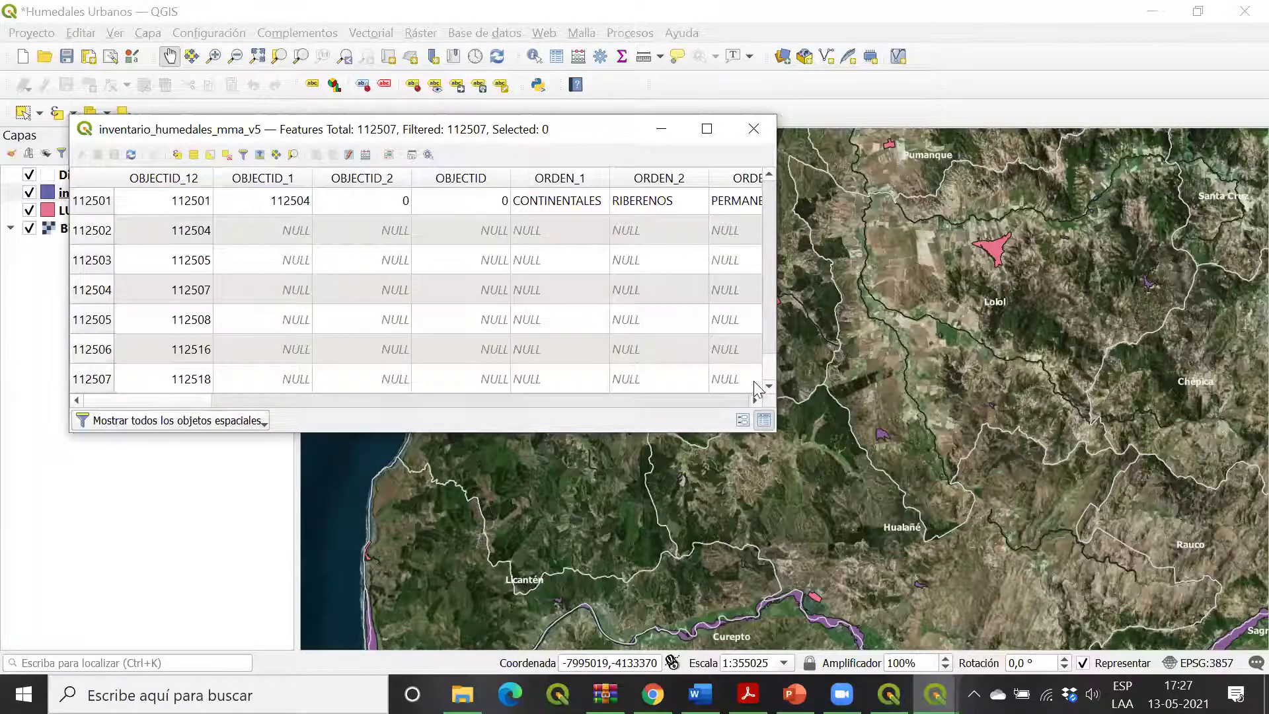
key("ctrl+Home")
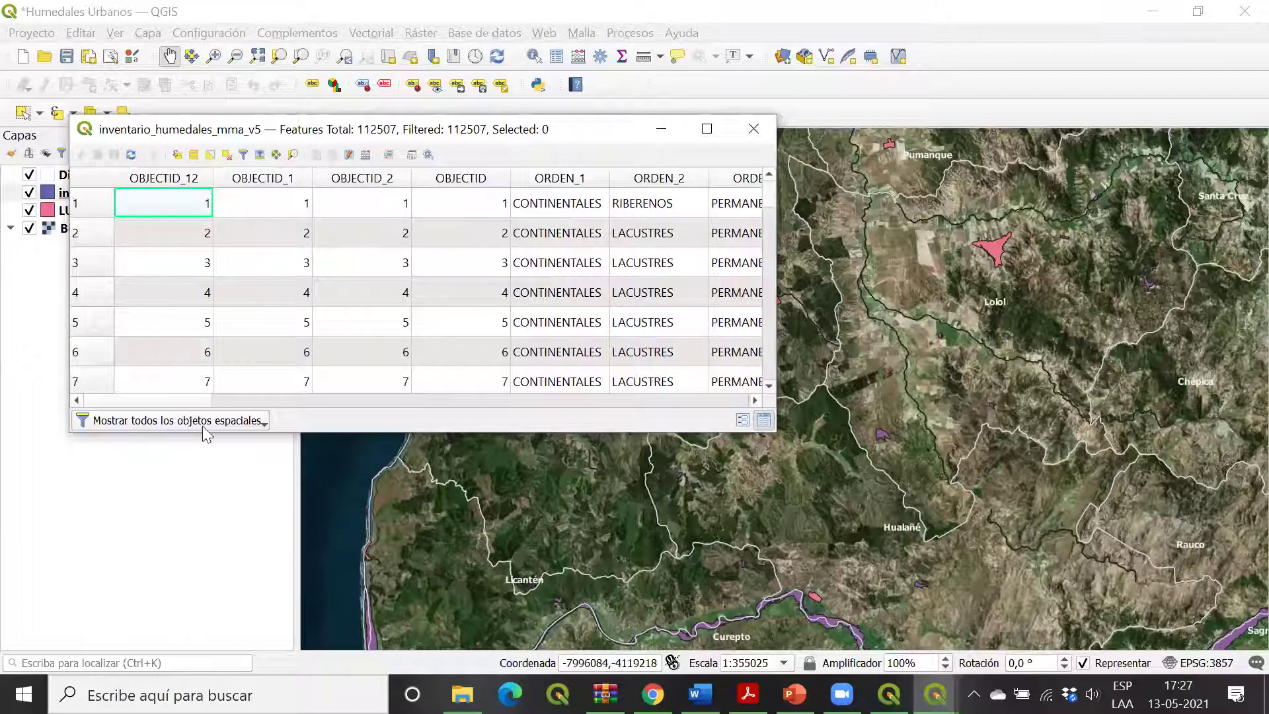
left_click_drag(176, 400, 581, 410)
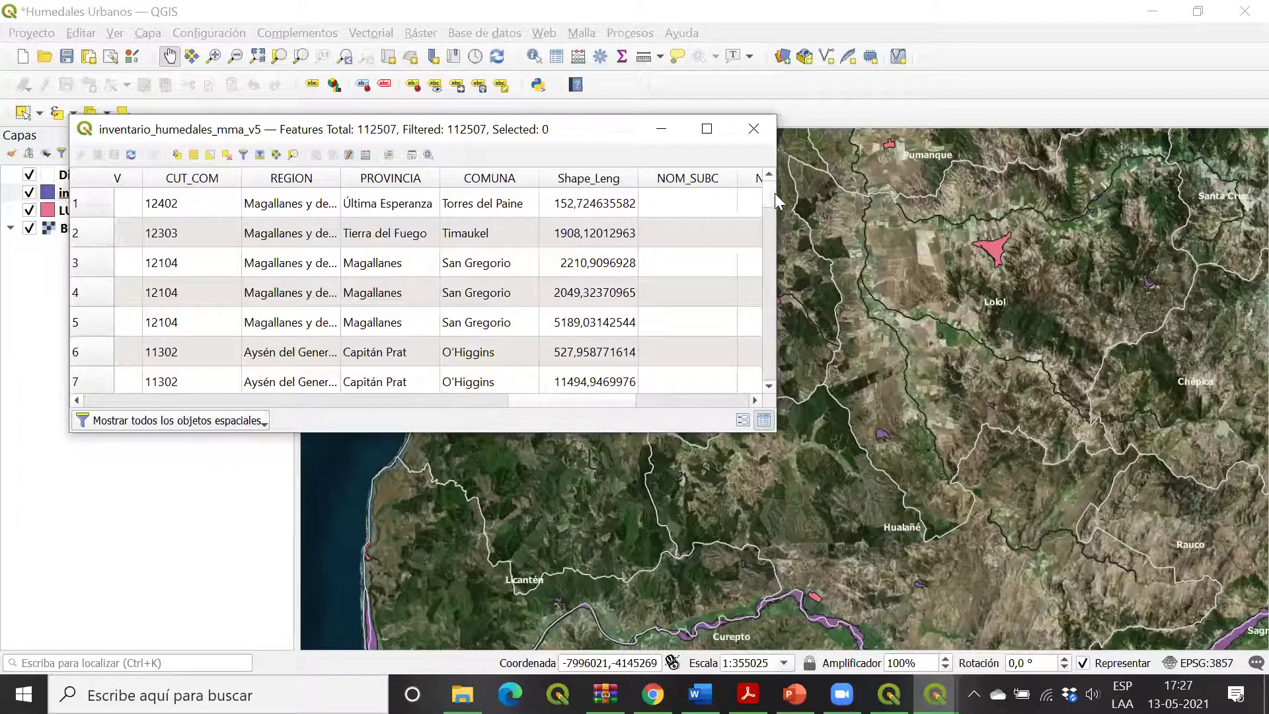
left_click_drag(772, 193, 770, 219)
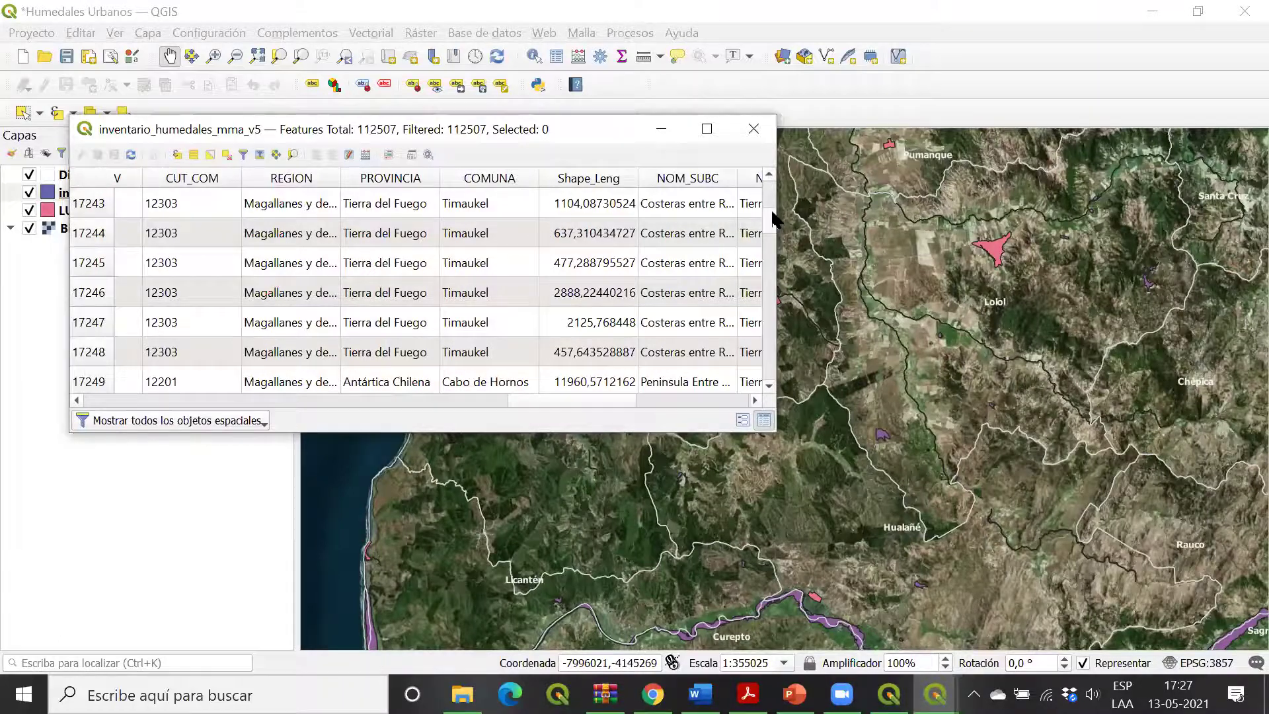
left_click_drag(775, 218, 779, 169)
left_click_drag(631, 399, 544, 400)
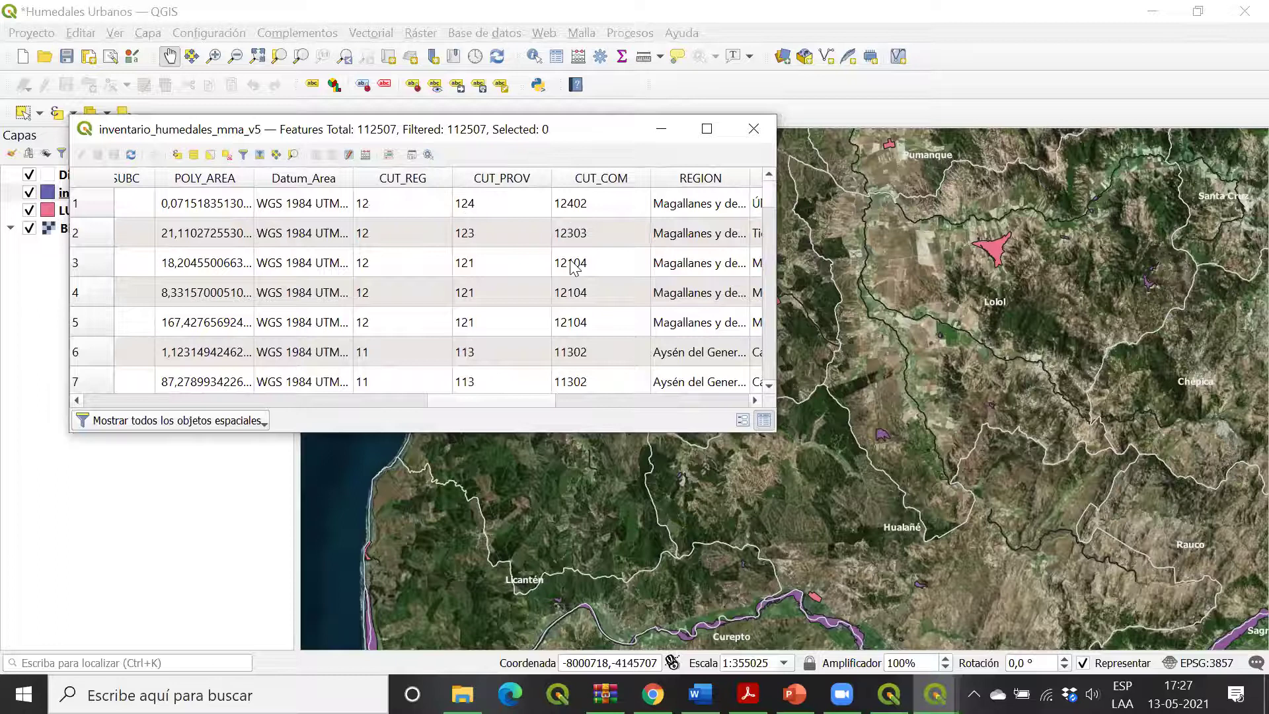
left_click_drag(533, 400, 806, 411)
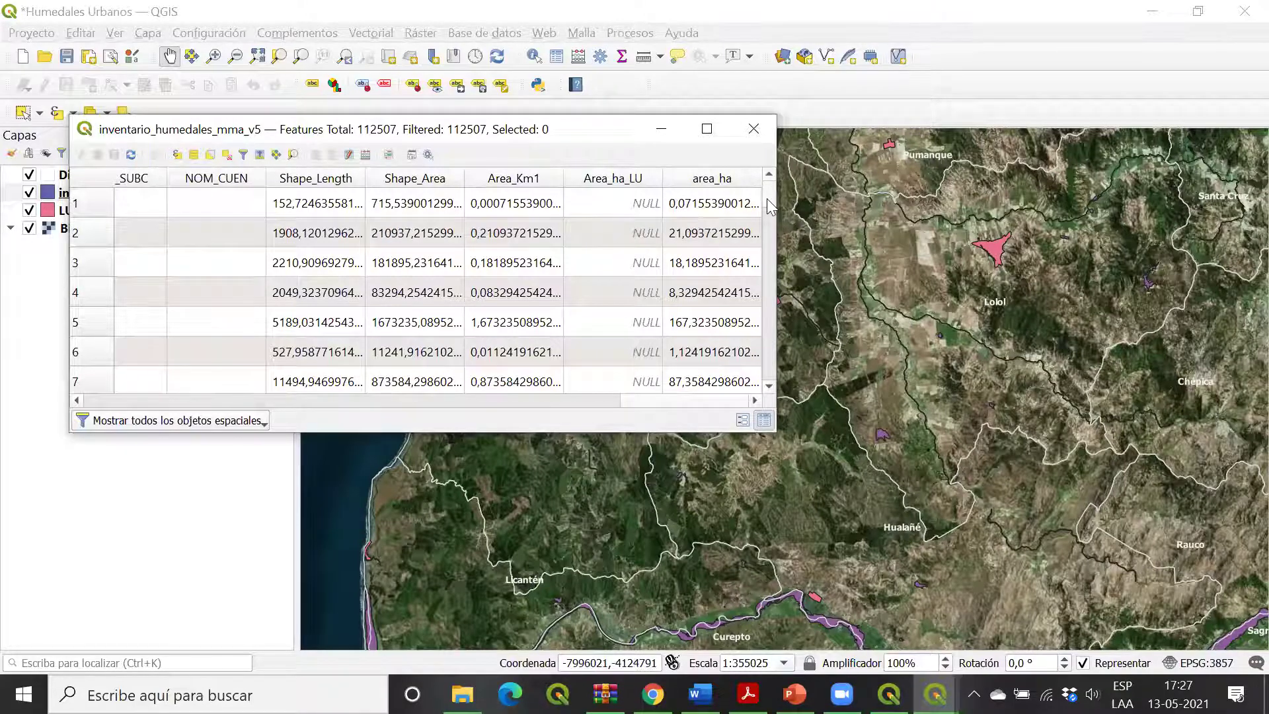
mouse_move(766, 196)
left_mouse_down()
mouse_move(767, 218)
mouse_move(780, 175)
left_mouse_up()
Step: Review the first wetland record field by field, from Shape_Area back to the initial object ID columns
left_click(420, 202)
key("Left")
key("Left")
key("Left")
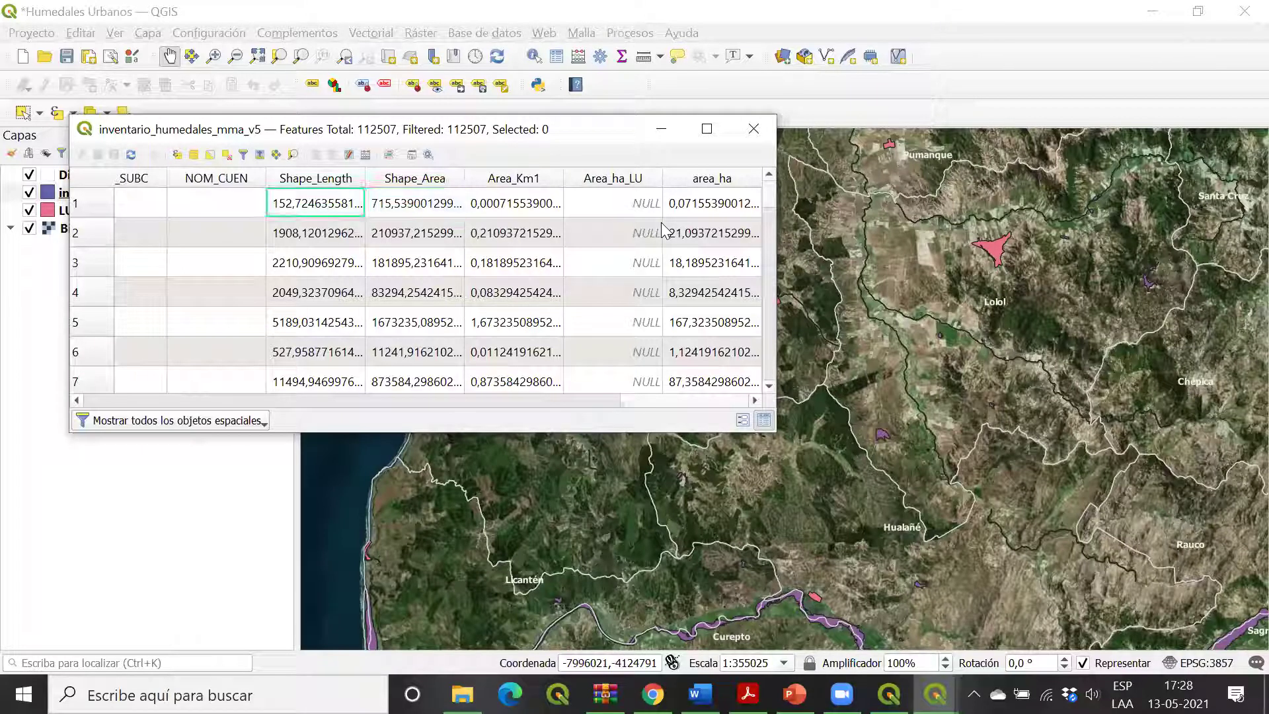
key("Left")
key("Left")
key("Left")
key("Left")
key("Left")
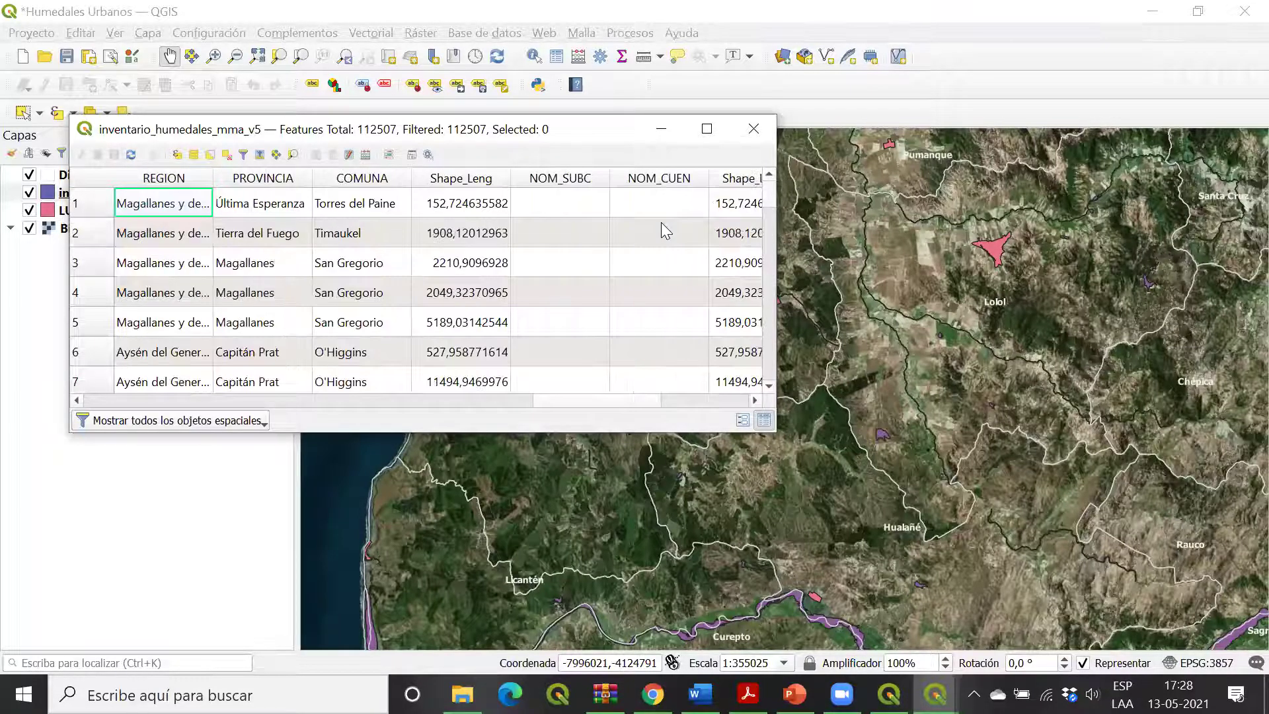
key("Left")
key("Left")
key("Left")
key("Left")
key("Left")
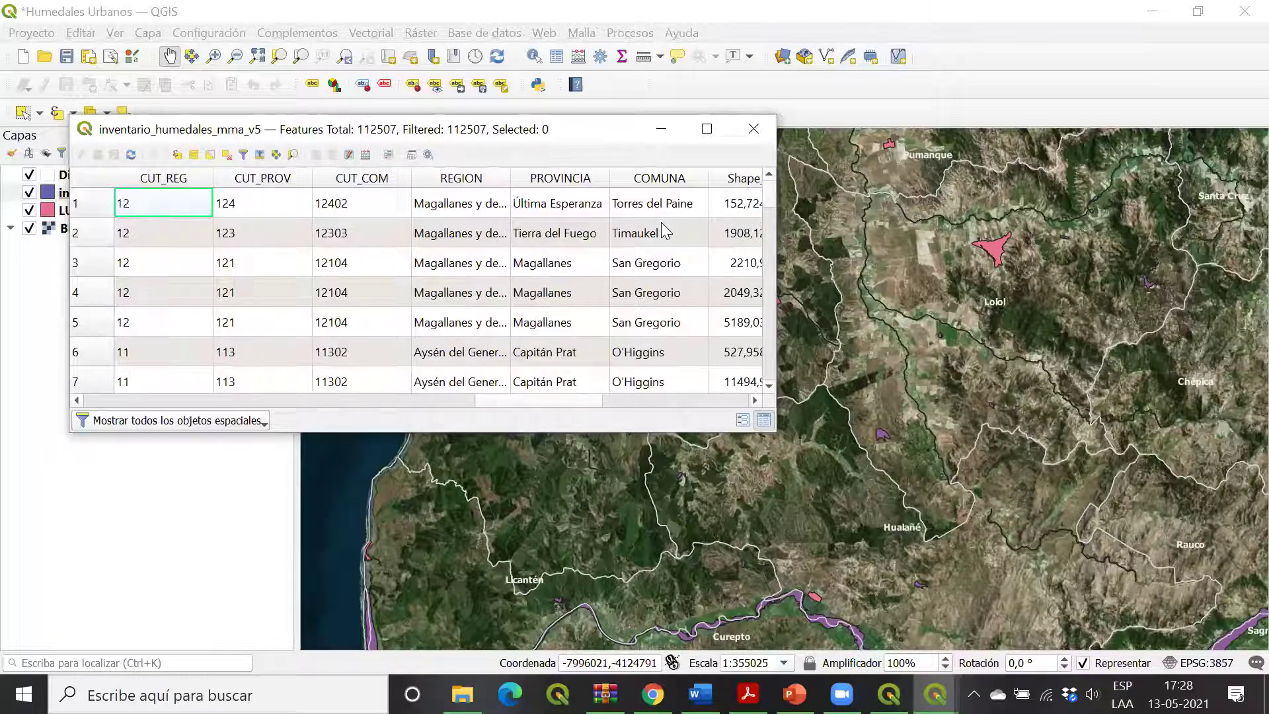
key("Left")
key("Left")
key("Left")
key("Left")
key("Left")
key("Left")
key("Left")
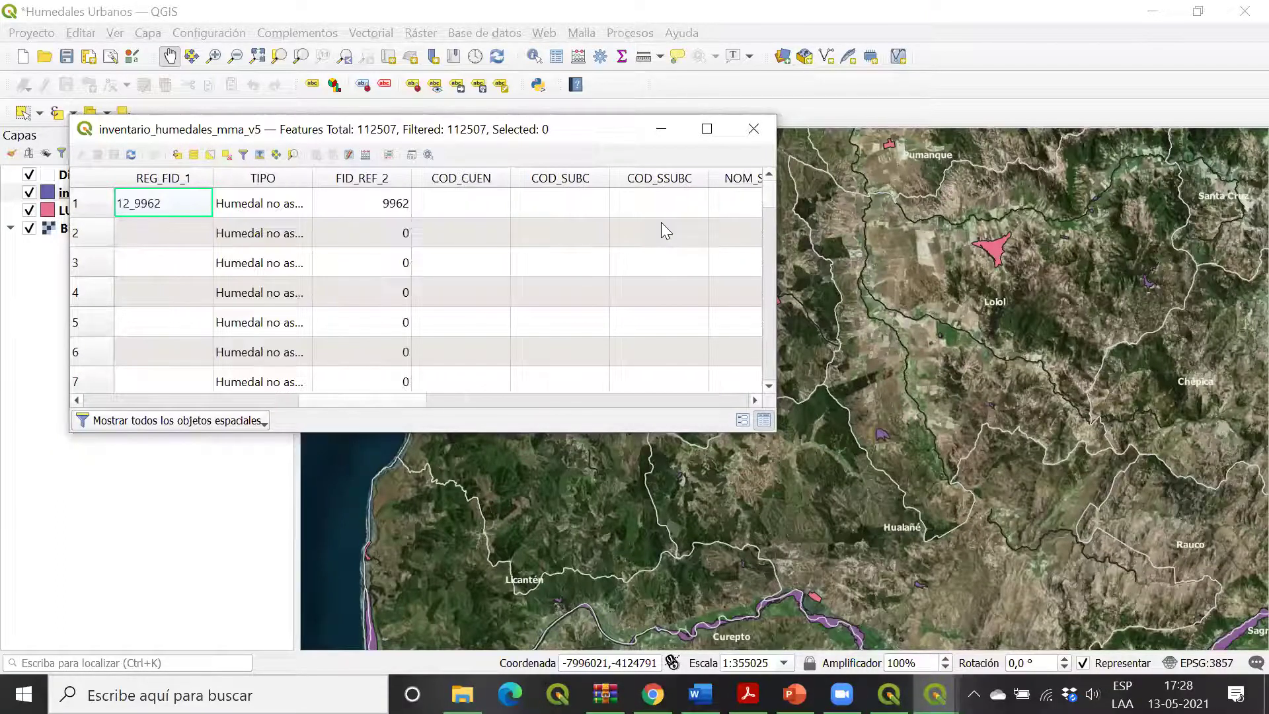
key("Left")
key("Left")
key("Left")
key("Left")
key("Left")
key("Left")
key("Left")
key("Left")
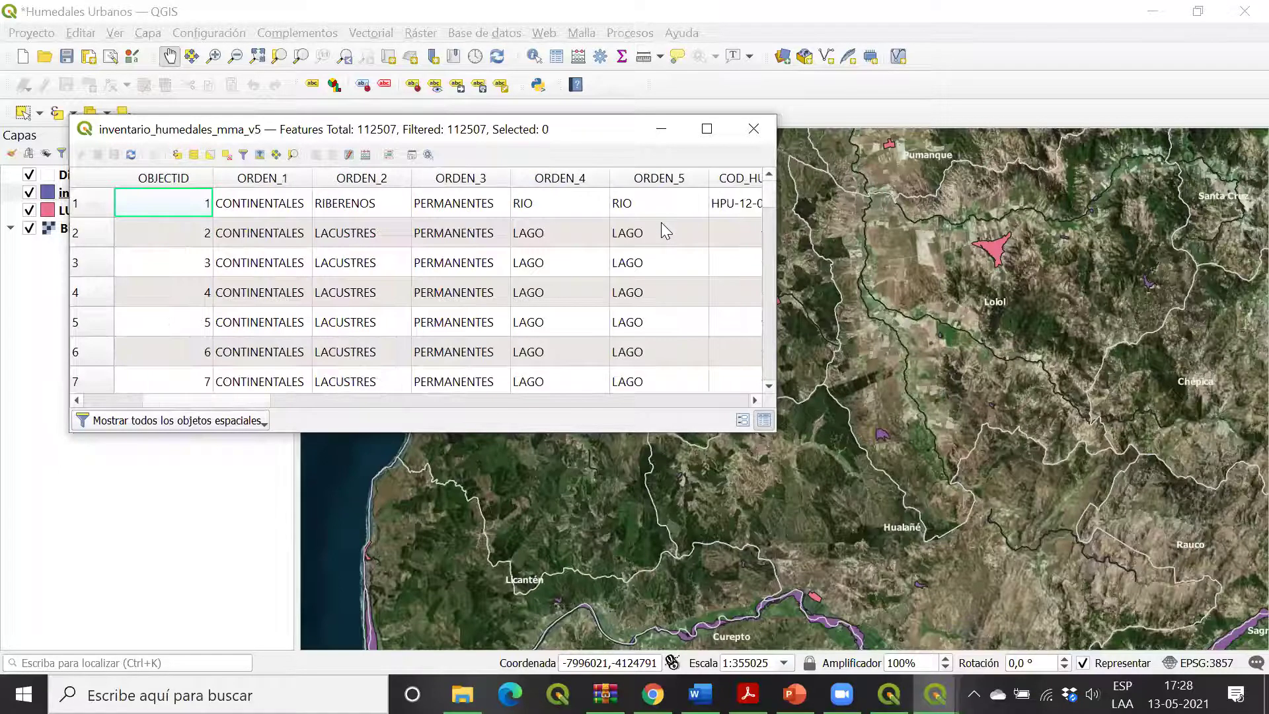
key("Left")
key("Left")
Step: Move forward through the first record's ORDEN classification fields to NOM_HUMEDA and widen that column
key("Right")
key("Right")
key("Right")
key("Right")
key("Right")
key("Right")
key("Right")
key("Right")
key("Right")
key("Right")
key("Right")
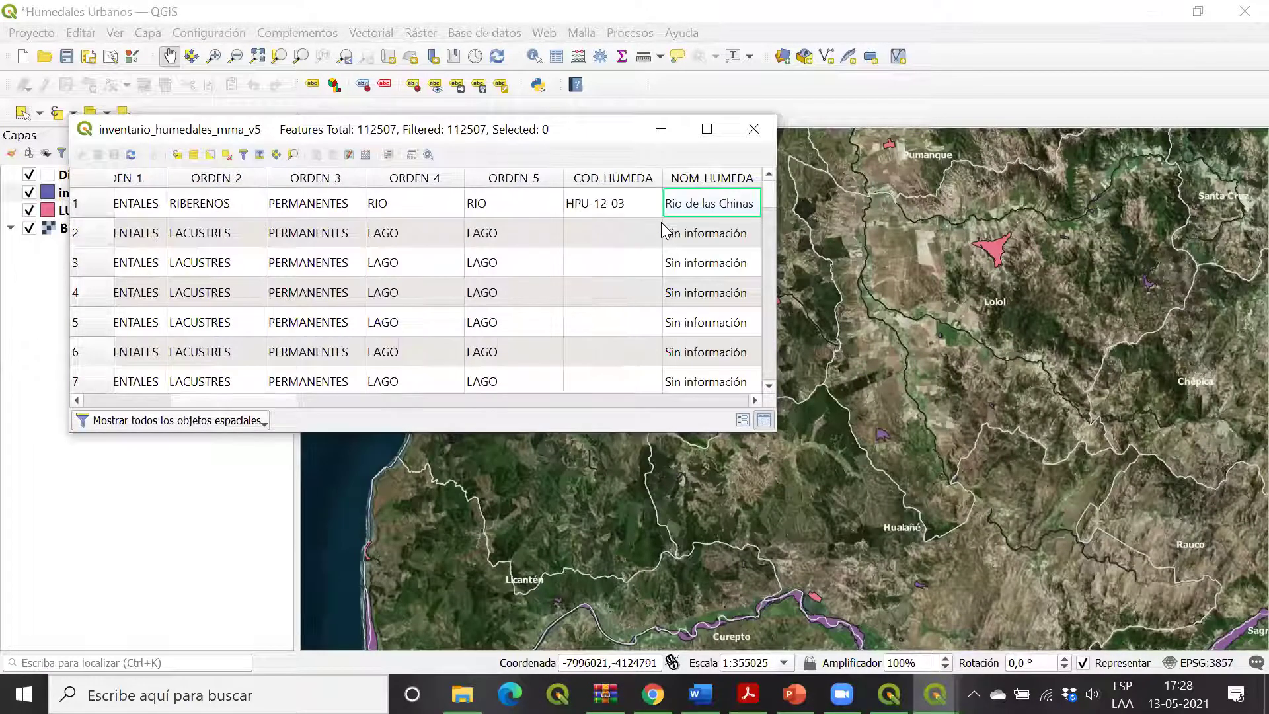
key("Left")
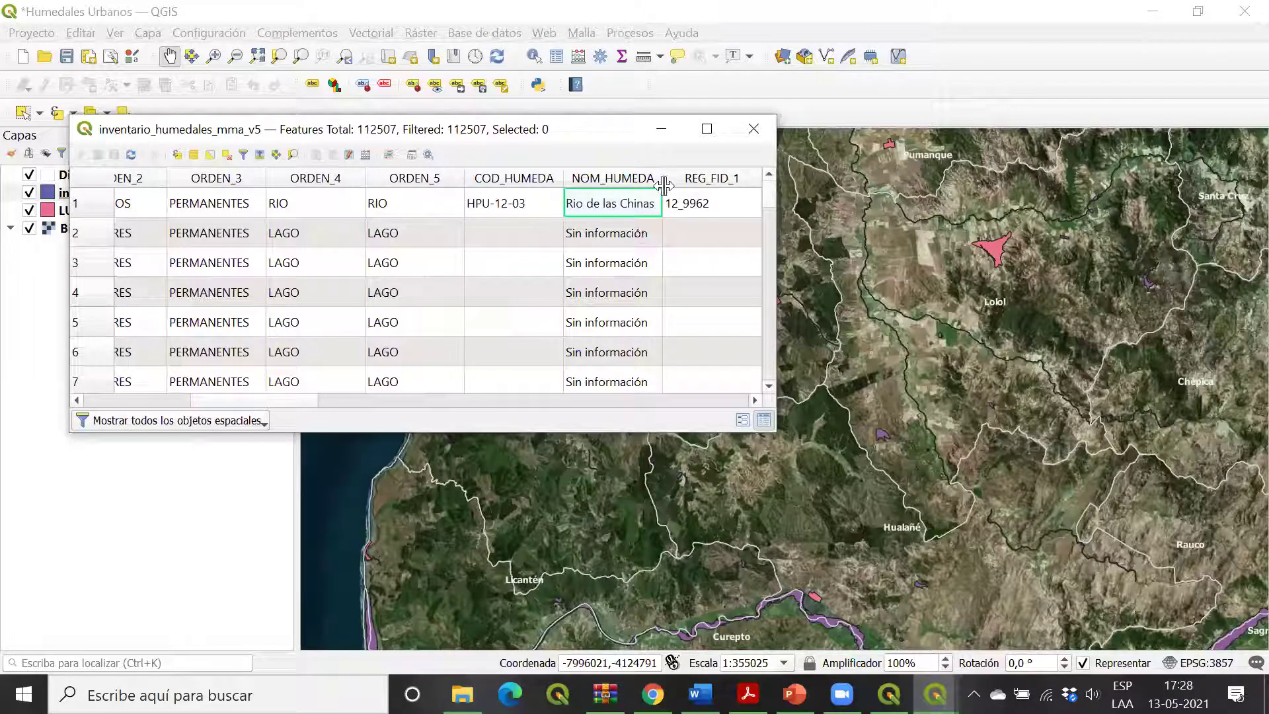
left_click_drag(663, 180, 706, 188)
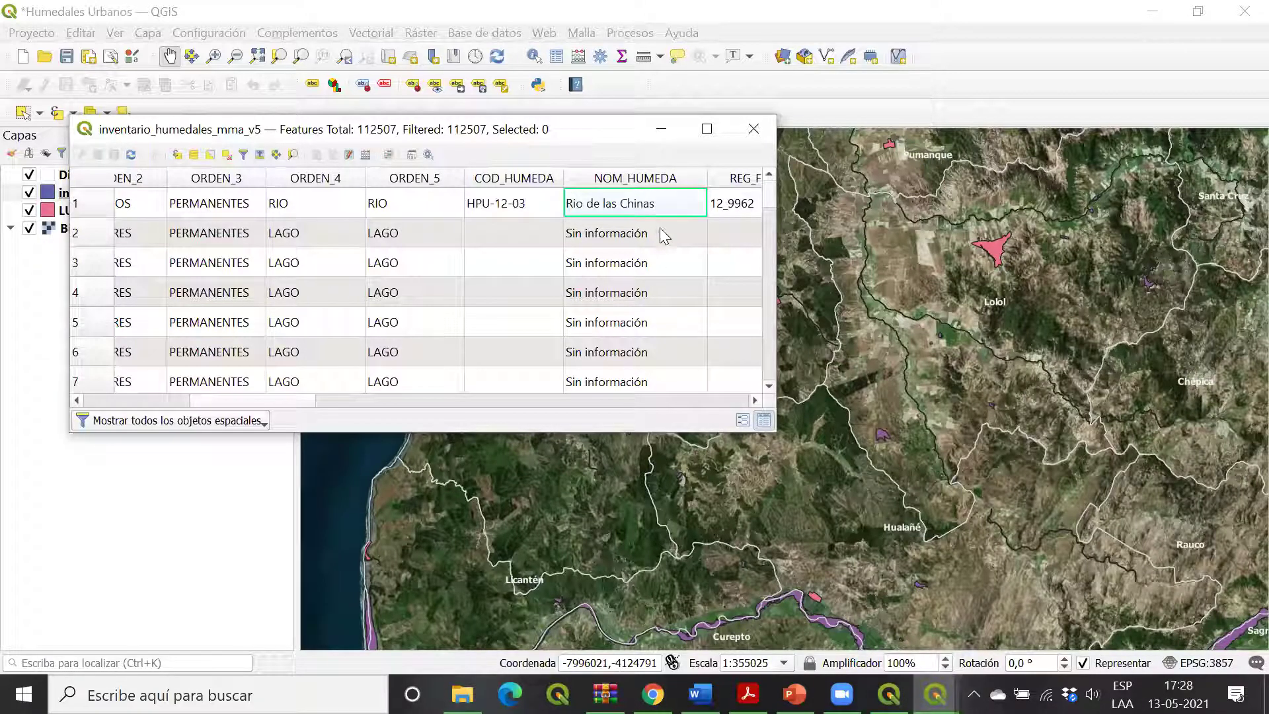
Step: Browse further columns and records of the wetland table, select record 74572 and zoom the map to its polygon
mouse_move(772, 211)
left_mouse_down()
mouse_move(770, 318)
mouse_move(769, 187)
left_mouse_up()
left_click_drag(214, 401, 397, 400)
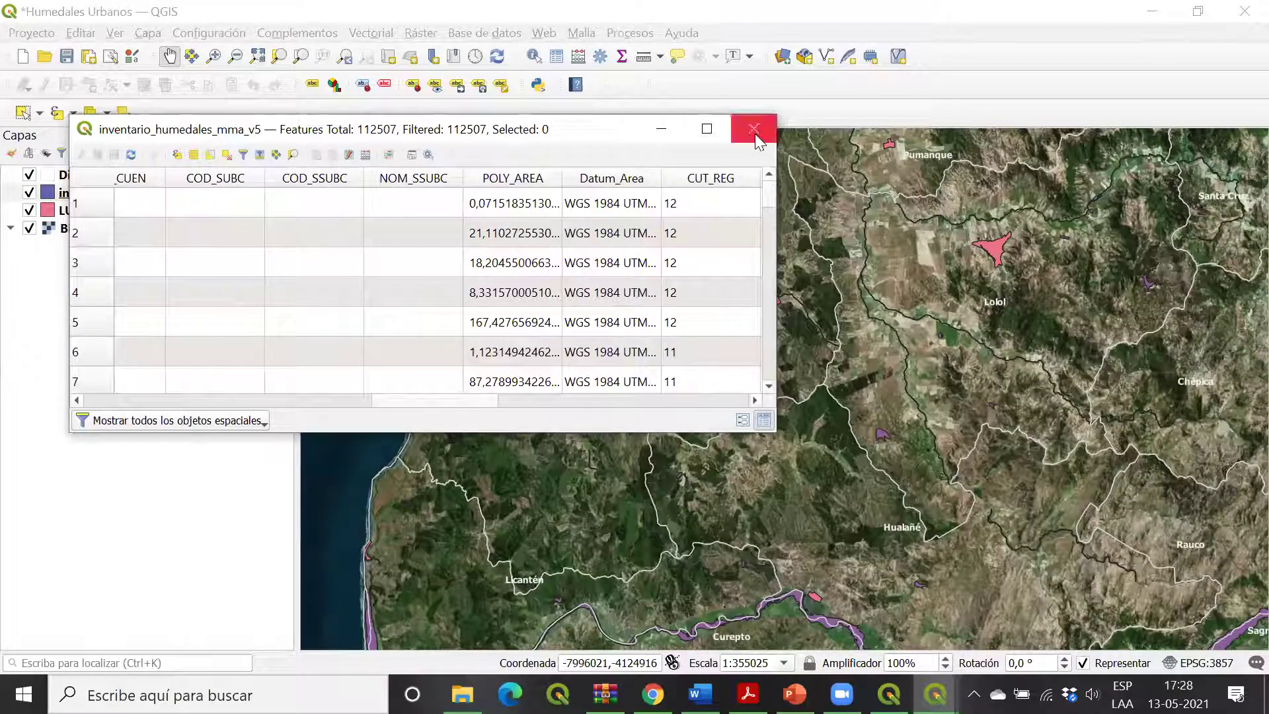
left_click(624, 265)
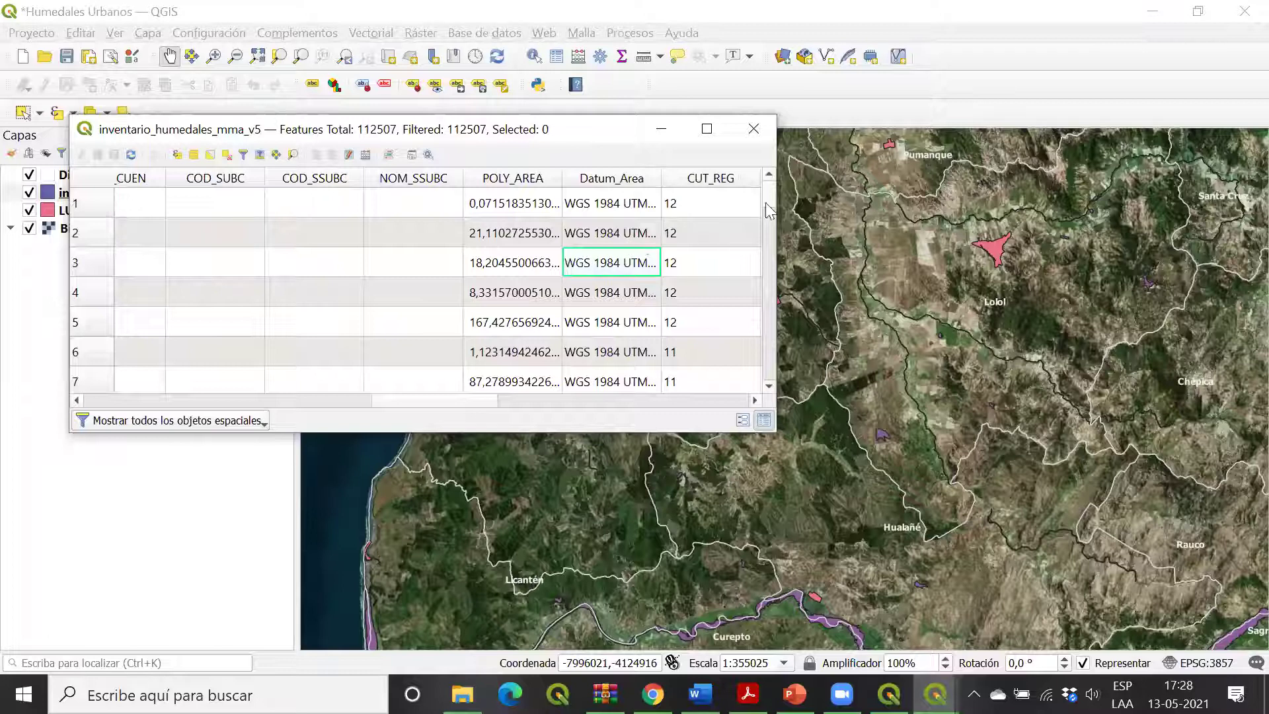
left_click_drag(771, 212, 769, 313)
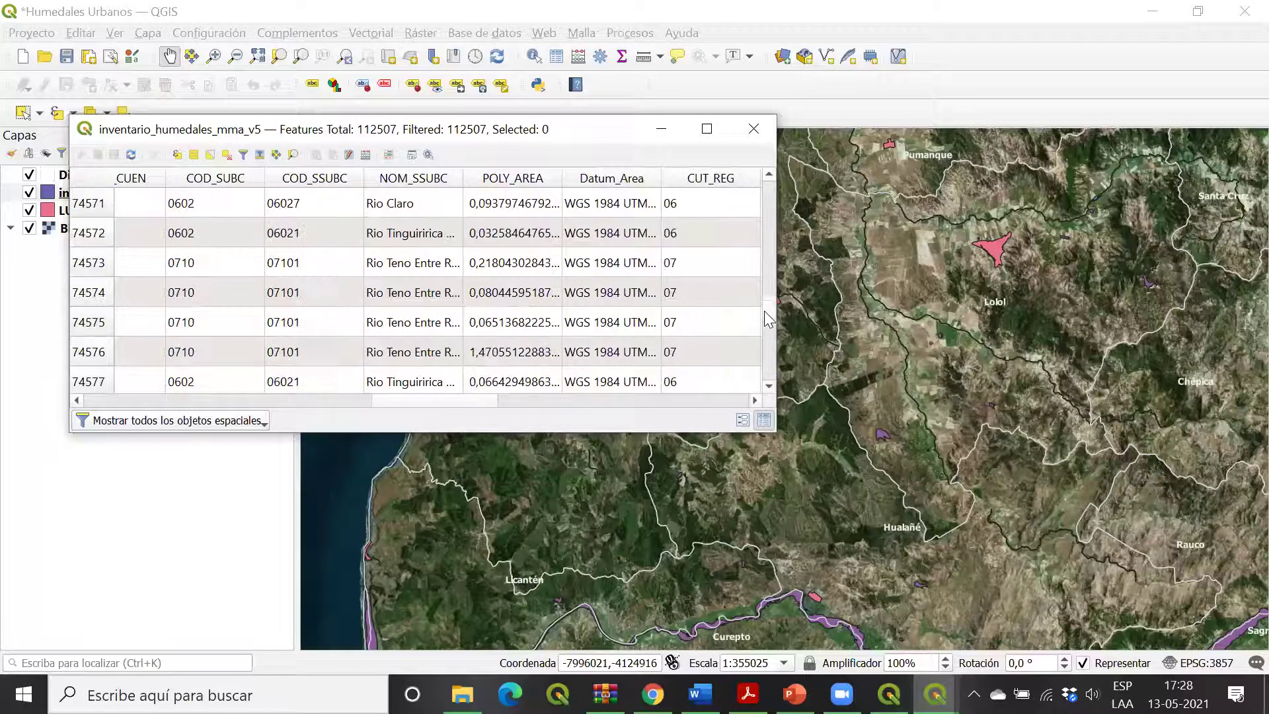
left_click(102, 237)
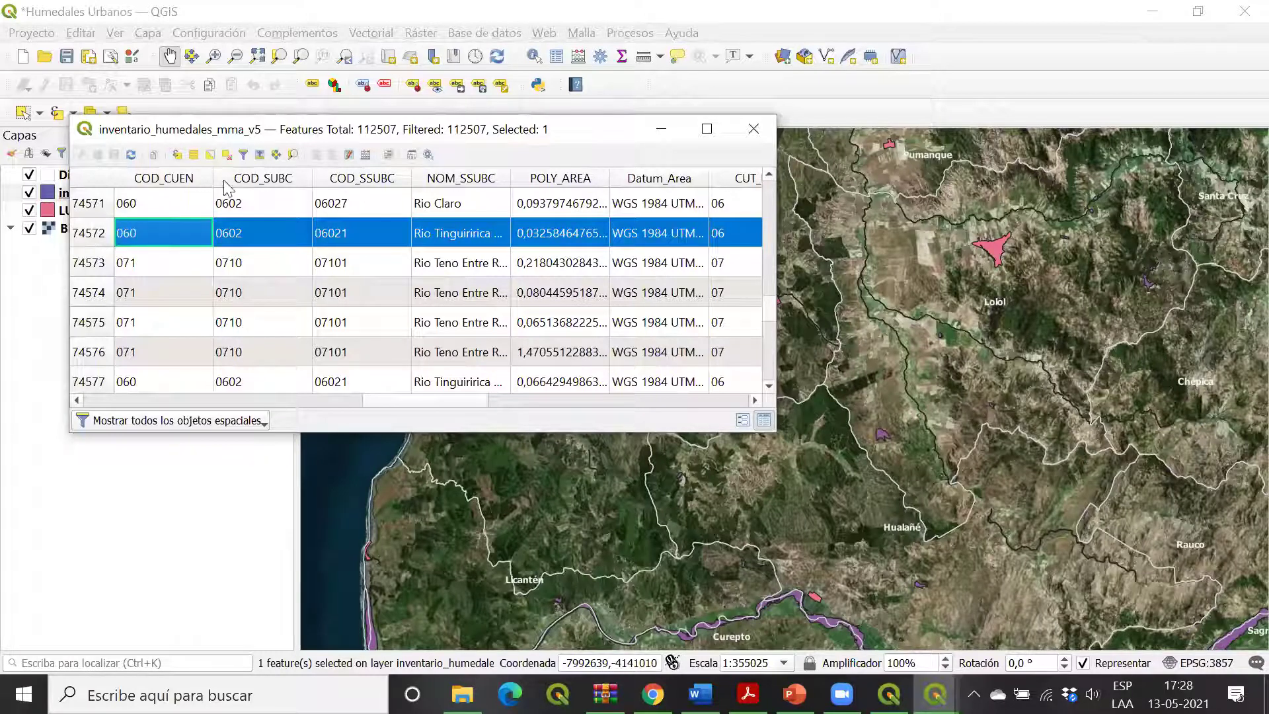
left_click_drag(463, 131, 316, 177)
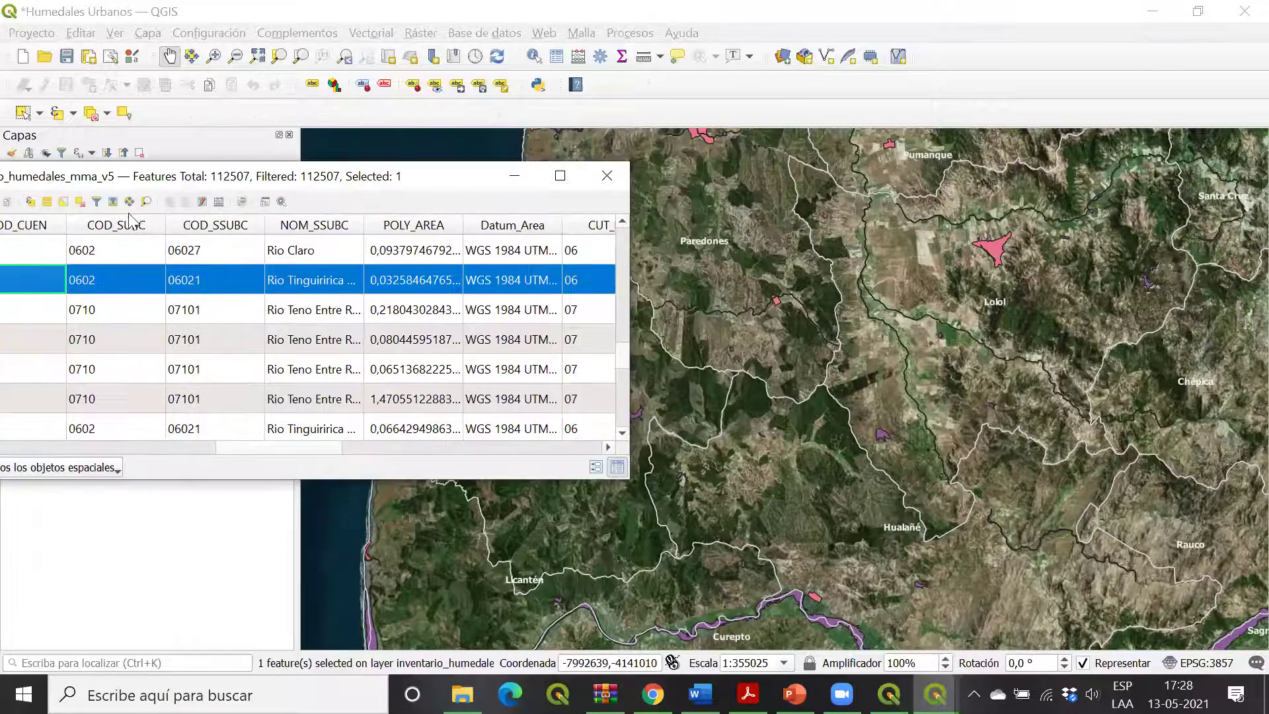
left_click(146, 201)
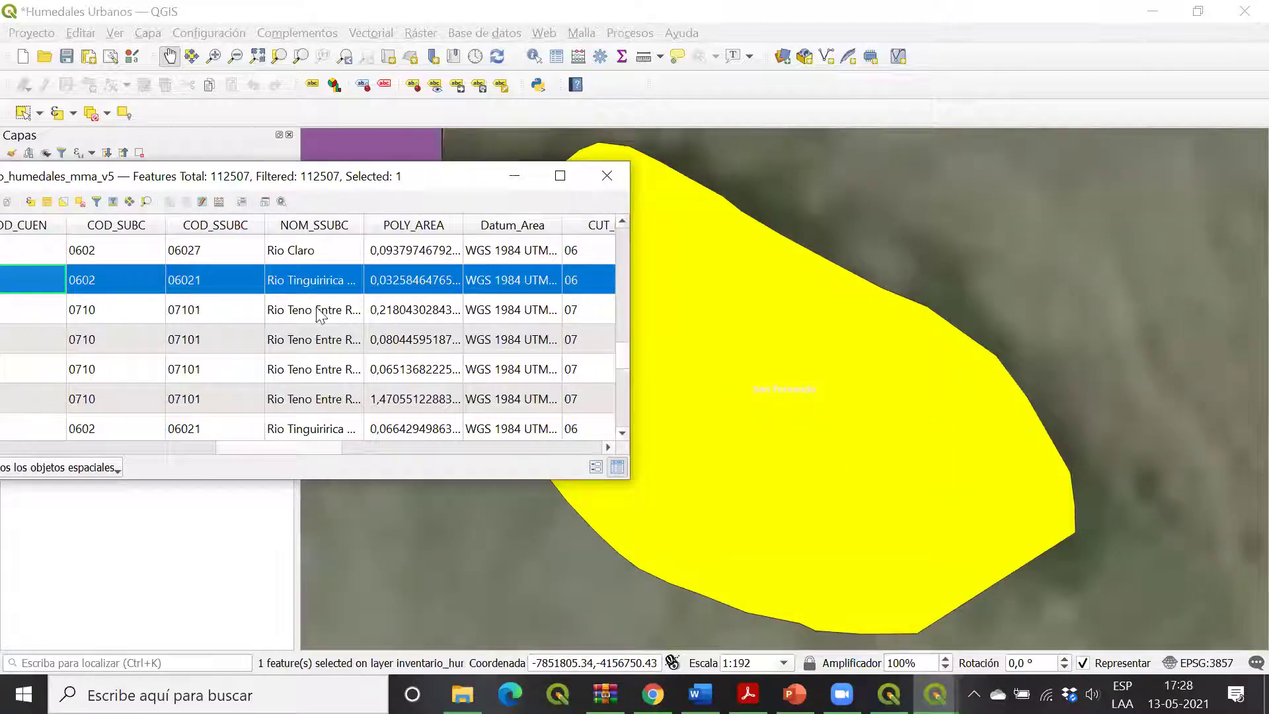
Step: Check the selected wetland's length and area fields and view its polygon among the surrounding wetlands
left_click_drag(288, 448, 561, 442)
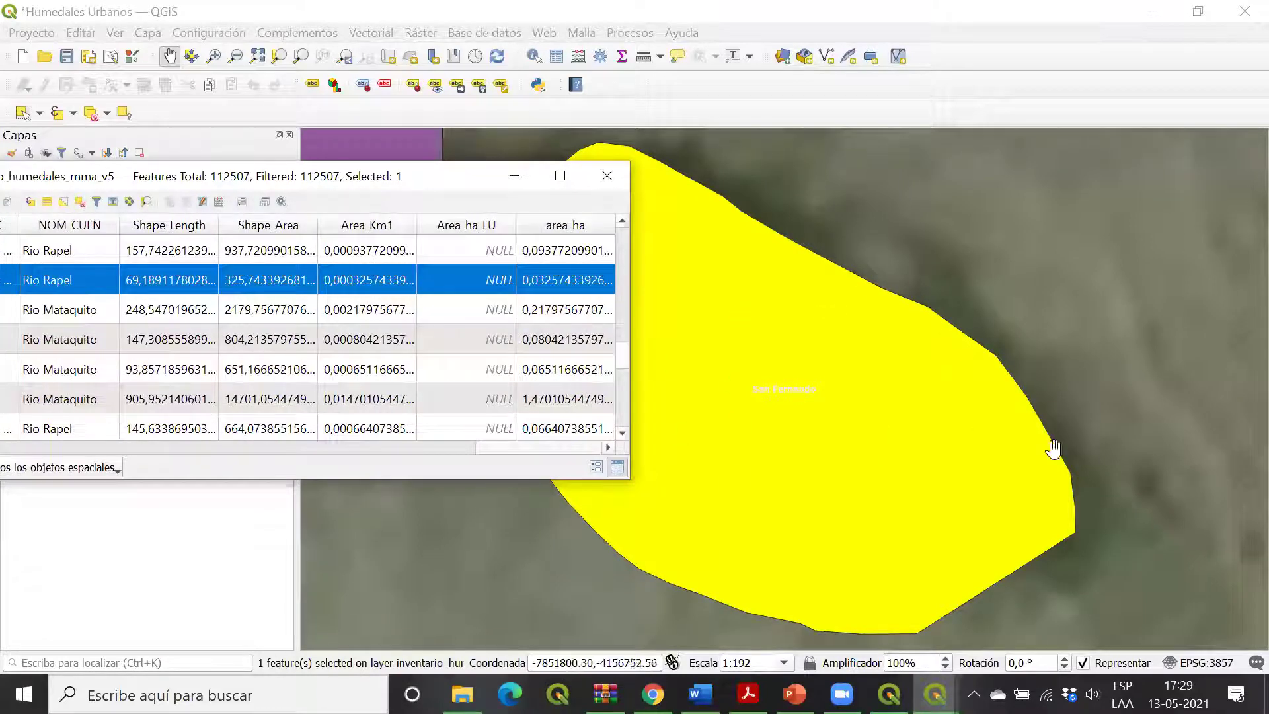
left_click_drag(425, 184, 320, 175)
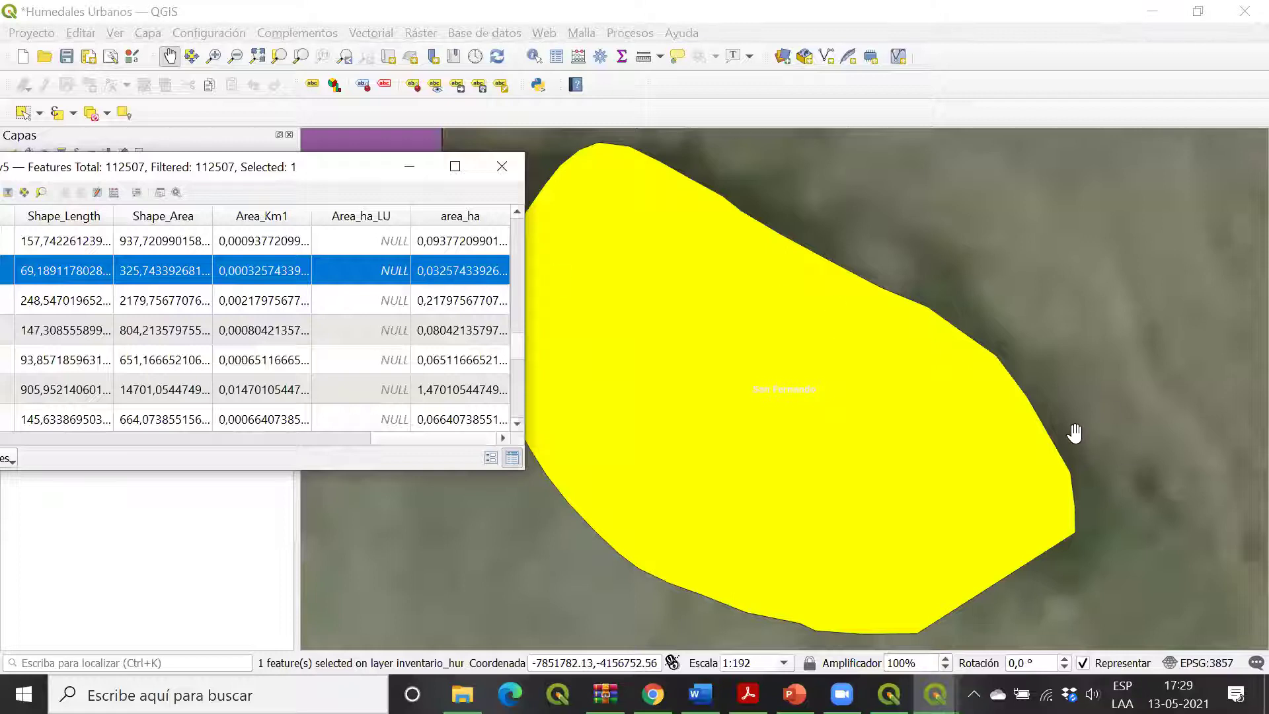
scroll(767, 340, "down", 3)
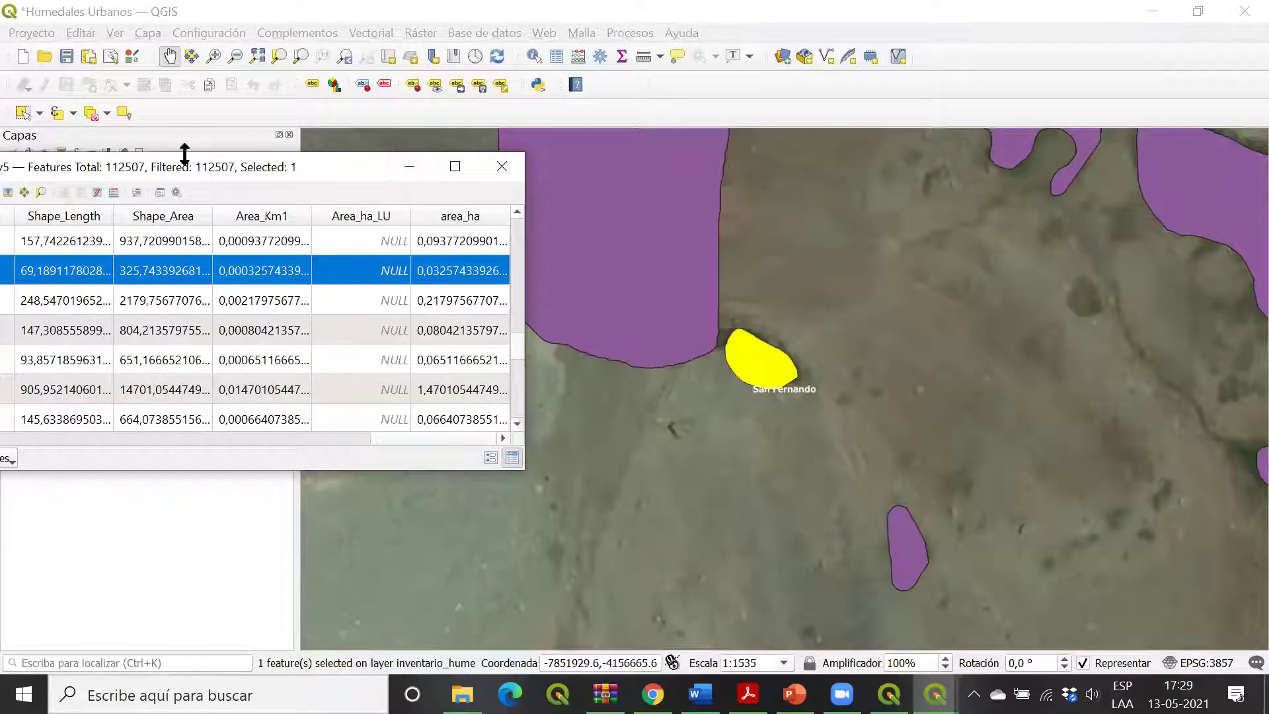
Step: Clear the wetland selection and close the inventory's attribute table
left_click_drag(62, 163, 283, 173)
left_click(196, 208)
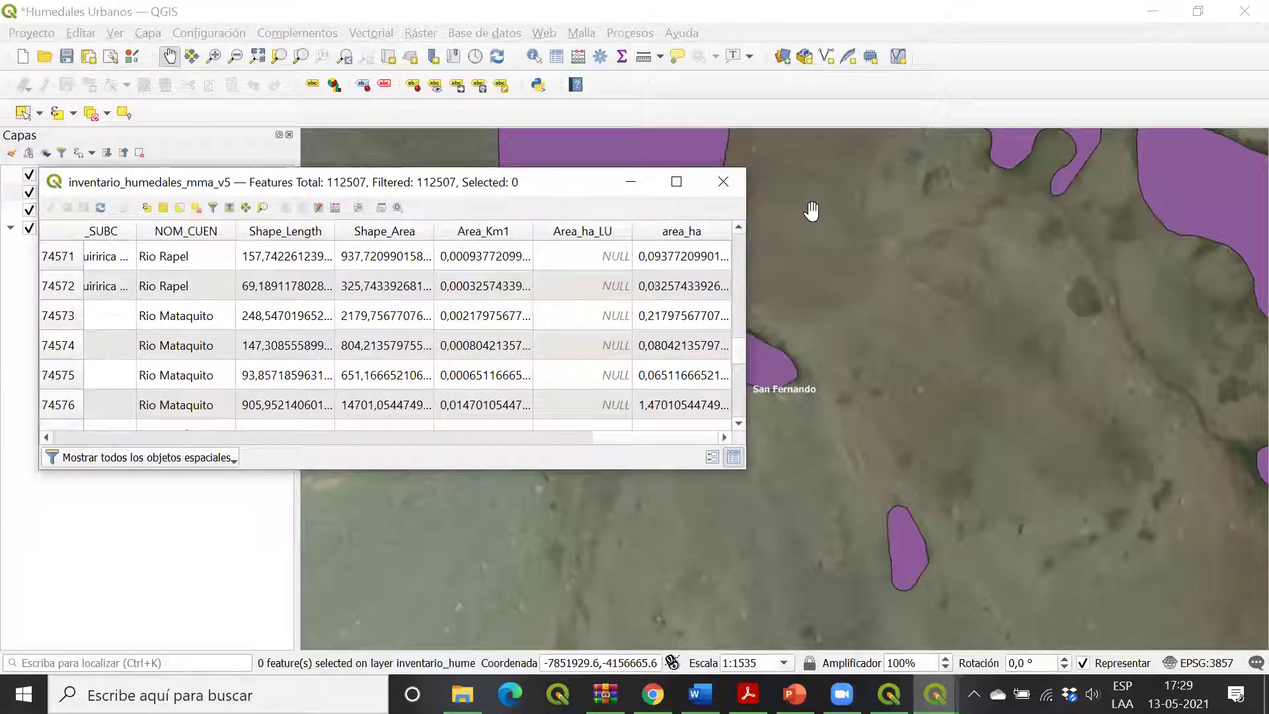
left_click(724, 180)
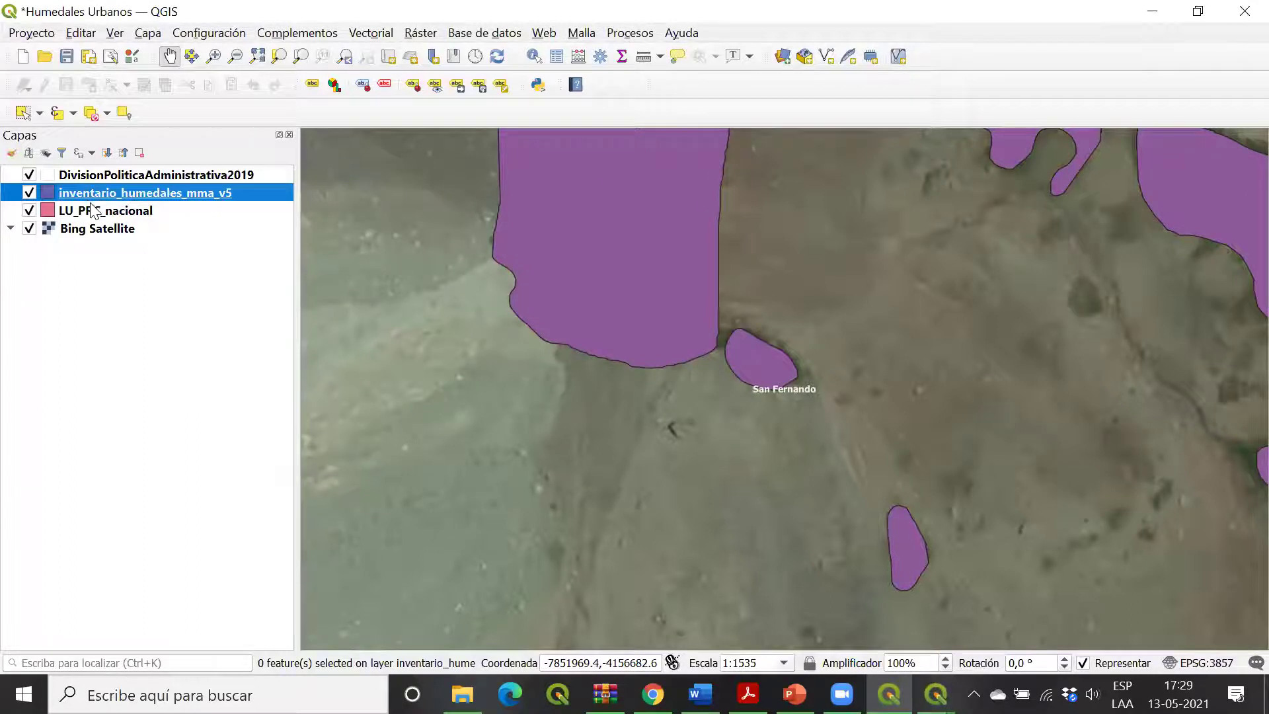
Step: Open the attribute table of the LU_PRC_nacional layer and inspect its INSTRUMENT column
left_click(94, 210)
scroll(621, 438, "down", 3)
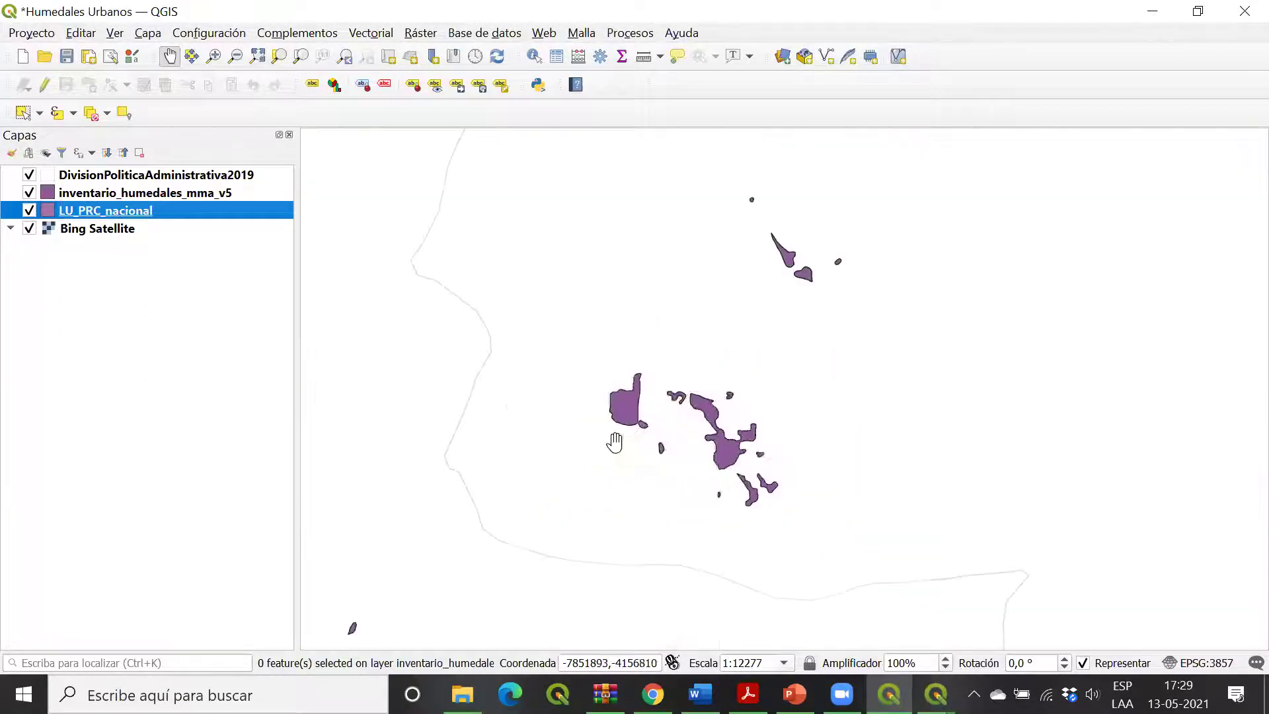
right_click(108, 217)
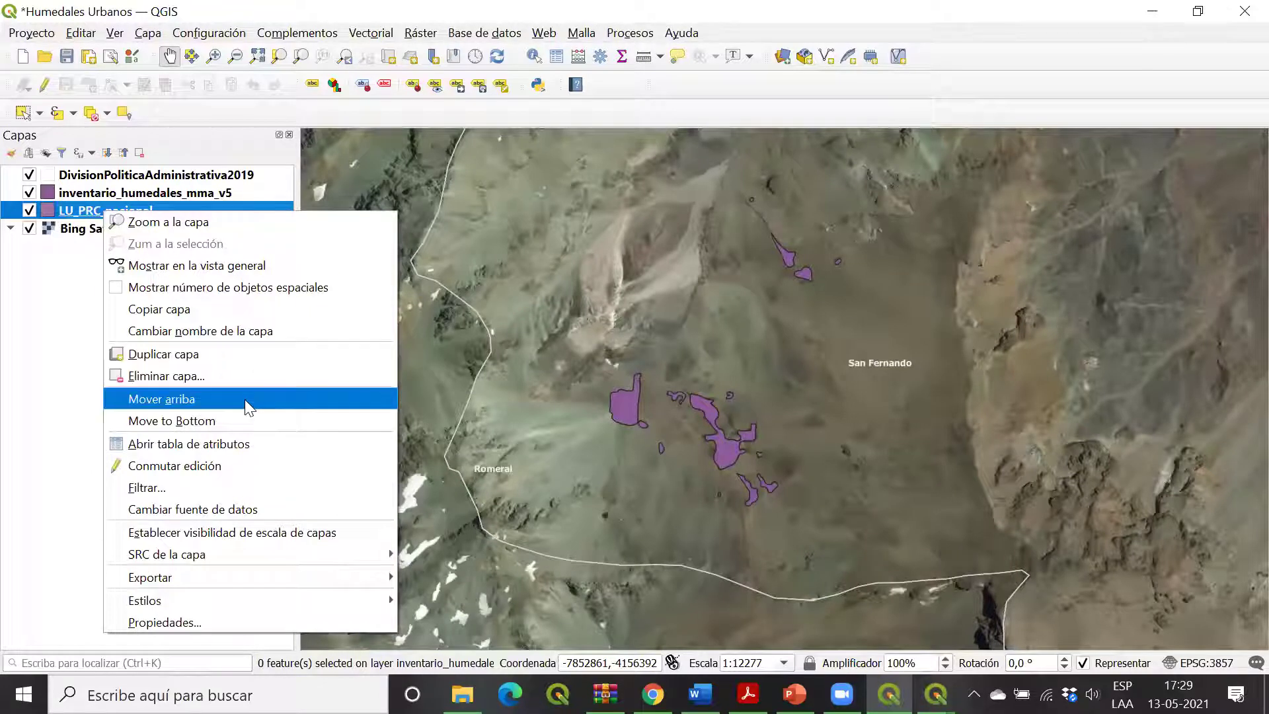
left_click(243, 443)
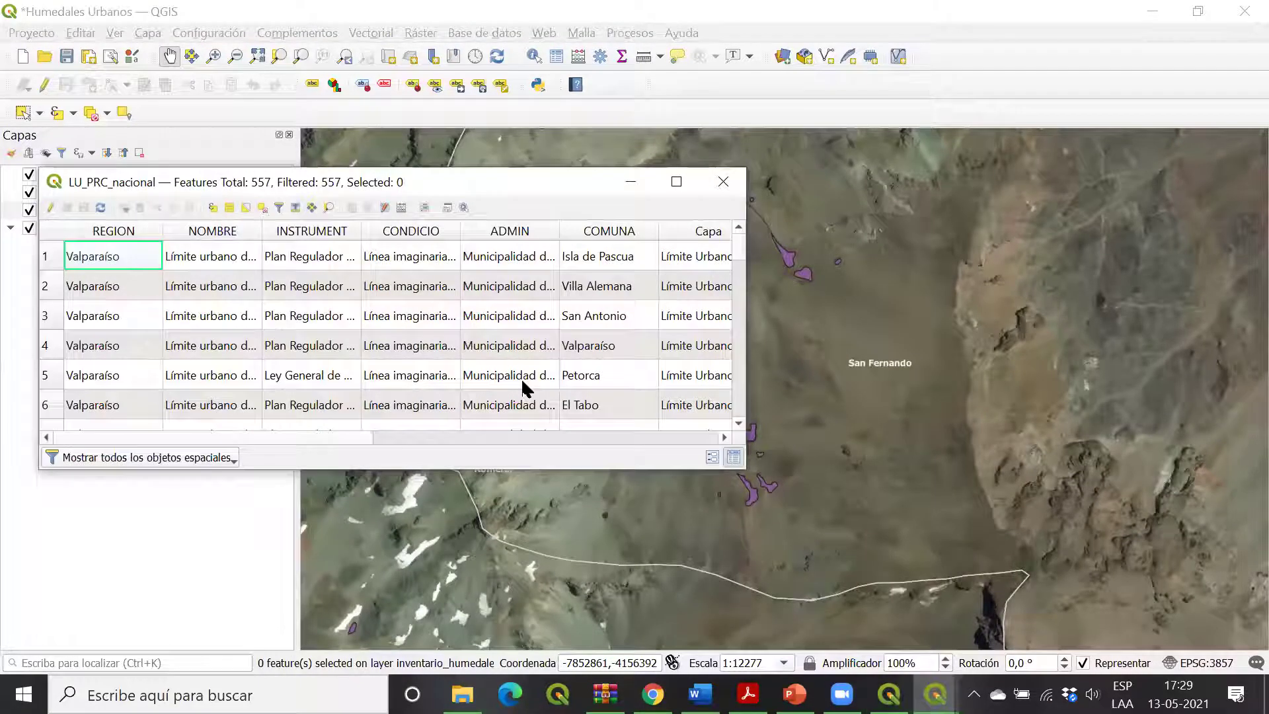
left_click(292, 324)
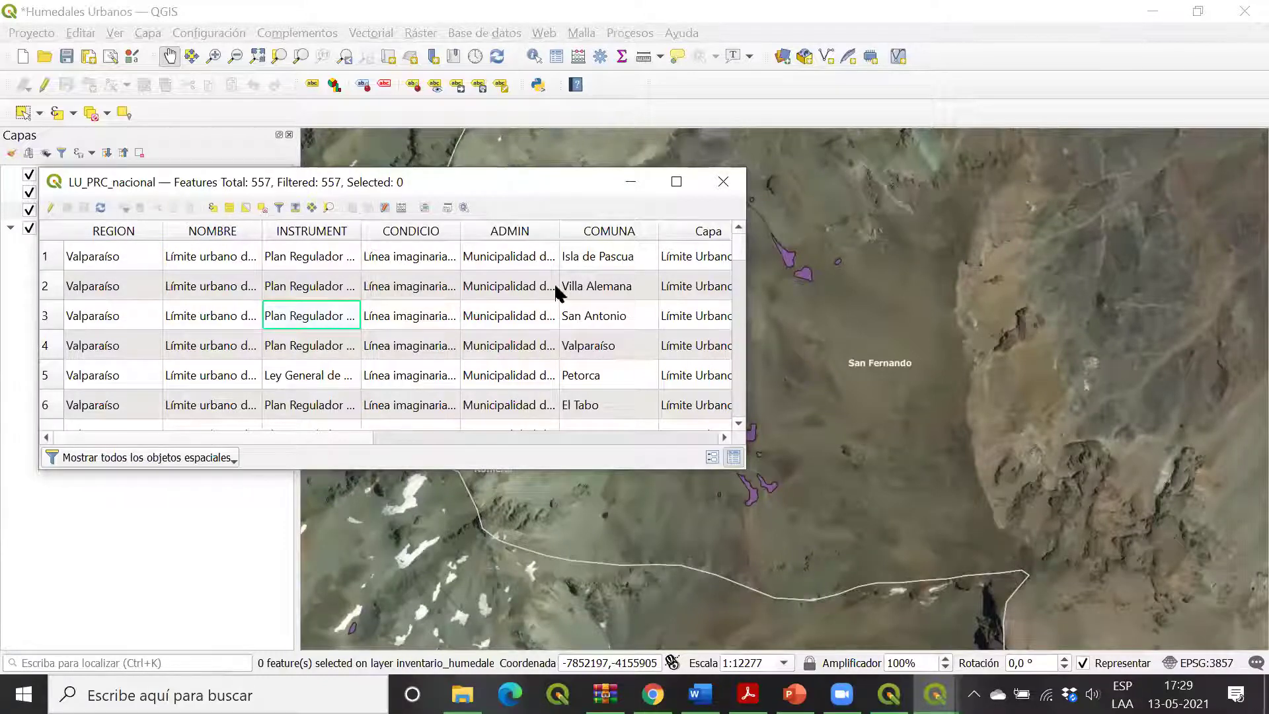
Step: Look through the urban limit records and select the Isla de Pascua record
scroll(562, 297, "down", 4)
scroll(426, 320, "up", 4)
left_click(44, 258)
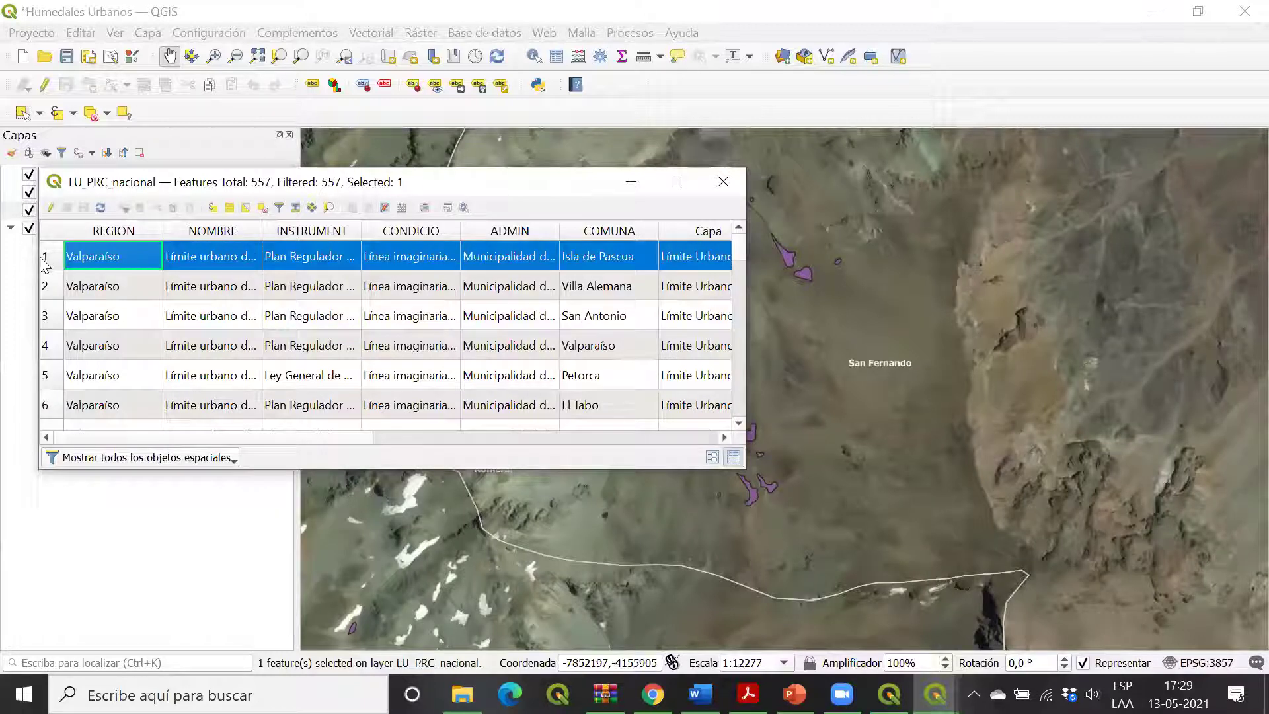
left_click(546, 298)
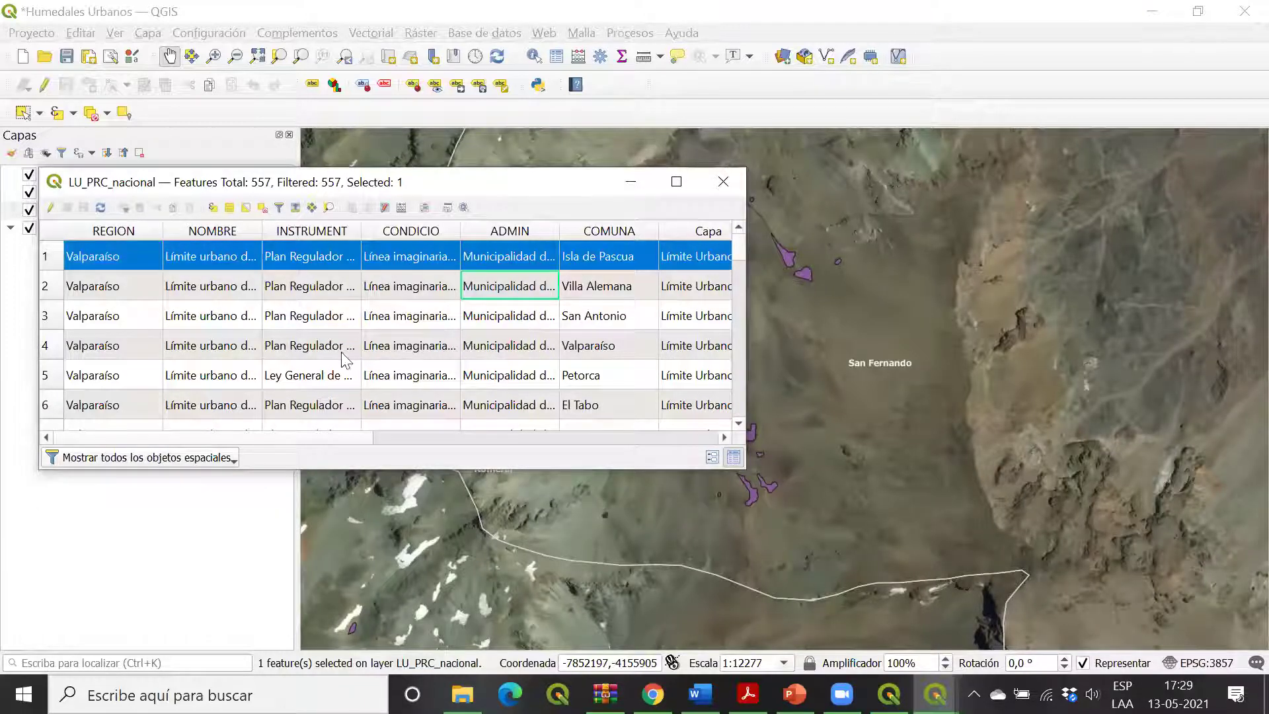
Step: Select the Valparaíso record in the LU_PRC_nacional attribute table and zoom the map to its urban limit
left_click(52, 346)
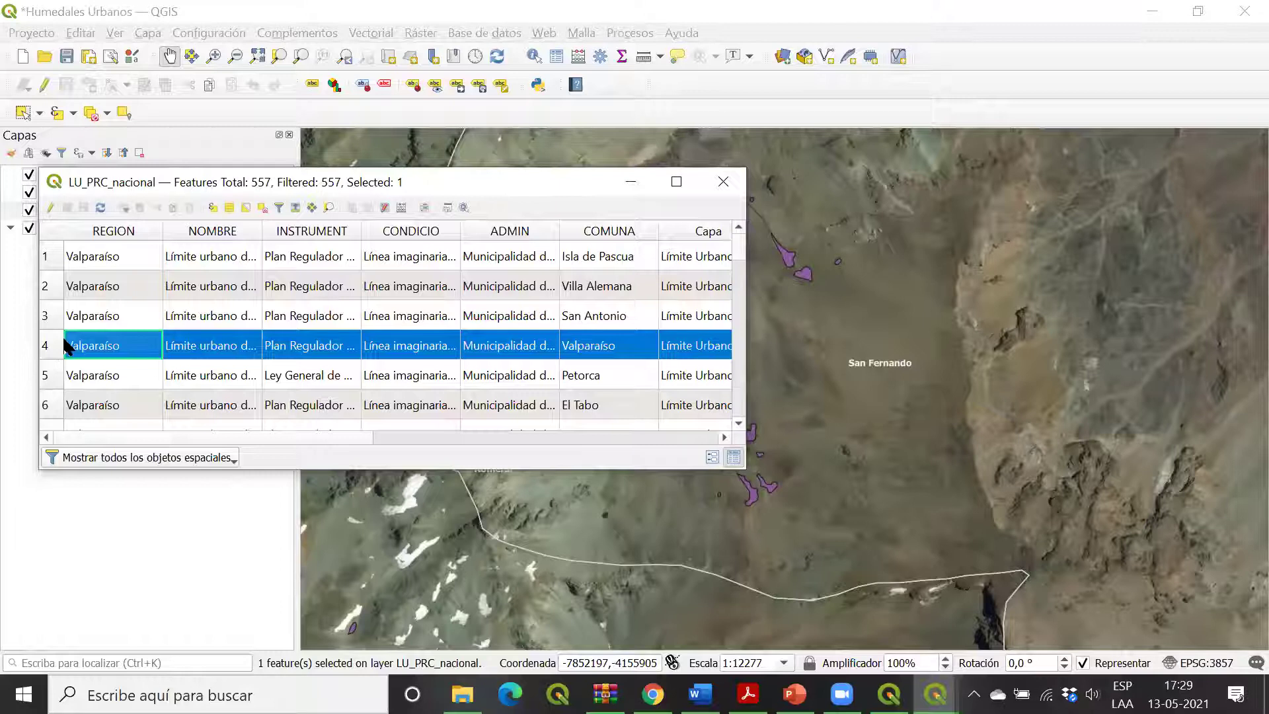
left_click(327, 208)
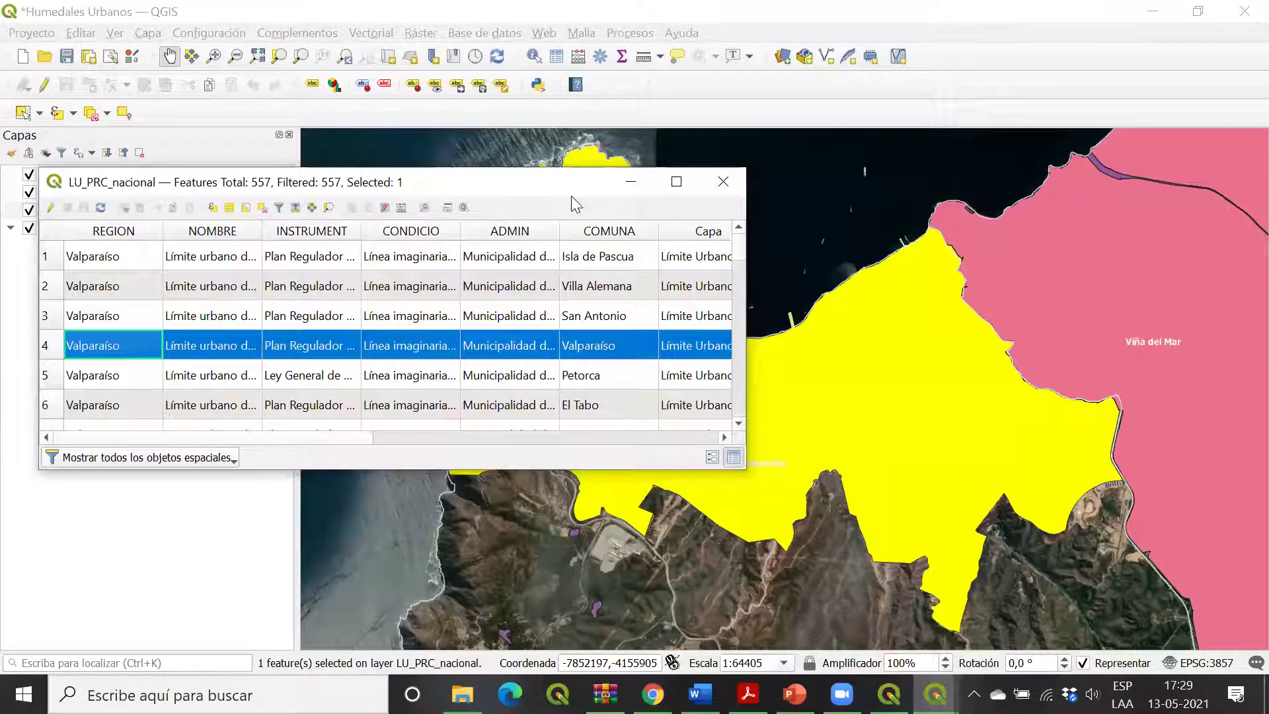
left_click_drag(571, 185, 327, 185)
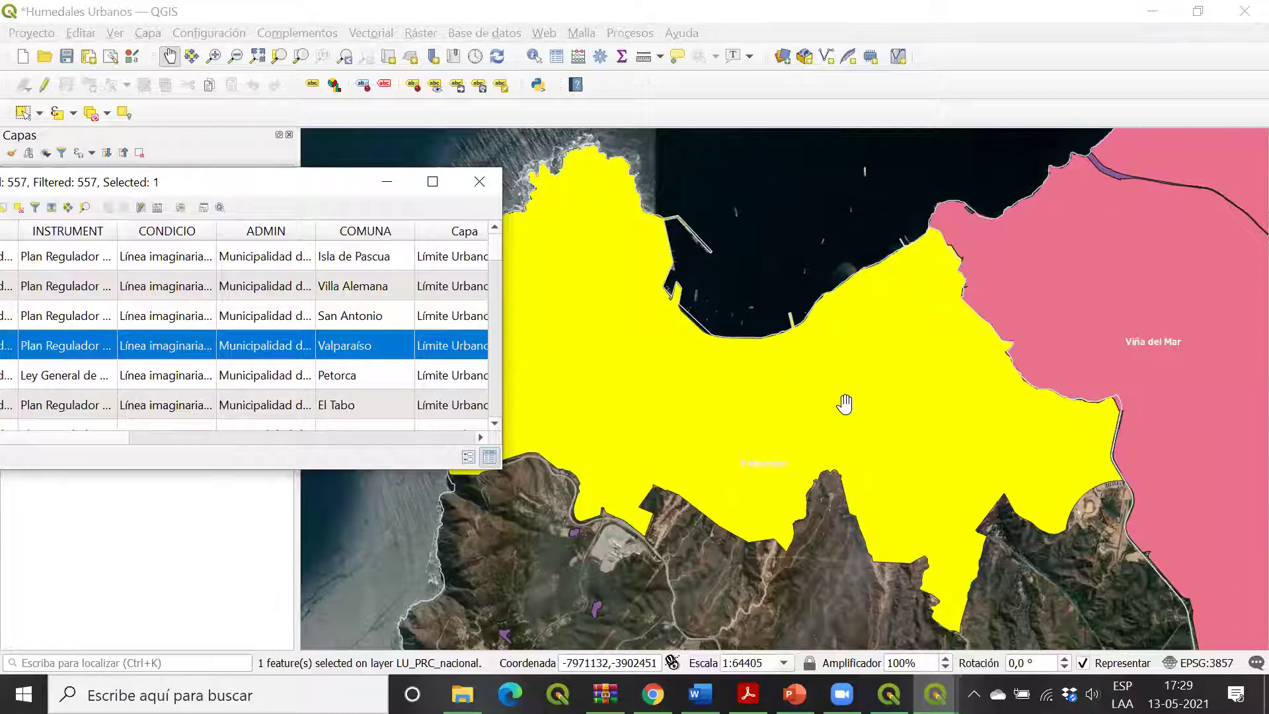
Step: Examine the urban limits around Valparaíso, Viña del Mar and Quilpué on the map and clear the Valparaíso selection
scroll(833, 423, "down", 3)
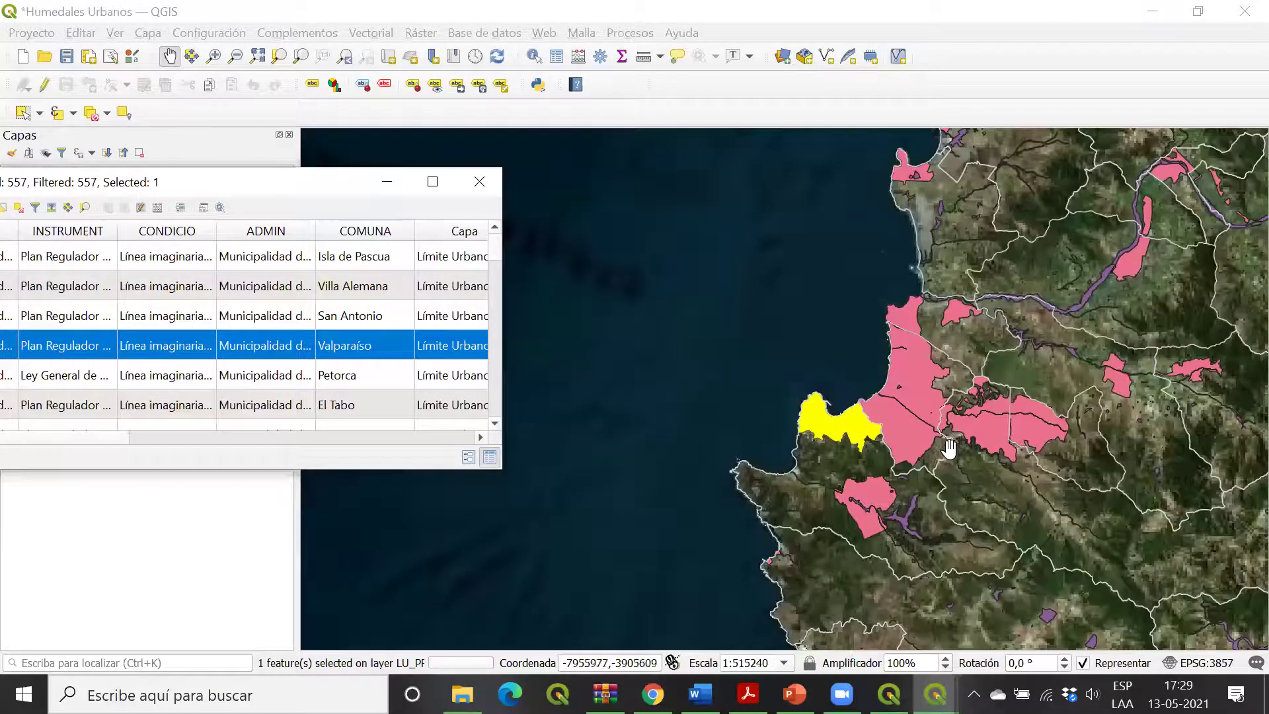
left_click_drag(914, 410, 641, 310)
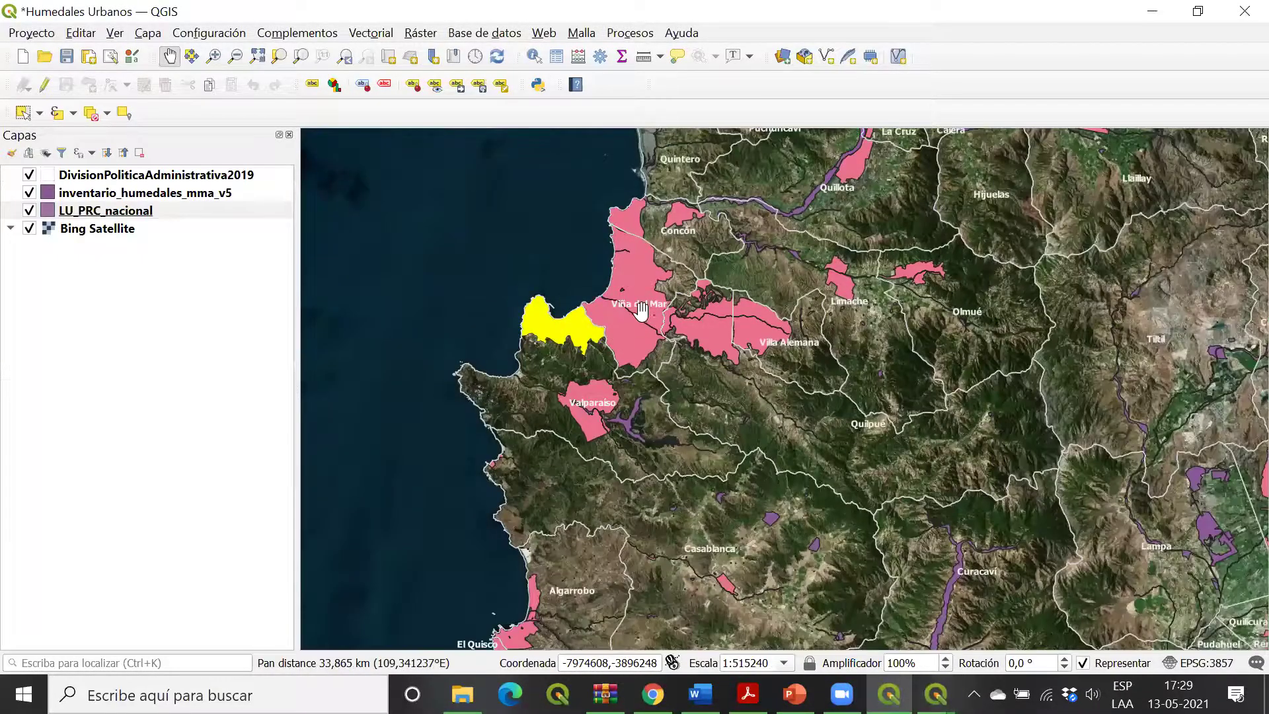
scroll(539, 385, "up", 3)
left_click_drag(617, 253, 606, 482)
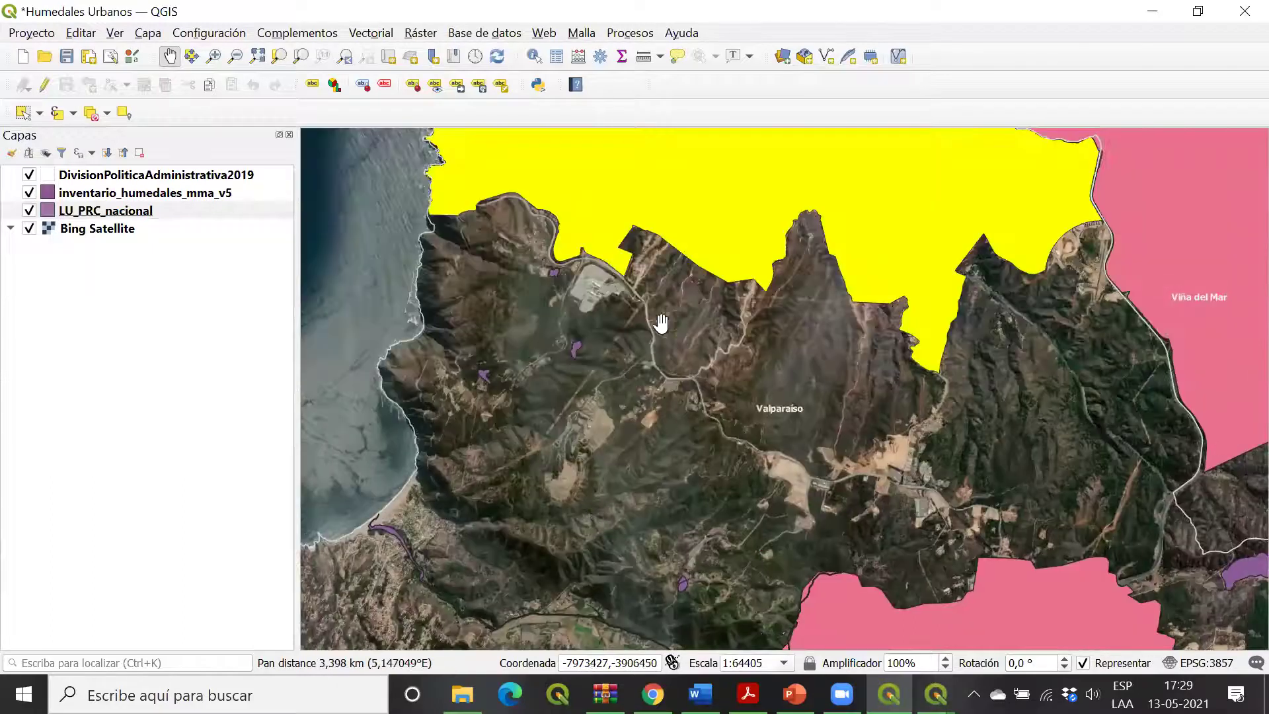
left_click_drag(660, 324, 496, 582)
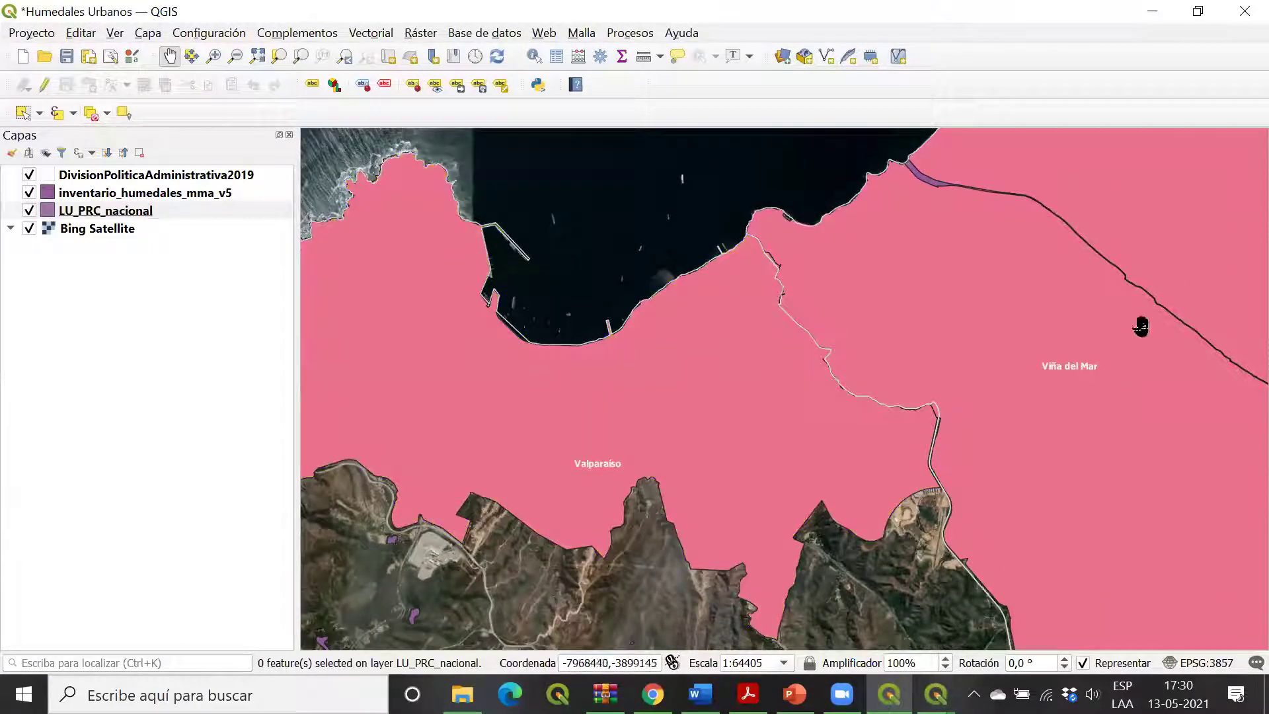
scroll(821, 359, "down", 3)
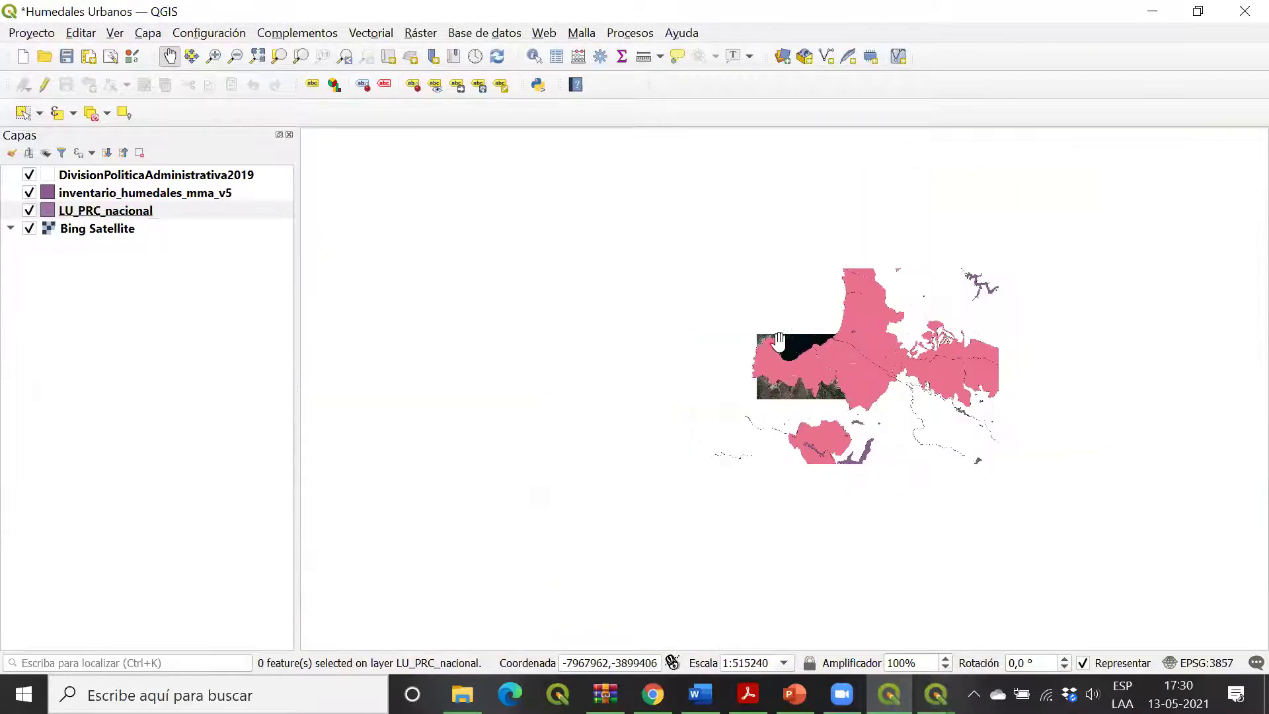
left_click_drag(665, 297, 436, 342)
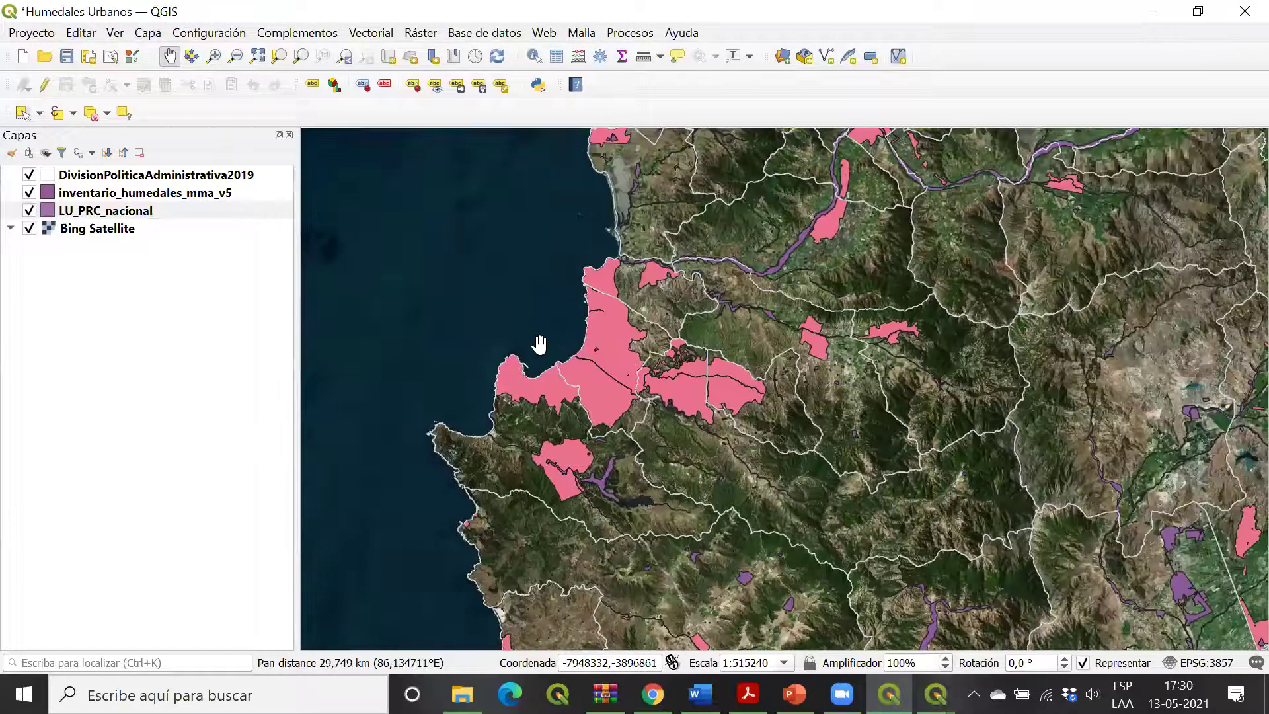
scroll(447, 341, "up", 2)
left_click_drag(873, 394, 544, 376)
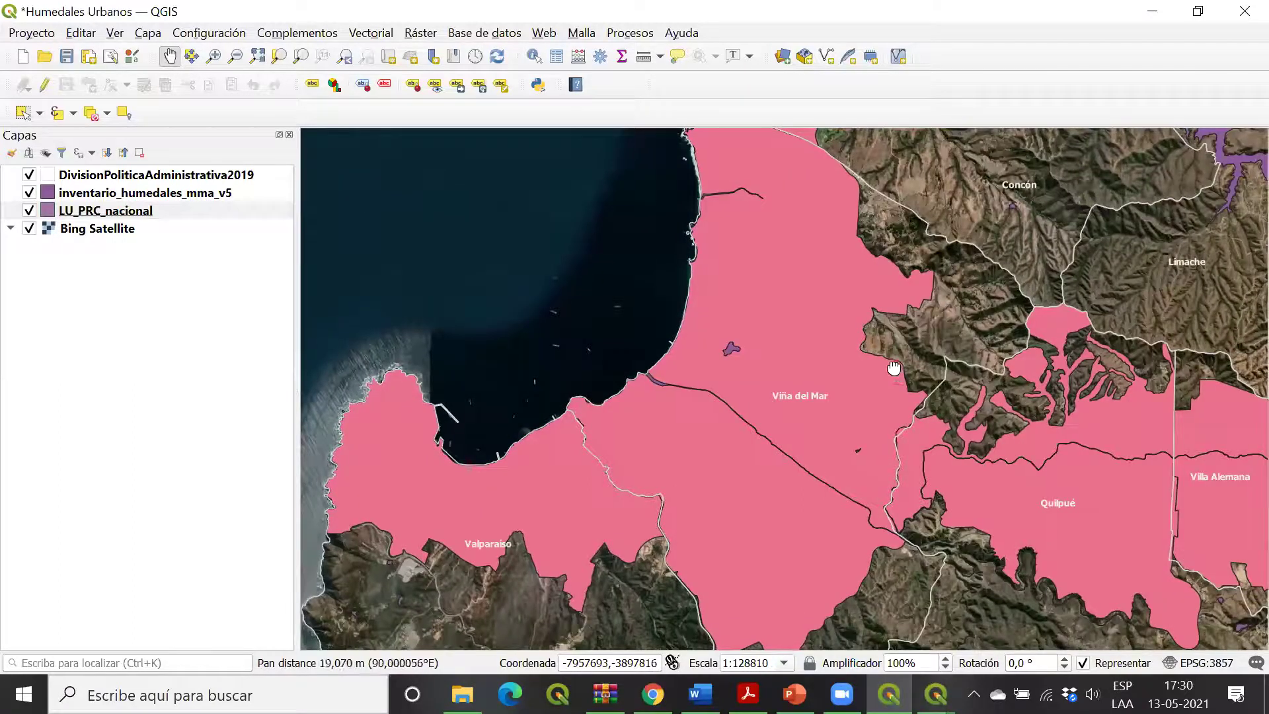
left_click_drag(884, 382, 829, 319)
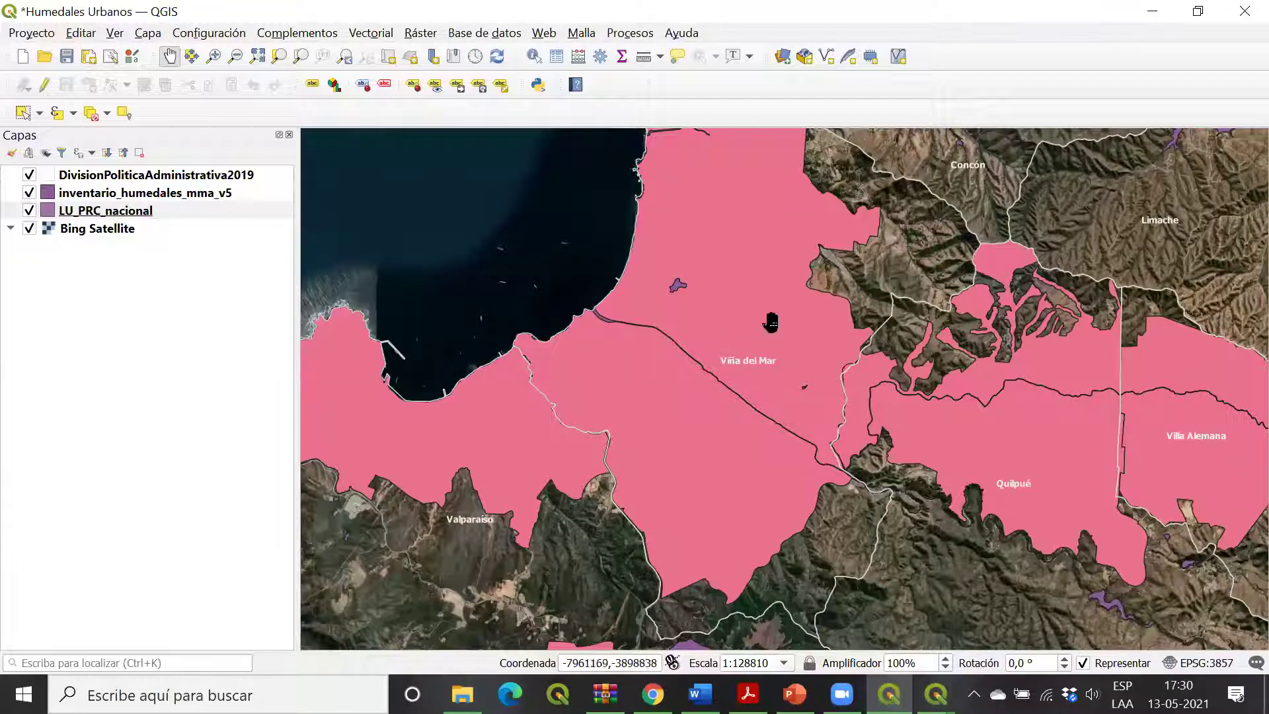
Step: Open the symbology properties of the inventario_humedales_mma_v5 layer and place the dialog beside the map's urban areas
left_click(117, 210)
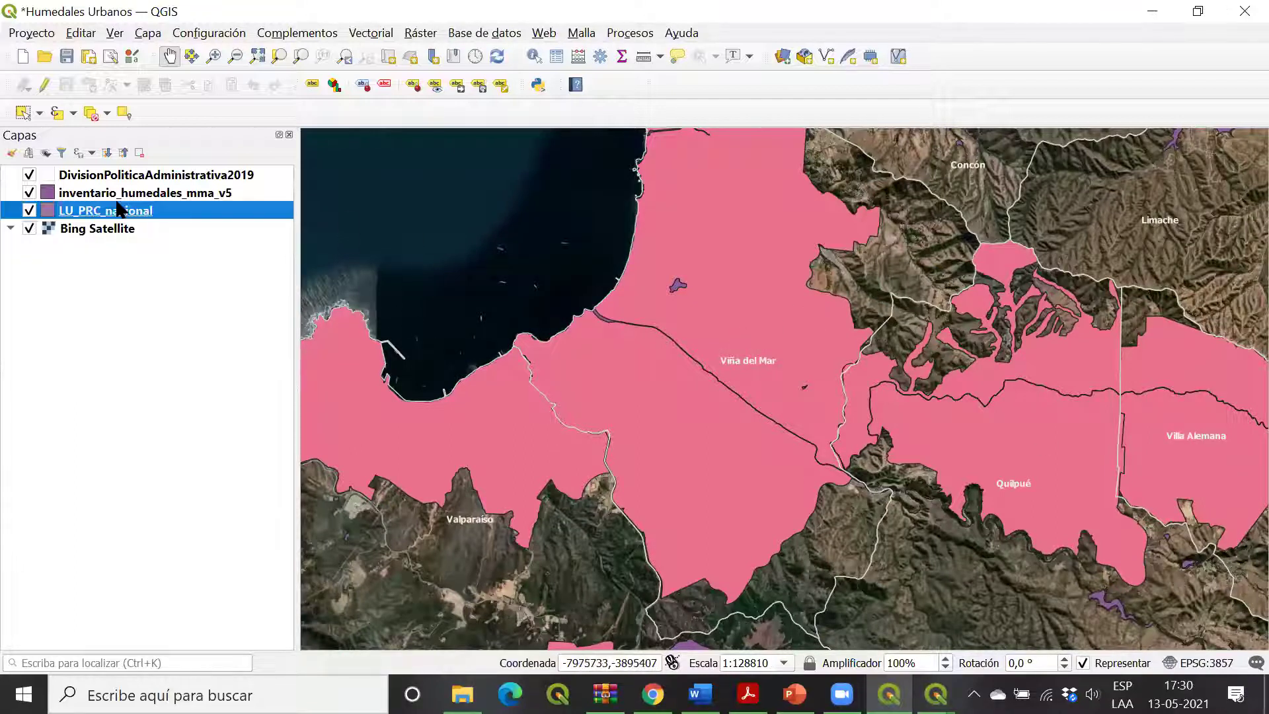
left_click(99, 194)
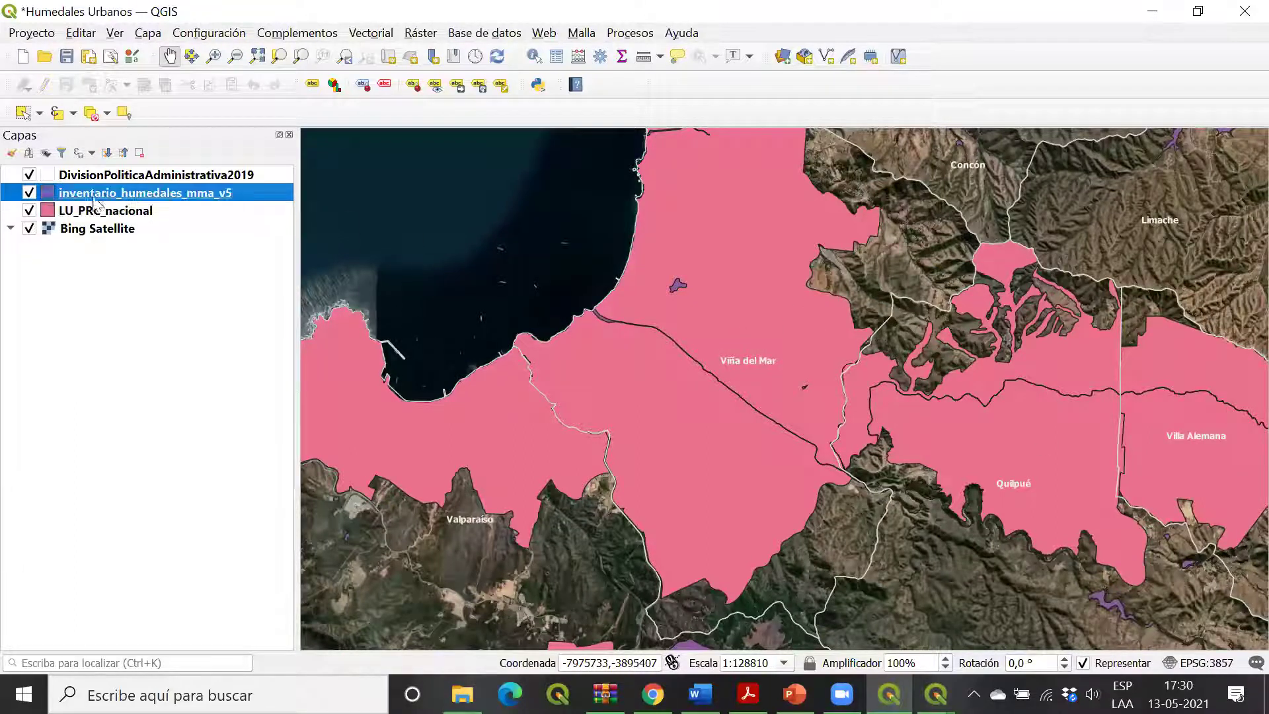
double_click(49, 194)
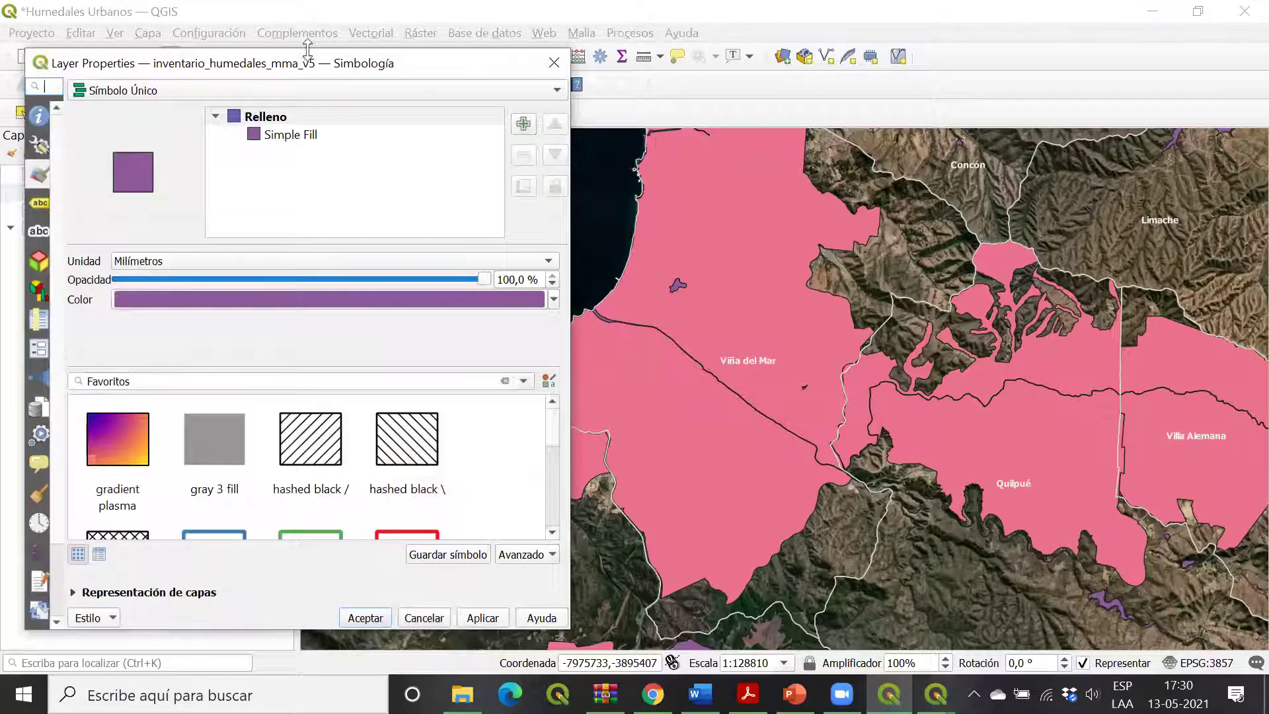
left_click_drag(273, 70, 362, 68)
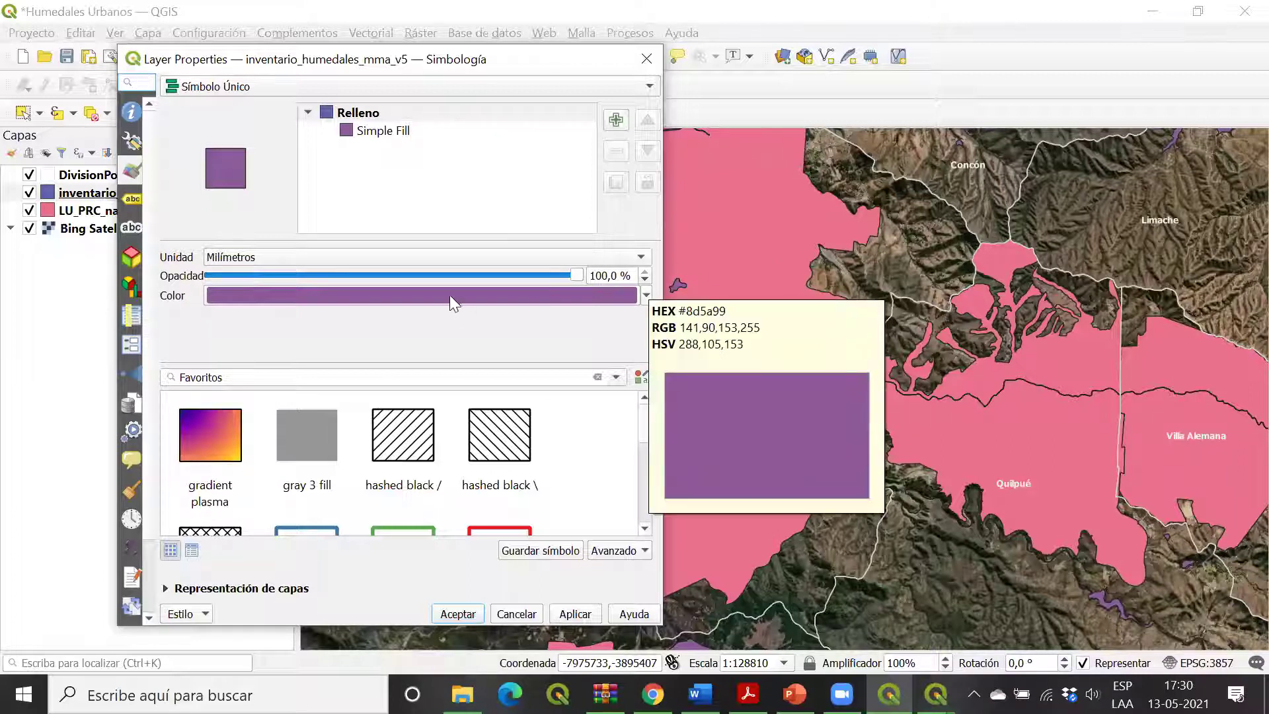
left_click_drag(551, 64, 418, 85)
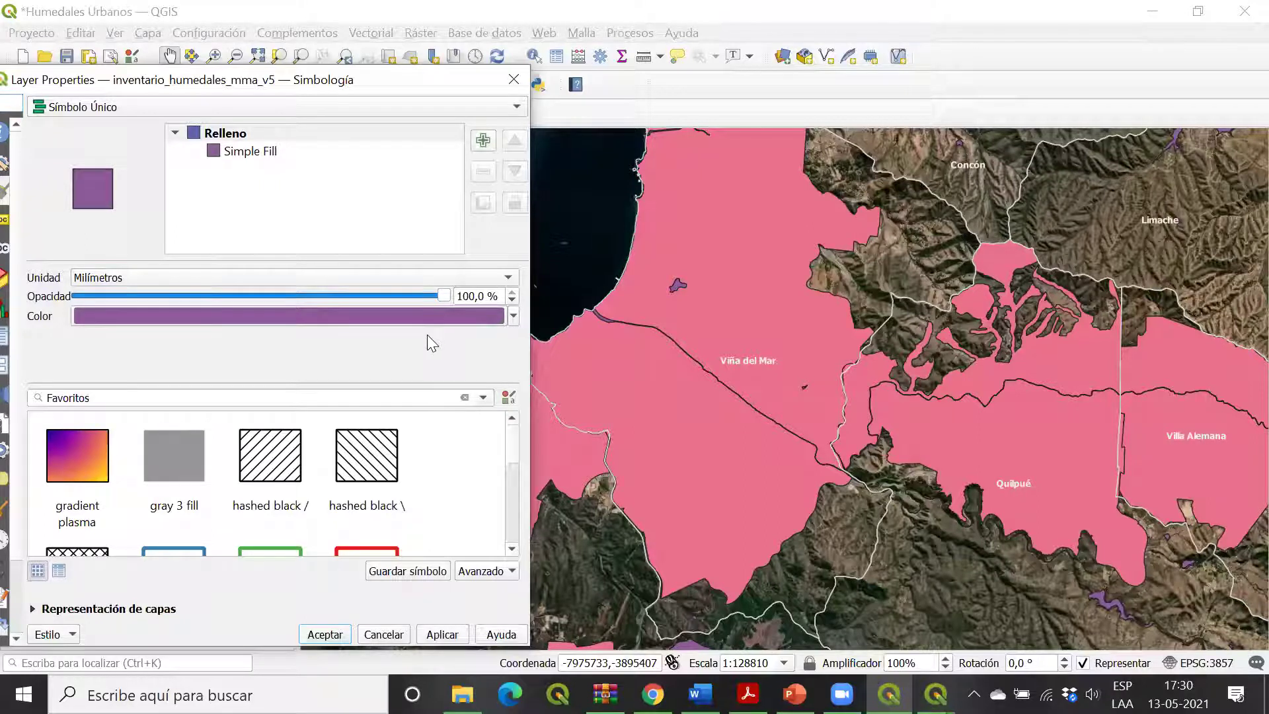
Step: Shift the wetland inventory's fill colour to a muted blue on the colour wheel
left_click(514, 316)
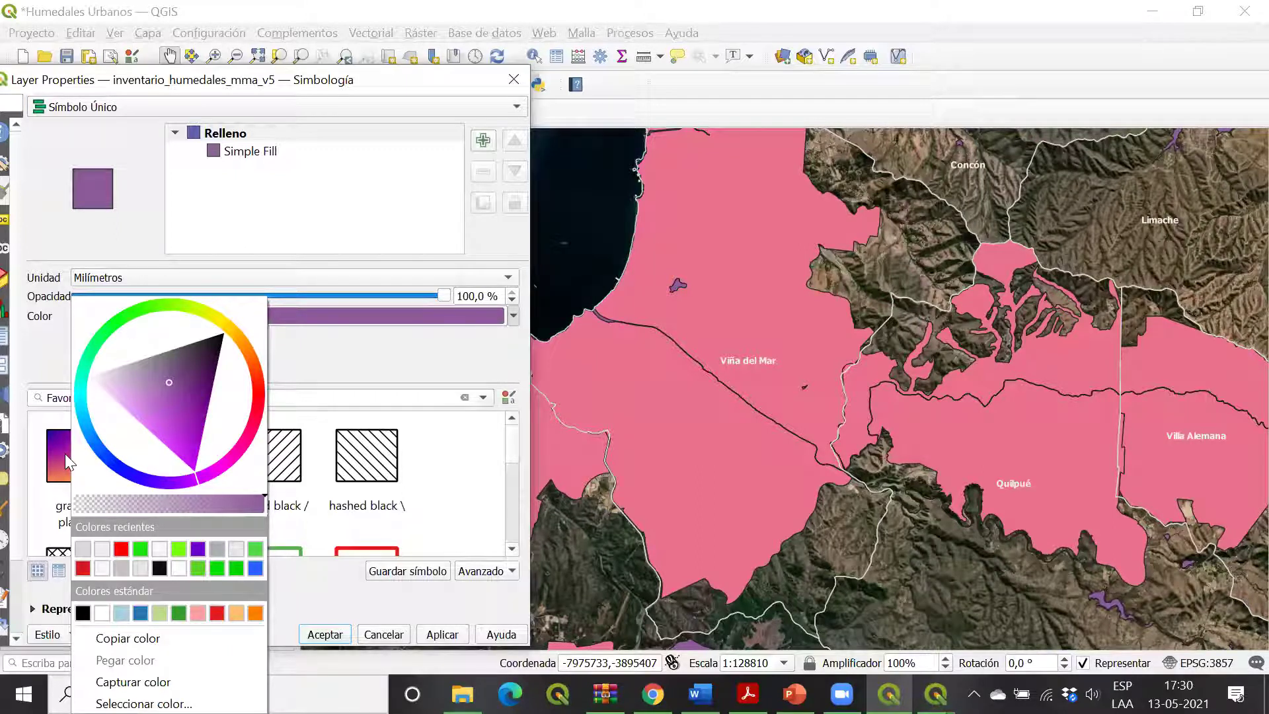
left_click(110, 462)
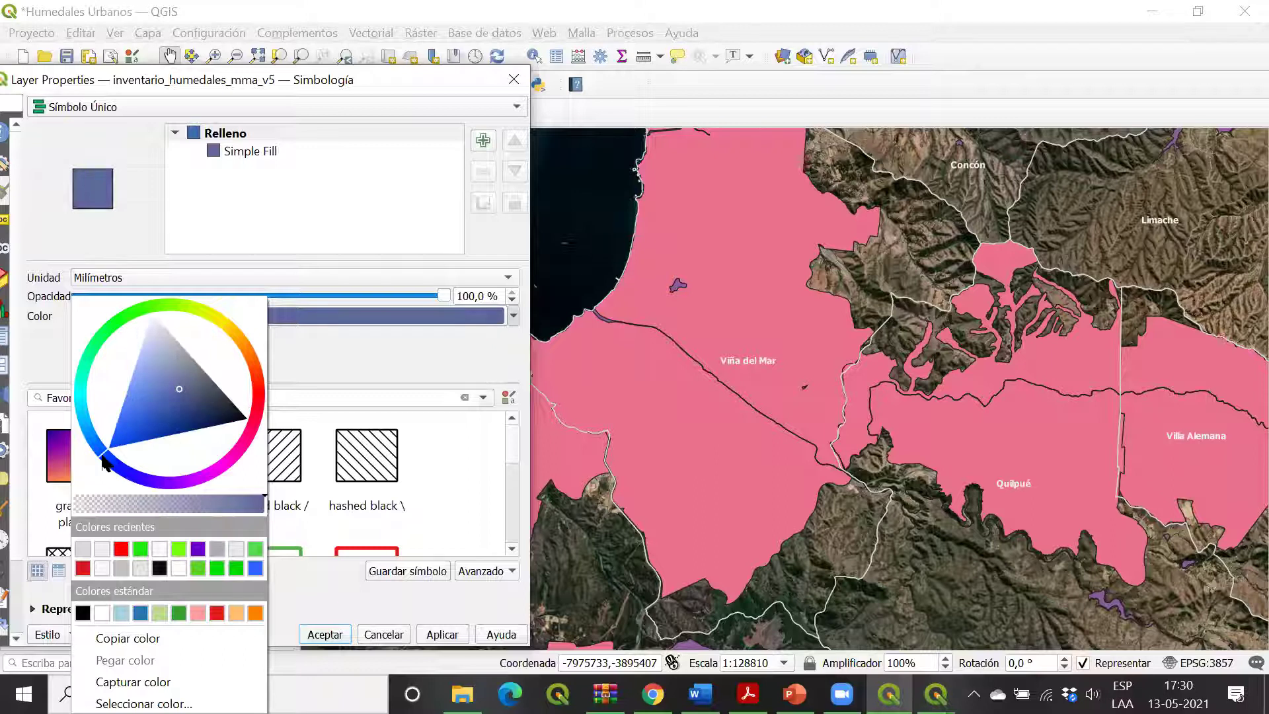
left_click(428, 364)
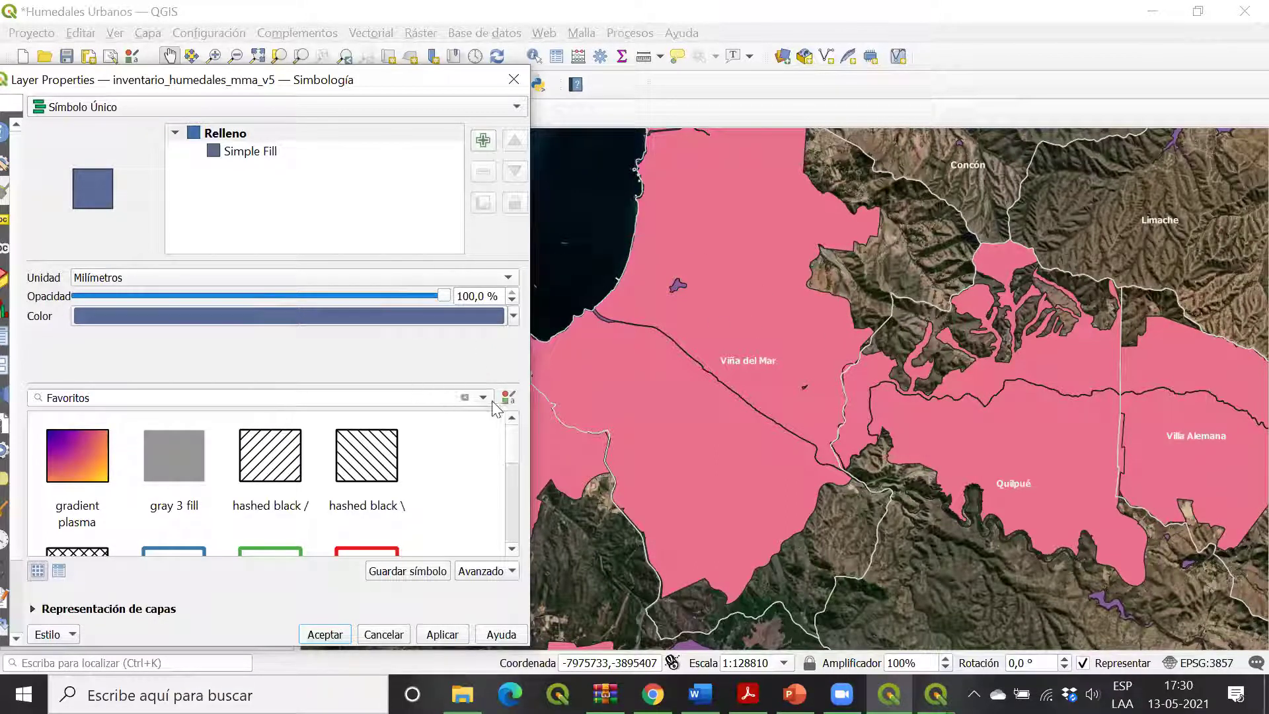
left_click(516, 318)
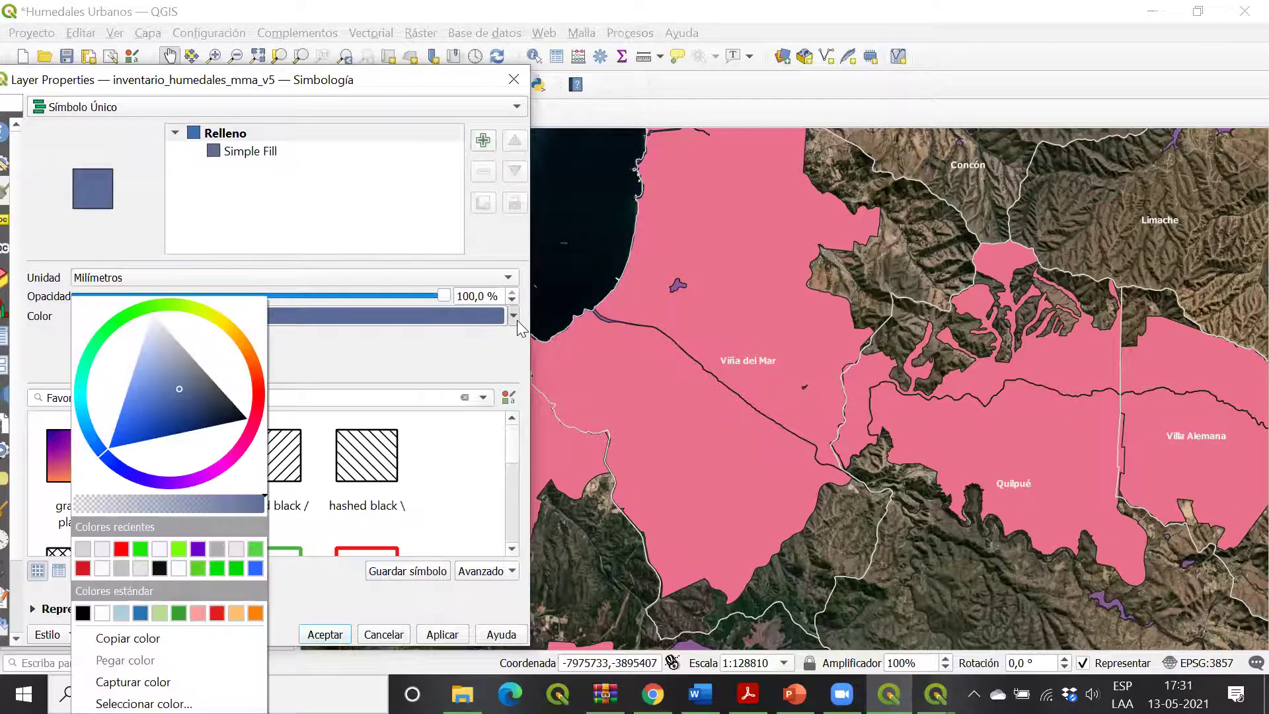
left_click(329, 349)
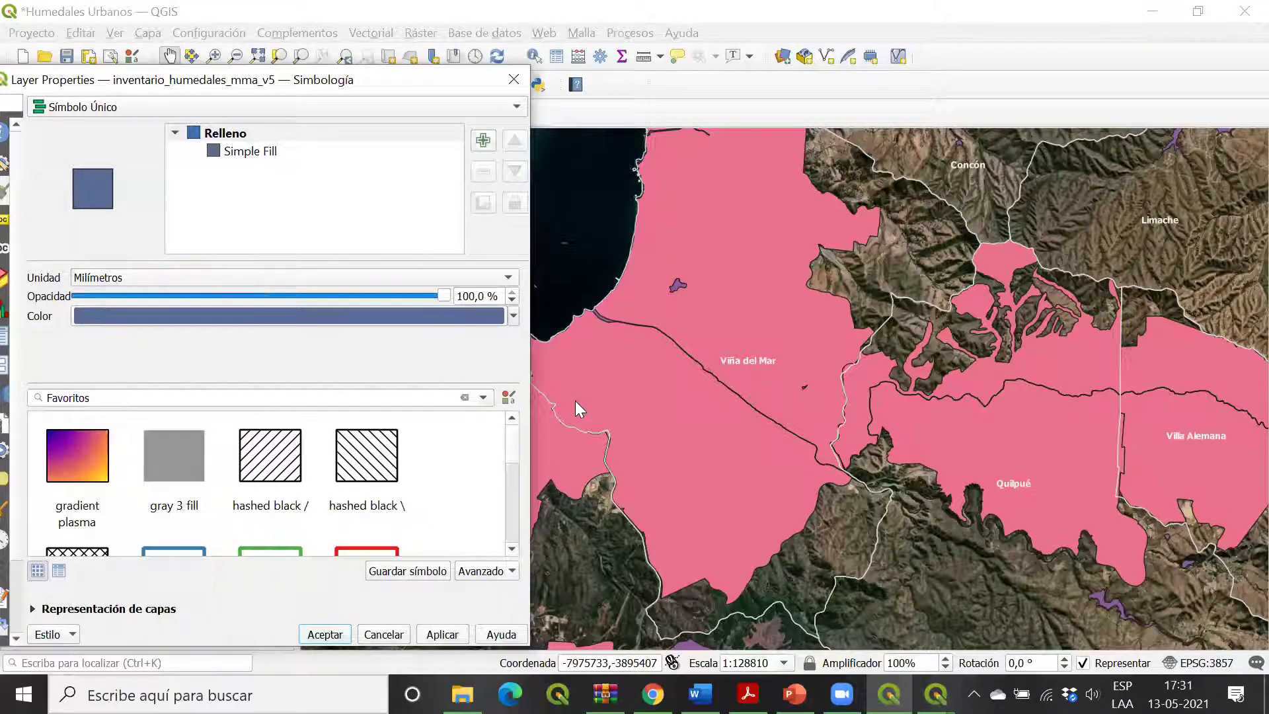
Step: Apply the "simple blue fill" preset from the favourites to the wetland inventory layer and accept the symbology
left_click_drag(516, 461, 538, 514)
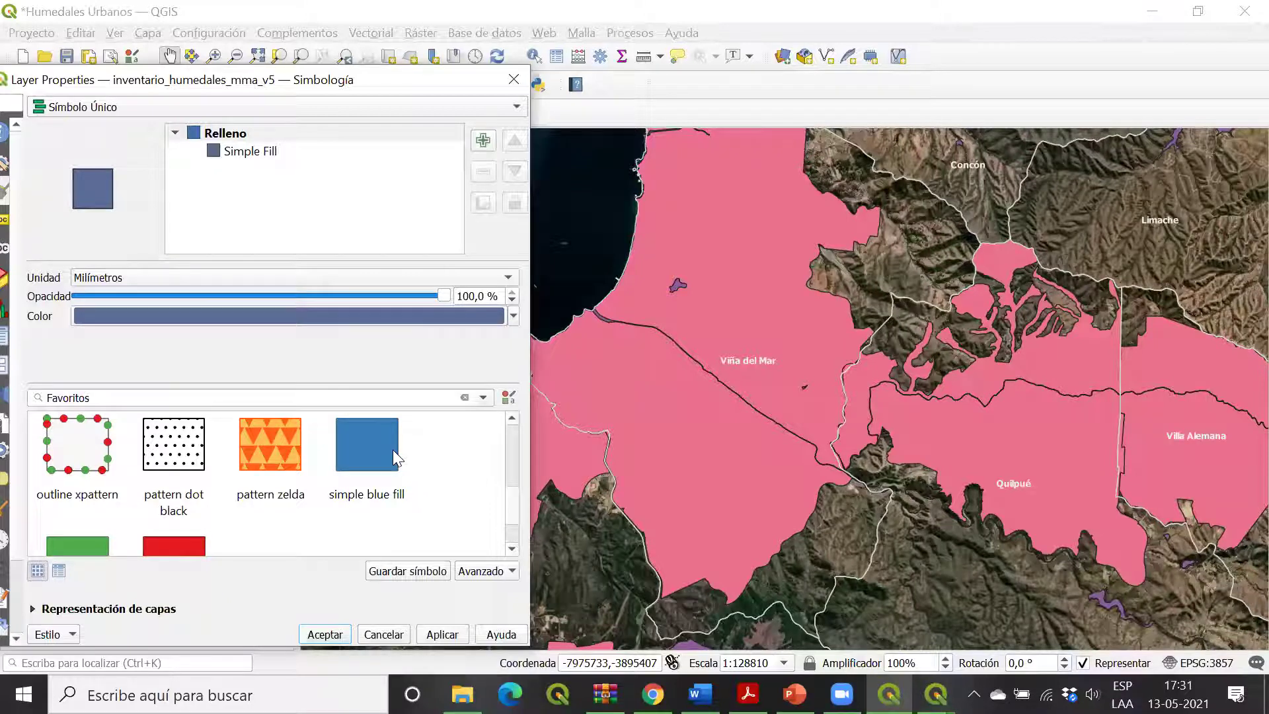
mouse_move(370, 416)
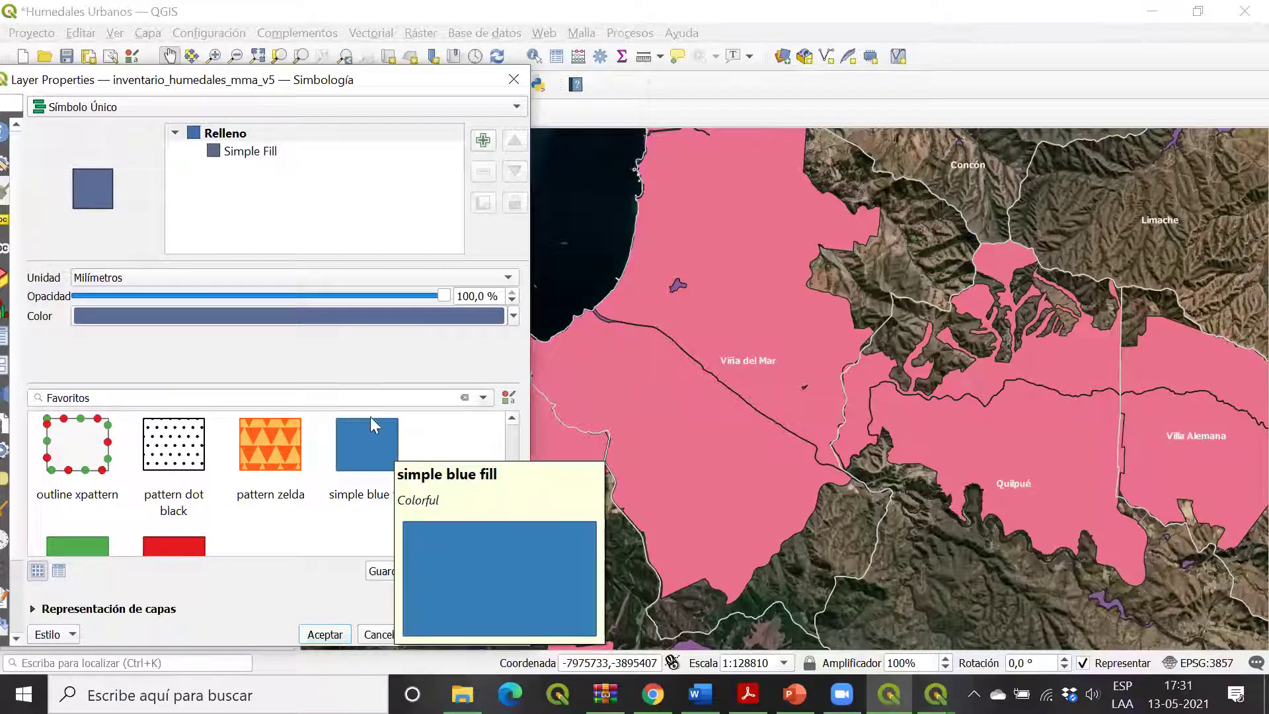
left_click(393, 453)
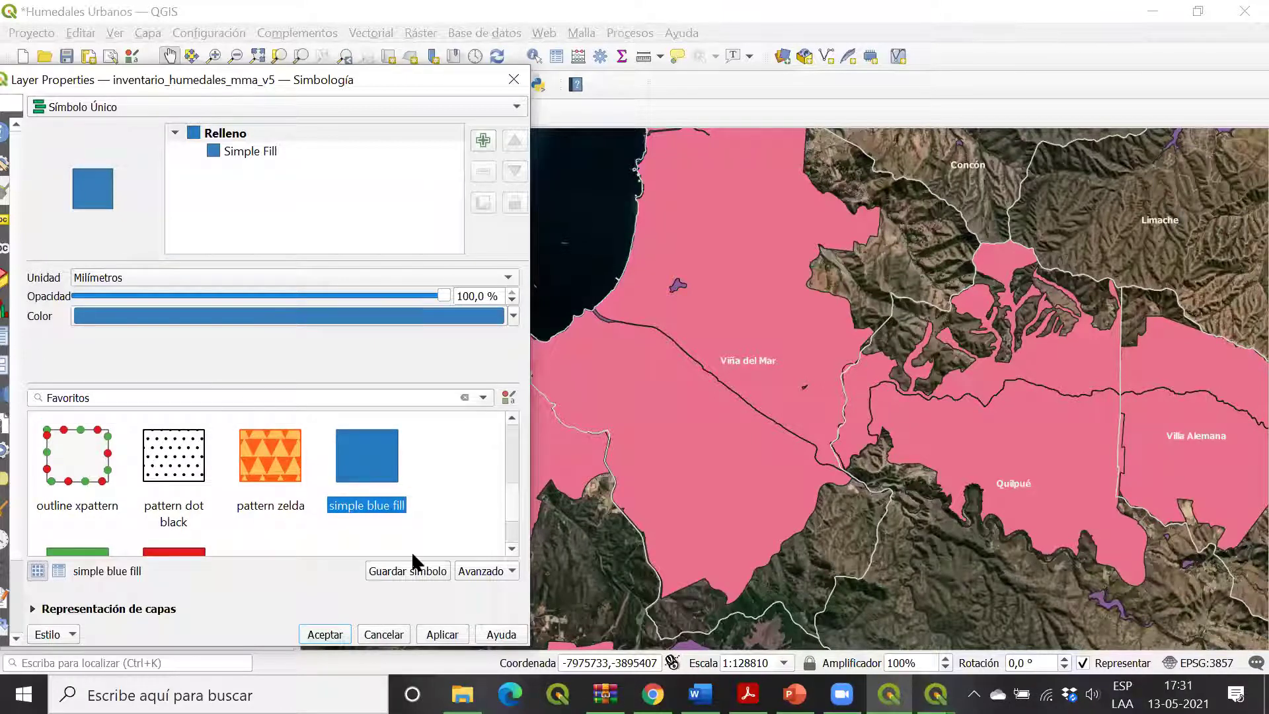
left_click(442, 634)
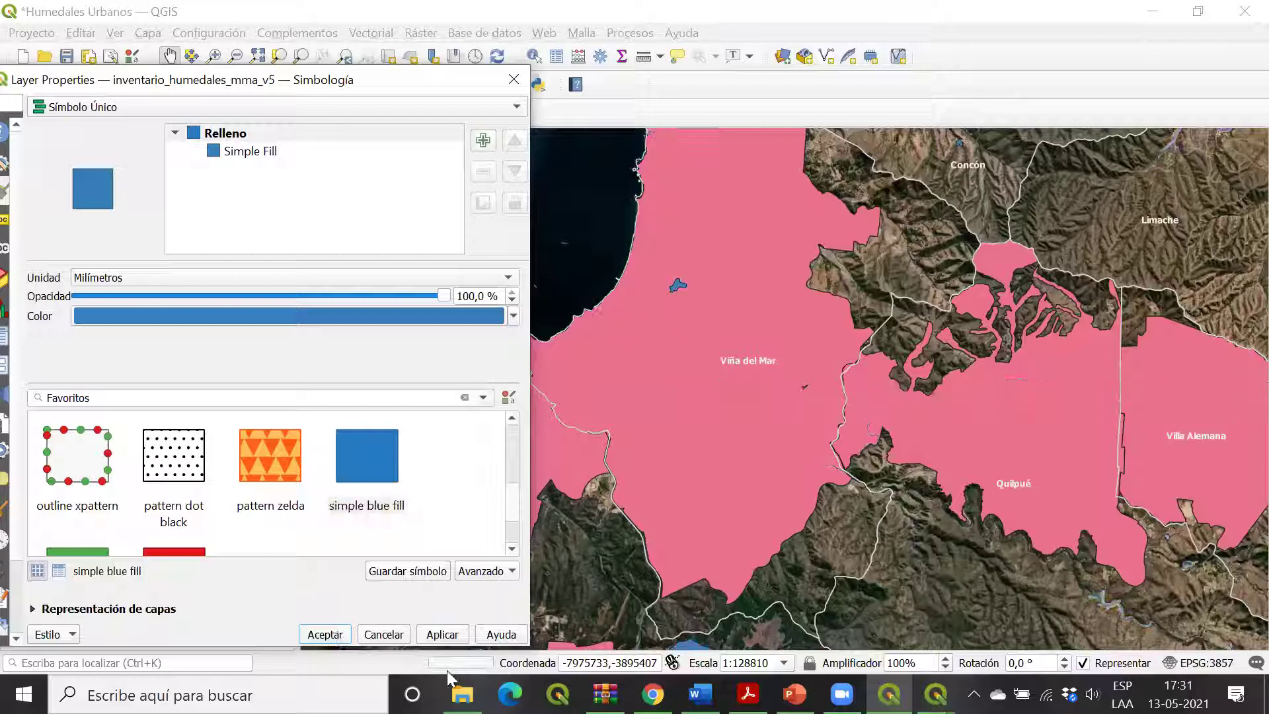
left_click(324, 634)
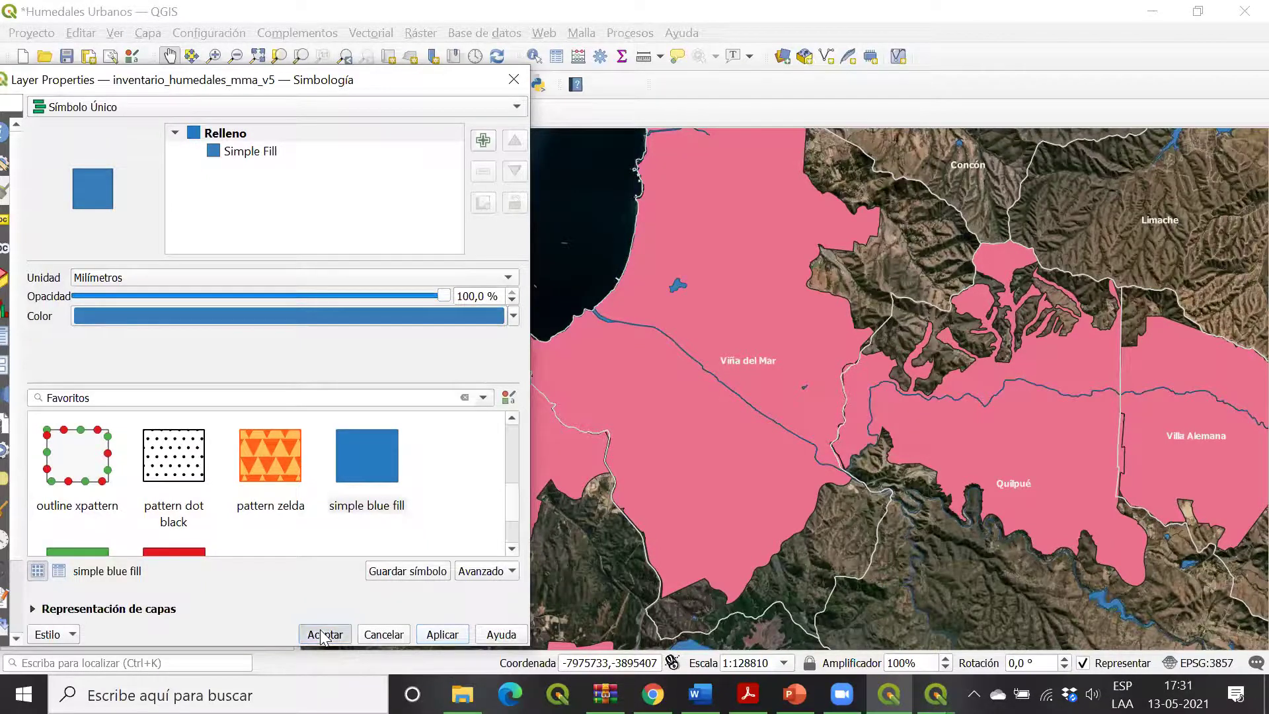
Step: Examine the blue wetlands against the urban limits from the Valparaíso area to Santiago and its southern communes
left_click_drag(832, 577, 647, 322)
left_click_drag(647, 373, 652, 377)
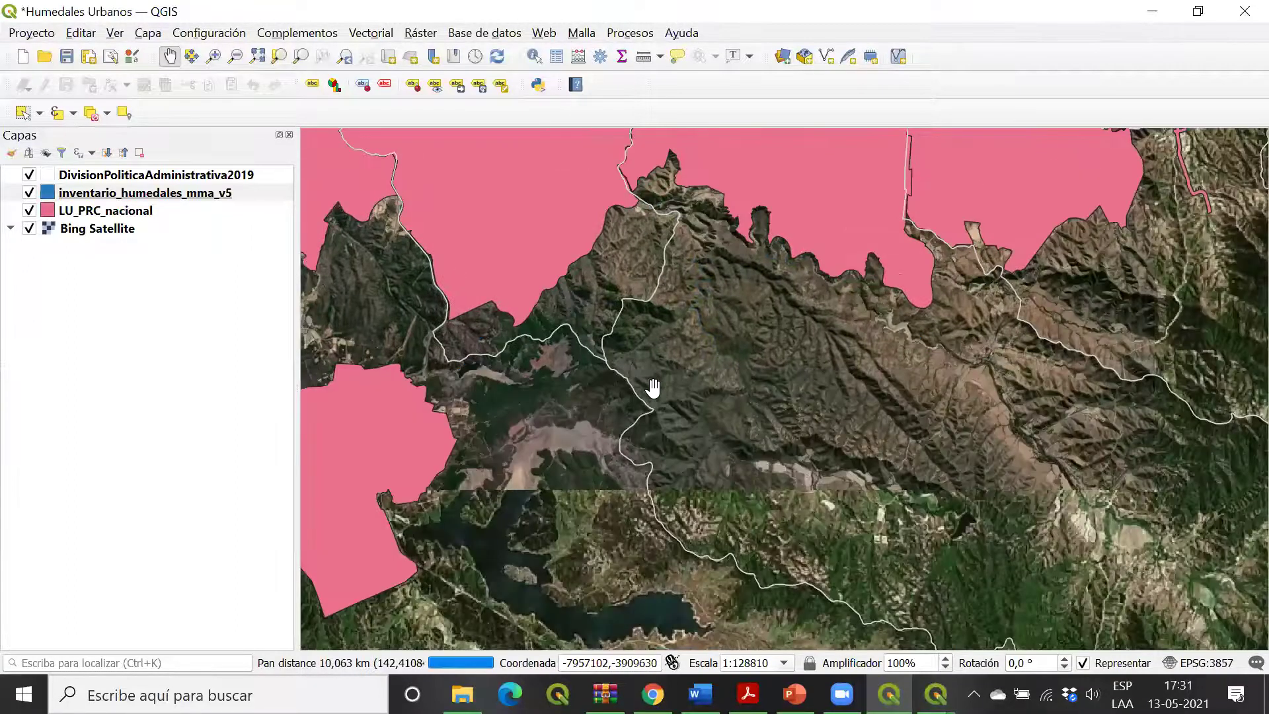
scroll(661, 423, "down", 4)
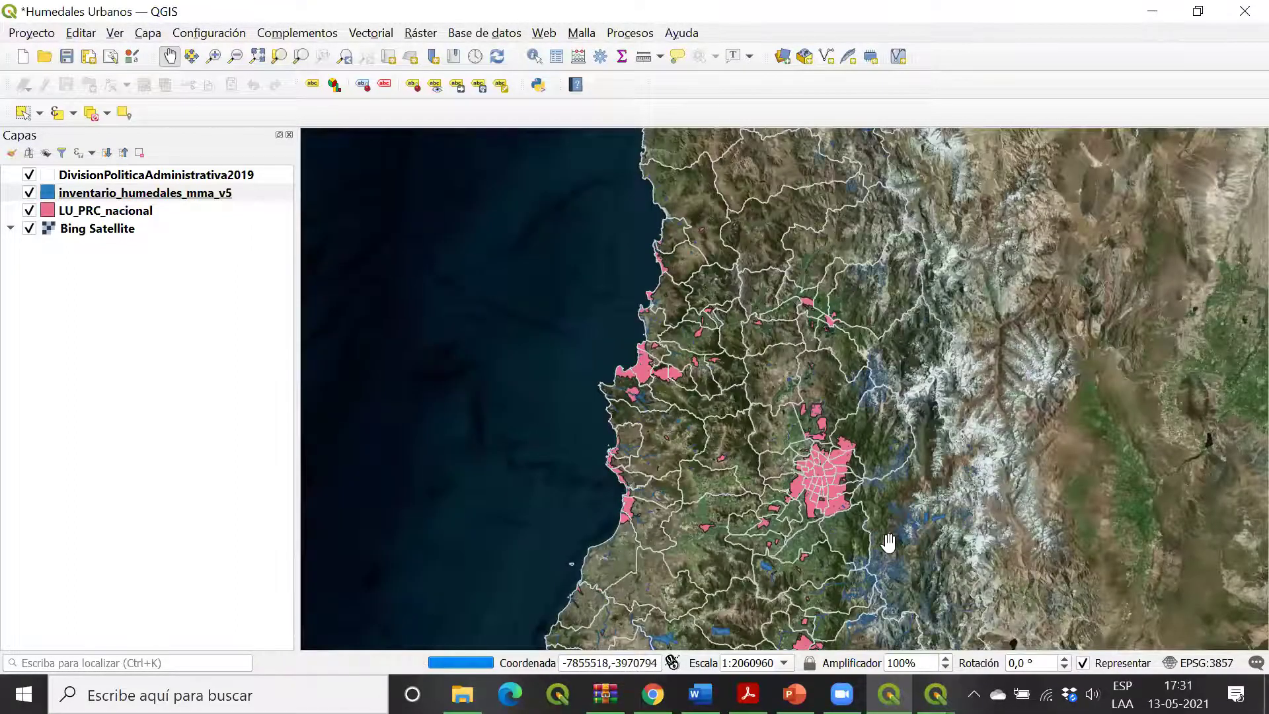
left_click_drag(721, 503, 659, 423)
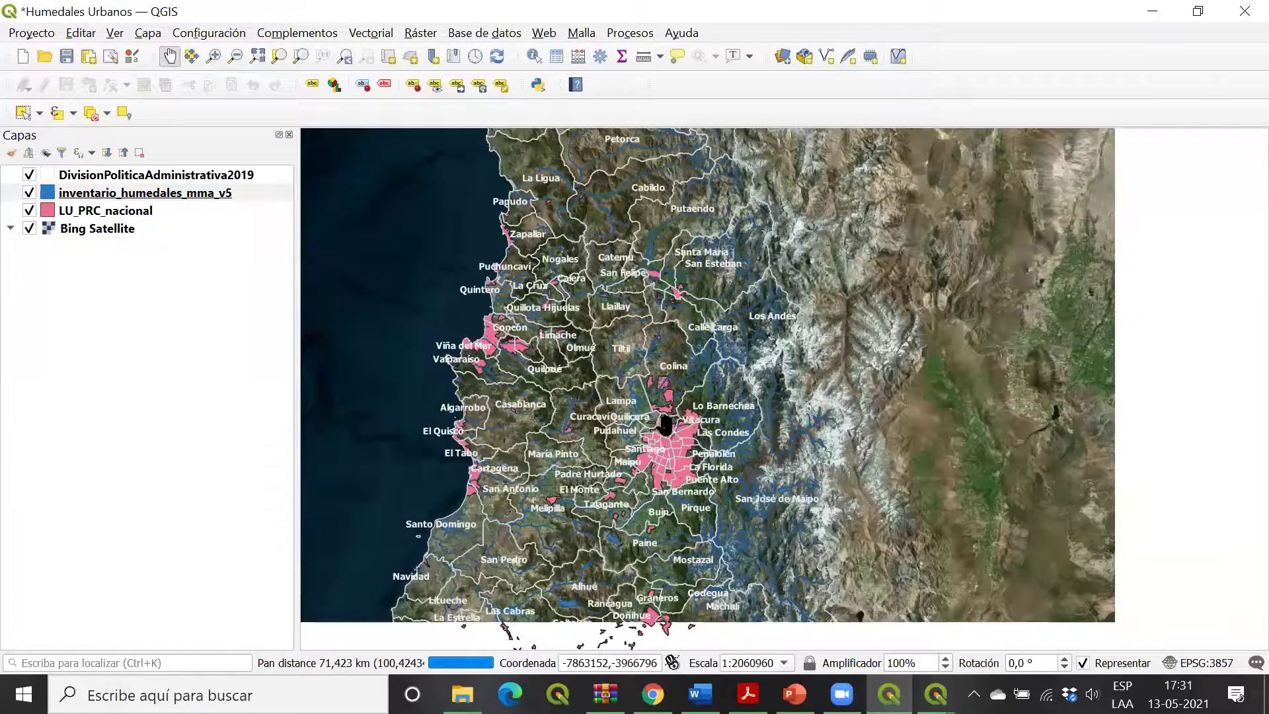
scroll(655, 429, "up", 1)
scroll(656, 428, "up", 2)
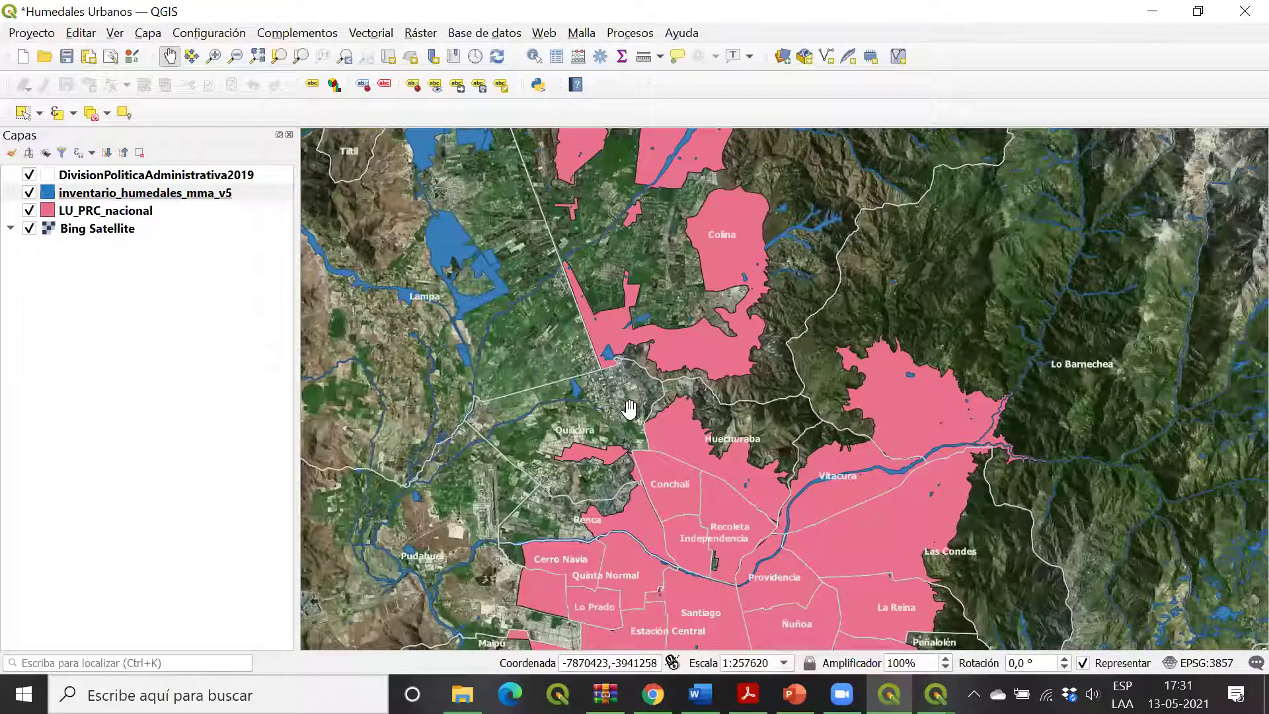
left_click_drag(629, 409, 519, 268)
left_click_drag(523, 354, 519, 268)
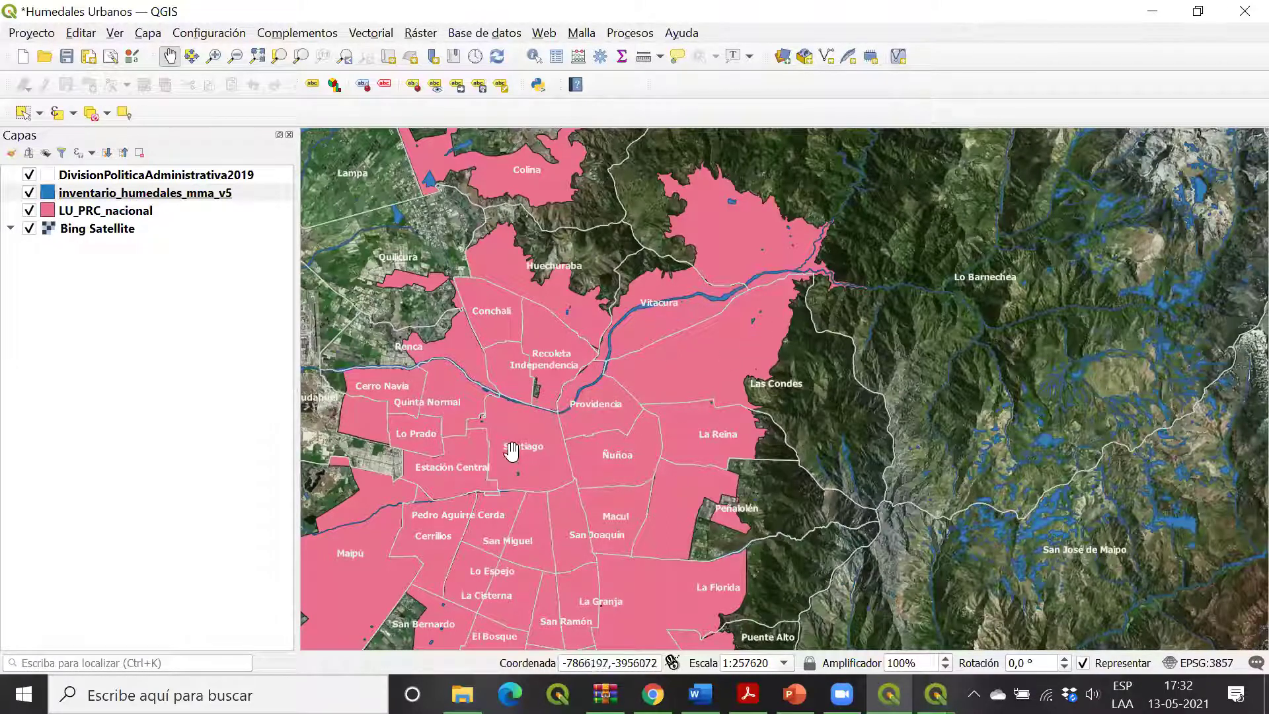
left_click_drag(502, 387, 627, 301)
left_click_drag(580, 356, 594, 267)
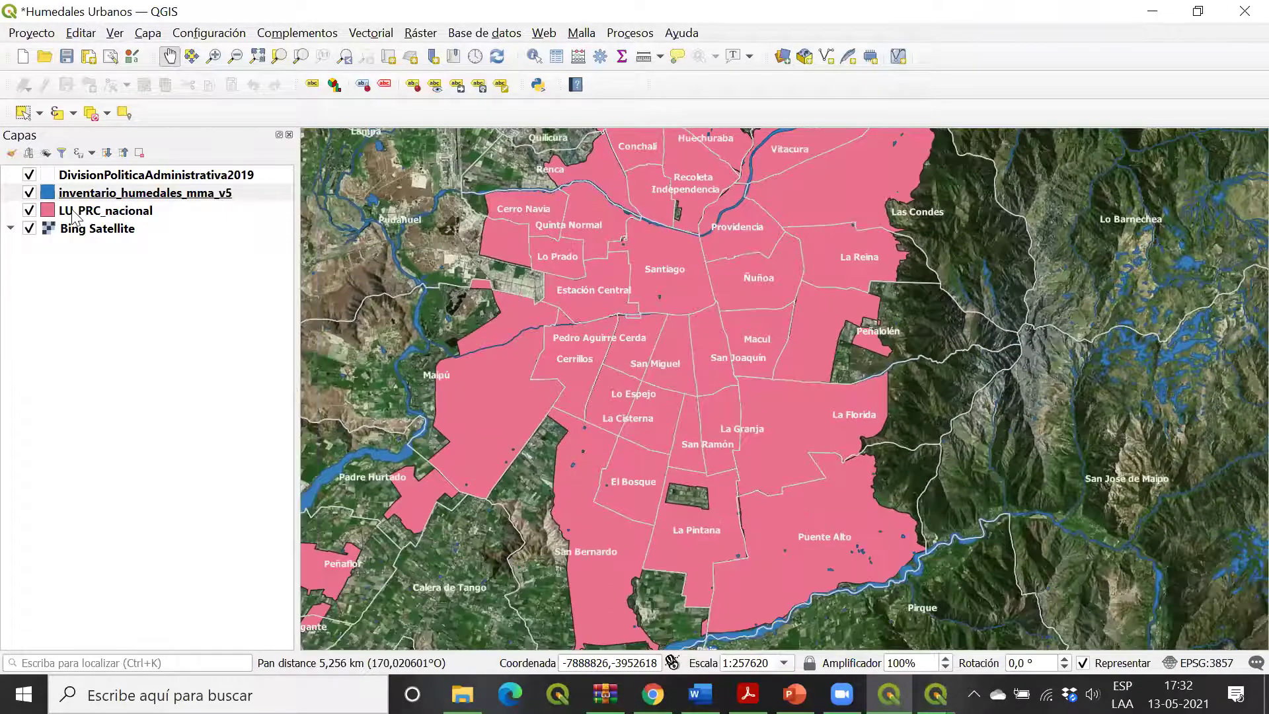
Step: Open the symbology properties of the LU_PRC_nacional layer and move the dialog so all its settings are visible
left_click(74, 212)
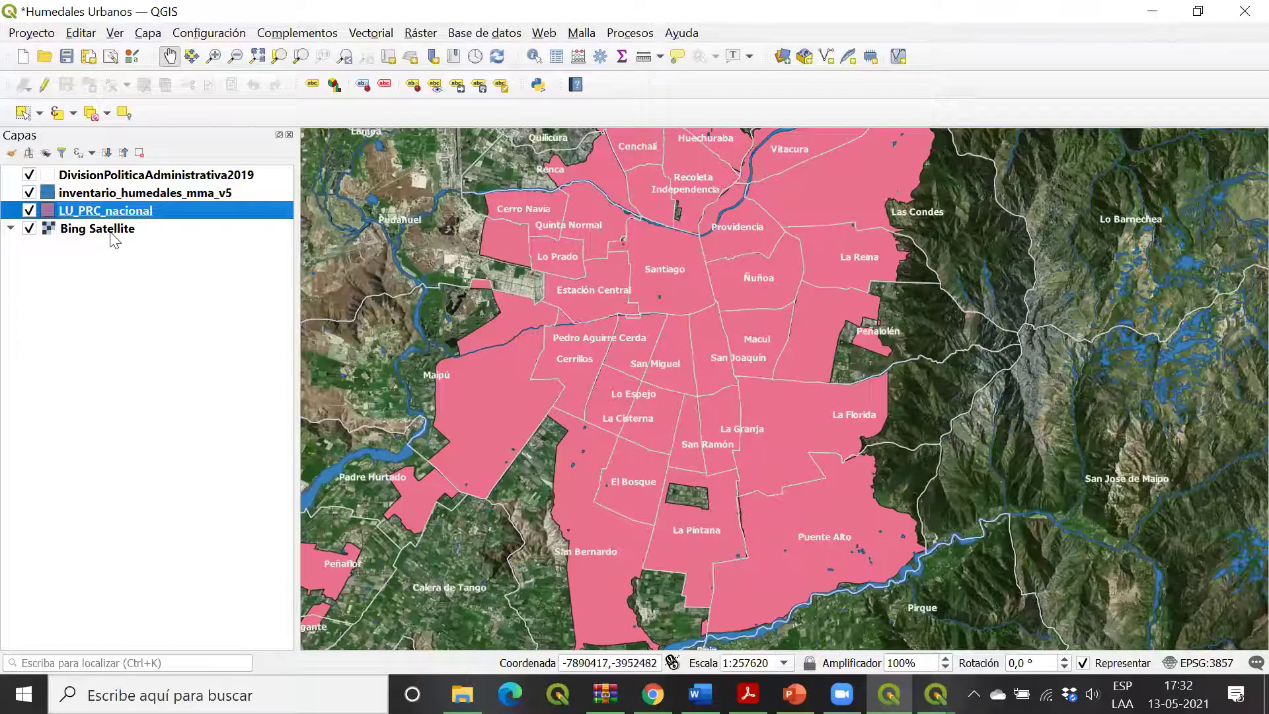
double_click(48, 212)
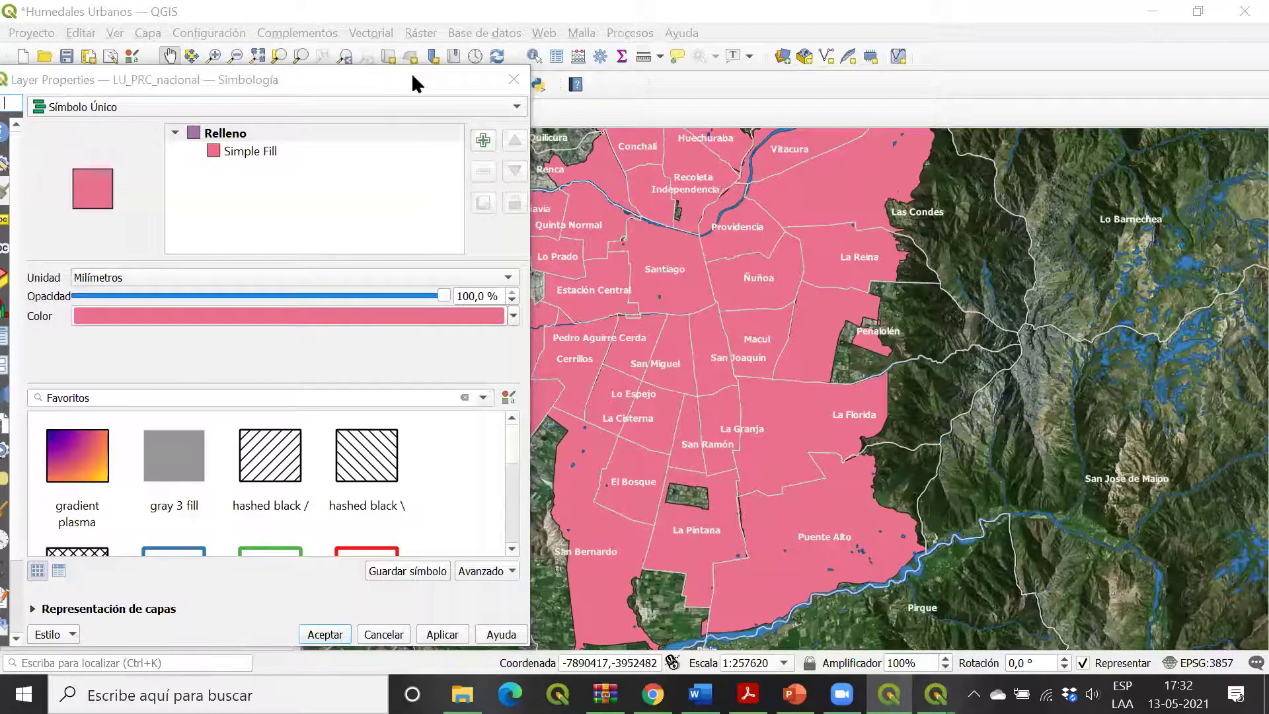
left_click_drag(411, 80, 460, 29)
Step: Set the urban limits' fill colour to bright red from the recent colours and inspect the Simple Fill settings
left_click(562, 265)
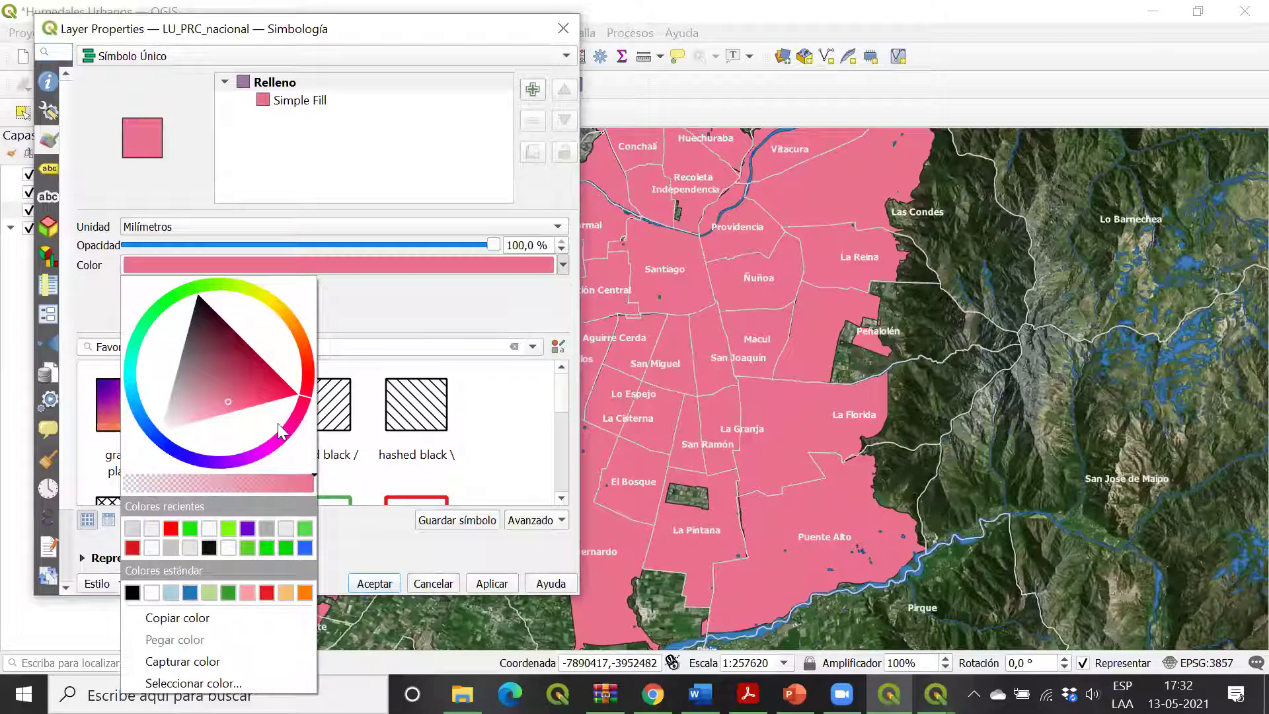
left_click(171, 527)
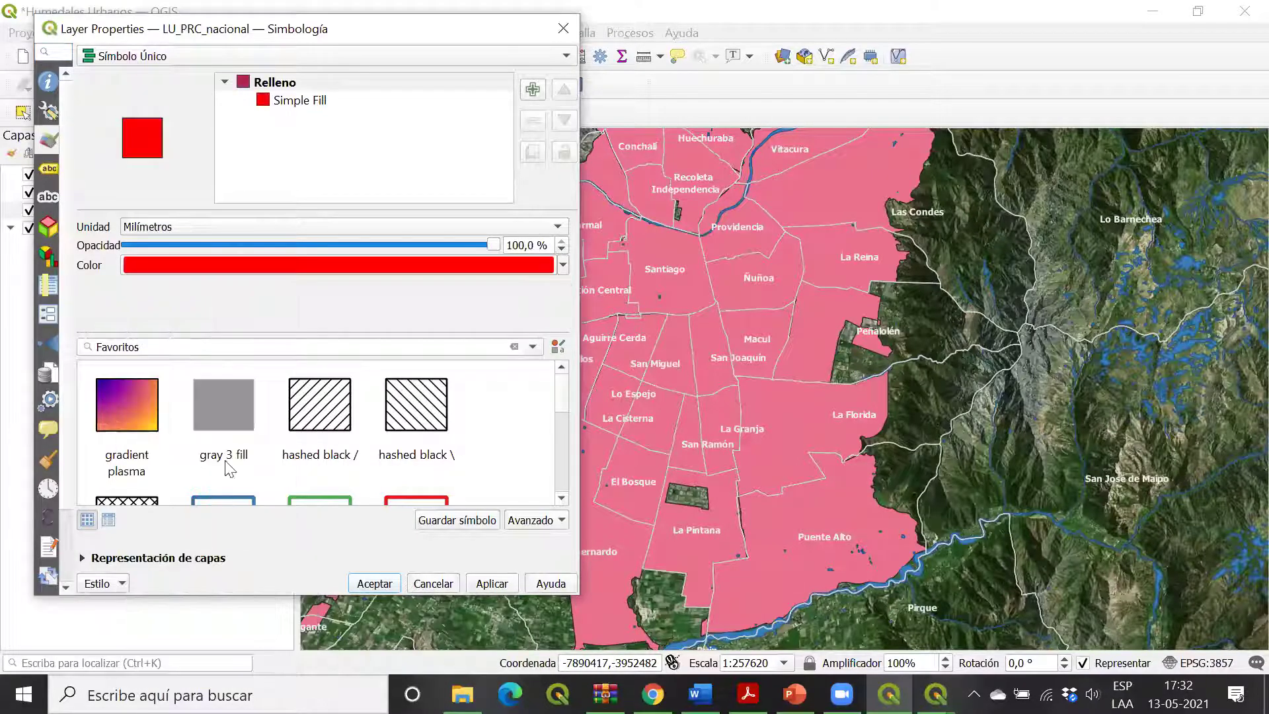
left_click(303, 102)
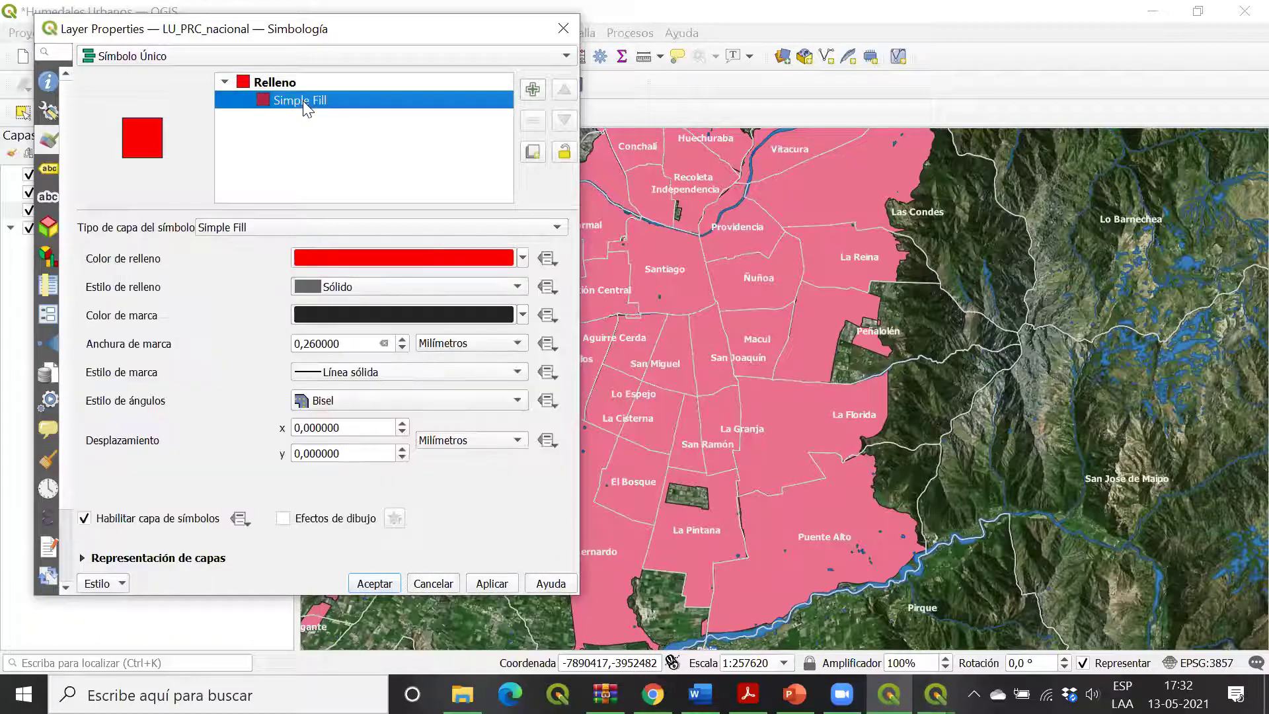
left_click(265, 80)
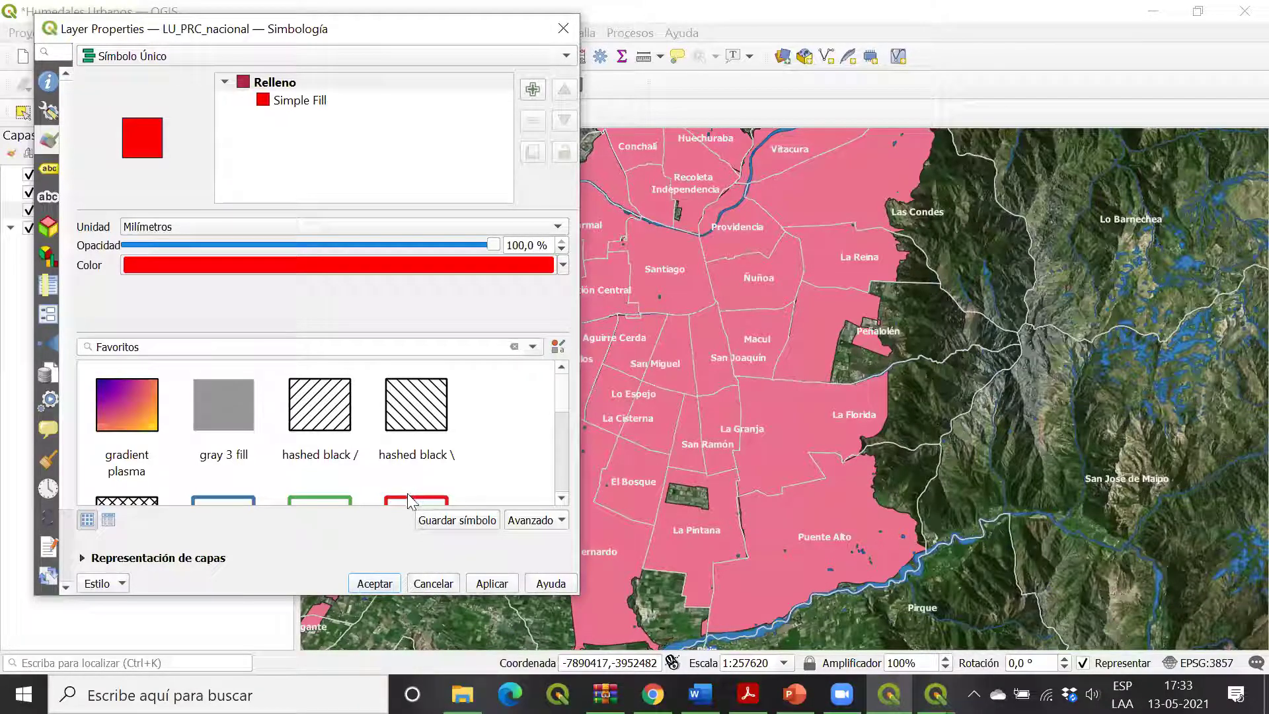
Step: Apply the "hashed black \" favourite preset to the LU_PRC_nacional layer and uncover the map to view it
left_click(405, 463)
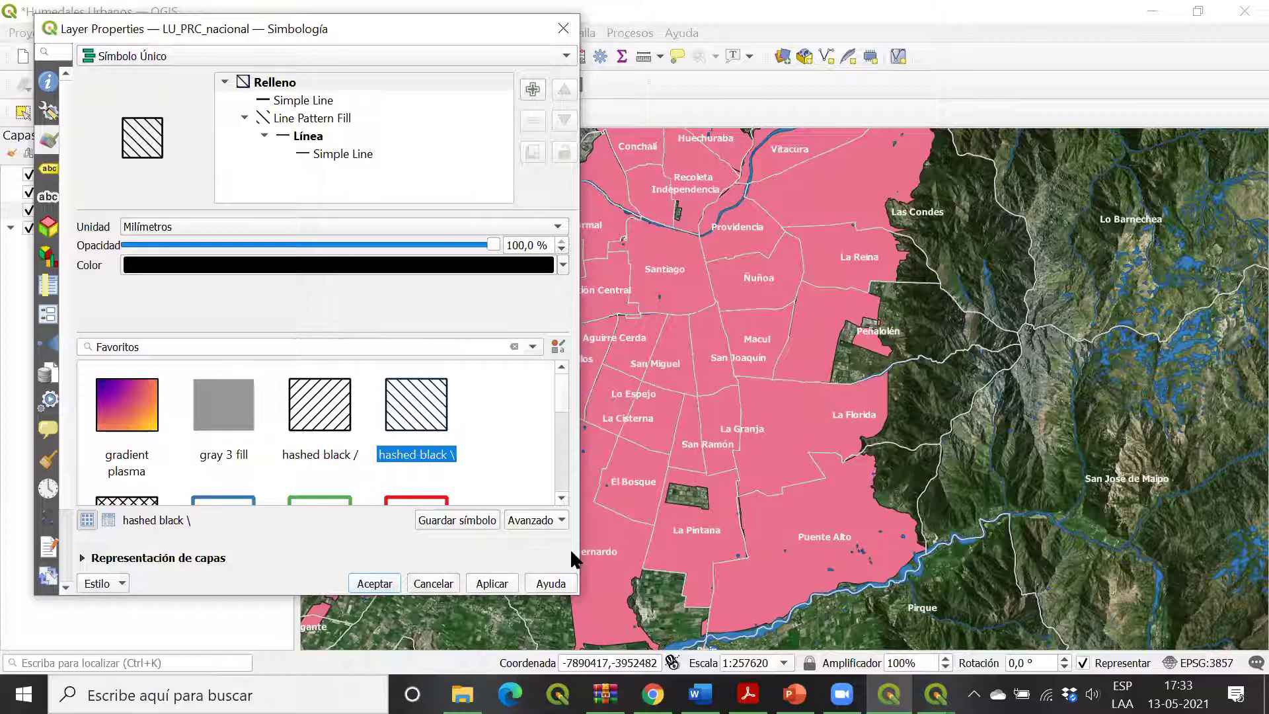
key("alt+a")
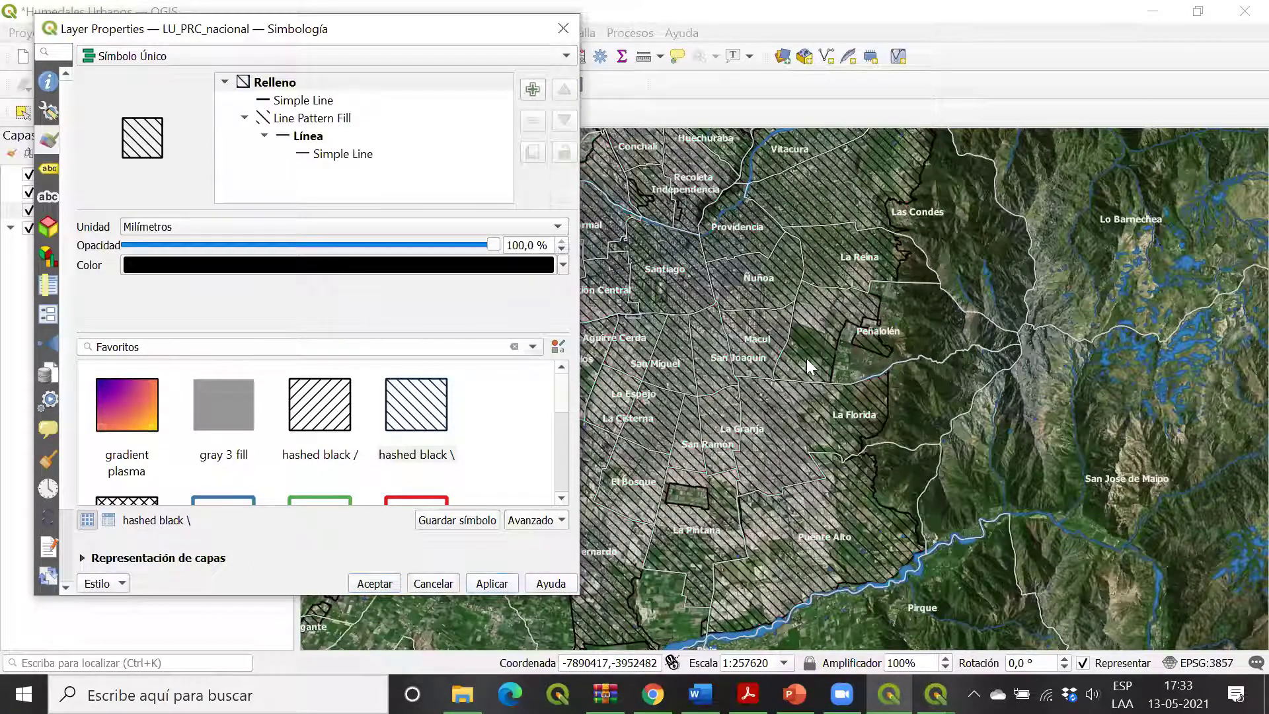
left_click_drag(397, 28, 217, 17)
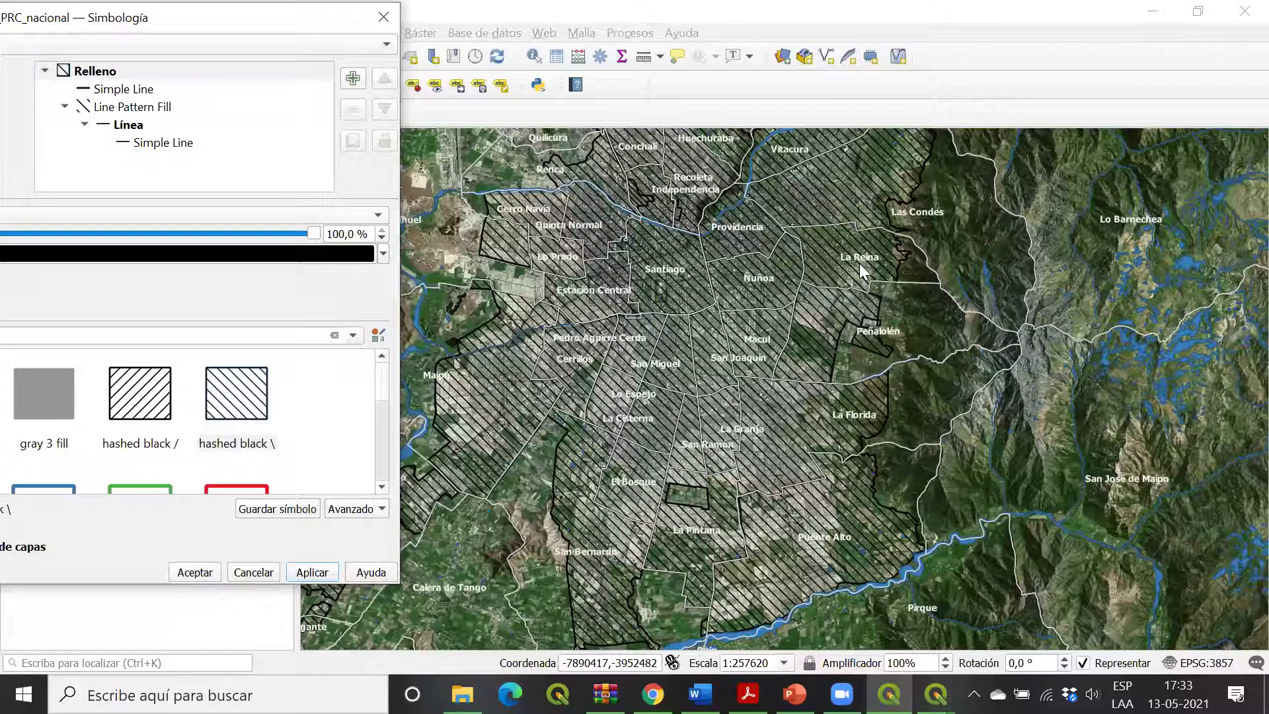
Step: Recolour the urban limits' hatch and outline to red using the colour wheel, apply the change and accept the symbology
left_click_drag(302, 20, 377, 29)
left_click(467, 256)
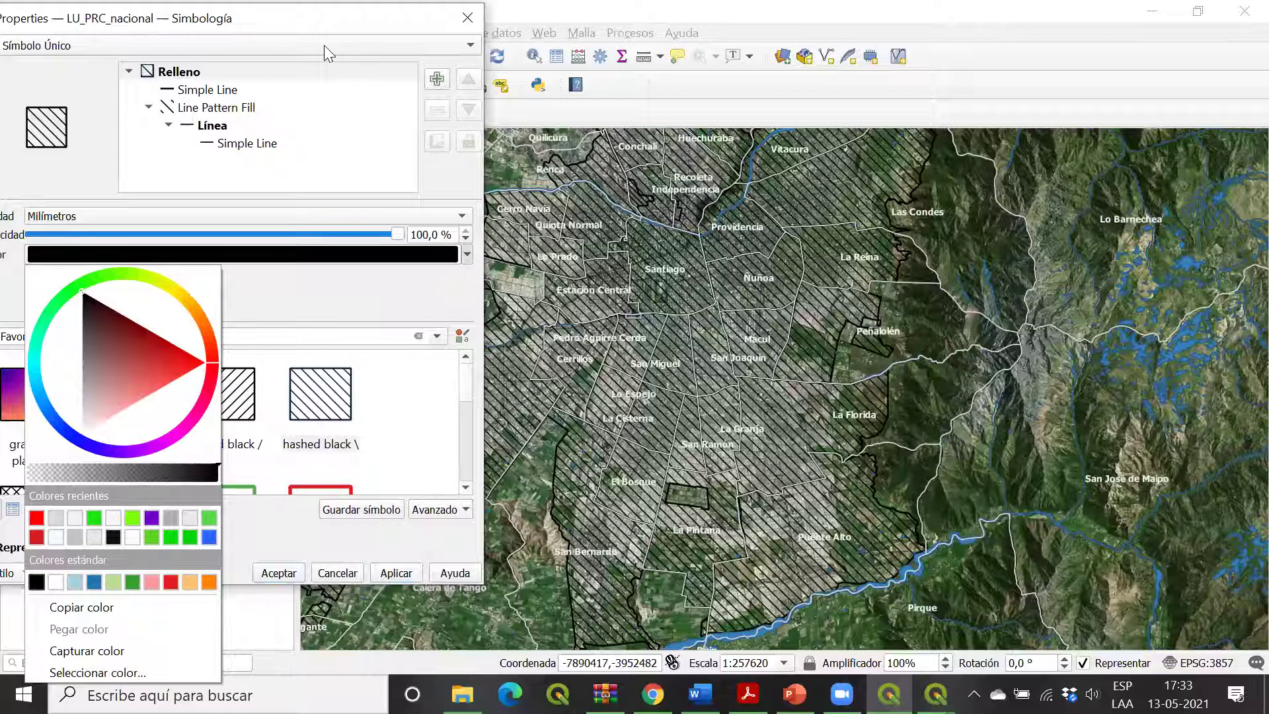
left_click(474, 44)
left_click_drag(413, 28, 575, 44)
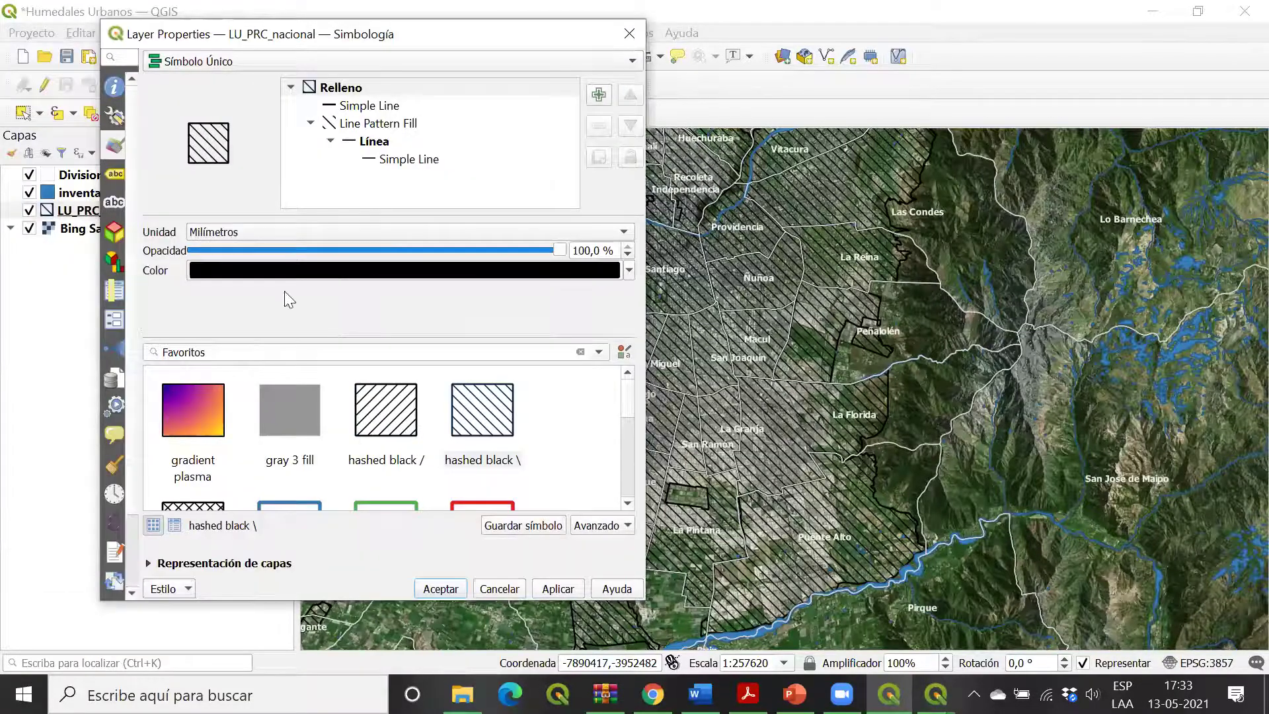
left_click(316, 271)
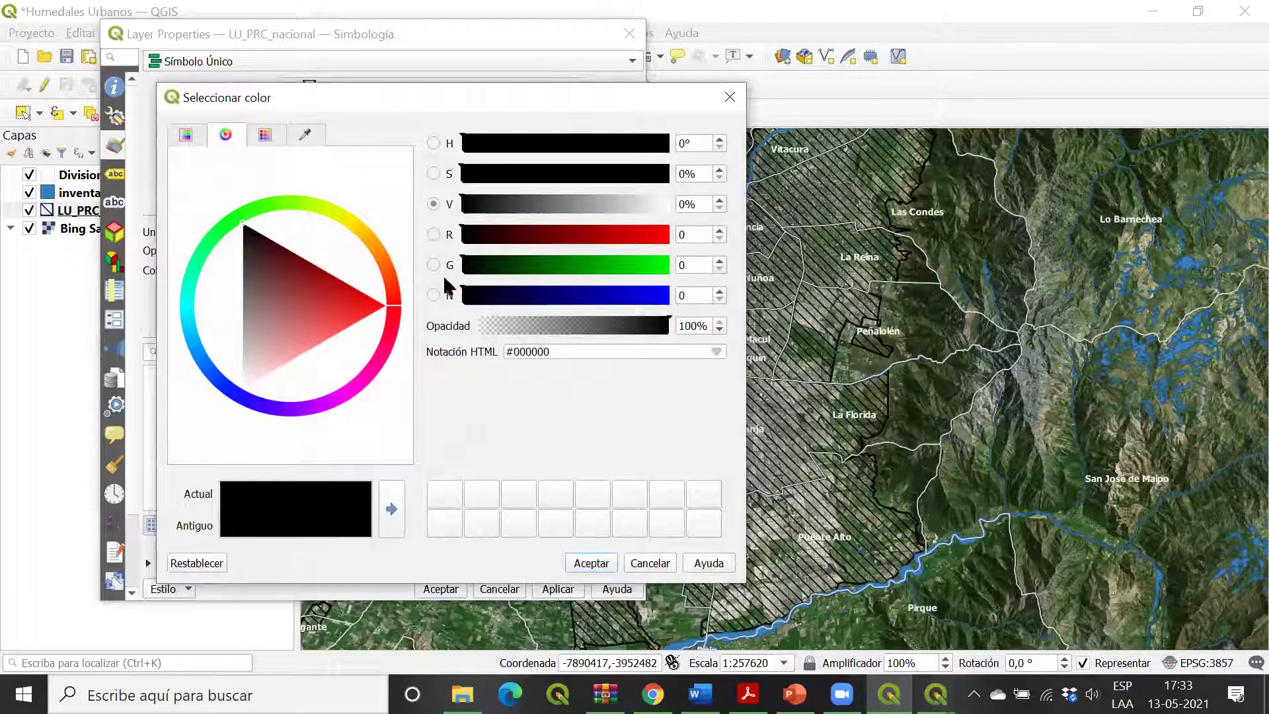
left_click(348, 302)
key("Return")
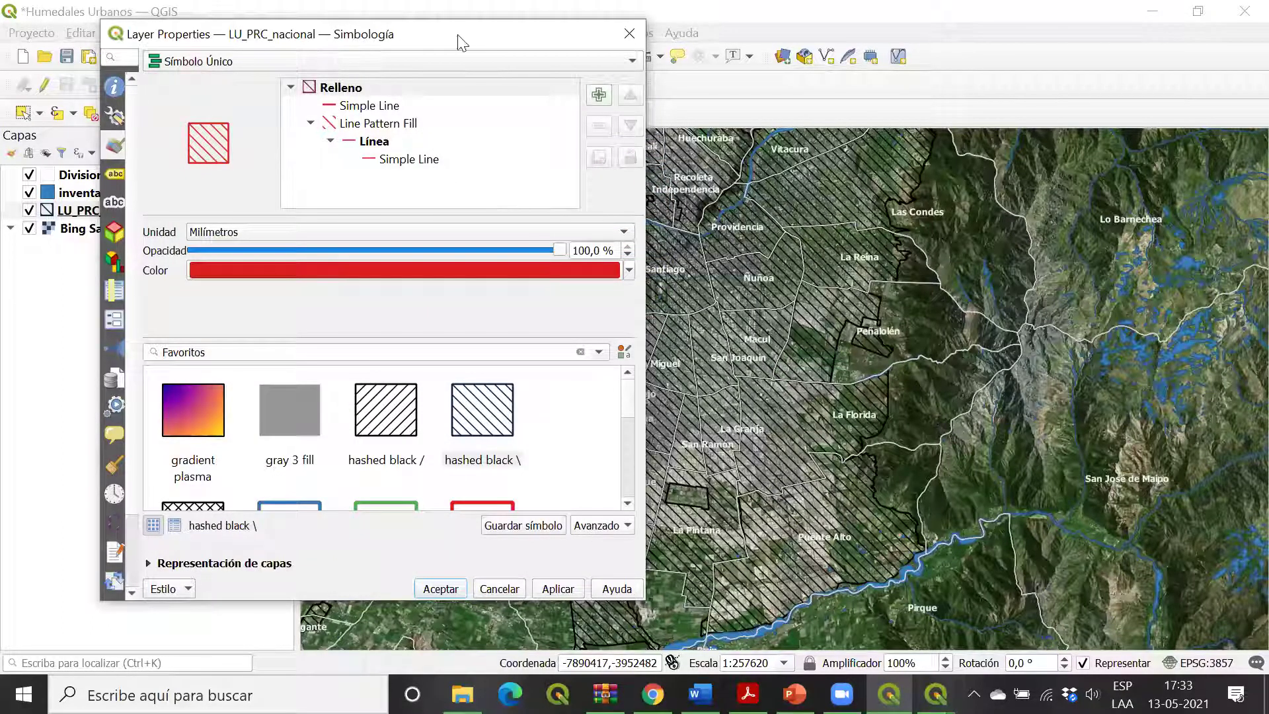
left_click_drag(462, 43, 374, 28)
left_click(481, 570)
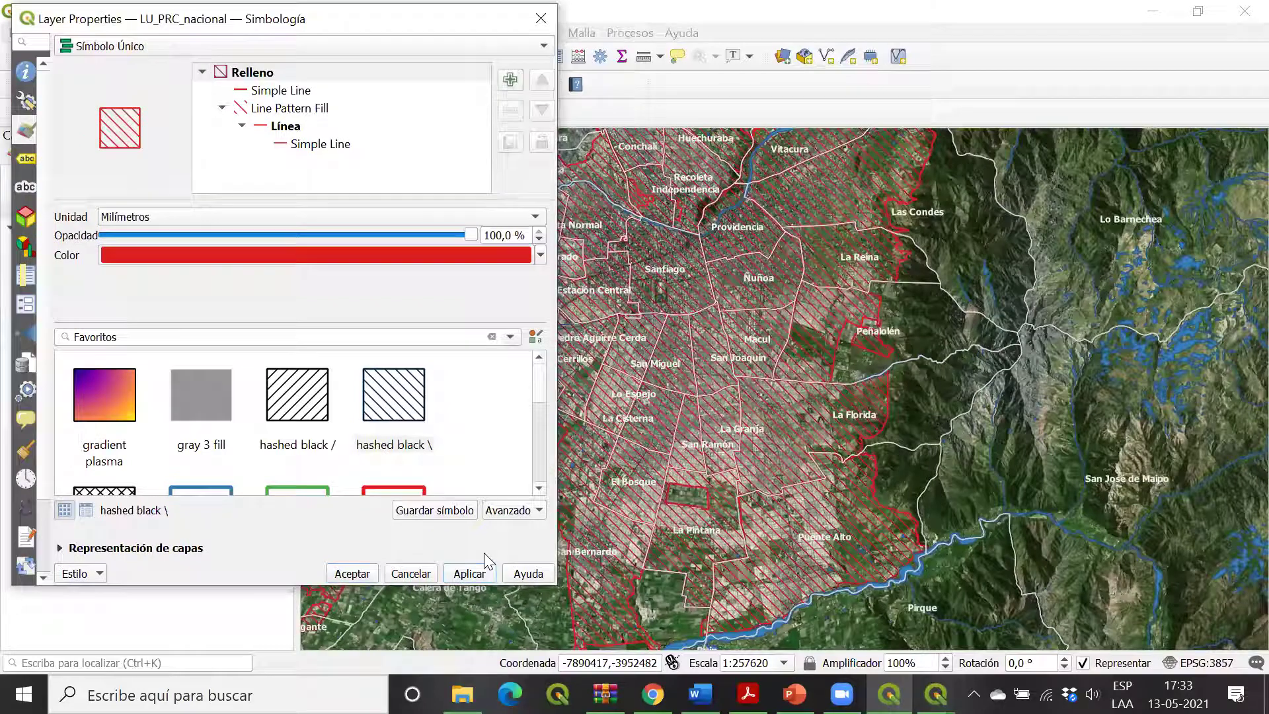
left_click(355, 575)
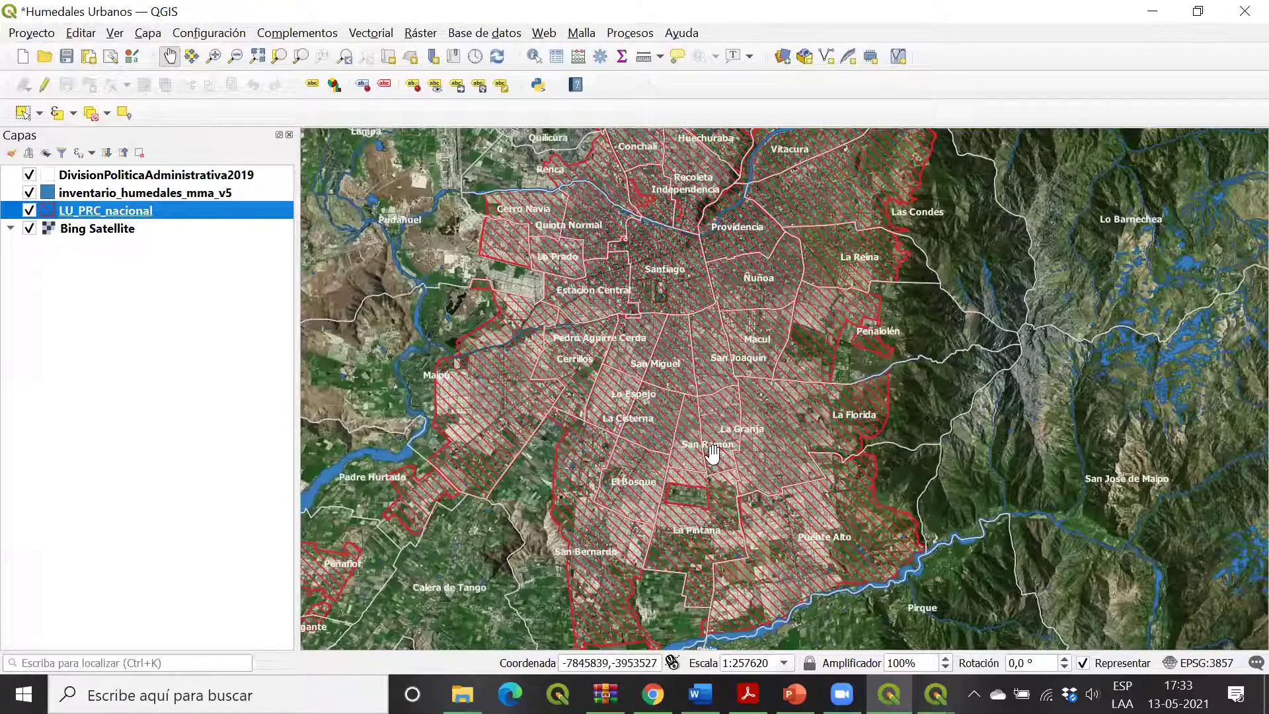
Step: Examine the red-hatched urban limits against the wetlands from northern Santiago down to the river beside Talagante
left_click_drag(694, 259, 677, 456)
mouse_move(688, 206)
left_mouse_down()
mouse_move(678, 416)
mouse_move(616, 384)
mouse_move(601, 159)
left_mouse_up()
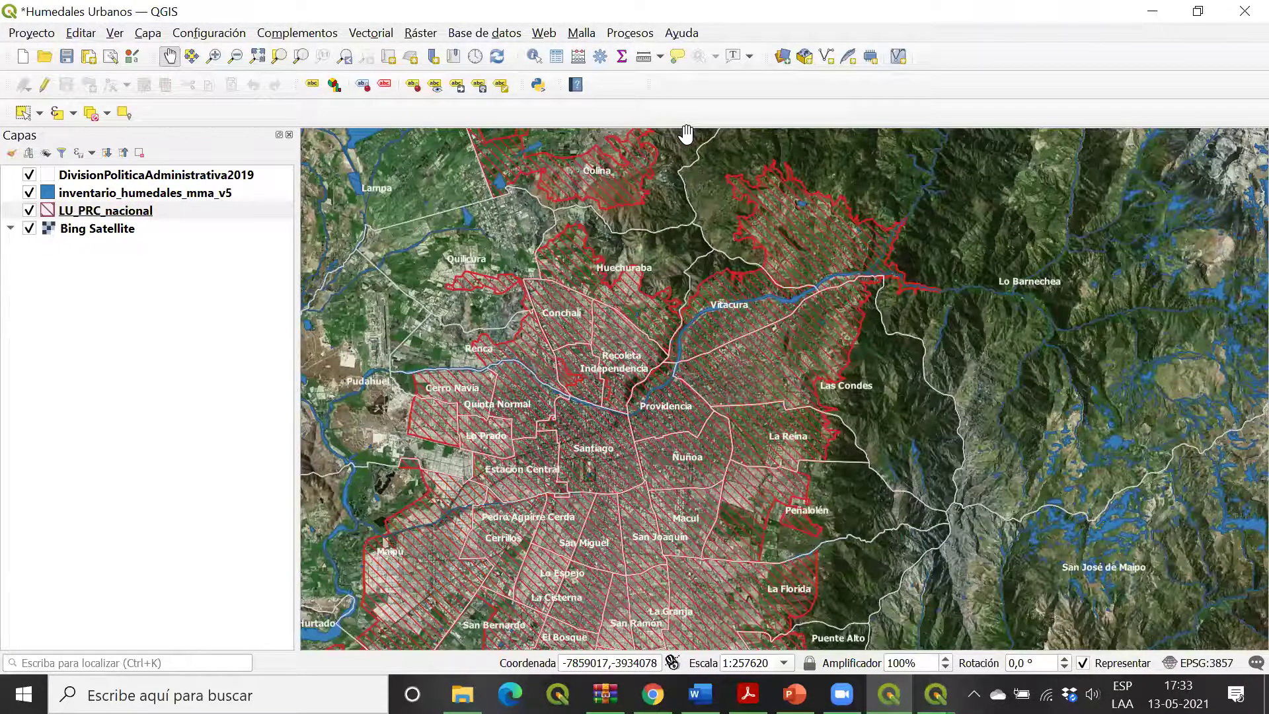
left_click_drag(535, 362, 747, 261)
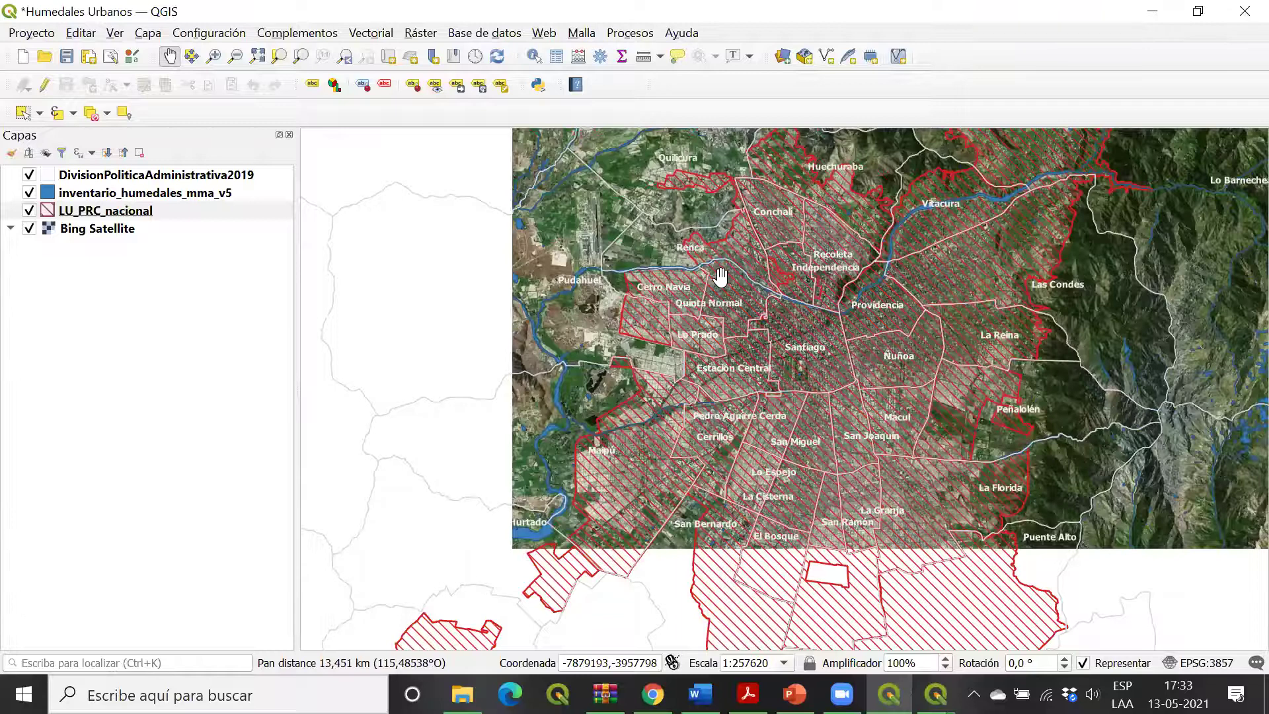
left_click_drag(505, 633, 637, 444)
left_click_drag(544, 455, 601, 343)
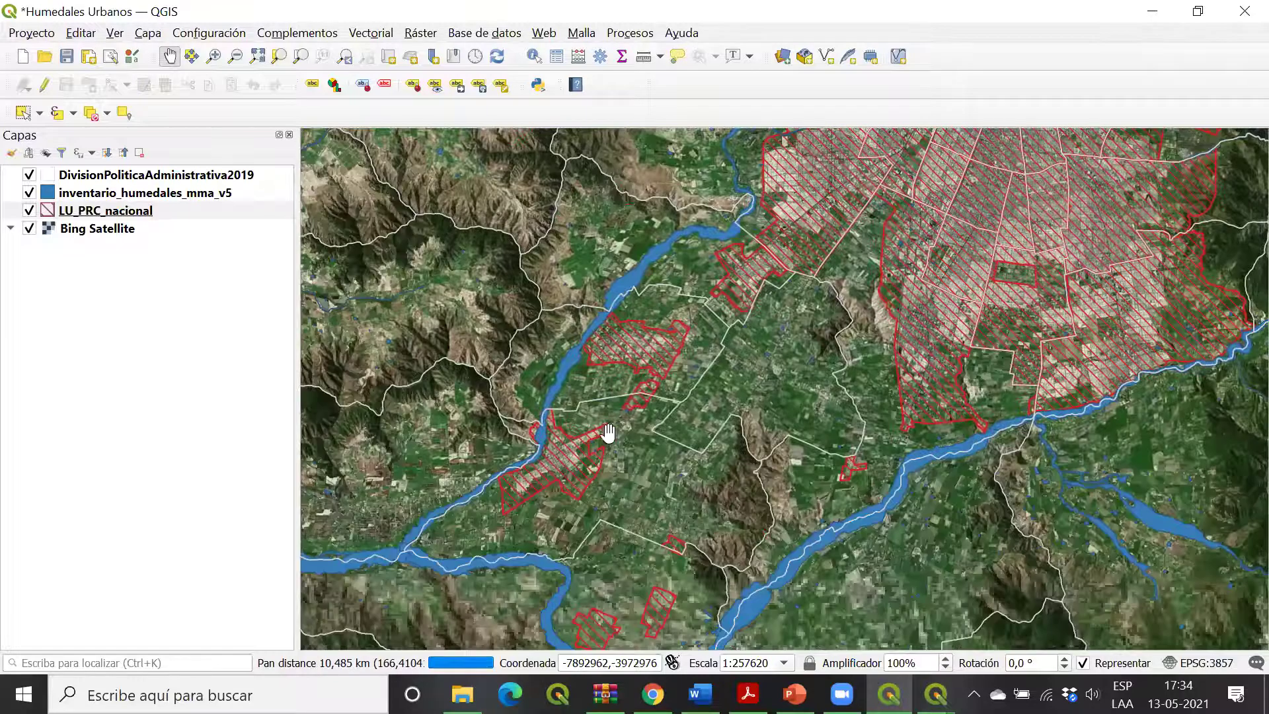
scroll(512, 463, "up", 2)
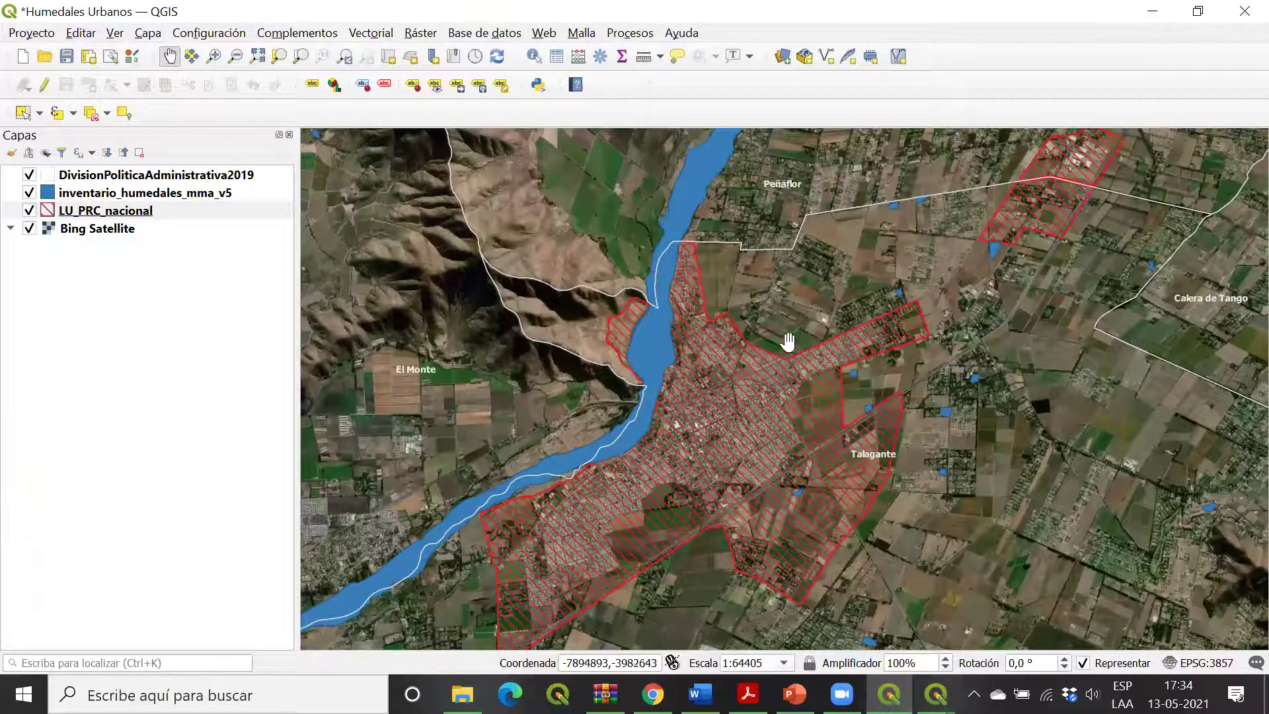
left_click_drag(884, 450, 913, 366)
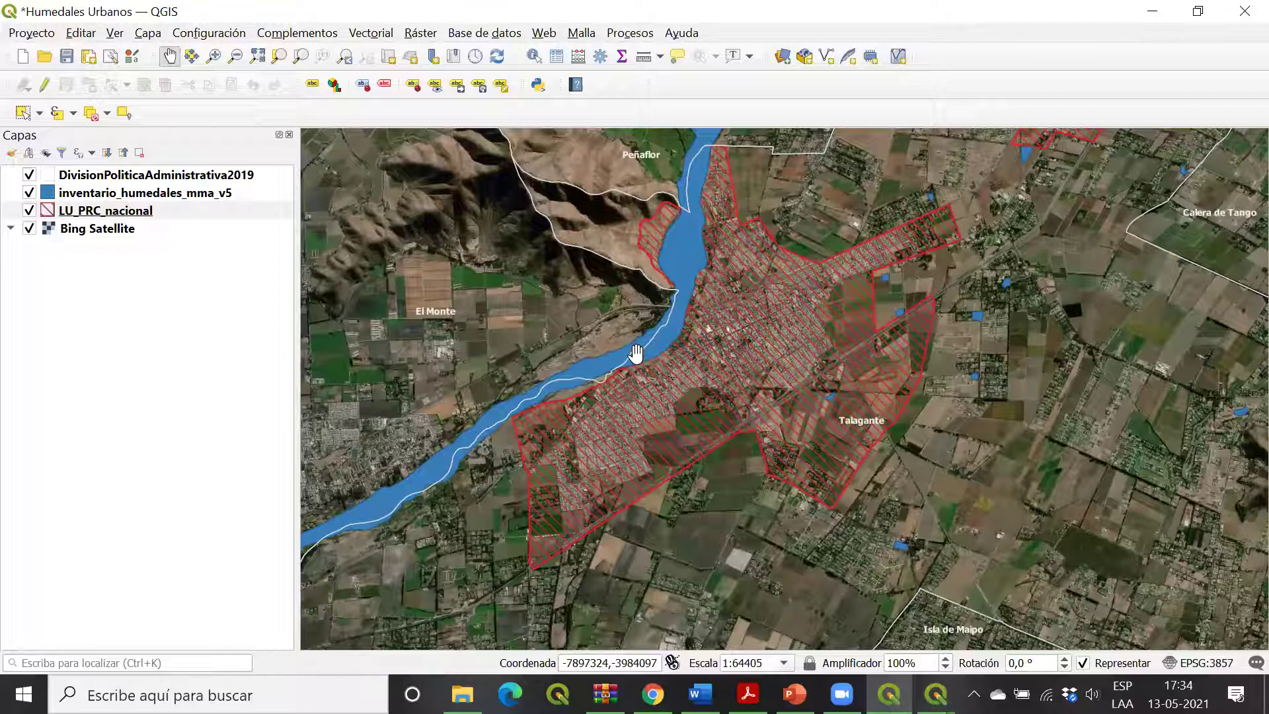
scroll(635, 354, "up", 2)
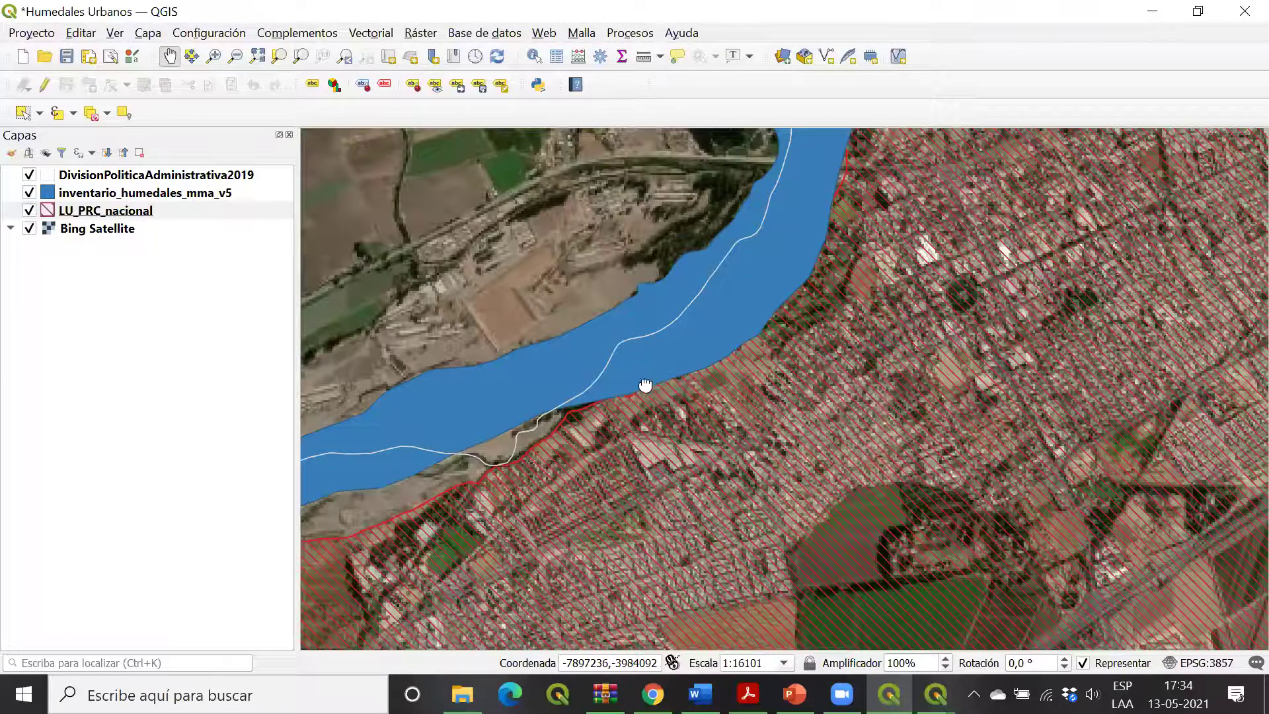
left_click_drag(646, 382, 506, 503)
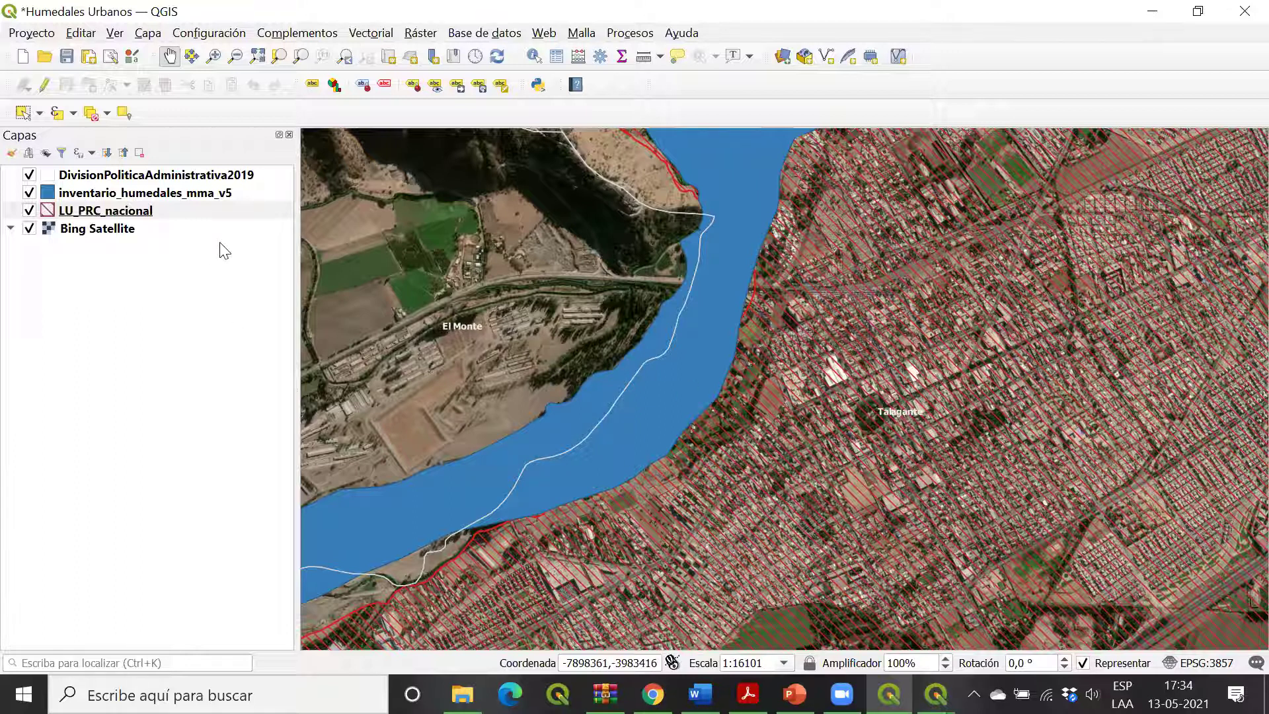
Step: Move the LU_PRC_nacional layer above inventario_humedales_mma_v5 in the layer order
left_click(107, 218)
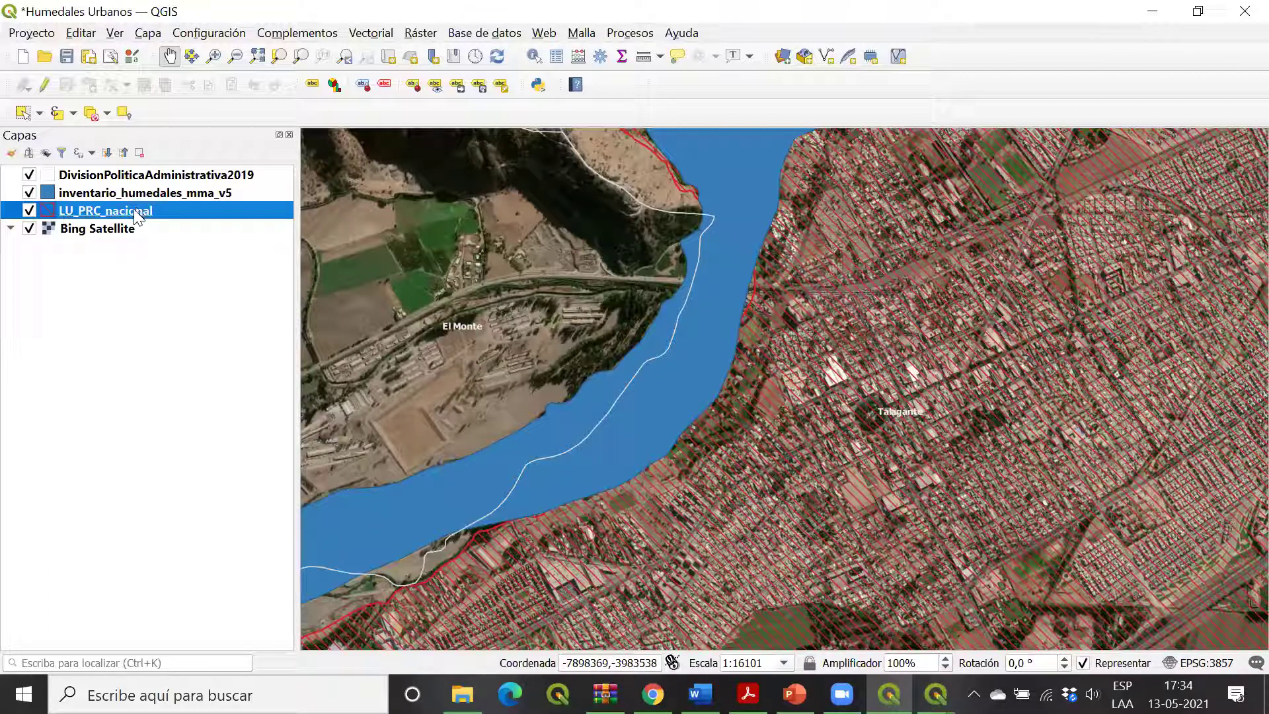
mouse_move(129, 208)
left_mouse_down()
mouse_move(138, 180)
mouse_move(156, 196)
left_mouse_up()
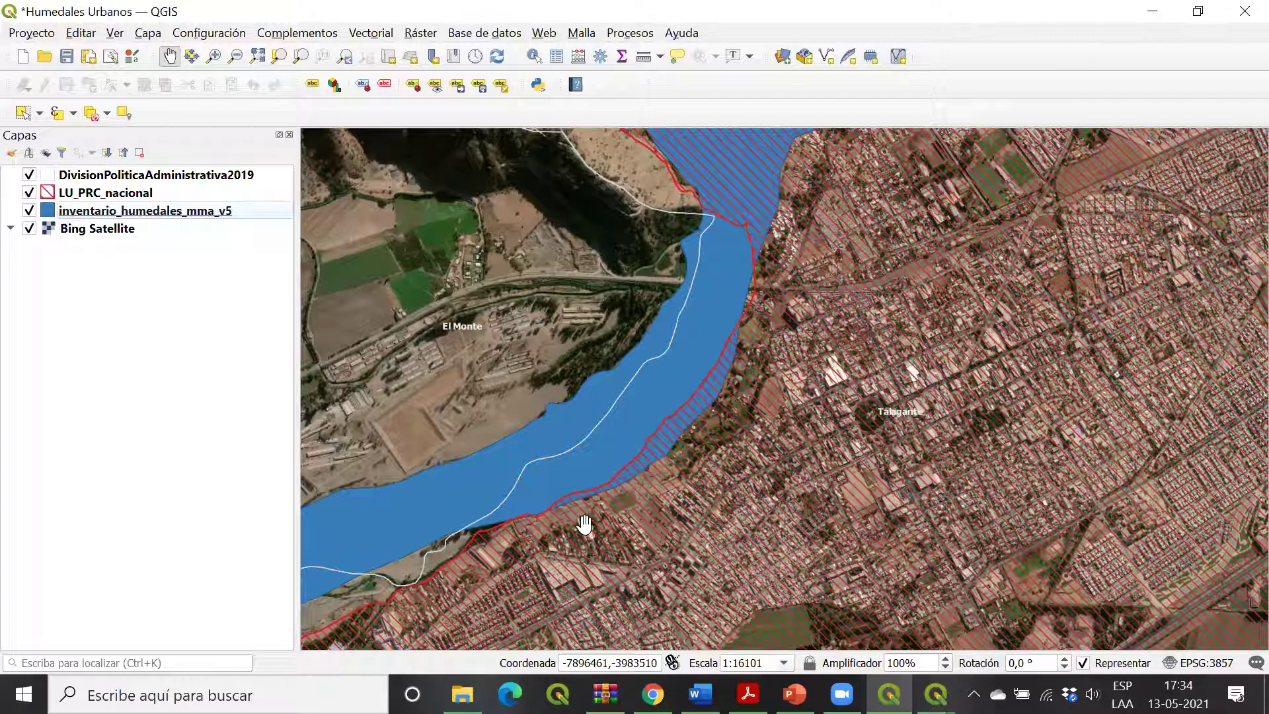
Step: Examine where the urban limit hatching overlaps the river and small wetlands around Talagante, El Monte and Peñaflor
left_click_drag(731, 496, 674, 397)
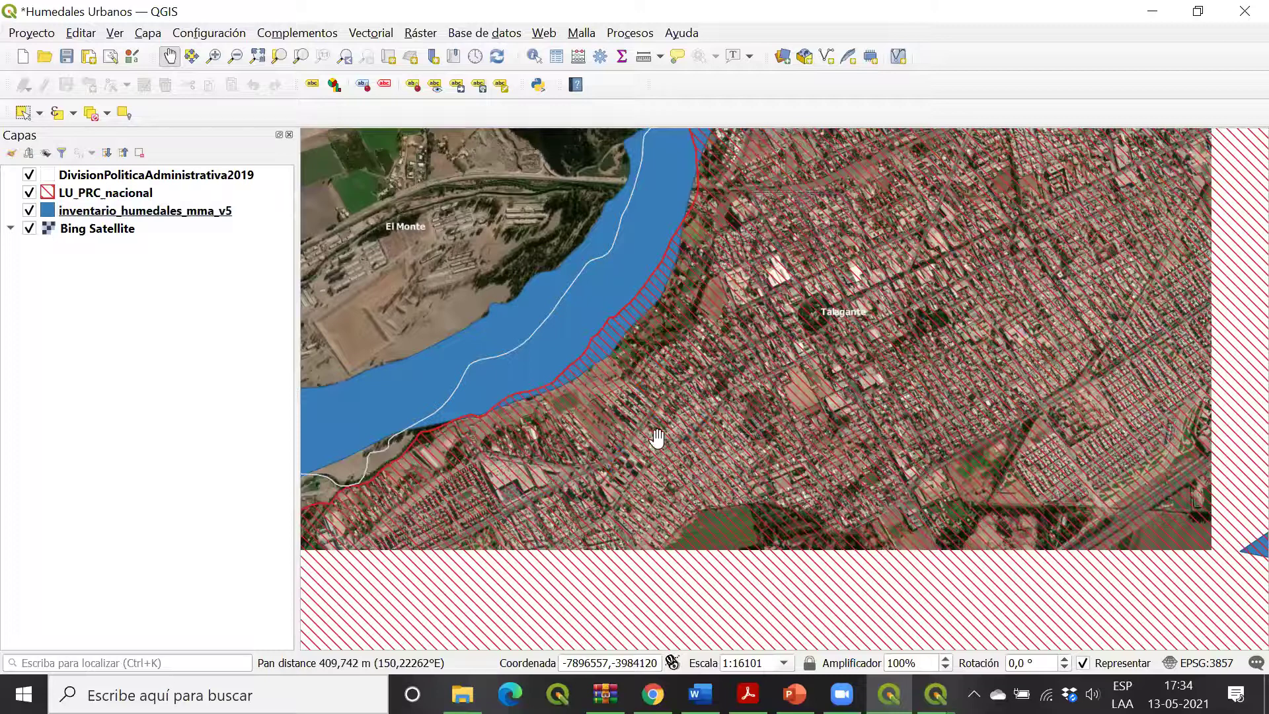
scroll(654, 438, "down", 2)
scroll(615, 487, "up", 1)
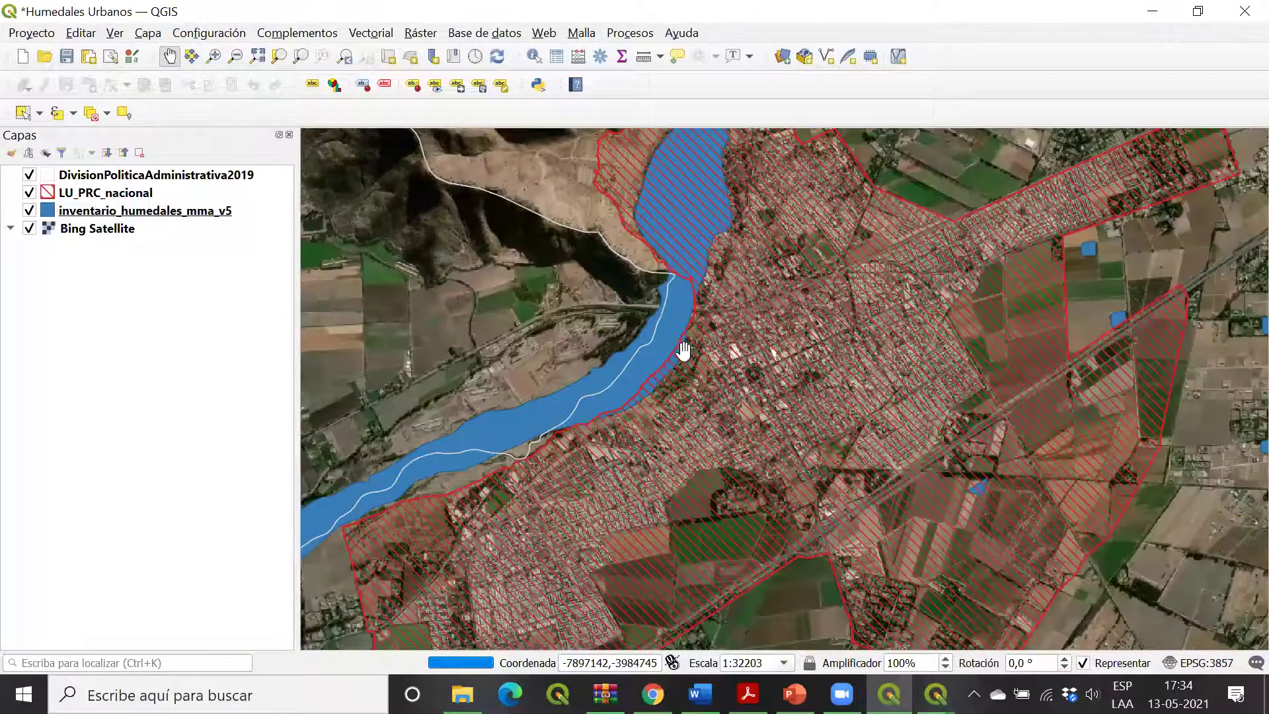
left_click_drag(988, 295, 745, 246)
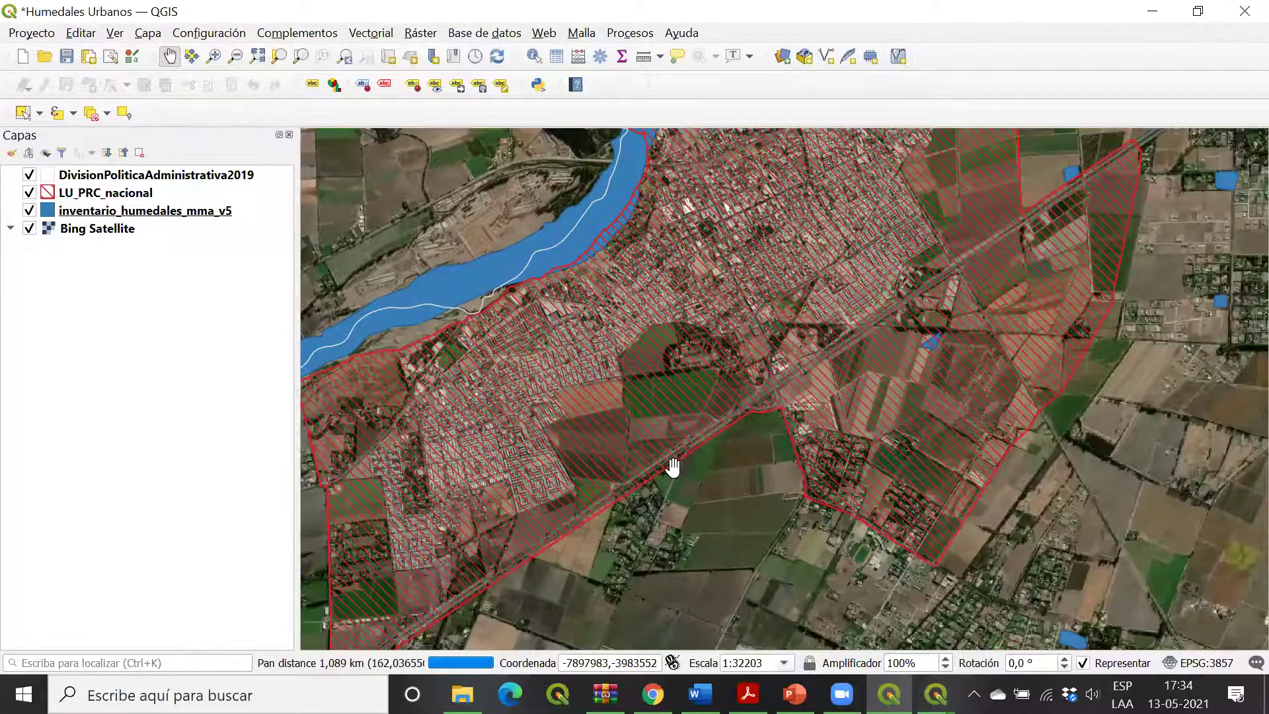
left_click_drag(673, 467, 733, 459)
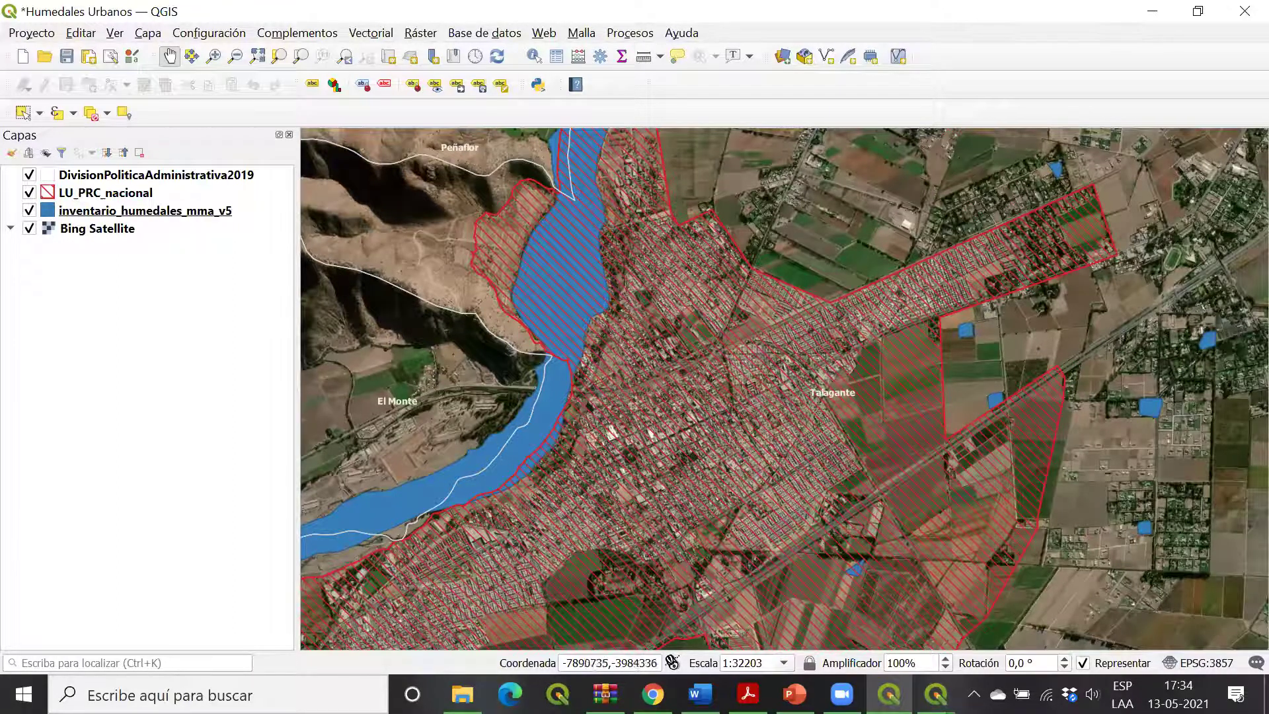
left_click_drag(577, 205, 551, 134)
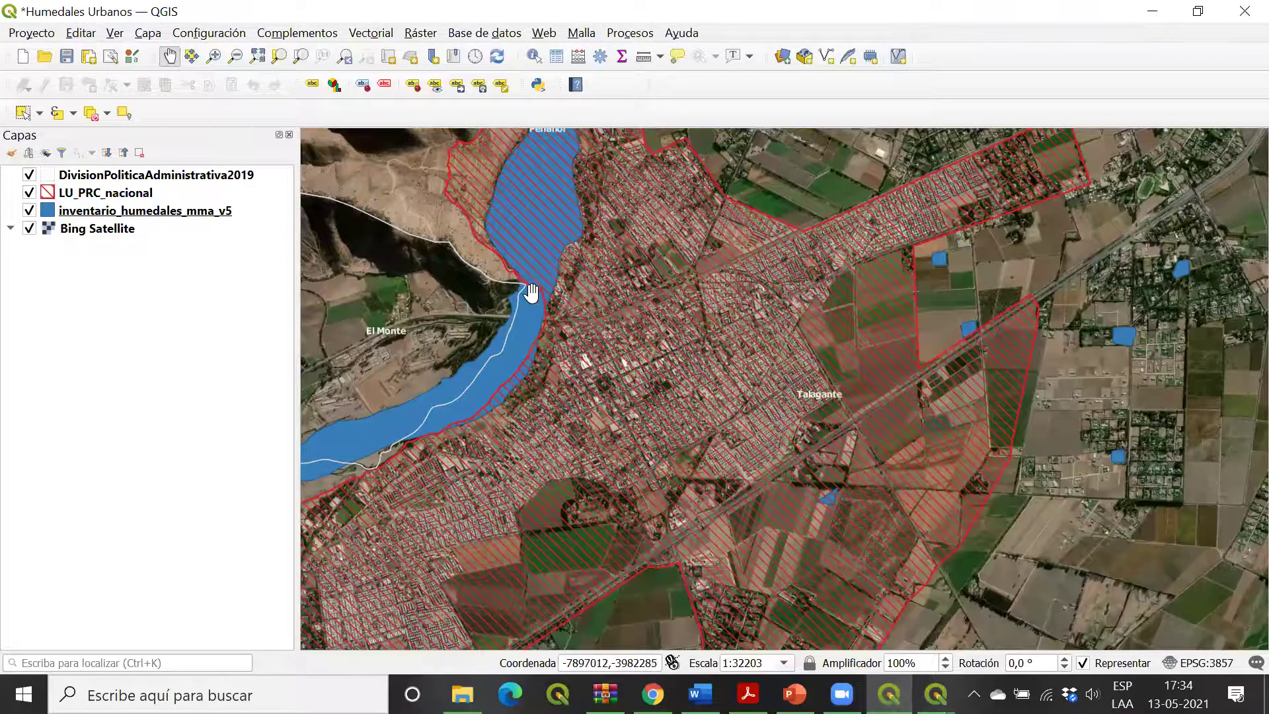
left_click_drag(592, 419, 775, 302)
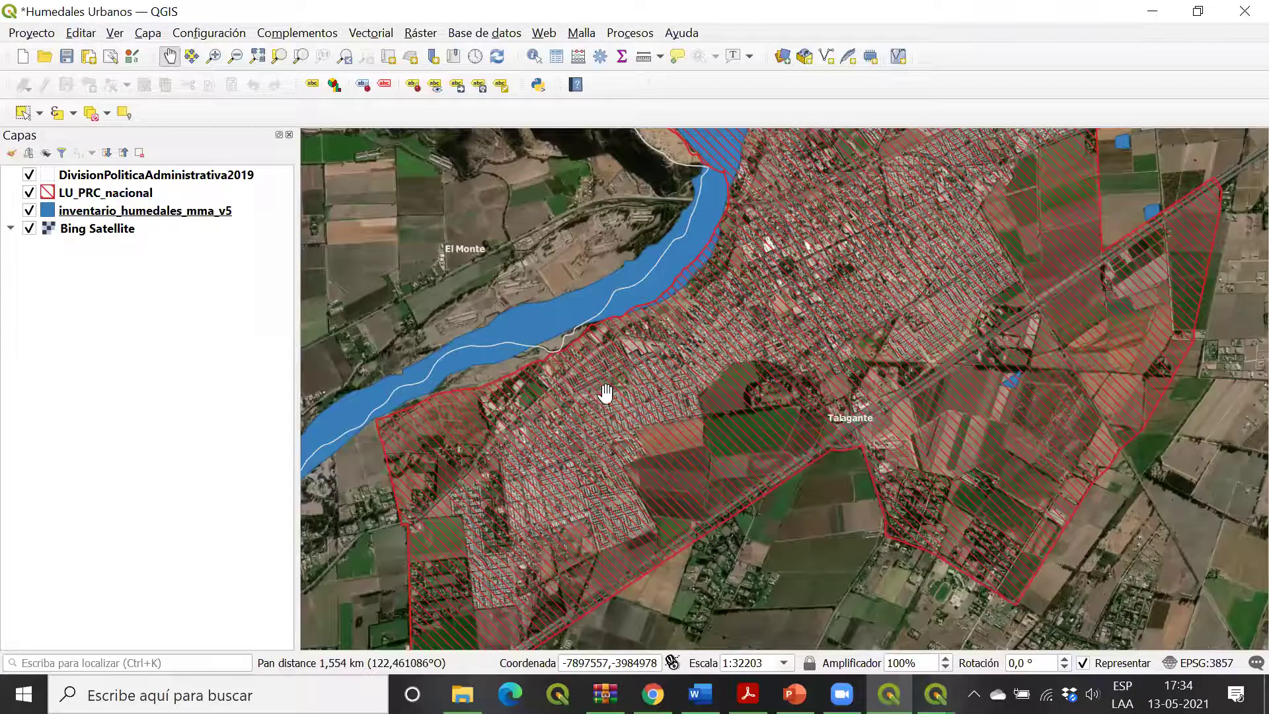
scroll(487, 207, "down", 3)
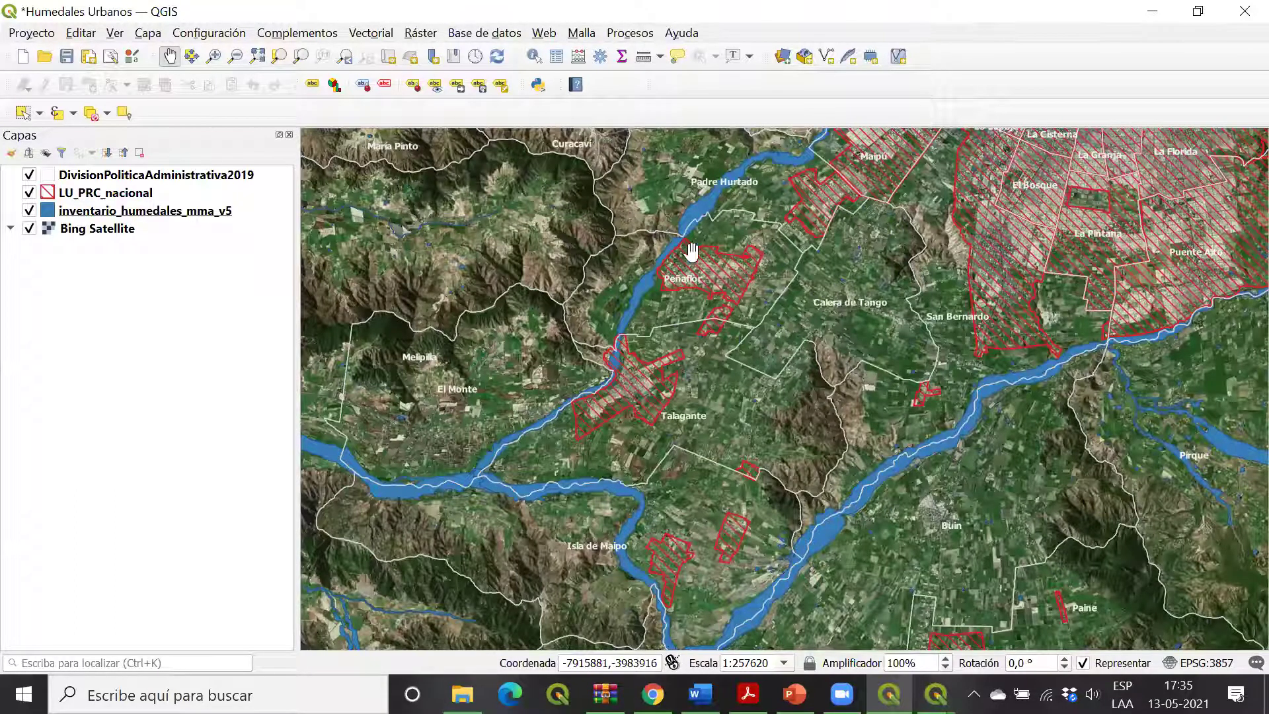
Step: Save the Humedales Urbanos project and close QGIS and the Capas_Informacion folder window
left_click(68, 58)
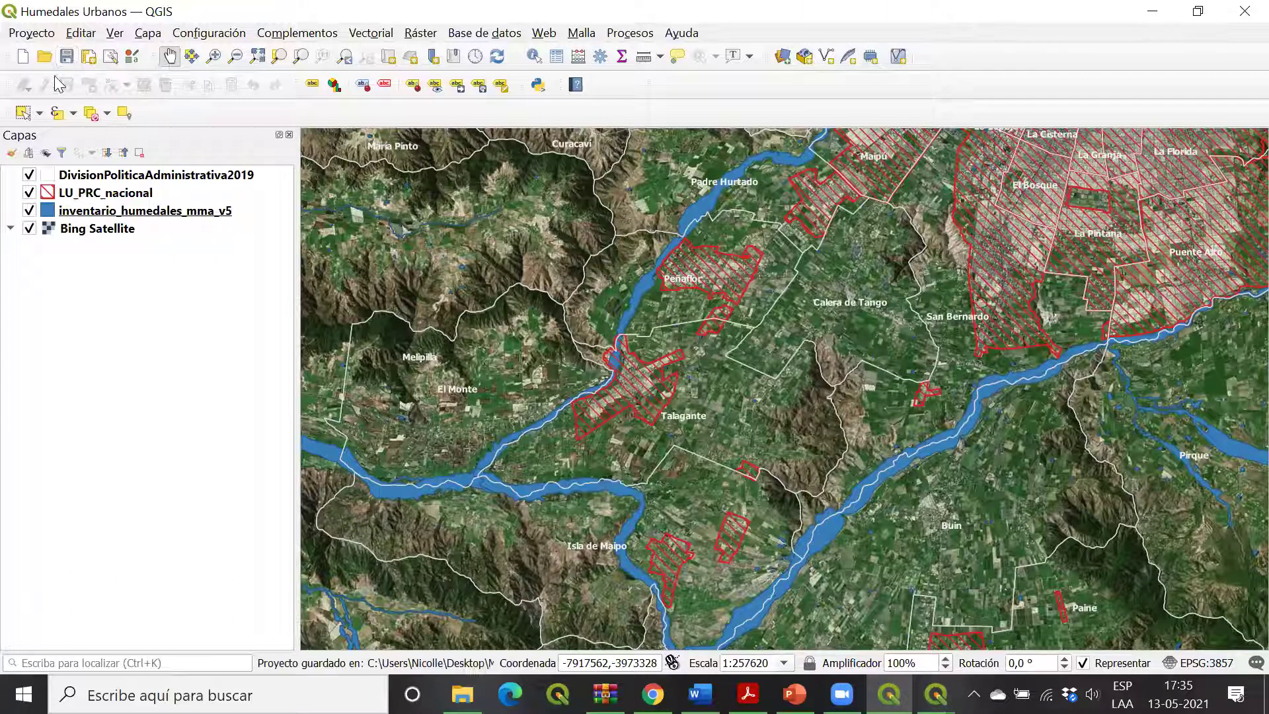
left_click(1239, 14)
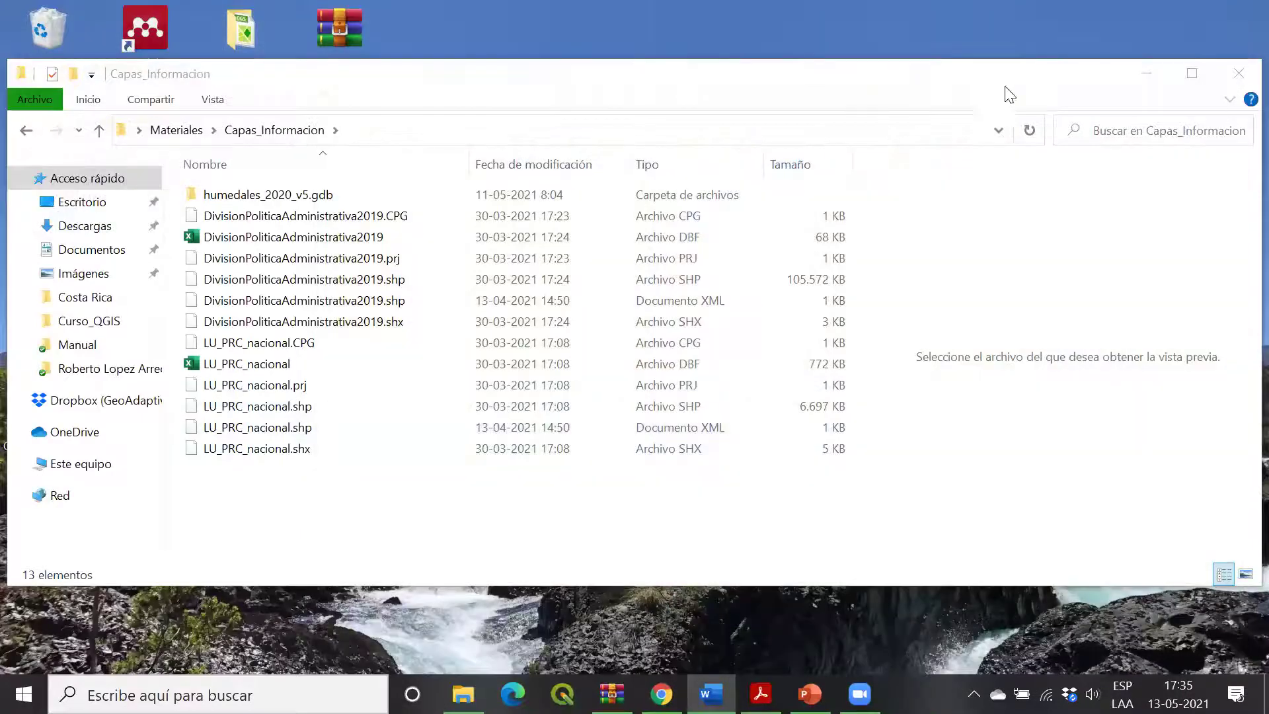
left_click(1239, 73)
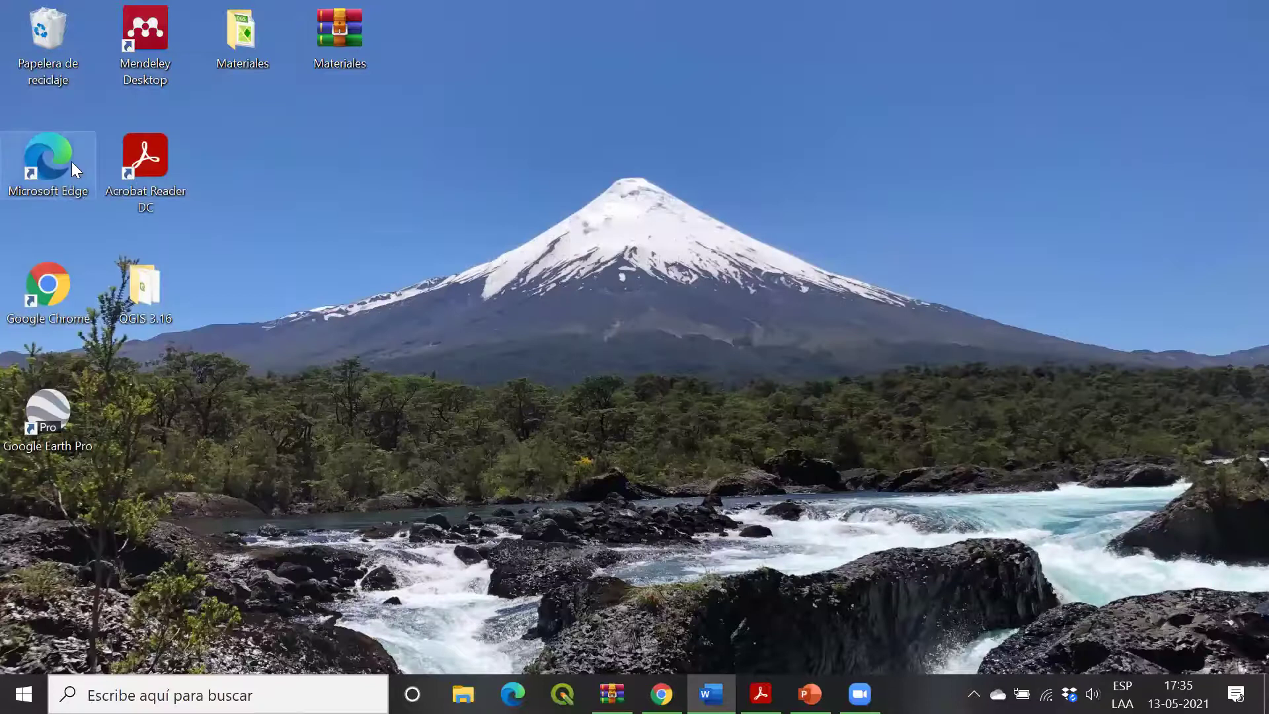
left_click(276, 176)
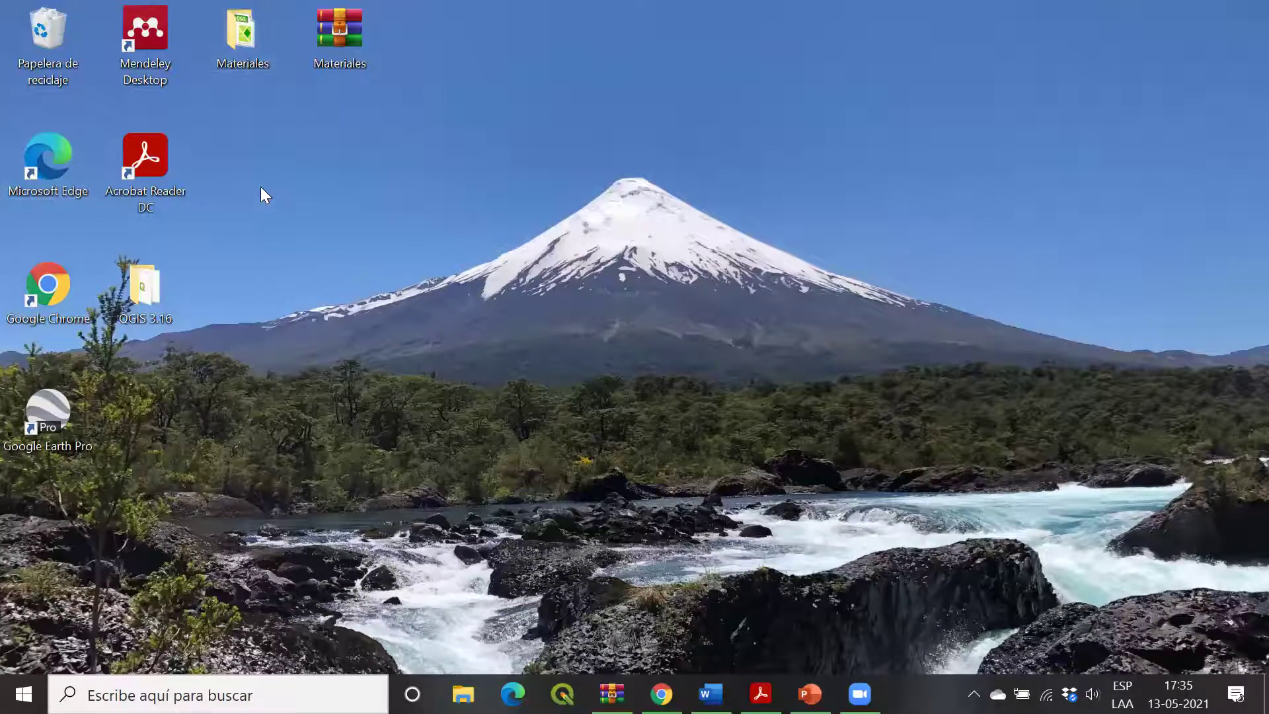
Step: Reopen the Humedales Urbanos project from the Materiales folder in QGIS, check its saved layers and close QGIS again
double_click(243, 36)
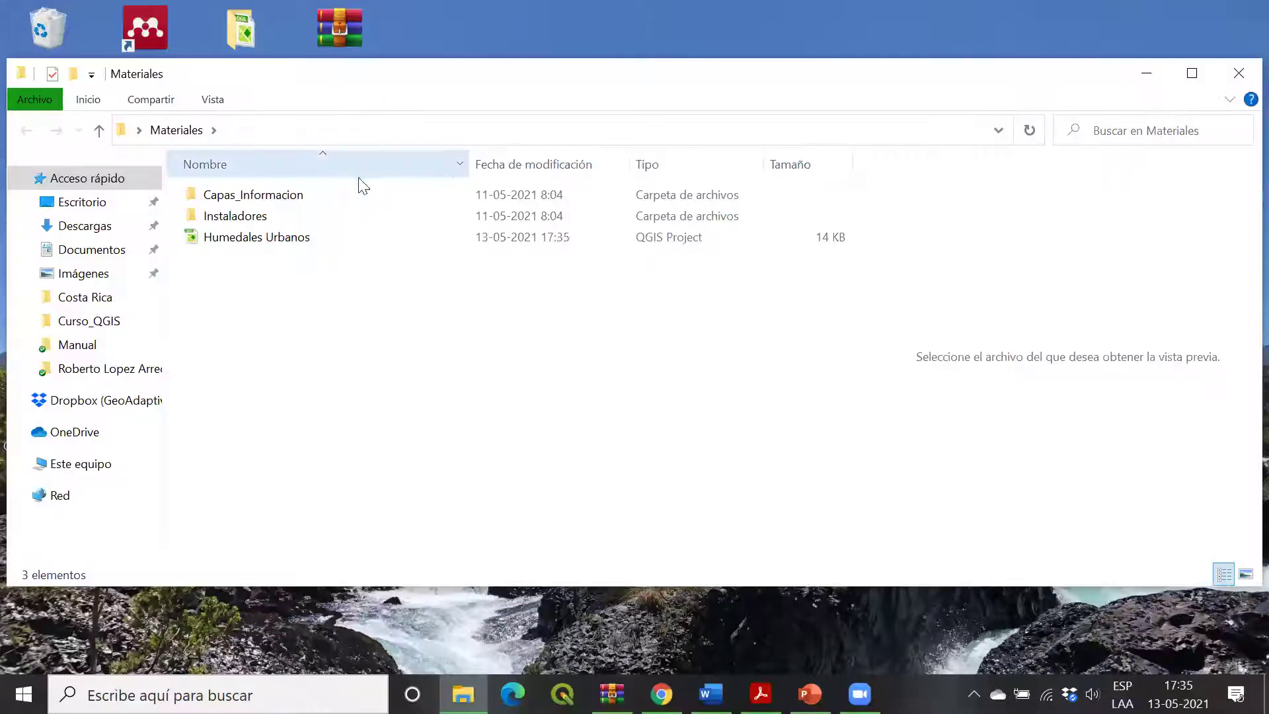
left_click(265, 238)
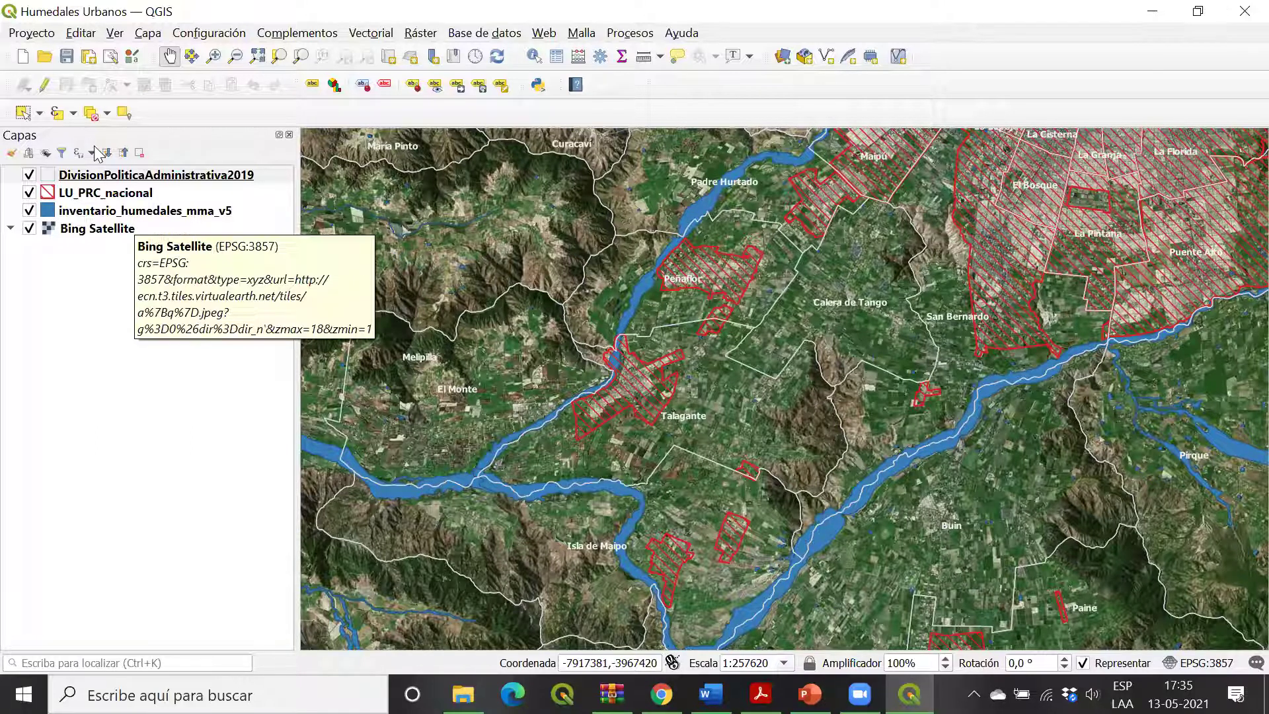
left_click(126, 212)
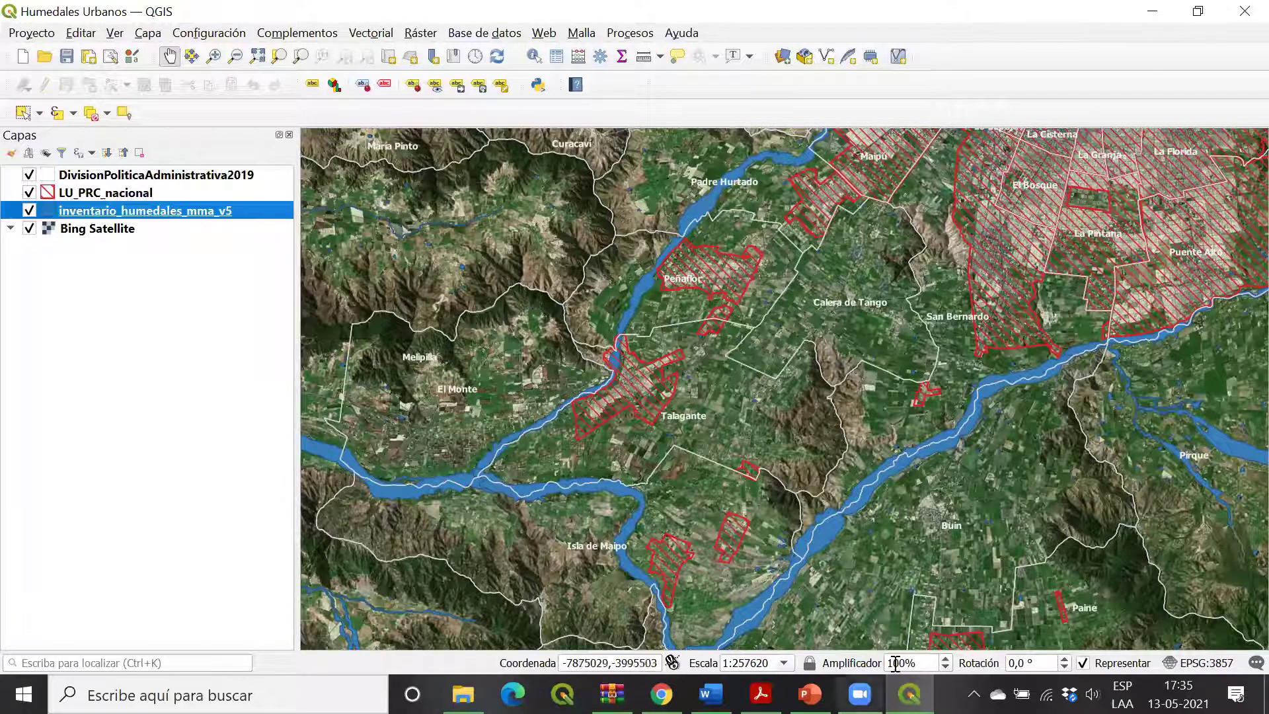
left_click(1241, 13)
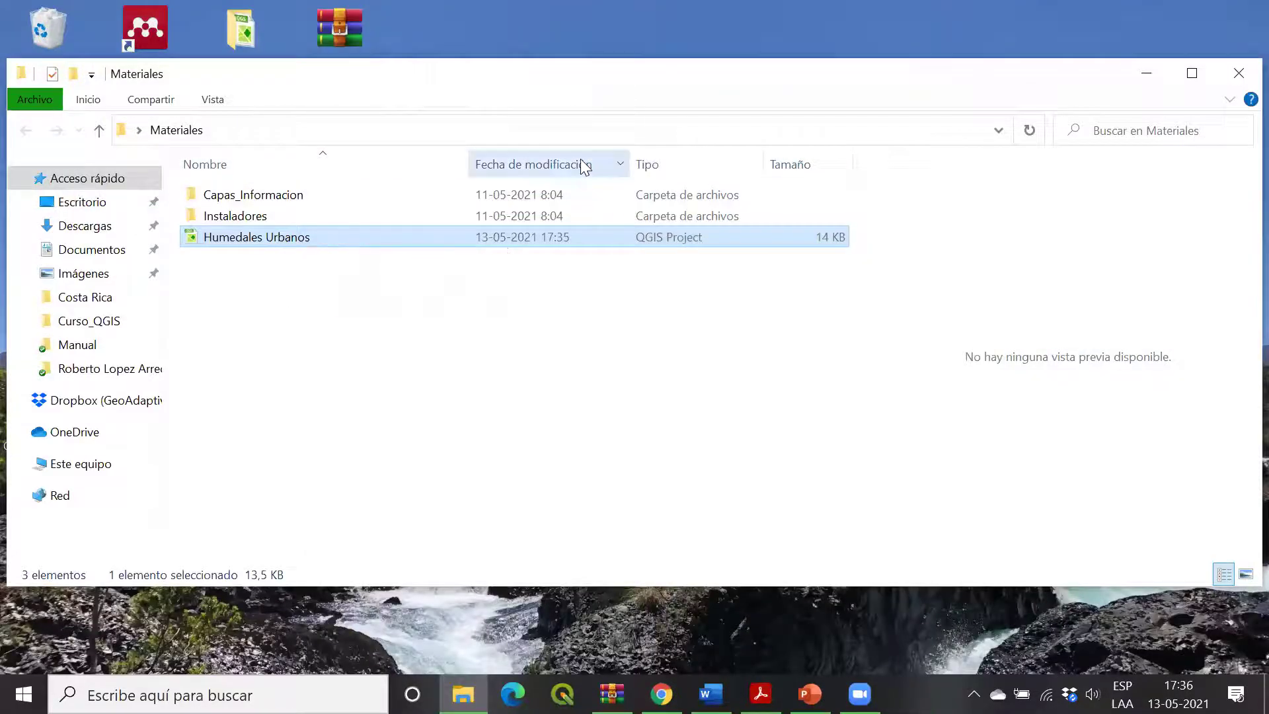
key("F2")
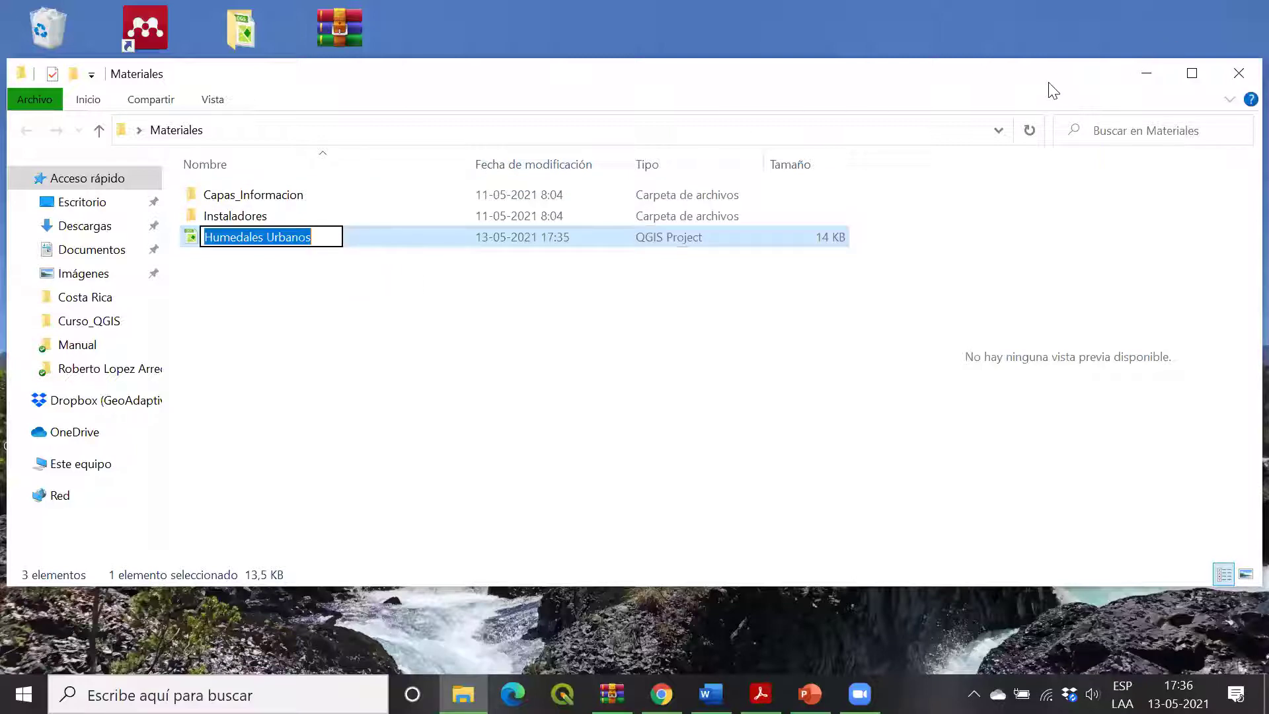
left_click_drag(1068, 83, 1056, 85)
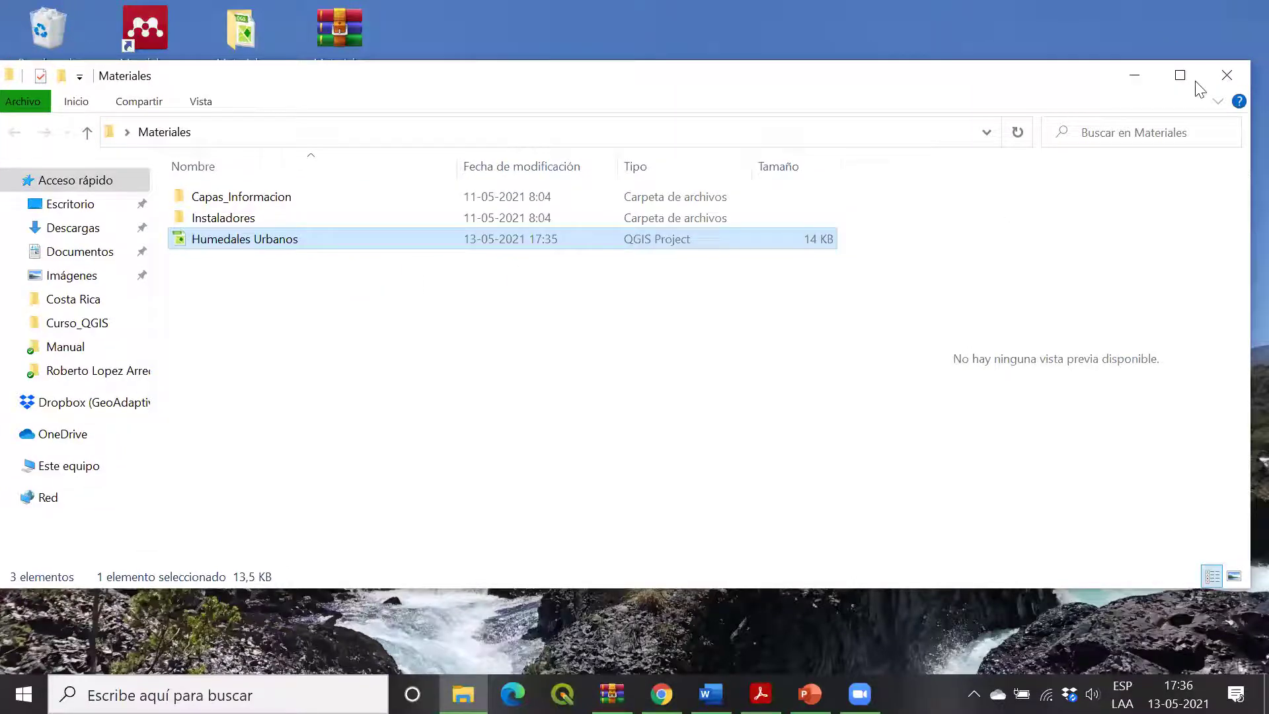
left_click_drag(776, 68, 650, 45)
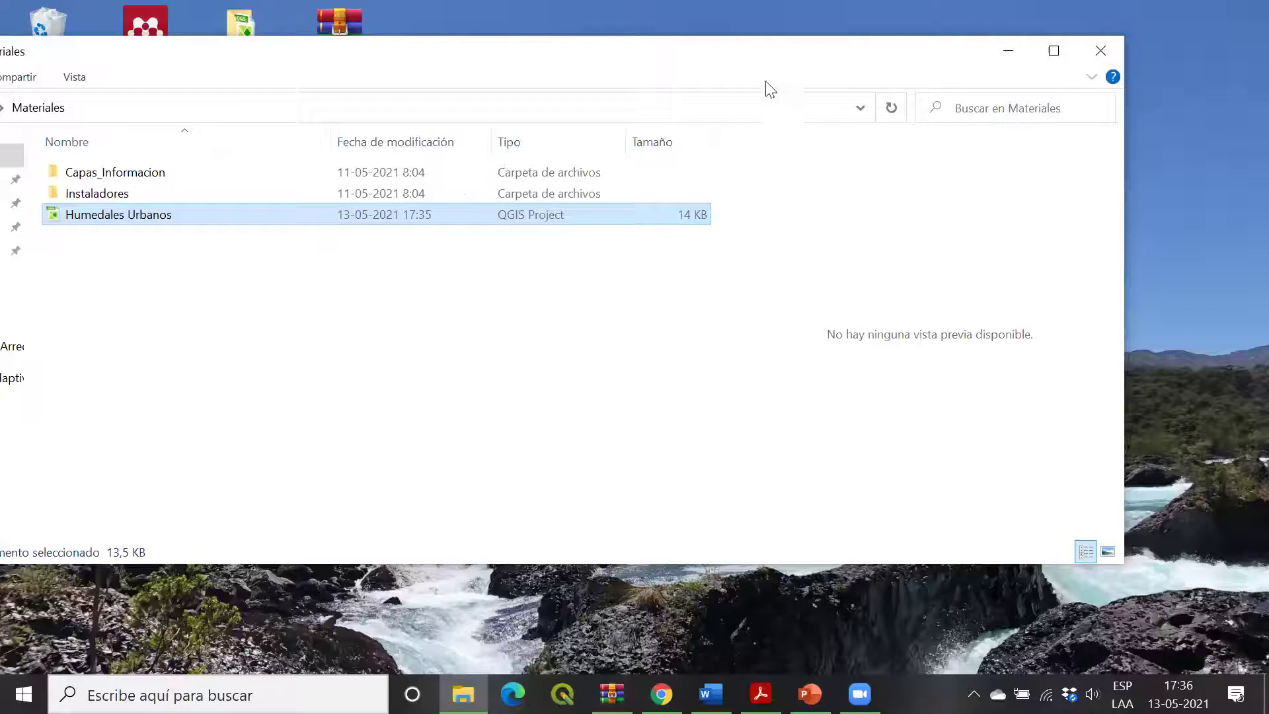
left_click_drag(791, 67, 887, 95)
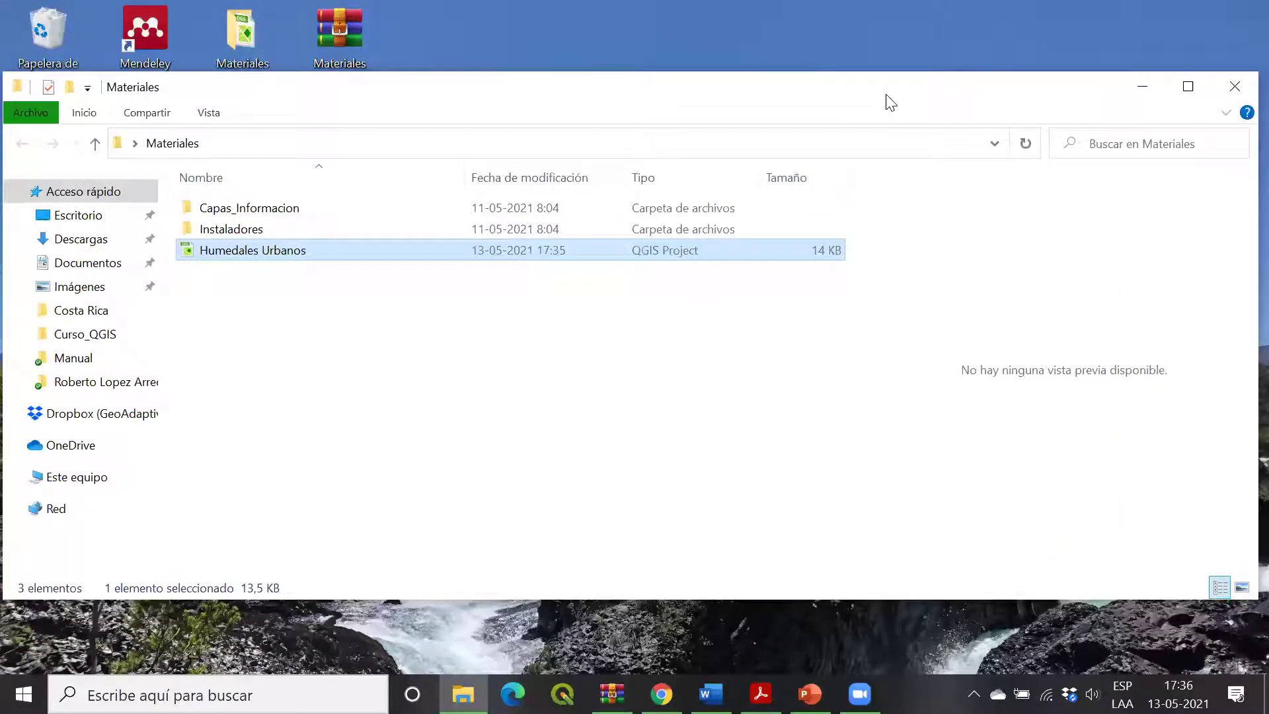
Step: Close the Materiales folder window and switch to the Curso_HU_QGIS_PPT presentation in PowerPoint to view the course schedule on slide 3
left_click(1234, 86)
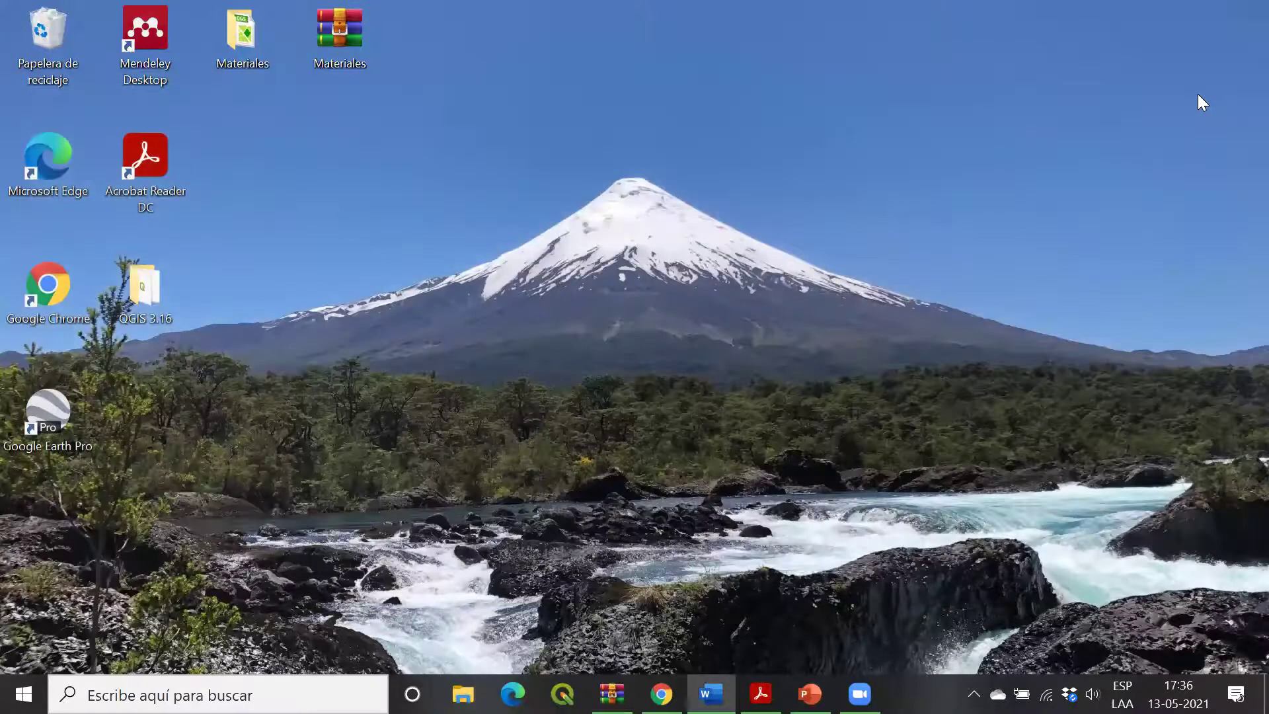
left_click(809, 693)
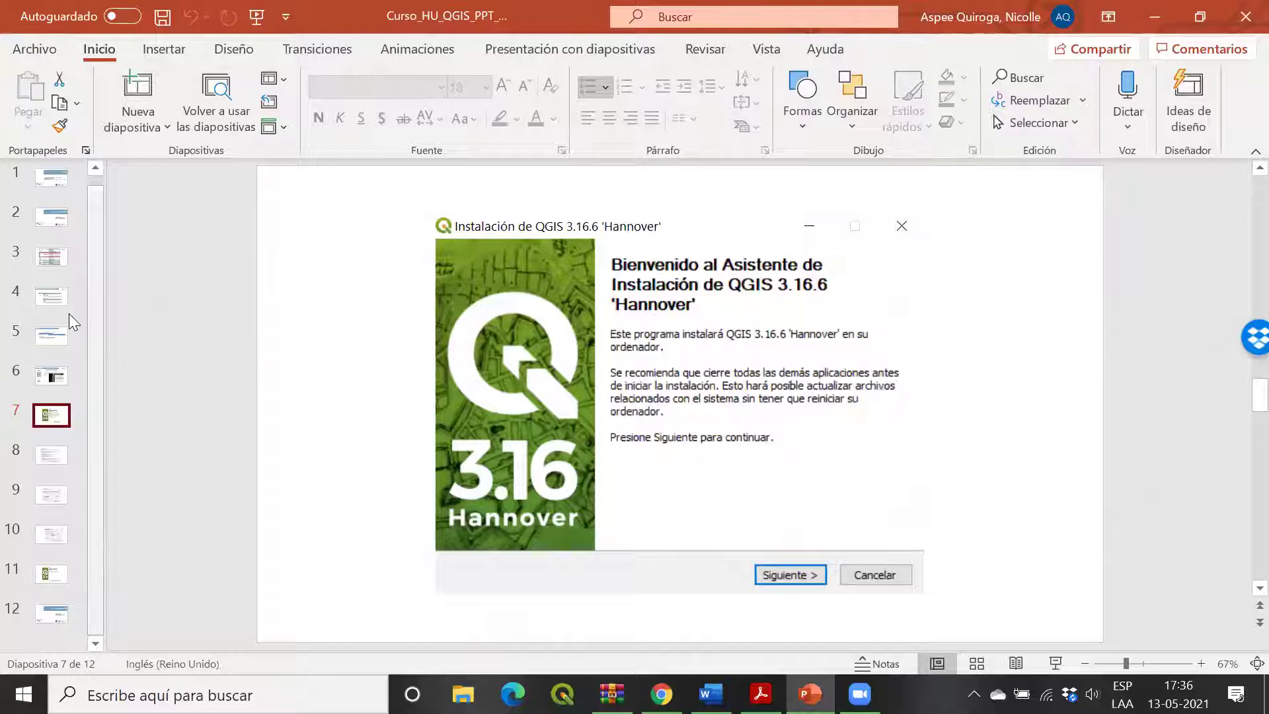
left_click(59, 328)
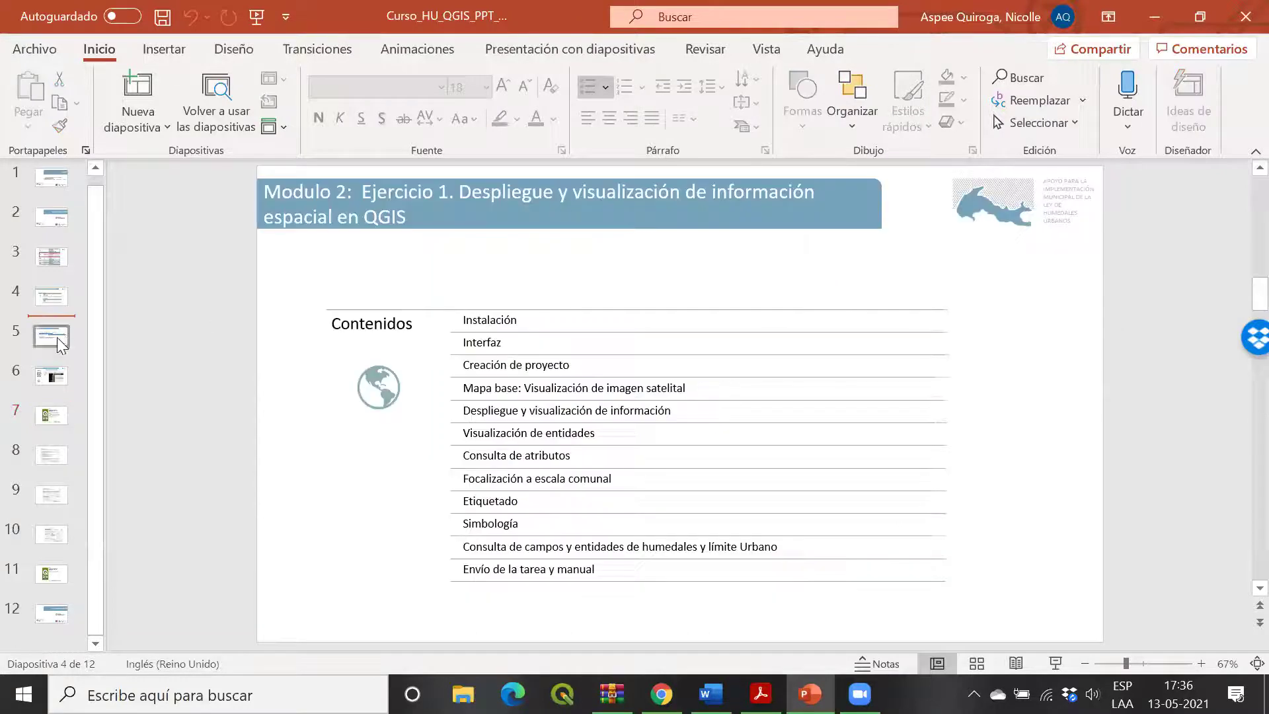
left_click(53, 297)
left_click(49, 266)
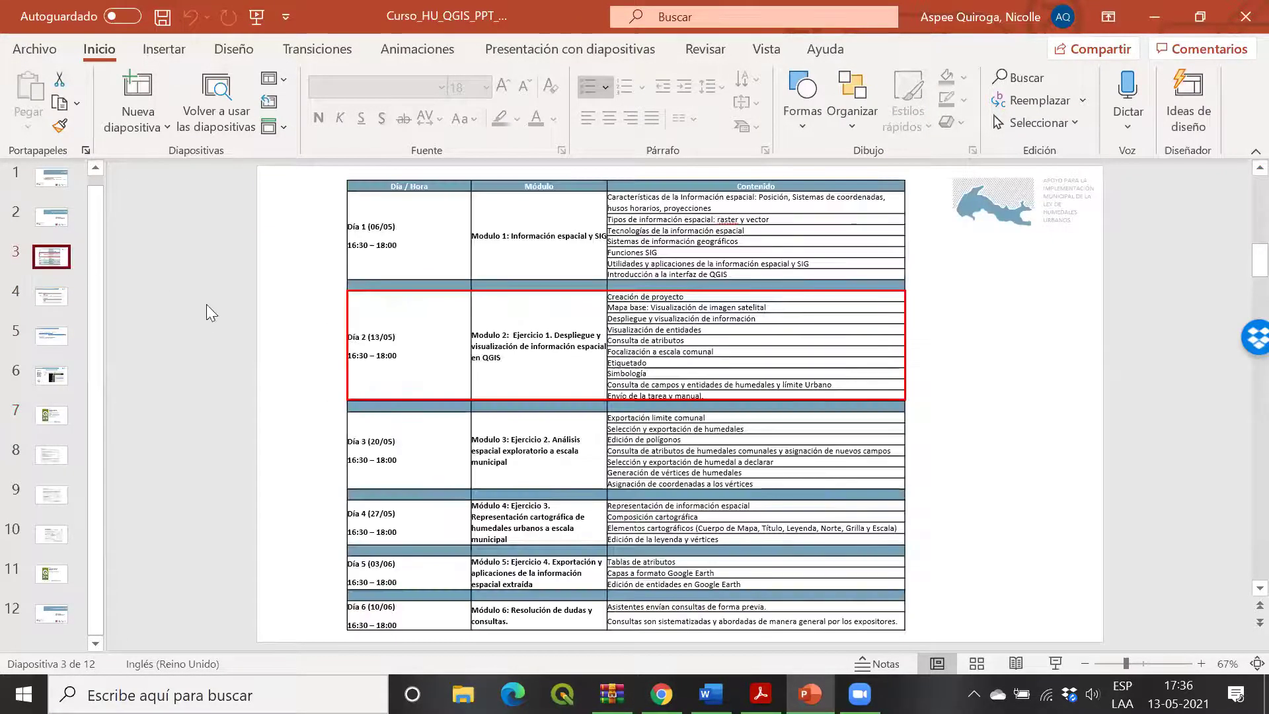